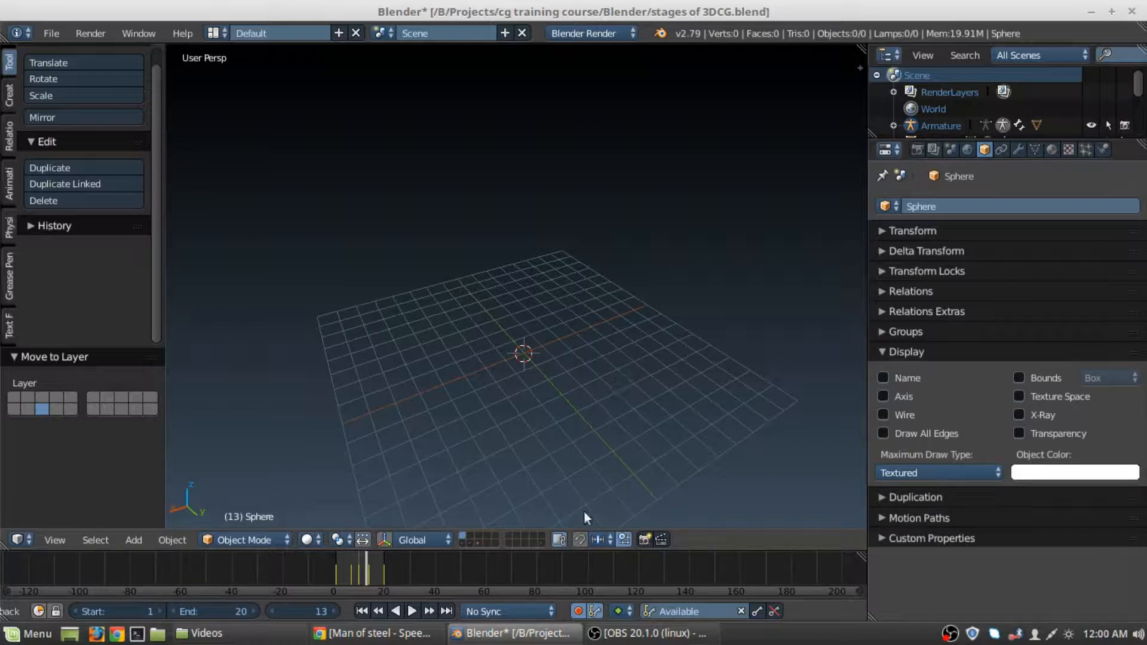
- Show the last layer and move its chair, house-shaped block and cube to the first layer
left_click(539, 543)
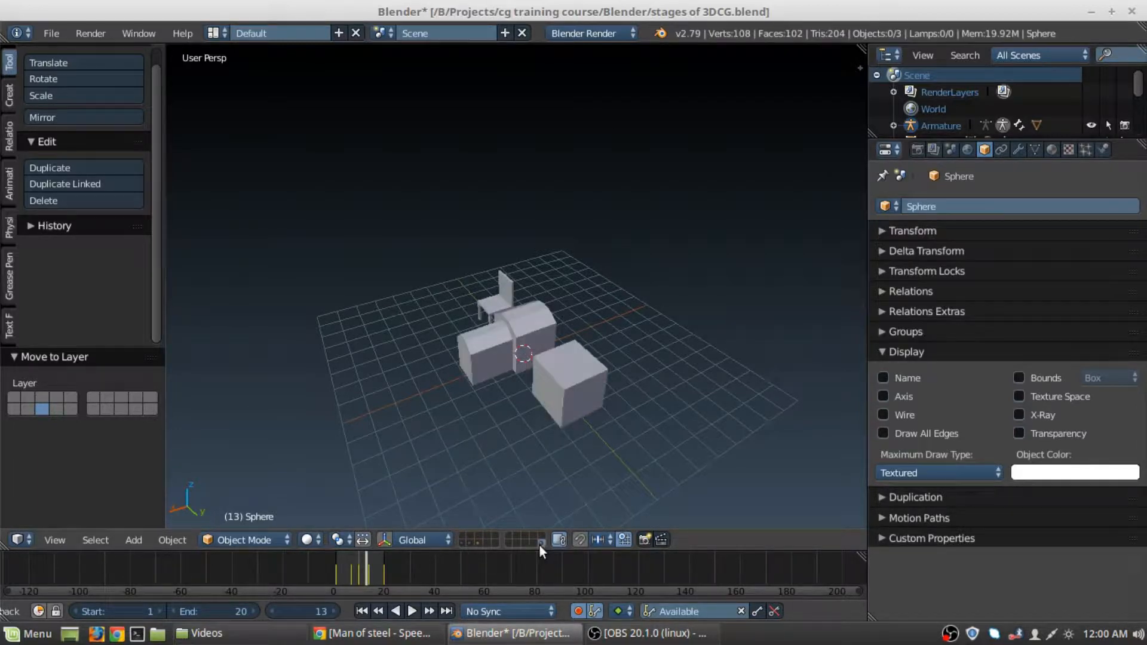
middle_click_drag(327, 349, 565, 360)
scroll(565, 360, "up", 1)
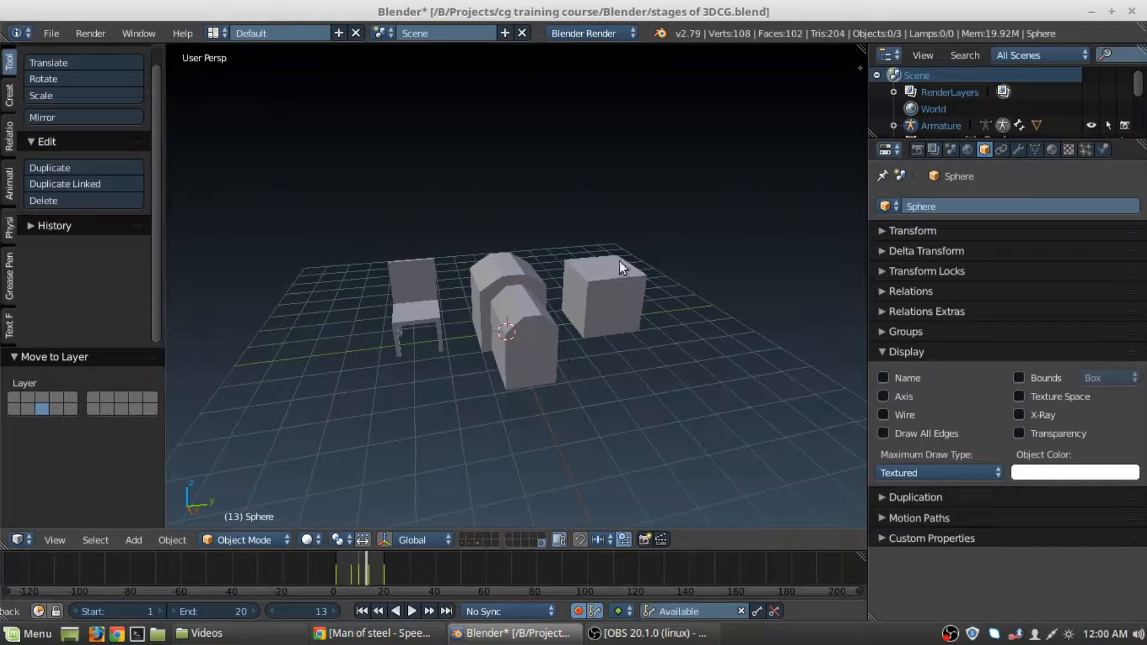
middle_click_drag(619, 260, 550, 371)
key("a")
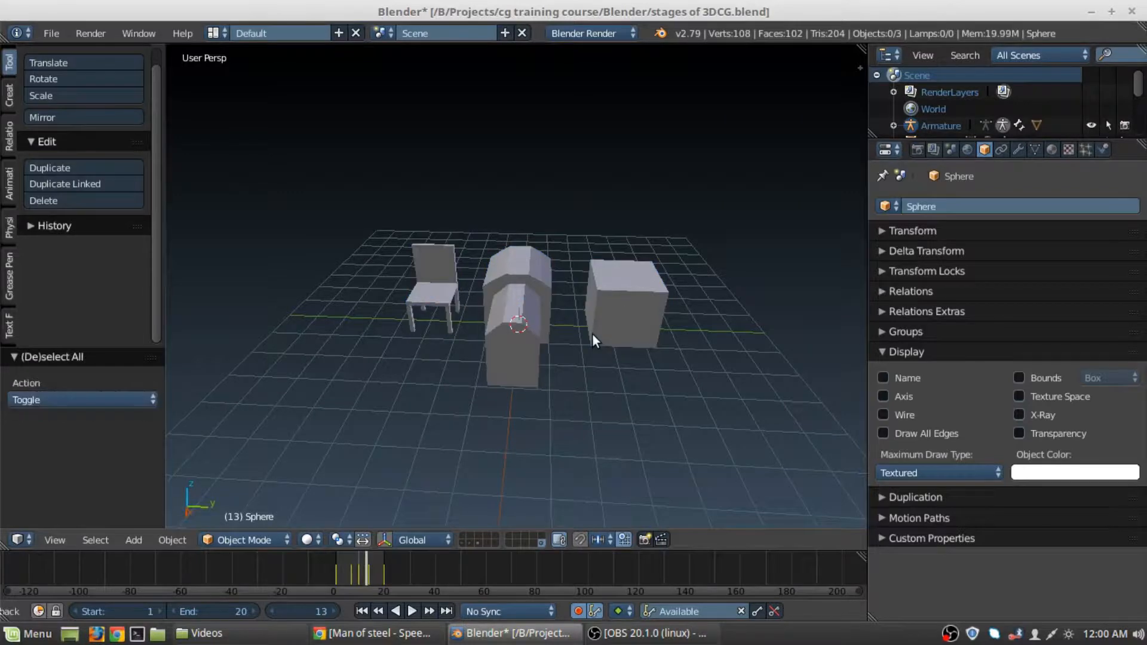
key("m")
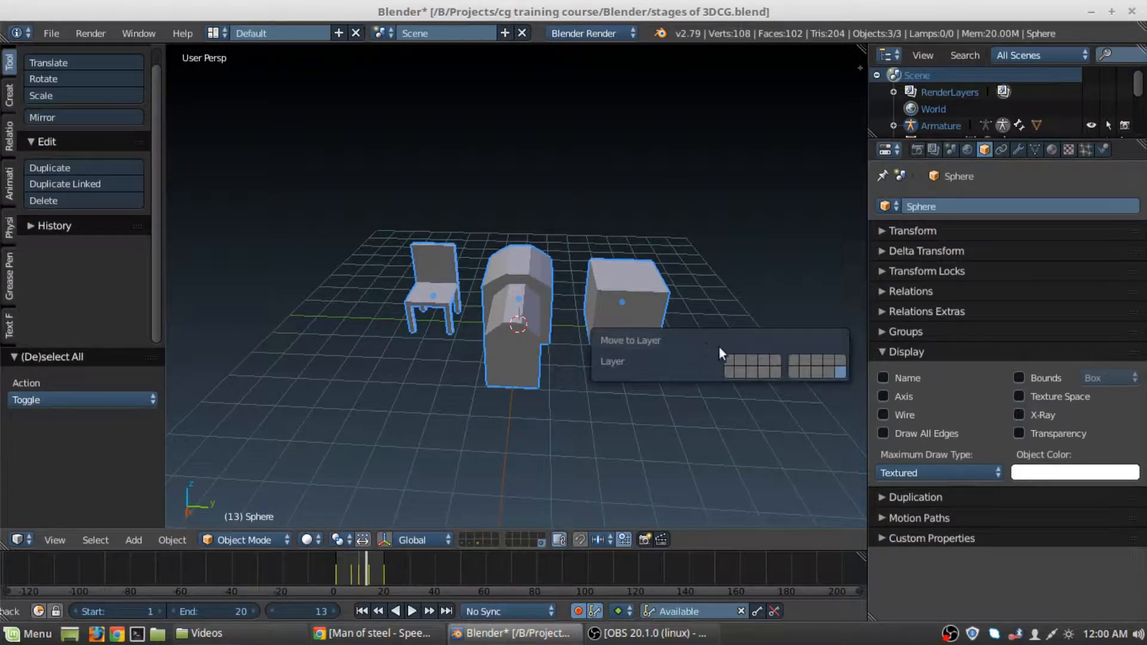
left_click(729, 359)
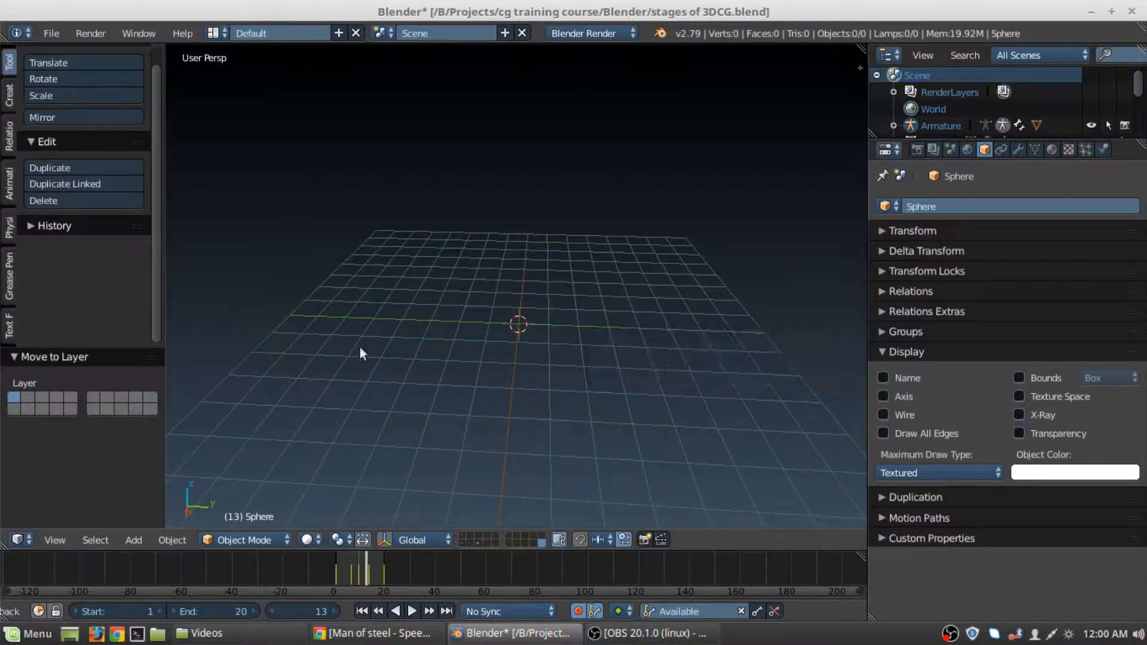
- Show the first layer and deselect all of its objects
left_click(460, 534)
middle_click_drag(432, 331, 418, 310)
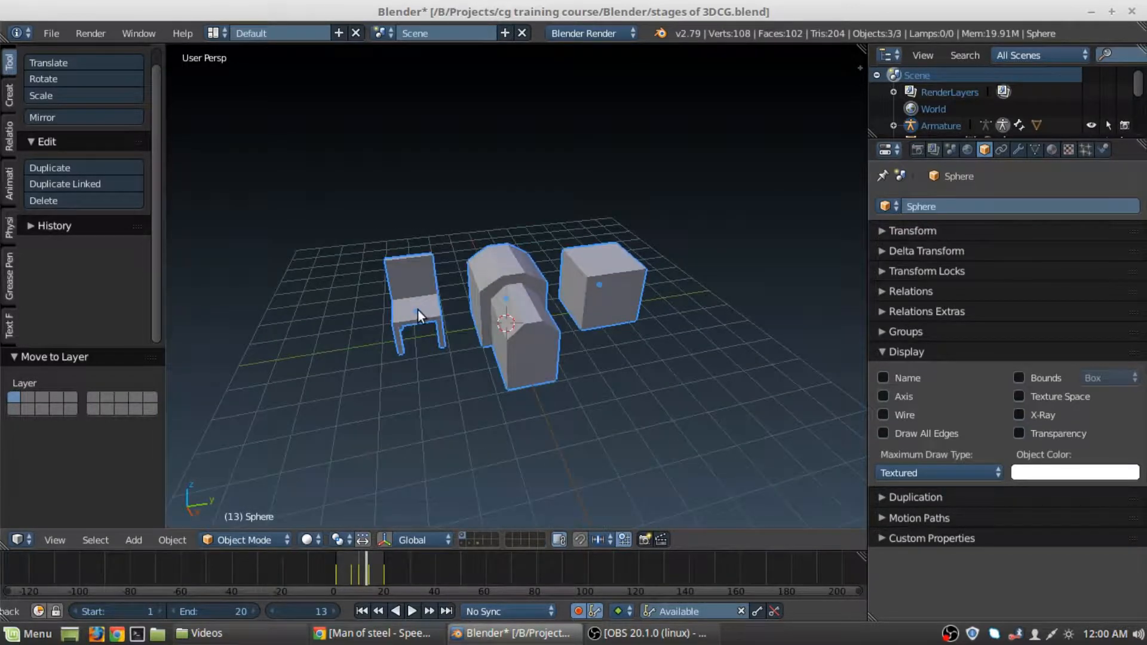
key("a")
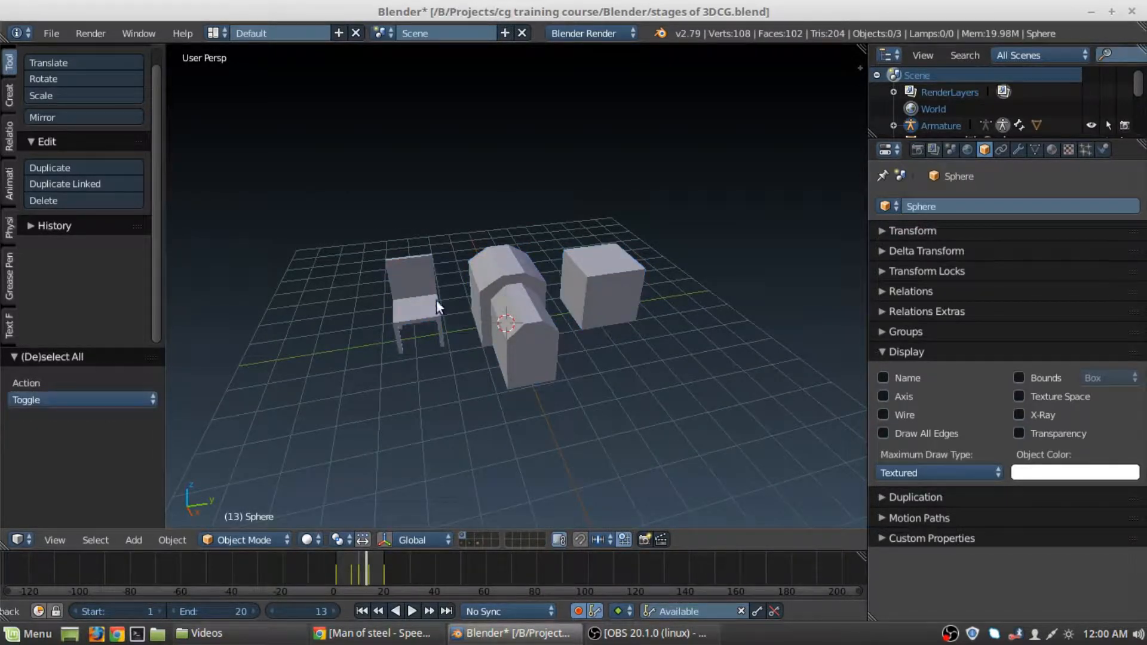
- Add a plane mesh at the world origin and switch the render engine to Cycles Render
middle_click_drag(497, 353, 569, 342)
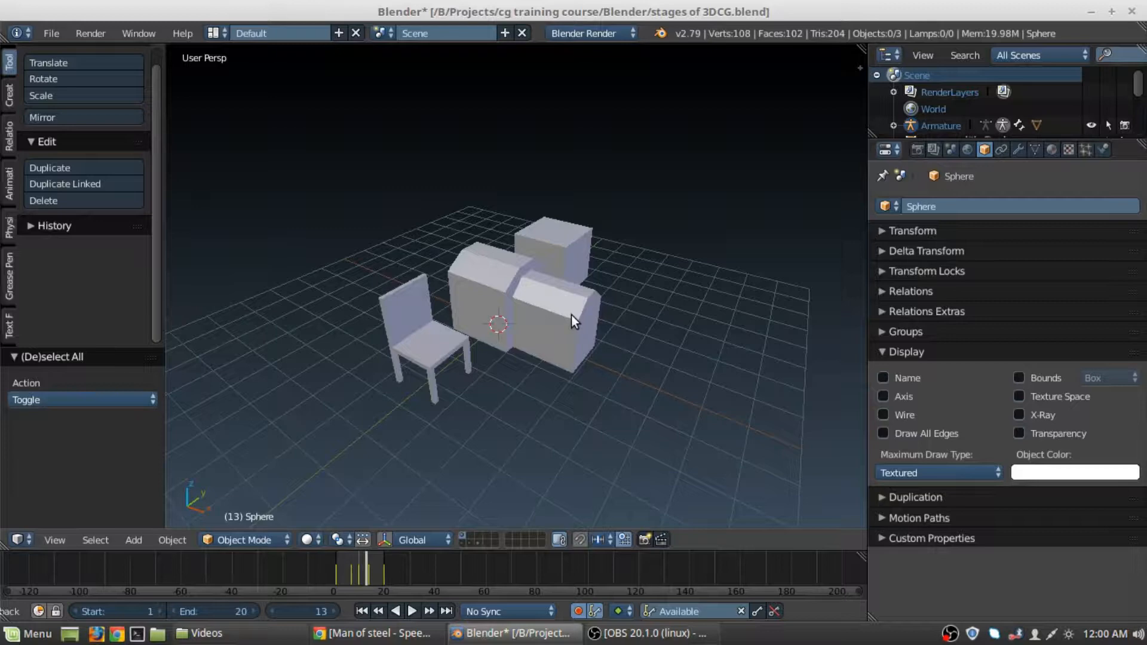
middle_click_drag(577, 296, 596, 299)
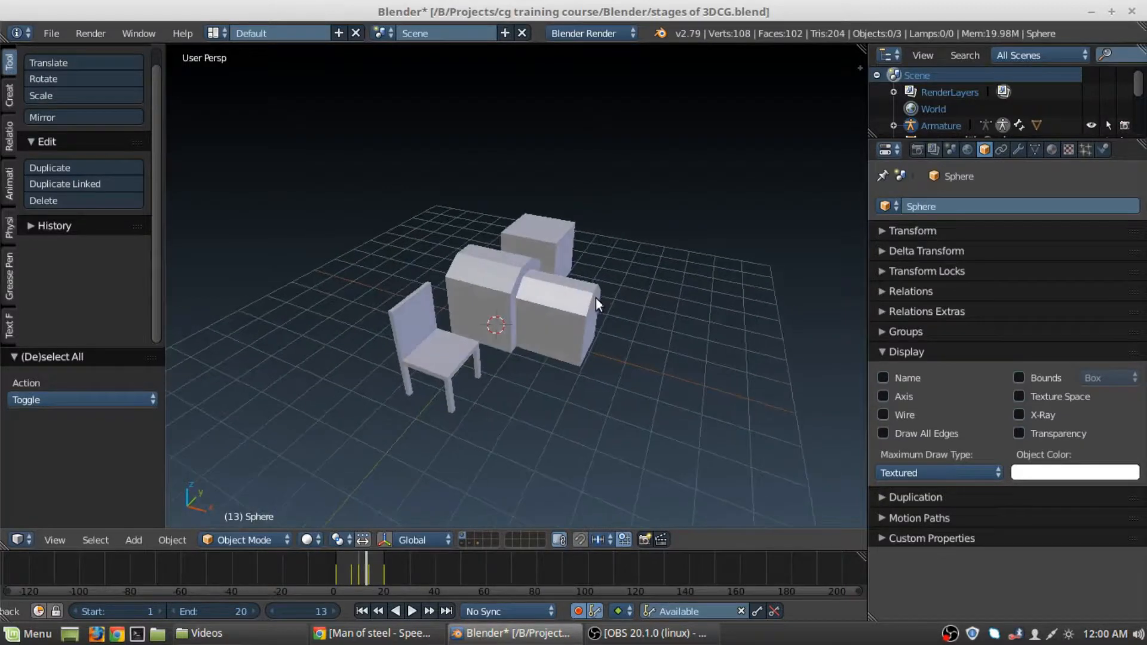
key("shift+a")
left_click(643, 299)
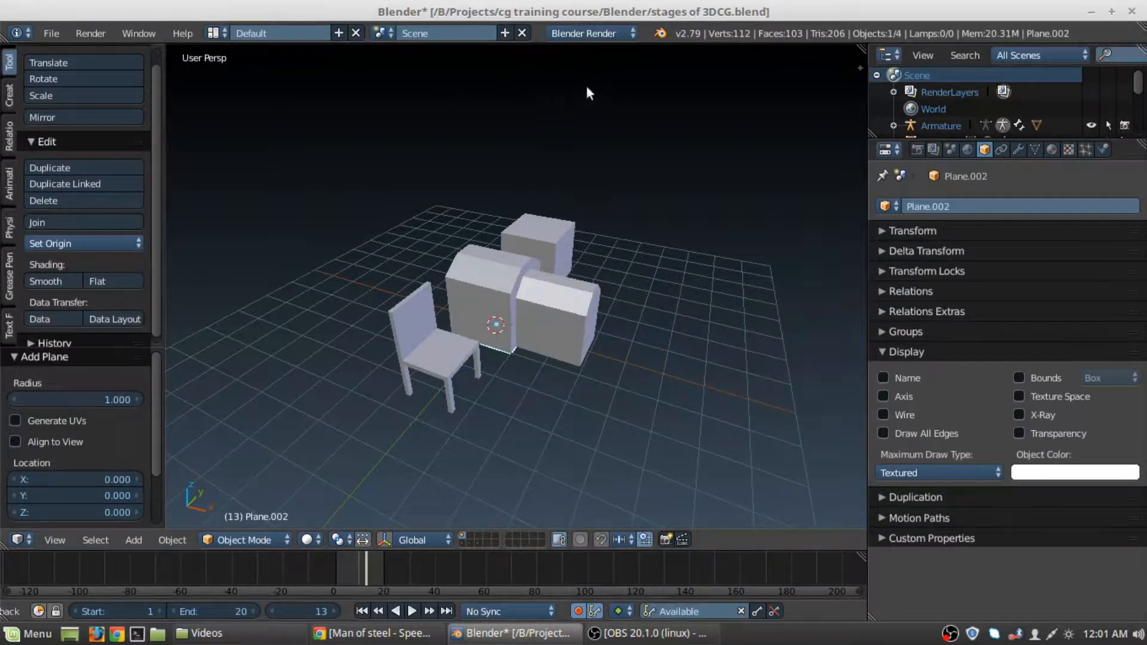
left_click(581, 34)
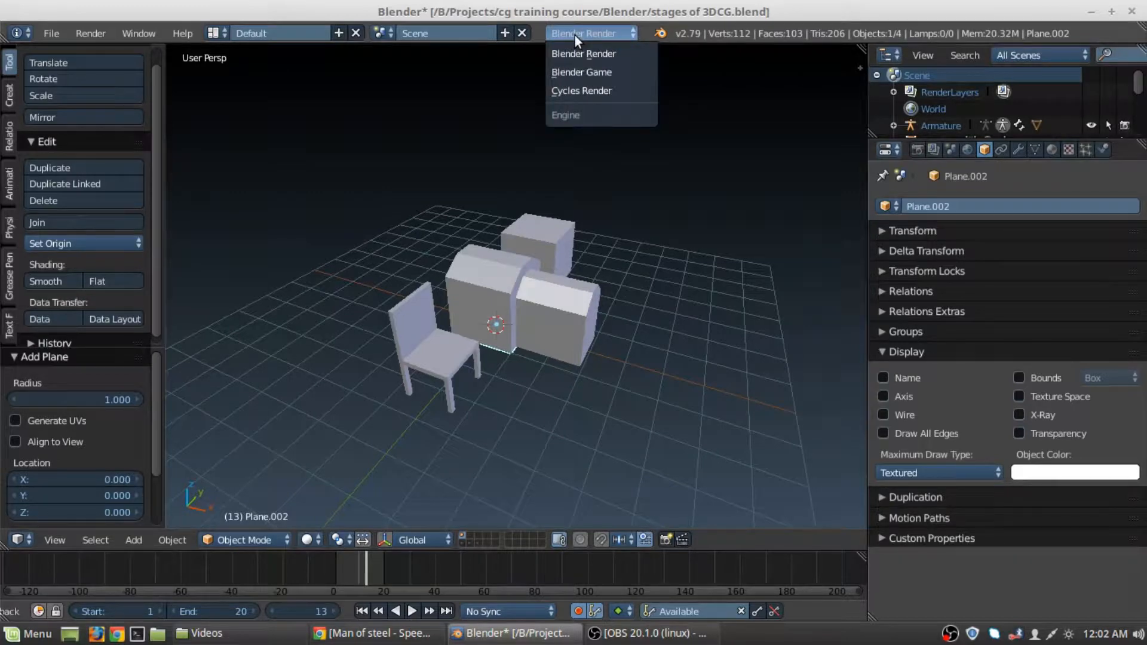
left_click(592, 90)
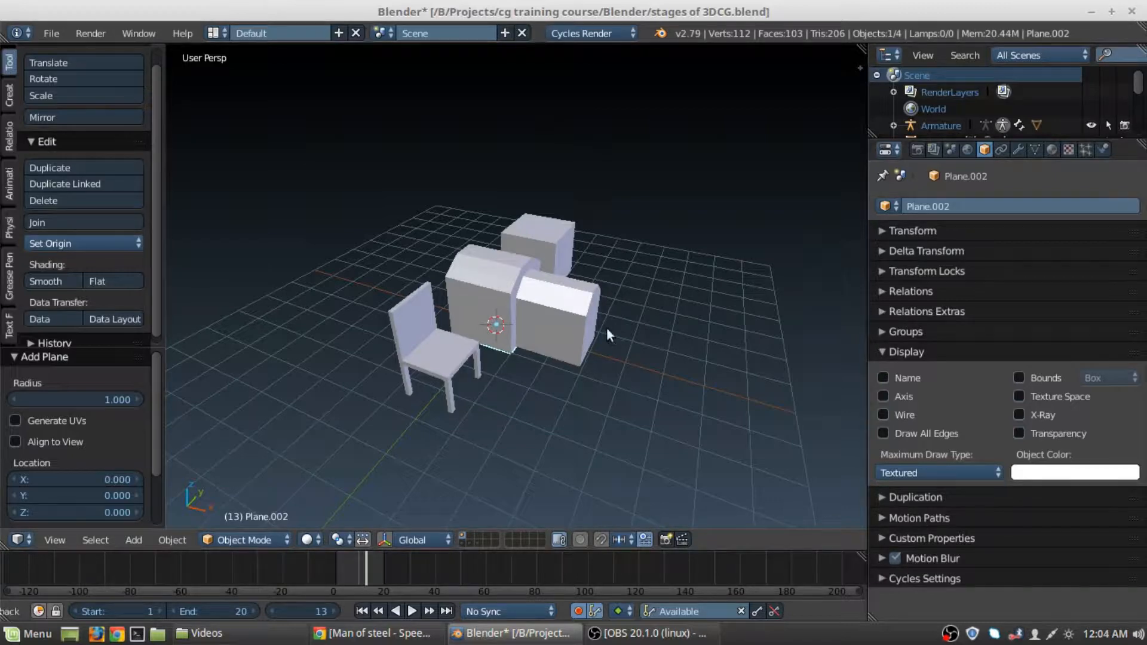
- Scale the new plane by about 8 so it forms a floor beneath the objects
key("s")
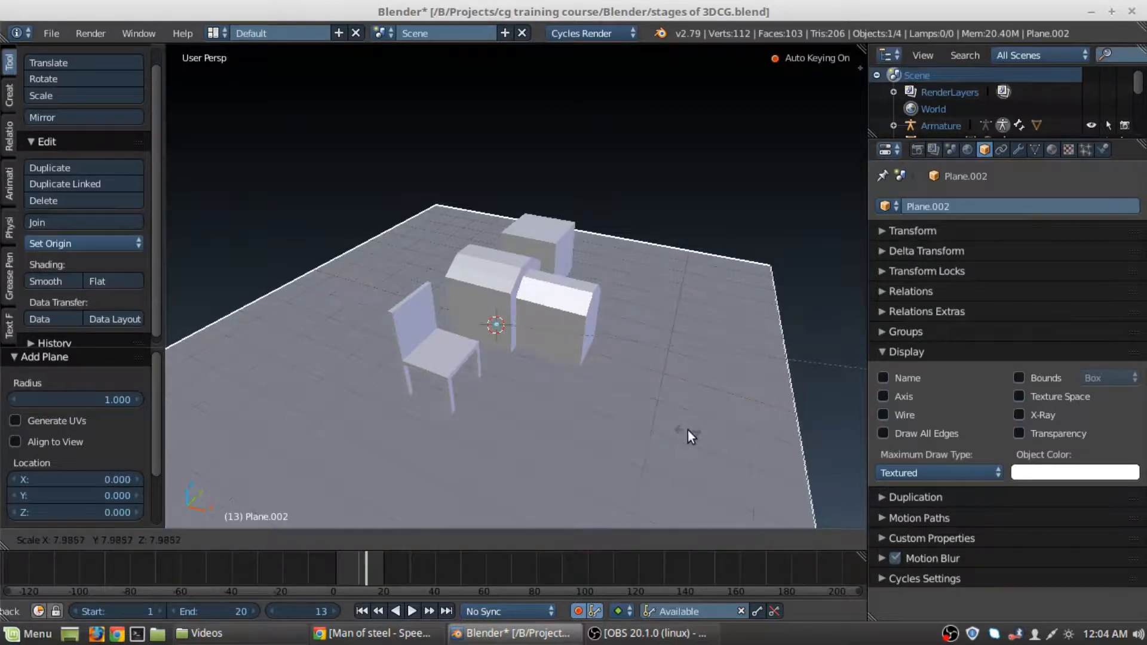
left_click(687, 430)
scroll(689, 426, "down", 6)
mouse_move(609, 342)
middle_mouse_down()
mouse_move(463, 394)
mouse_move(591, 384)
mouse_move(650, 328)
mouse_move(617, 331)
middle_mouse_up()
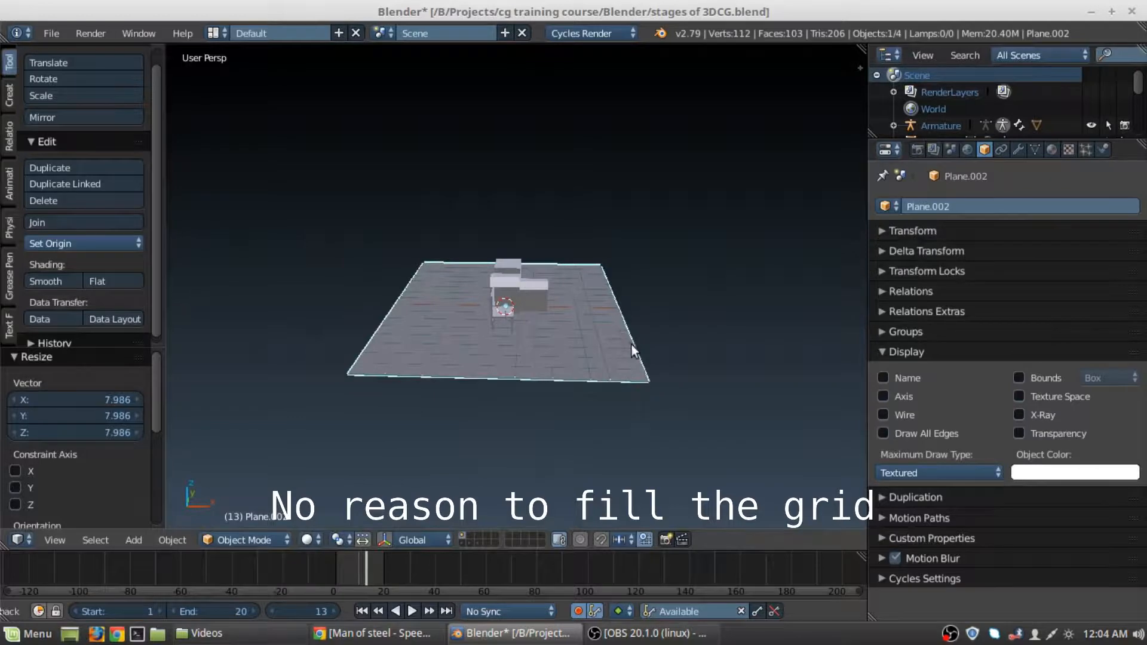
- Add a point lamp and move it above the floor by about X 4.1, Y 3.4, Z 5.9
middle_click_drag(735, 371, 551, 313)
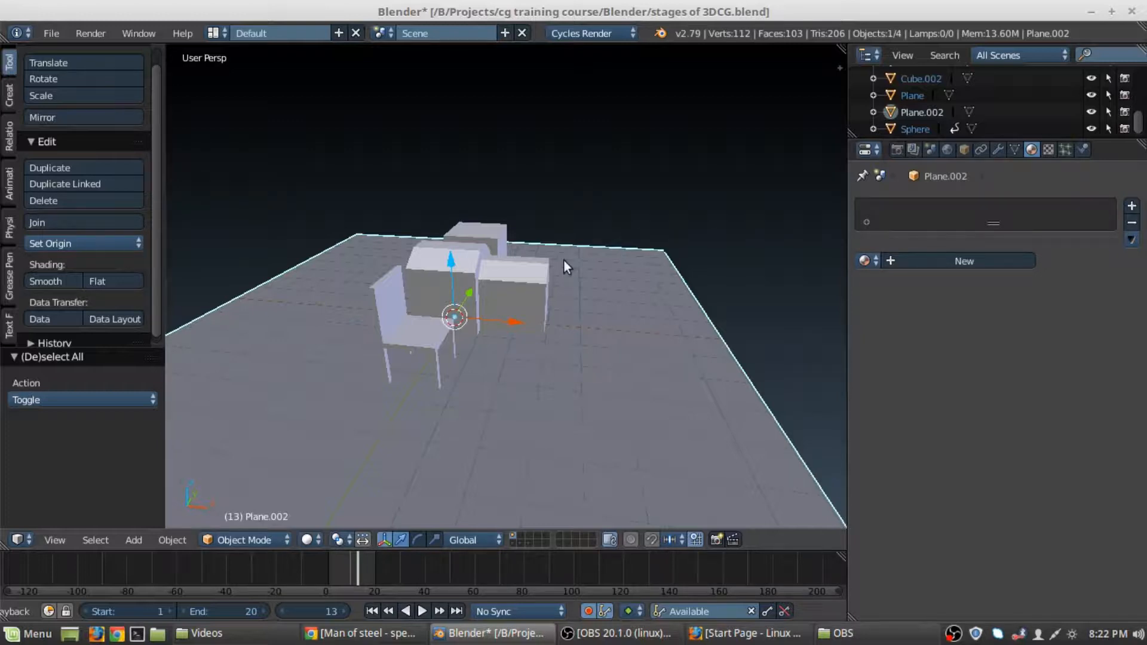
key("shift+a")
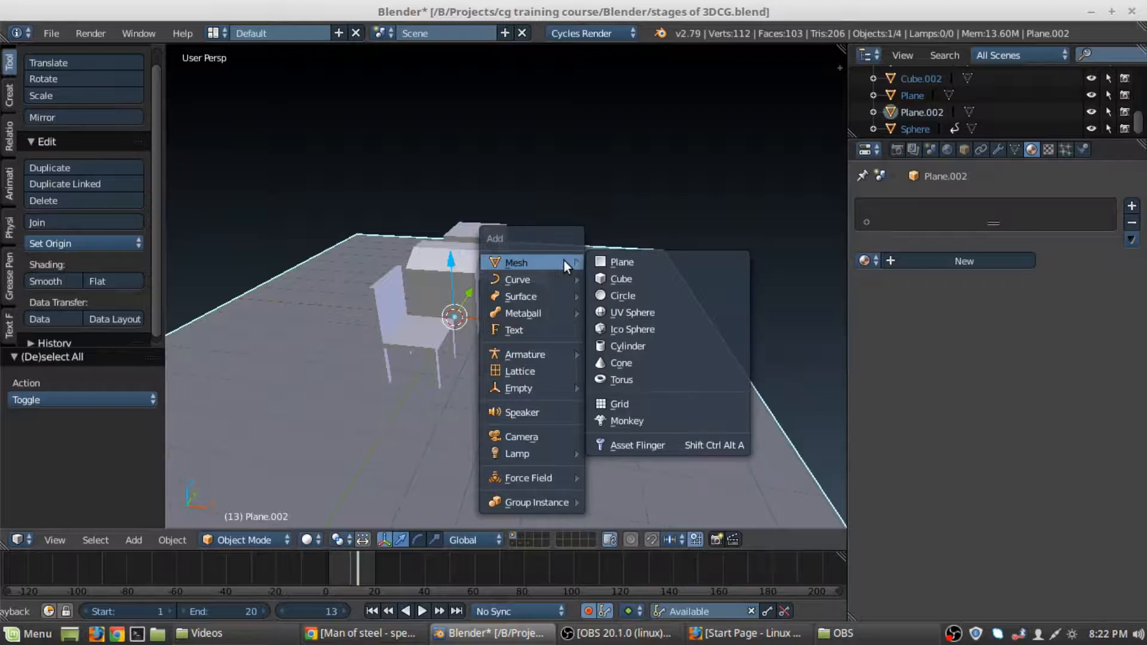
mouse_move(550, 459)
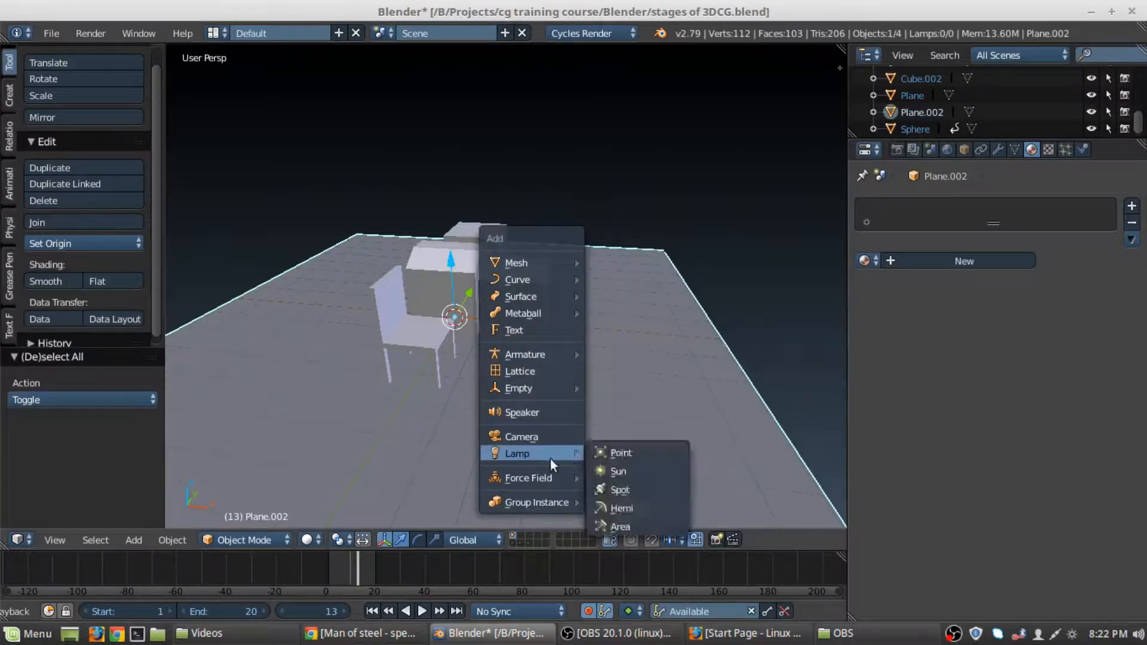
left_click(615, 453)
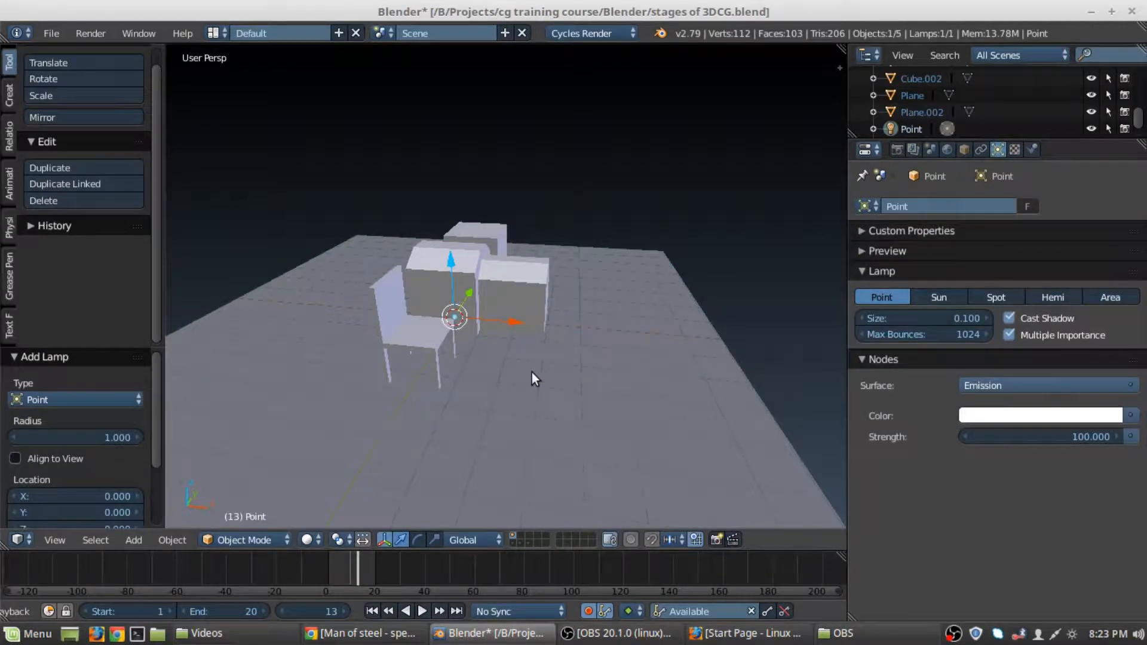
key("g")
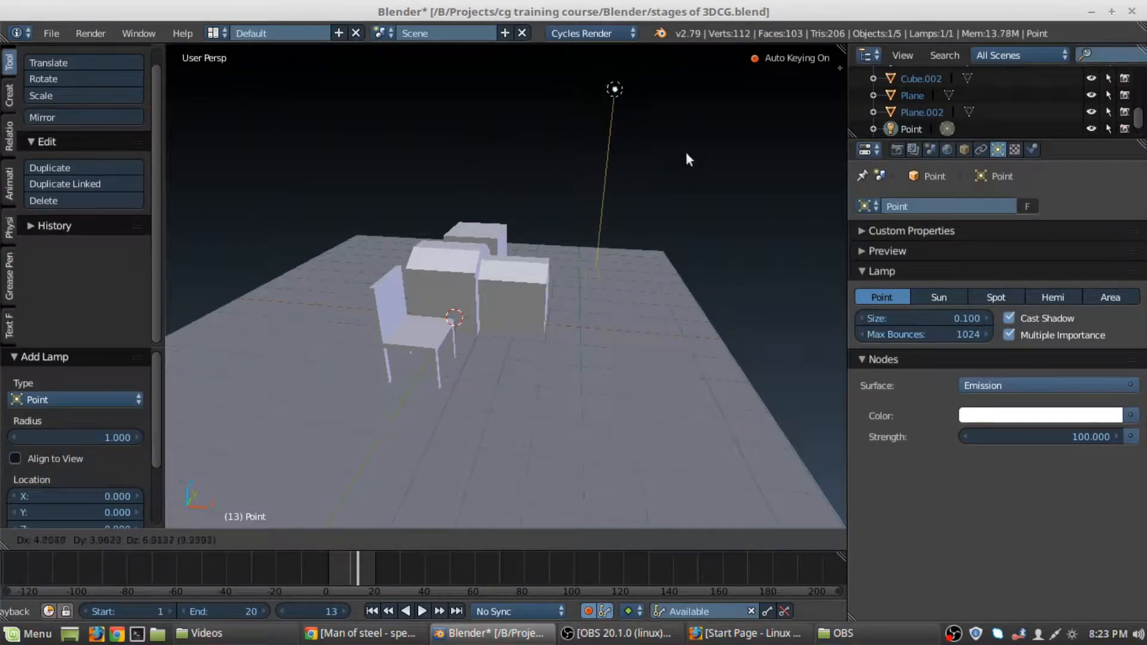
left_click(674, 174)
- Preview the point lamp's lighting in rendered shading from several angles, and return to solid shading
middle_click_drag(684, 218, 684, 261)
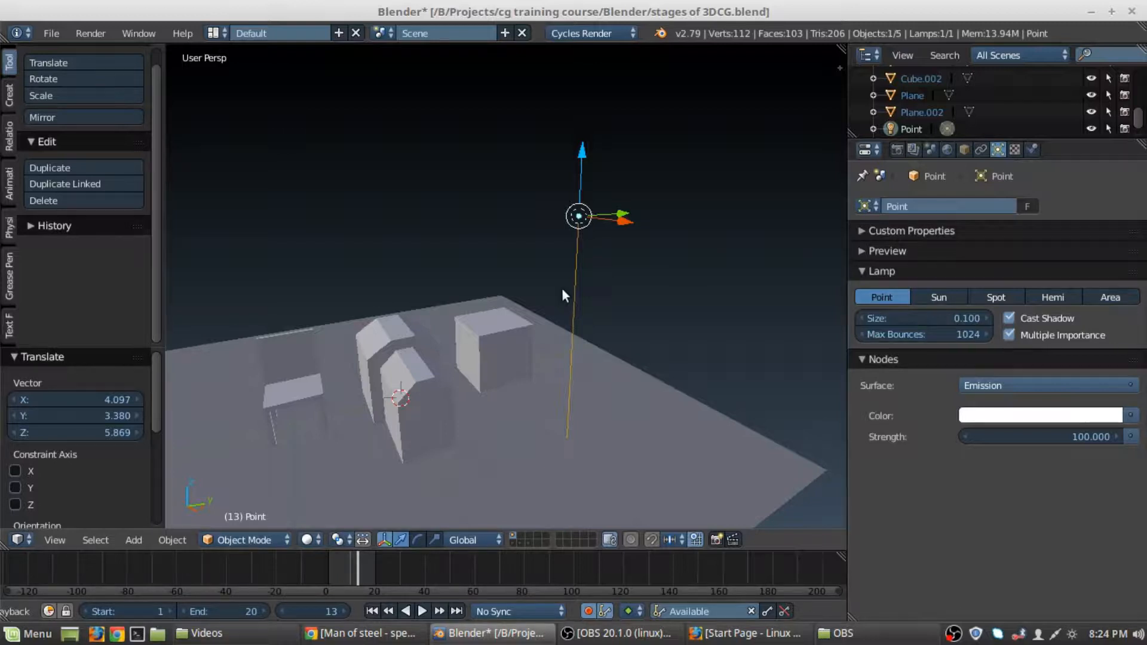
key("shift+z")
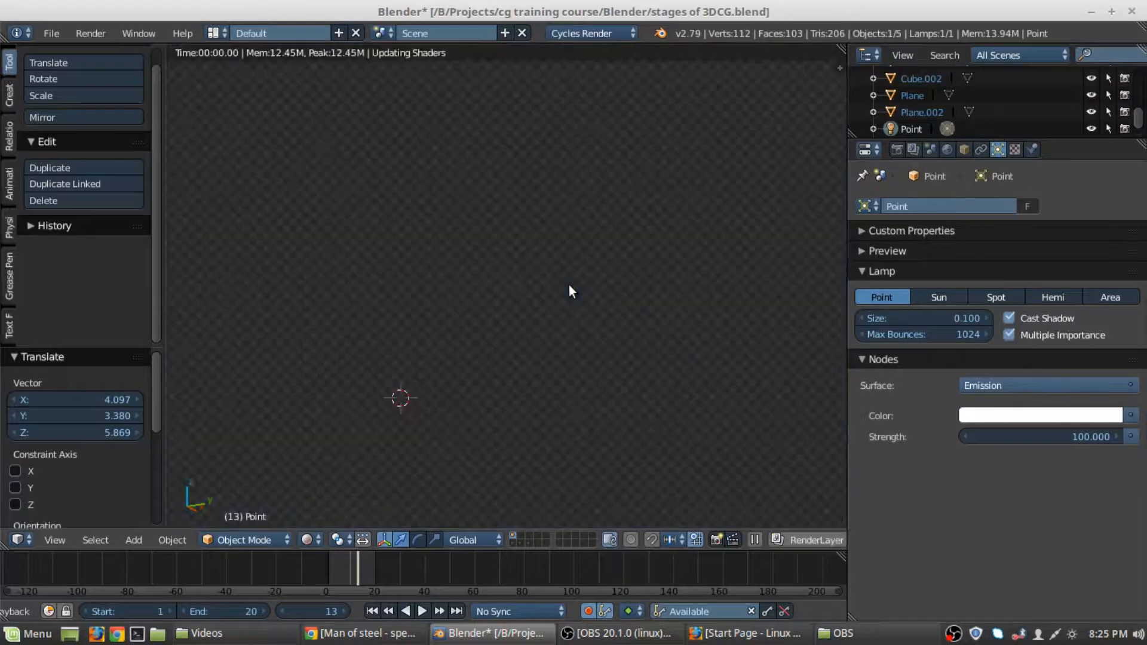
middle_click_drag(484, 309, 557, 293)
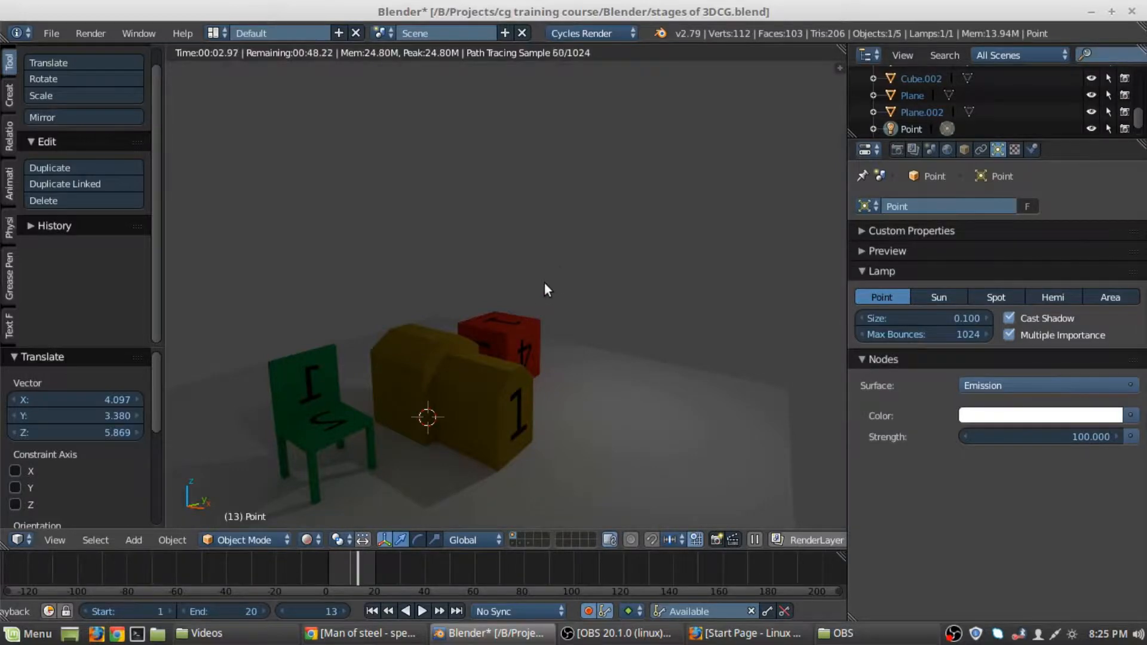
middle_click_drag(544, 283, 591, 247)
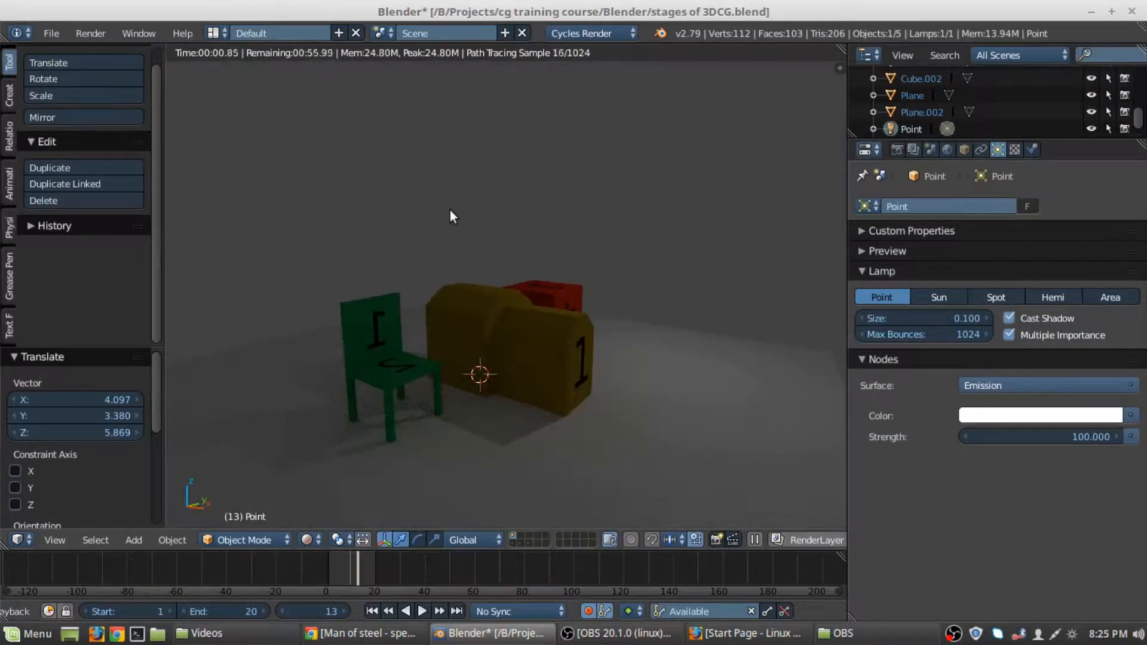
middle_click_drag(450, 209, 512, 241)
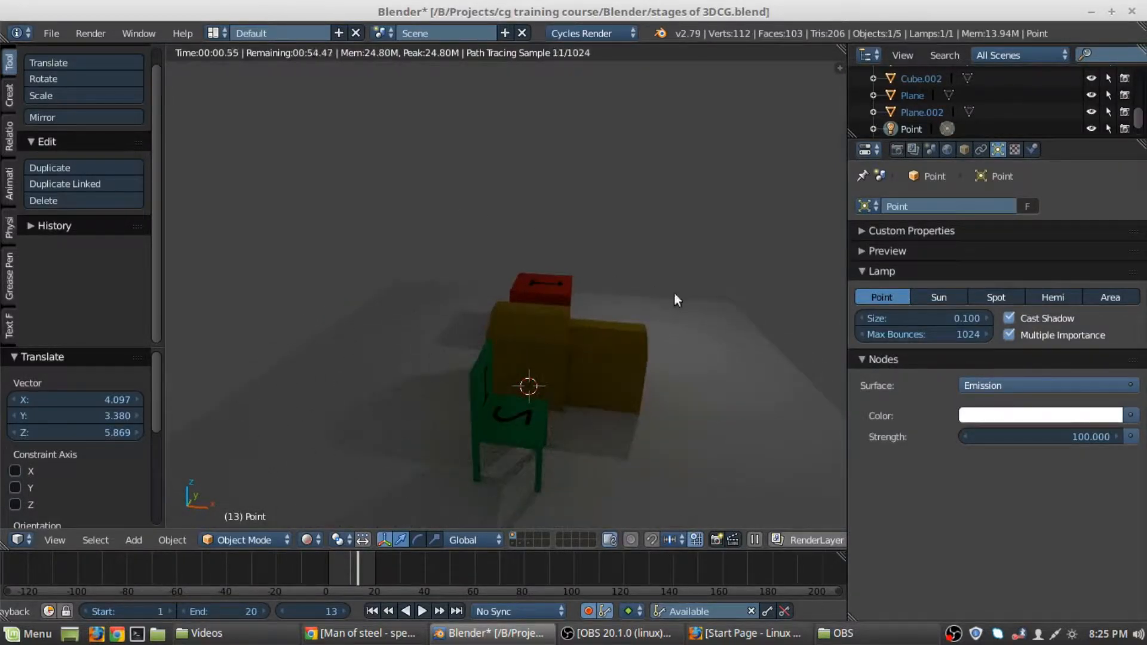
mouse_move(675, 297)
middle_mouse_down()
mouse_move(554, 328)
mouse_move(669, 182)
middle_mouse_up()
key("shift+z")
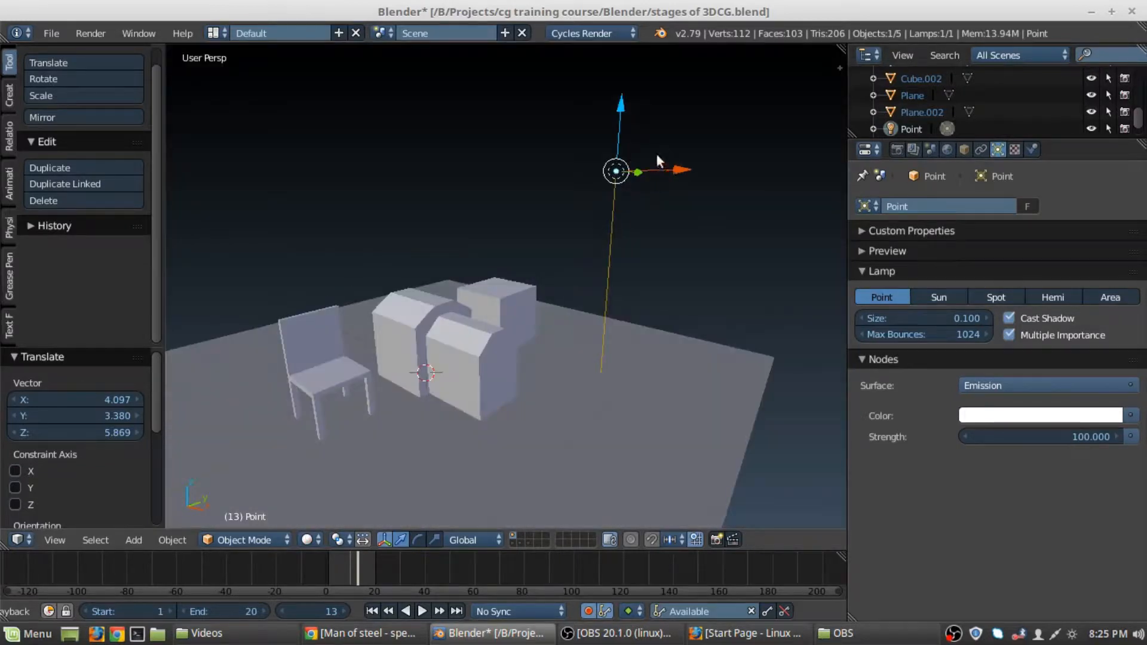
- Lower the point lamp by about X -0.4, Y -1.5, Z -3.2 and preview the lighting in rendered shading
key("g")
left_click(611, 277)
mouse_move(612, 277)
middle_mouse_down()
mouse_move(607, 372)
mouse_move(382, 401)
mouse_move(407, 335)
mouse_move(458, 314)
middle_mouse_up()
key("shift+z")
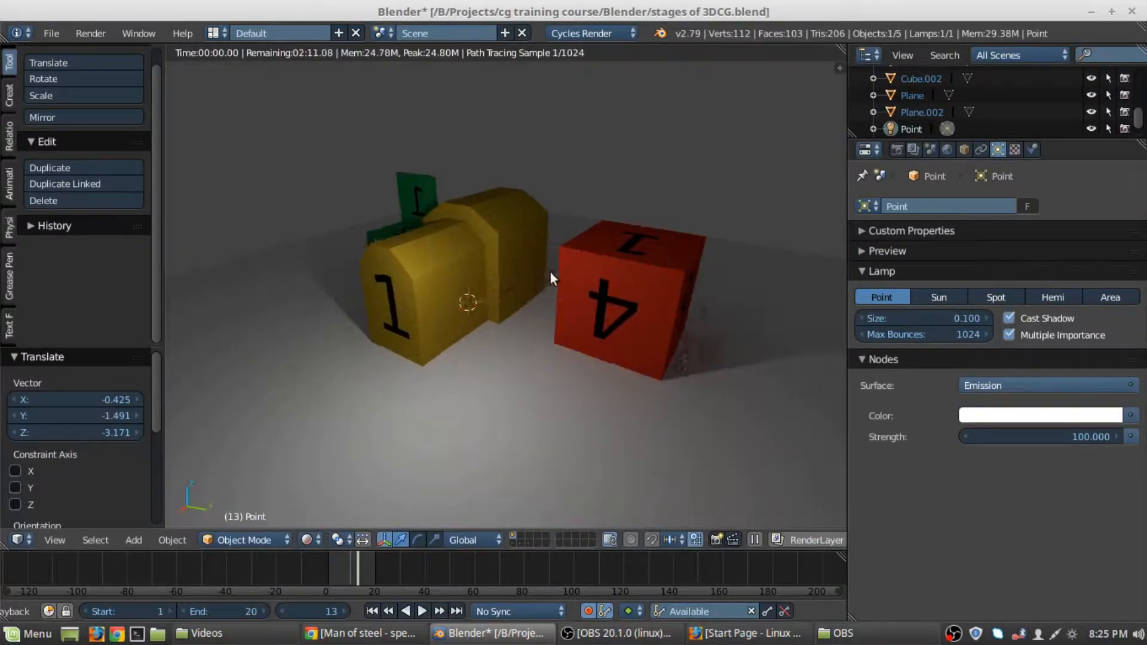
middle_click_drag(550, 272, 588, 264)
middle_click_drag(309, 345, 510, 321)
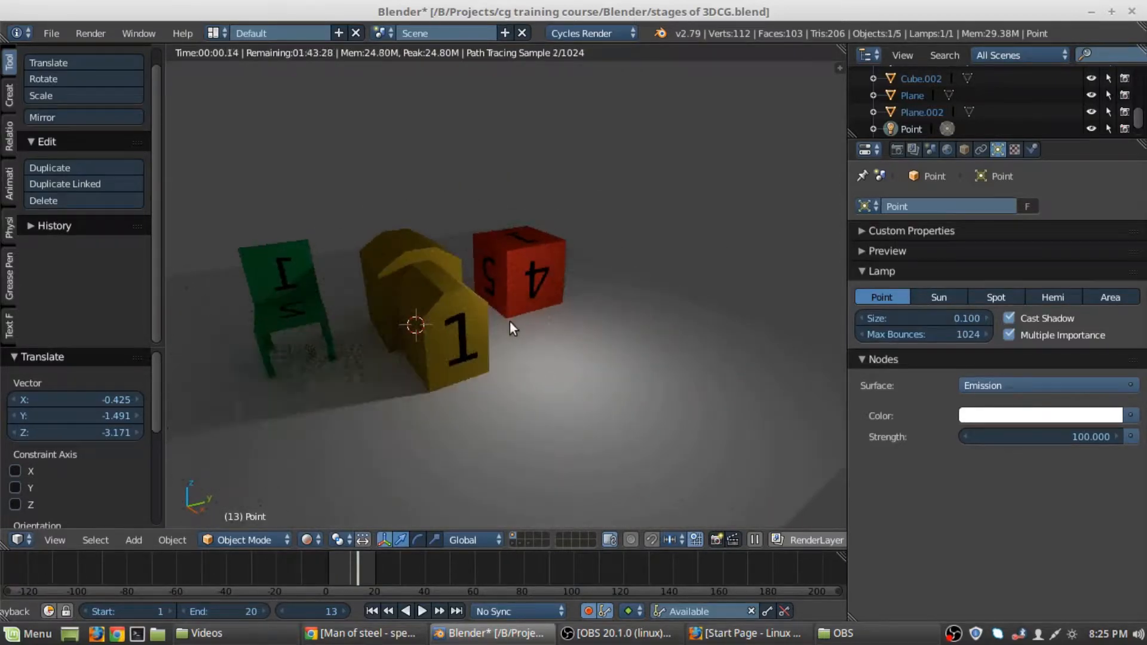
- Move the lamp by about X -0.4, Y -1.7, Z -1.2, close to the numbered front of the yellow block
key("g")
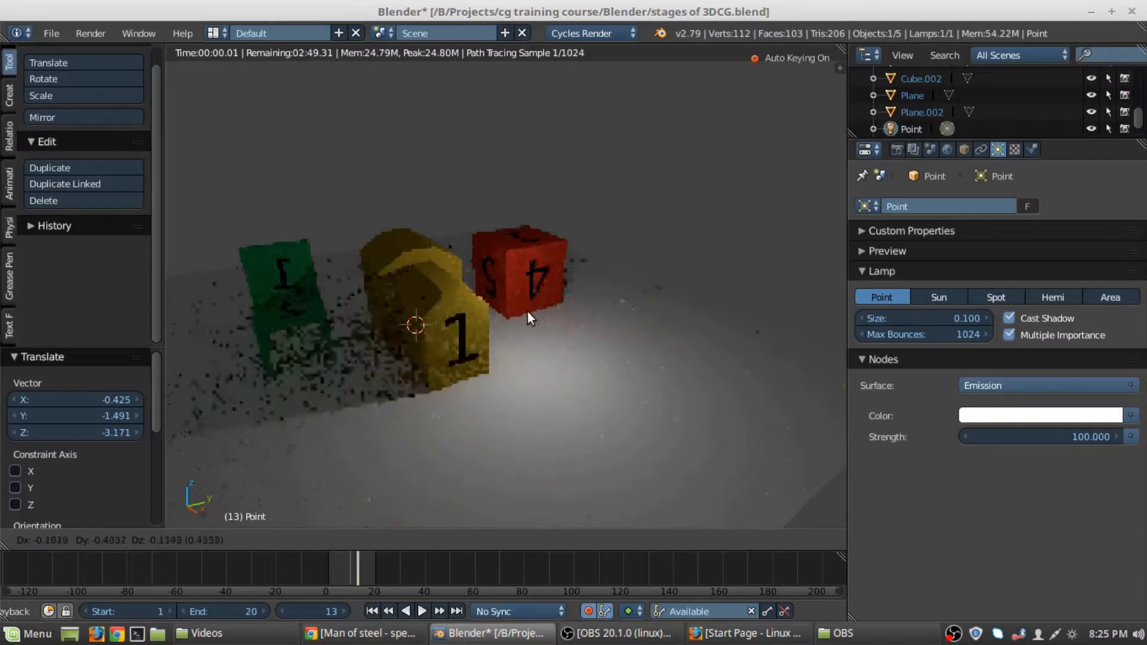
left_click(468, 367)
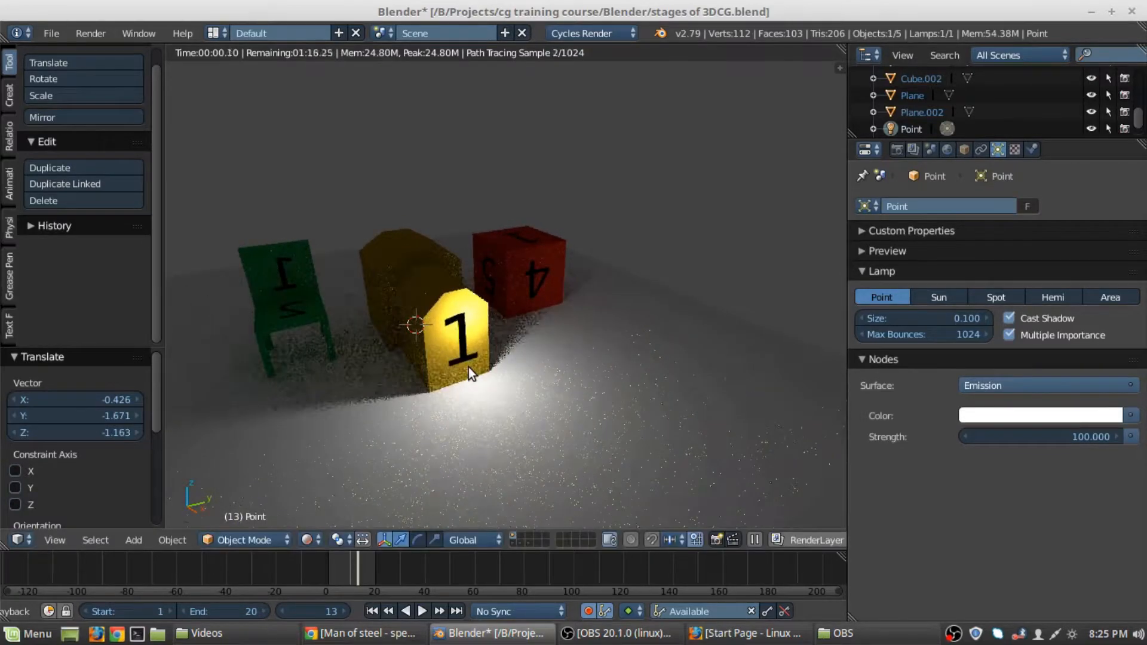
scroll(468, 367, "up", 1)
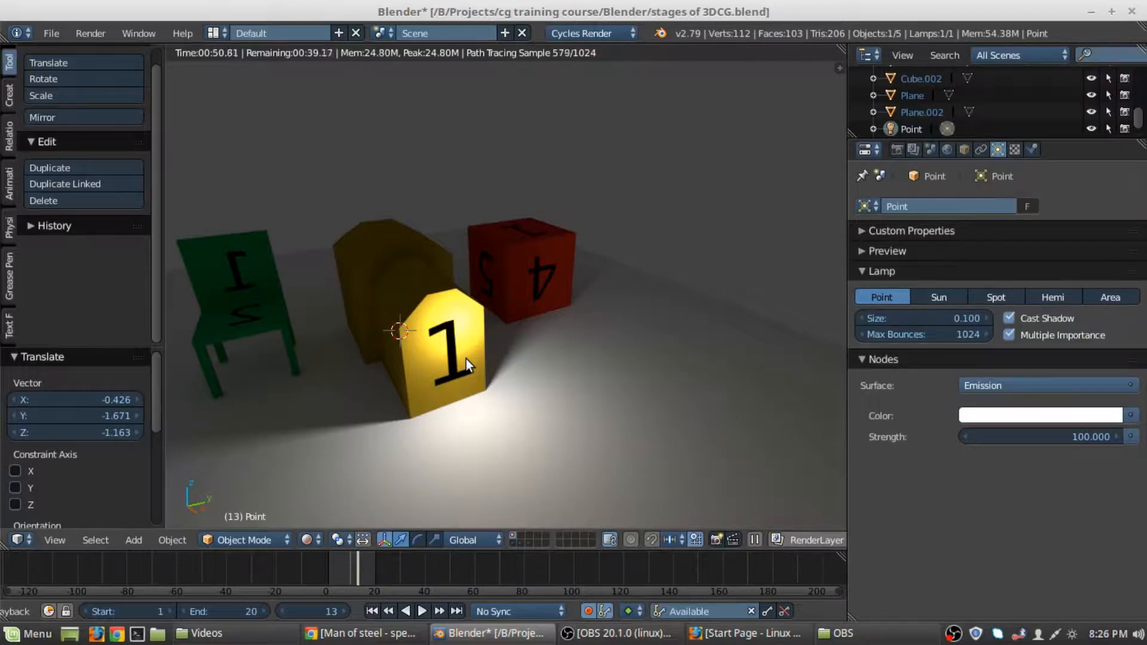
- Return to solid shading and move the lamp up and away from the block by about X 1.9, Y 0.4, Z 2.6
key("shift+z")
mouse_move(425, 341)
middle_mouse_down()
mouse_move(442, 236)
mouse_move(634, 296)
mouse_move(593, 309)
mouse_move(582, 338)
mouse_move(566, 342)
middle_mouse_up()
scroll(565, 343, "up", 2)
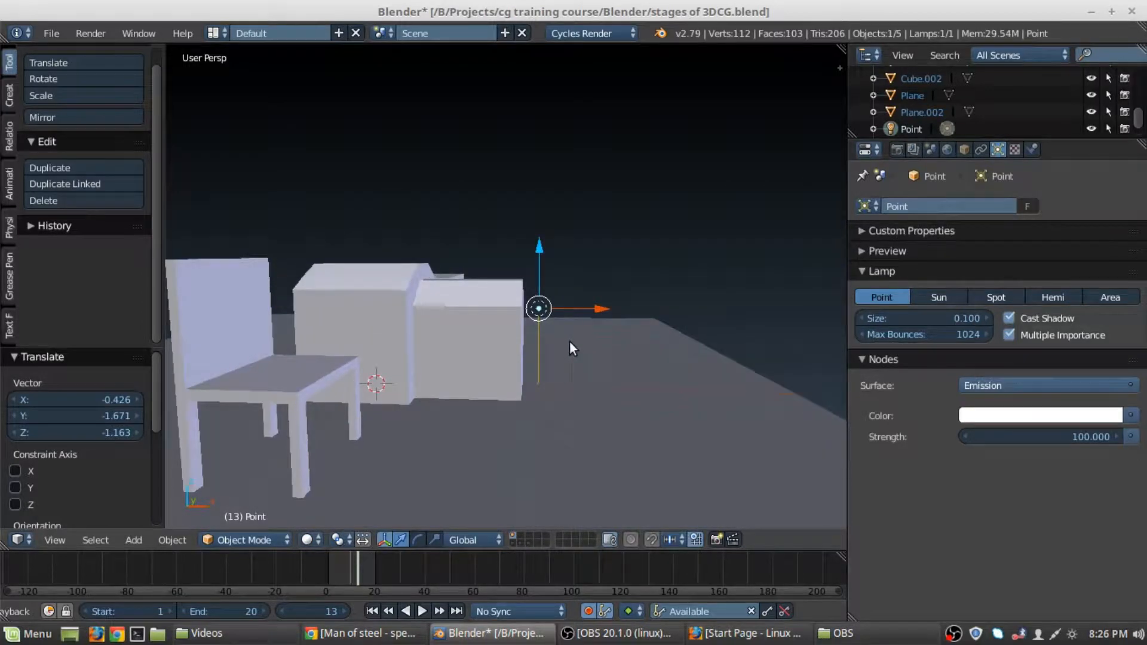
key("g")
left_click(669, 215)
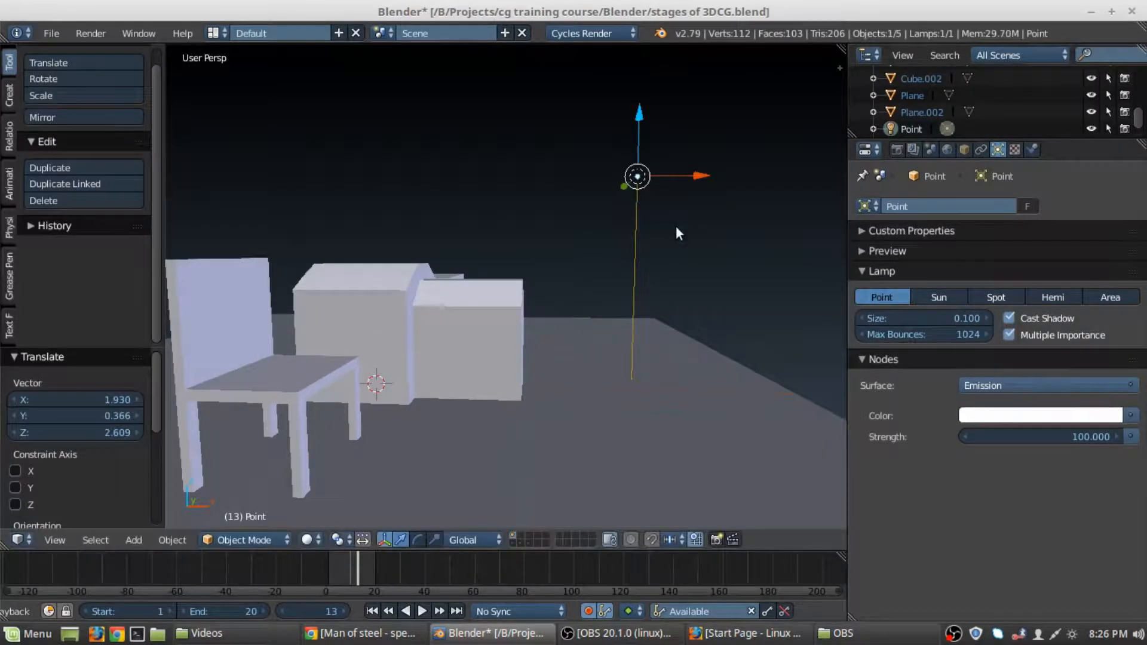
- Examine the raised lamp's lighting on the objects in rendered shading from different sides
key("shift+z")
scroll(674, 227, "down", 2)
middle_click_drag(609, 253, 484, 317)
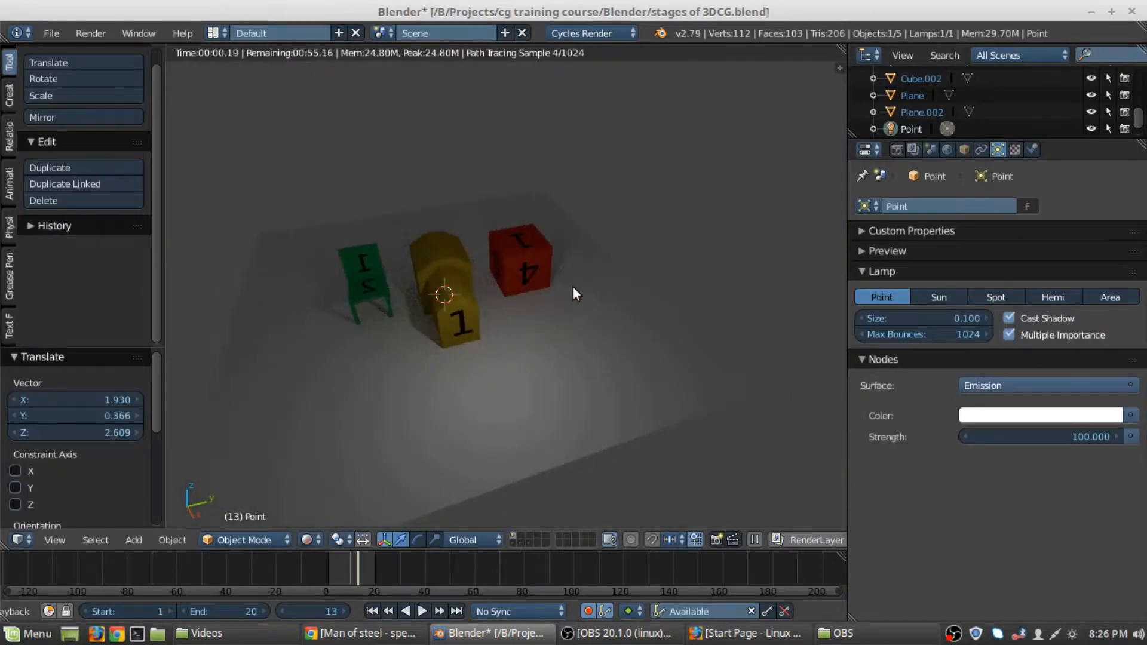
middle_click_drag(573, 293, 460, 271)
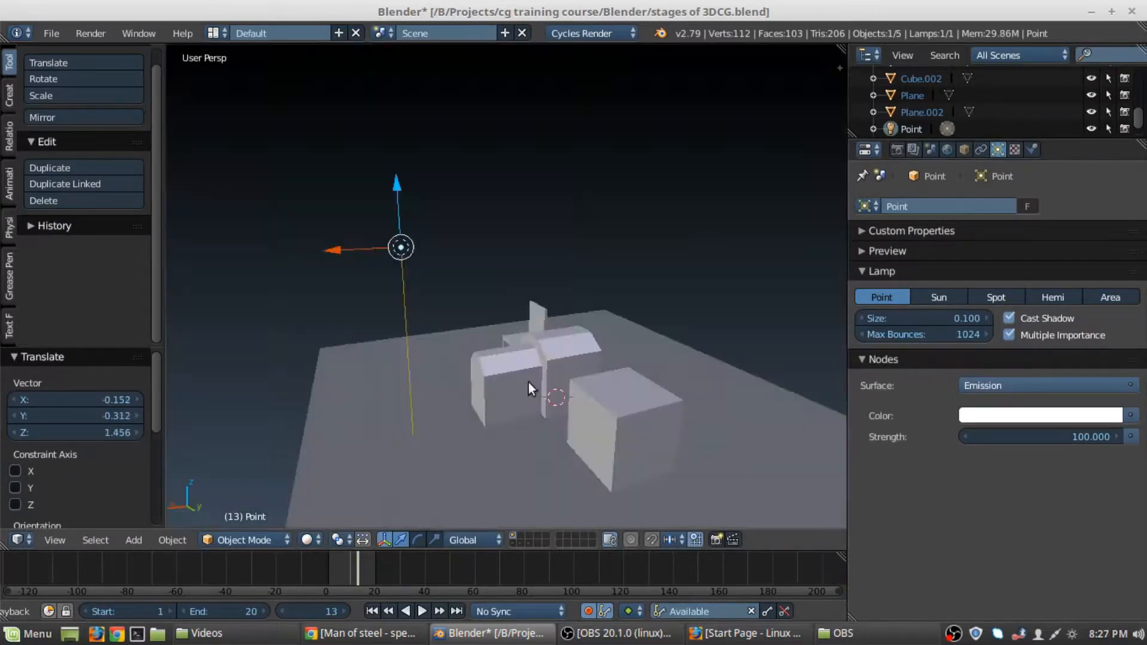
middle_click_drag(528, 383, 499, 382)
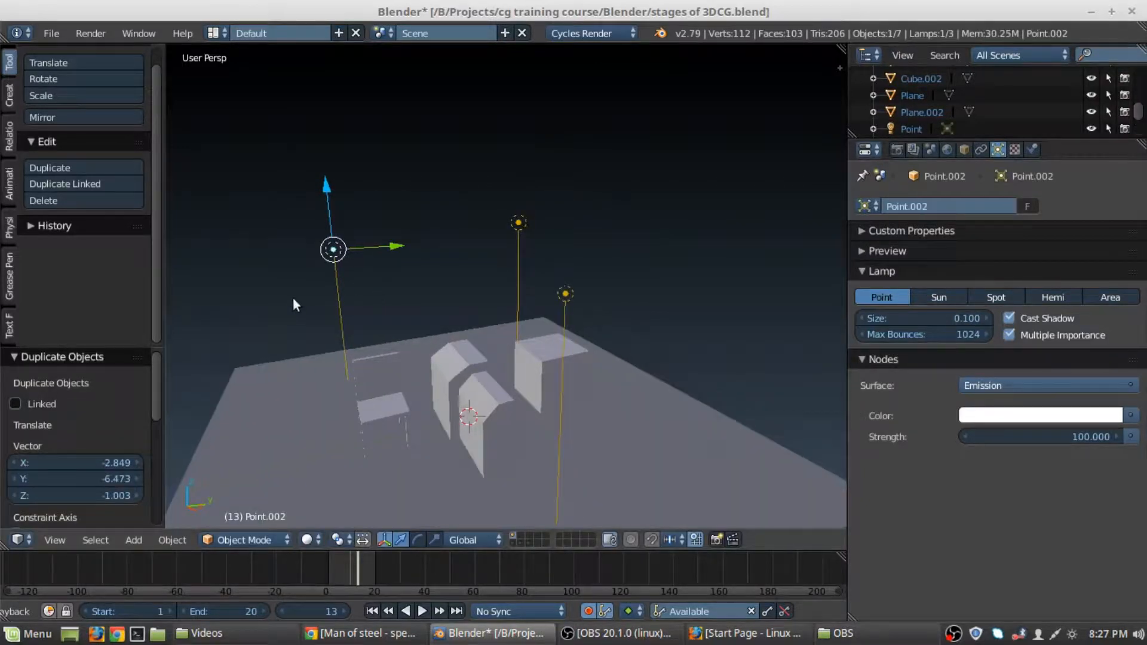
- Move the duplicated point lamp by about X 1.6, Y 0.3, Z 0.6
middle_click_drag(292, 296, 356, 292)
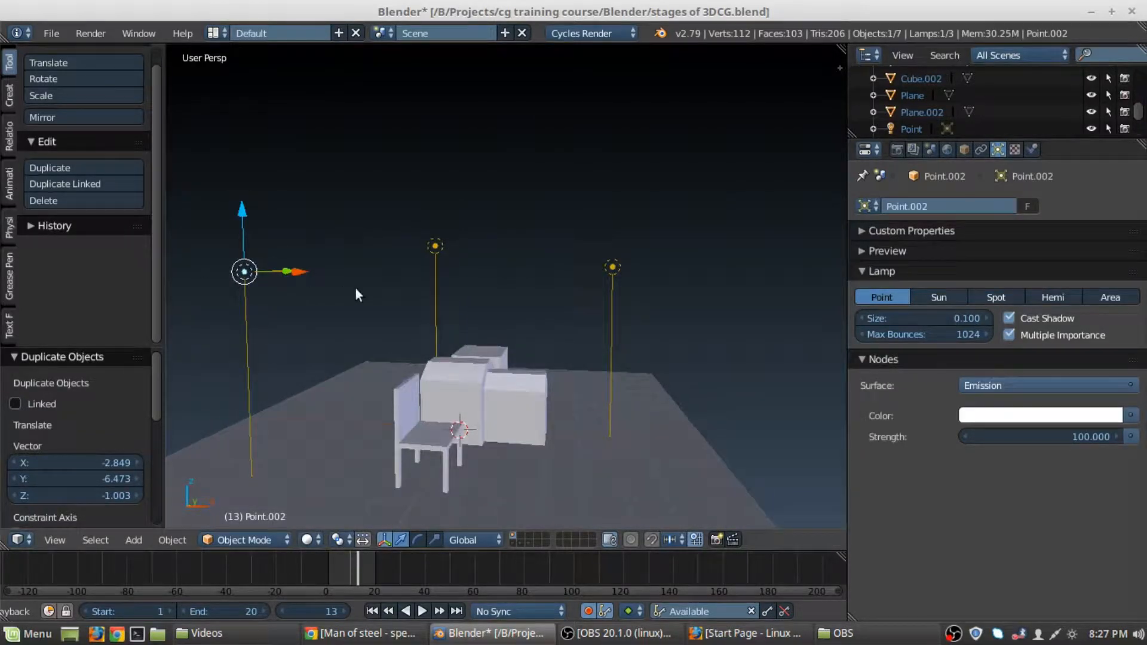
key("g")
left_click(420, 265)
middle_click_drag(421, 265, 497, 299)
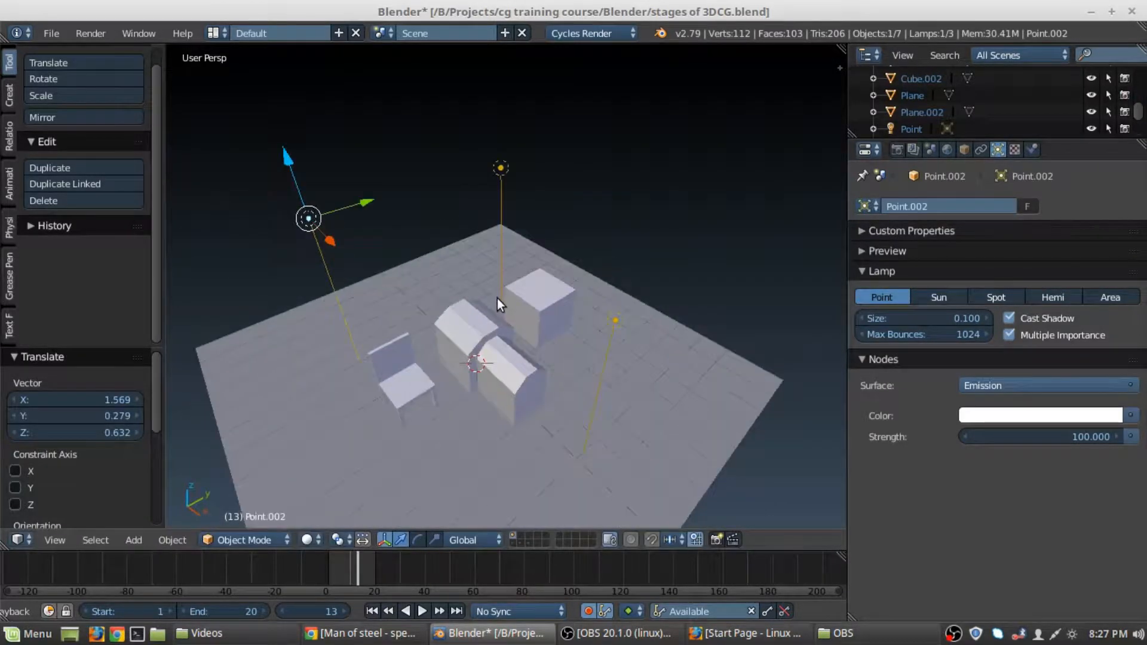
- Examine the three-lamp lighting on the chair, block and cube in rendered shading from different sides
key("shift+z")
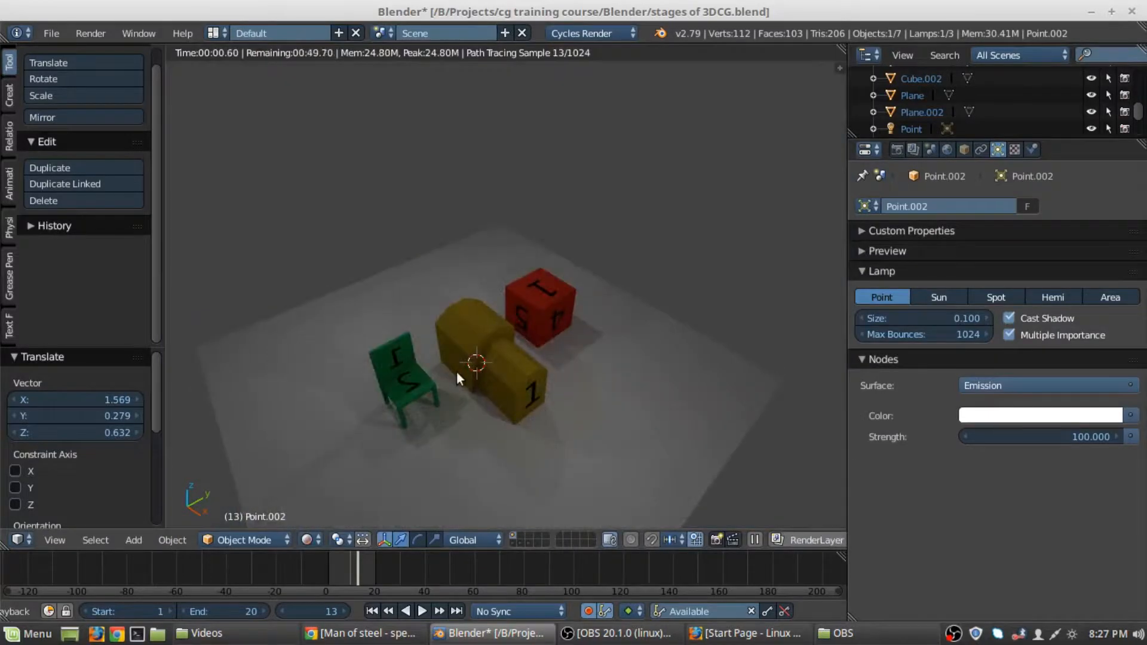
middle_click_drag(456, 371, 520, 311)
middle_click_drag(334, 380, 413, 330)
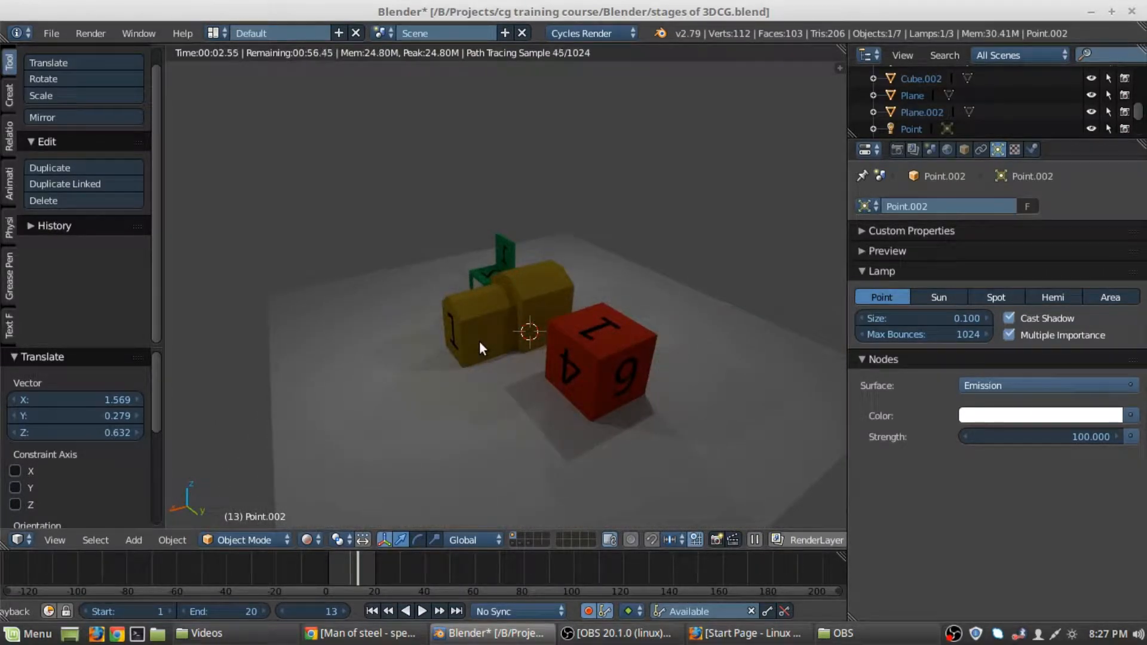
- Return to solid shading and delete the two duplicated point lamps, keeping only the original one
key("shift+z")
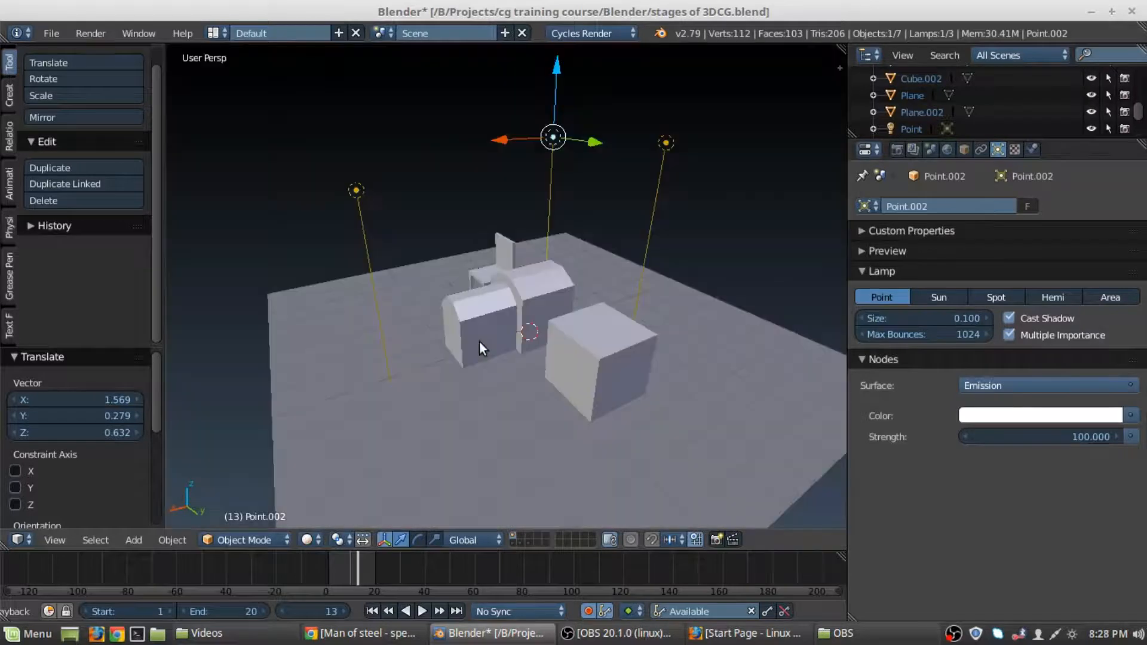
mouse_move(605, 275)
middle_mouse_down()
mouse_move(626, 277)
mouse_move(610, 326)
mouse_move(583, 294)
mouse_move(596, 273)
middle_mouse_up()
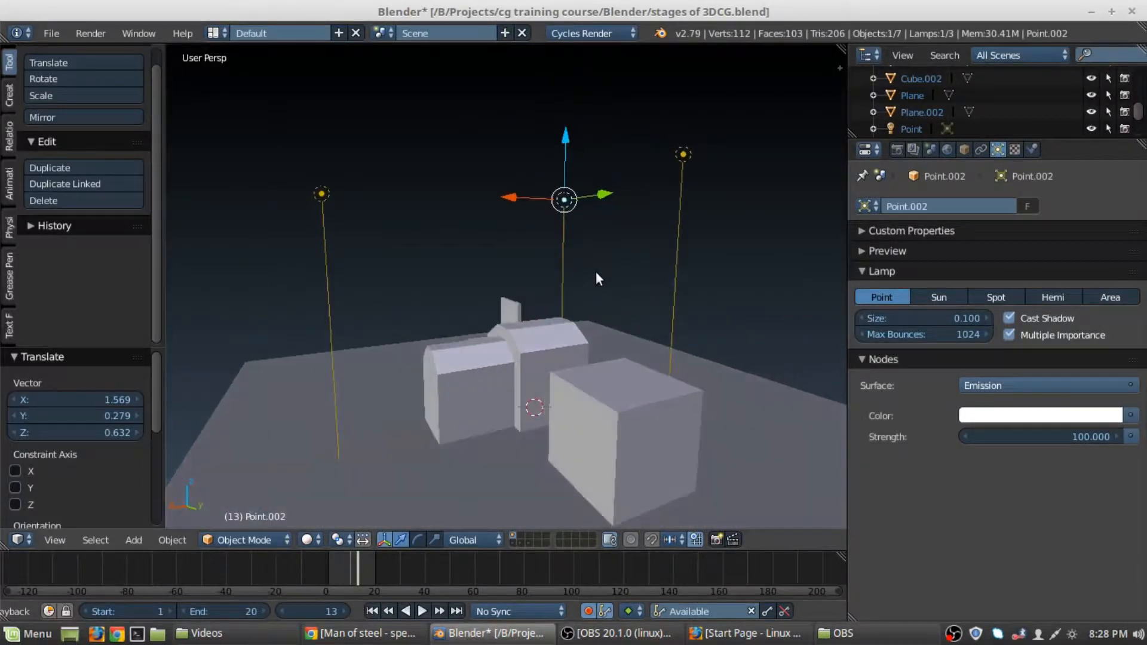
right_click(682, 156, "shift")
key("x")
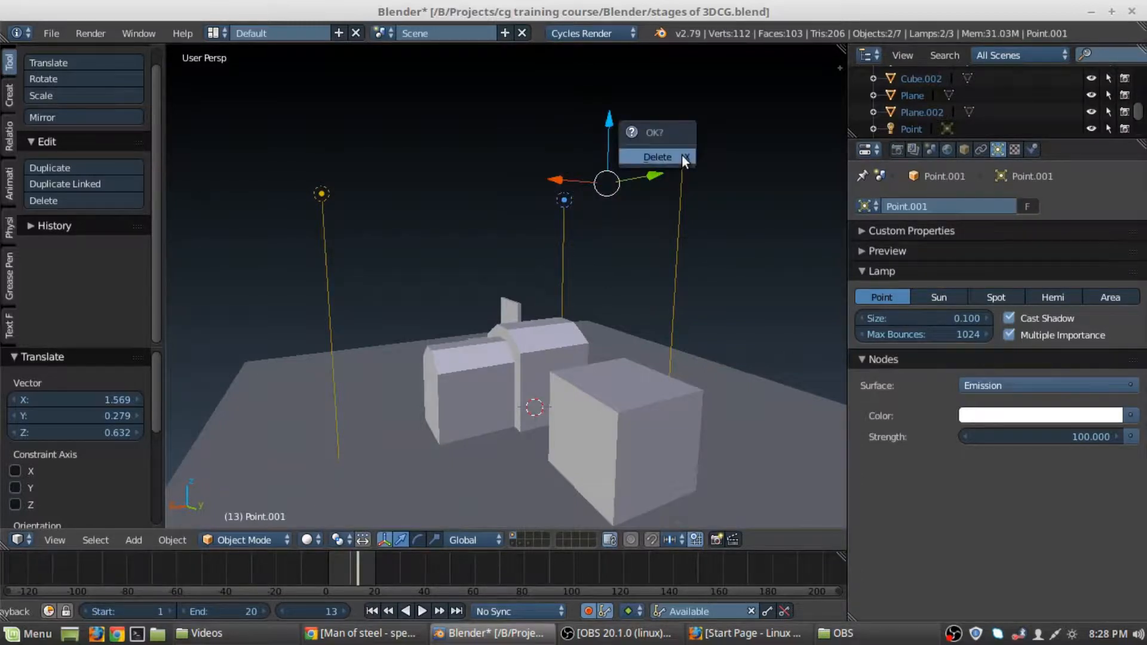
left_click(658, 156)
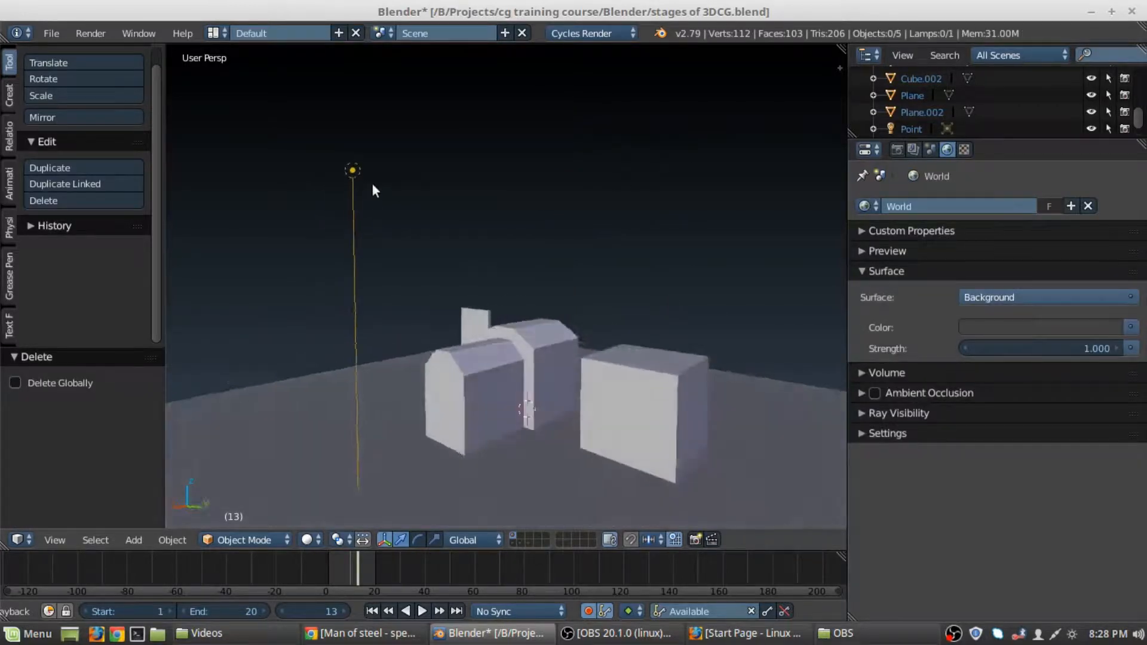
- Select the remaining point lamp and choose Emission as its surface shader
middle_click_drag(371, 184, 610, 176)
right_click(586, 226)
middle_click_drag(611, 221, 601, 229)
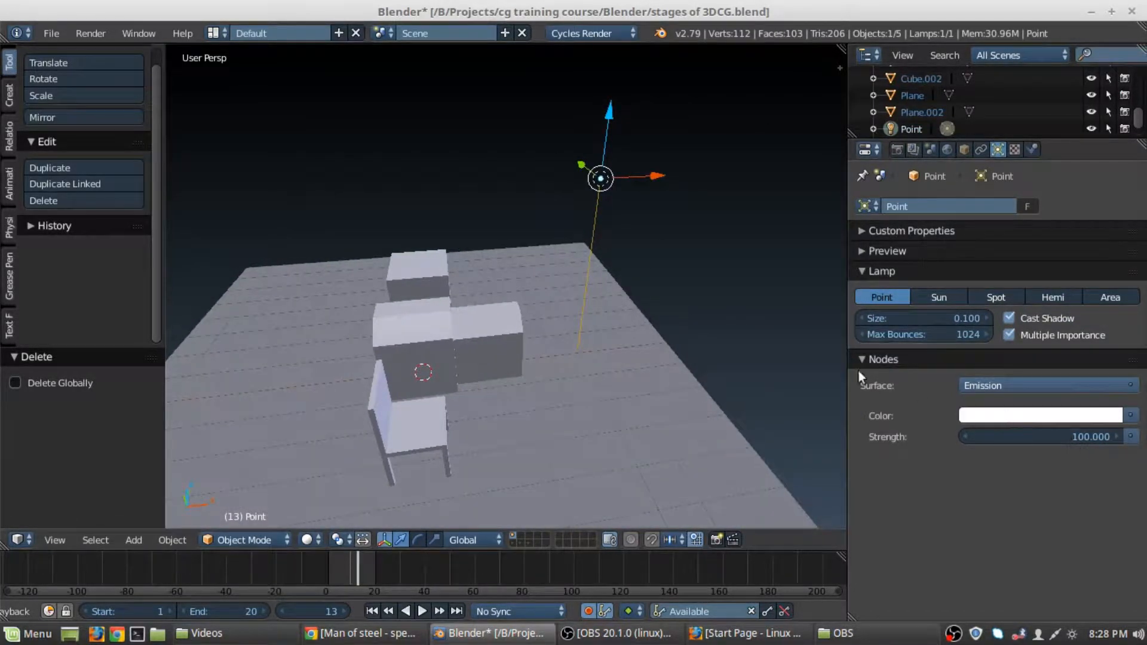
middle_click_drag(515, 294, 506, 316)
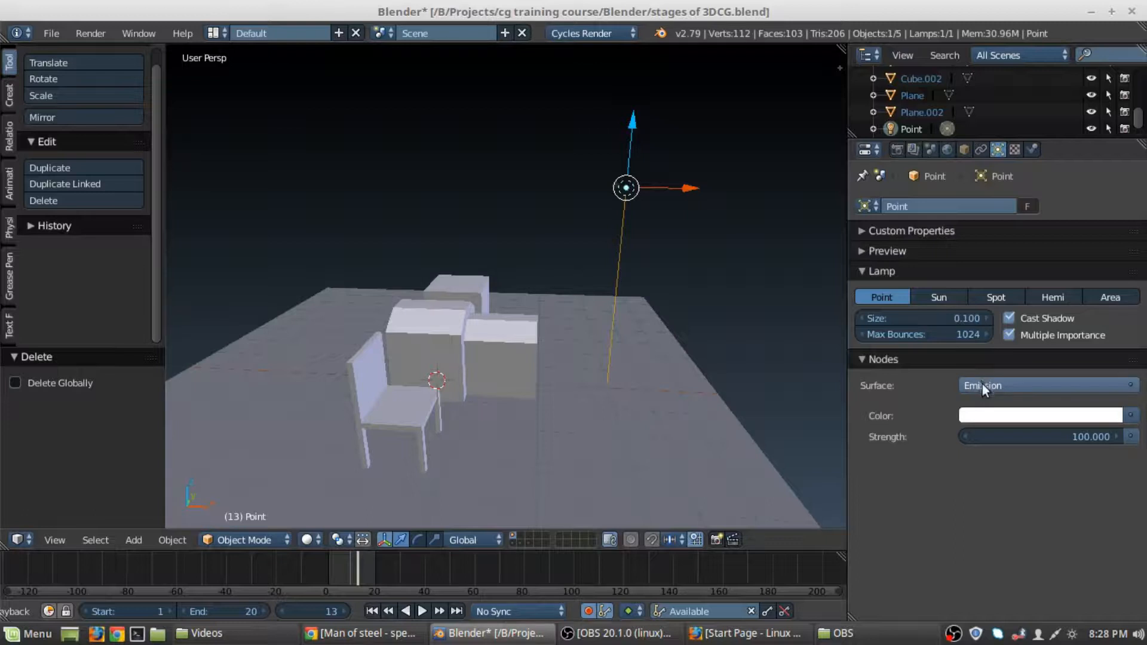
left_click(989, 386)
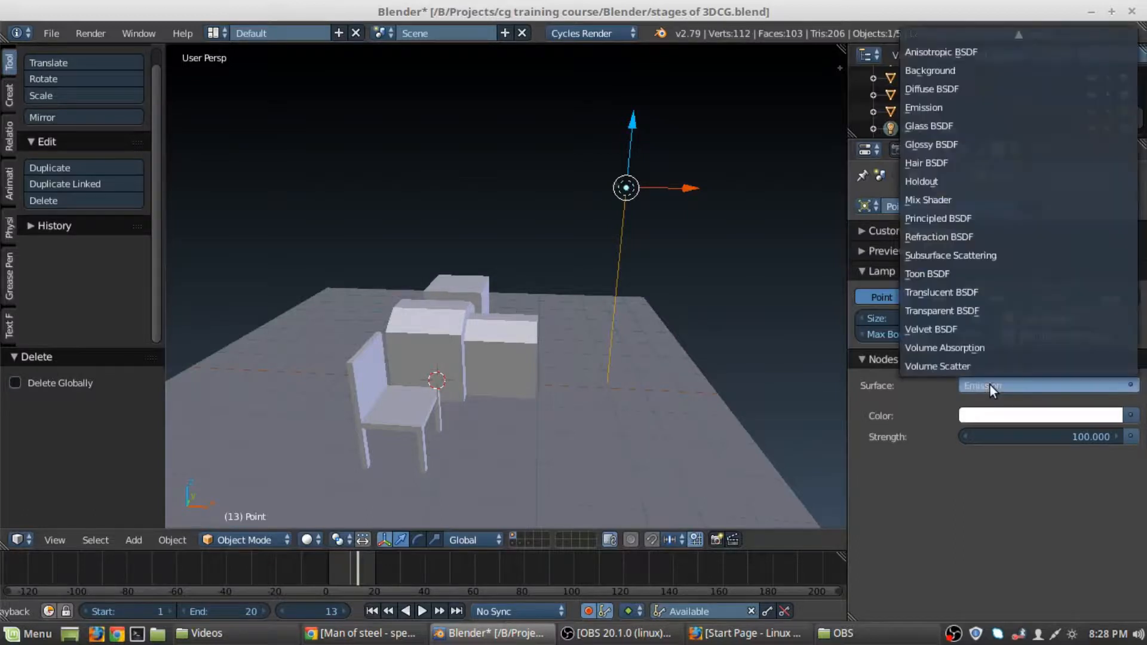
left_click(948, 110)
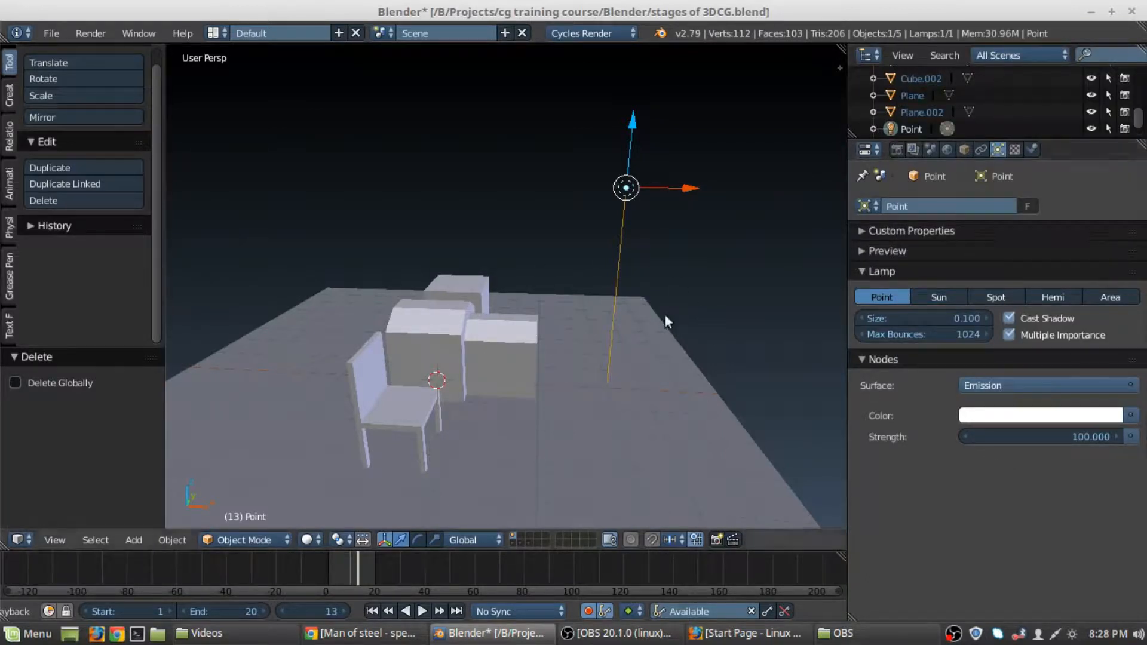
- Try Glossy BSDF as the lamp's surface shader and check the lighting in rendered shading
left_click(984, 389)
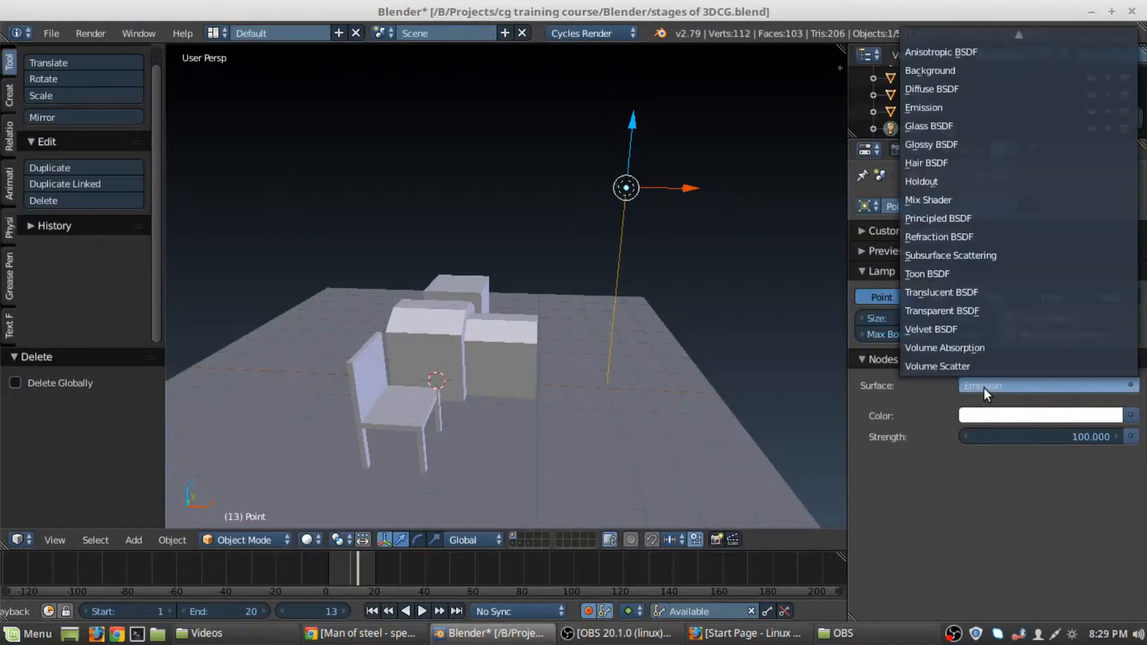
left_click(933, 145)
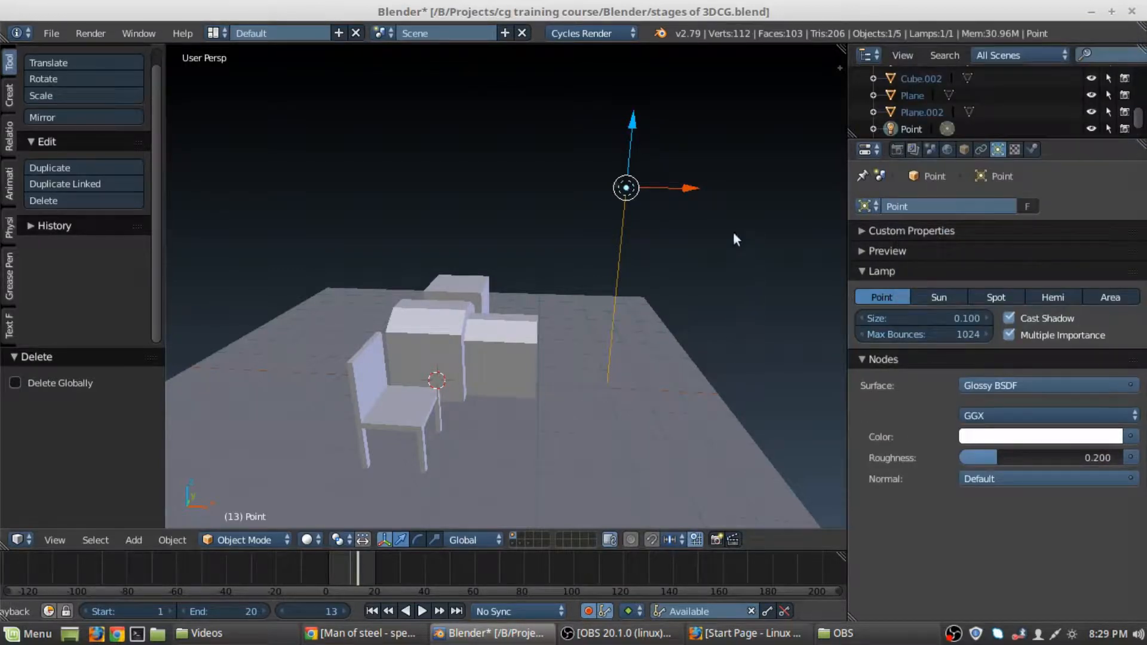
key("shift+z")
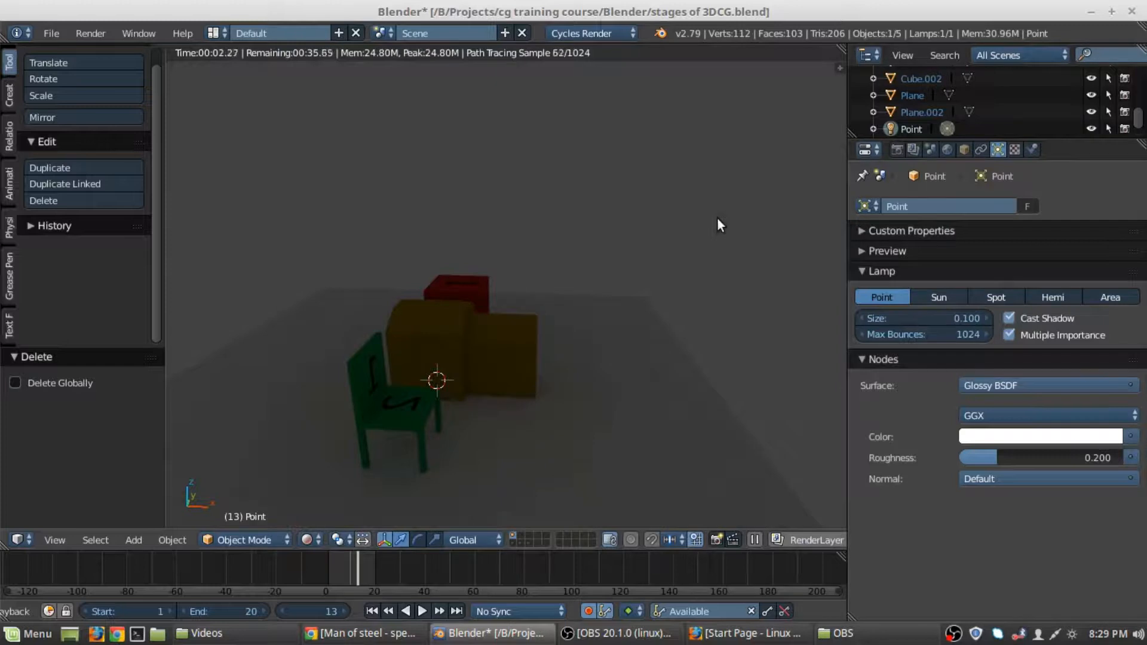
key("shift+z")
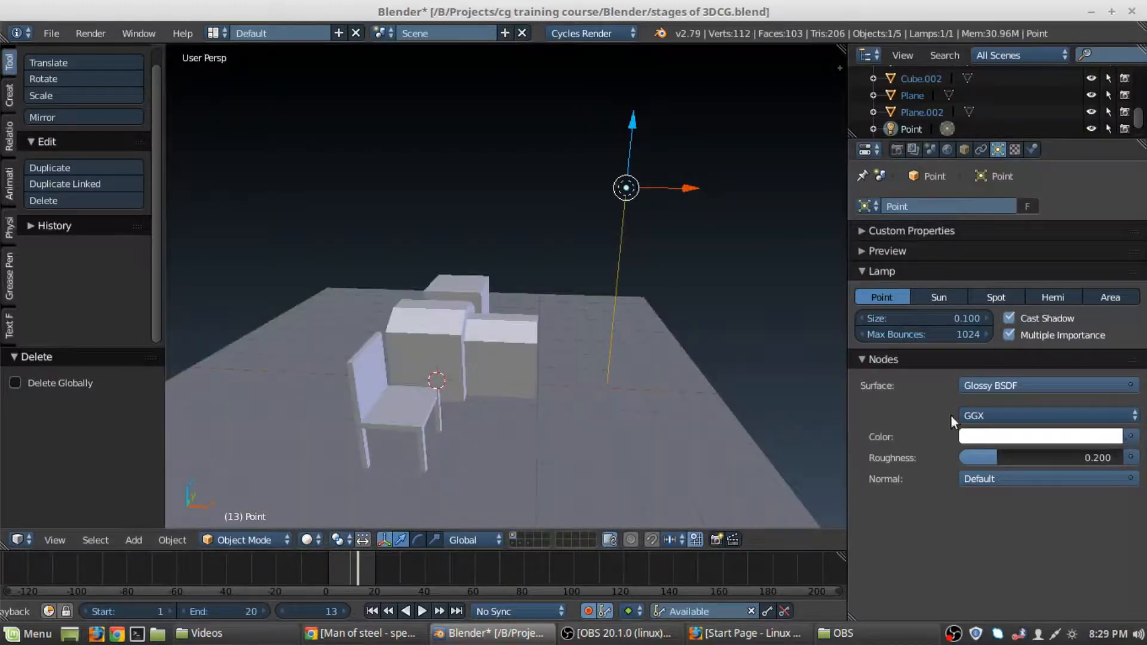
- View the glossy distribution options and set the lamp's surface shader back to Emission
left_click(970, 415)
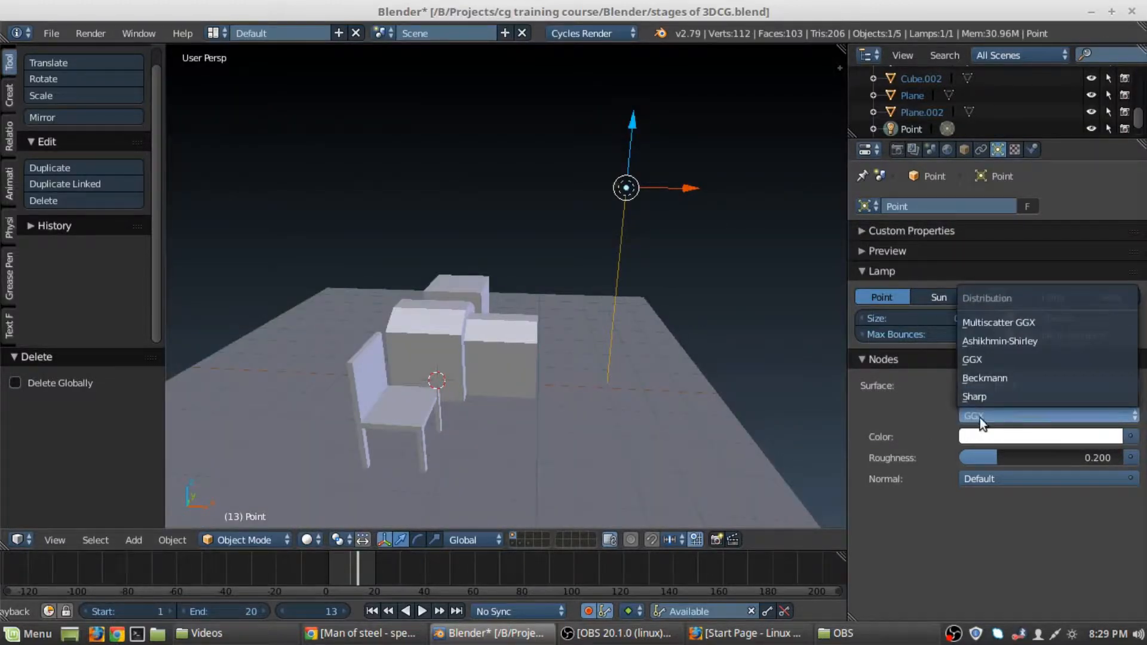
left_click(980, 418)
left_click(982, 388)
left_click(951, 102)
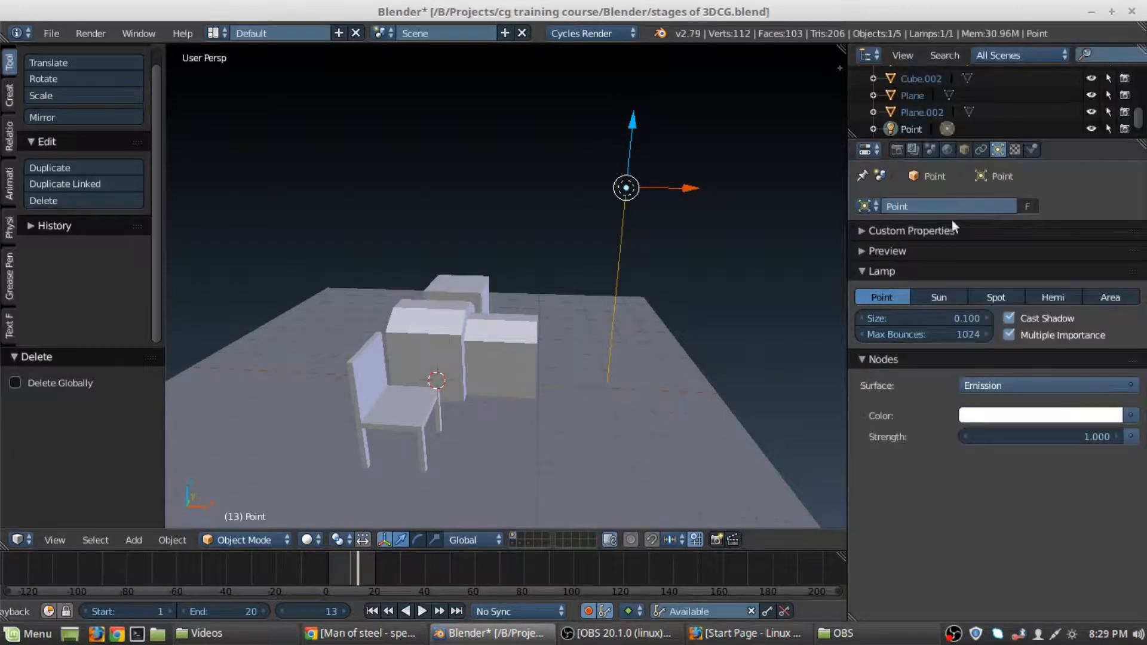
- Set the lamp's emission colour to blue and compare the scene in rendered and solid shading
middle_click_drag(583, 341, 591, 338, "shift")
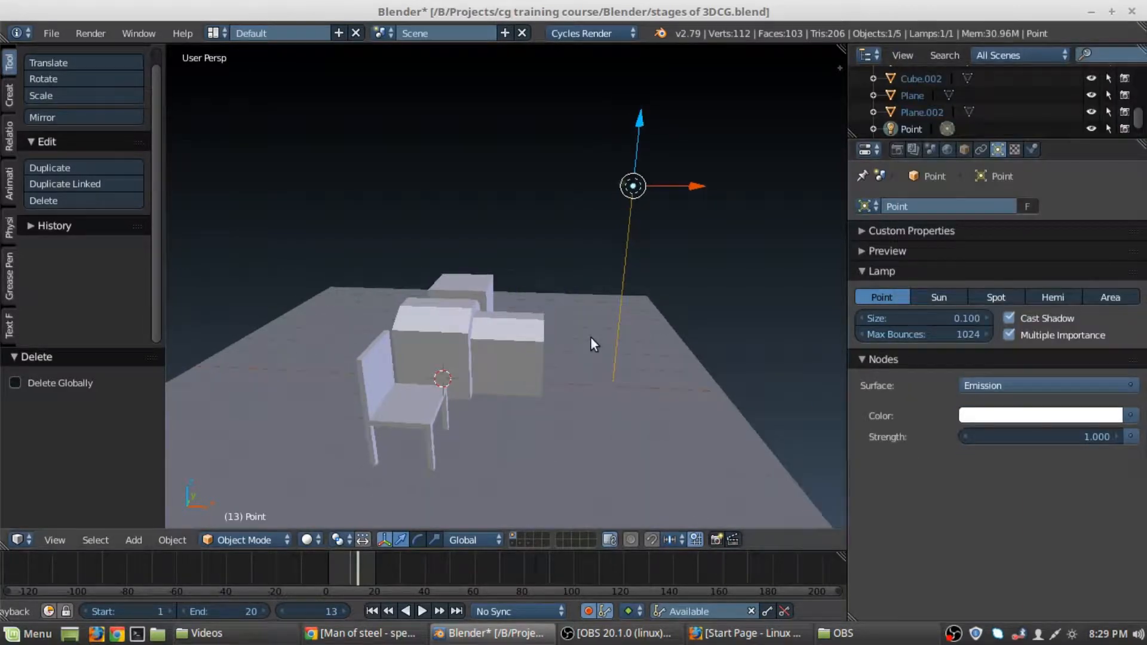
left_click(1020, 414)
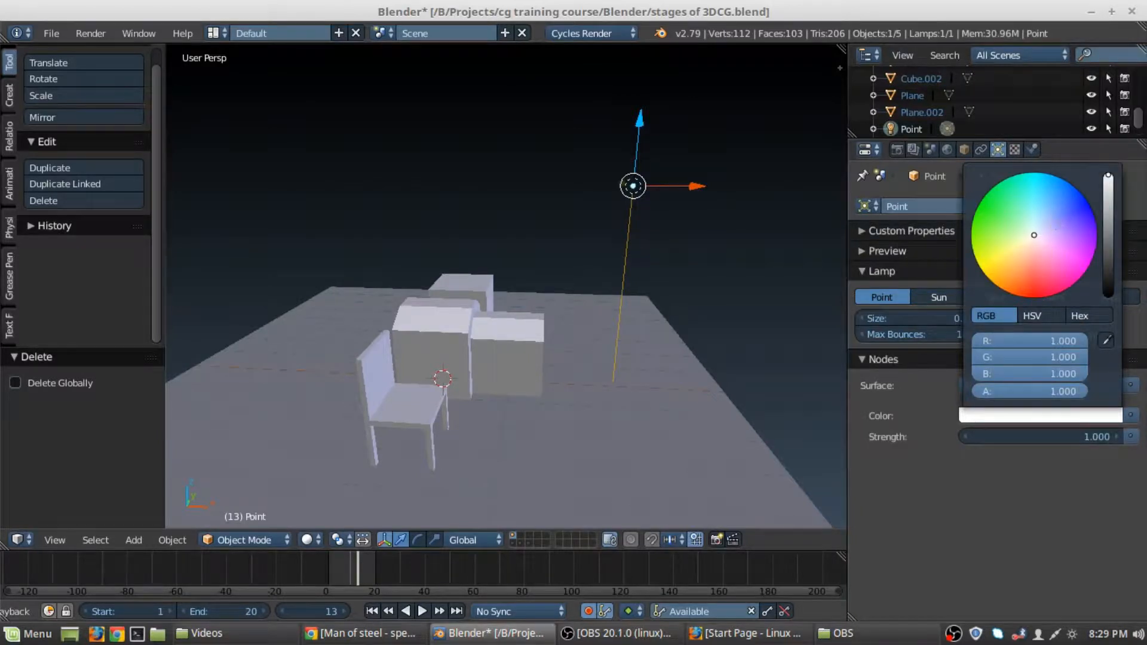
left_click_drag(1046, 222, 1067, 203)
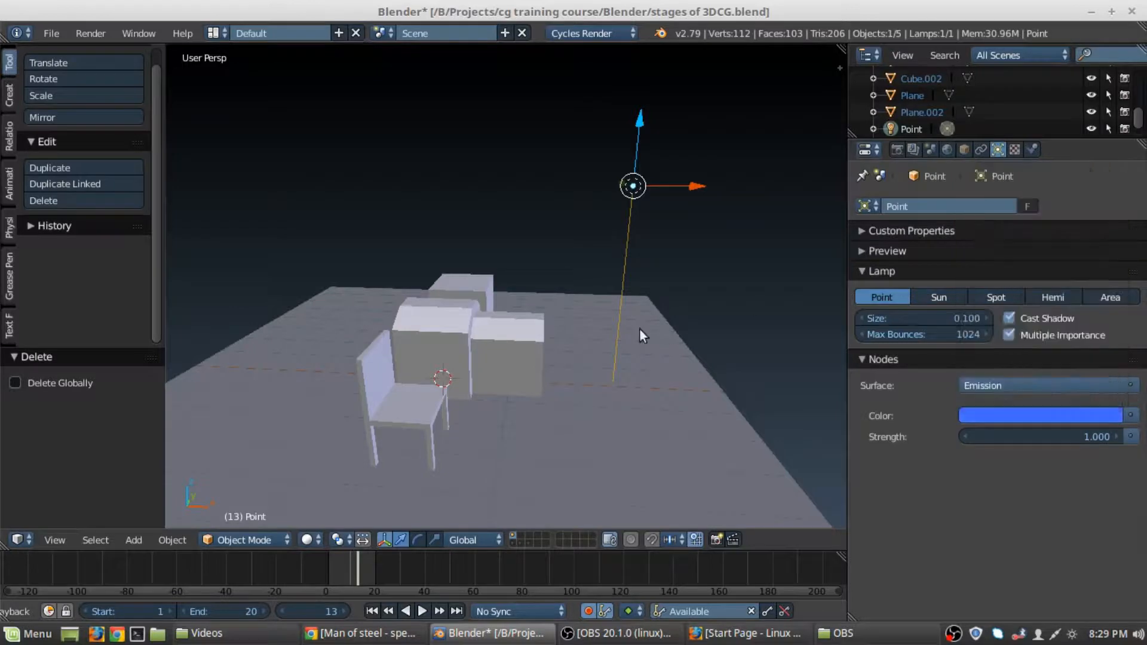
middle_click_drag(640, 328, 640, 293)
key("shift+z")
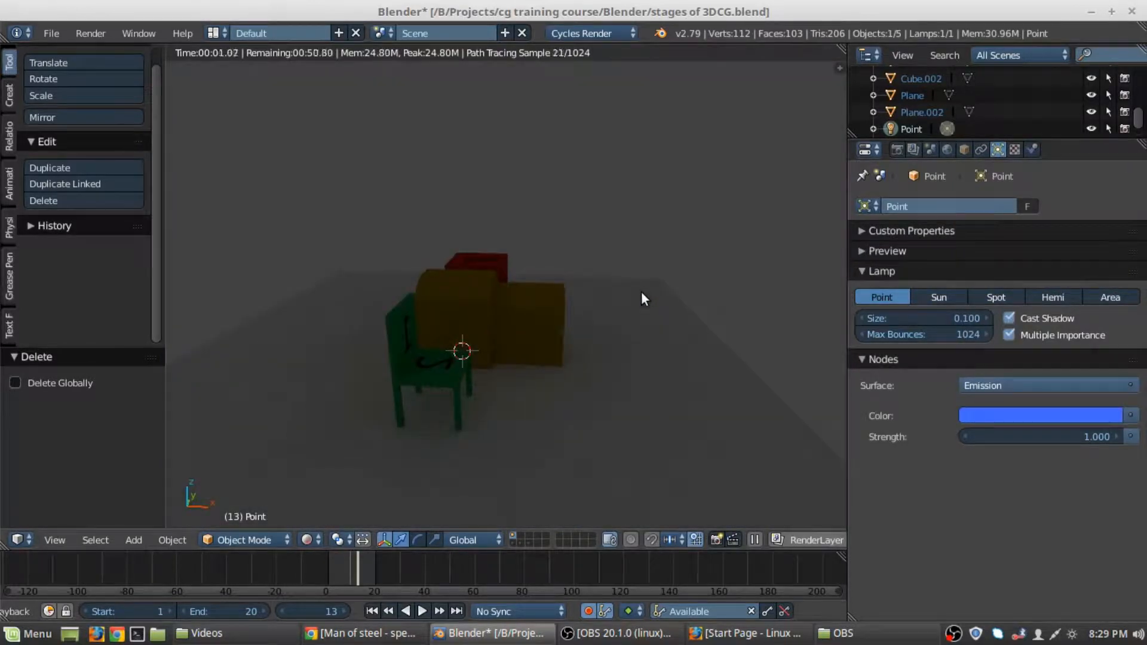
key("shift+z")
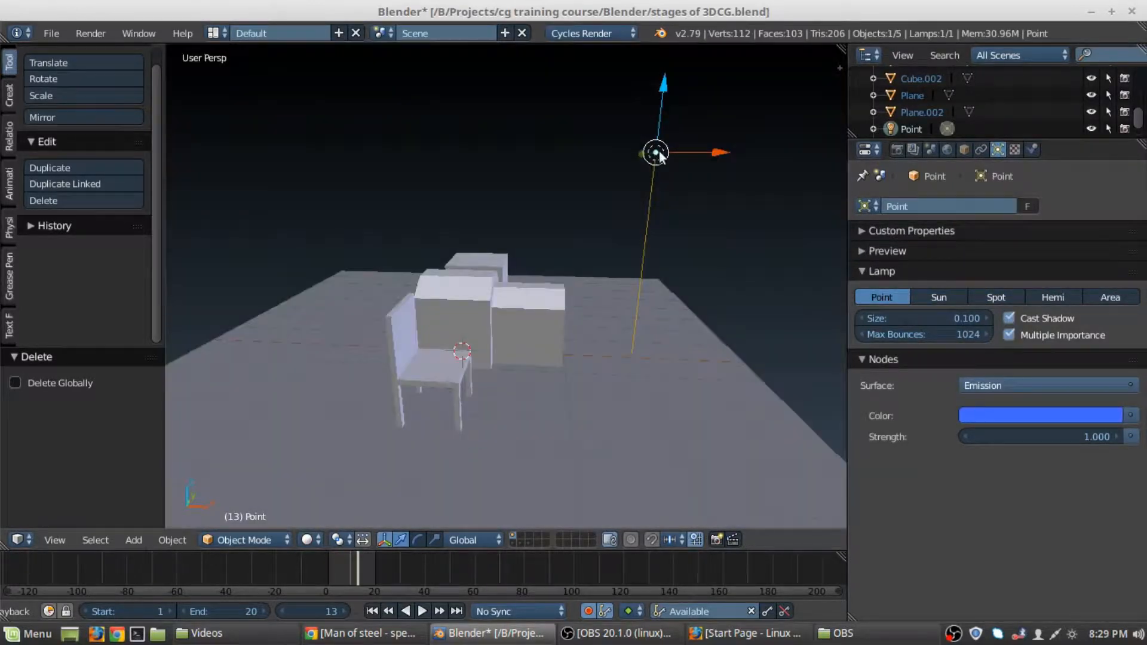
key("shift+z")
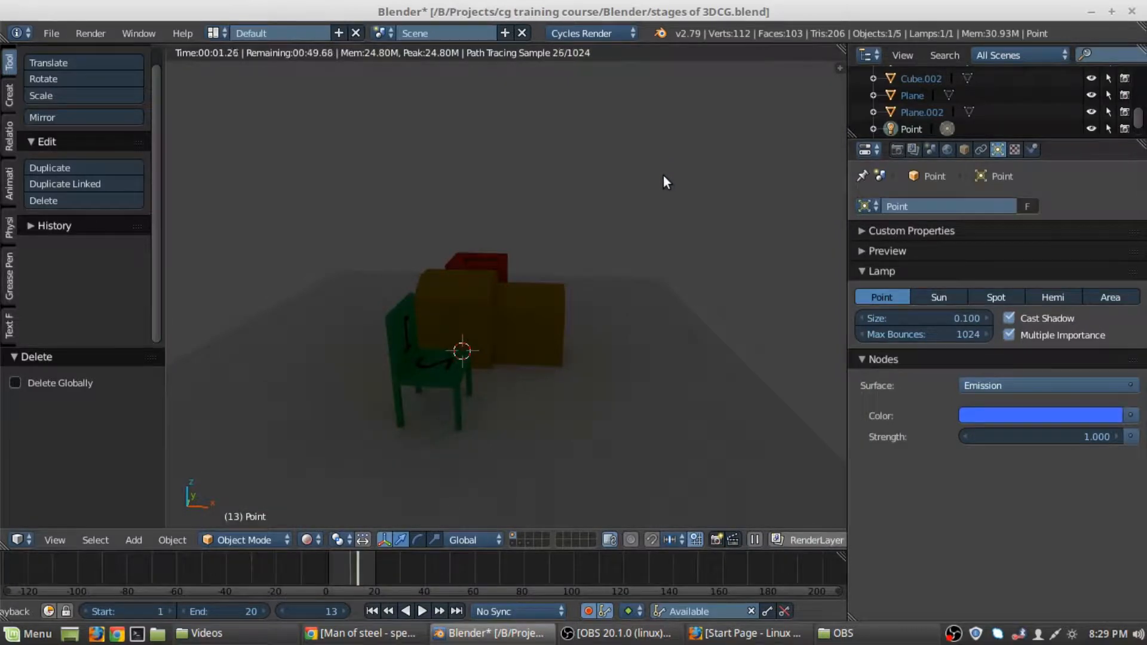
key("shift+z")
key("shift+z")
- Choose the Emission surface shader again and try adjusting the blue lamp's strength
left_click(1020, 385)
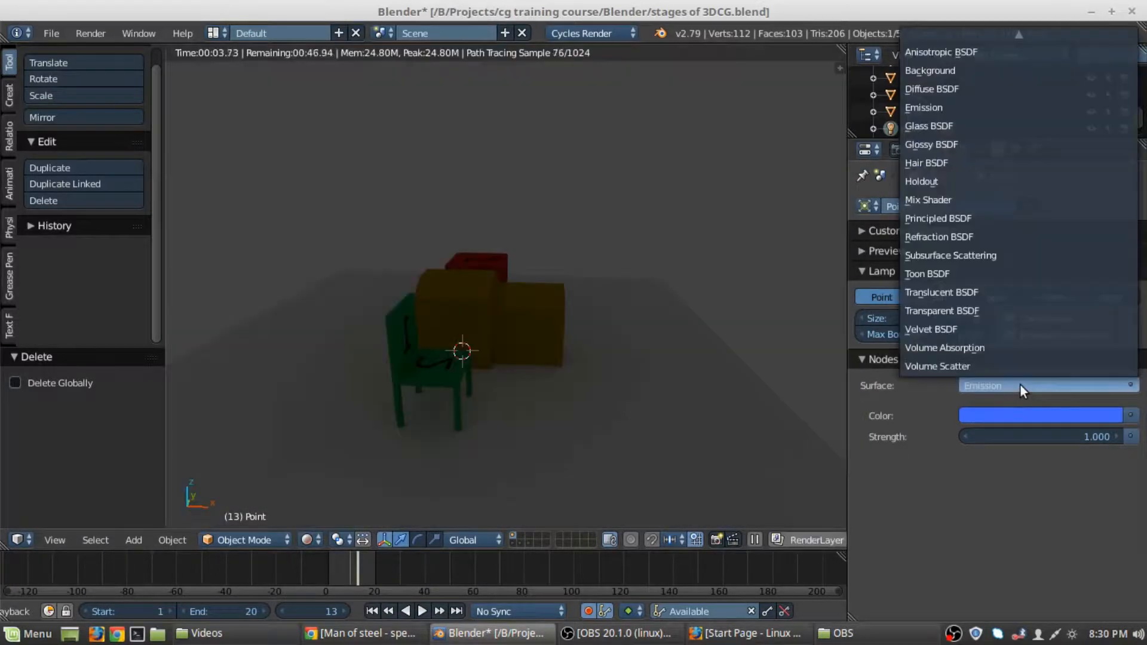
left_click(917, 109)
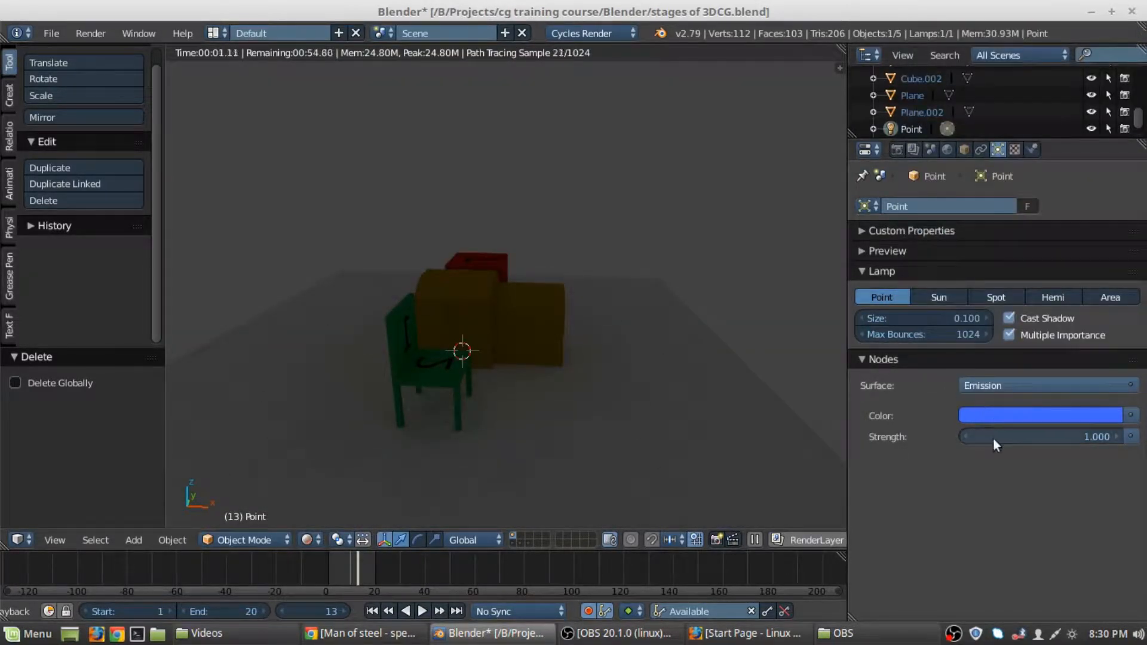
left_click_drag(993, 438, 1052, 437)
- Undo the recent shader, colour and strength changes on the lamp and preview its lighting in rendered shading
key("ctrl+z")
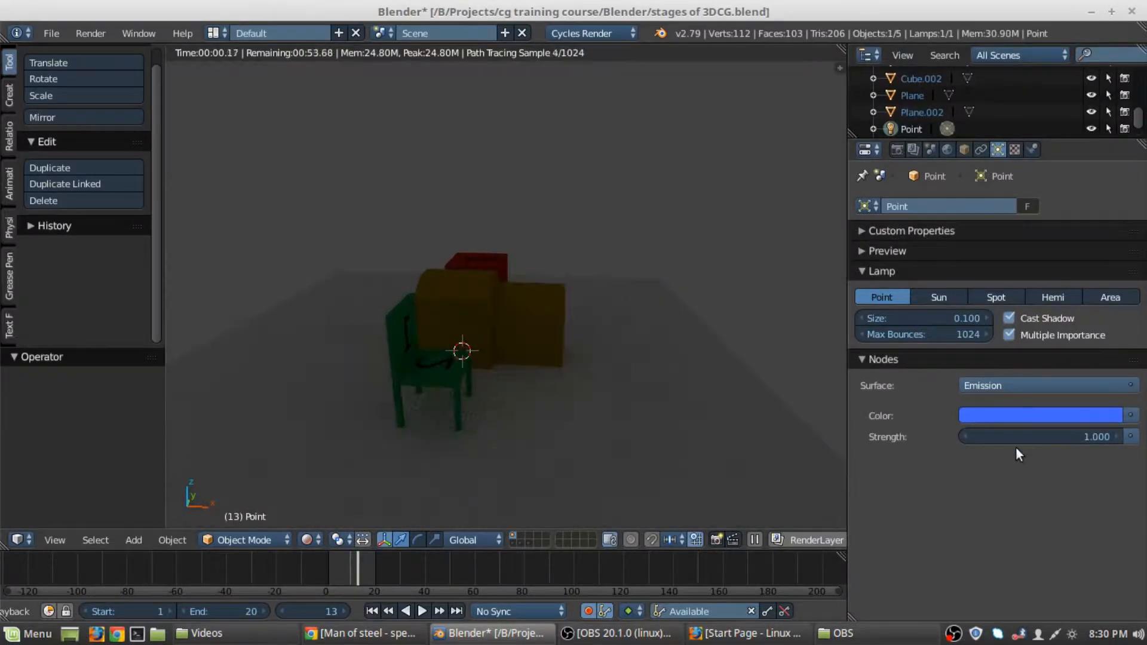
key("ctrl+z")
key("shift+z")
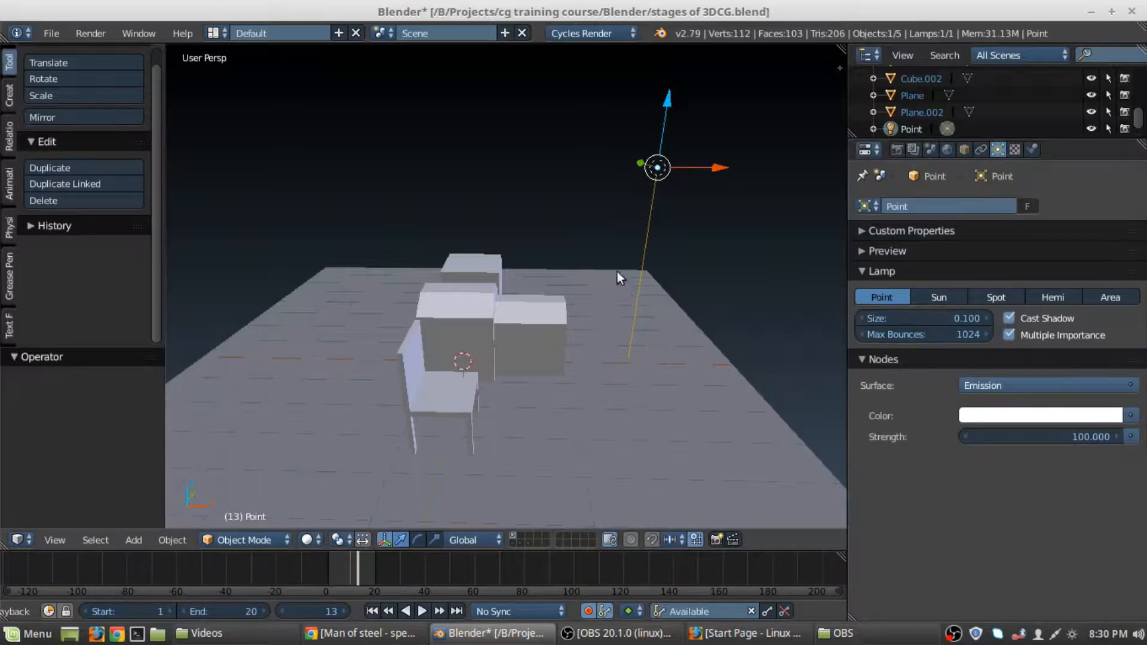
key("shift+z")
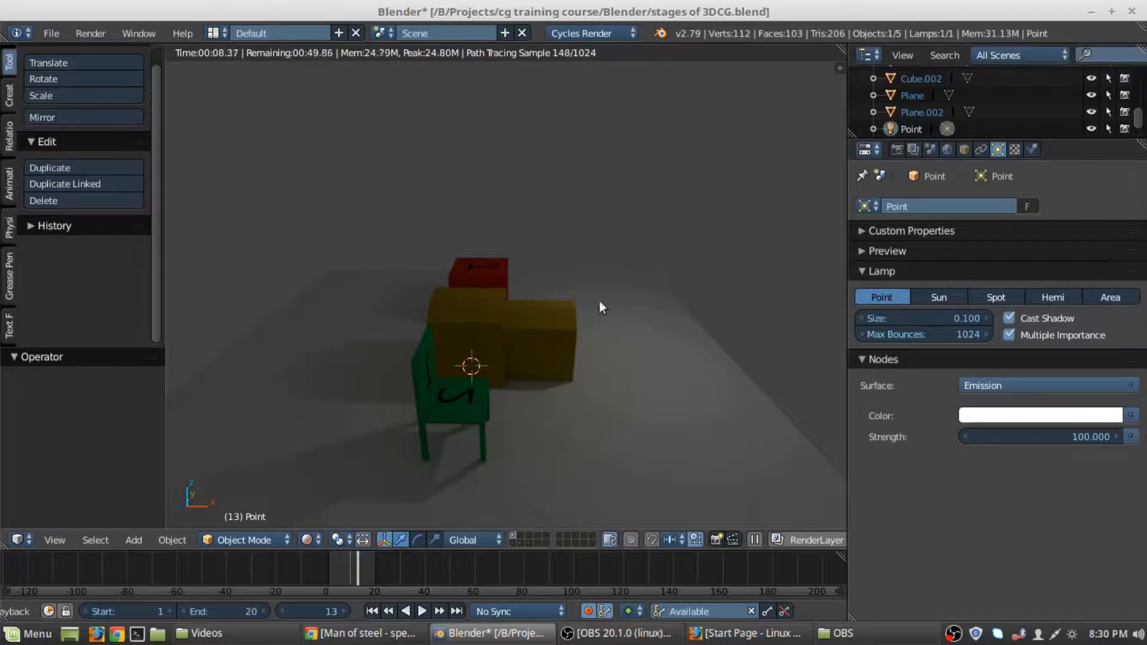
key("shift+z")
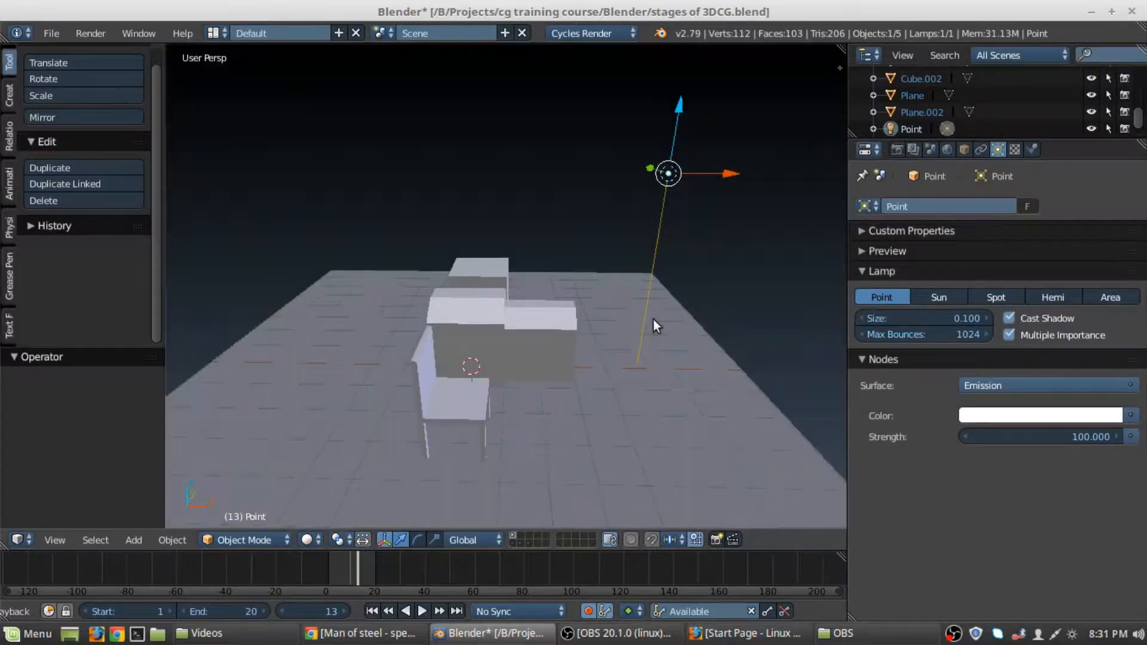
- Set the lamp's colour to blue with hue about 0.623 and saturation about 0.651, and preview it in rendered shading
left_click(984, 415)
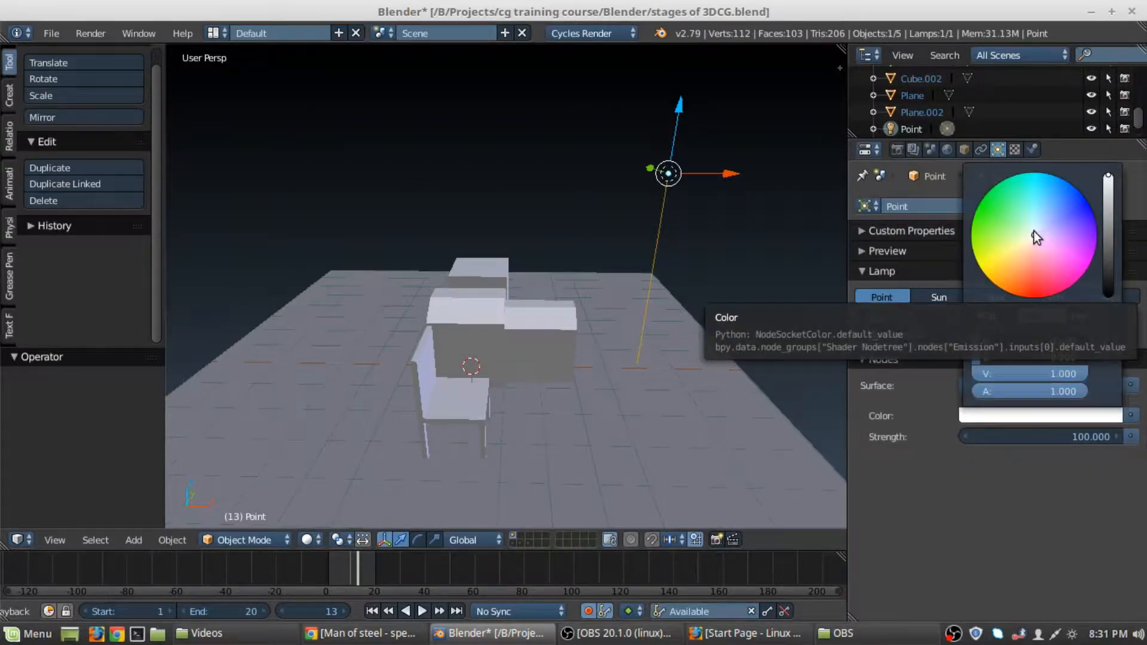
left_click_drag(1040, 223, 1061, 206)
key("shift+z")
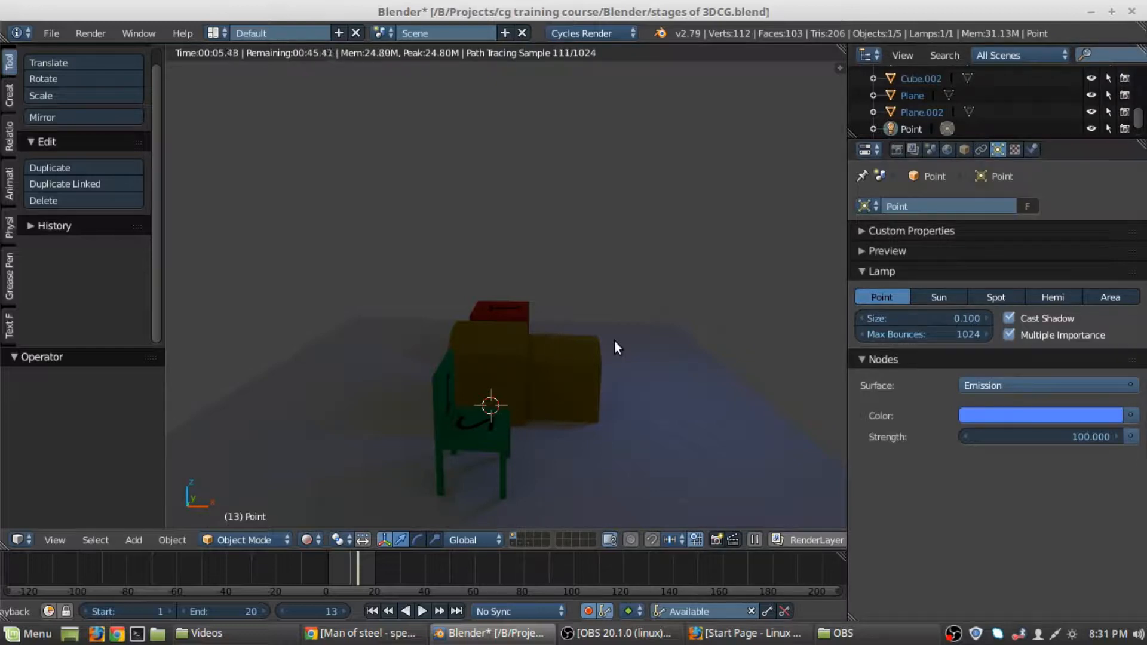
- Move the blue lamp by about X -2.0, Y 0.1, Z 1.0 and examine its light on the objects
key("g")
left_click(547, 302)
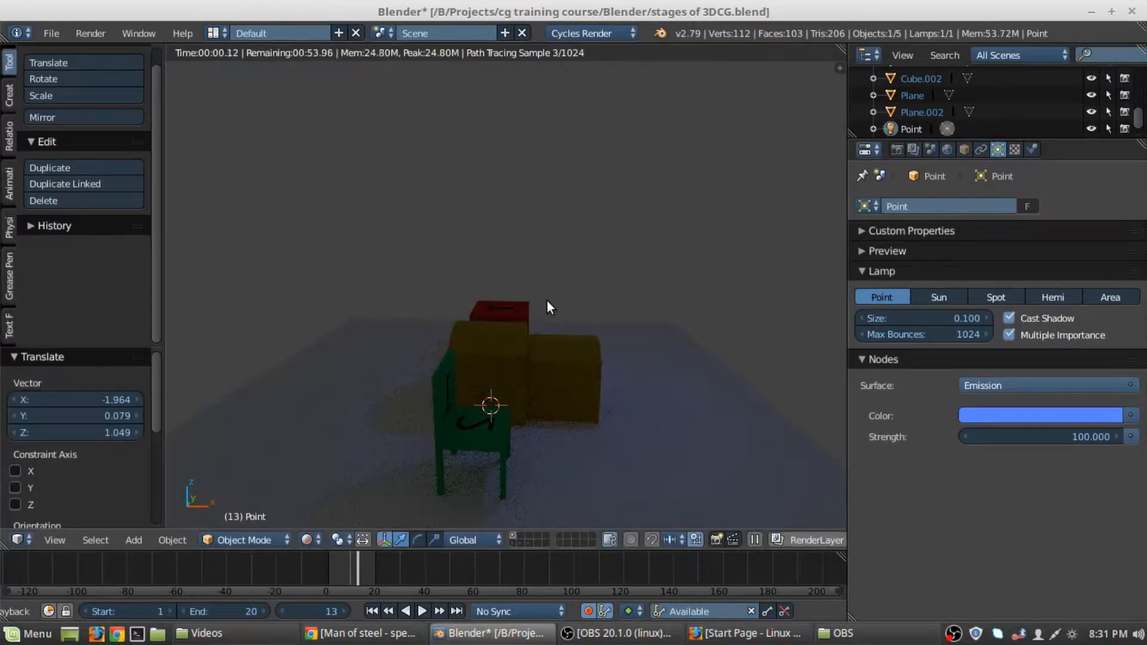
middle_click_drag(585, 380, 532, 387)
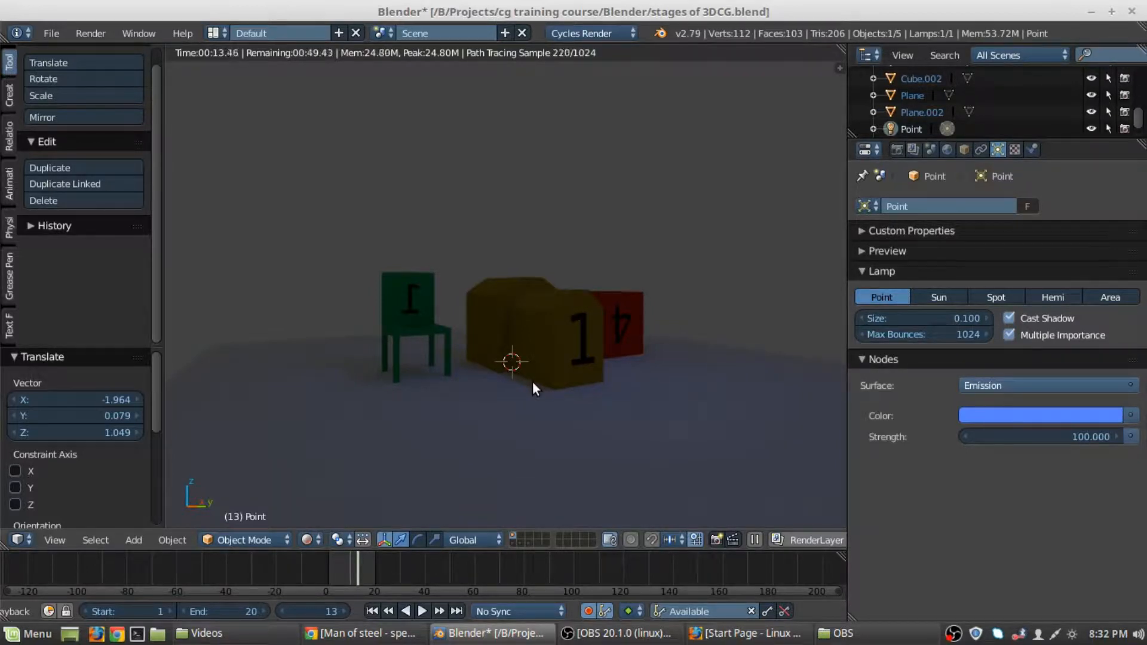
- Return to solid shading and duplicate the blue lamp, offsetting the copy by about X -4.8, Y 0.4, Z 0.5
key("shift+z")
mouse_move(552, 278)
middle_mouse_down()
mouse_move(682, 338)
mouse_move(644, 283)
middle_mouse_up()
key("shift+d")
left_click(468, 252)
middle_click_drag(467, 253, 573, 382)
- Set the duplicated lamp's colour to red with hue 0.009 and saturation 0.694, and preview it in rendered shading
left_click(1060, 411)
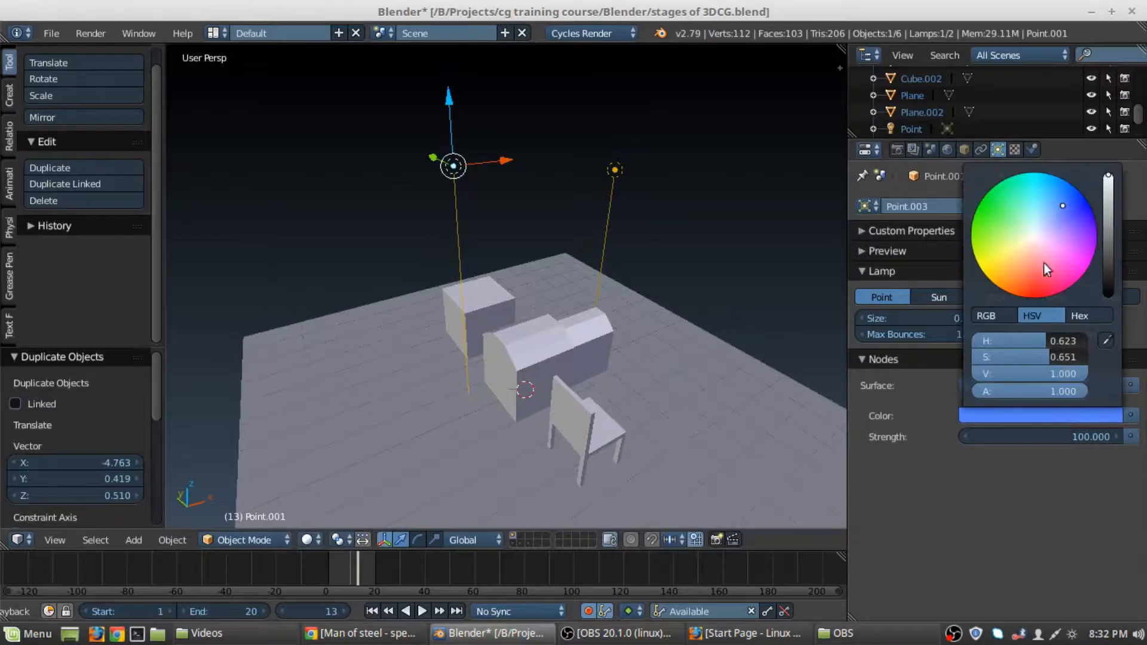
left_click_drag(1044, 262, 1032, 279)
key("shift+z")
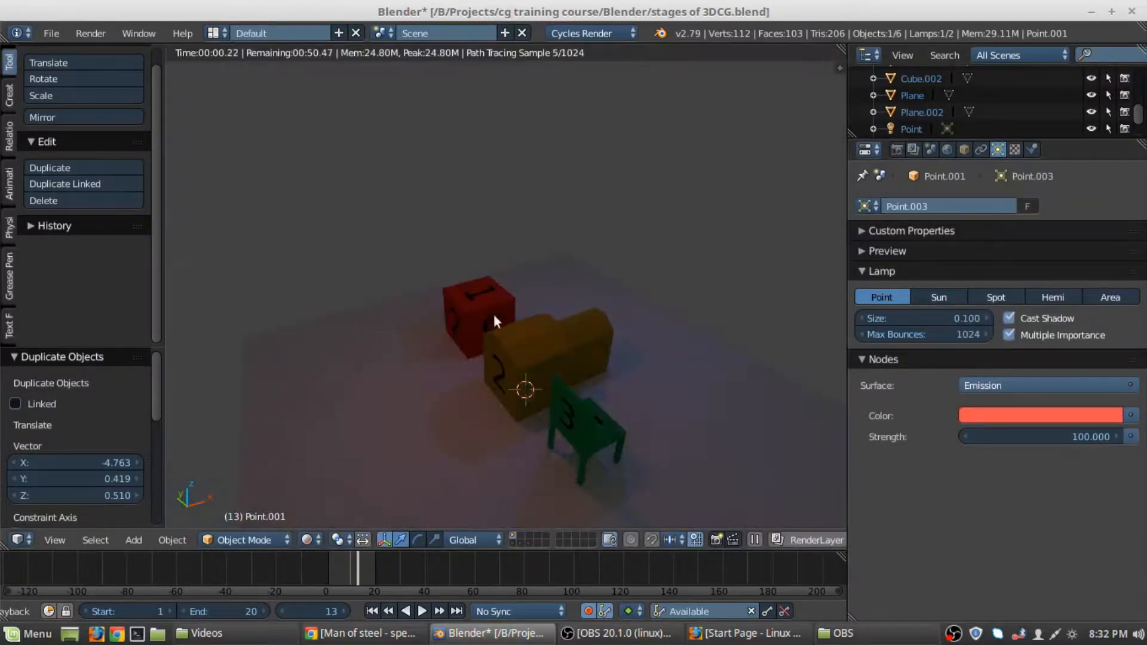
mouse_move(493, 314)
middle_mouse_down()
mouse_move(572, 334)
mouse_move(515, 383)
mouse_move(556, 411)
mouse_move(350, 407)
mouse_move(413, 391)
mouse_move(365, 332)
mouse_move(479, 250)
mouse_move(518, 292)
middle_mouse_up()
- Return to solid shading and duplicate the red lamp, offsetting the copy by about X 0.6, Y -3.2, Z -1.9
key("shift+z")
key("shift+d")
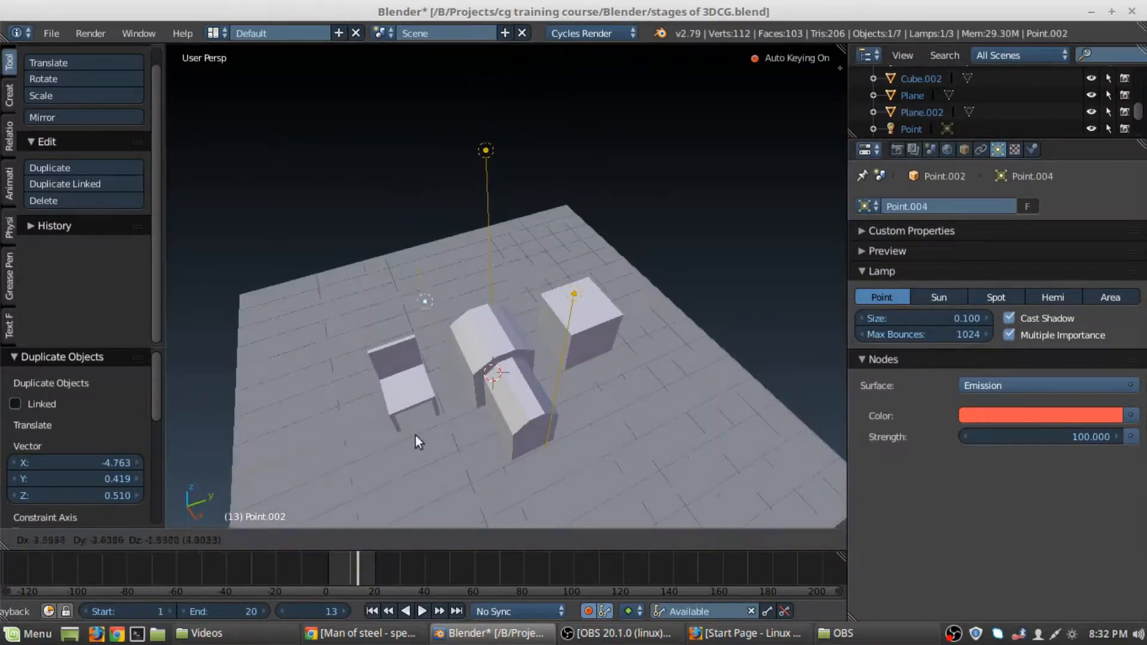
left_click(360, 392)
- Set the new lamp's colour to green, about R 0.098, G 1.000, B 0.121, and examine the mixed lighting in rendered shading
left_click(1035, 410)
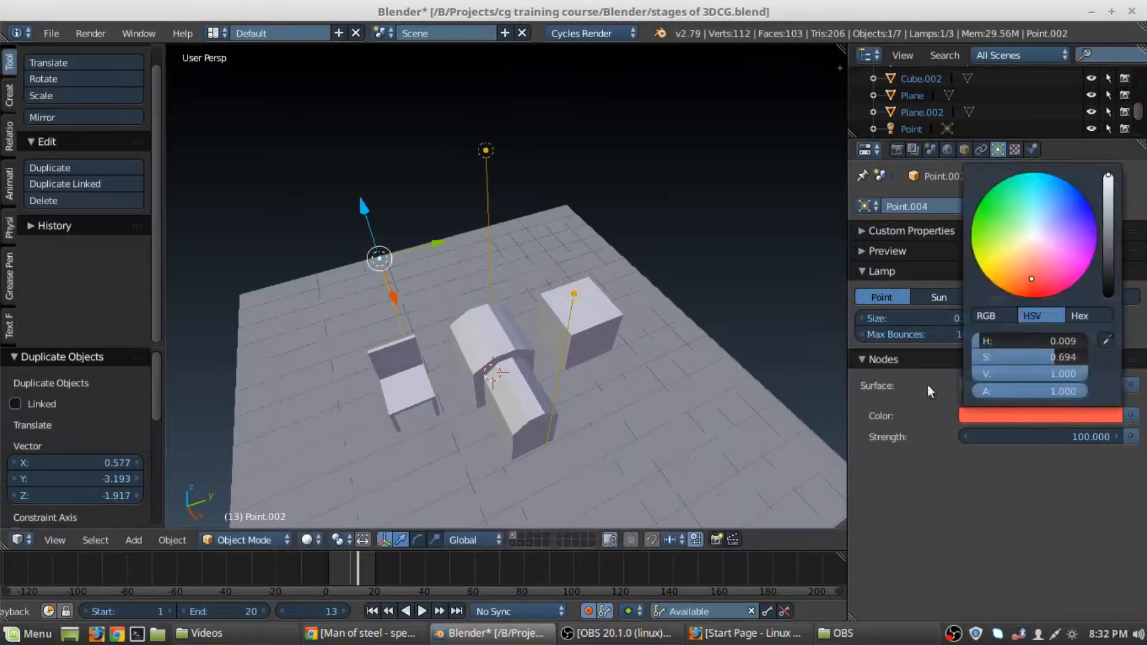
left_click(998, 410)
left_click_drag(989, 217, 999, 213)
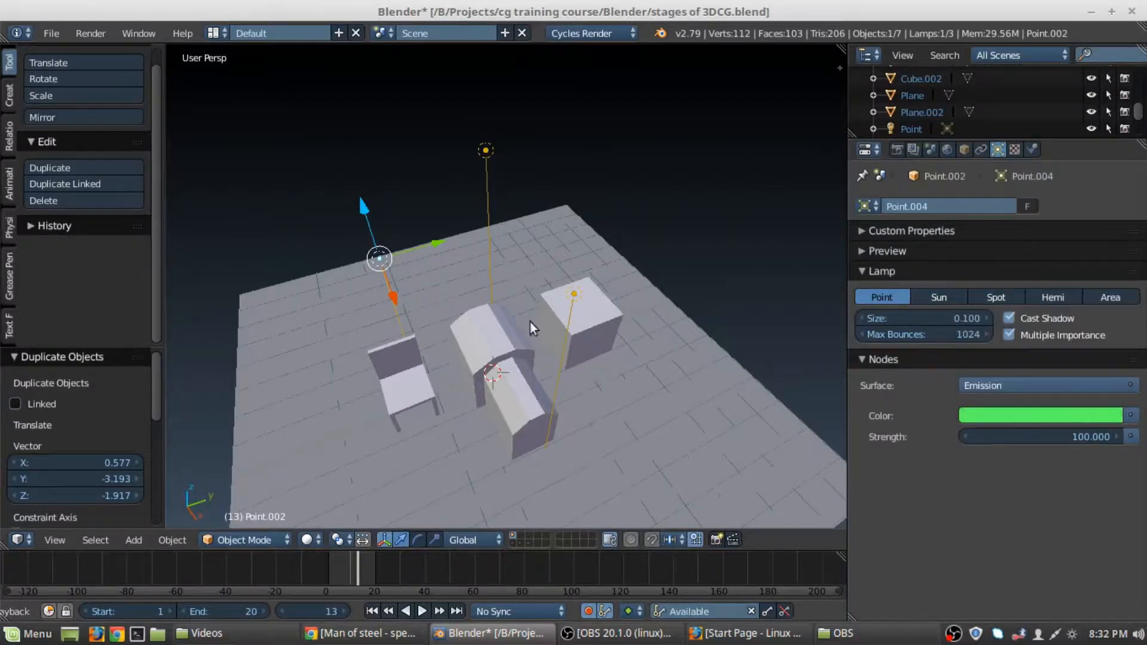
key("shift+z")
middle_click_drag(389, 402, 540, 432)
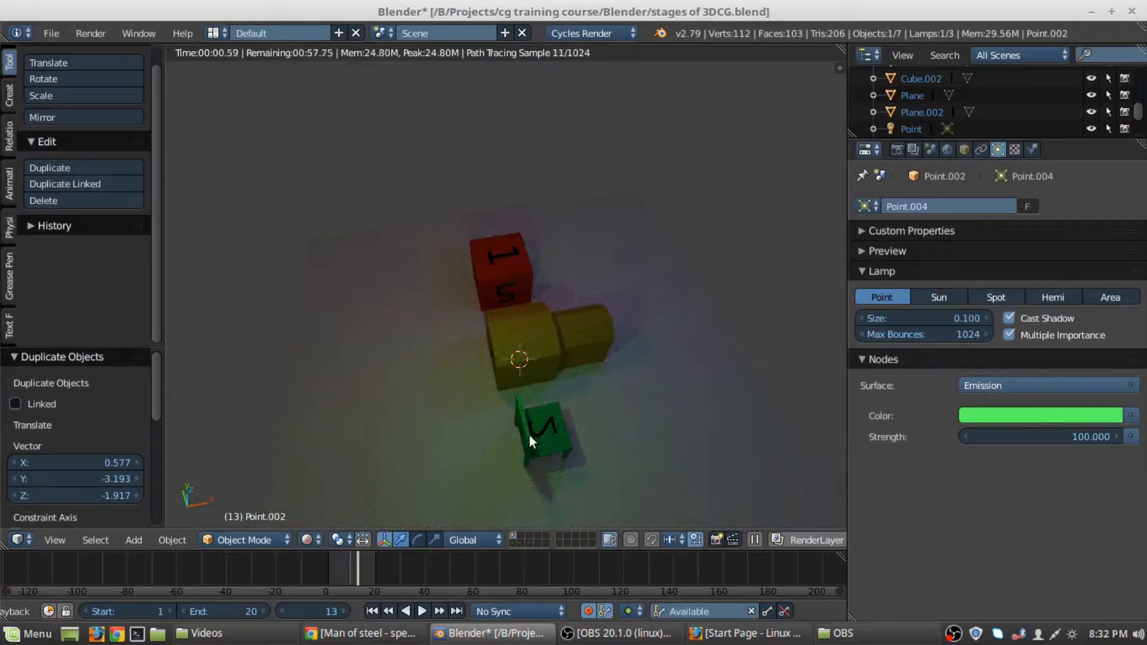
middle_click_drag(416, 402, 716, 396)
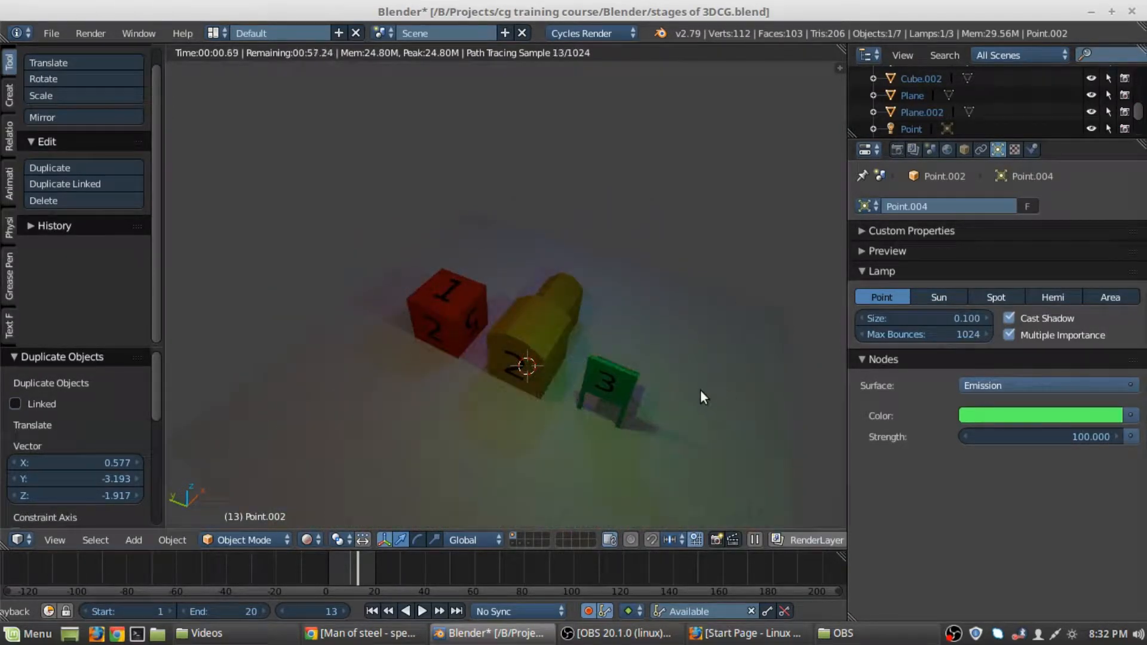
- In solid shading, move the green lamp by about X -0.1, Y 1.3, Z 0.6 and again by about Y 0.4, Z 0.4
key("shift+z")
key("g")
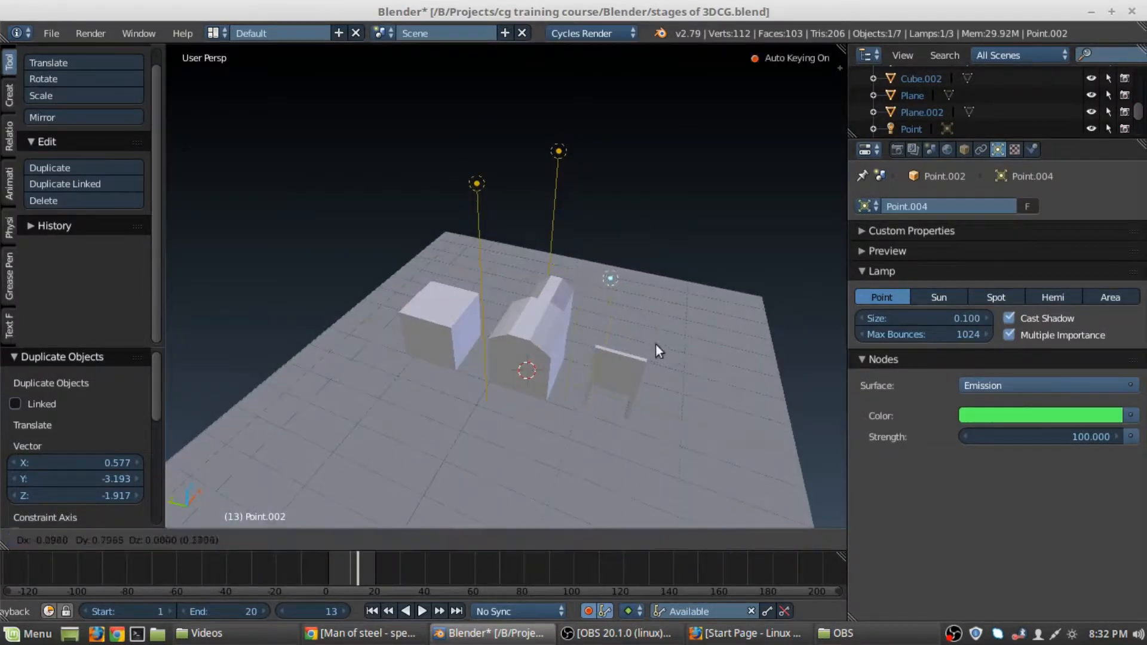
left_click(615, 318)
middle_click_drag(606, 313, 630, 236)
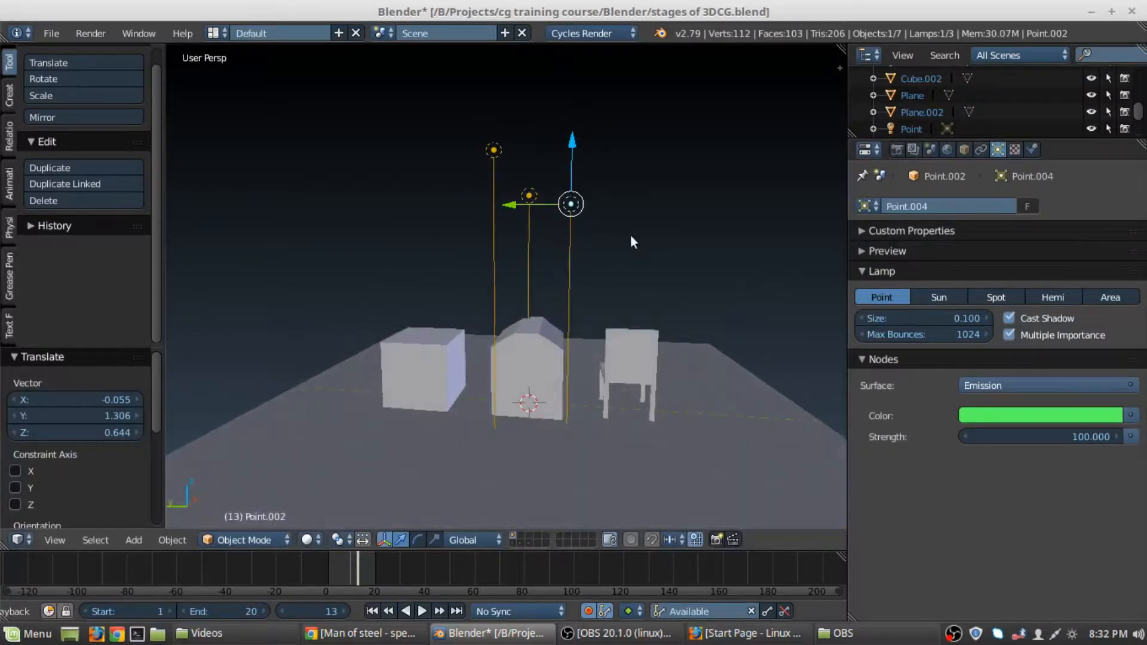
key("g")
left_click(616, 228)
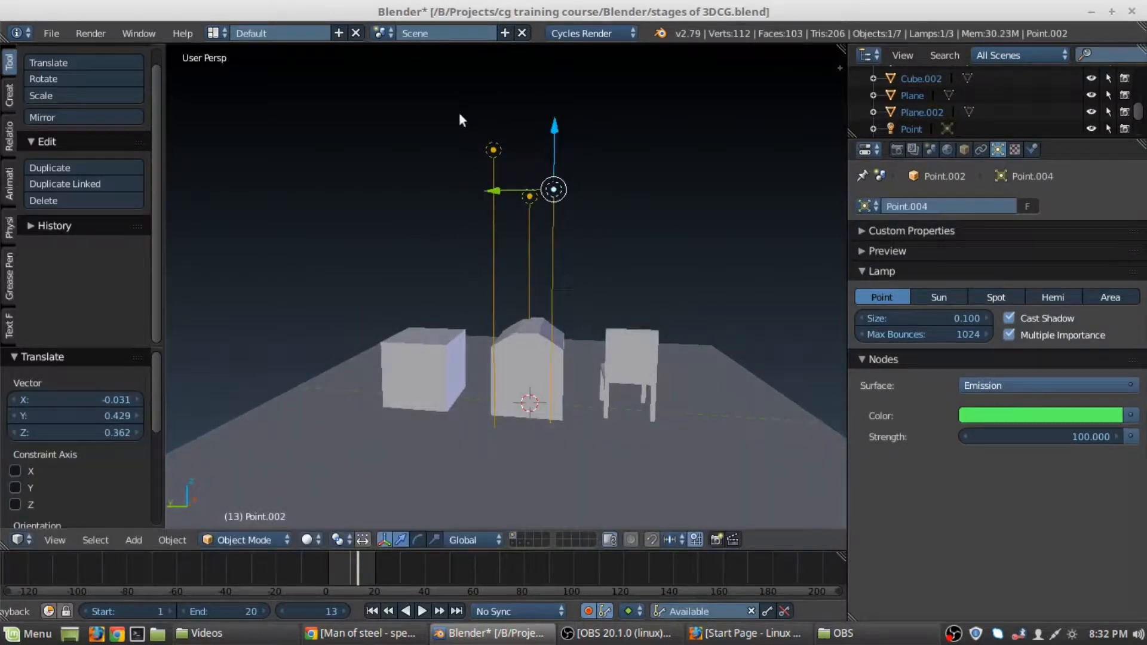
- Move the red lamp closer to the other lamps, by about X 0.1, Y -1.0, Z -1.0
right_click(497, 149)
key("g")
left_click(434, 204)
middle_click_drag(433, 203, 560, 254)
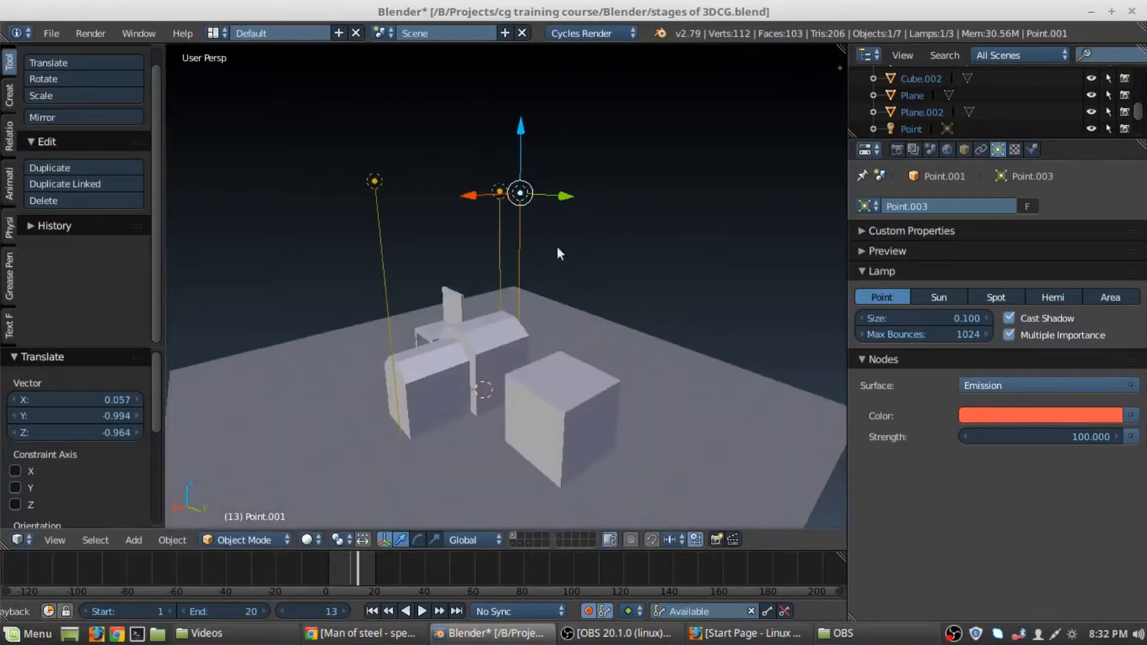
- Move the blue lamp by about X -1.8, Y 1.6, Z -0.3 and again by about X -2.2, Y -2.3 to join the others
right_click(375, 200)
key("g")
left_click(466, 256)
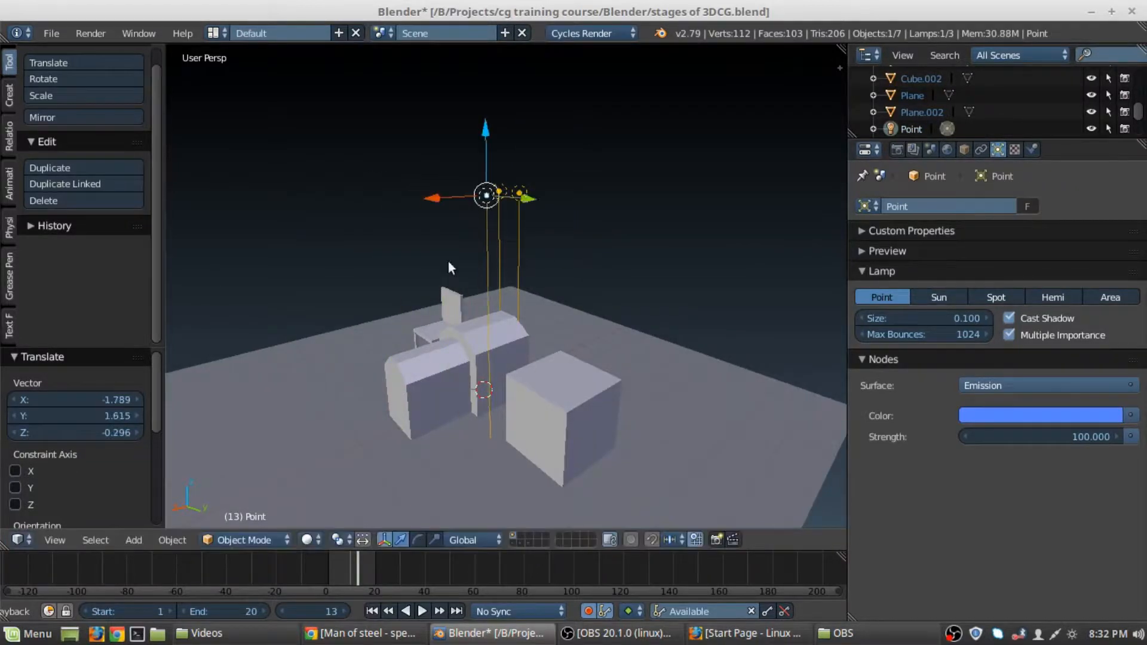
middle_click_drag(451, 263, 635, 258)
key("g")
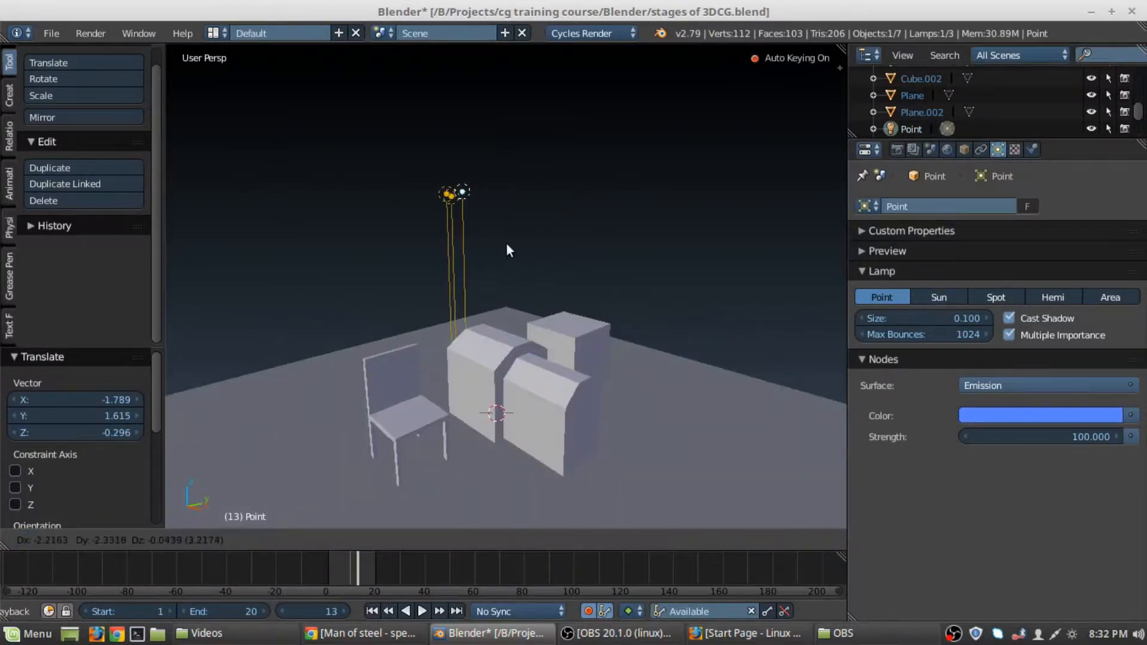
left_click(506, 244)
- Nudge the red lamp by about X 0.3, Y -0.2, Z 0.1 beside the green and blue lamps
middle_click_drag(506, 243, 598, 325)
right_click(558, 261)
key("g")
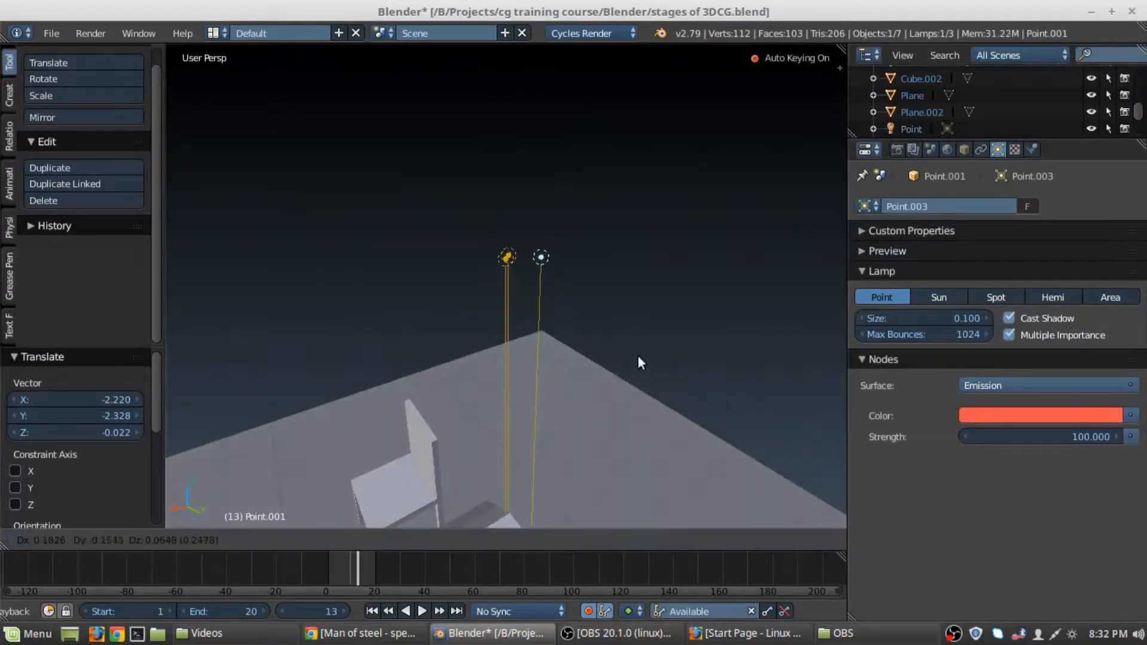
left_click(628, 355)
- Set the red lamp's colour to pure red with RGB values 1.000, 0.000, 0.000
left_click(980, 416)
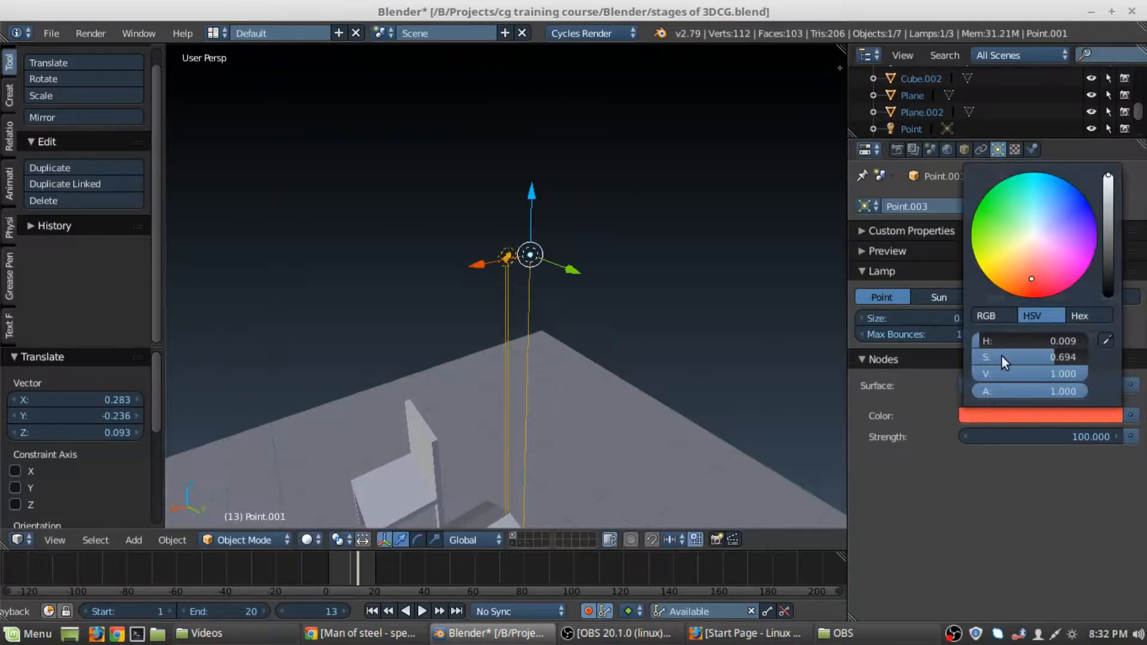
left_click(1012, 316)
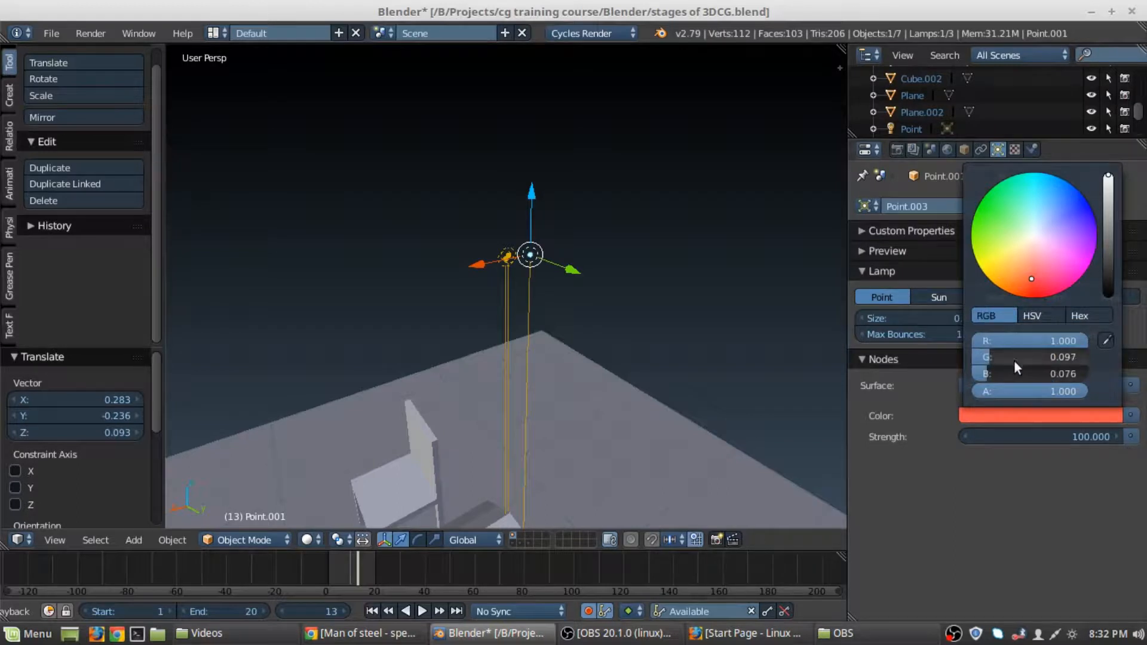
left_click_drag(1025, 357, 985, 375)
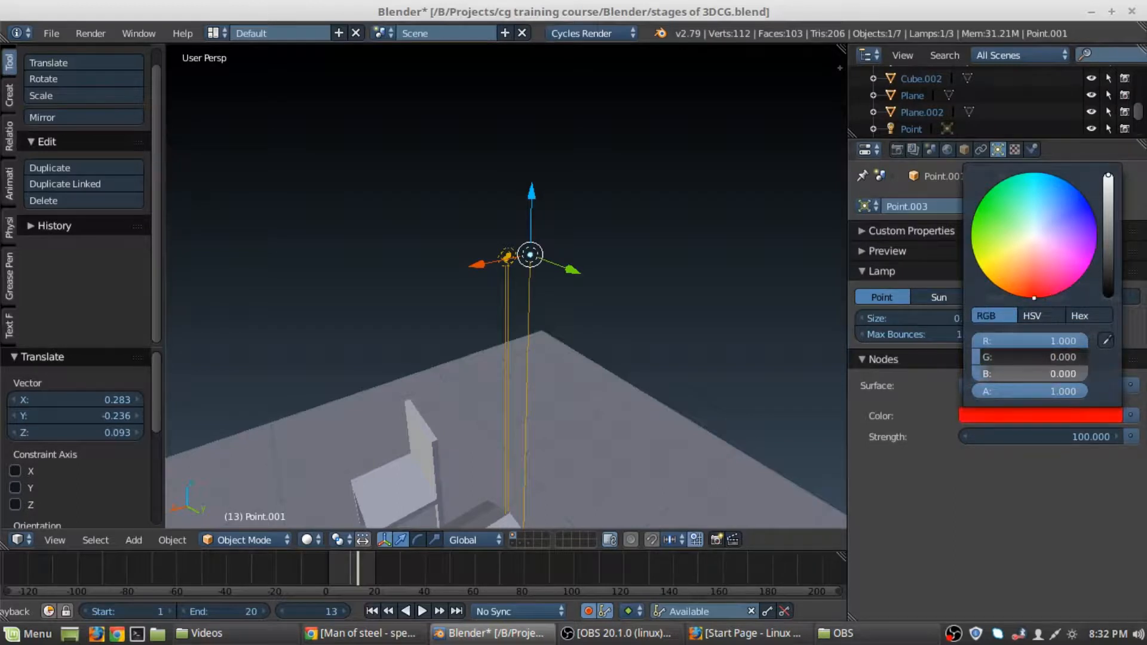
- Set the green lamp's colour to pure green with RGB values 0.000, 1.000, 0.000
right_click(506, 254)
left_click(999, 416)
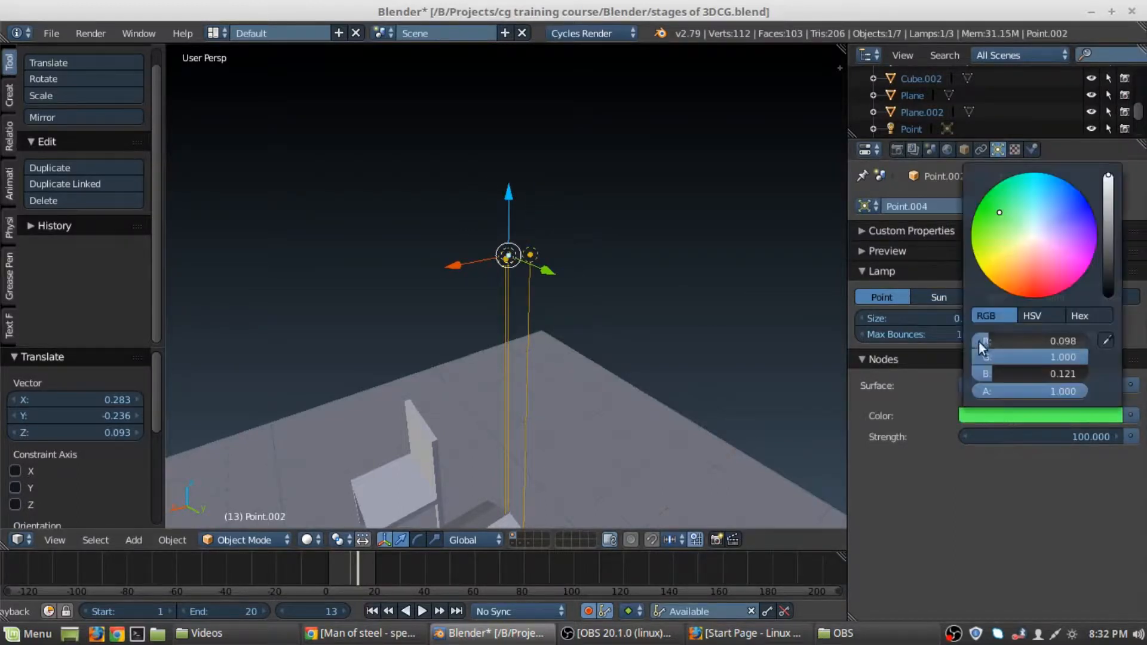
left_click_drag(1006, 373, 983, 374)
left_click_drag(1014, 338, 974, 342)
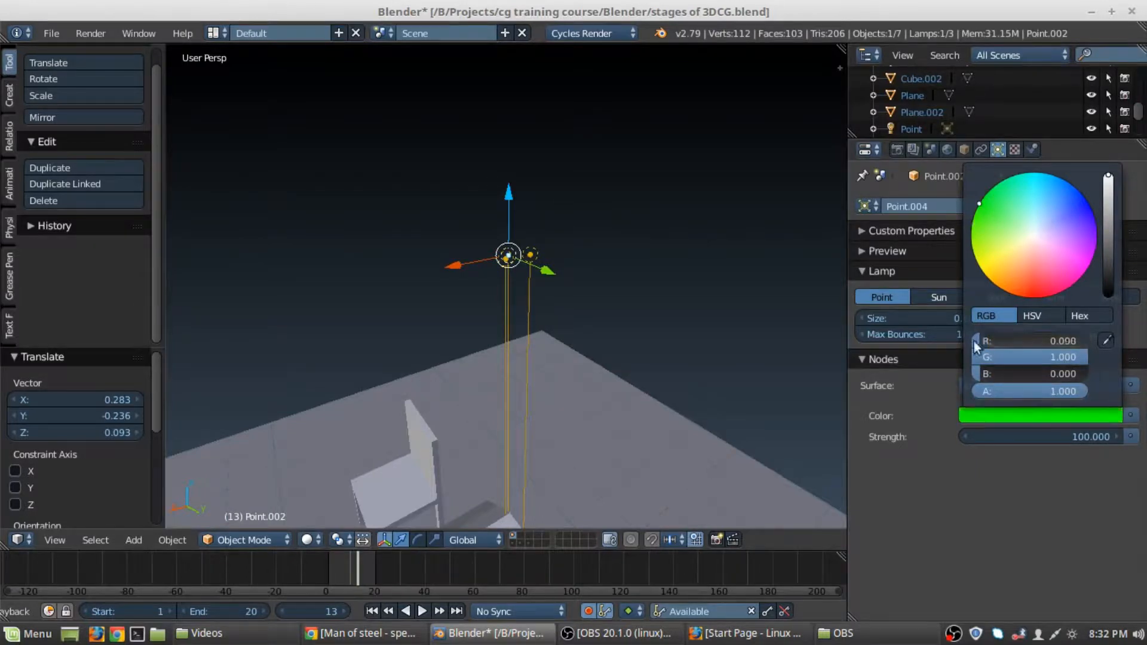
- Set the blue lamp's colour to pure blue by removing its red and green components
right_click(506, 257)
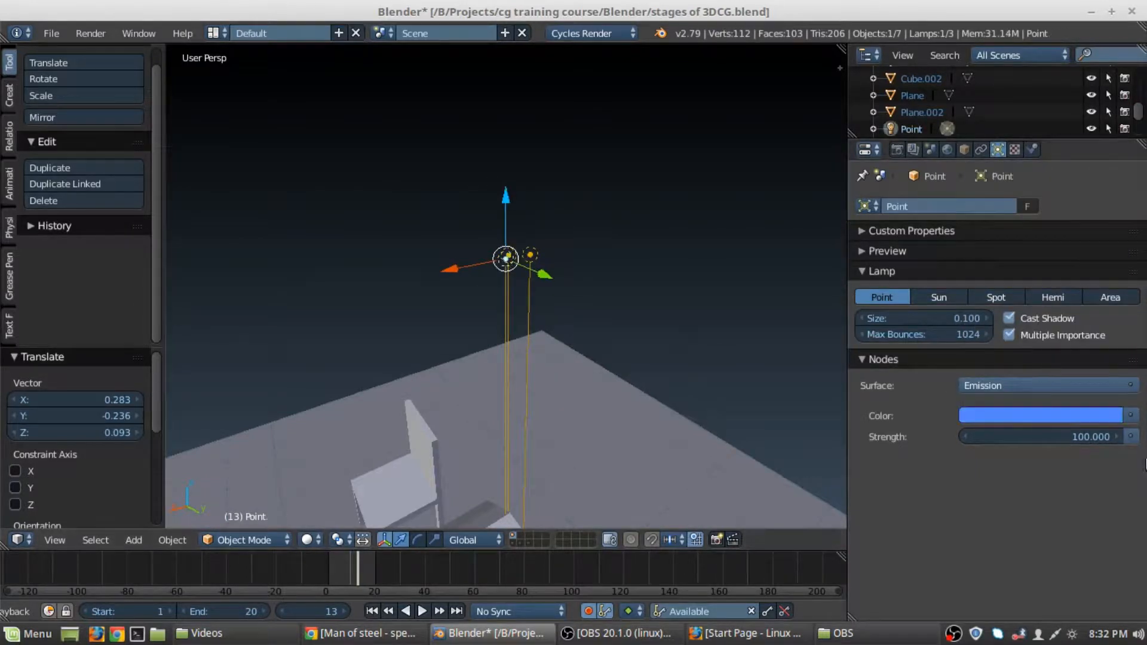
left_click(1038, 420)
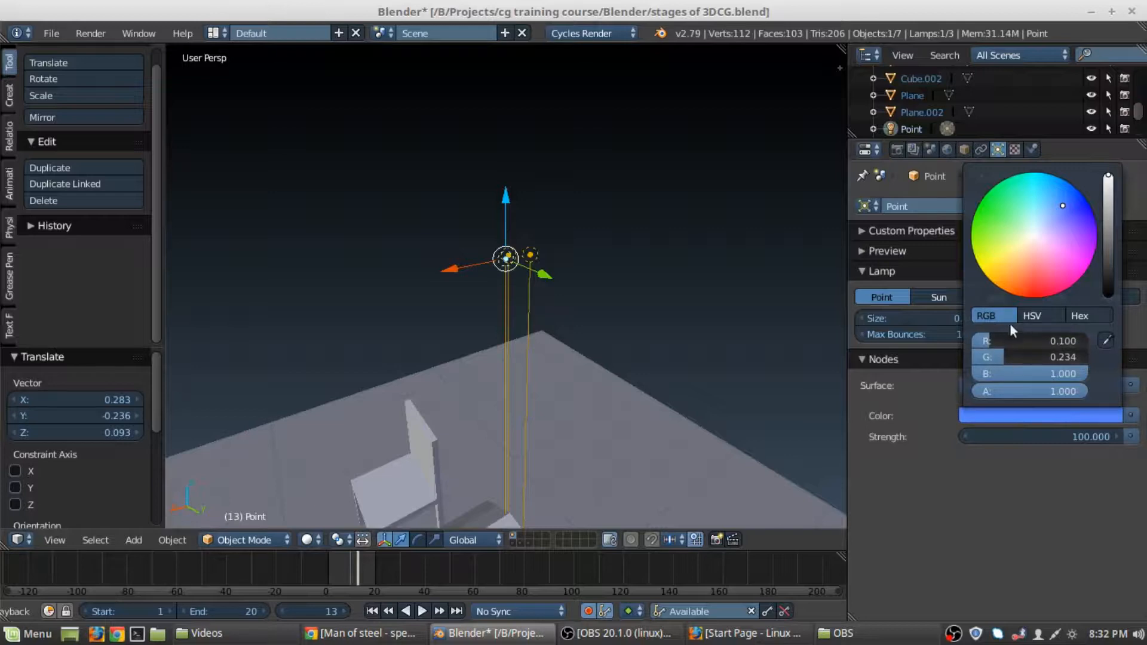
left_click_drag(1016, 353, 987, 340)
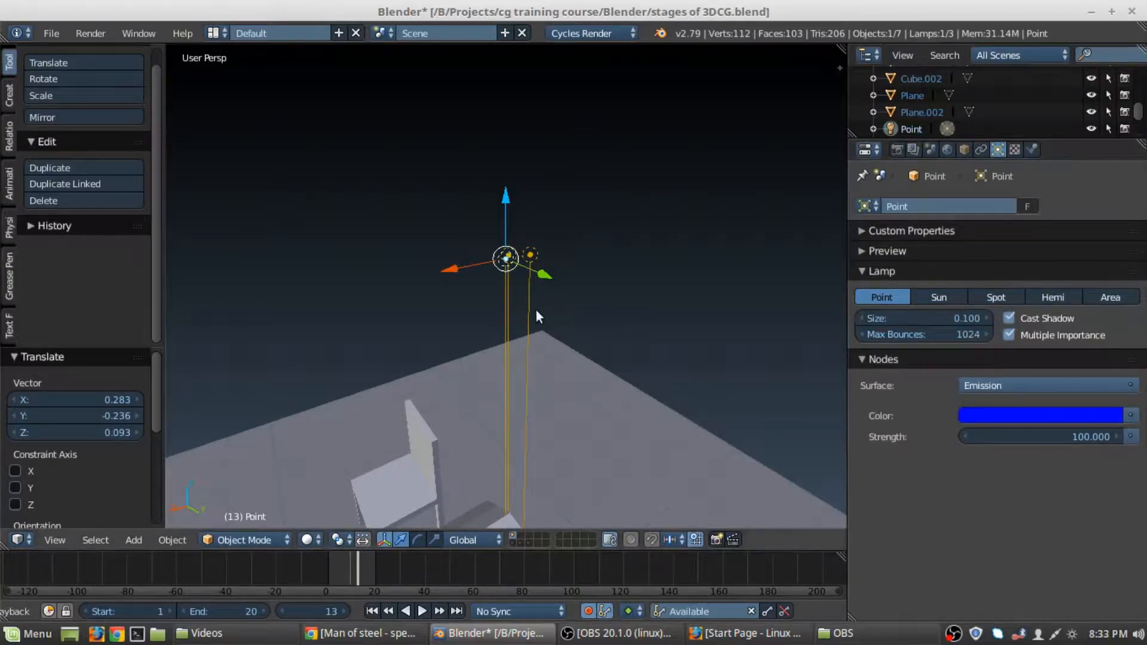
- Preview the three lamps in rendered shading and examine the combined light and the shadow edges around the objects
mouse_move(536, 310)
middle_mouse_down()
mouse_move(557, 309)
mouse_move(579, 357)
mouse_move(590, 318)
middle_mouse_up()
key("shift+z")
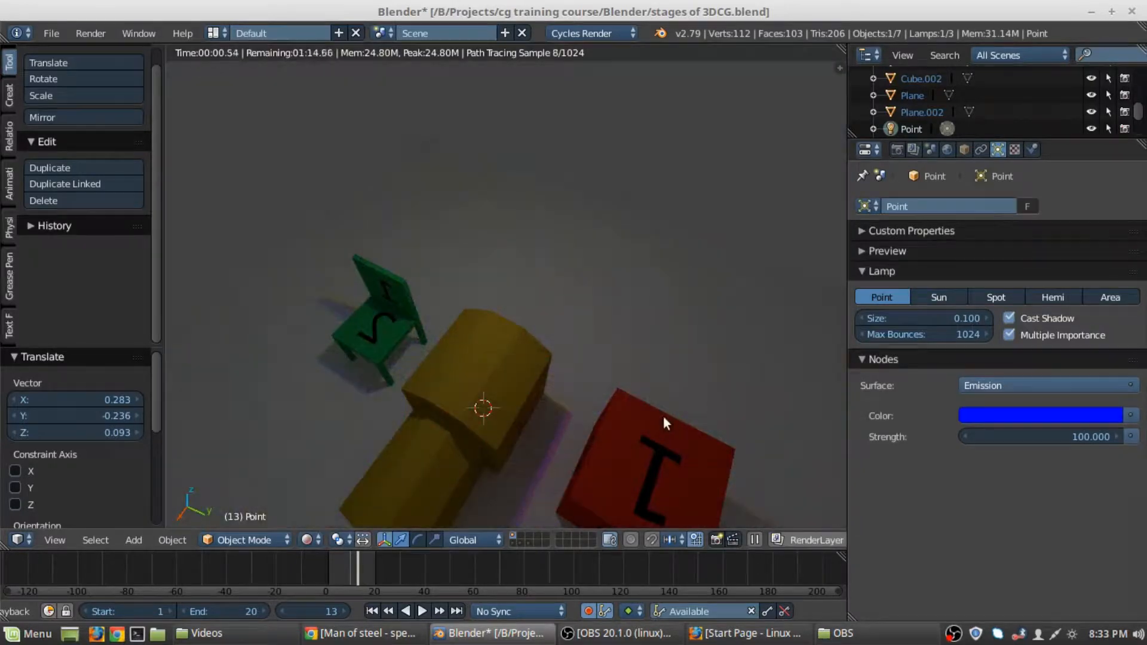
mouse_move(664, 418)
middle_mouse_down()
mouse_move(443, 399)
mouse_move(480, 409)
middle_mouse_up()
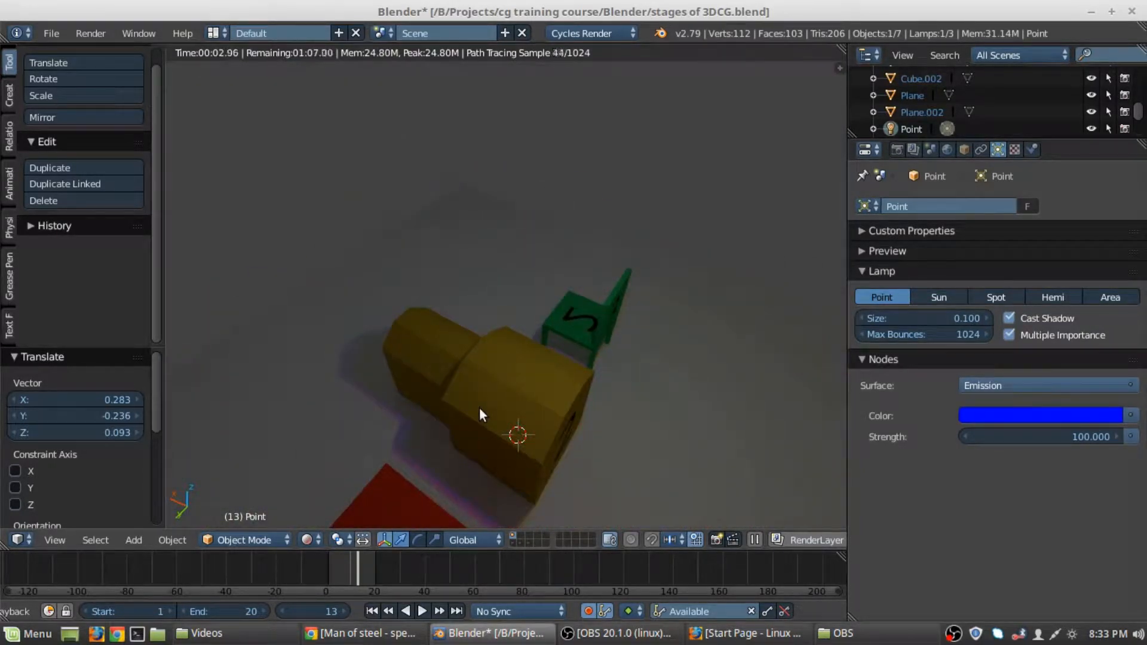
mouse_move(479, 408)
middle_mouse_down()
mouse_move(528, 464)
mouse_move(302, 414)
mouse_move(406, 445)
middle_mouse_up()
scroll(305, 414, "down", 1)
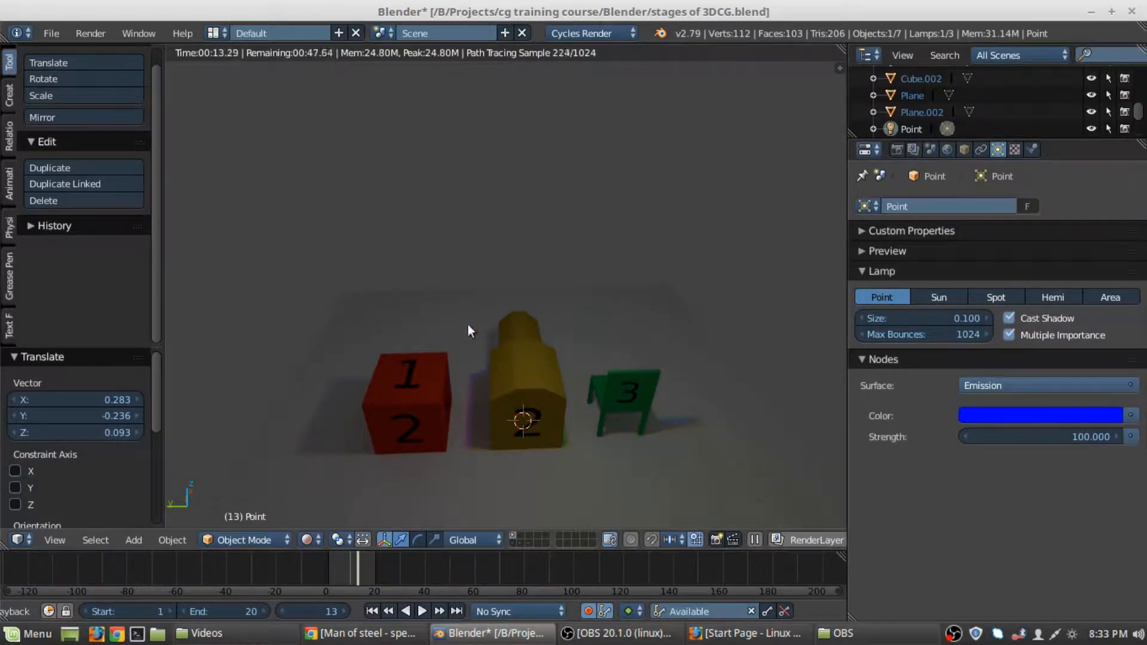
scroll(536, 442, "up", 1)
middle_click_drag(634, 470, 618, 299, "shift")
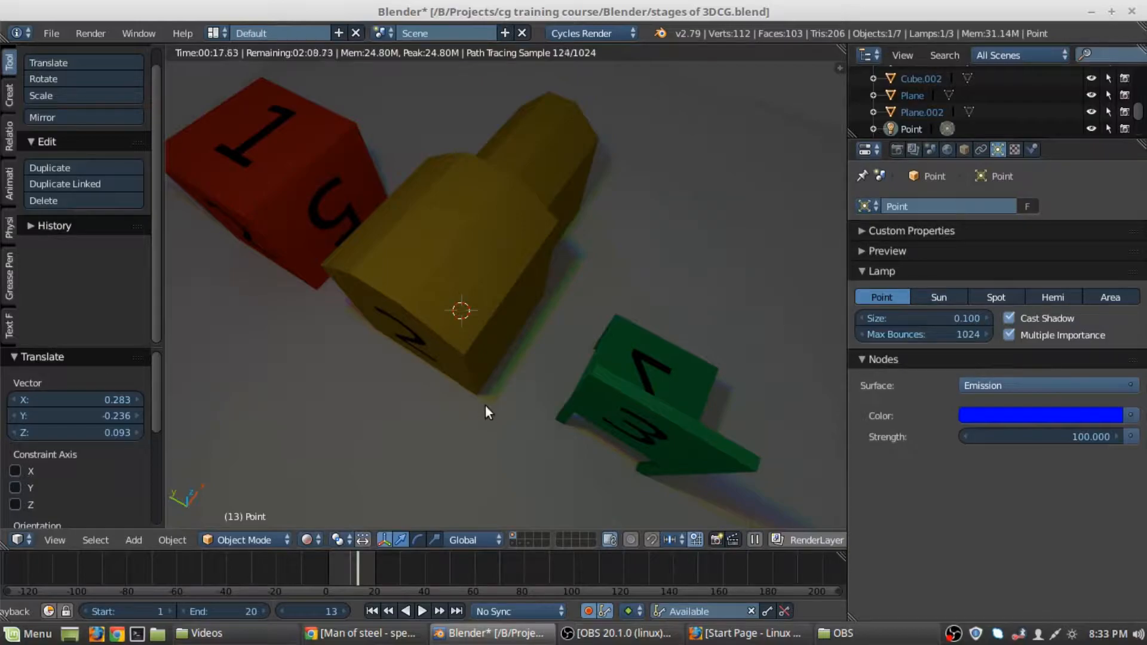
middle_click_drag(579, 253, 604, 307)
scroll(635, 304, "down", 5)
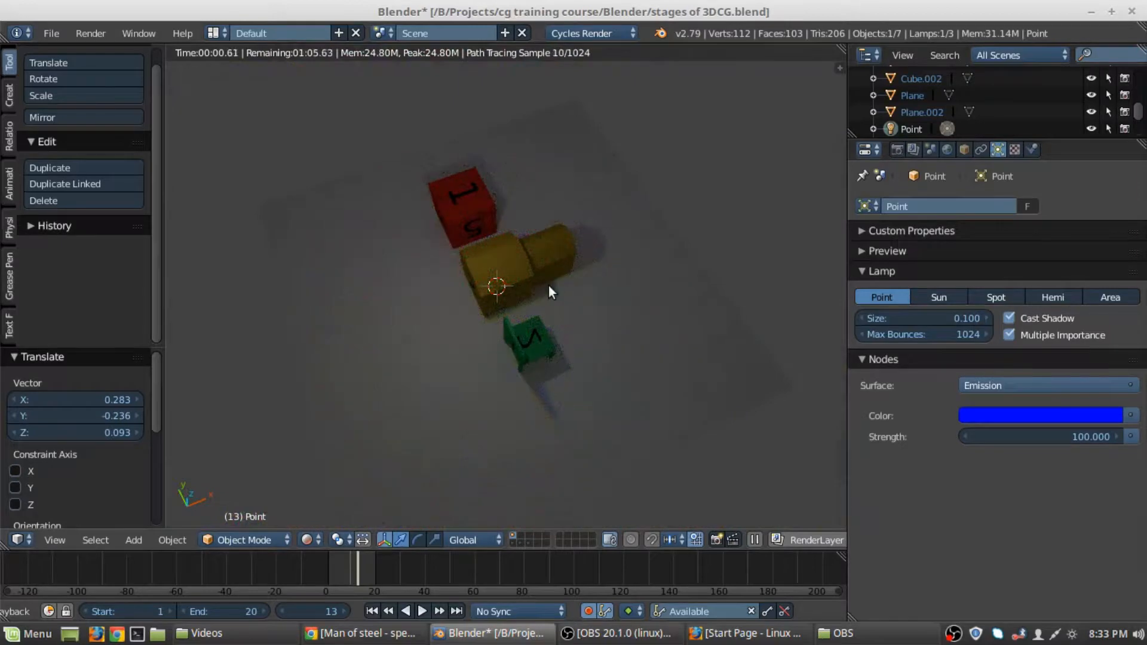
- Return to solid shading, nudge the green lamp by about X 0.02, Y -0.01, Z 0.04, and delete all three point lamps
key("shift+z")
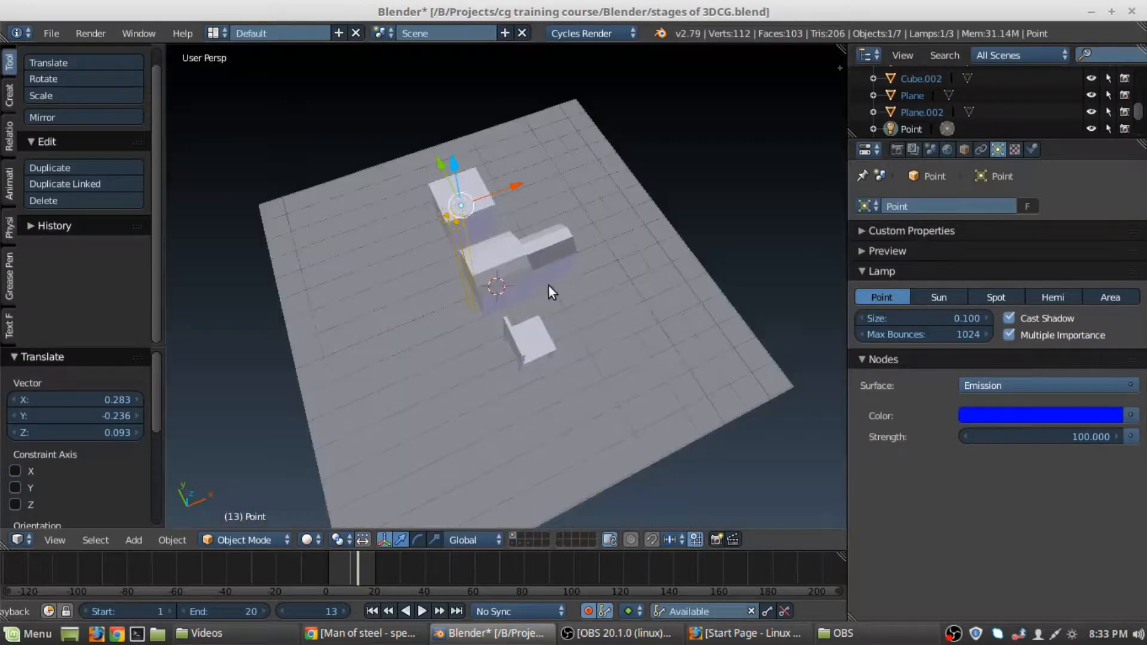
mouse_move(548, 286)
middle_mouse_down()
mouse_move(489, 358)
mouse_move(579, 218)
mouse_move(622, 239)
mouse_move(593, 265)
middle_mouse_up()
scroll(583, 201, "up", 3)
middle_click_drag(583, 201, 403, 296)
middle_click_drag(285, 255, 457, 284, "shift")
right_click(418, 287)
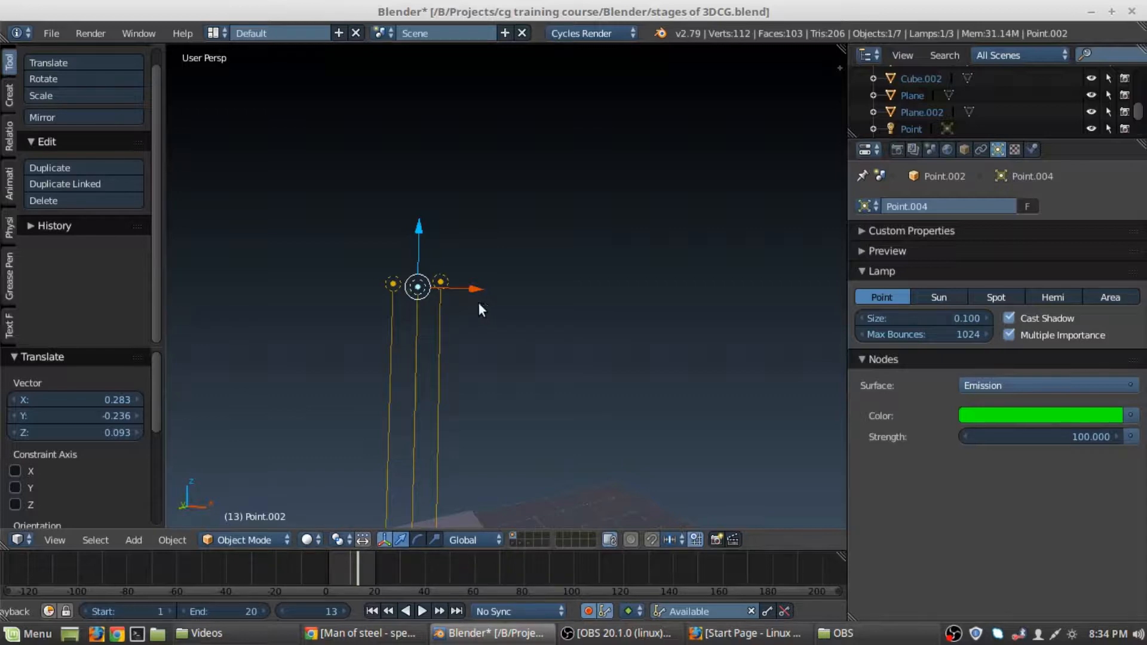
key("g")
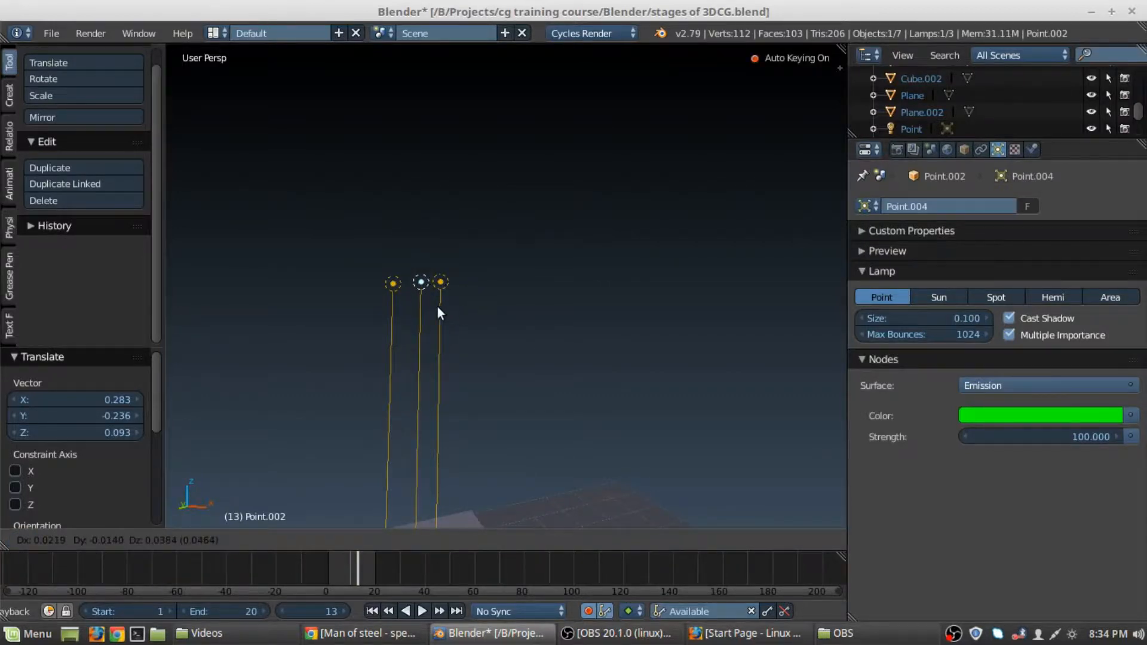
left_click(439, 293)
left_click(393, 282, "shift")
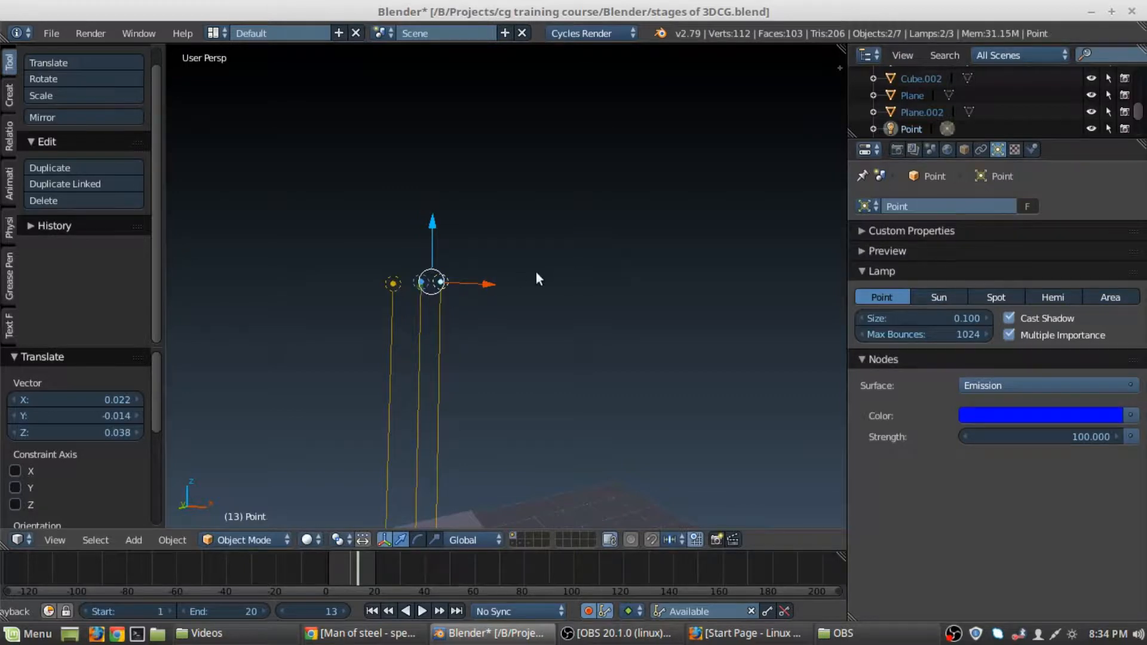
key("Delete")
- Add a sun lamp and raise it by about X 4.7, Y 0.5, Z 11.3 and again by about X 0.9, Z 3.1
middle_click_drag(535, 272, 510, 348)
key("shift+a")
mouse_move(511, 348)
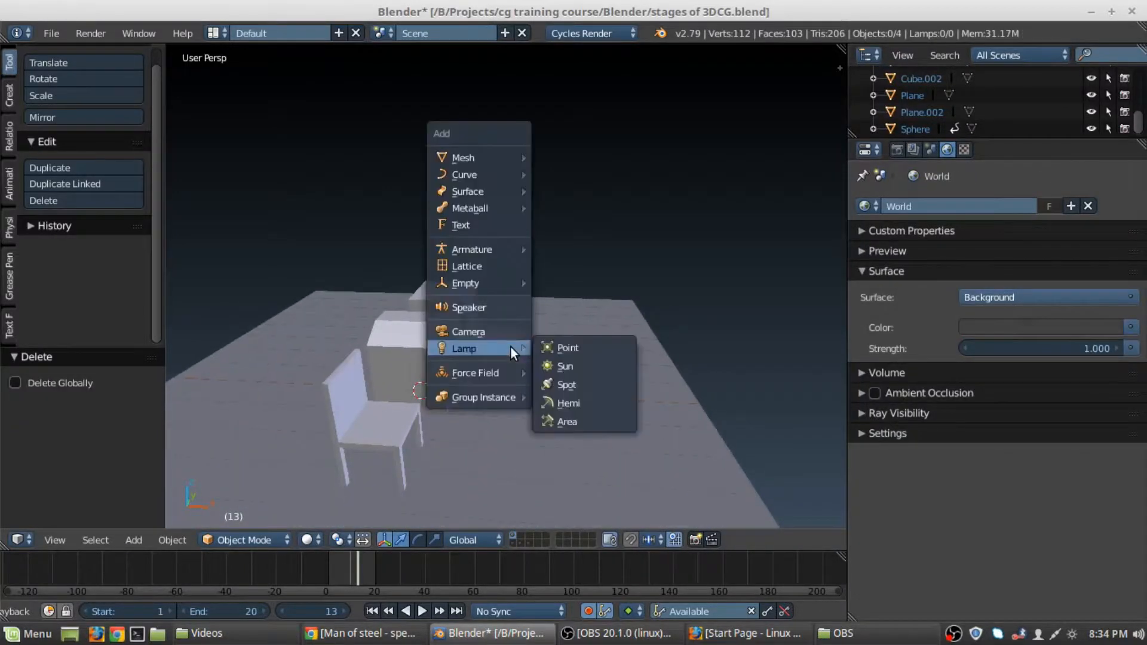
left_click(554, 368)
middle_click_drag(454, 405, 467, 342)
key("g")
left_click(586, 90)
middle_click_drag(586, 91, 572, 345)
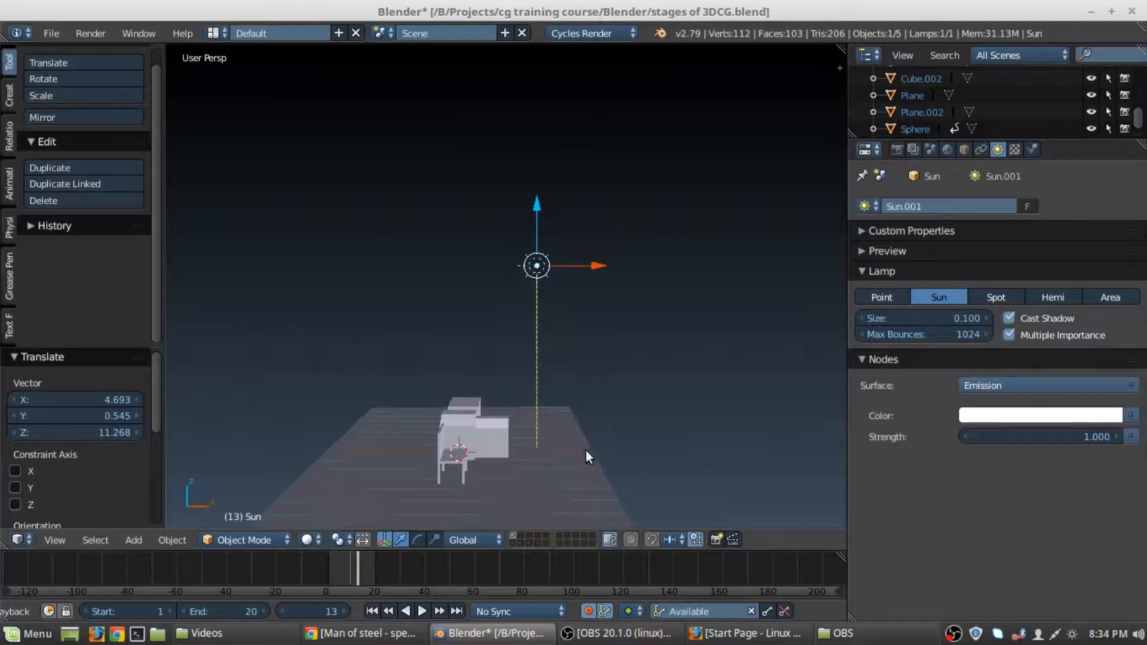
key("g")
left_click(615, 385)
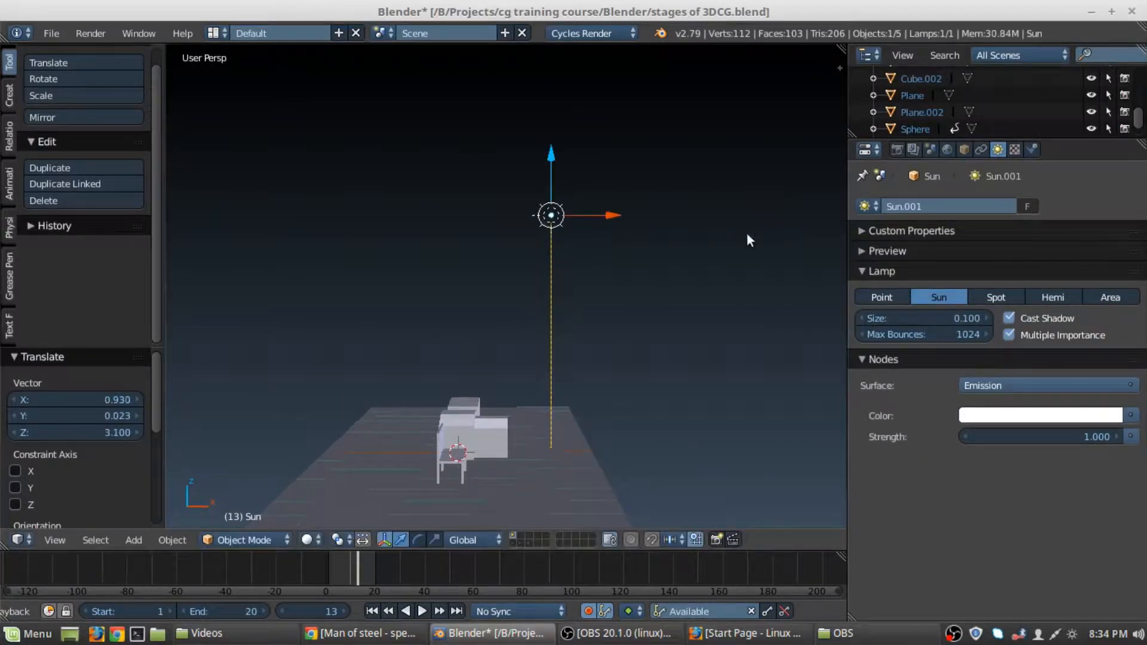
- Rotate the sun lamp by about 21.1° so that its light direction slants toward the objects
key("r")
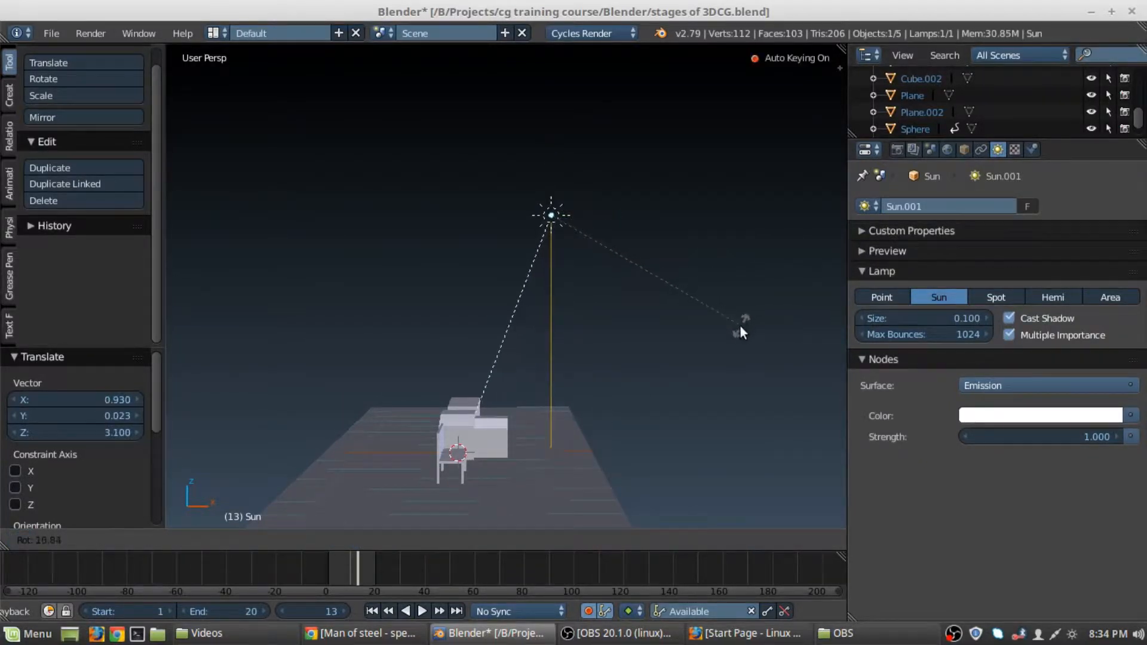
left_click(740, 327)
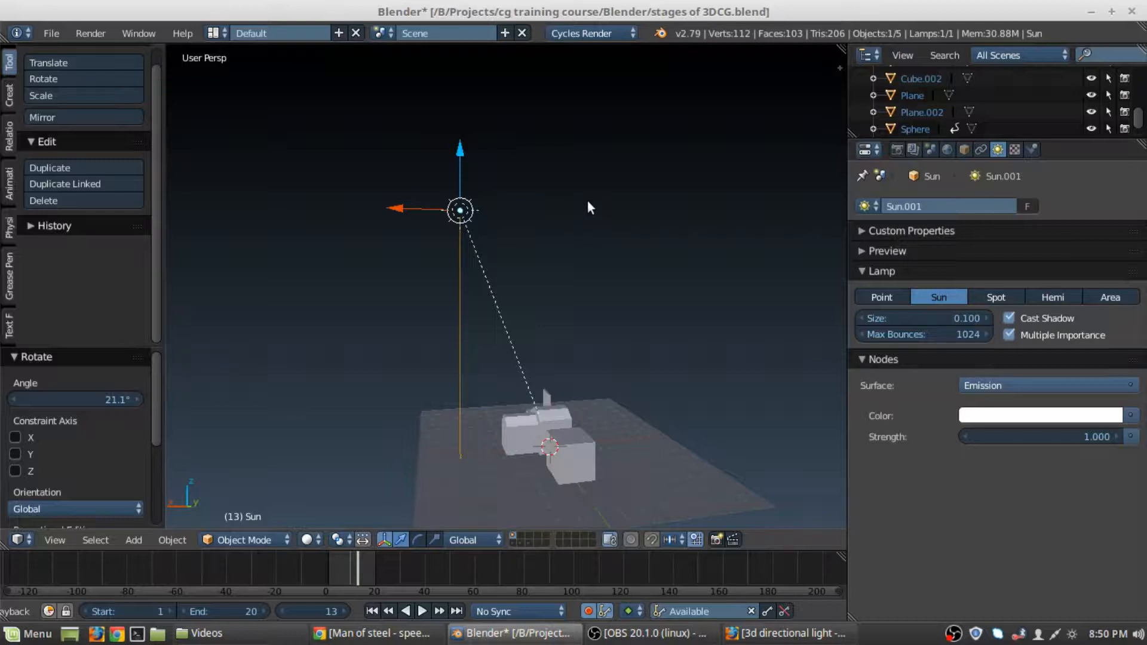
middle_click_drag(563, 199, 517, 224, "shift")
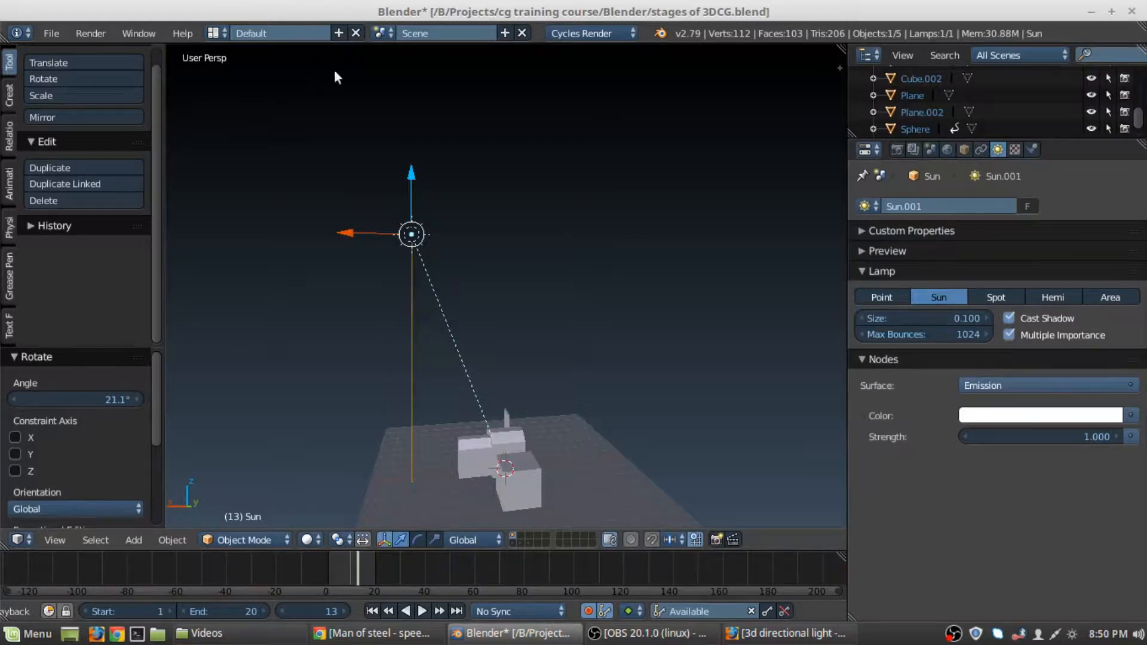
middle_click_drag(252, 188, 548, 284)
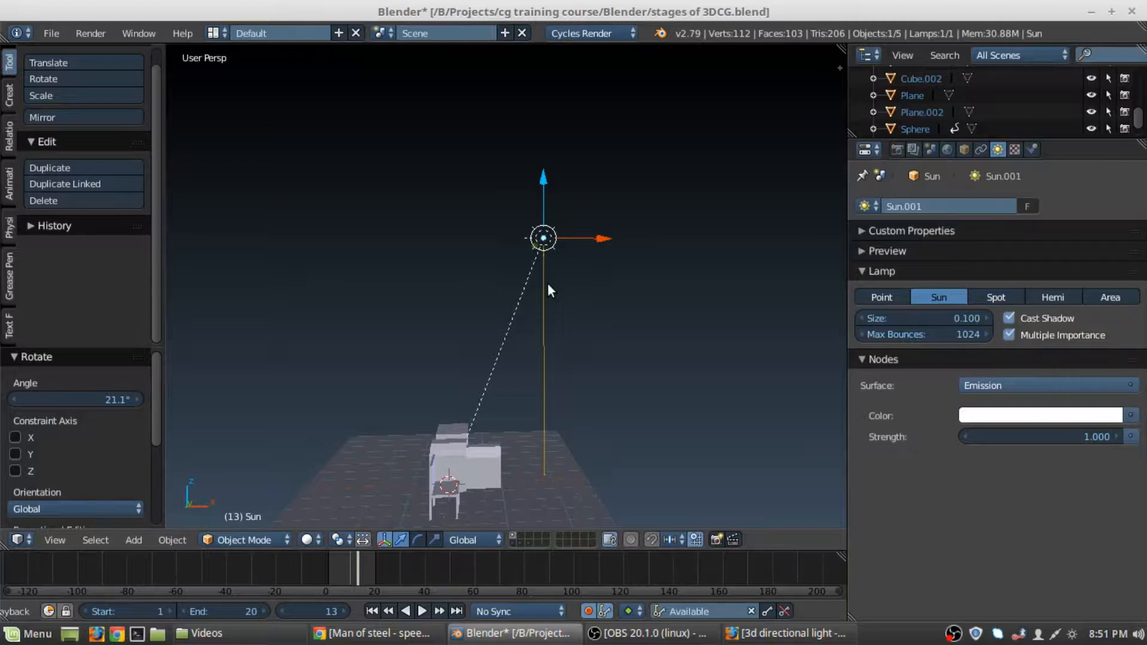
middle_click_drag(548, 285, 439, 311)
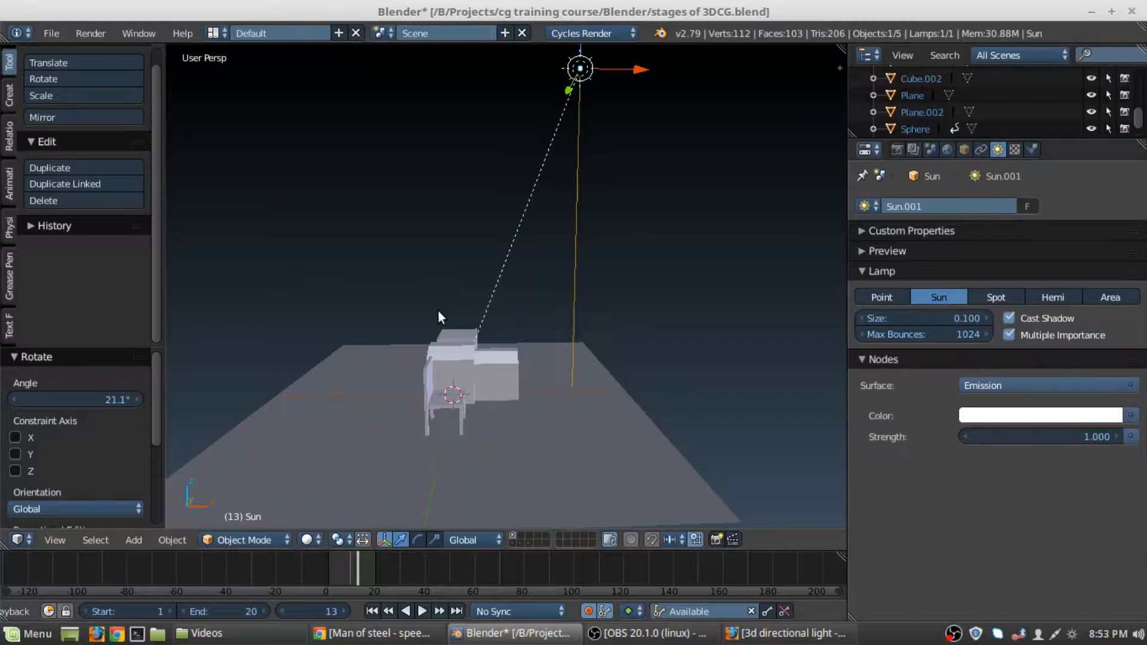
- Preview the slanted sunlight in rendered shading, examine the shadows from the other side, and return to solid shading
key("shift+z")
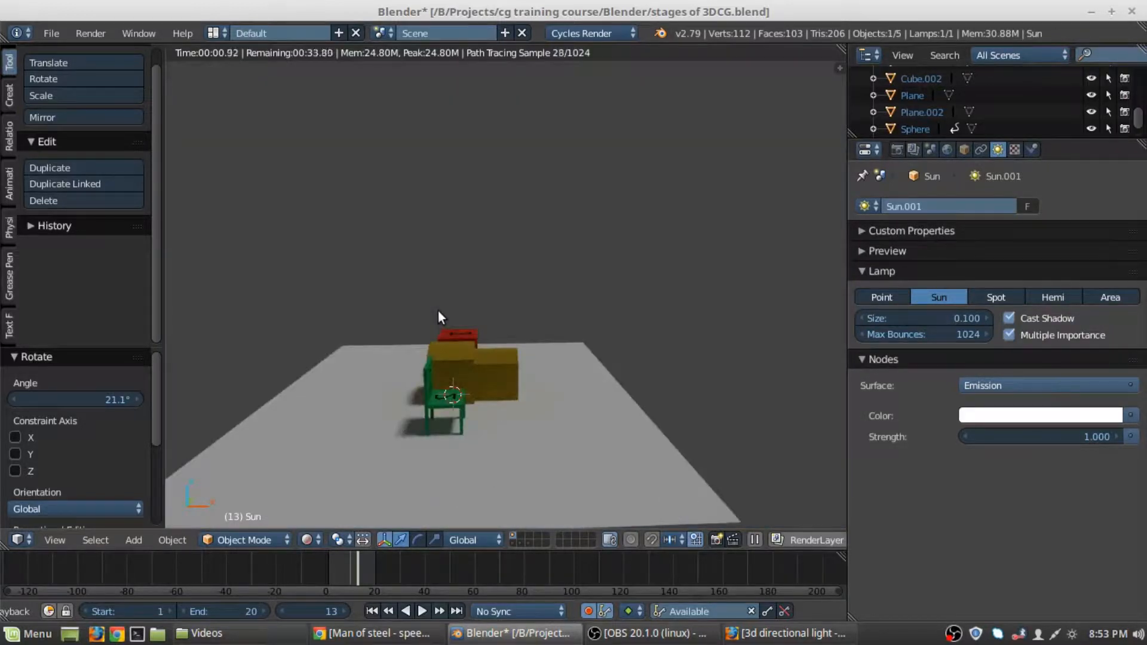
mouse_move(429, 338)
middle_mouse_down()
mouse_move(654, 332)
mouse_move(267, 404)
mouse_move(397, 371)
mouse_move(549, 359)
mouse_move(405, 404)
mouse_move(495, 318)
mouse_move(551, 335)
mouse_move(589, 381)
mouse_move(476, 359)
mouse_move(597, 427)
mouse_move(488, 374)
mouse_move(534, 420)
middle_mouse_up()
key("shift+z")
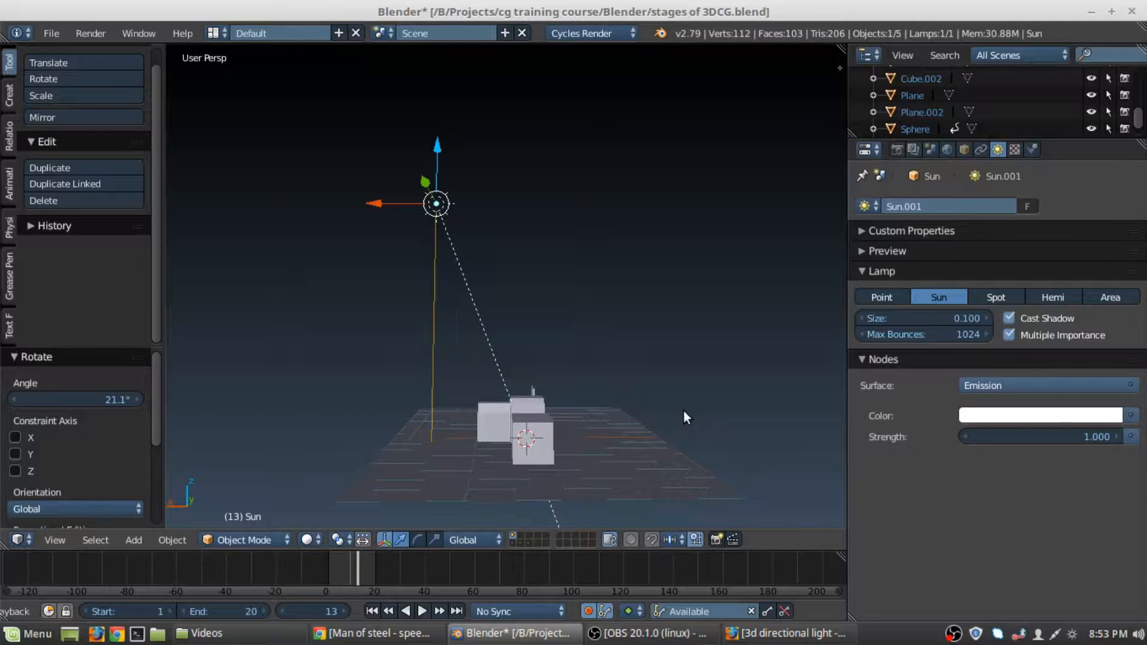
- Rotate the sun lamp by about -9.4° and, in rendered shading, by another -23° or so to lengthen the shadows
key("r")
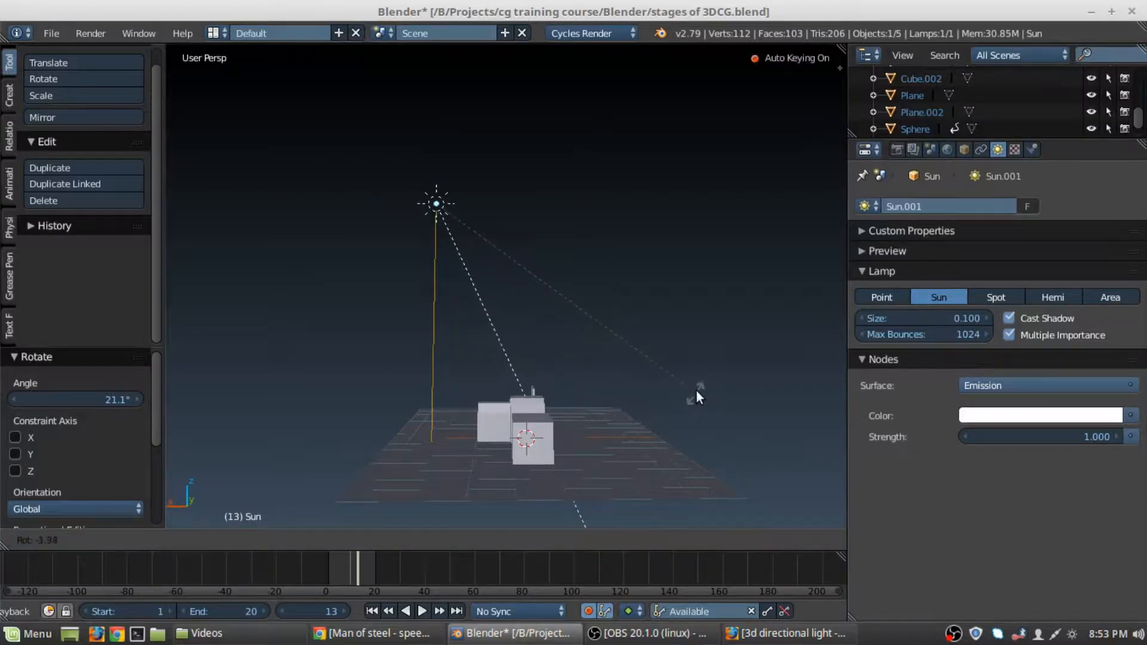
left_click(706, 364)
key("shift+z")
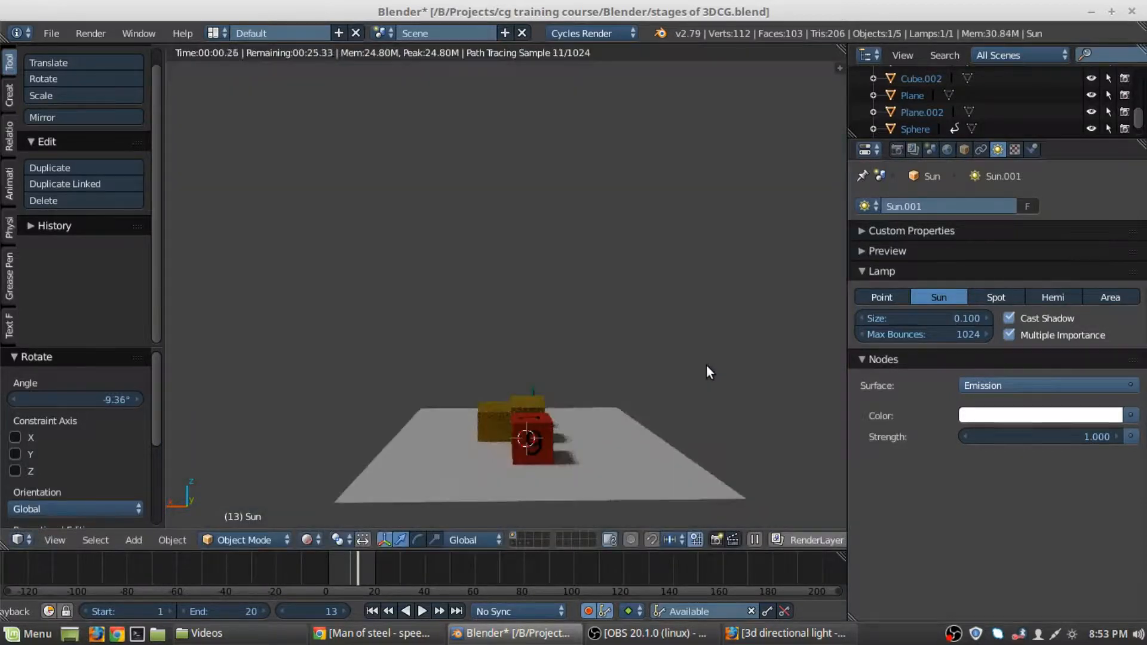
middle_click_drag(583, 417, 641, 473)
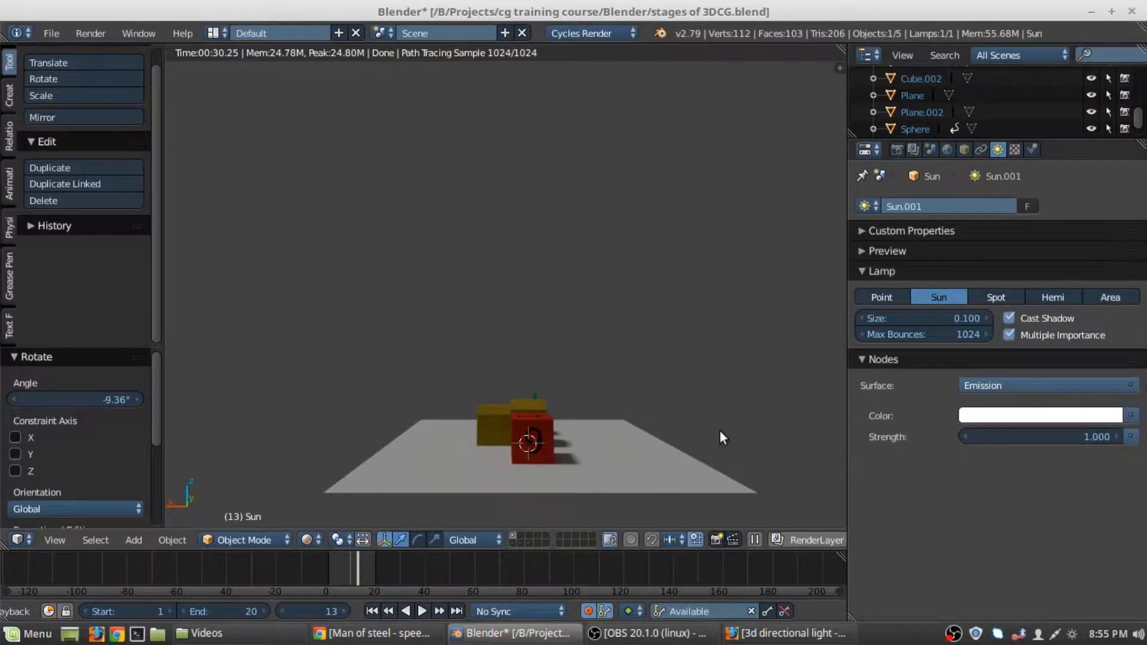
key("r")
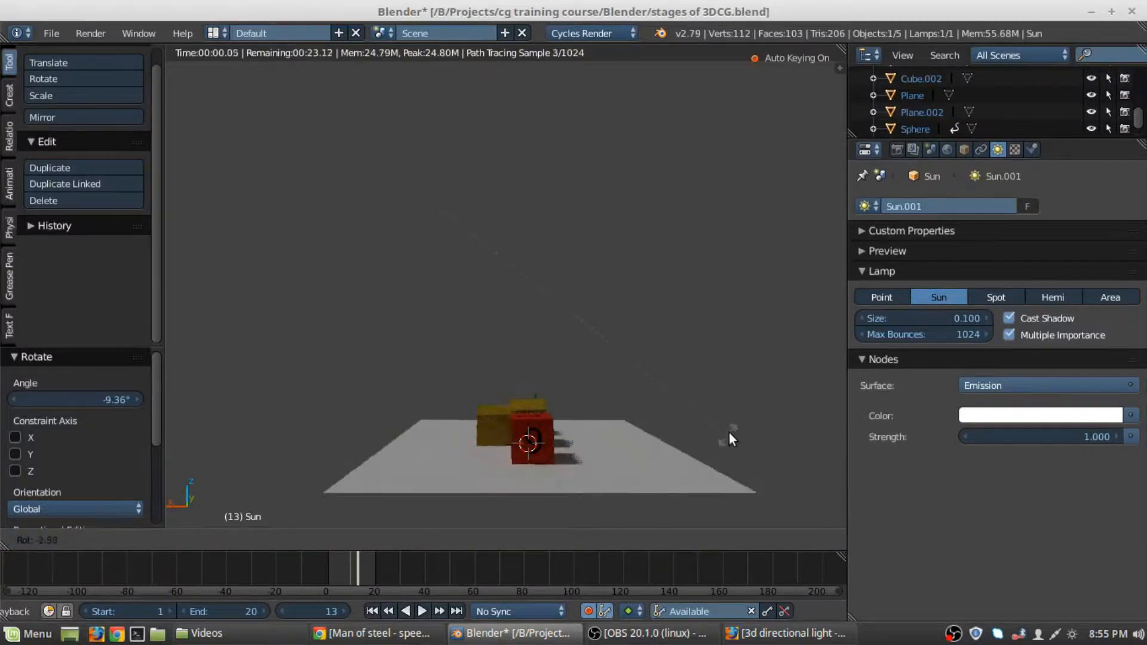
left_click(765, 314)
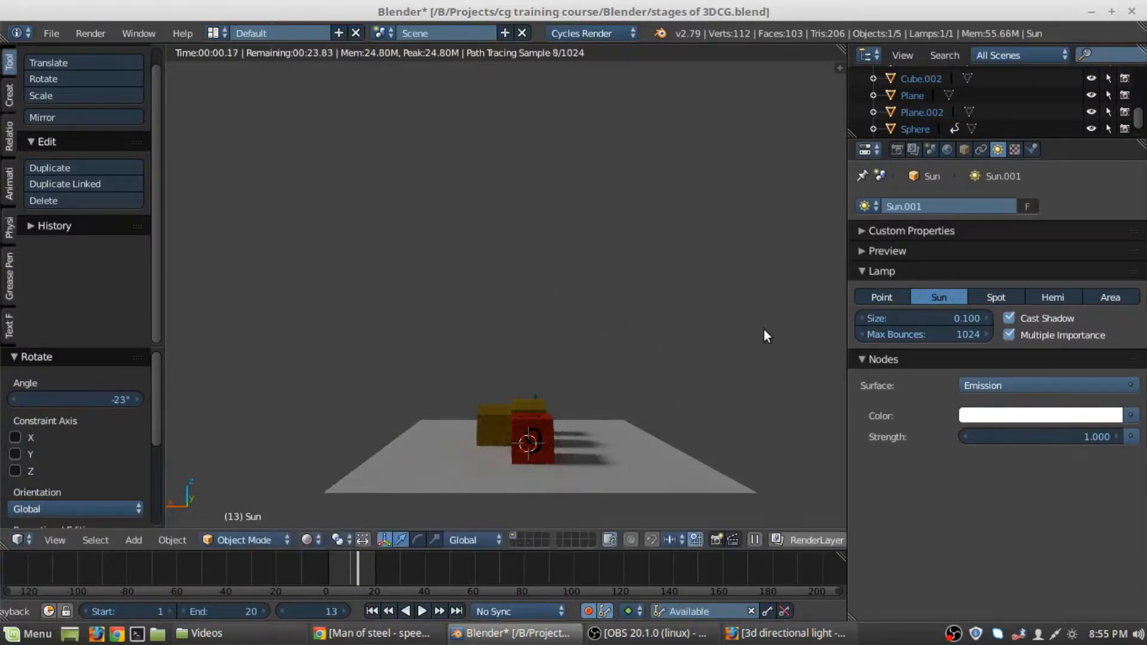
middle_click_drag(764, 328, 511, 427)
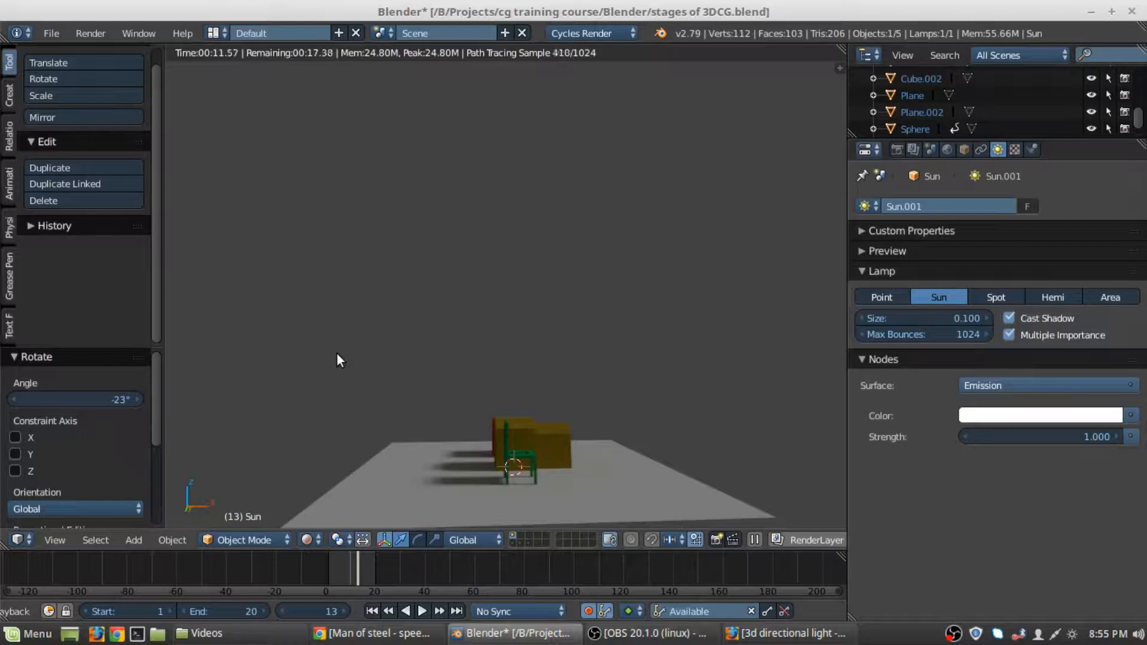
- Rotate the sun lamp by about -25.8° from the chair side to shorten the shadows, and return to solid shading
key("r")
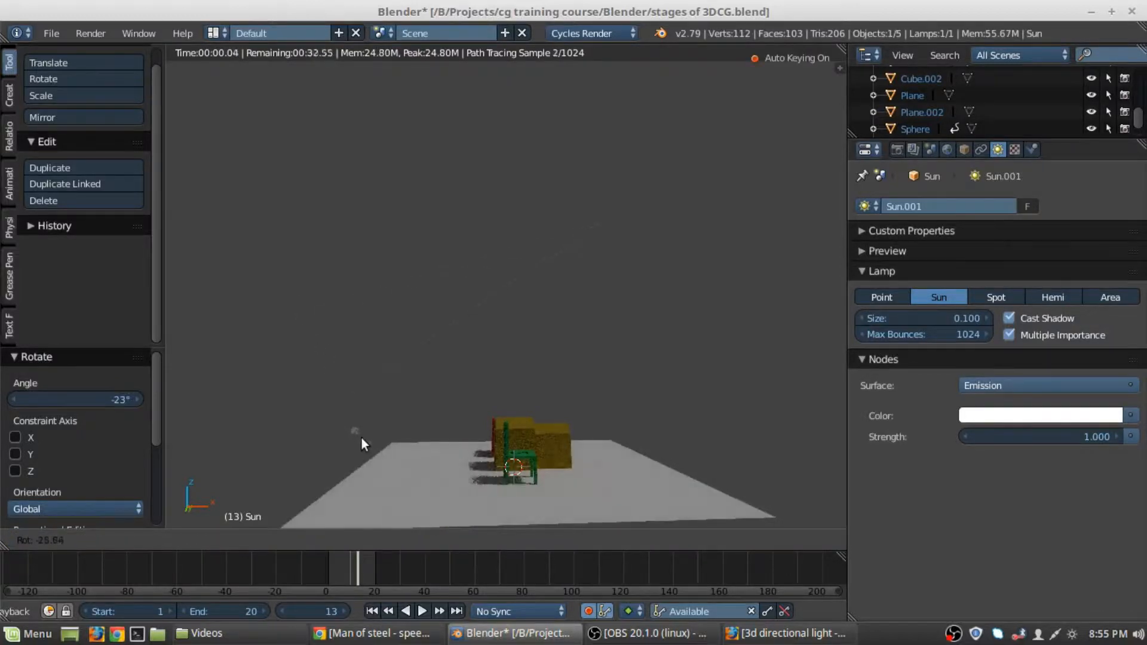
left_click(376, 438)
mouse_move(586, 506)
middle_mouse_down()
mouse_move(556, 394)
mouse_move(571, 356)
mouse_move(598, 378)
mouse_move(463, 313)
middle_mouse_up()
key("shift+z")
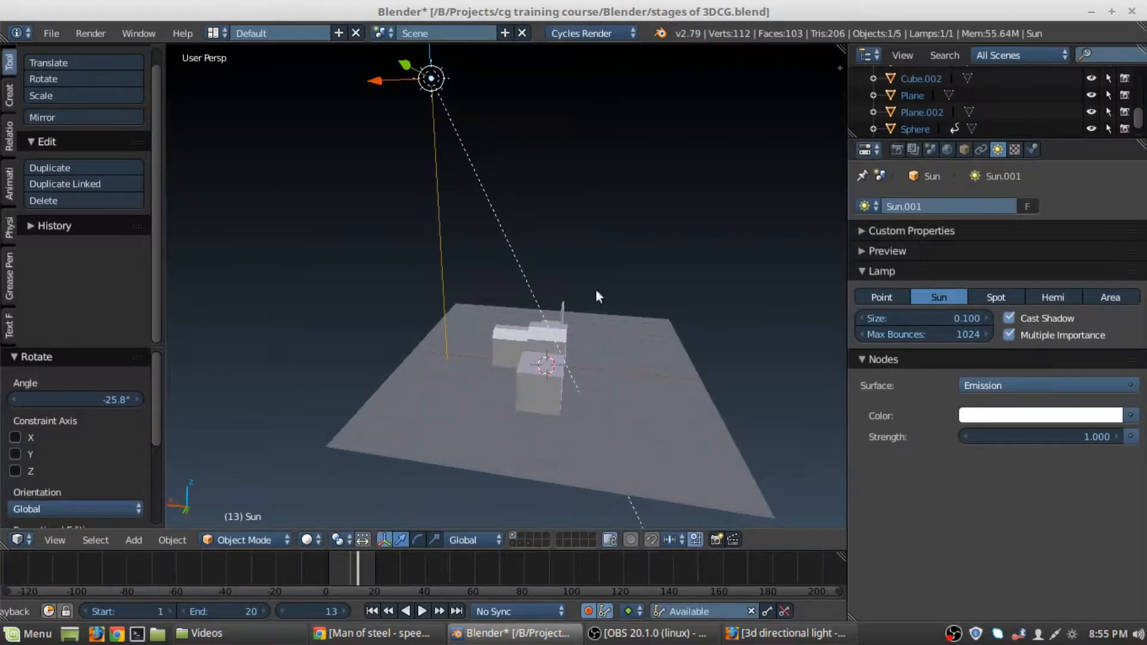
middle_click_drag(495, 274, 524, 347, "shift")
- Change the sun lamp to a Point lamp, preview its light in rendered shading, and return to solid shading
left_click(890, 299)
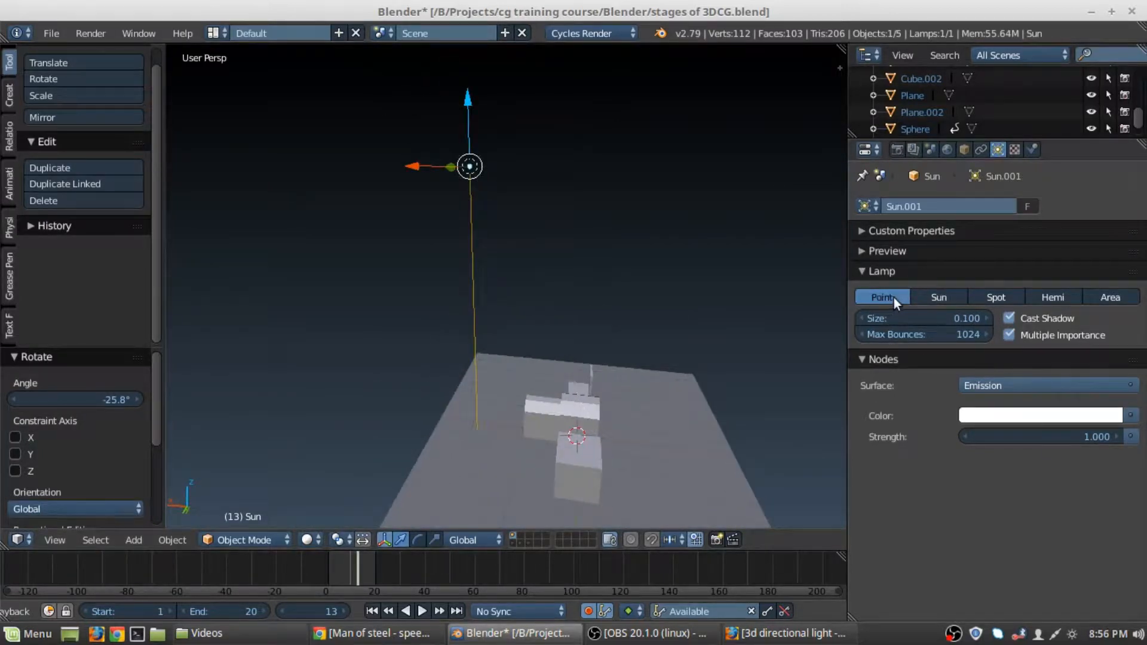
key("shift+z")
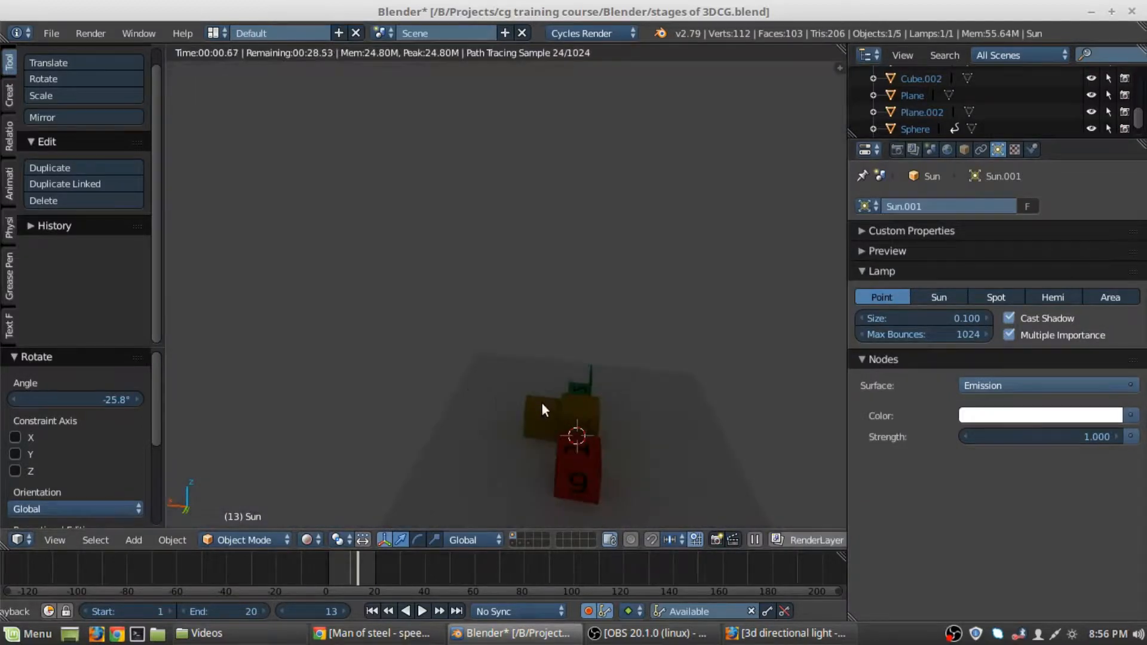
key("shift+z")
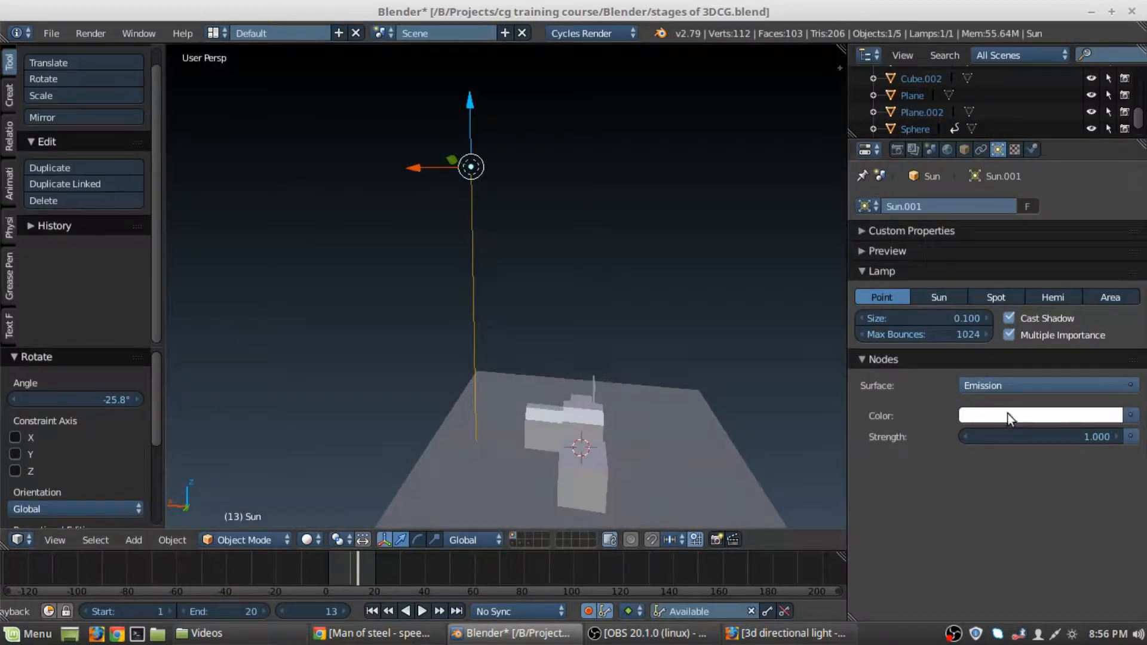
left_click(1007, 436)
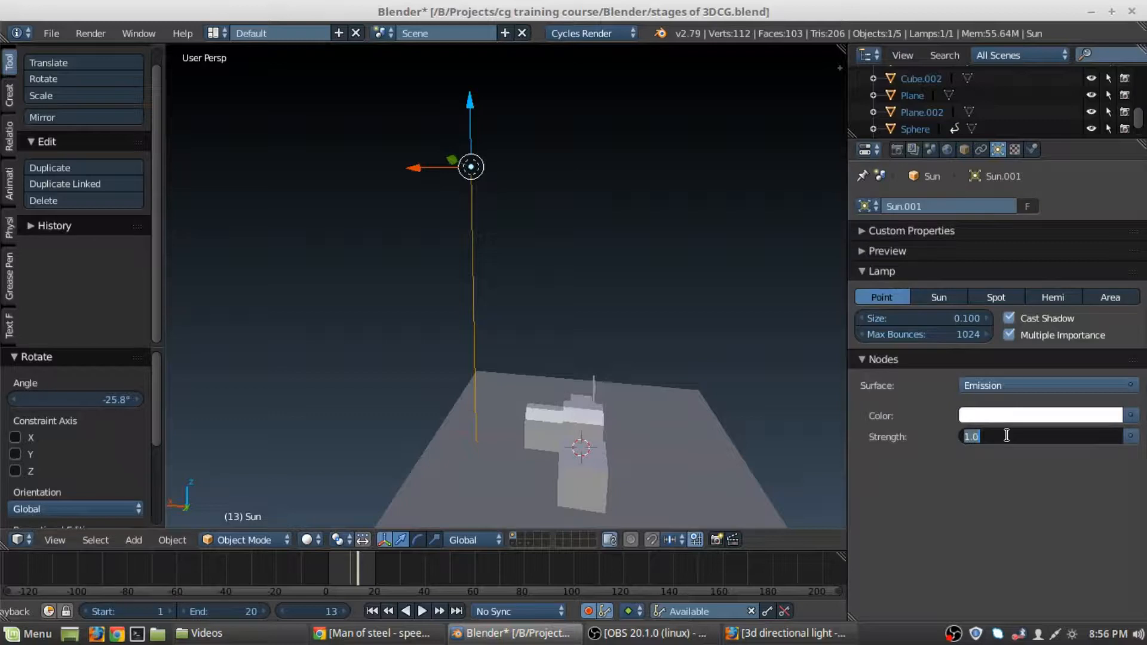
type("100")
key("BackSpace")
key("BackSpace")
key("Return")
- Try moving the point lamp down close to the objects in rendered shading
key("shift+z")
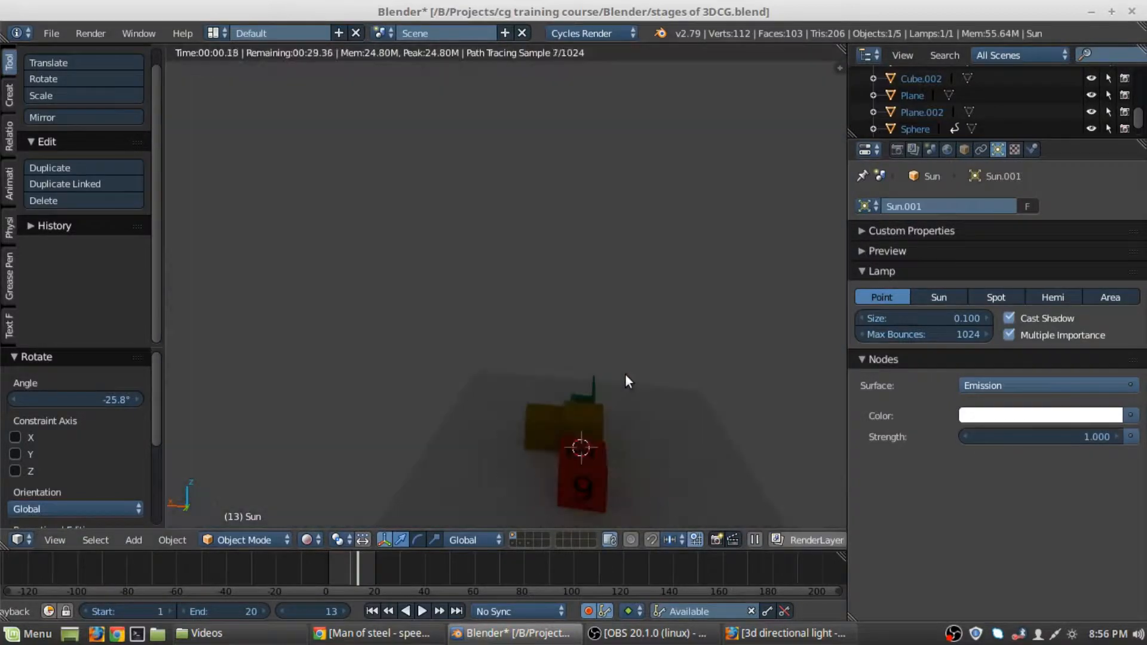
key("shift+z")
key("shift+z")
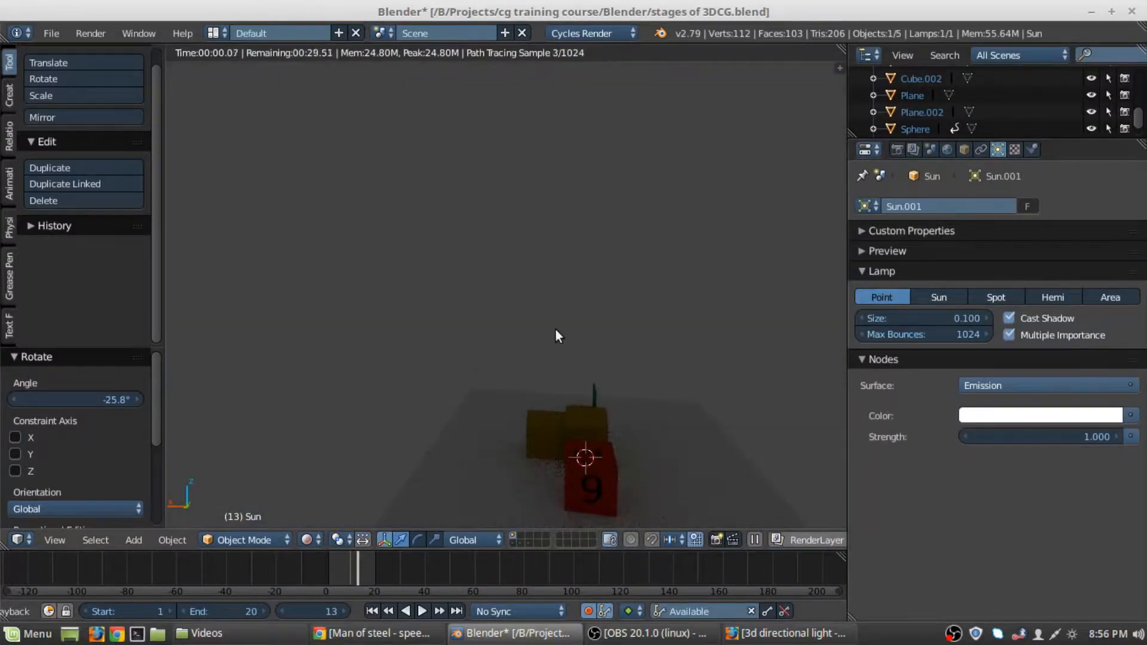
key("g")
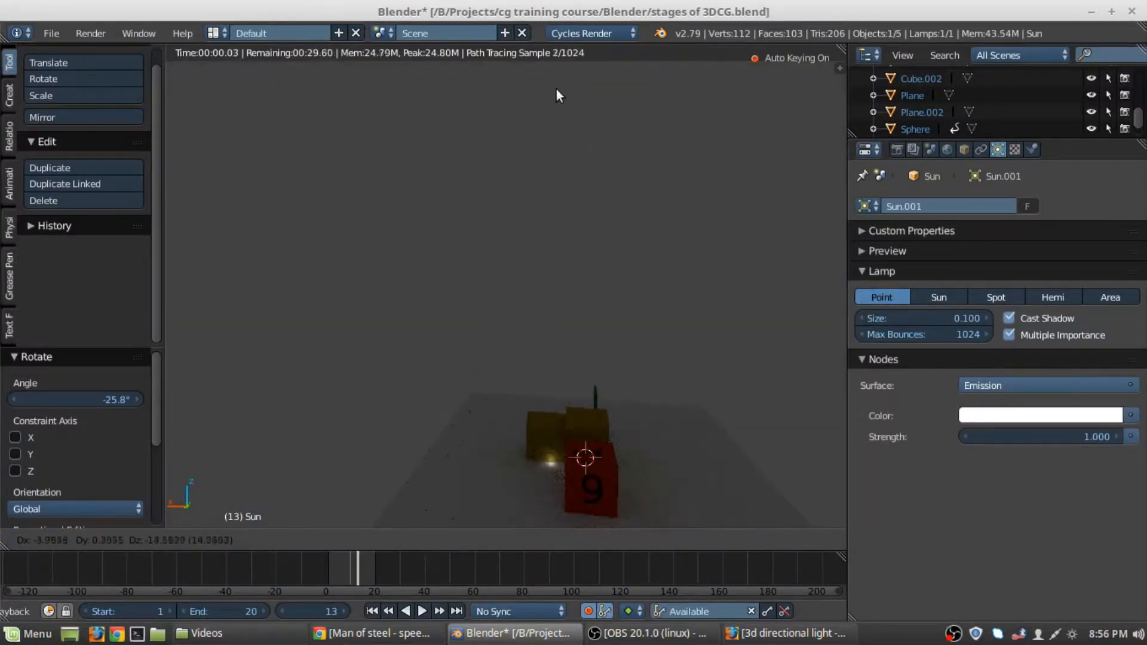
left_click(553, 60)
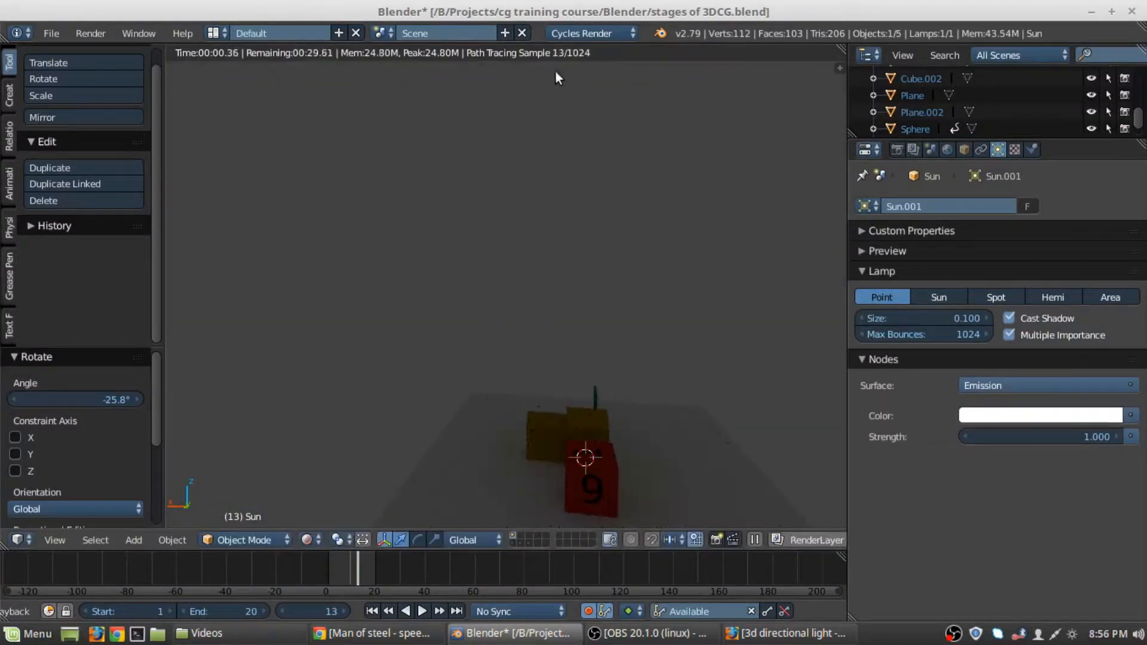
- Try a strength of 10 for the point lamp
left_click(1041, 435)
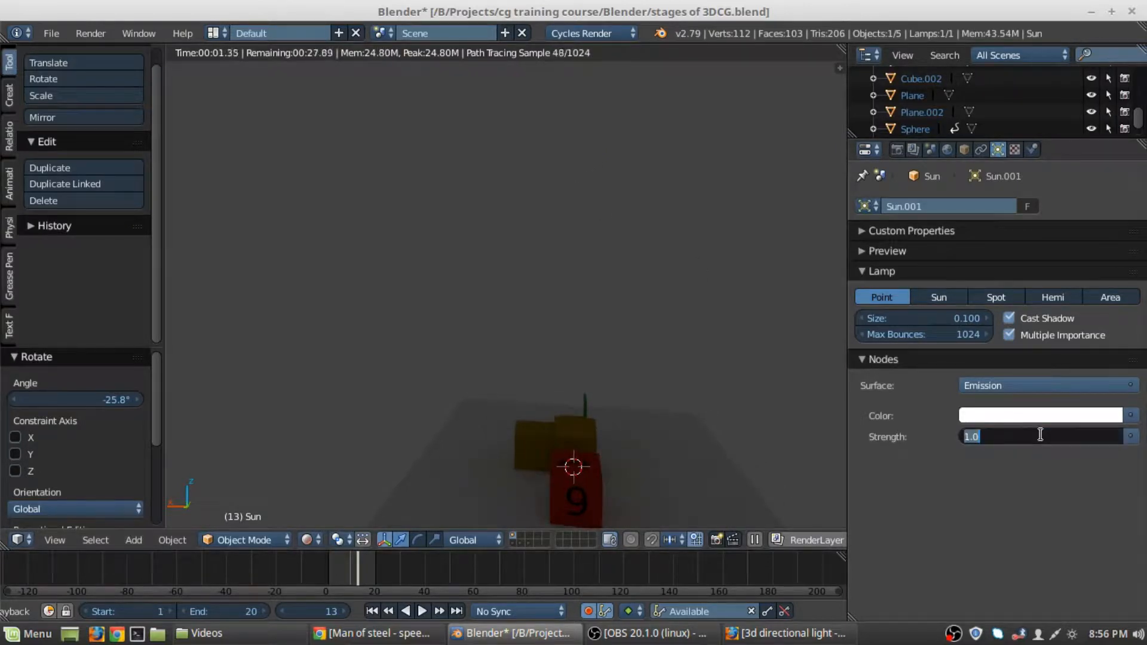
type("10")
key("Return")
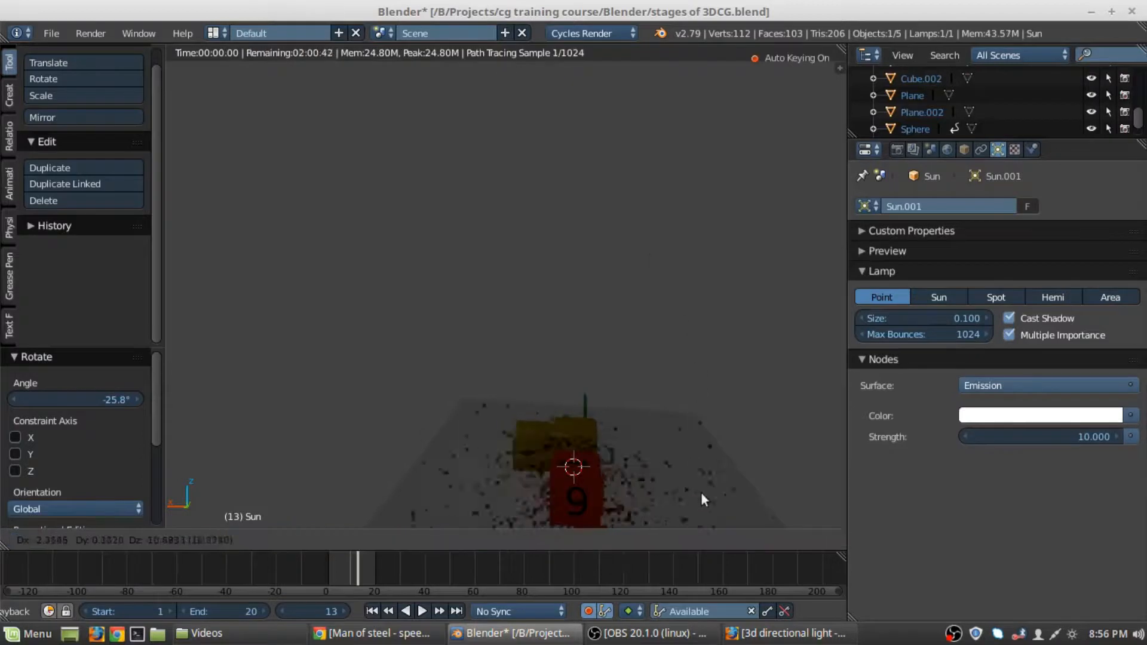
- Set the point lamp's strength to 100 and check its brightness on the objects in the rendered preview
left_click(1033, 437)
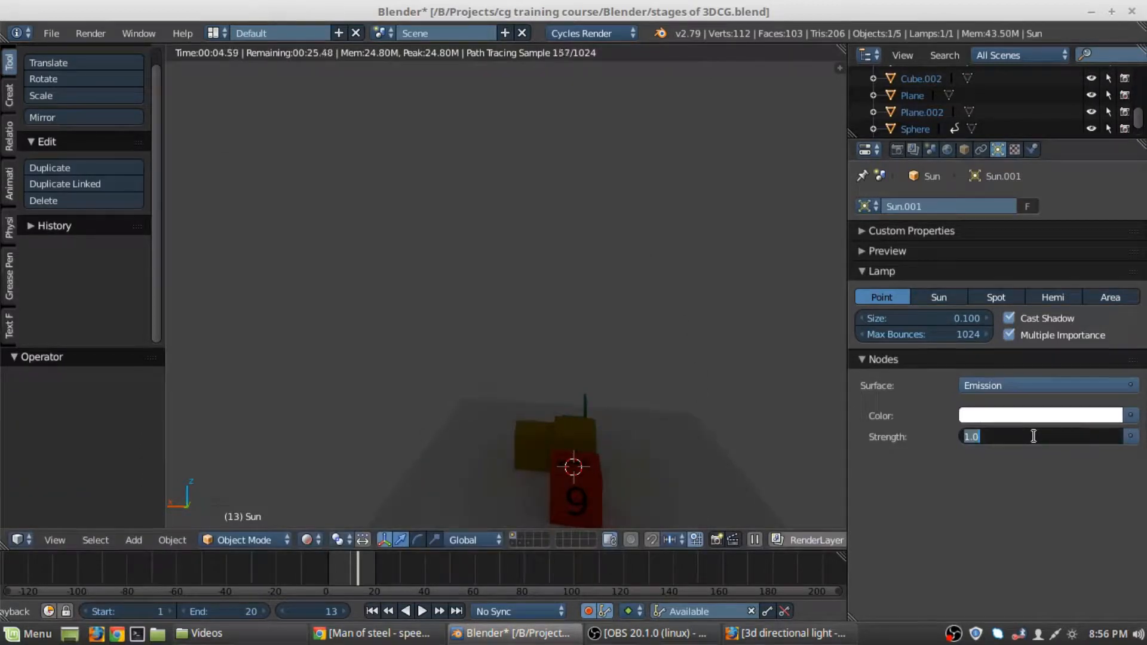
type("100")
key("Return")
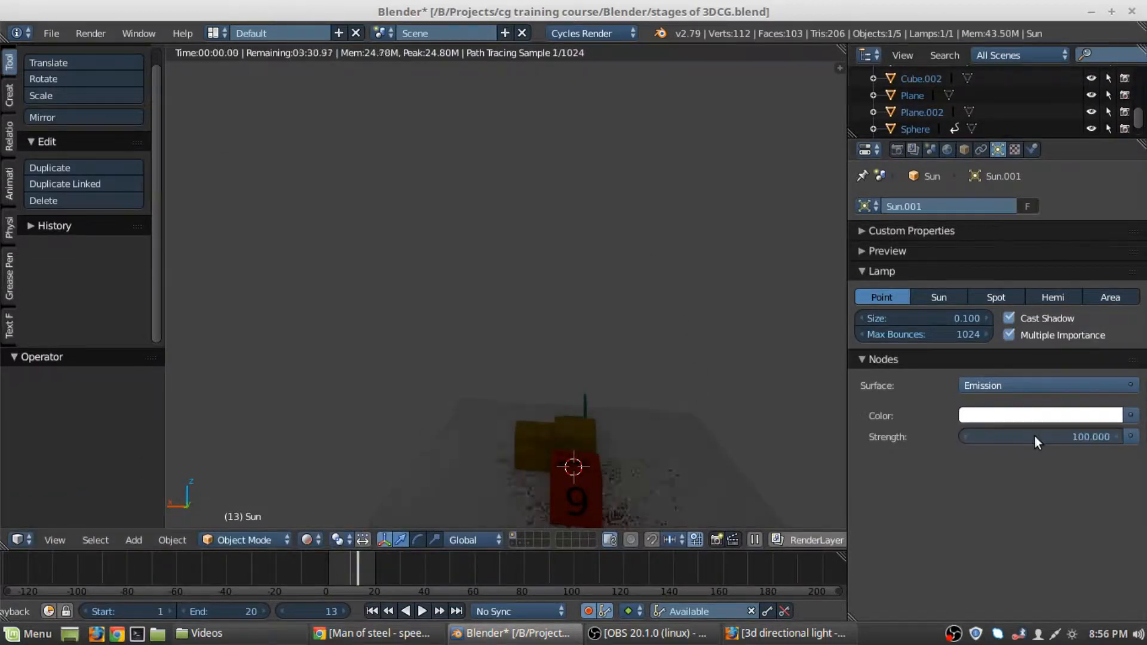
middle_click_drag(617, 464, 575, 374, "shift")
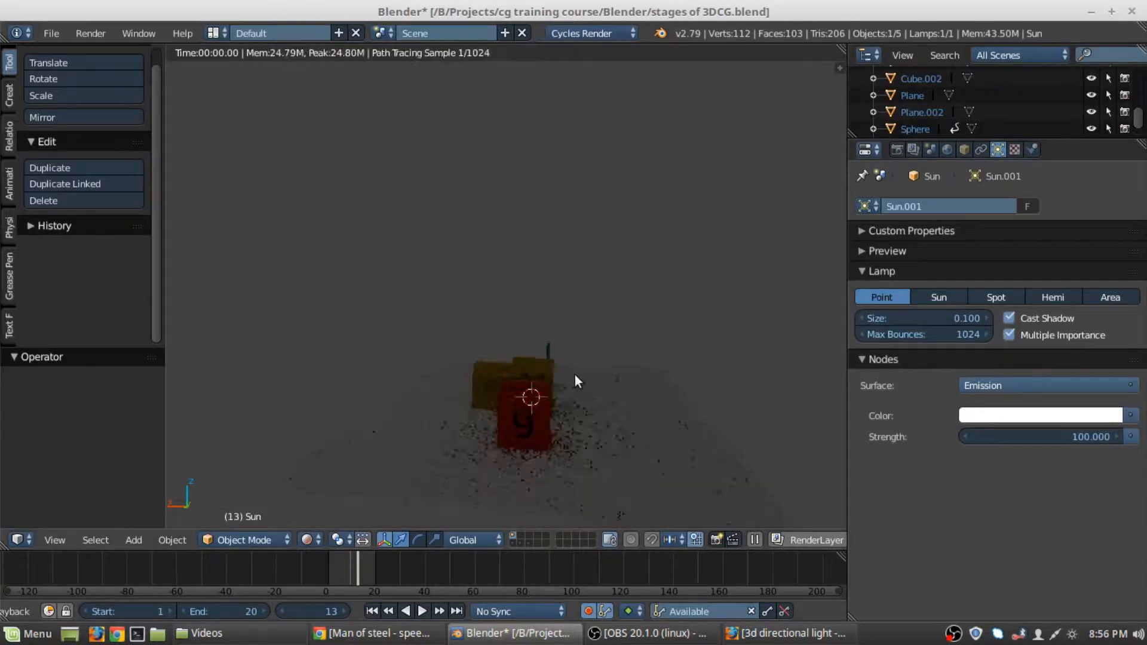
scroll(575, 359, "up", 1)
- Return to solid shading and lower the point lamp by about X -2.7, Y -0.4, Z -7.1 toward the objects
key("shift+z")
scroll(550, 311, "down", 1)
key("g")
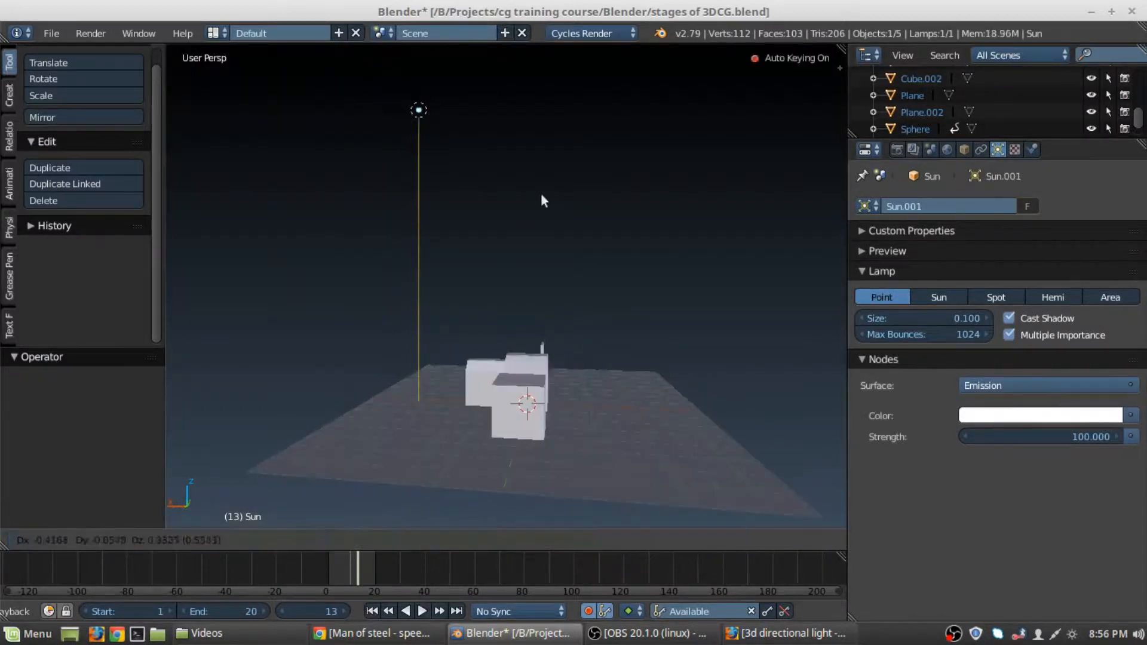
left_click(582, 346)
- Examine the lamp's placement around the objects, and preview the point light and chair shadows in rendered shading
scroll(581, 343, "up", 2)
middle_click_drag(524, 357, 494, 226, "shift")
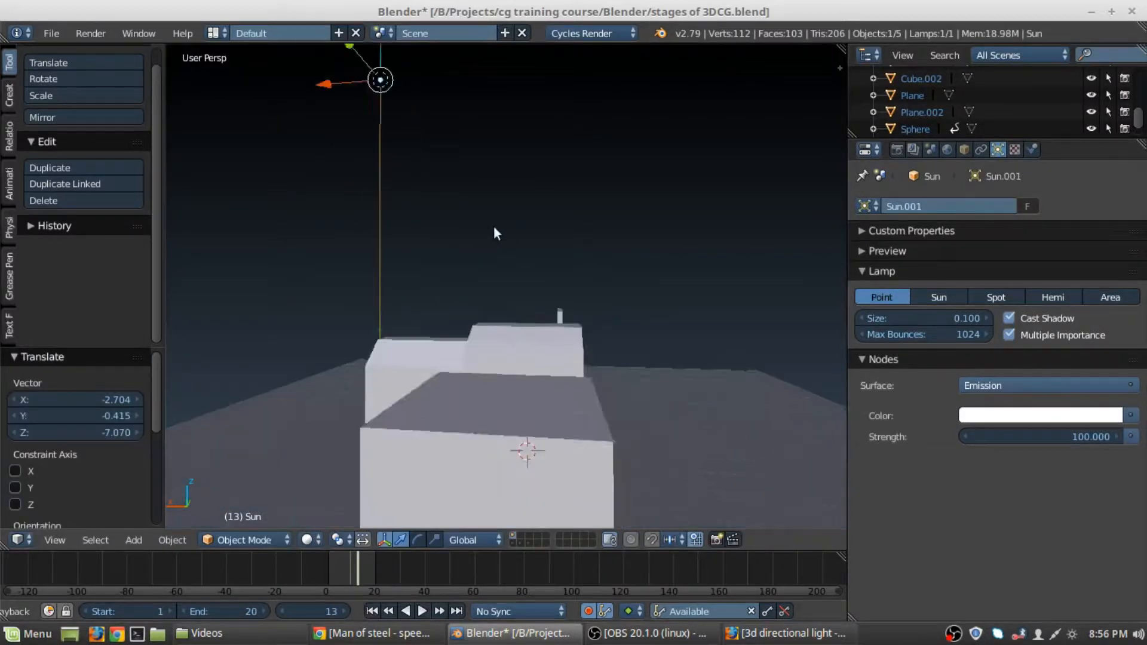
scroll(494, 226, "down", 3)
middle_click_drag(504, 296, 493, 313)
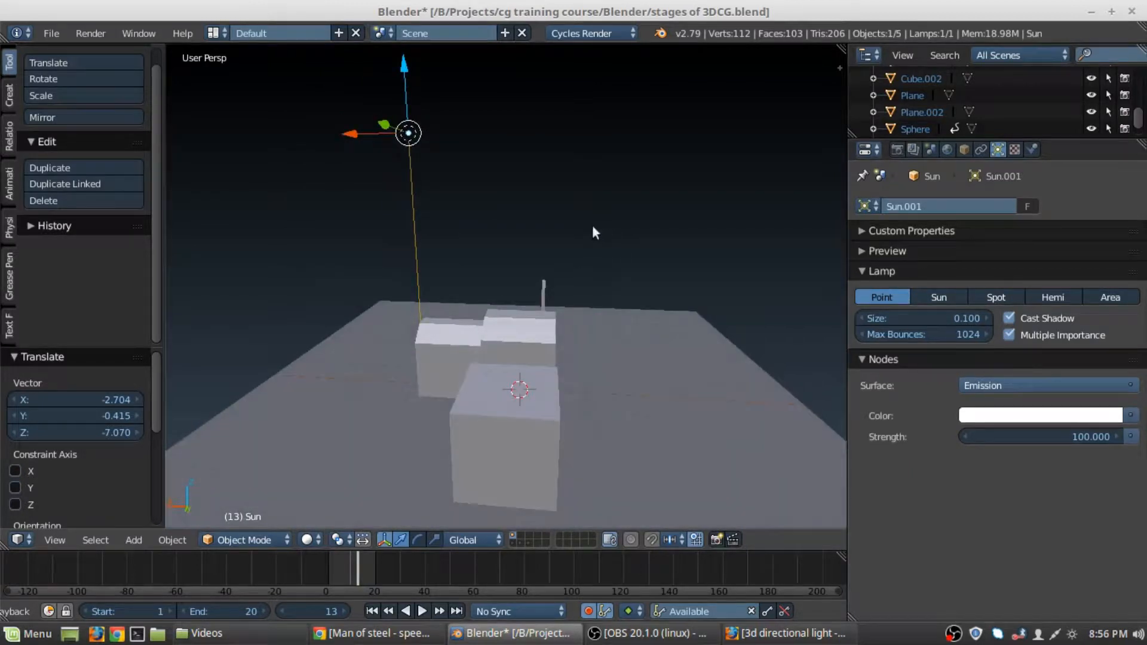
middle_click_drag(593, 231, 456, 266)
middle_click_drag(402, 213, 545, 281)
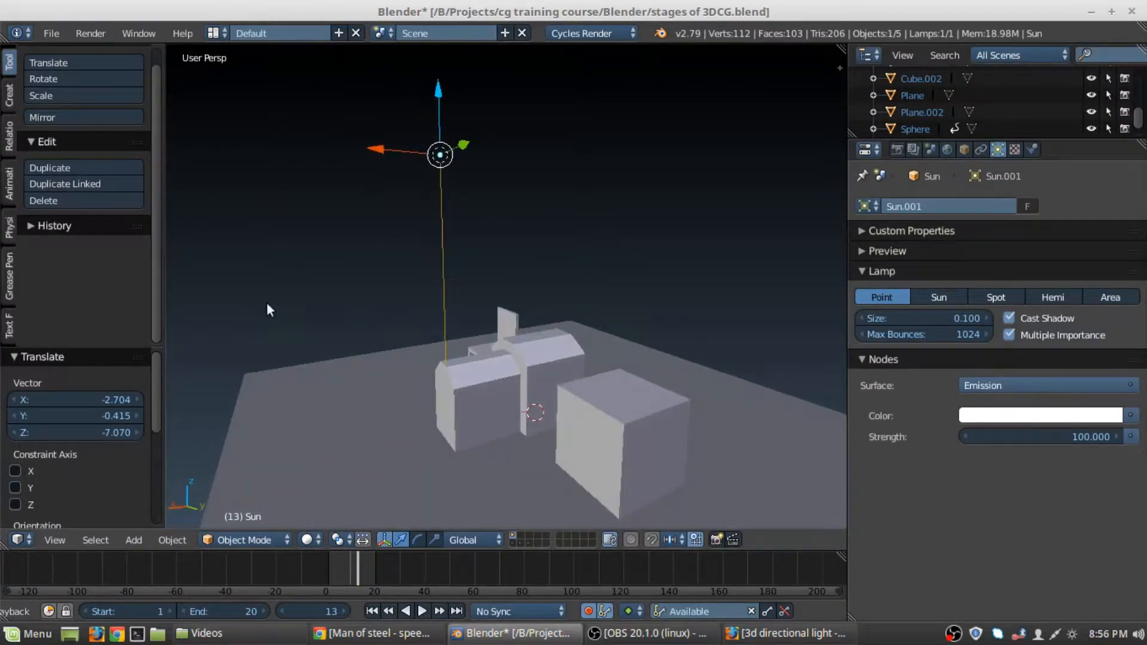
middle_click_drag(267, 306, 800, 338)
middle_click_drag(628, 386, 680, 358)
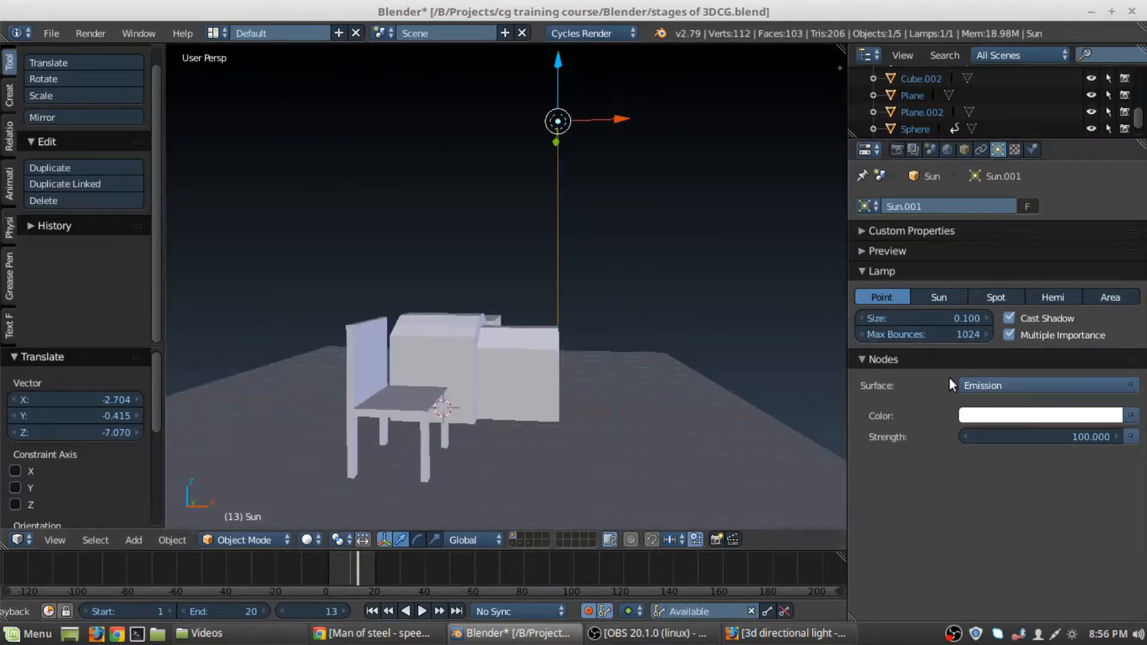
key("shift+z")
middle_click_drag(534, 298, 542, 328)
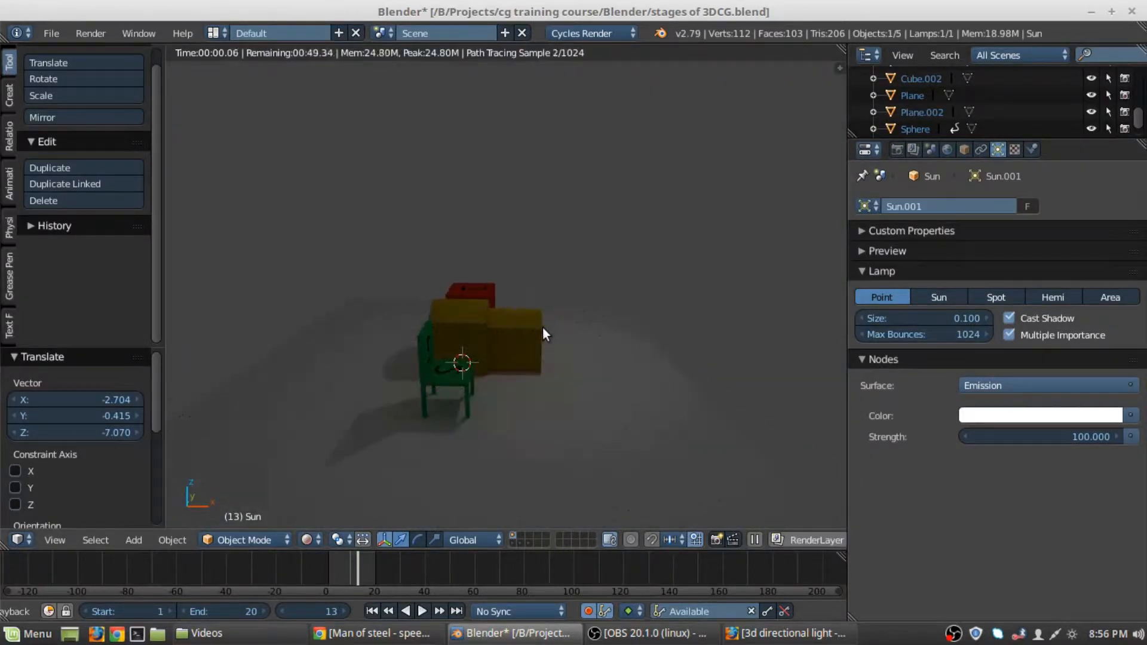
scroll(543, 327, "up", 1)
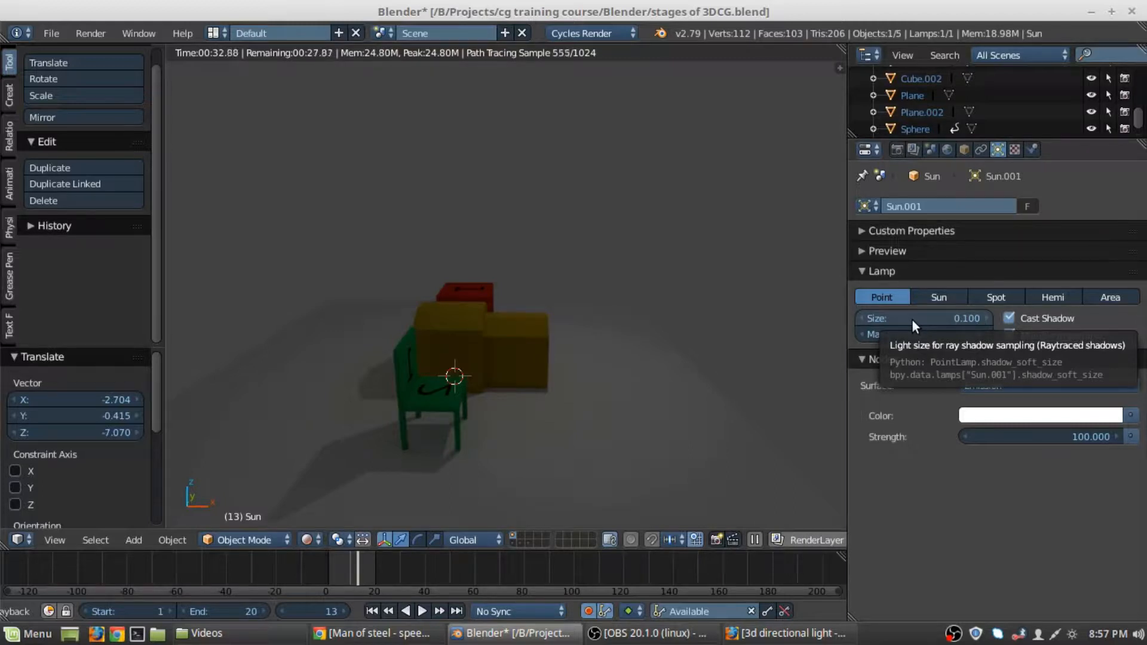
- Try a size of 1 for the point lamp and check the shadow softness around the objects in the rendered preview
left_click(859, 317)
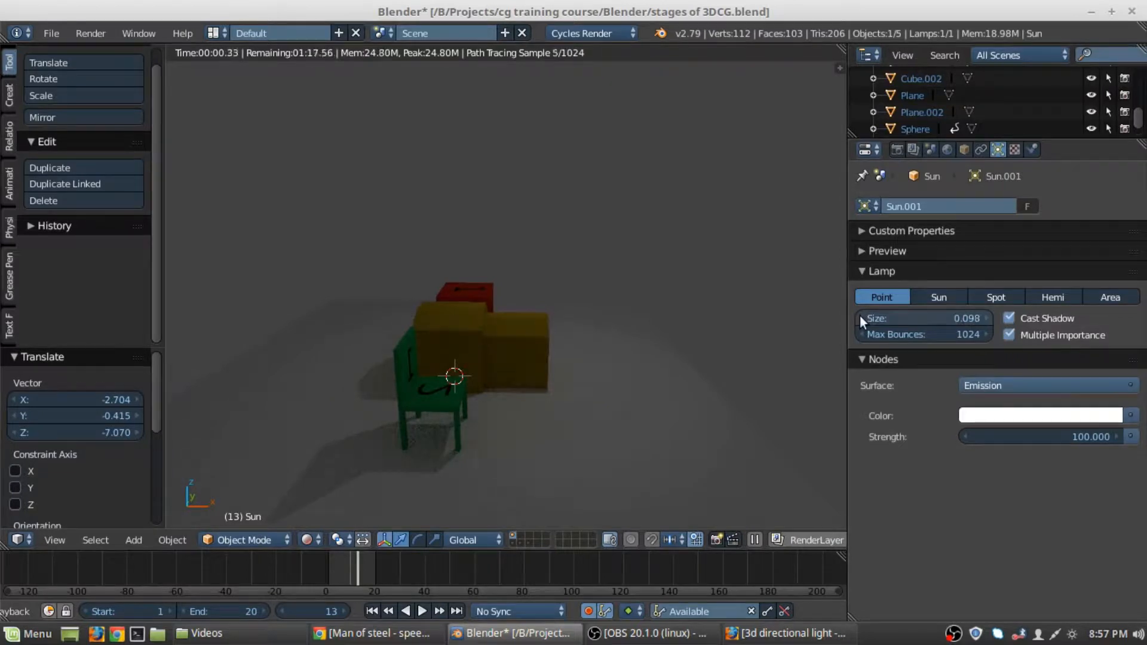
left_click(859, 316)
left_click(859, 317)
left_click_drag(884, 317, 986, 317)
left_click(890, 313)
type("1")
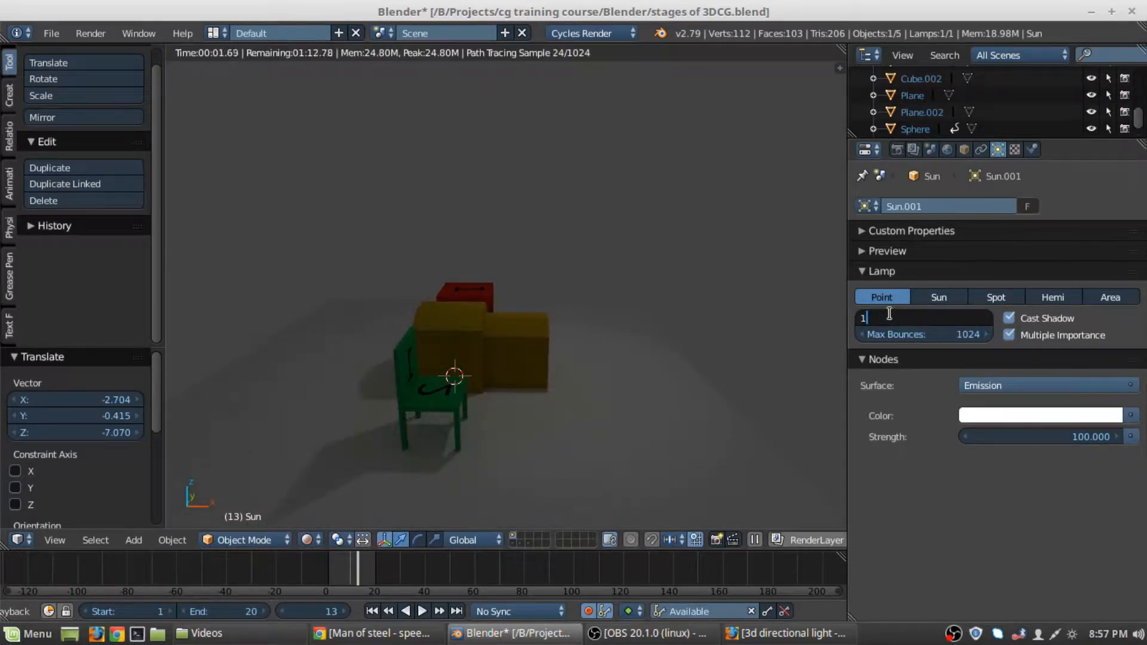
key("Return")
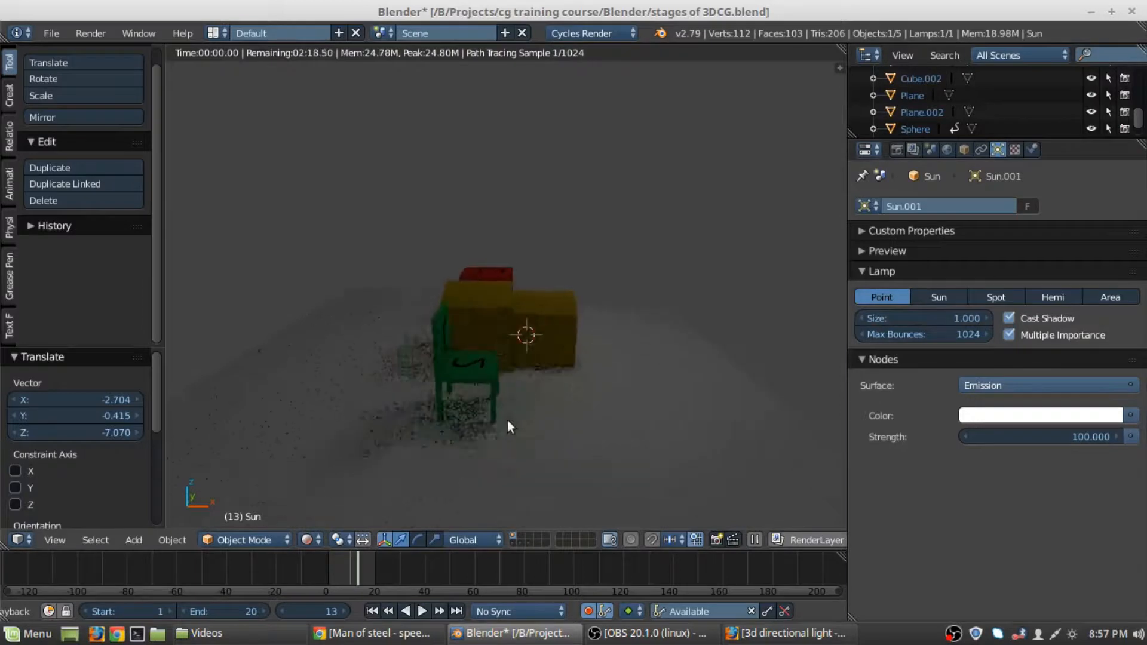
middle_click_drag(511, 396, 550, 353)
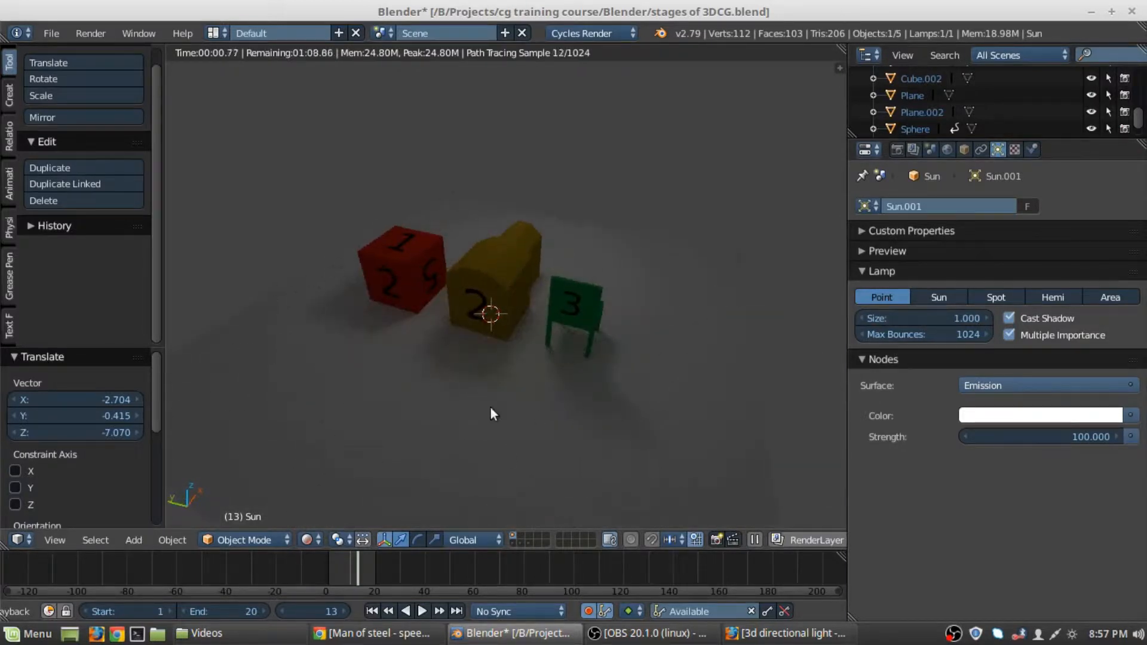
middle_click_drag(615, 419, 566, 377)
- Undo the point lamp's size changes and check the chair and block shadows again
key("ctrl+z")
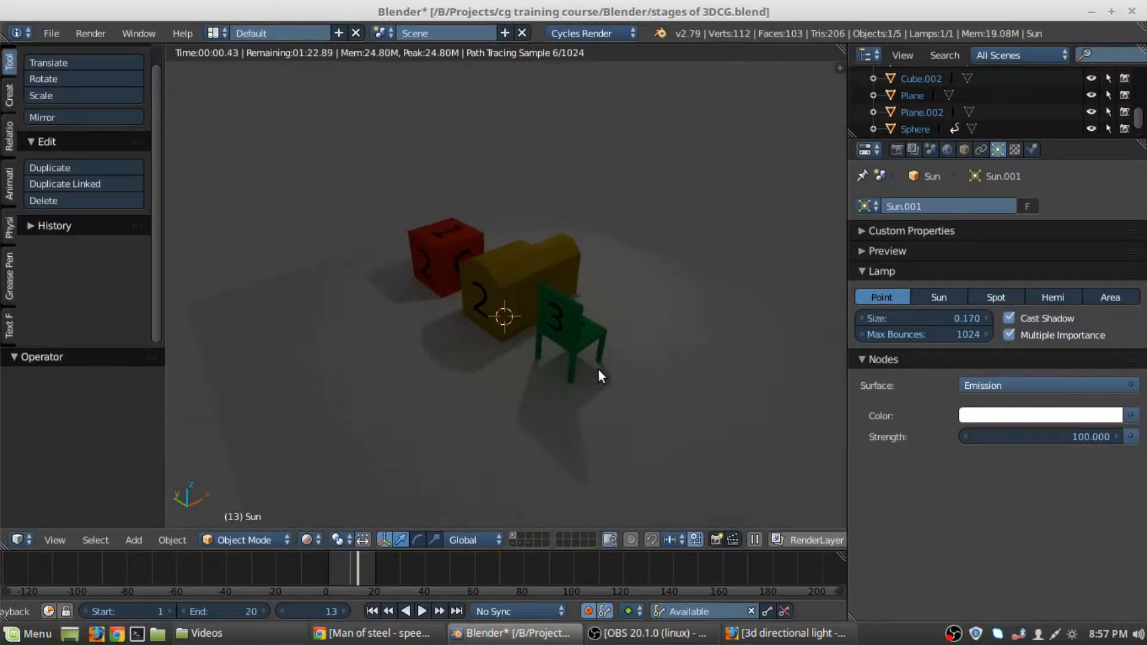
key("ctrl+z")
key("ctrl+z")
key("ctrl+z")
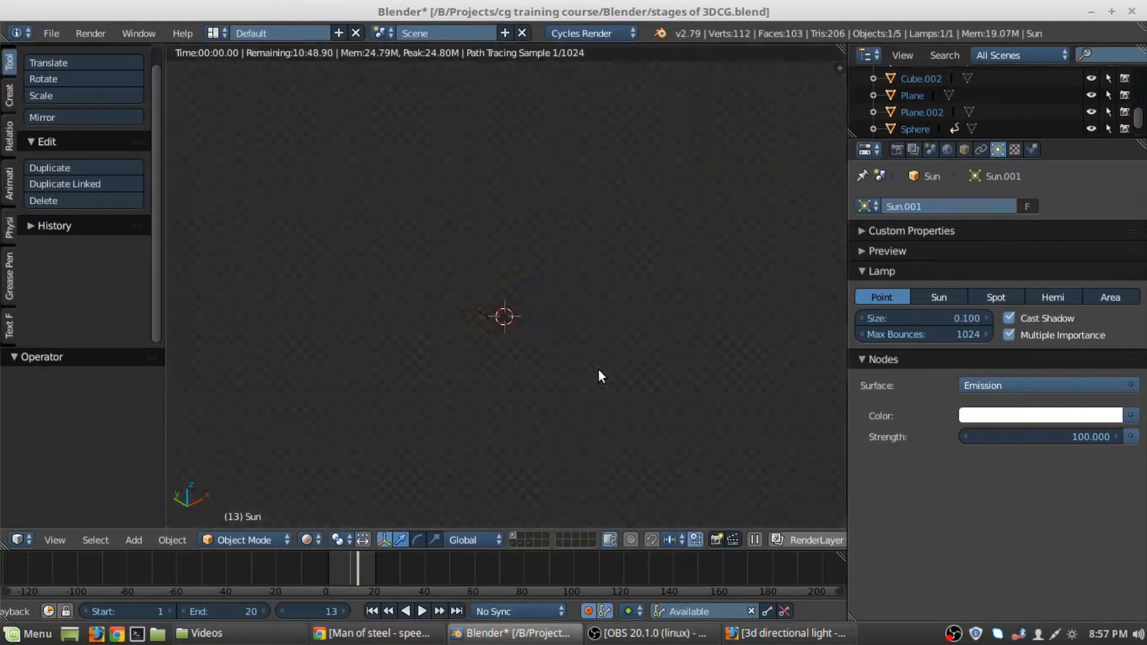
middle_click_drag(621, 350, 514, 369)
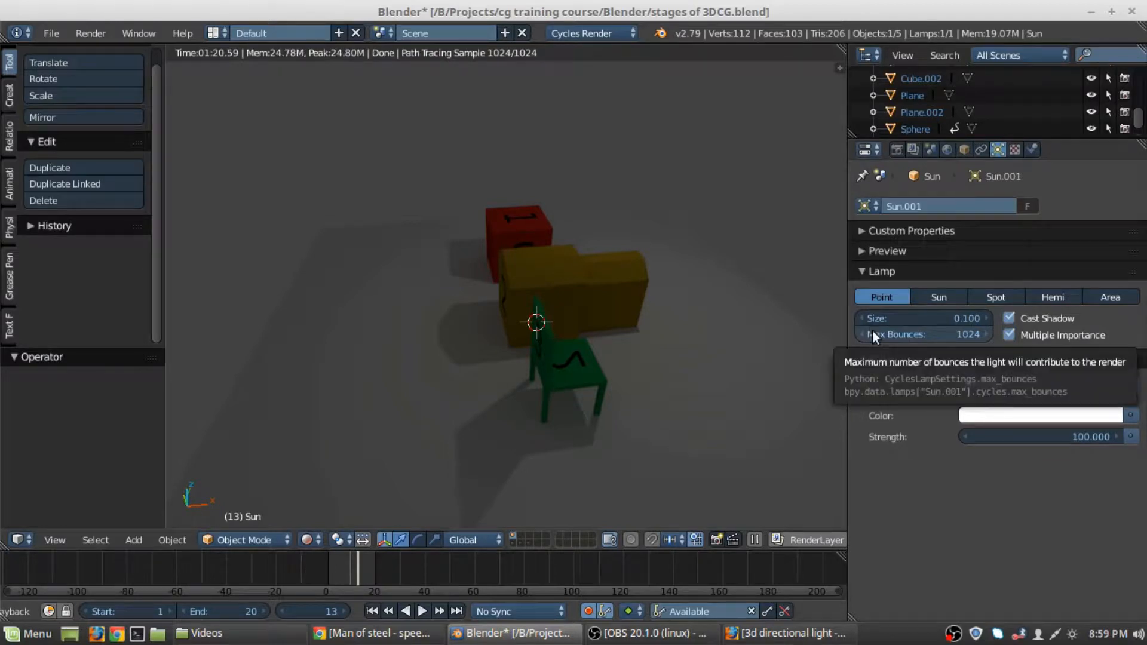
- Disable shadow casting for the point lamp and inspect the objects from several sides
left_click(1008, 321)
middle_click_drag(494, 315, 526, 349)
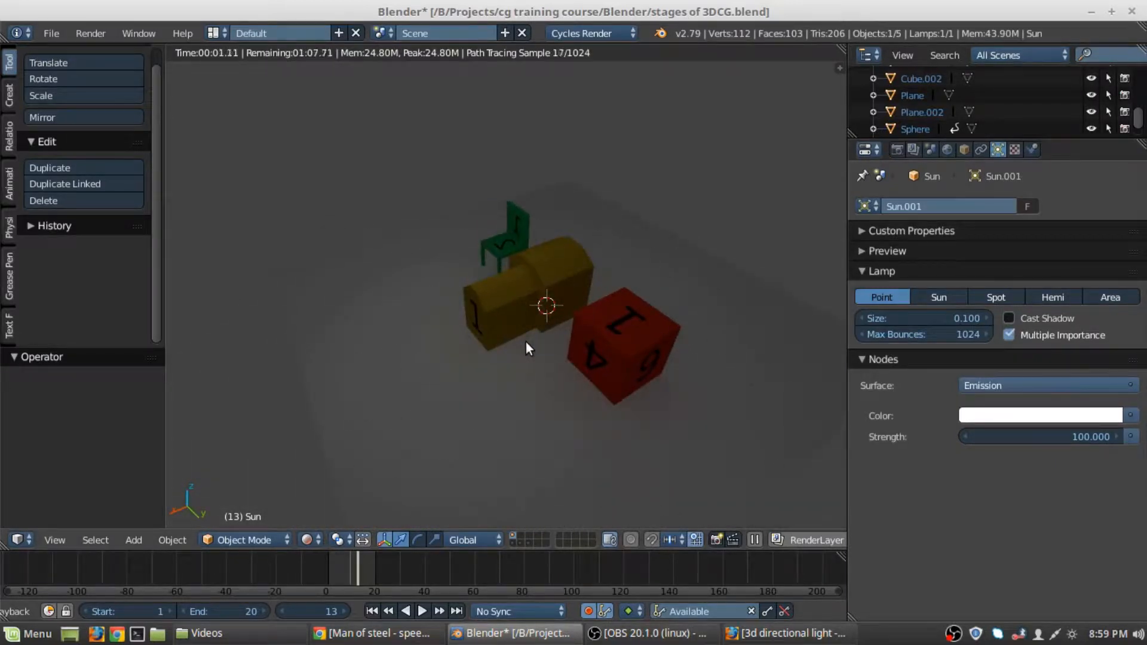
middle_click_drag(374, 175, 468, 199)
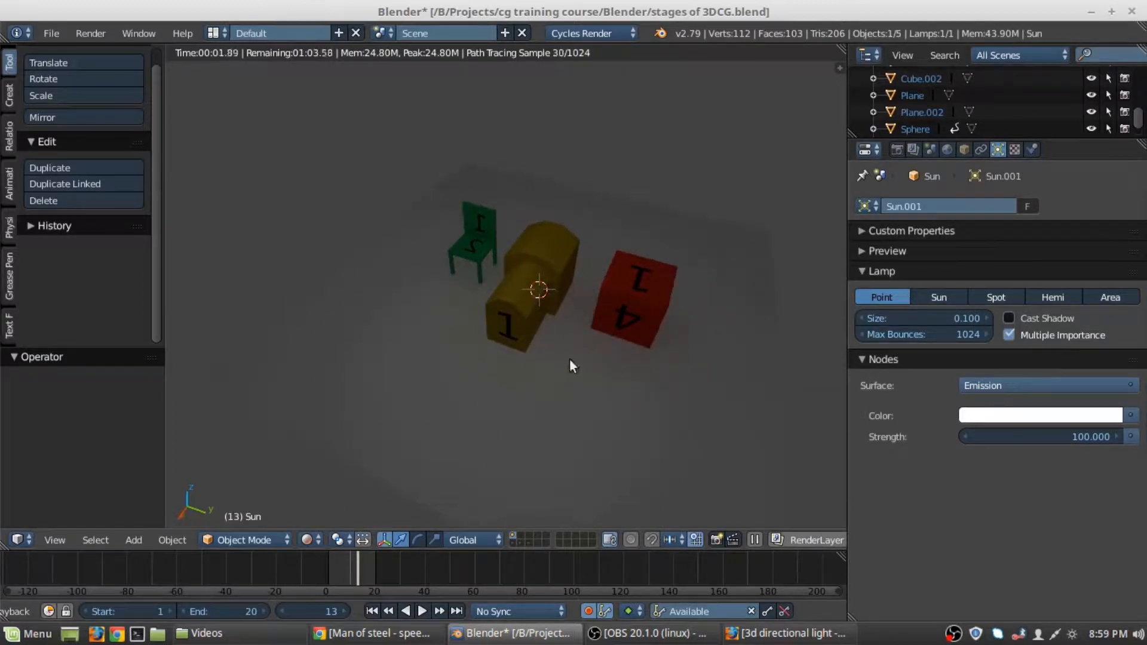
middle_click_drag(570, 364, 631, 363)
- Toggle the point lamp's shadow casting to compare both renders, leaving Cast Shadow enabled
left_click(1008, 317)
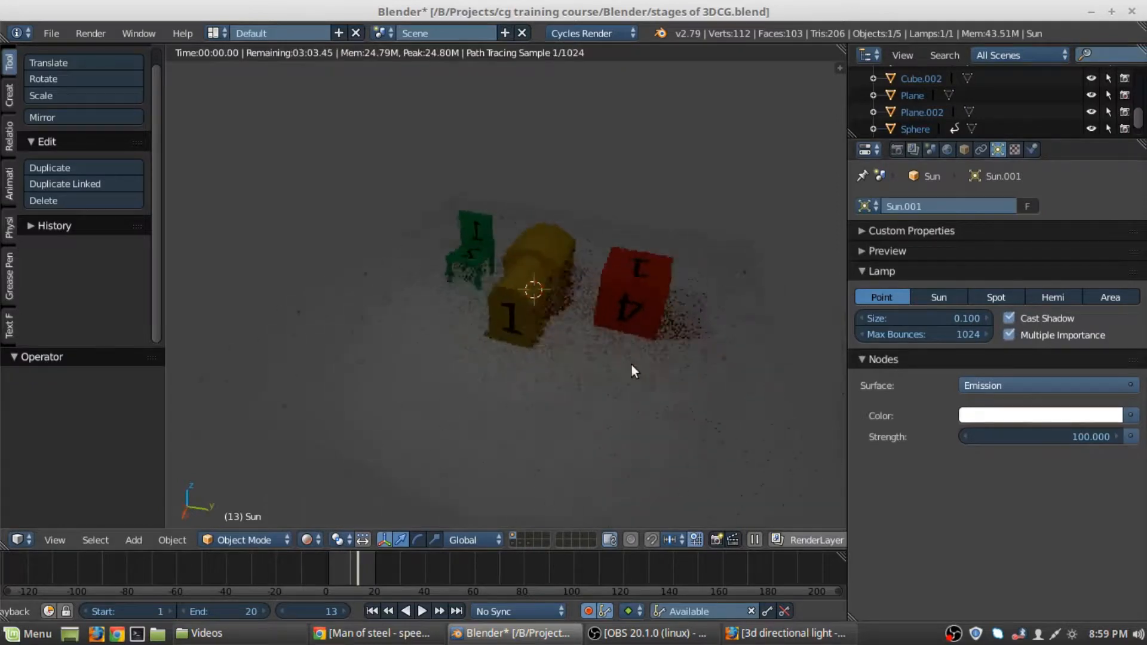
left_click(1009, 314)
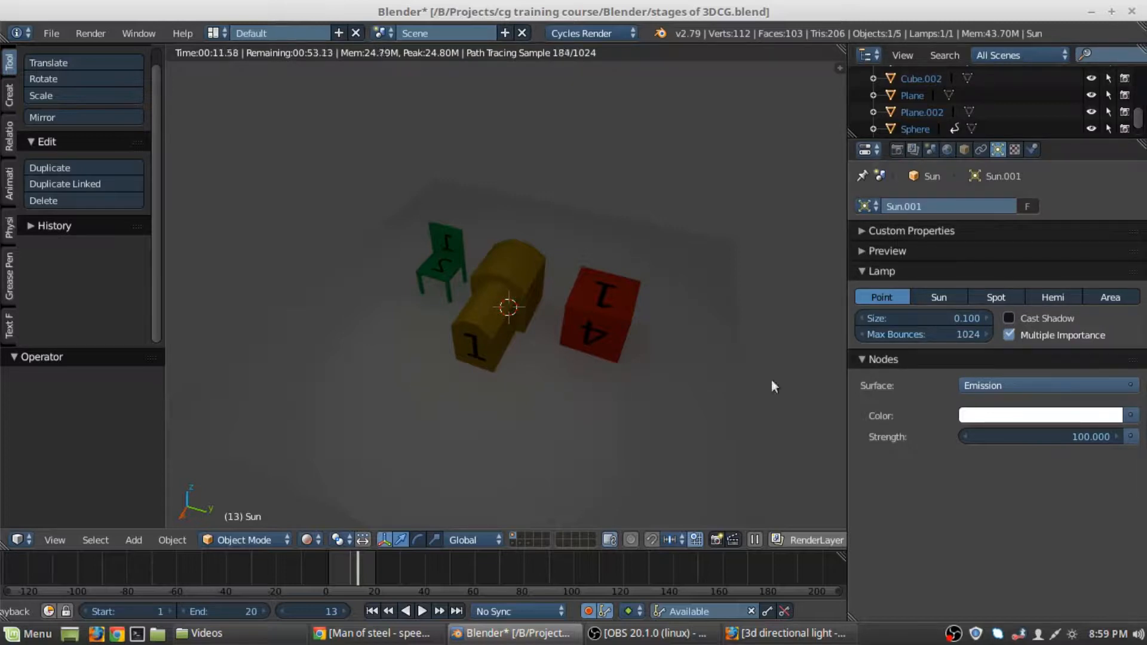
left_click(1009, 318)
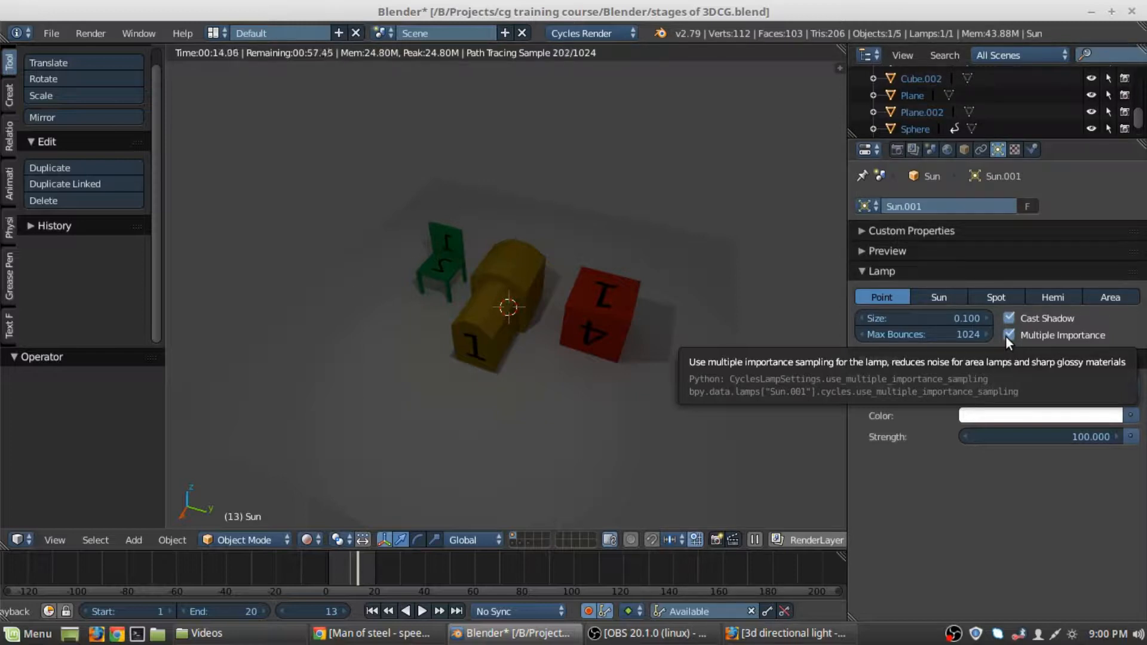
- Try the lamp without Multiple Importance, look through the render sampling settings, and enable Multiple Importance again
left_click(1008, 335)
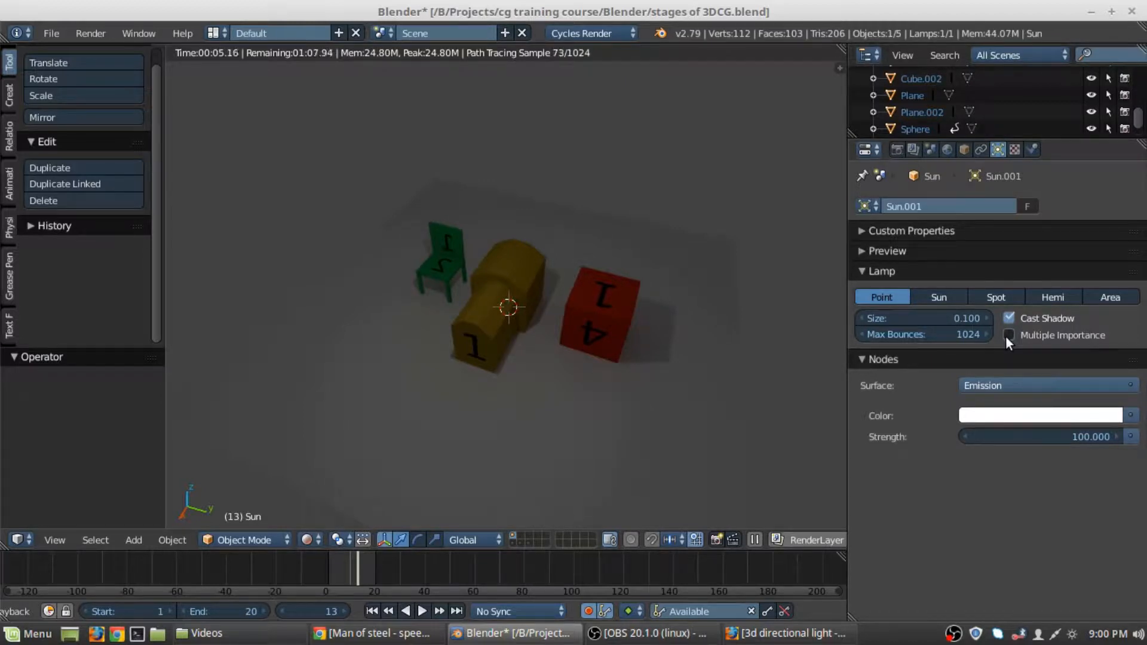
left_click(901, 149)
scroll(1063, 442, "down", 5)
scroll(1064, 442, "down", 4)
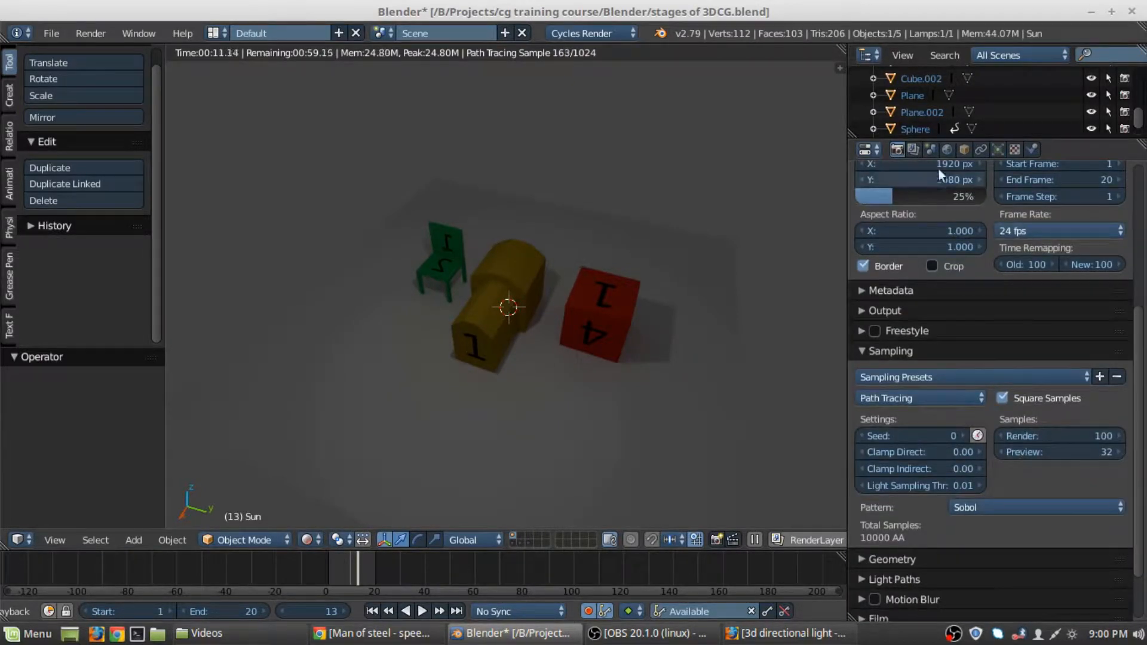
left_click(996, 149)
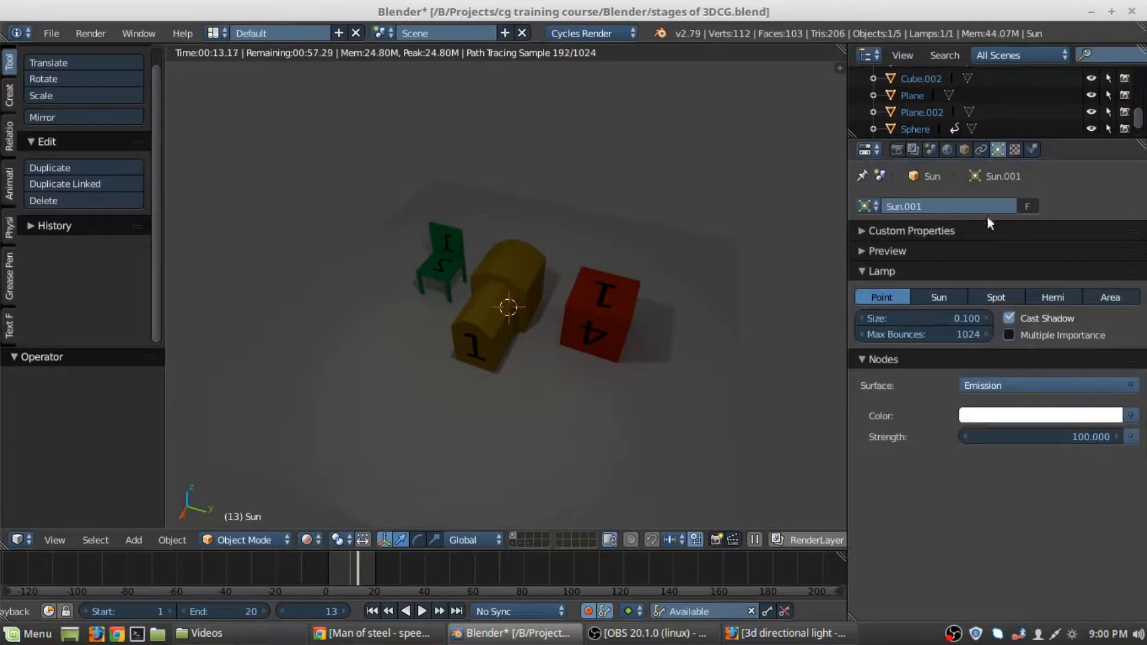
left_click(1012, 334)
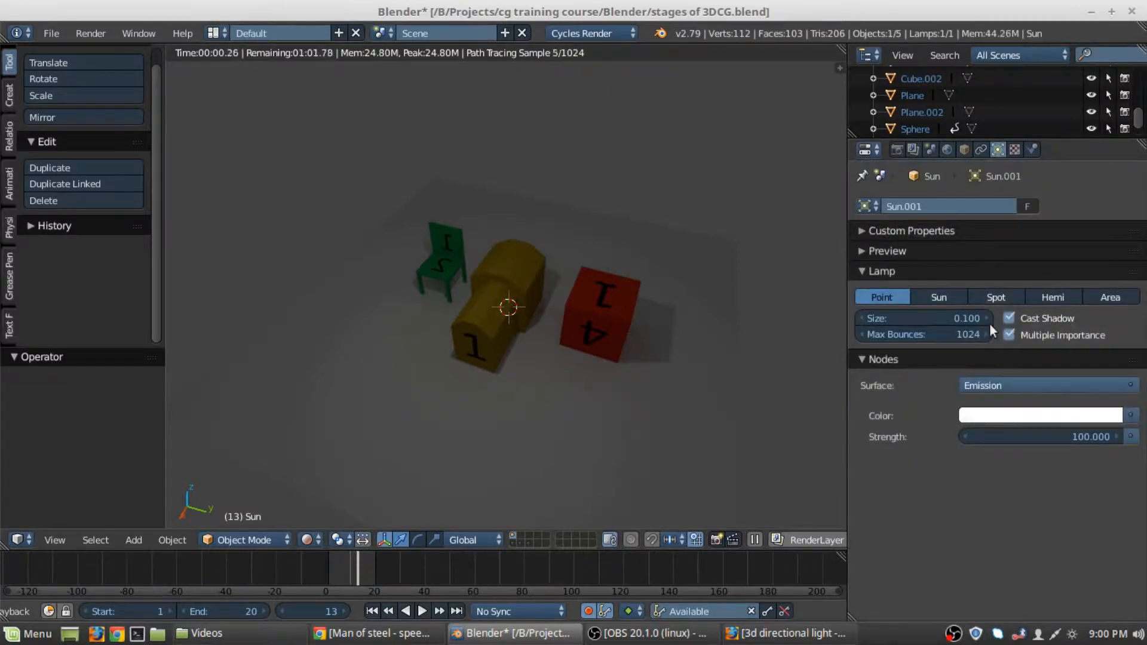
- Show the lamp preview, compare the Sun, Spot, Hemi and Area lamp types, and return the lamp to Point
left_click(915, 249)
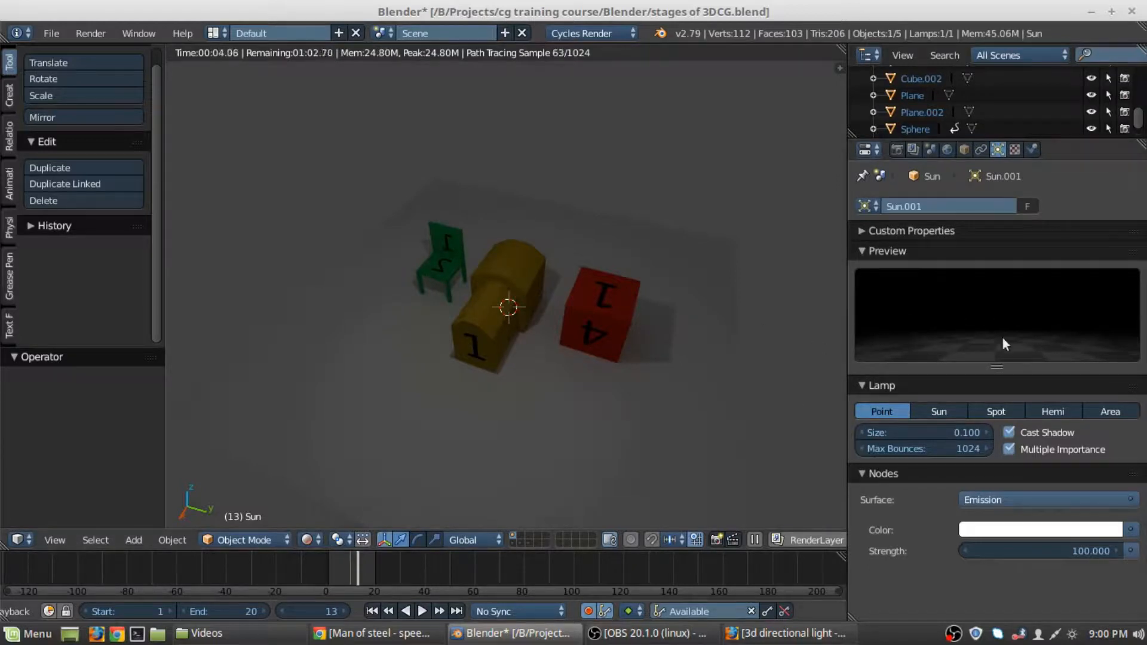
left_click(955, 412)
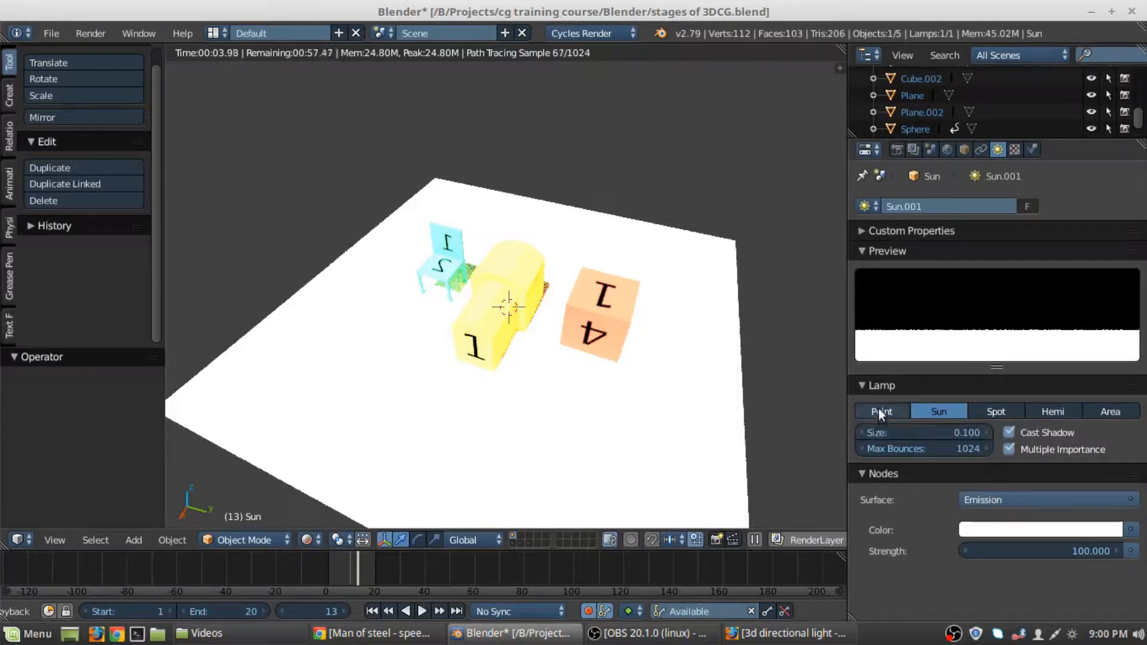
left_click(1008, 405)
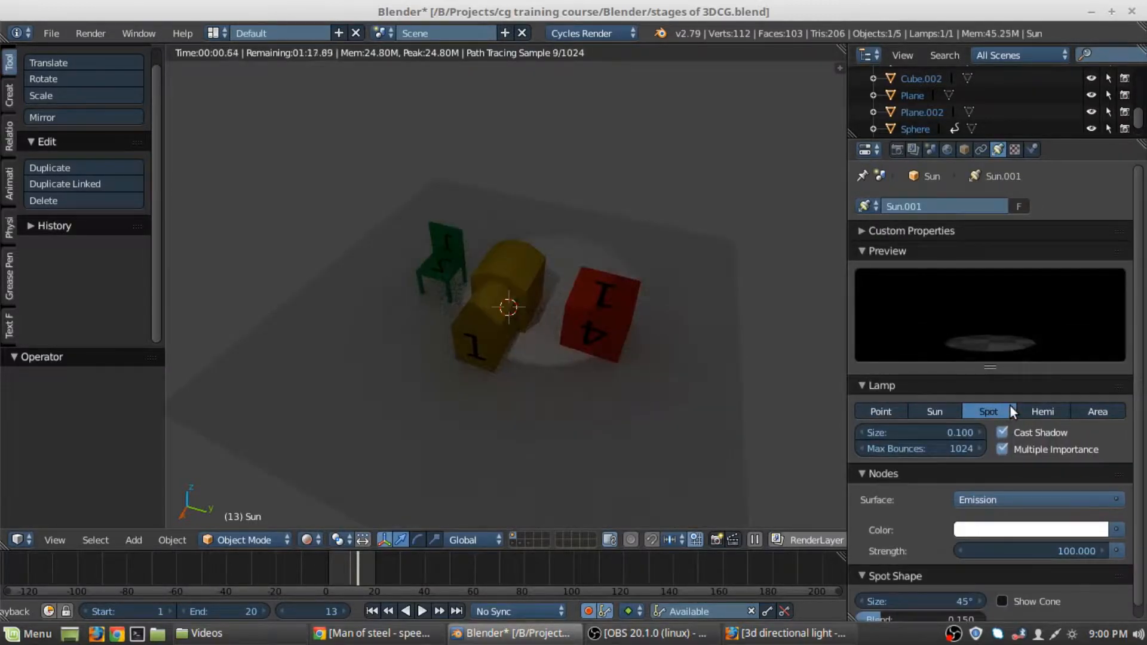
left_click(1040, 410)
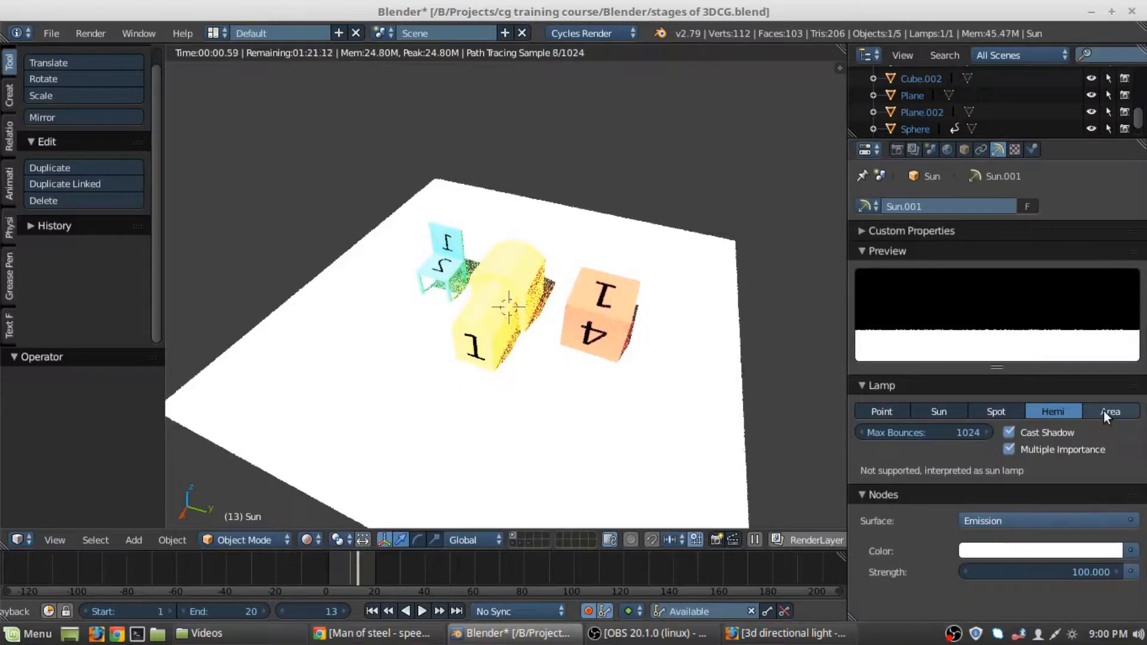
left_click(1103, 411)
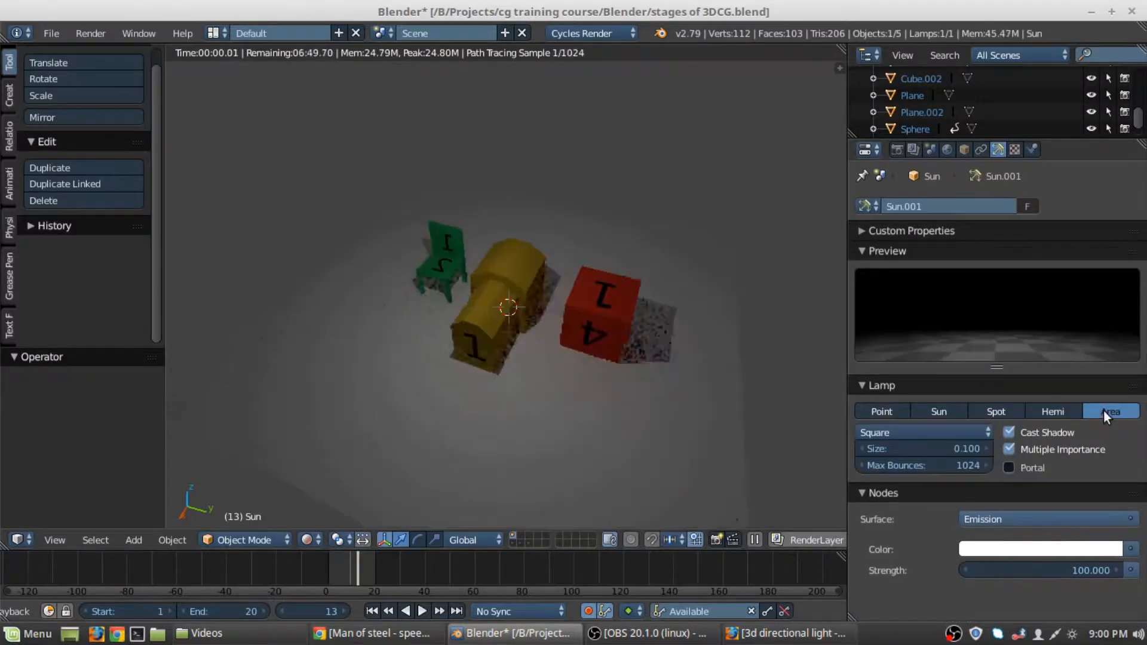
left_click(878, 406)
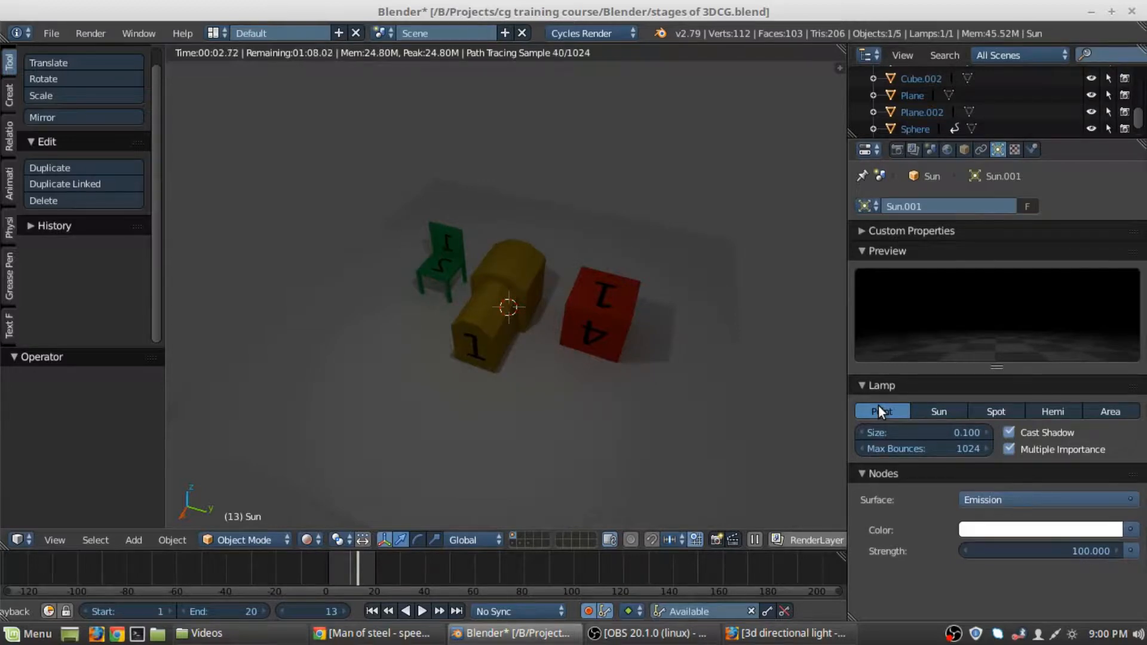
- Return to solid shading, change the lamp to the Sun type and set its strength to 1
left_click(898, 231)
left_click(899, 226)
key("shift+z")
left_click(941, 412)
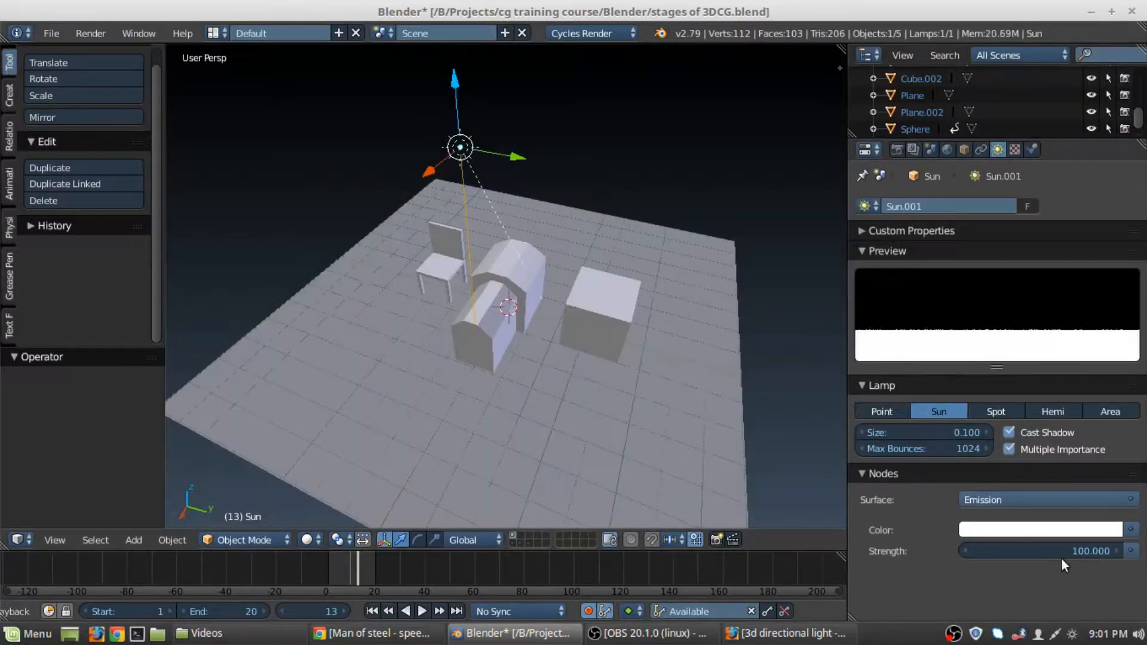
left_click(1062, 553)
type("1")
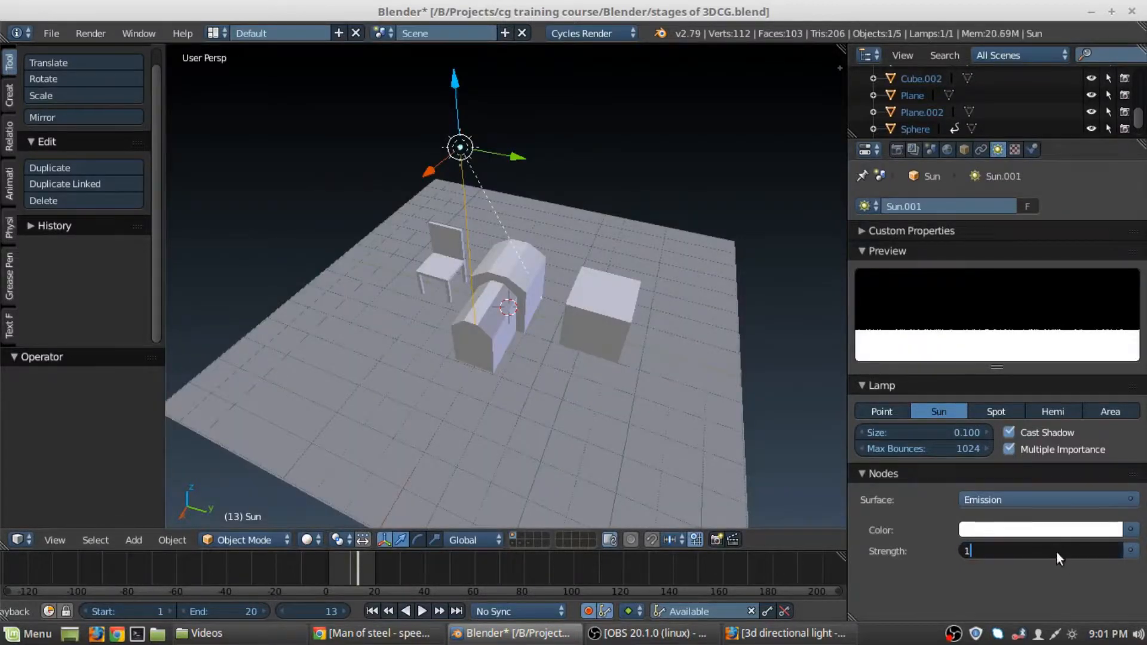
key("Return")
- Preview the sun lamp in rendered shading and examine the edges of the chair, block and cube shadows up close
mouse_move(467, 282)
middle_mouse_down()
mouse_move(558, 293)
mouse_move(442, 284)
middle_mouse_up()
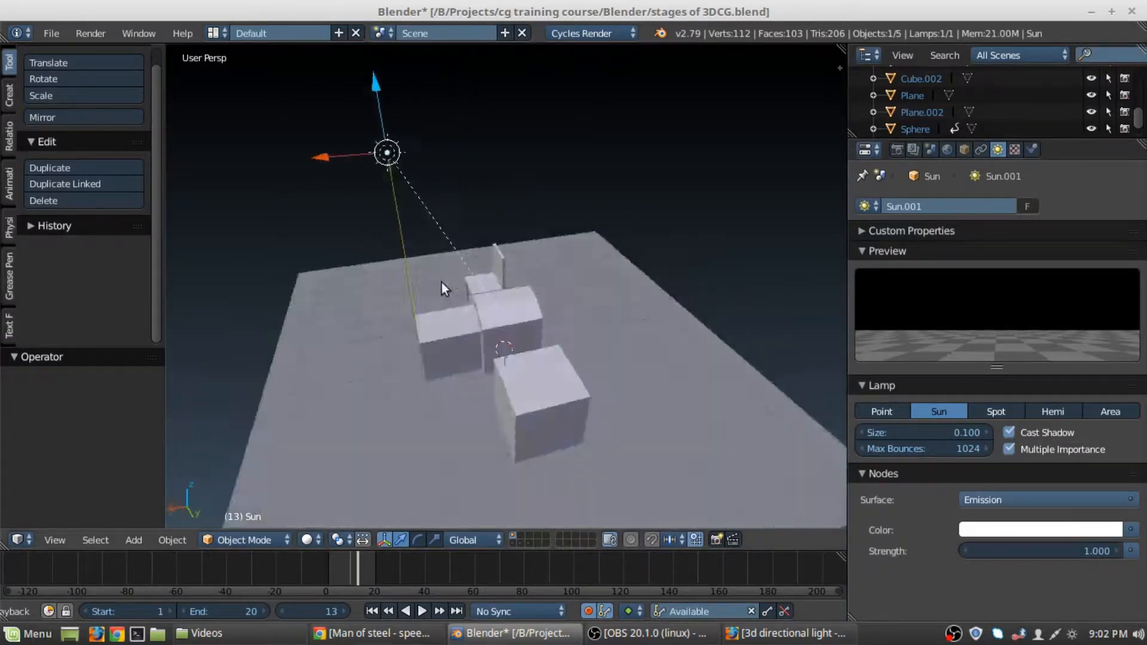
key("shift+z")
middle_click_drag(543, 364, 360, 372)
middle_click_drag(629, 410, 558, 368)
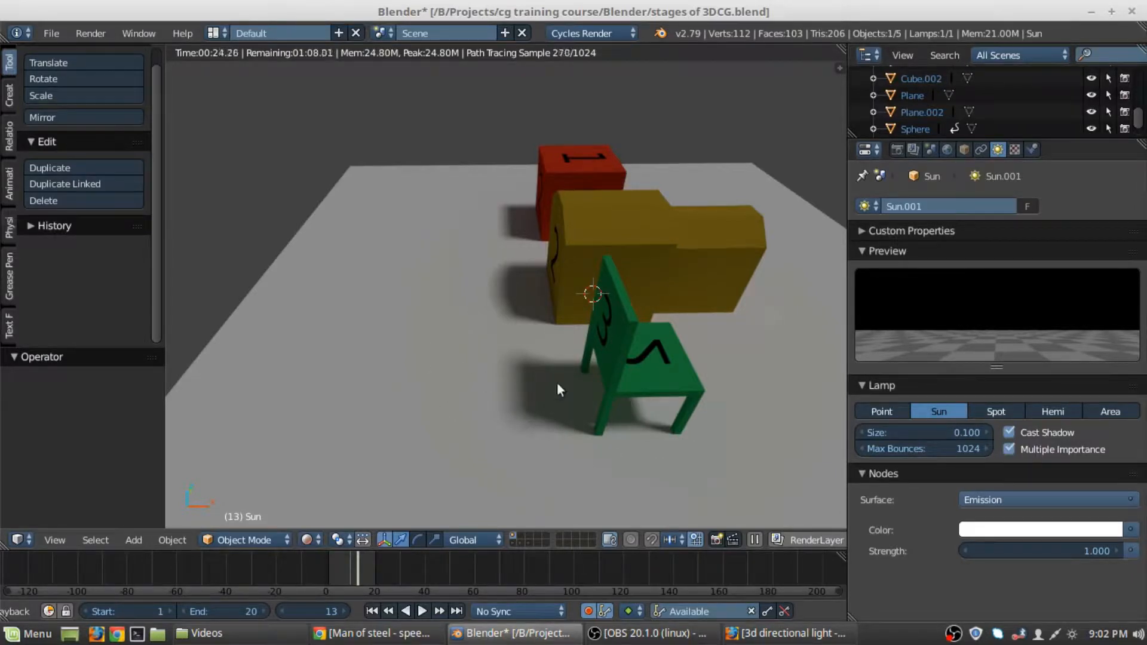
scroll(561, 370, "up", 2)
middle_click_drag(557, 382, 540, 364, "shift")
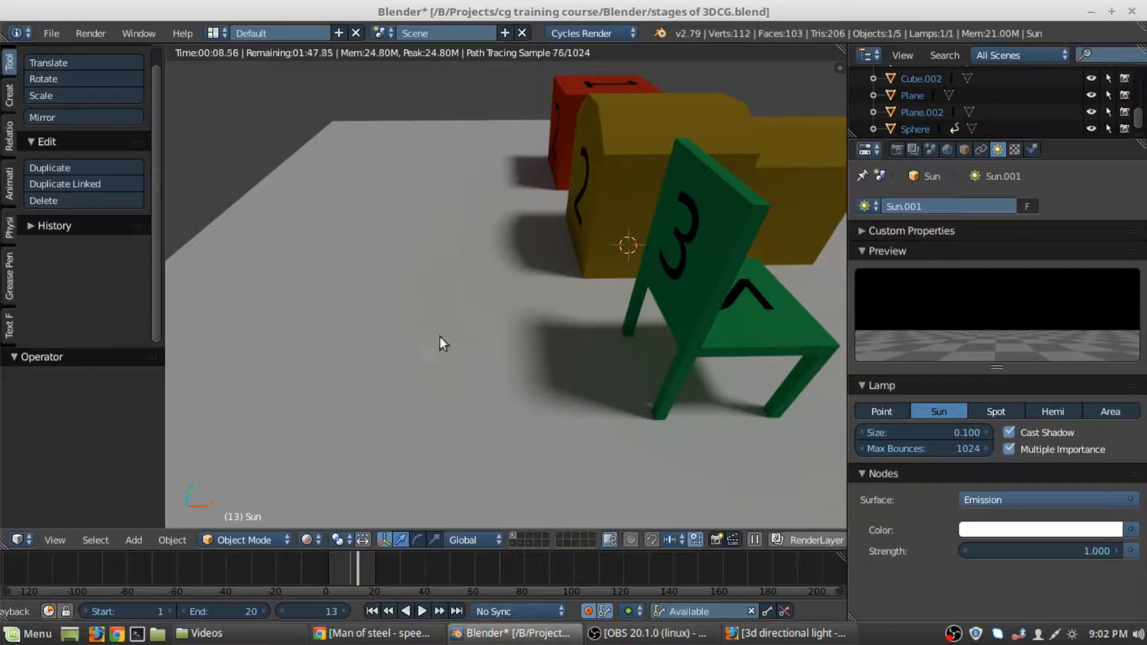
middle_click_drag(440, 337, 362, 387)
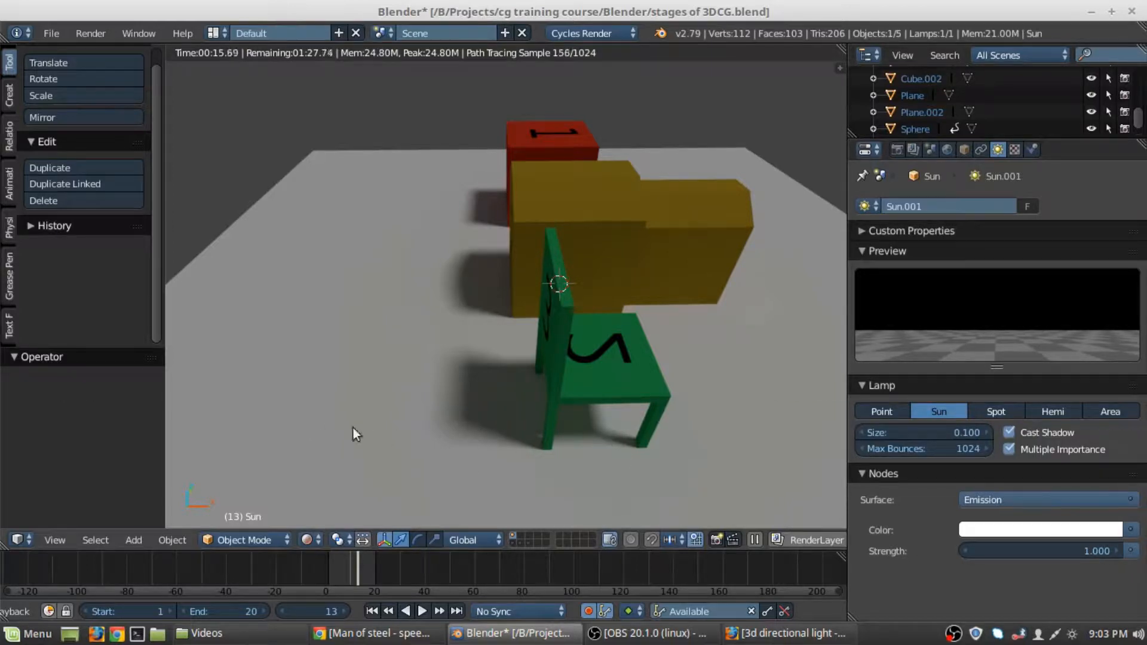
- Set the sun lamp's size to 0.01
left_click(909, 437)
key("BackSpace")
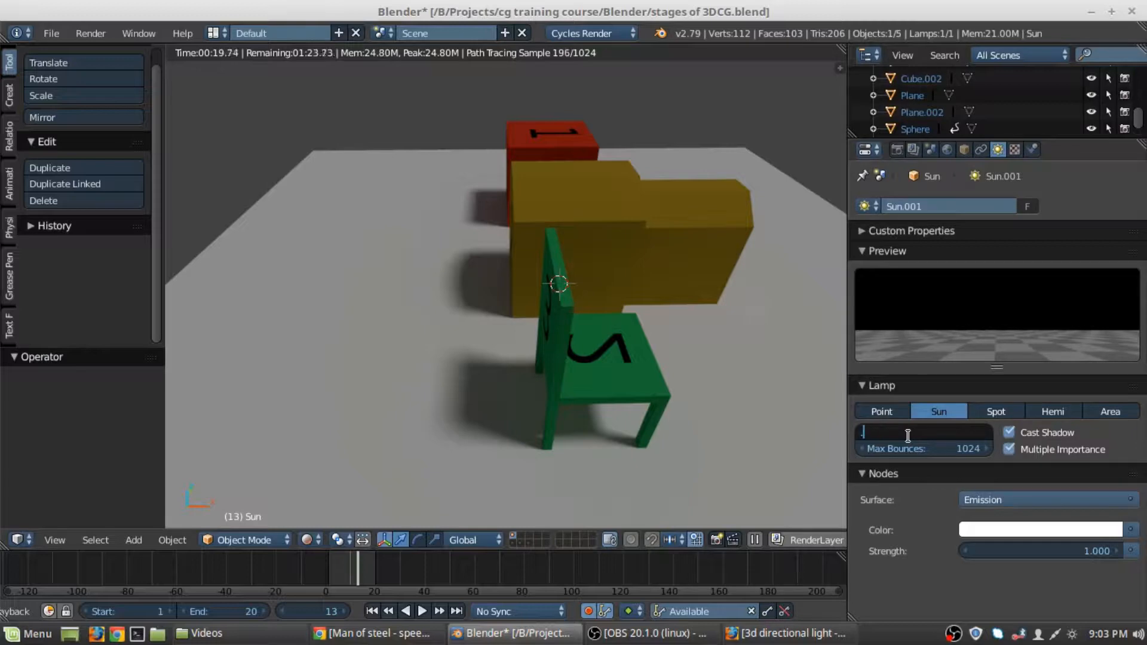
type(".01")
key("Return")
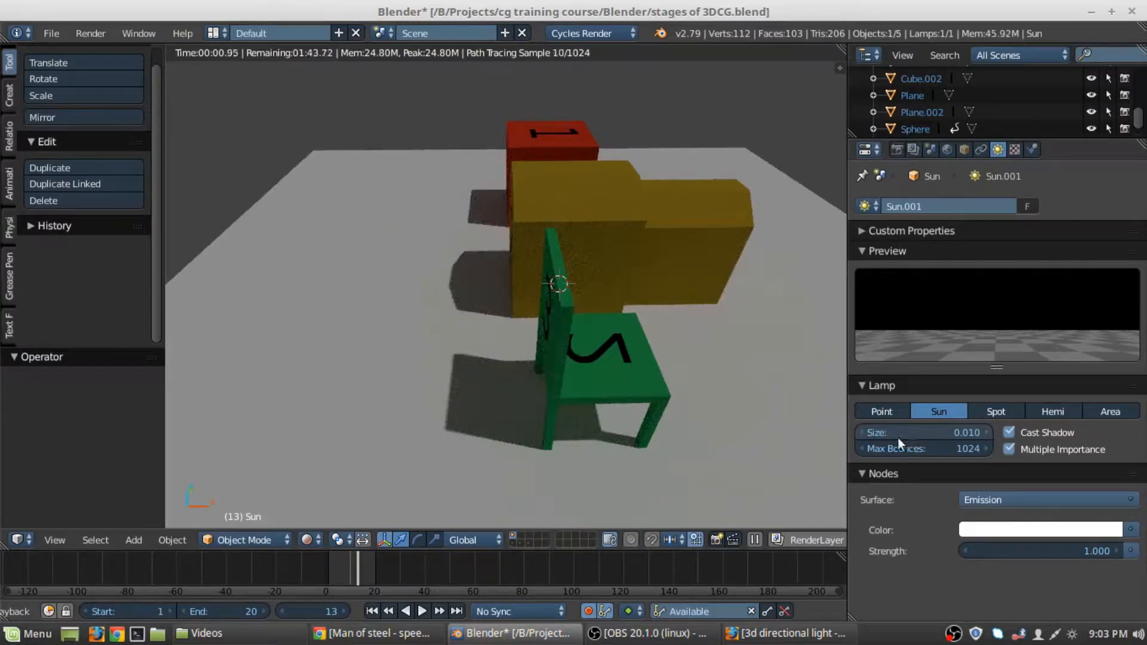
- Examine the sun shadows from both sides of the objects, undoing and redoing the size change to compare shadow edges
middle_click_drag(429, 301, 478, 323)
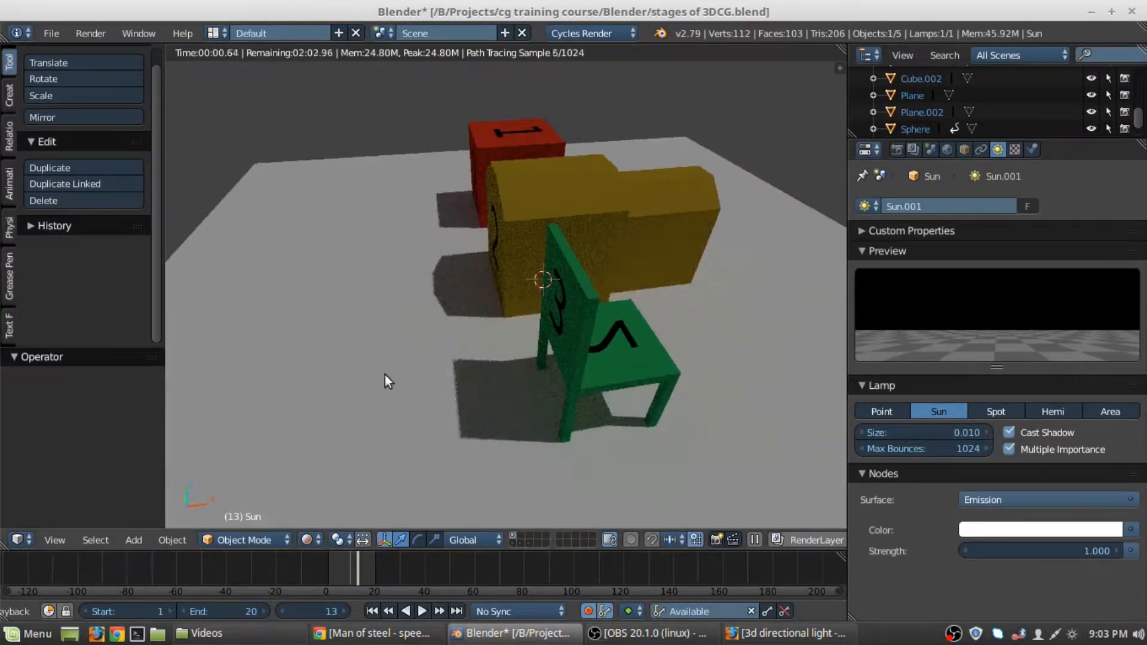
middle_click_drag(385, 376, 323, 309)
middle_click_drag(264, 260, 520, 272)
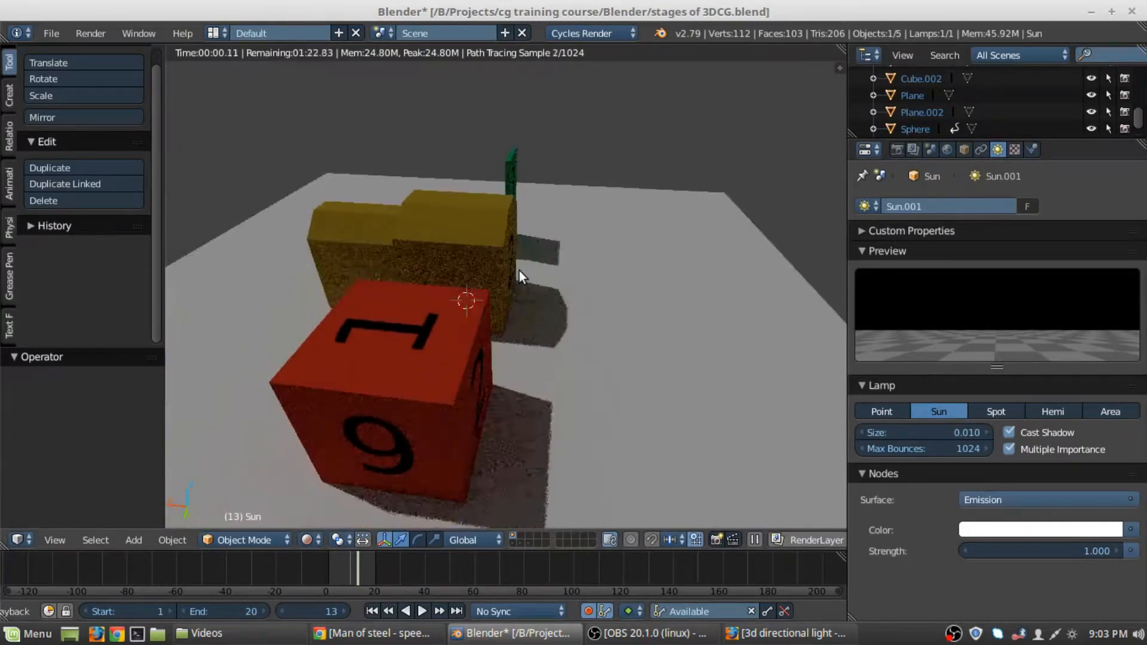
middle_click_drag(615, 273, 414, 313)
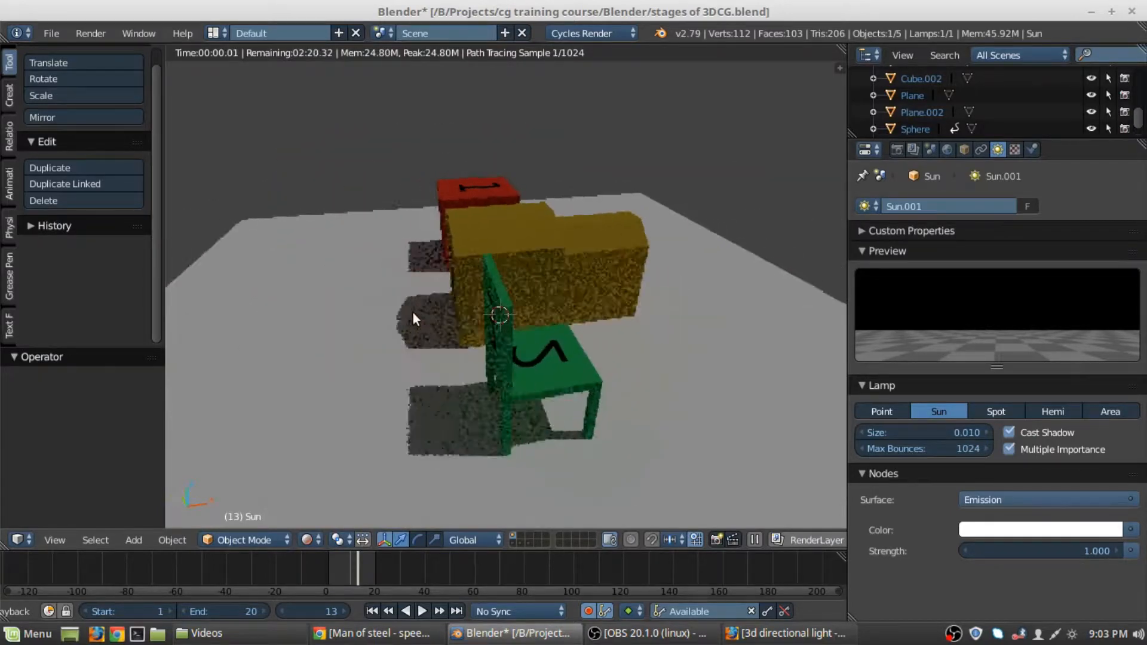
scroll(486, 367, "up", 1)
key("ctrl+z")
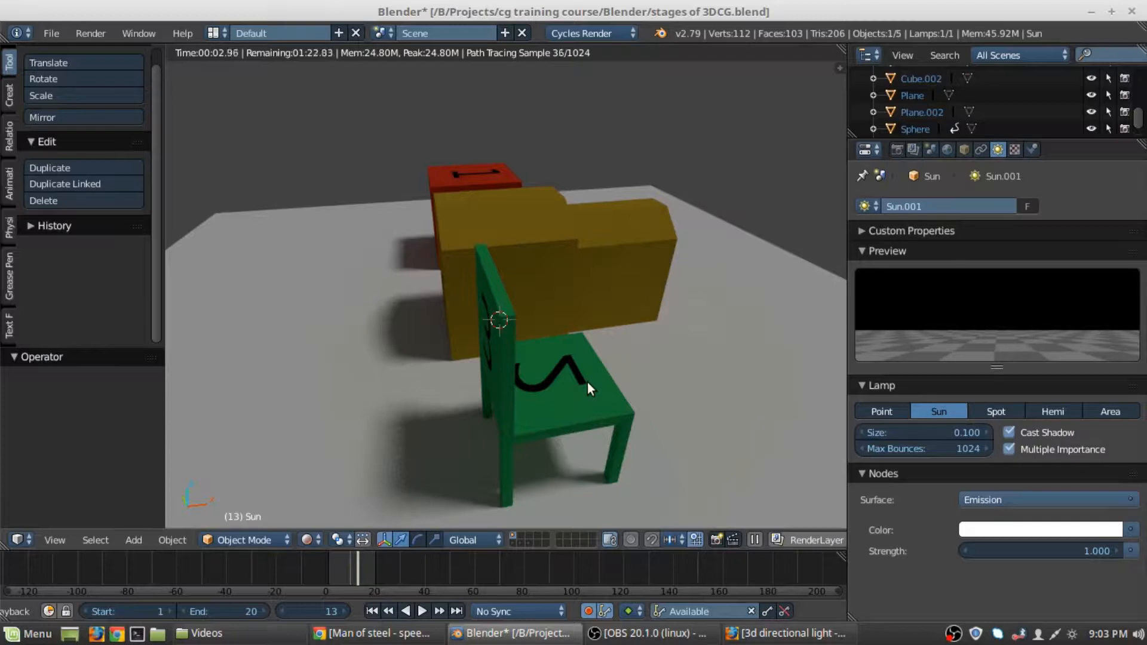
key("ctrl+shift+z")
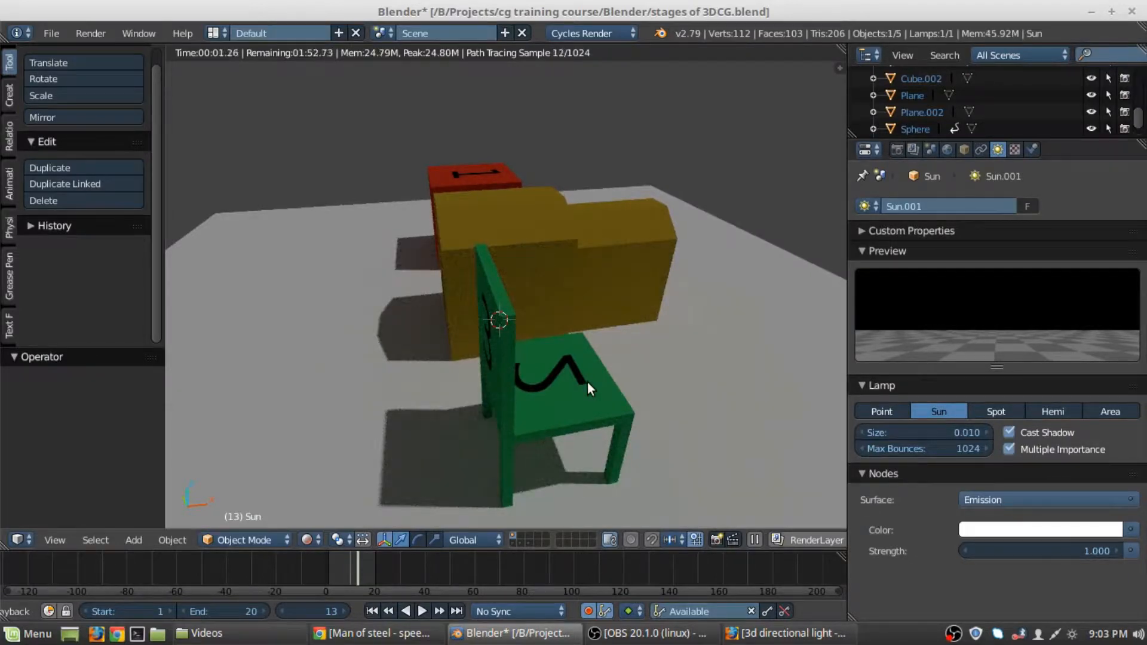
- Undo and redo the sun size change, comparing the shadow edges from behind the chair, block and cube
key("ctrl+z")
key("ctrl+shift+z")
middle_click_drag(439, 342, 394, 287)
scroll(386, 292, "up", 2)
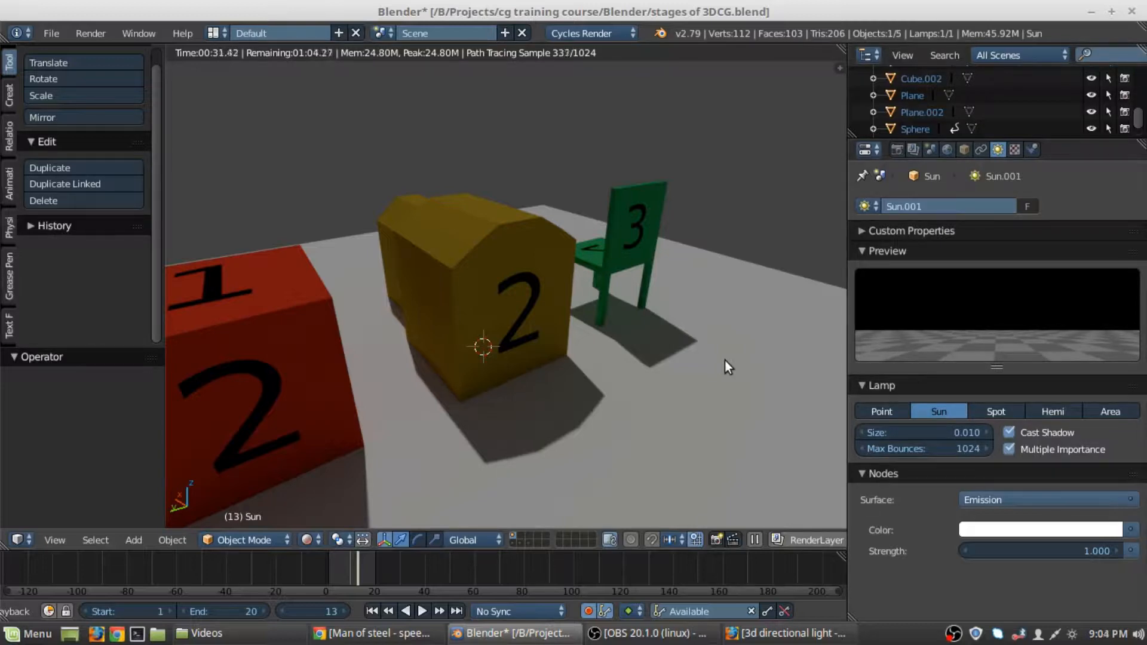
scroll(725, 360, "down", 4)
middle_click_drag(657, 364, 636, 306)
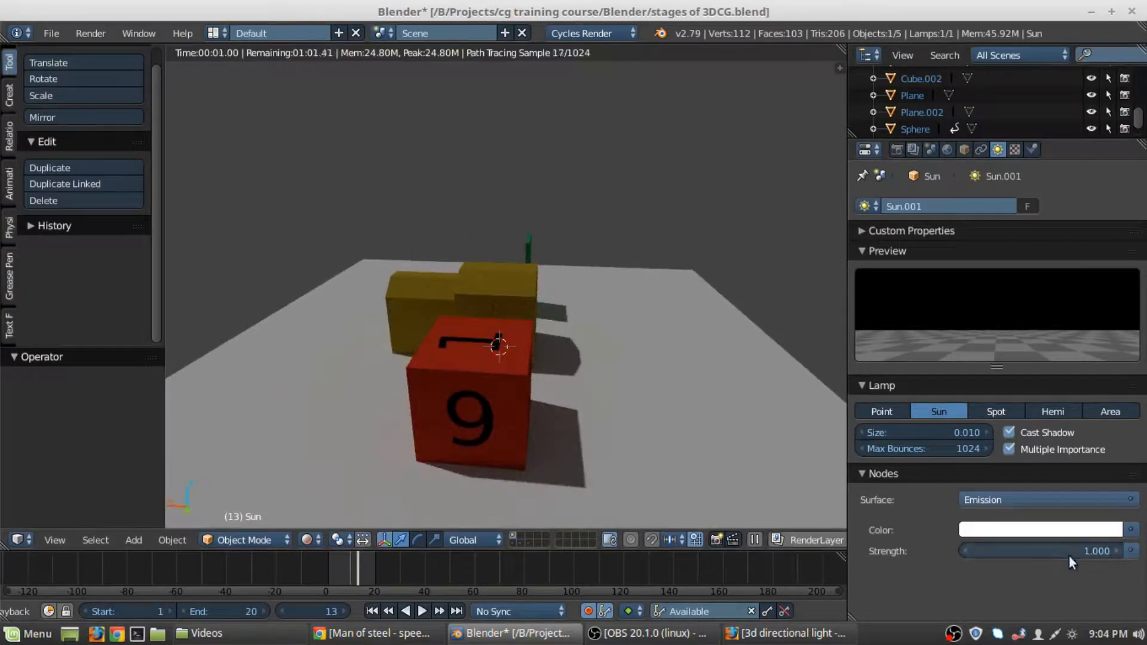
- Try sun strengths of 5 and 3, checking the brightness of the floor and objects in the rendered view
left_click(1043, 546)
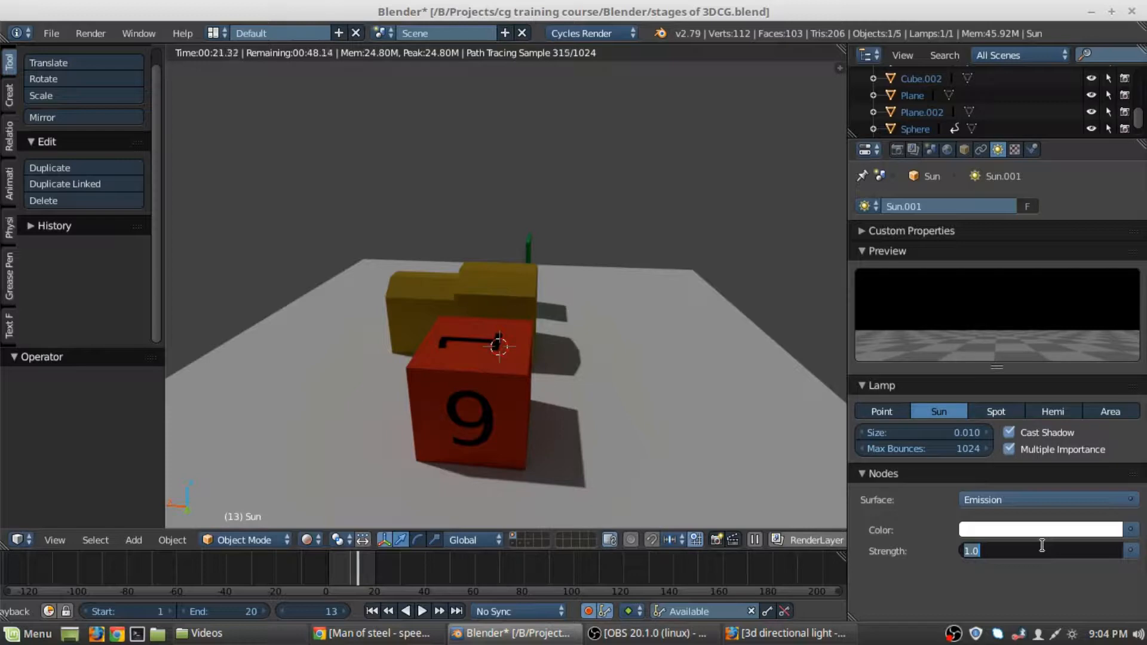
type("5")
key("Return")
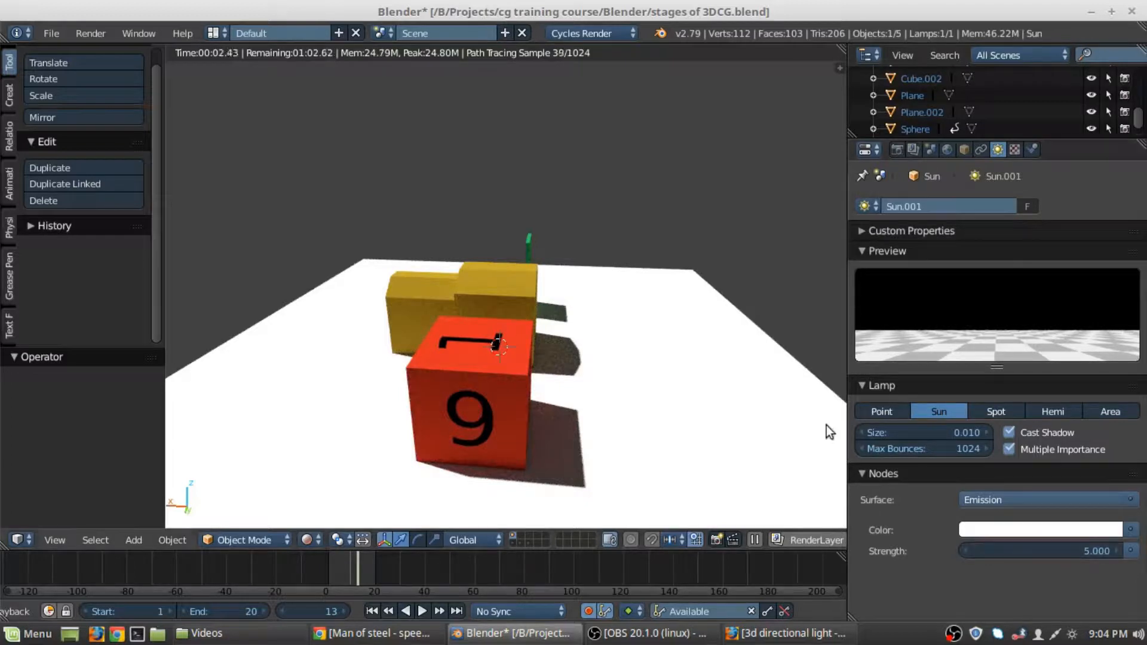
middle_click_drag(547, 368, 563, 370, "shift")
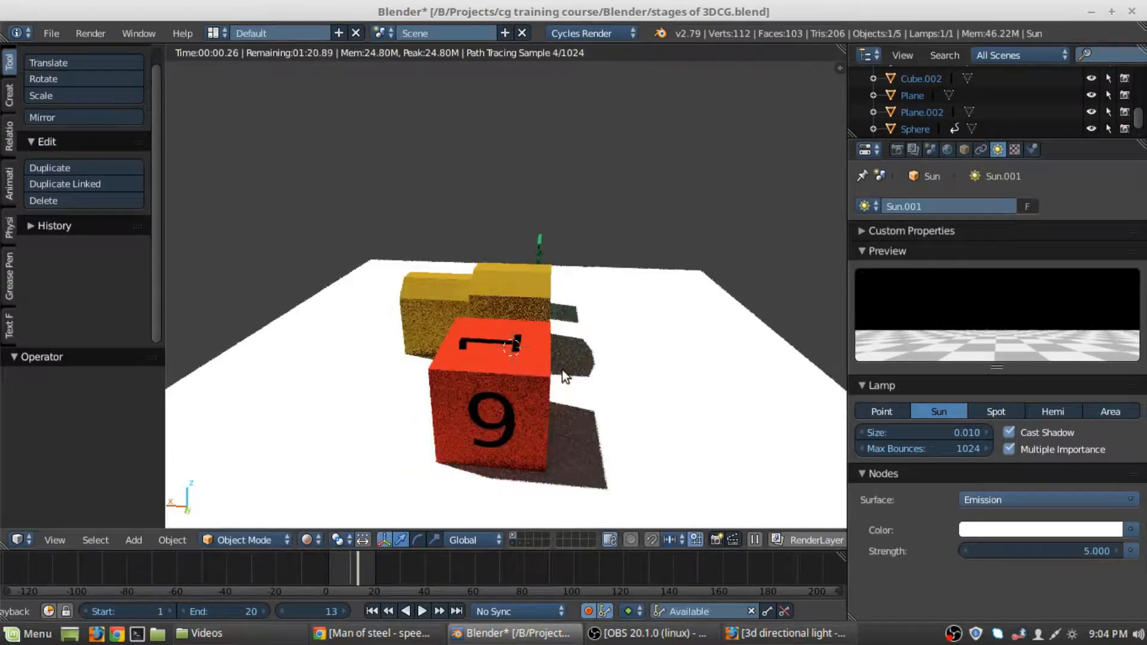
left_click(1040, 549)
type("3")
key("Return")
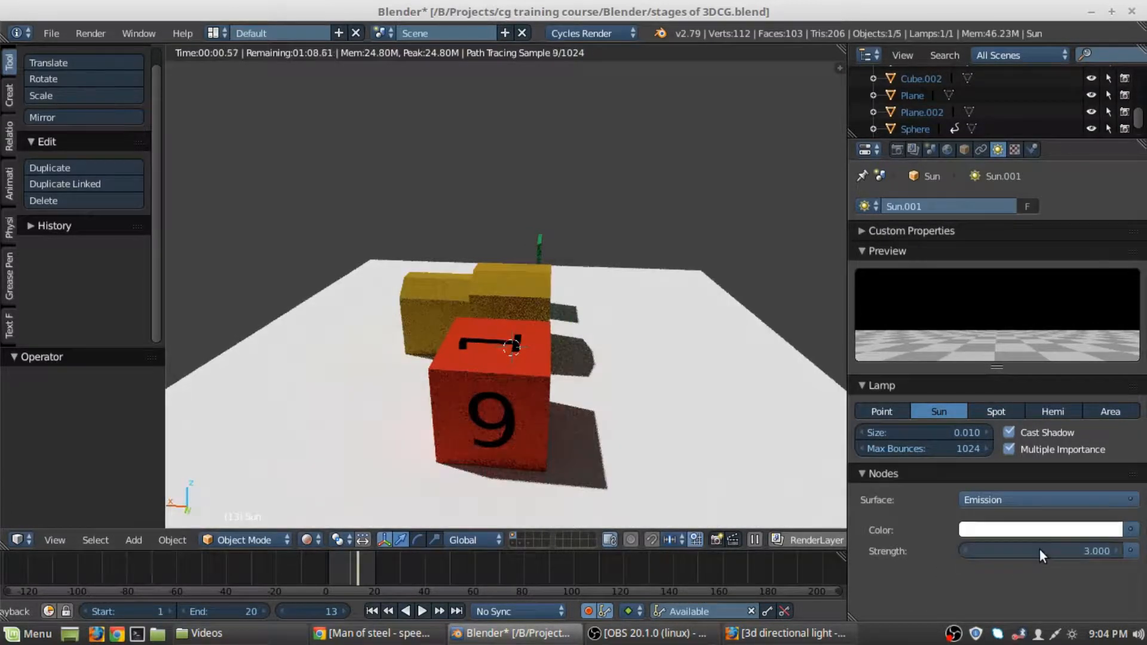
middle_click_drag(422, 396, 504, 358)
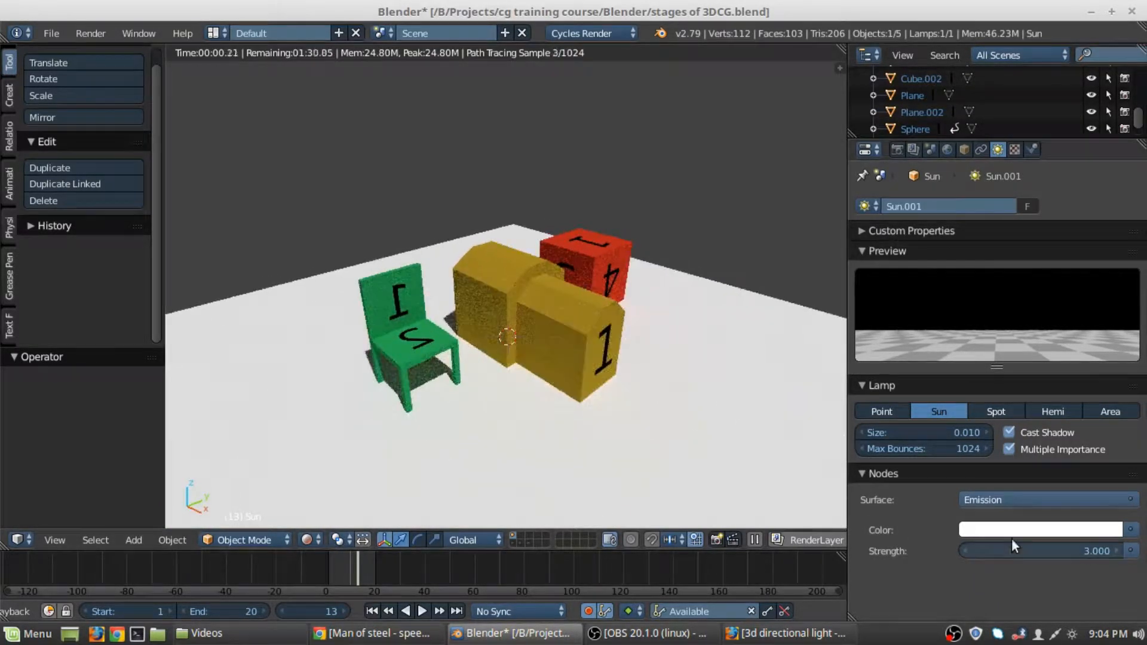
- Set the sun strength to 1 and check the chair and block shadows from behind
left_click(998, 547)
type("1")
key("Return")
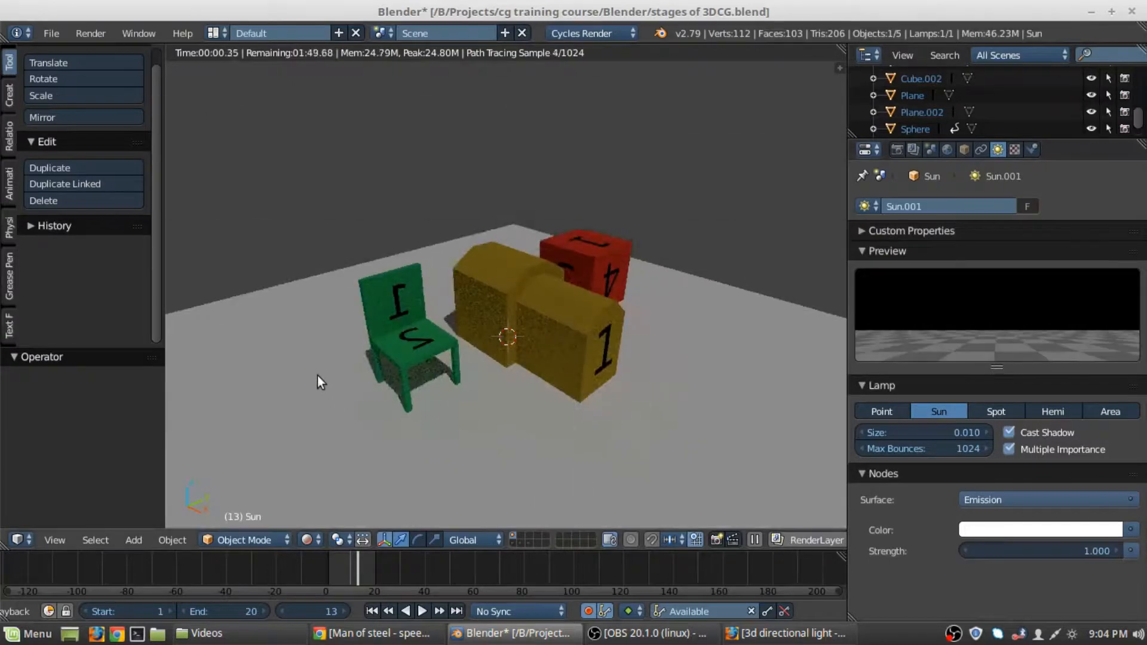
middle_click_drag(279, 374, 450, 360)
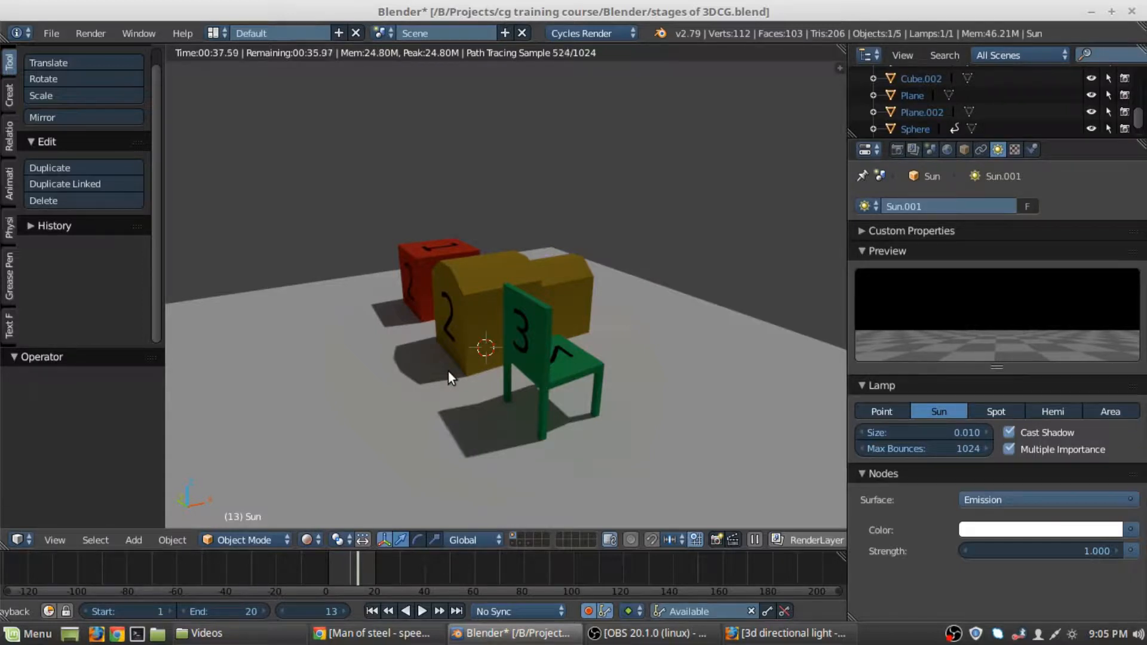
- Lower the sun strength to 0.1 and check the dimmed scene from behind the chair
left_click(1085, 551)
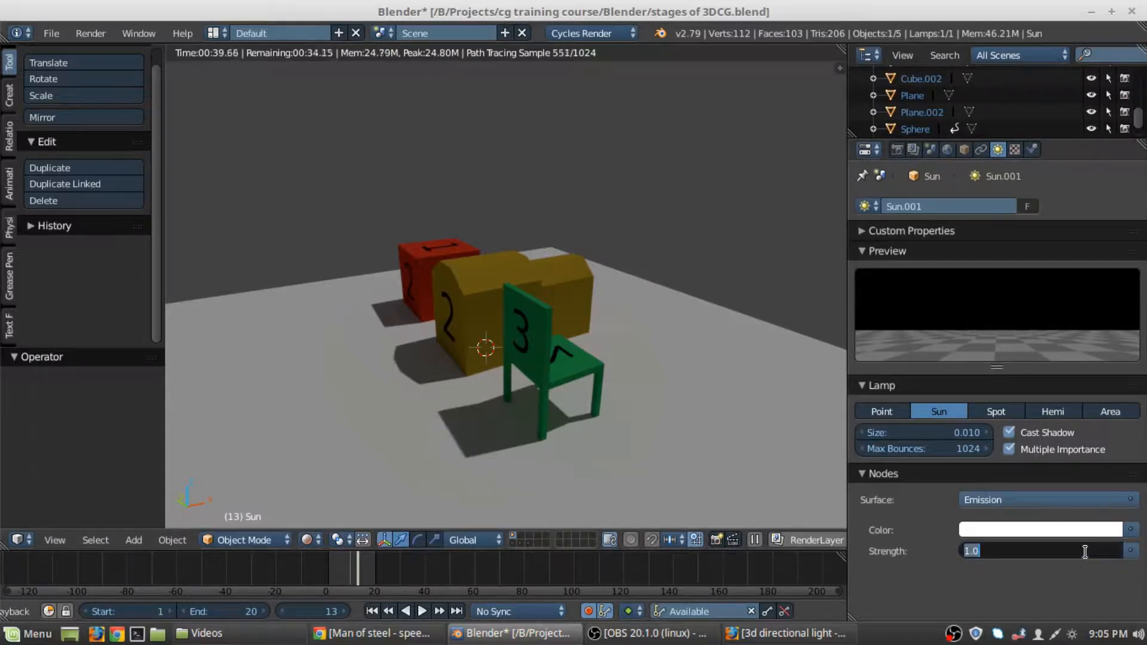
type("0.1")
key("Return")
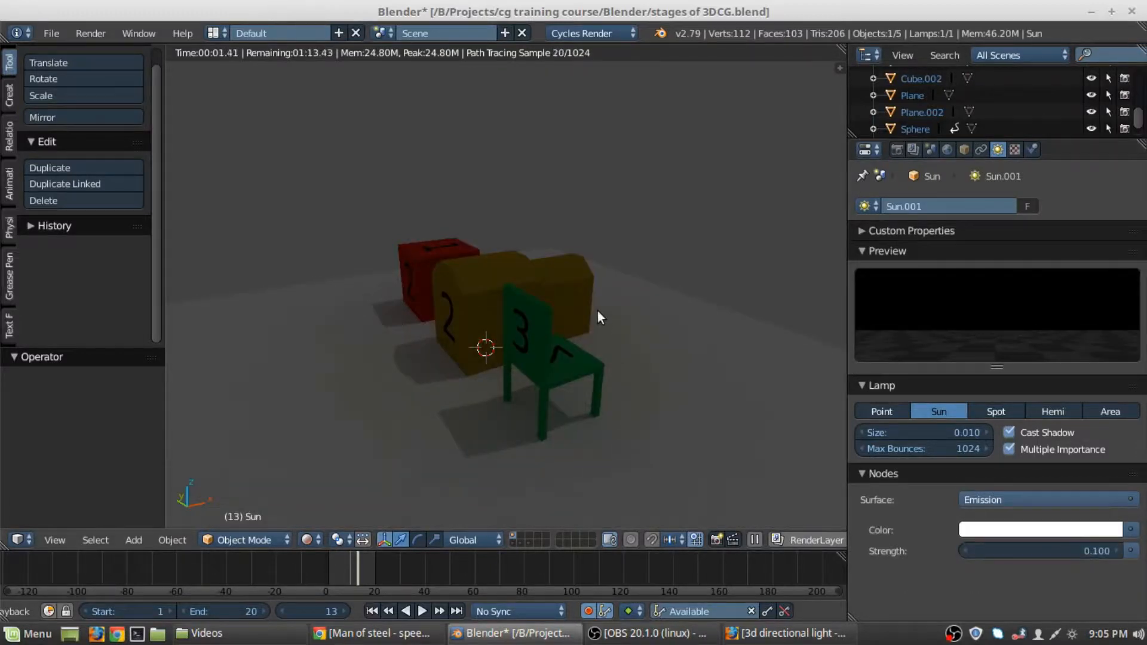
middle_click_drag(597, 310, 599, 315, "shift")
middle_click_drag(309, 359, 339, 397, "shift")
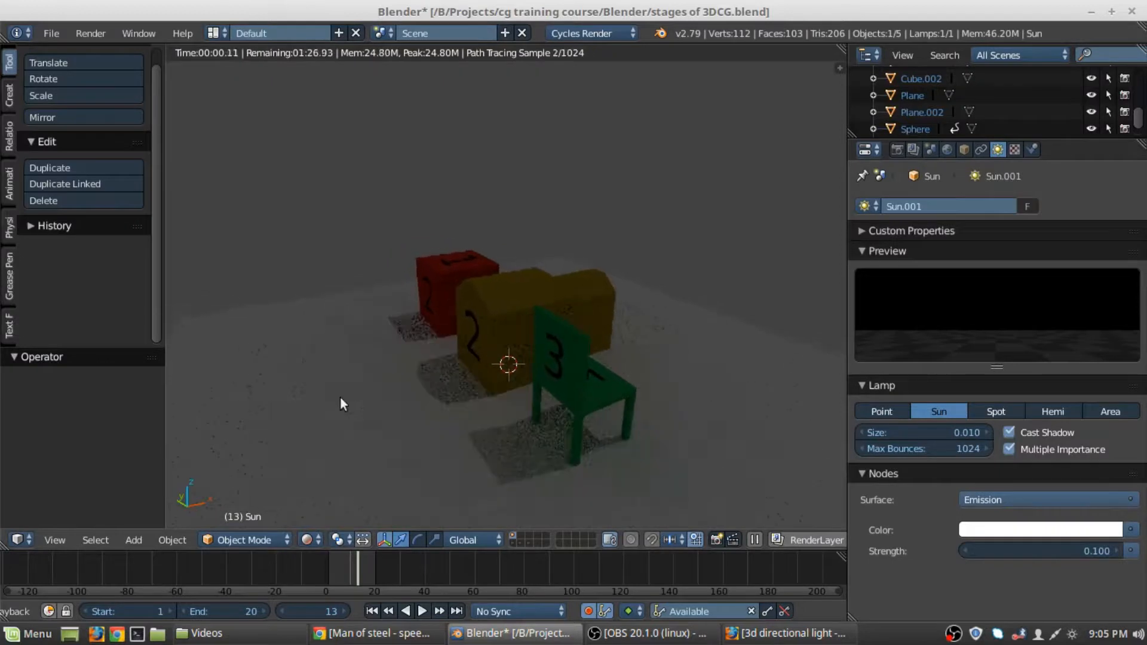
- Try a sun strength of 0.4, followed by 0.3, for a dim night-like scene
left_click(1038, 550)
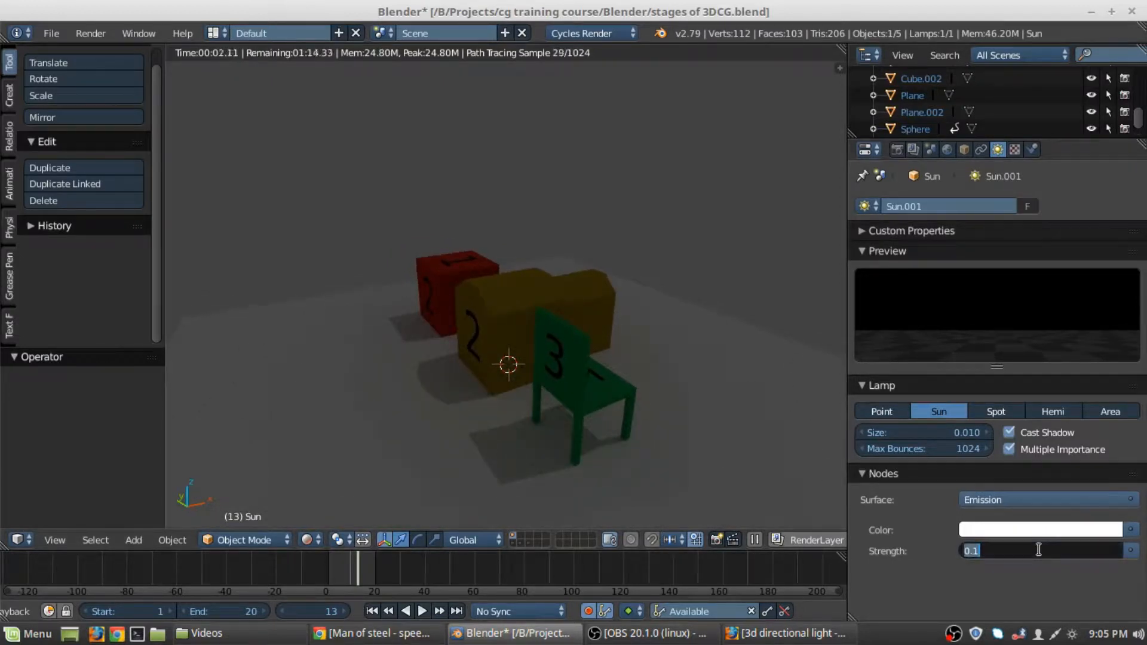
type(".4")
key("Return")
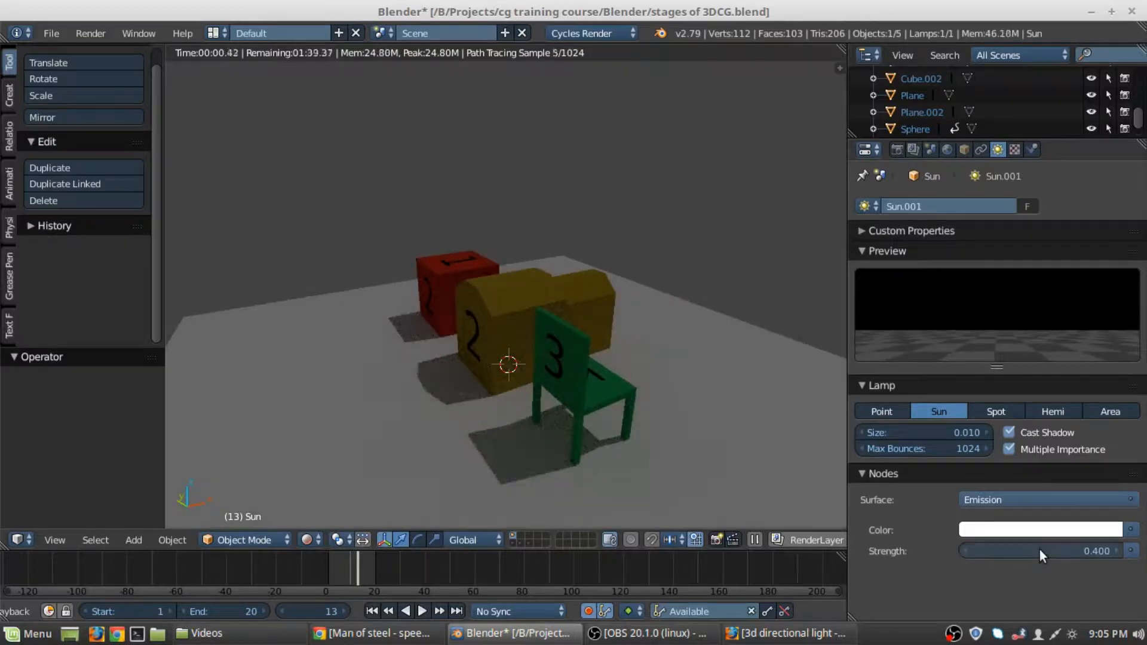
left_click(1039, 549)
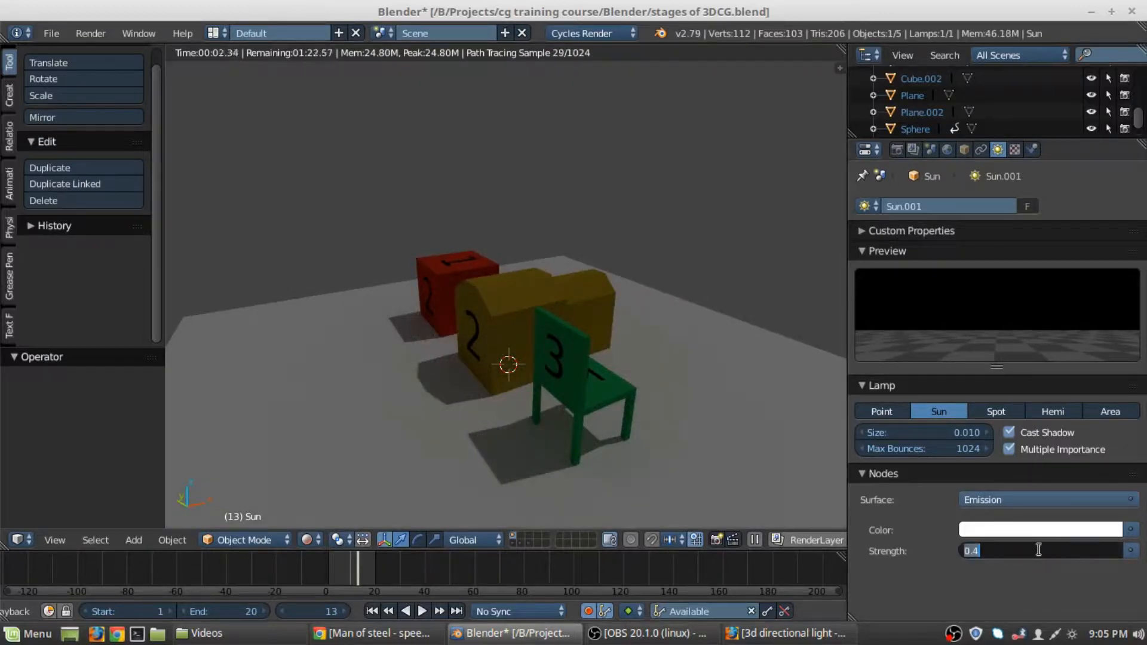
key("BackSpace")
type(".3")
key("Return")
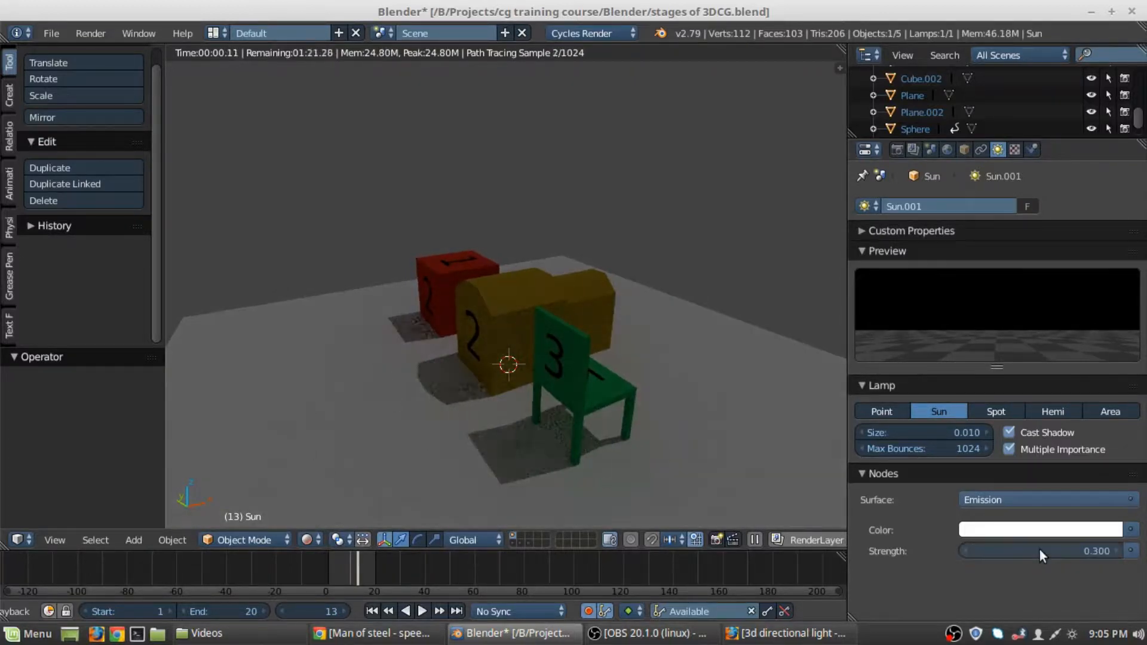
- Change the world background color to a dark blue, about R 0.016, G 0.017, B 0.029
left_click(947, 149)
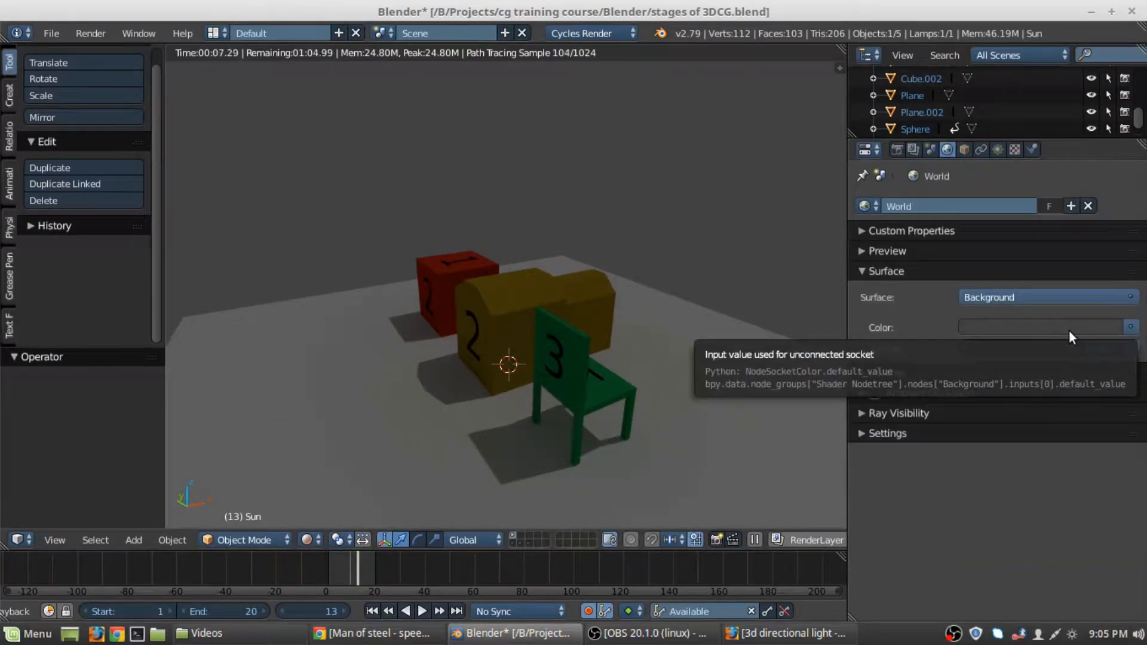
left_click(1070, 335)
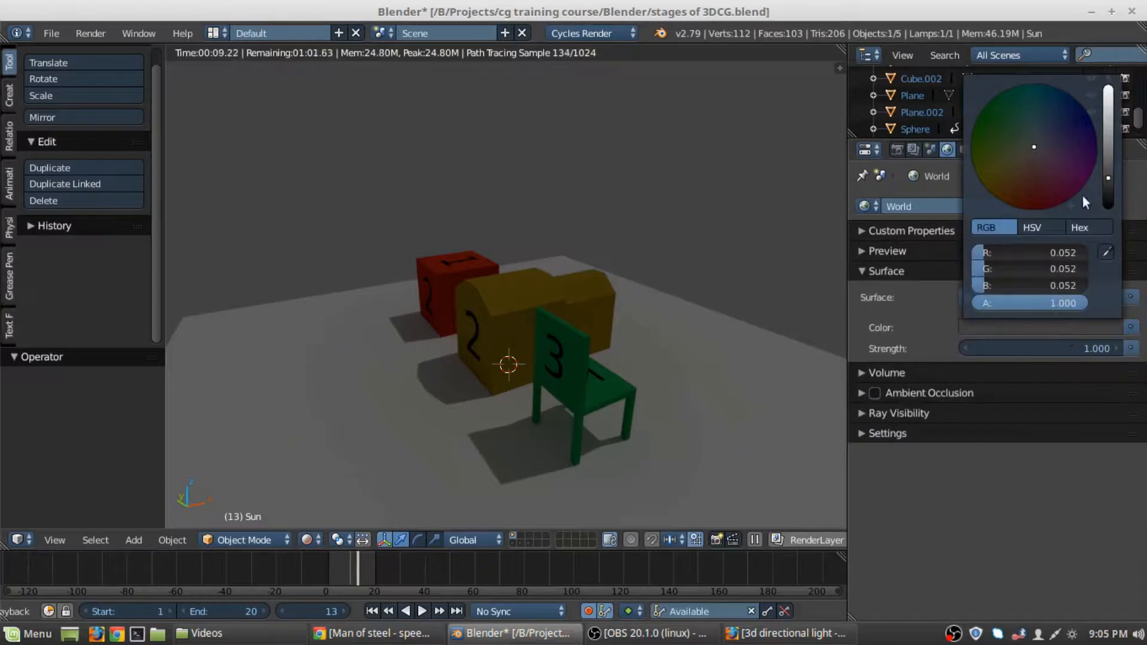
left_click_drag(1107, 180, 1108, 187)
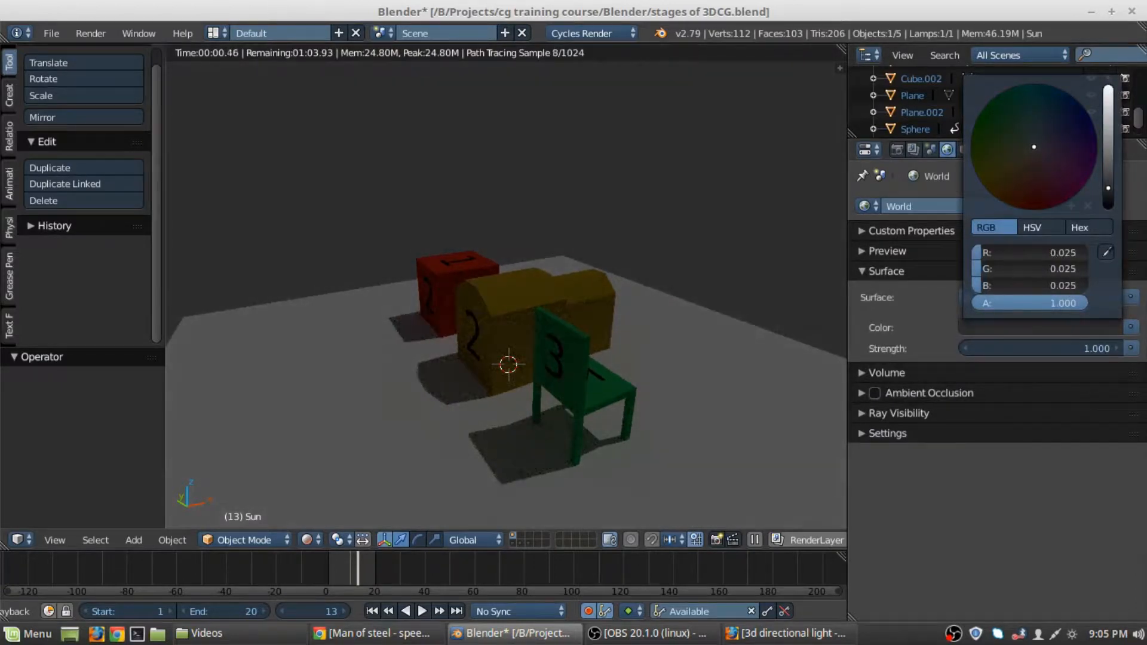
left_click_drag(1108, 187, 1109, 185)
left_click_drag(1034, 146, 1047, 135)
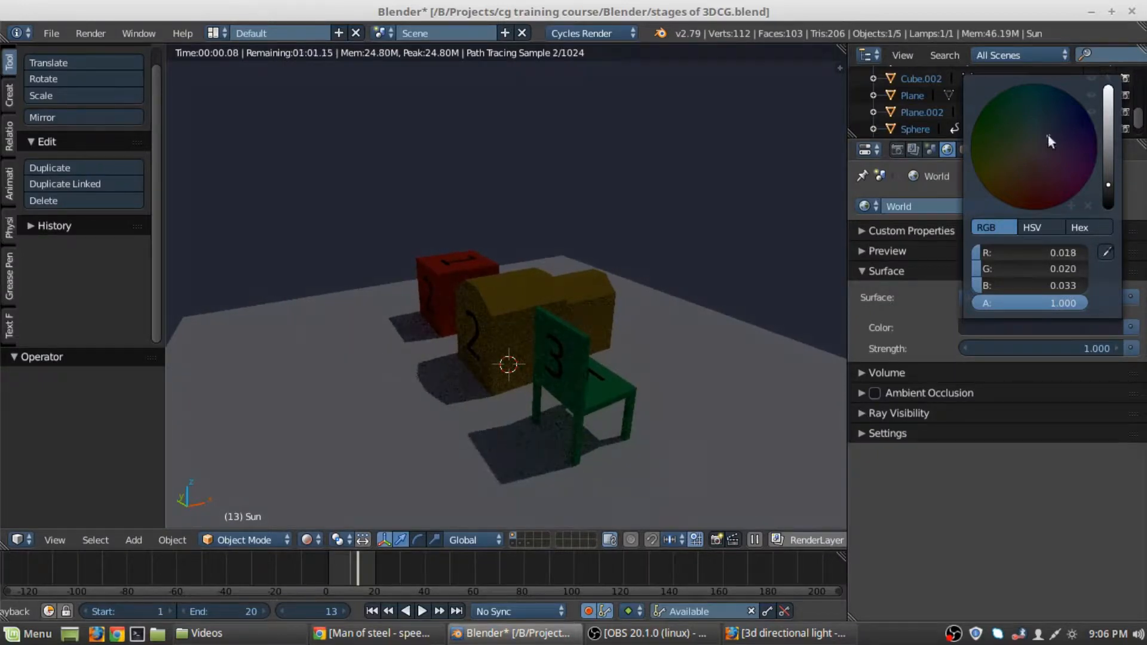
left_click_drag(1108, 185, 1106, 187)
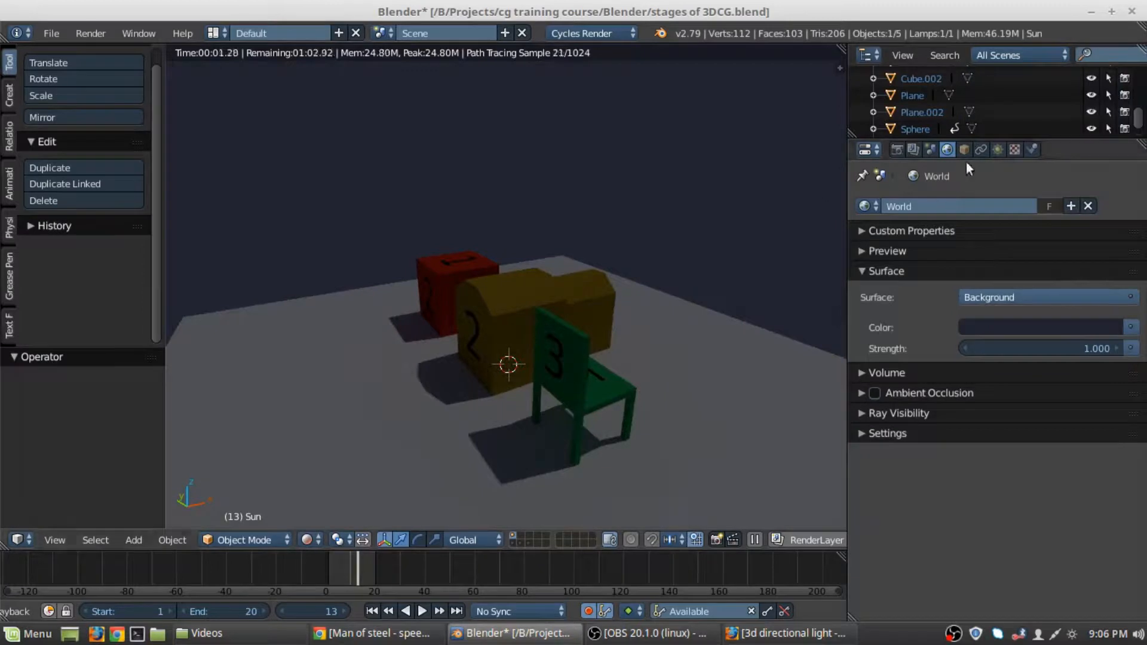
- Try sun strengths of 0.1 and 0.2 against the dark blue world background
left_click(997, 149)
left_click(1029, 547)
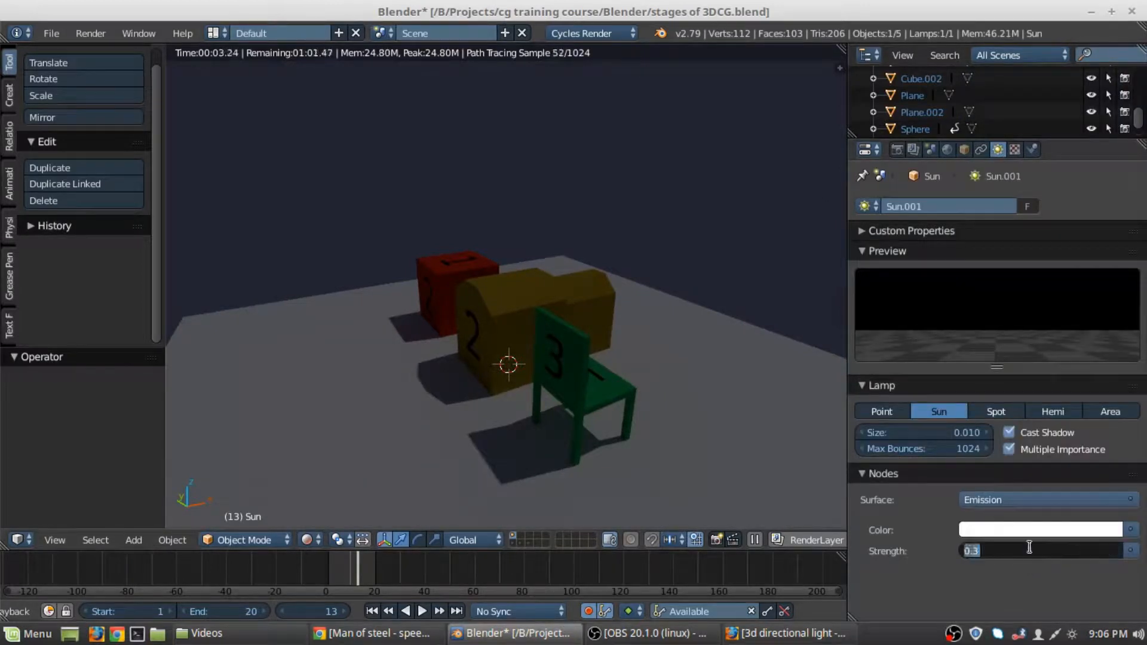
key("BackSpace")
type("0.1")
key("Return")
left_click(1030, 547)
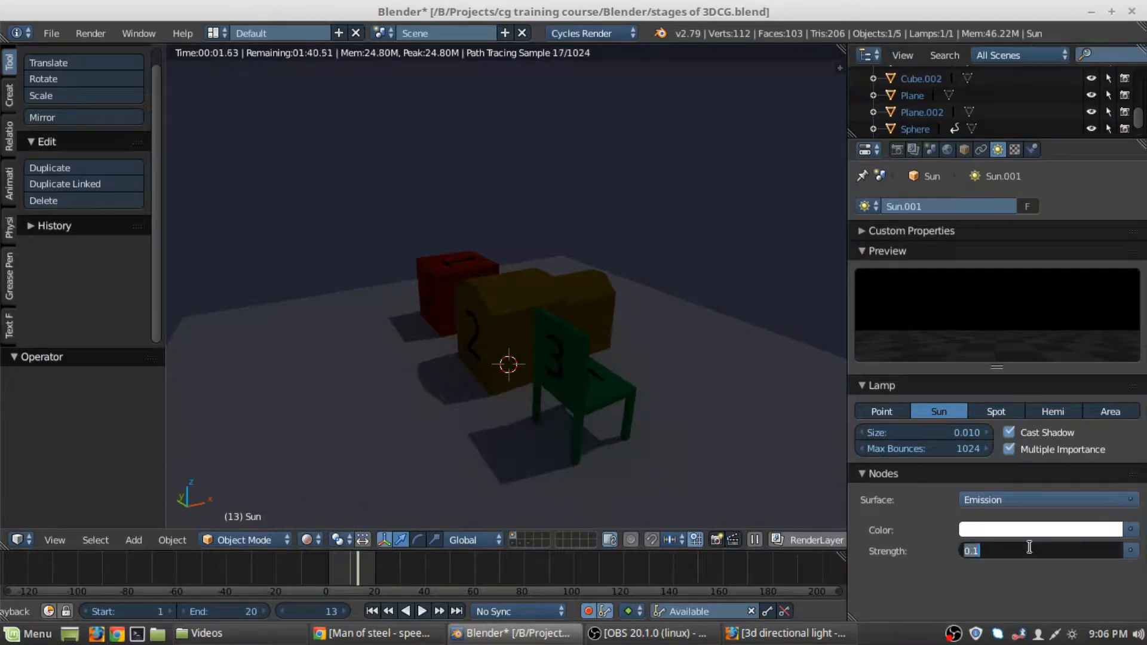
type("0.2")
key("Return")
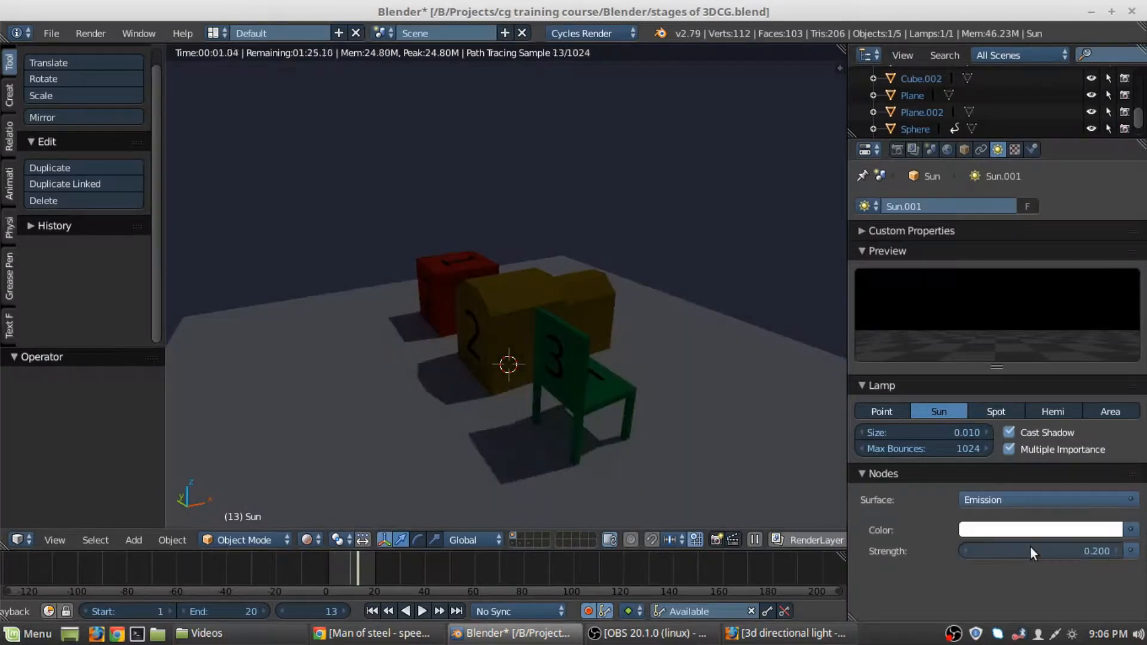
- Set the sun strength to 0.1 and inspect the dim scene from a low angle in front of the chair
left_click(1029, 547)
type("0.1")
key("Return")
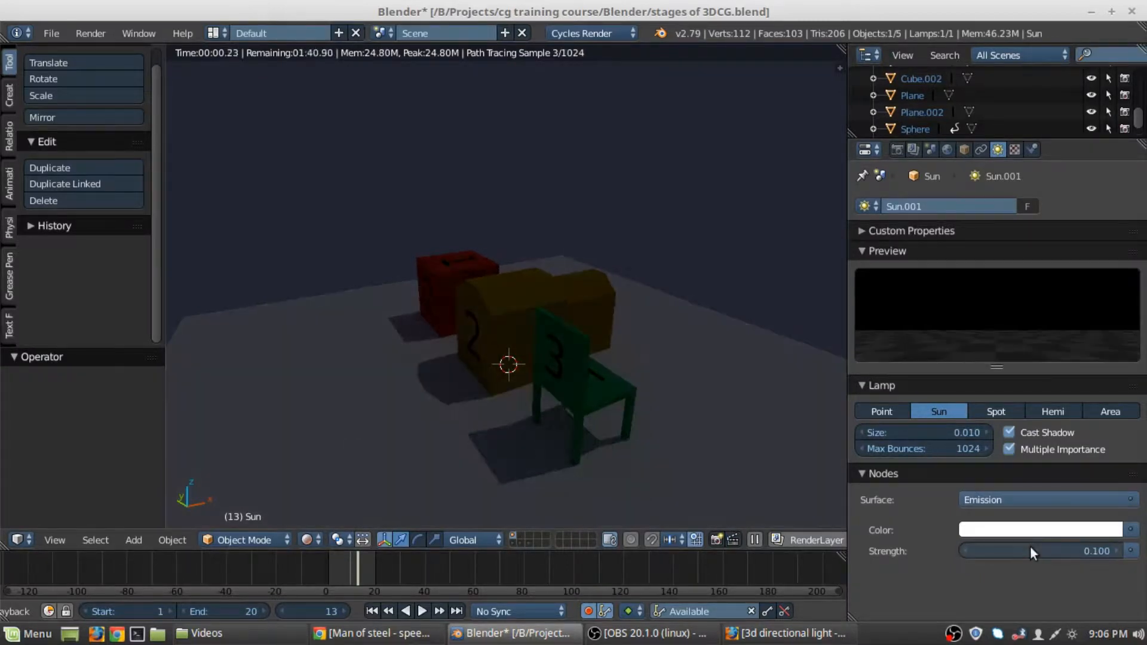
middle_click_drag(663, 205, 512, 218)
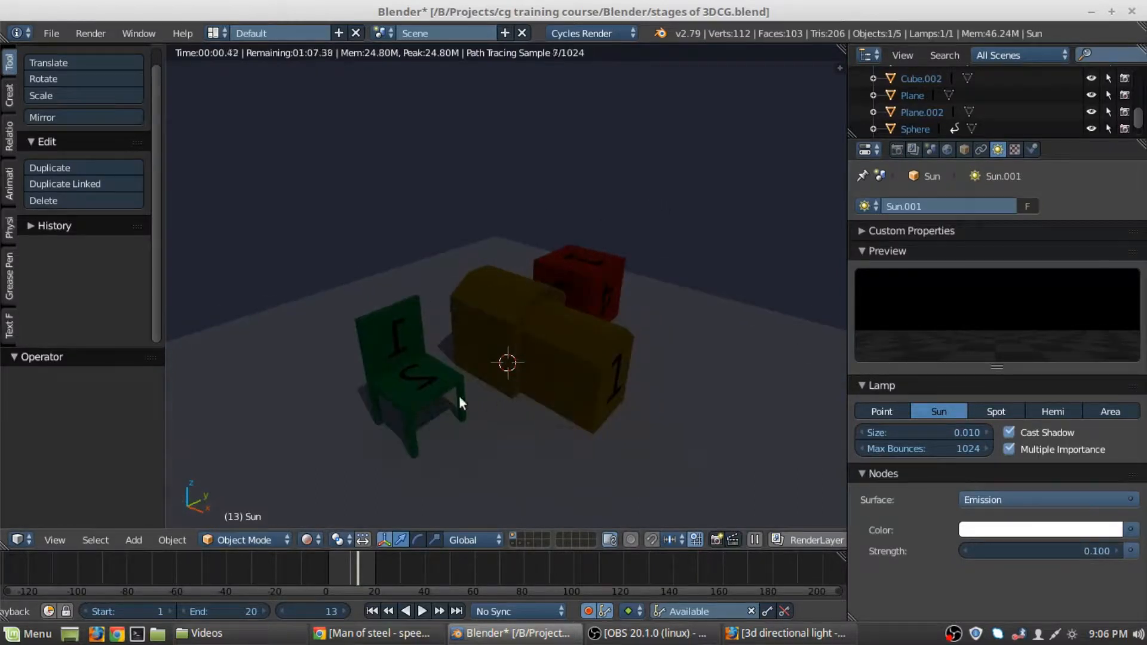
middle_click_drag(595, 379, 525, 362)
middle_click_drag(333, 325, 600, 296)
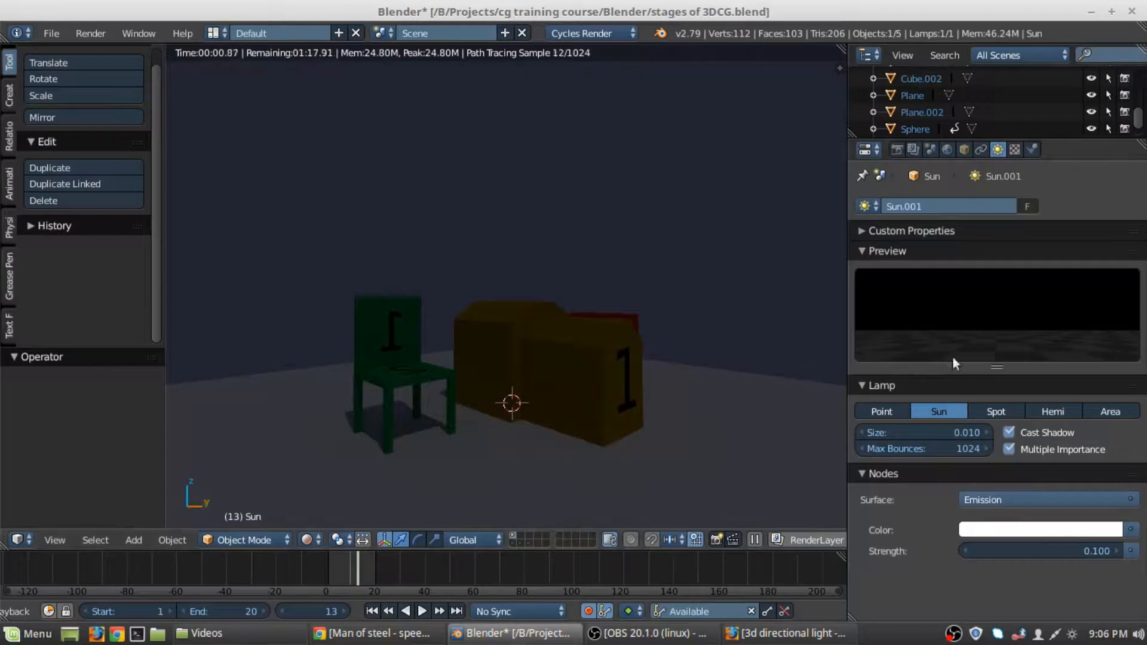
- Darken the world background to about R 0.008, G 0.009, B 0.013 and check the objects from the cube's side
left_click(948, 150)
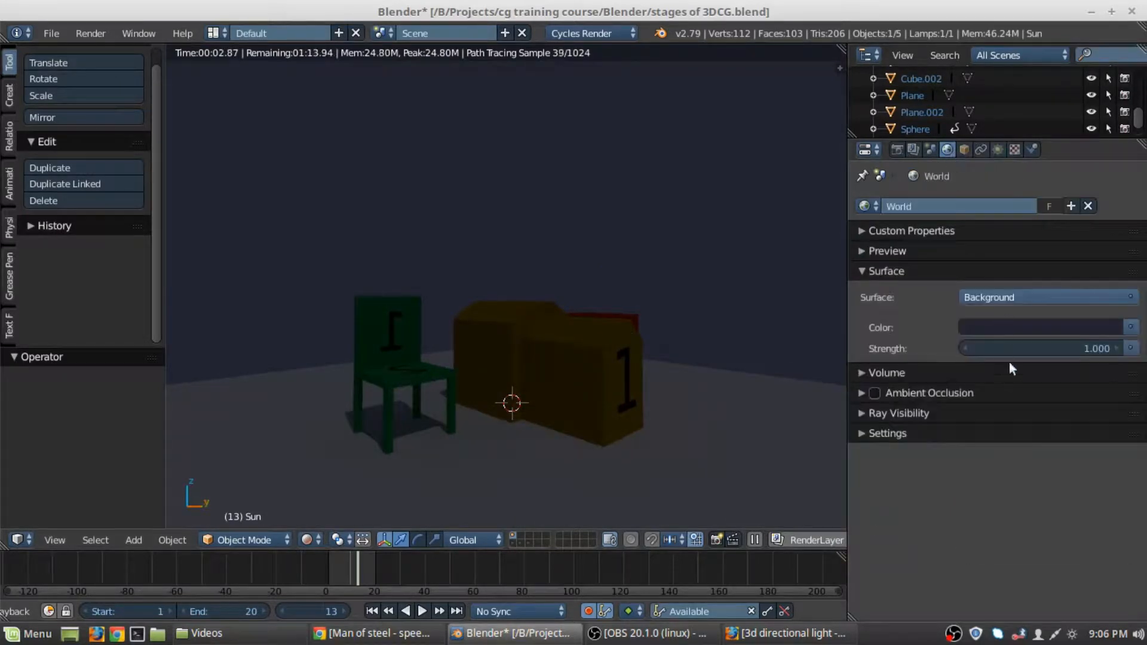
left_click(1022, 327)
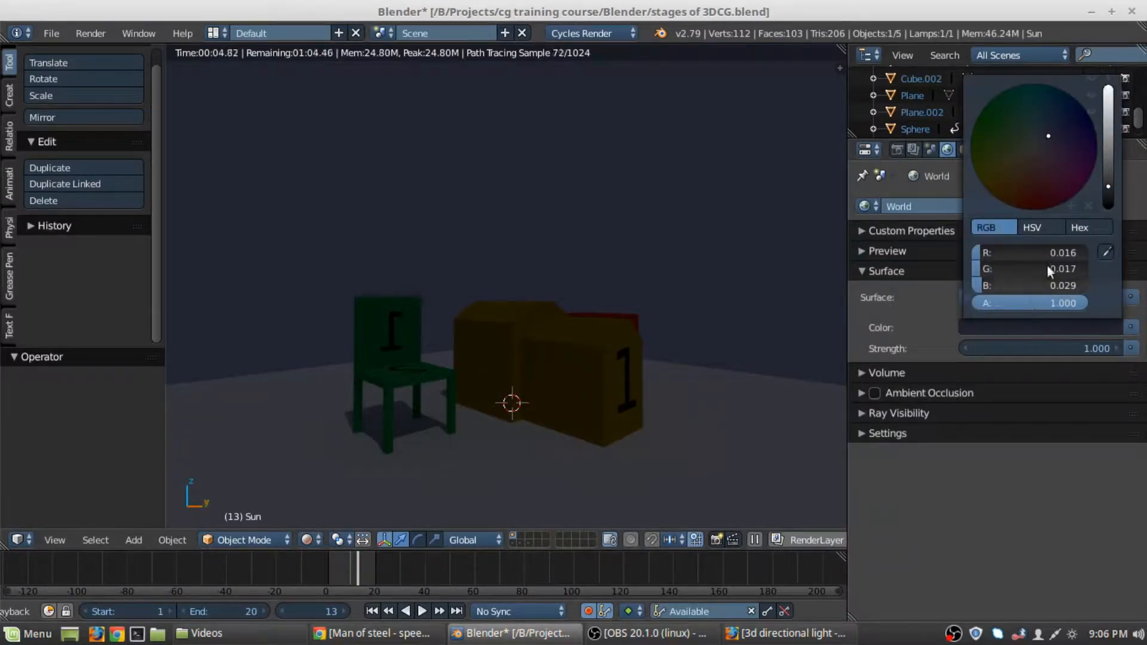
left_click_drag(1109, 192, 1108, 194)
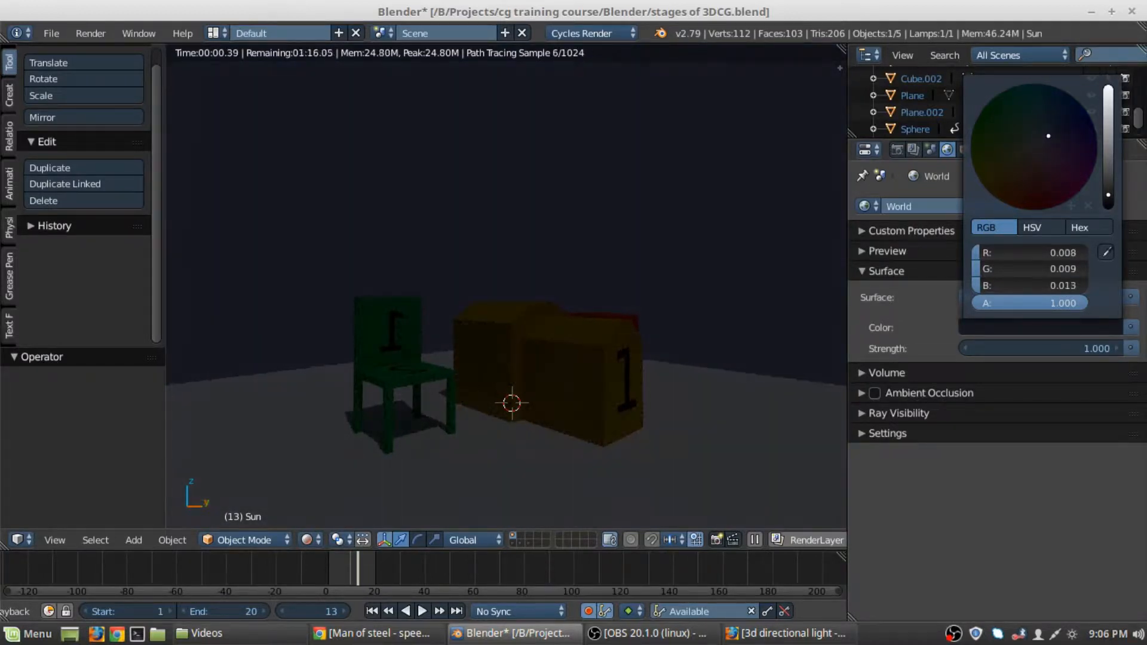
middle_click_drag(560, 272, 416, 282)
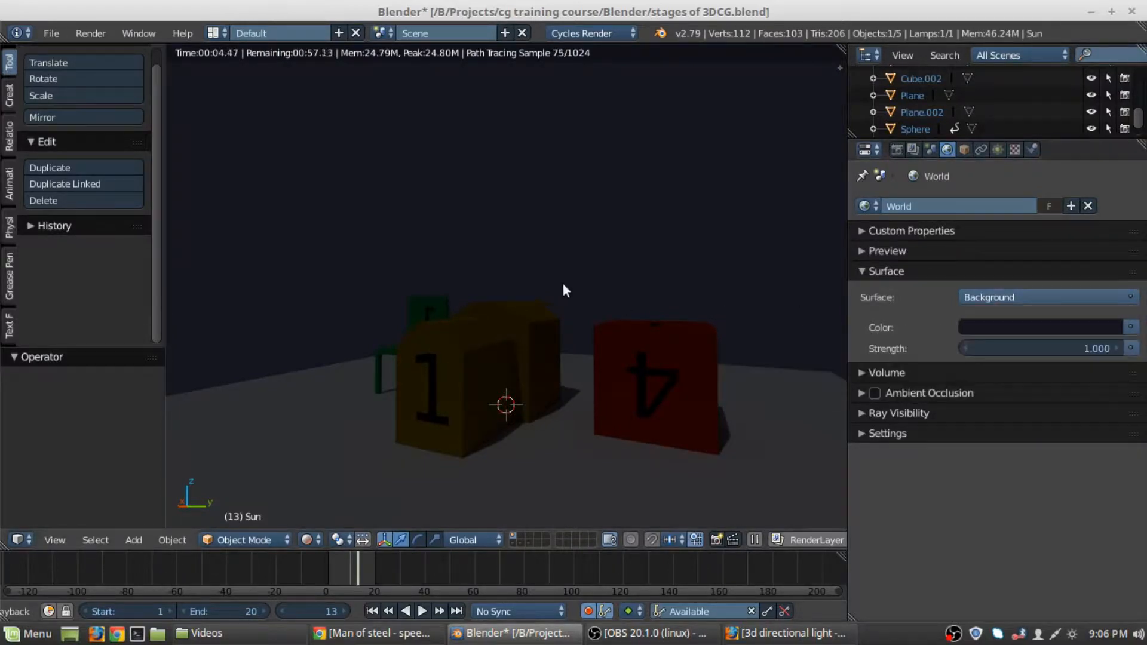
middle_click_drag(568, 293, 624, 314)
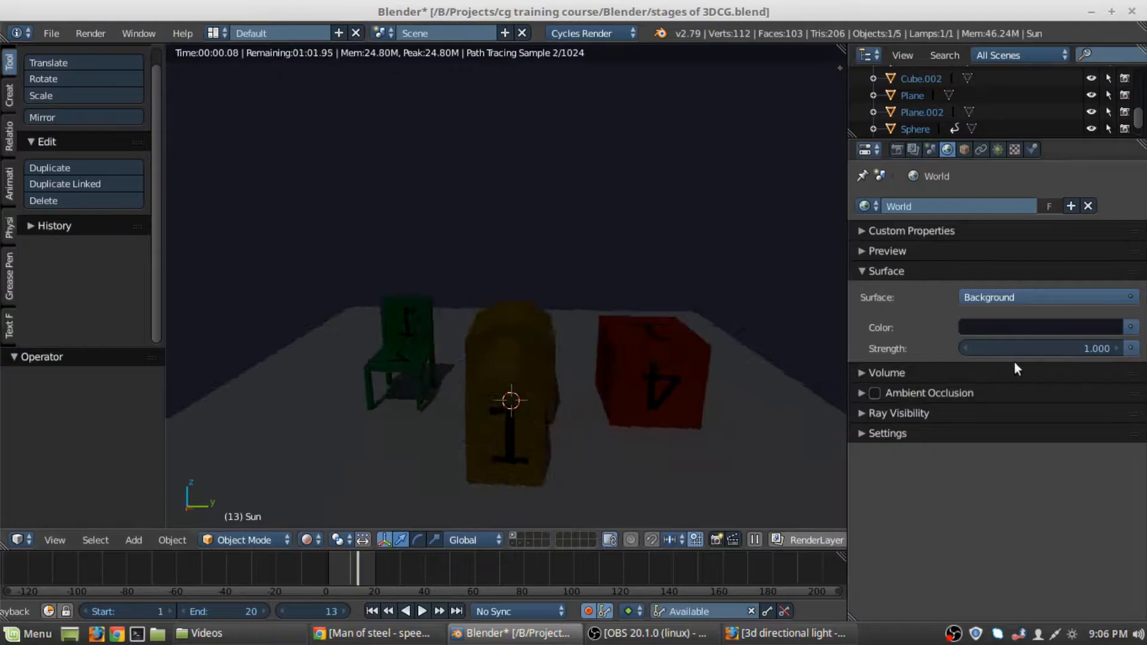
- Brighten the world background color to an HSV value of about 0.213 and desaturate it to neutral grey
left_click(1043, 328)
left_click(1106, 184)
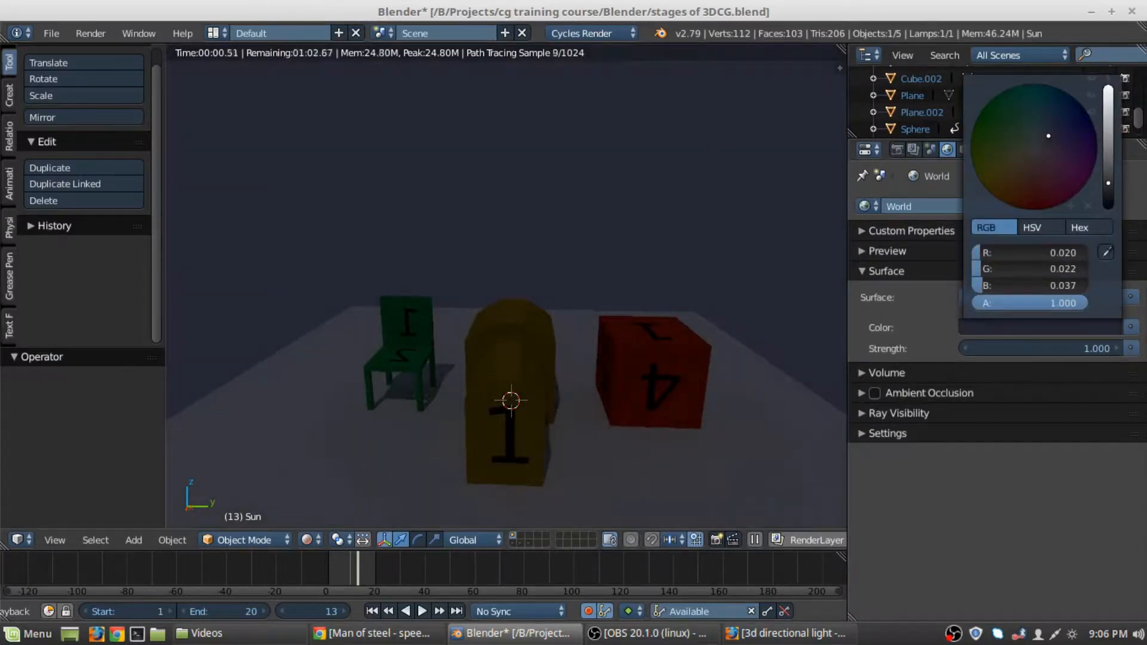
left_click(1042, 228)
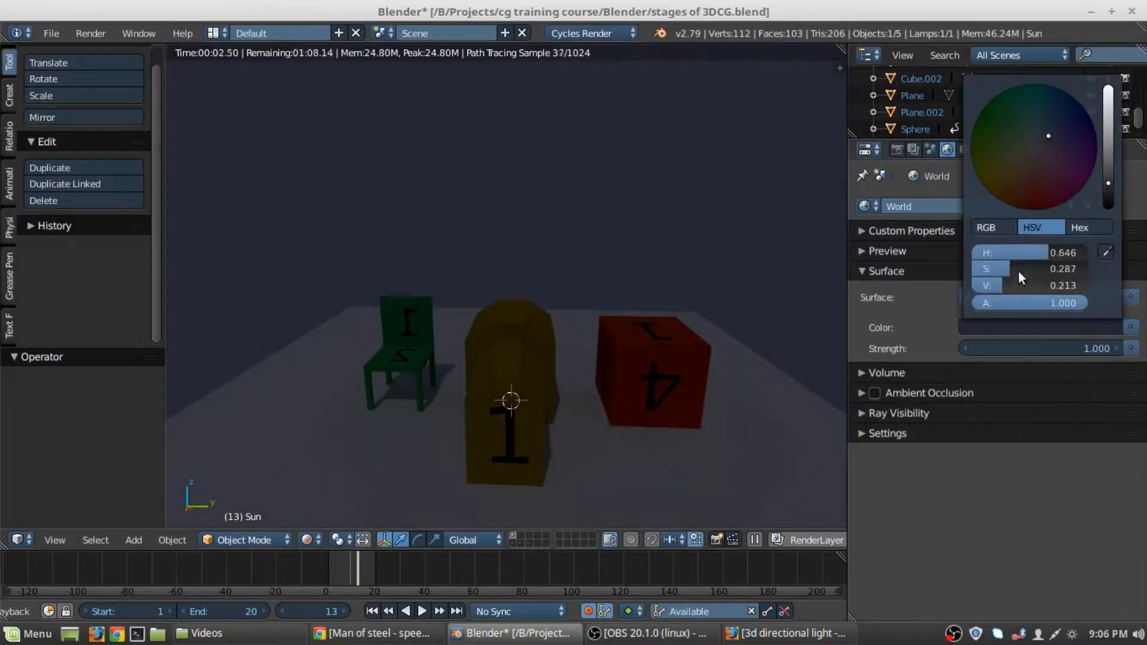
left_click_drag(1017, 269, 987, 264)
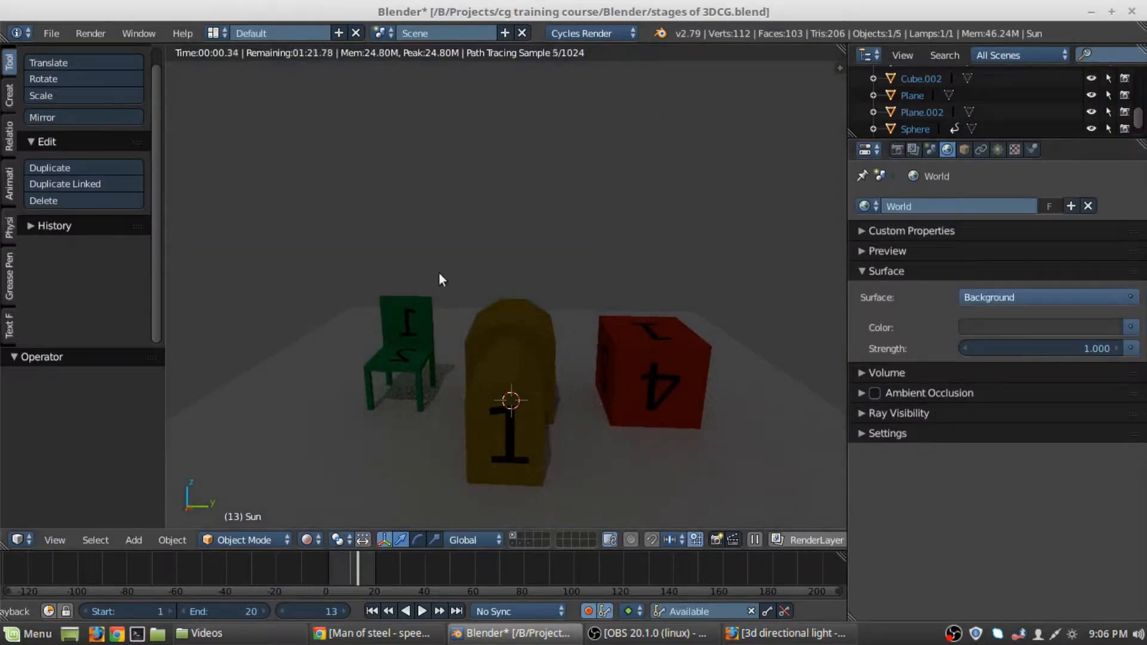
- Switch off the rendered preview and delete the sun lamp
middle_click_drag(441, 277, 657, 290)
key("shift+z")
key("x")
middle_click_drag(664, 181, 607, 289)
left_click(618, 175)
- Add a spot lamp and move it about X 3.6, Y 2.0, Z 10.0 so it hangs above the objects
key("shift+a")
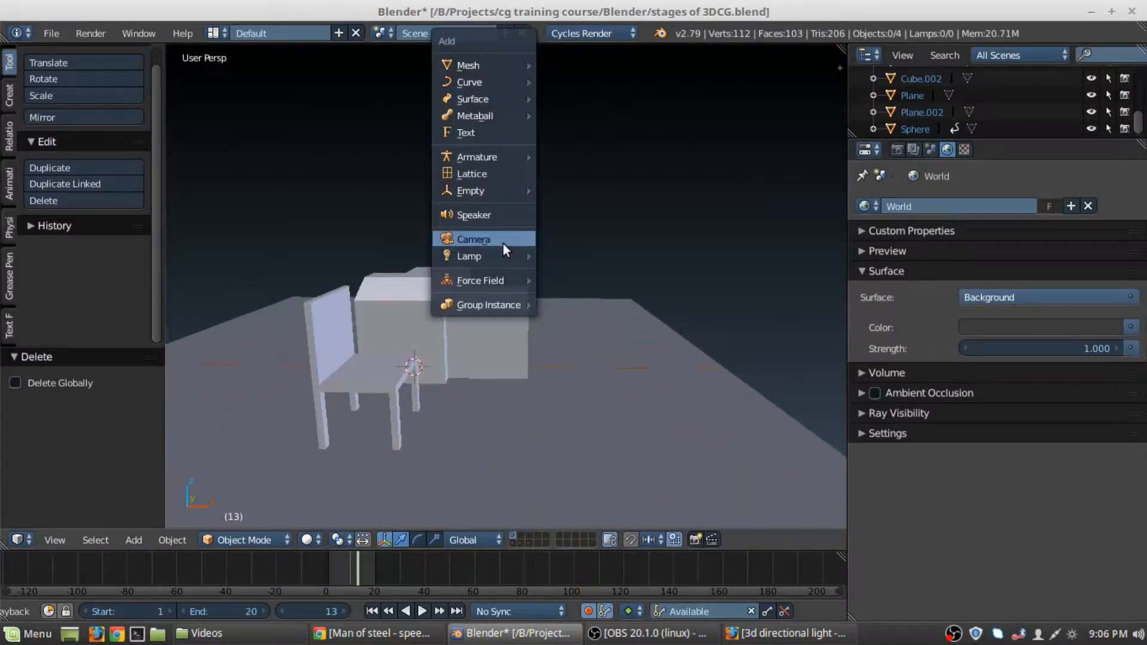
mouse_move(508, 254)
left_click(622, 294)
middle_click_drag(569, 272, 532, 427)
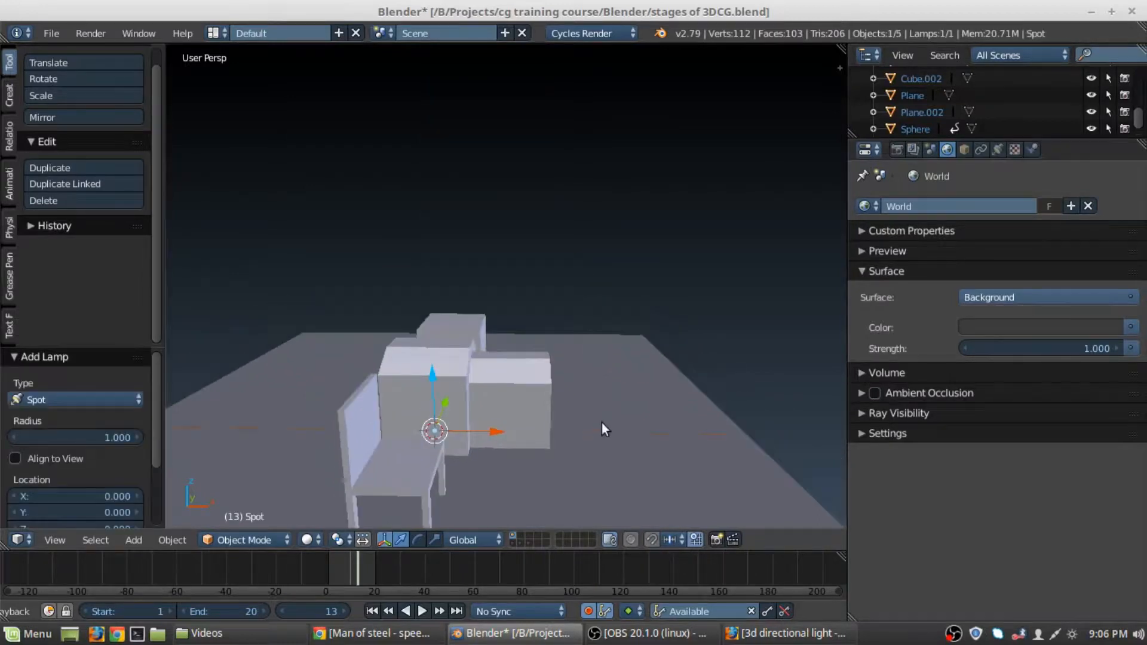
key("g")
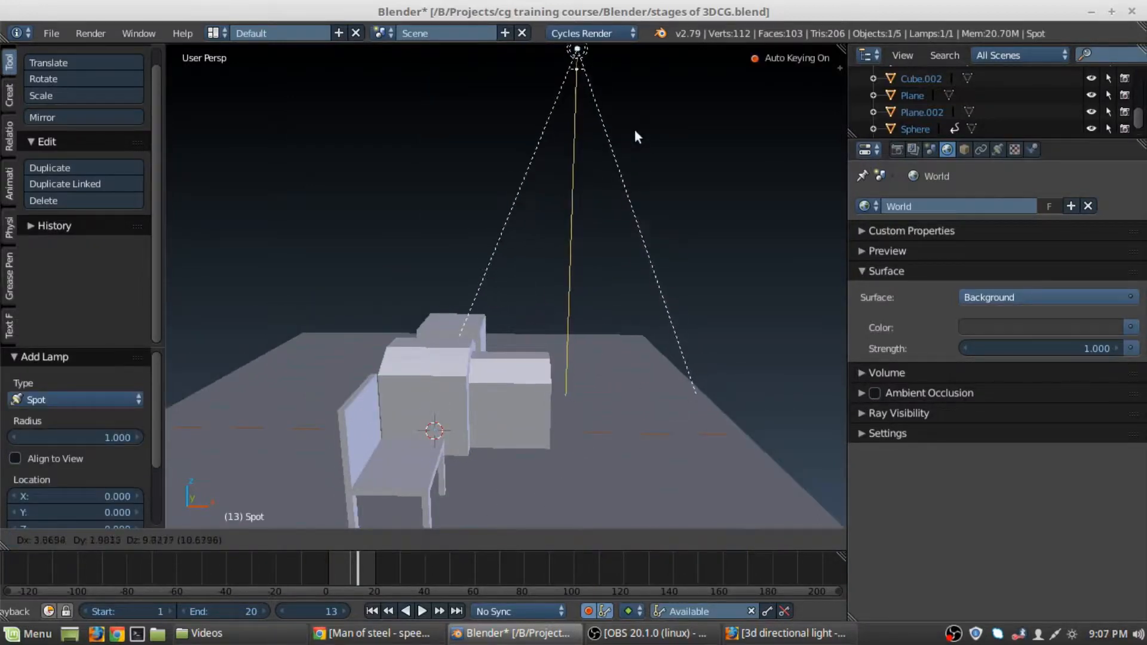
left_click(634, 130)
scroll(632, 186, "down", 3)
middle_click_drag(629, 195, 618, 368)
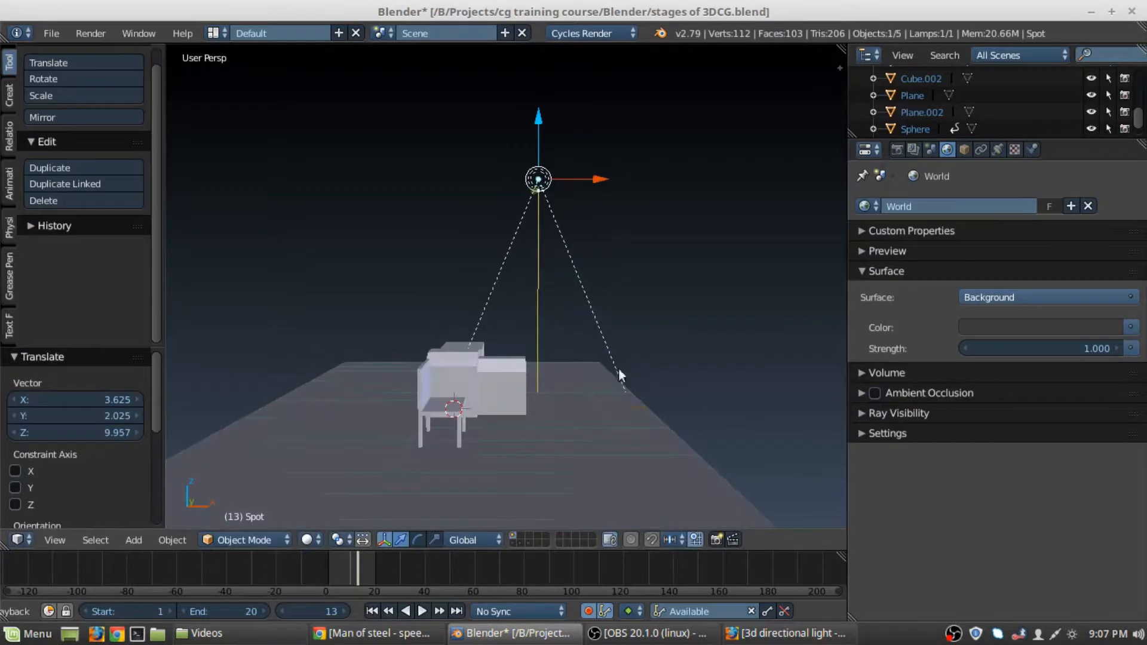
- Raise the spot lamp by about 2.3 units and rotate it about 20° toward the objects
key("g")
left_click(771, 206)
key("r")
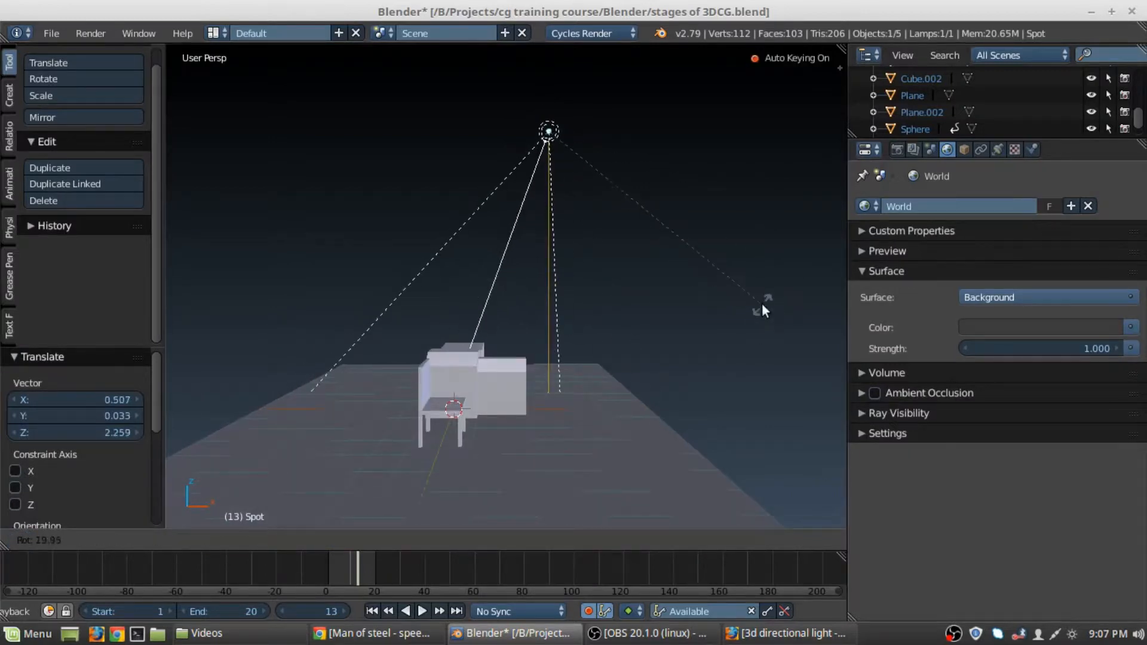
left_click(763, 304)
- Raise the spot lamp by about 1.5 units, shift it about 0.8 along X, and preview its light in rendered shading
middle_click_drag(709, 298, 512, 337)
key("g")
left_click(668, 295)
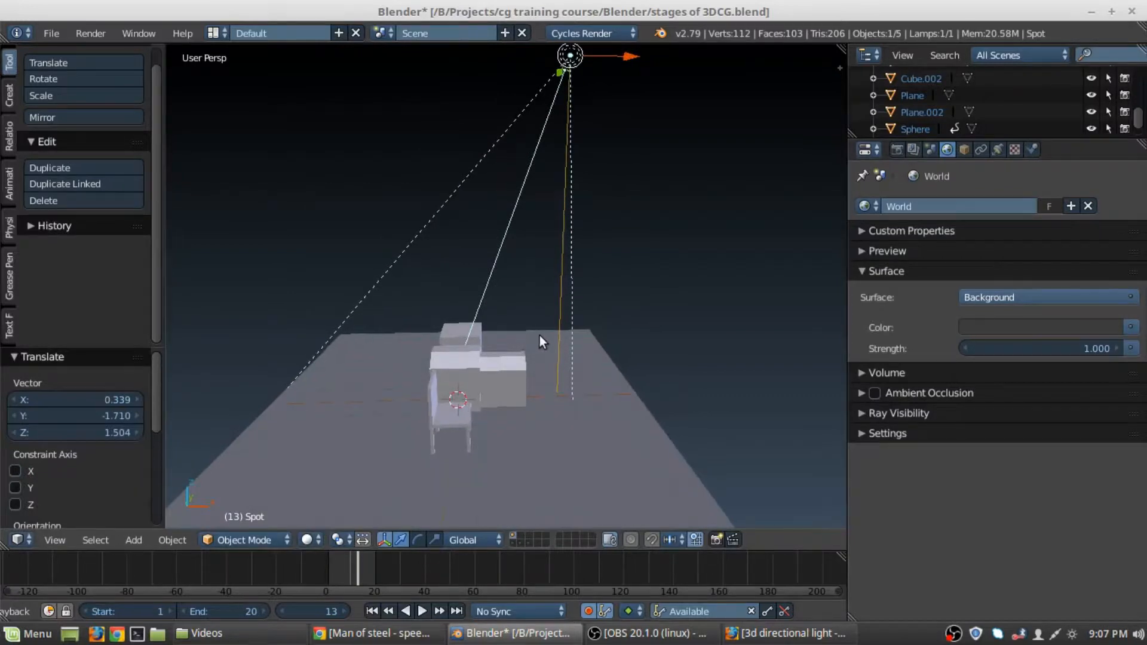
key("g")
left_click(559, 334)
key("shift+z")
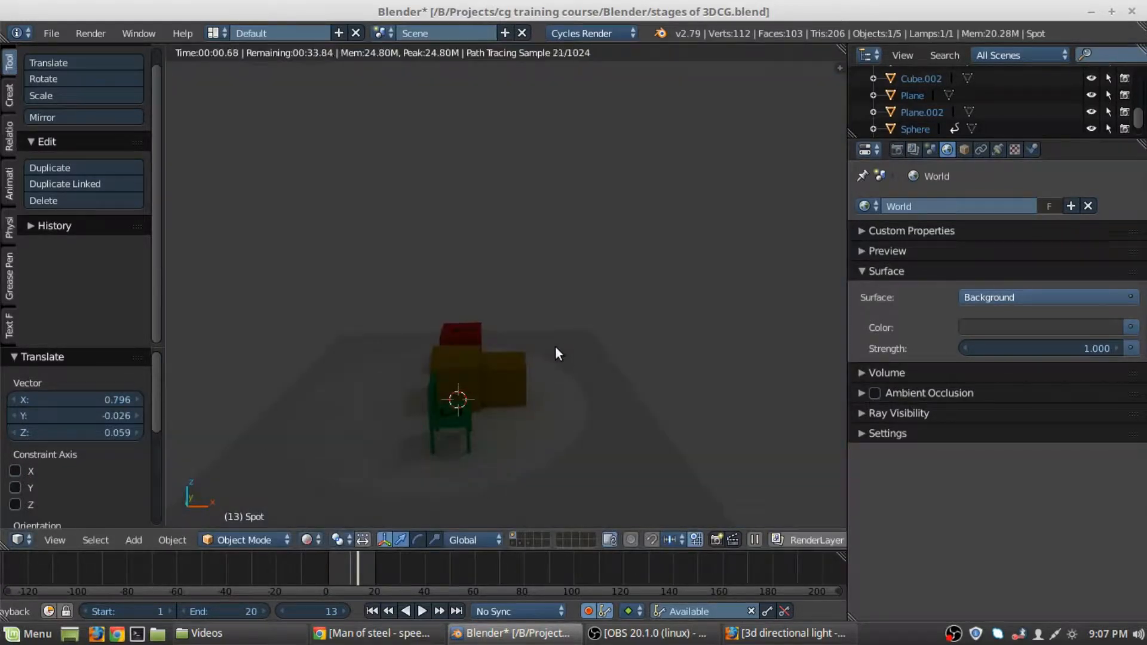
mouse_move(657, 342)
middle_mouse_down()
mouse_move(404, 382)
mouse_move(429, 397)
mouse_move(589, 380)
mouse_move(506, 369)
mouse_move(708, 365)
middle_mouse_up()
scroll(429, 397, "up", 3)
scroll(497, 382, "down", 3)
- Set the spot lamp's emission strength to 200
left_click(1031, 345)
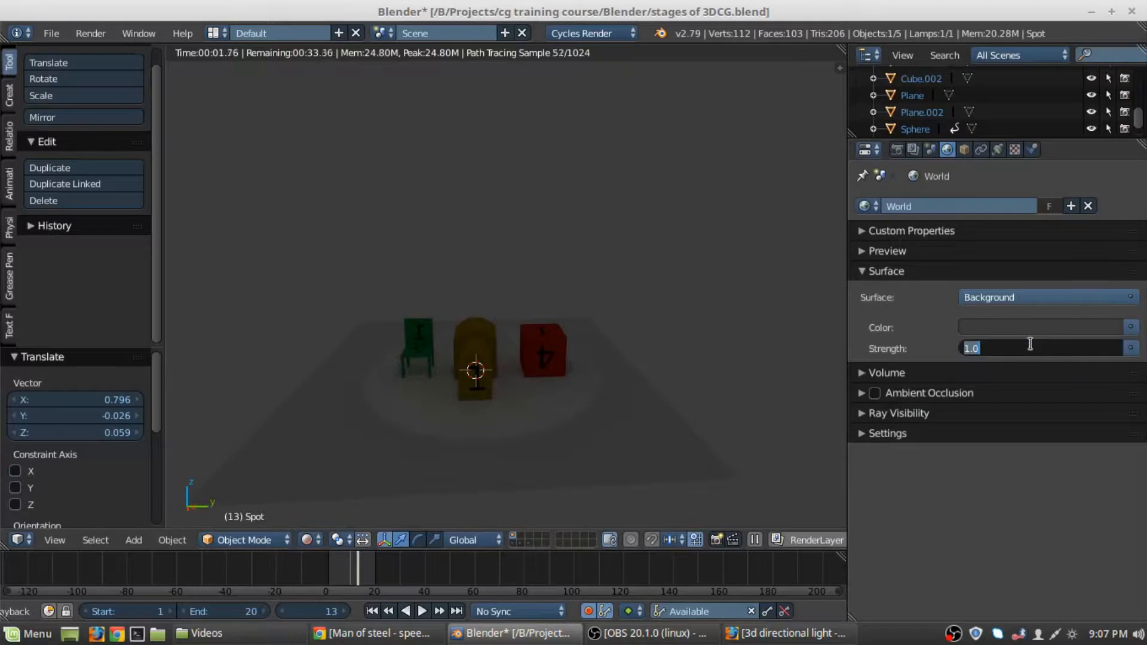
left_click(998, 149)
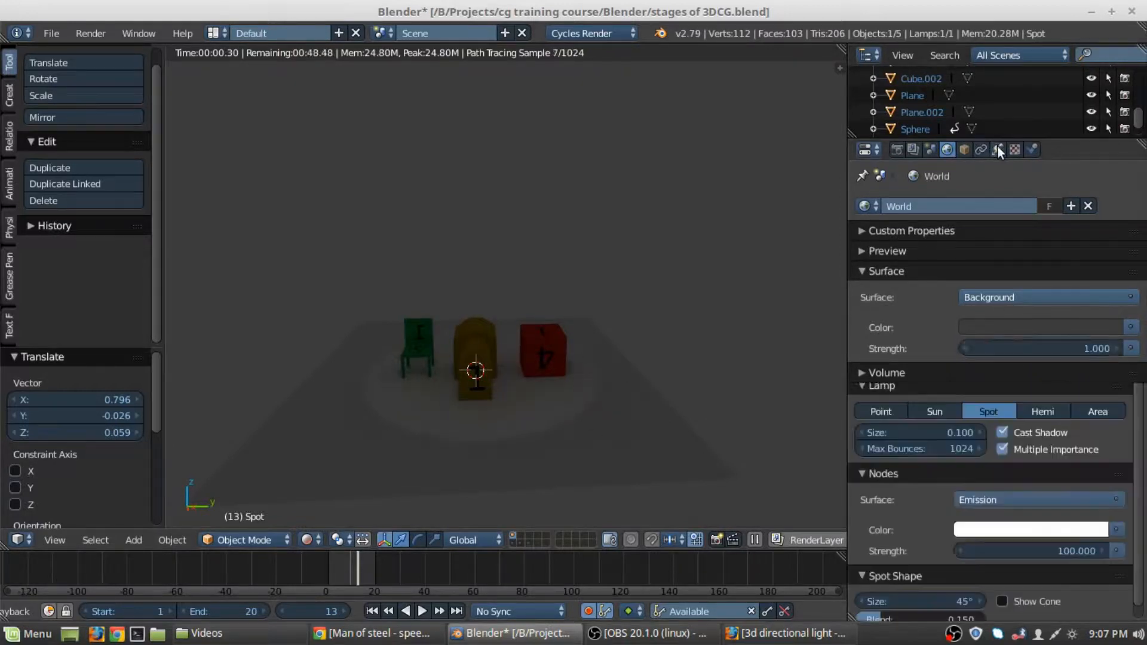
scroll(980, 504, "down", 1)
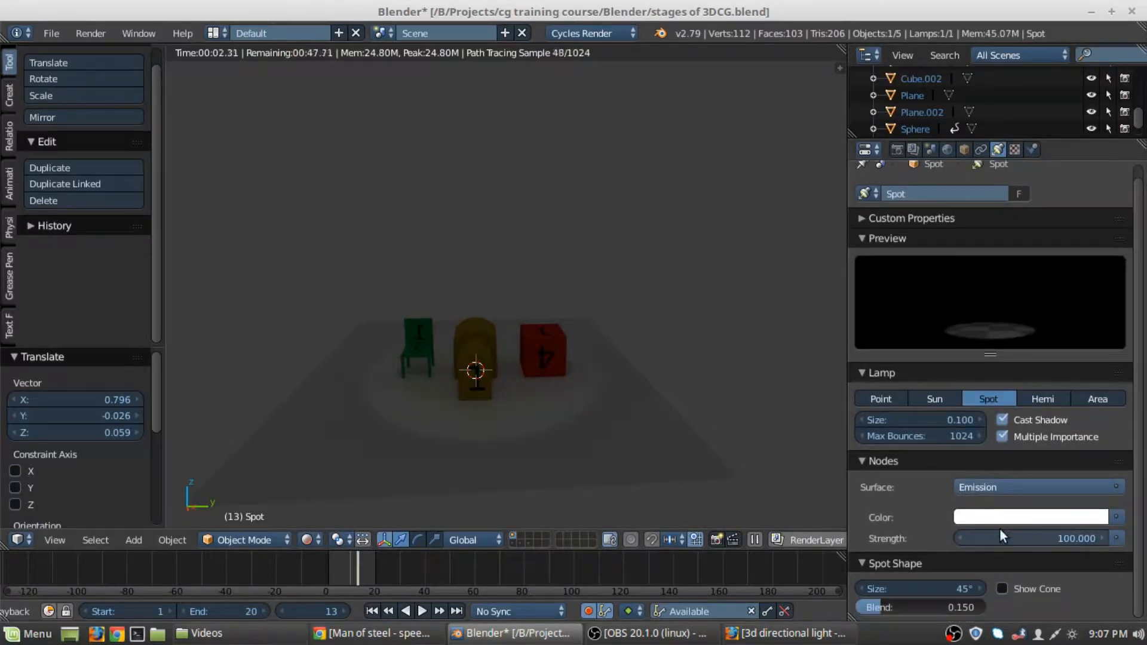
left_click(1024, 540)
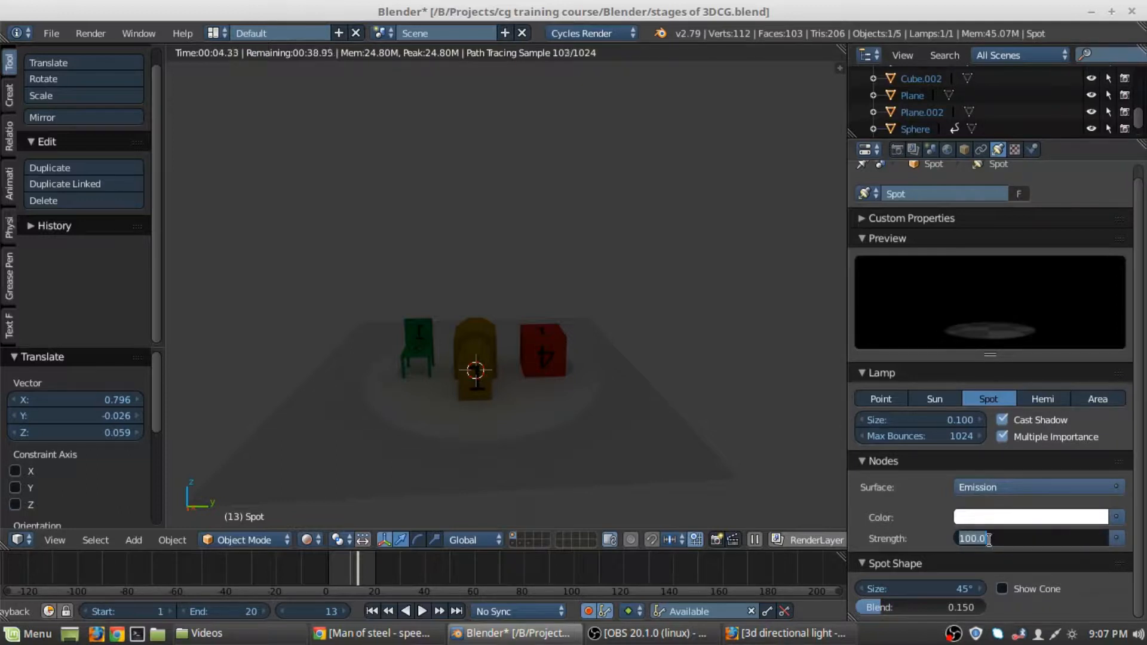
type("200")
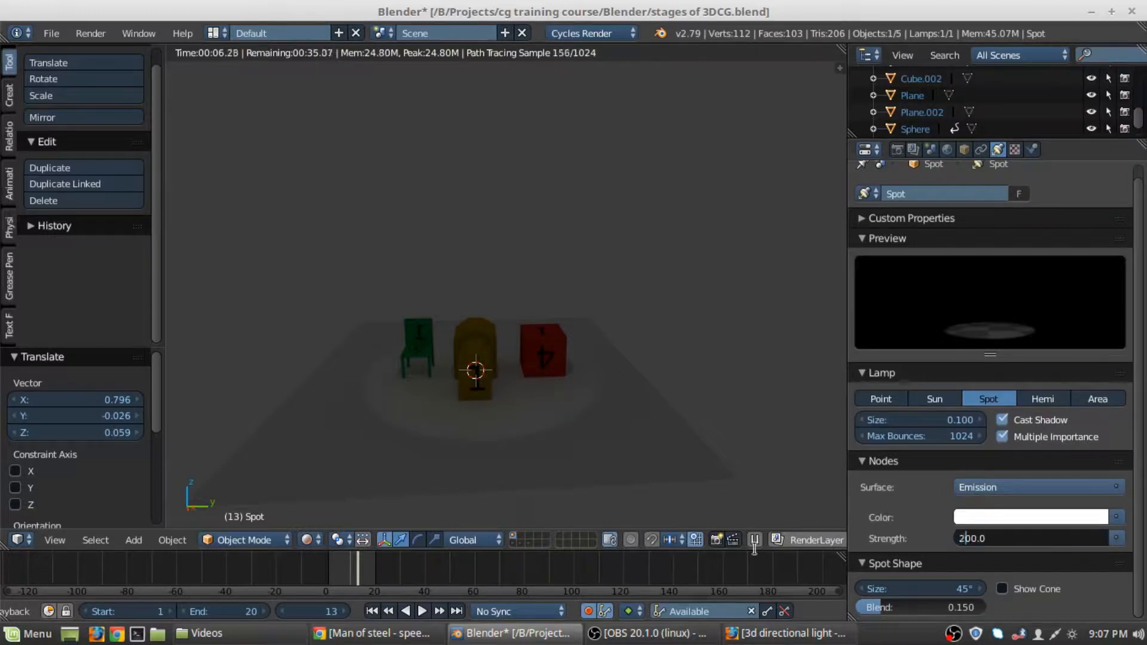
key("Return")
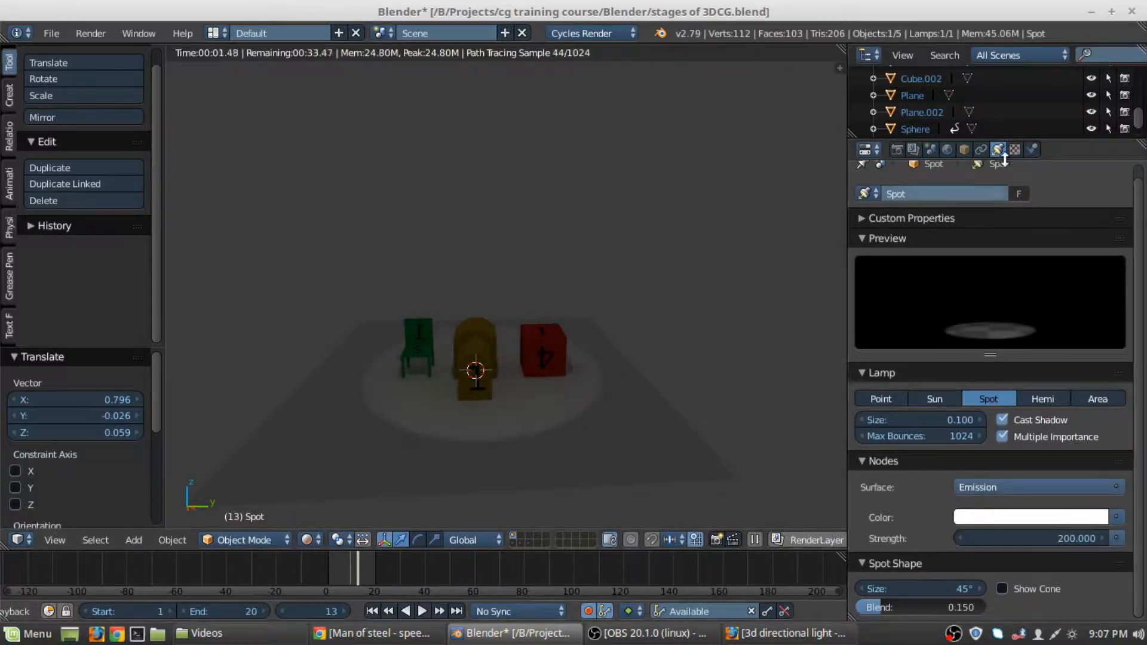
- Try a world background strength of 0 and undo it
left_click(946, 149)
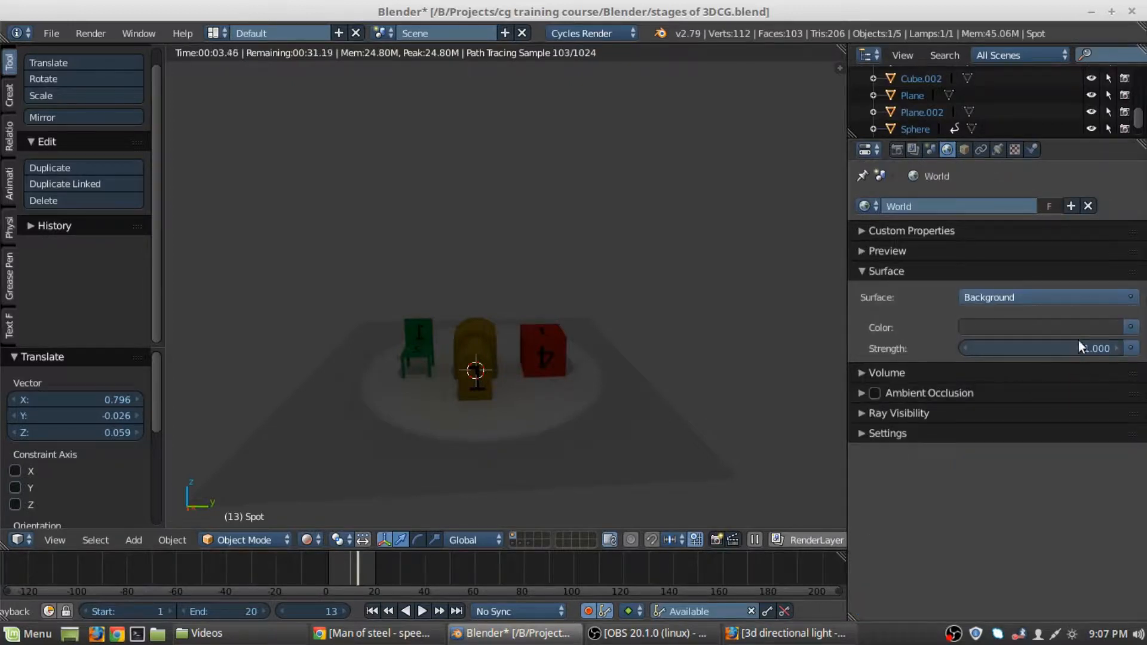
left_click_drag(1082, 345, 1018, 347)
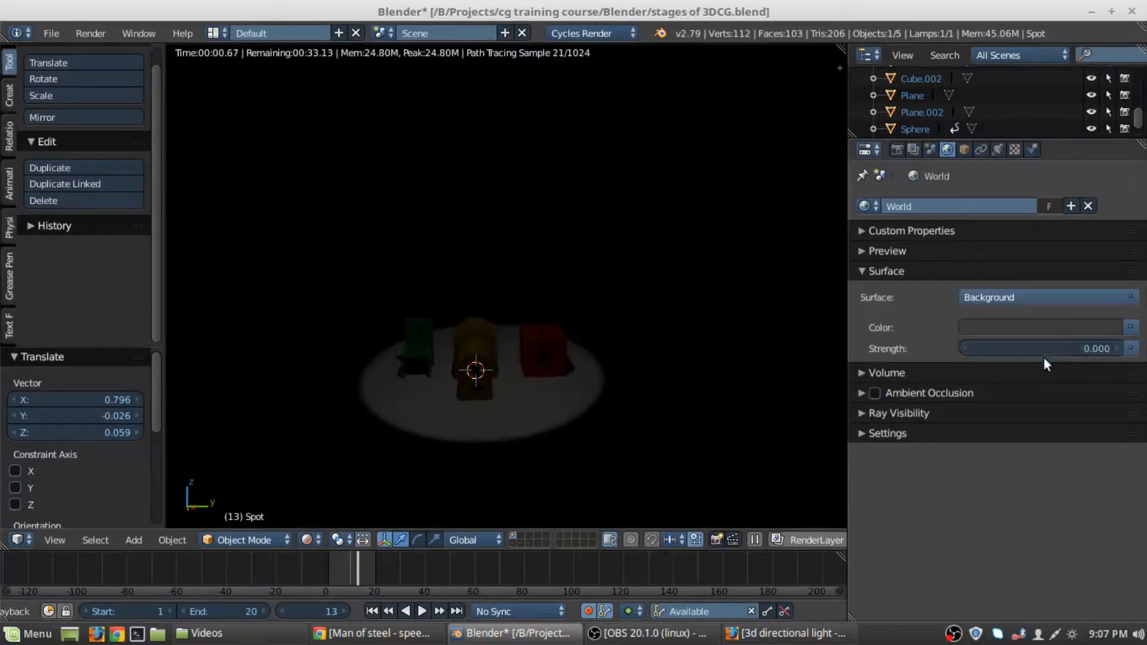
key("ctrl+z")
- Darken the world background color to an HSV value of about 0.053 and inspect the spot's light circle from above the cube
left_click(1114, 328)
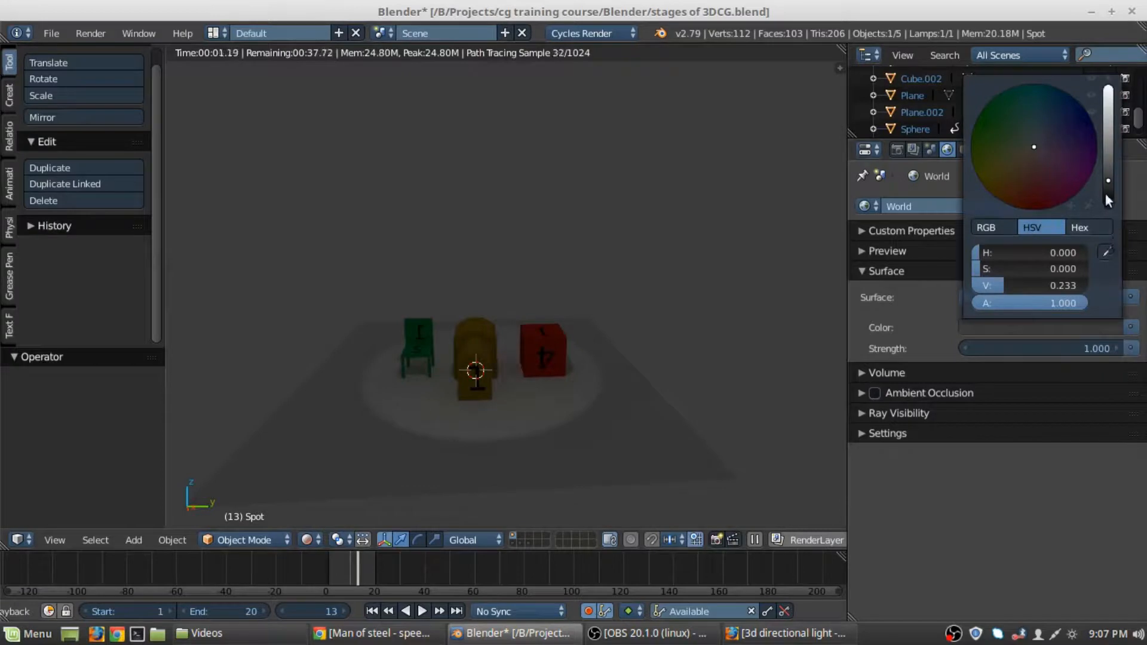
left_click_drag(1106, 193, 1108, 204)
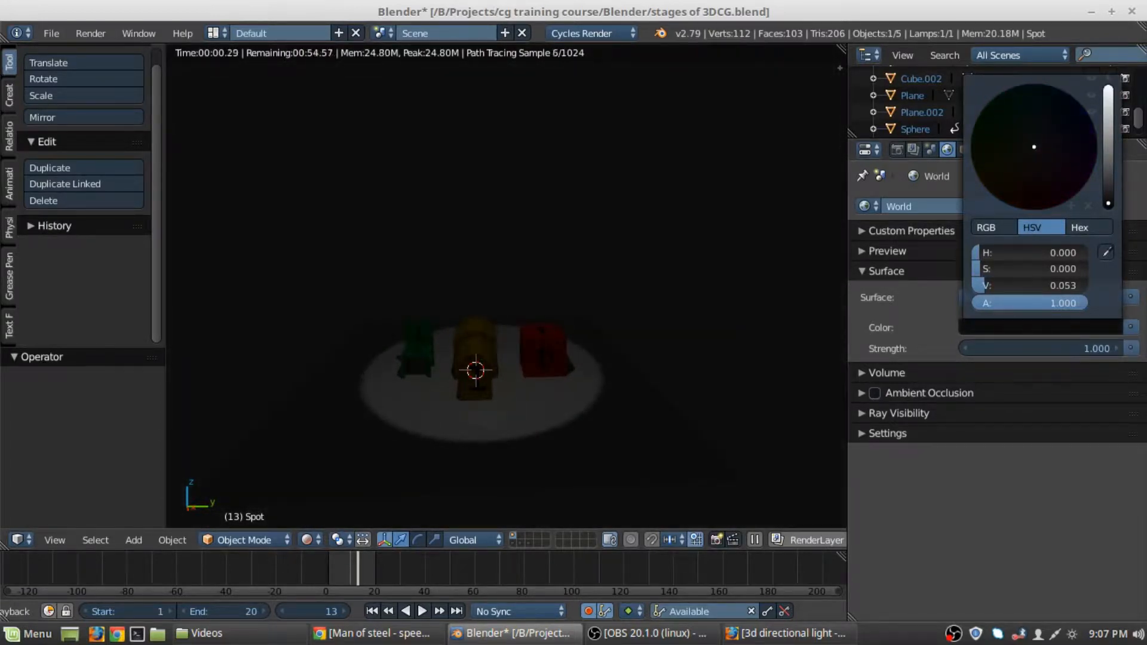
middle_click_drag(610, 335, 521, 357)
scroll(607, 287, "up", 2)
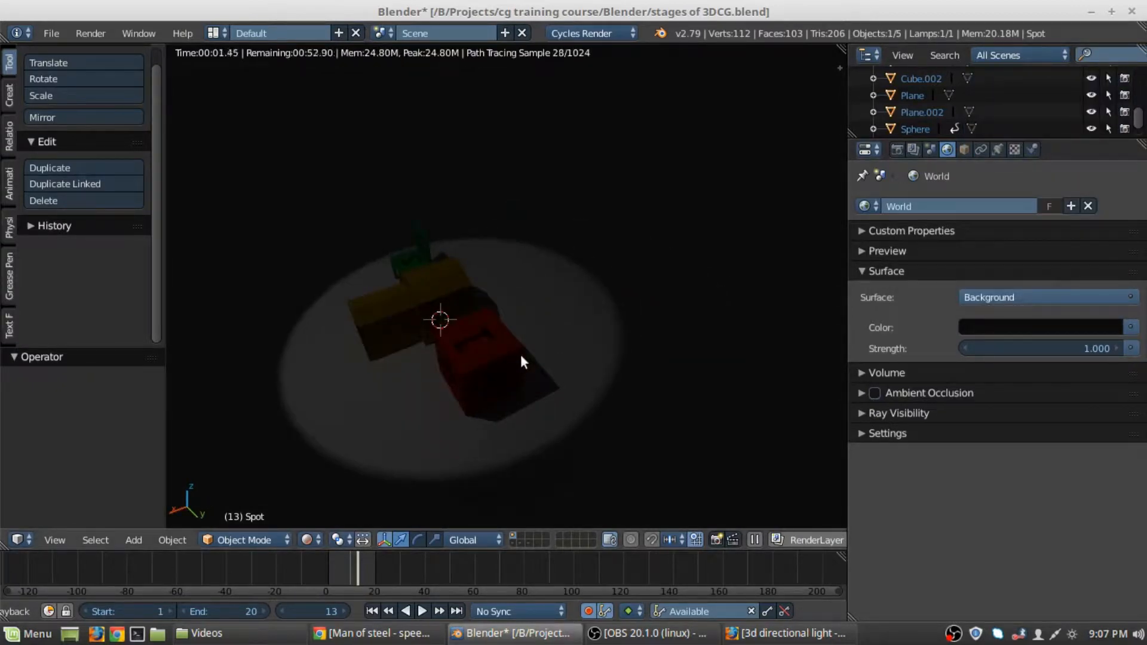
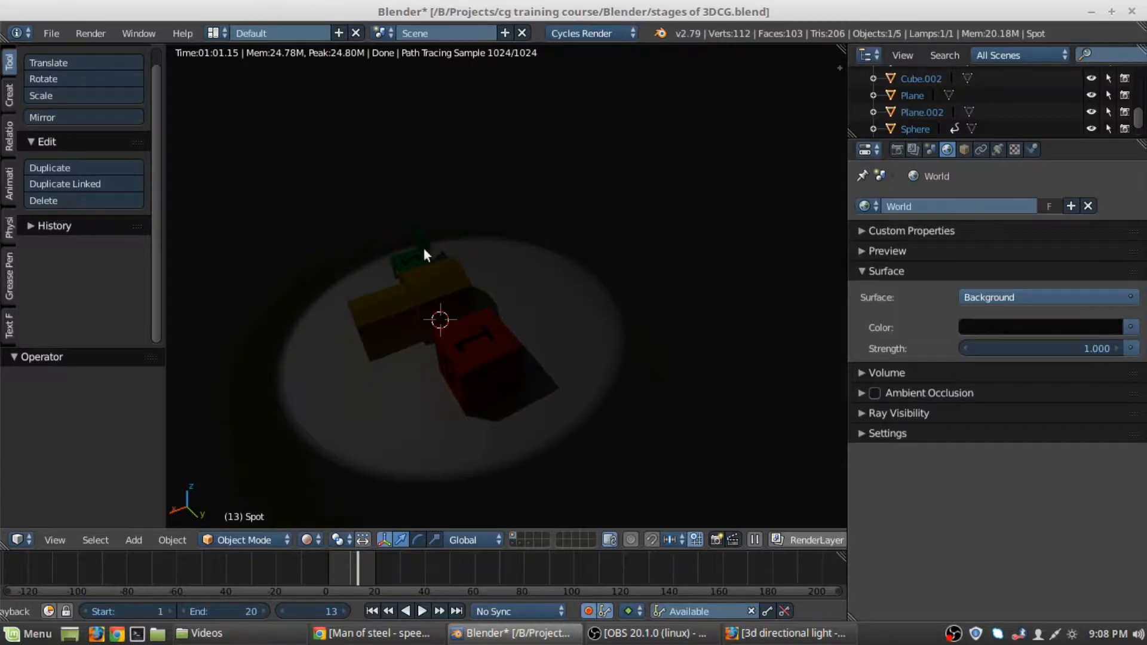
- Return to solid shading and delete the spot lamp
key("shift+z")
key("x")
left_click(584, 302)
- Add a hemi lamp, raise it about 9.6 units above the objects, and examine its Cycles lamp settings
key("shift+a")
mouse_move(568, 299)
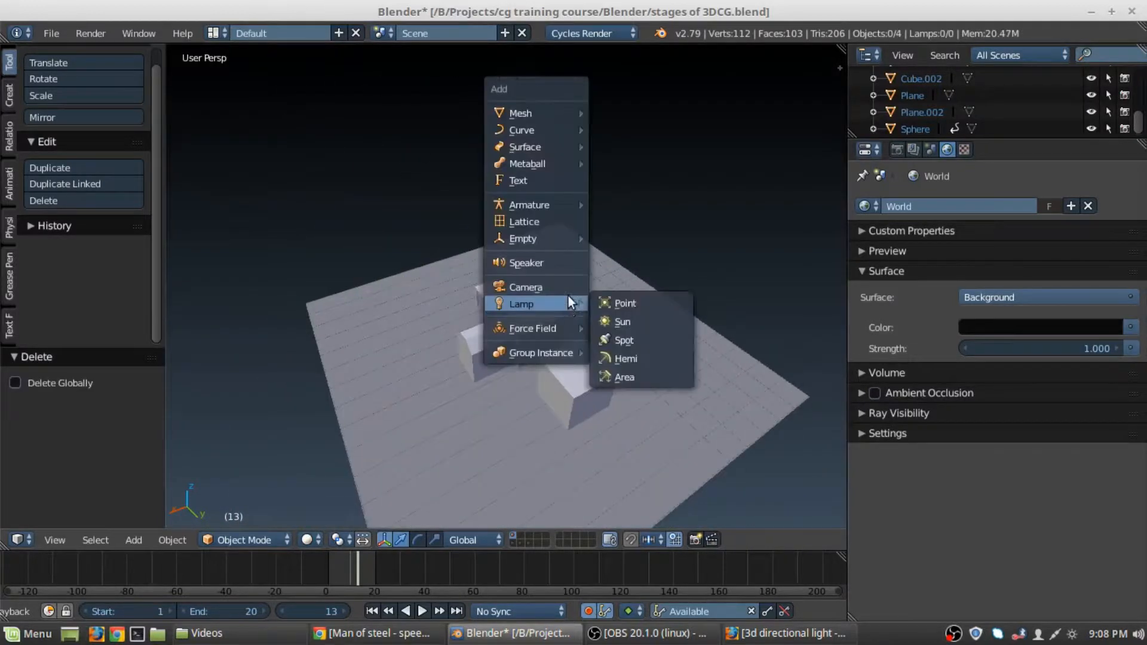
left_click(633, 363)
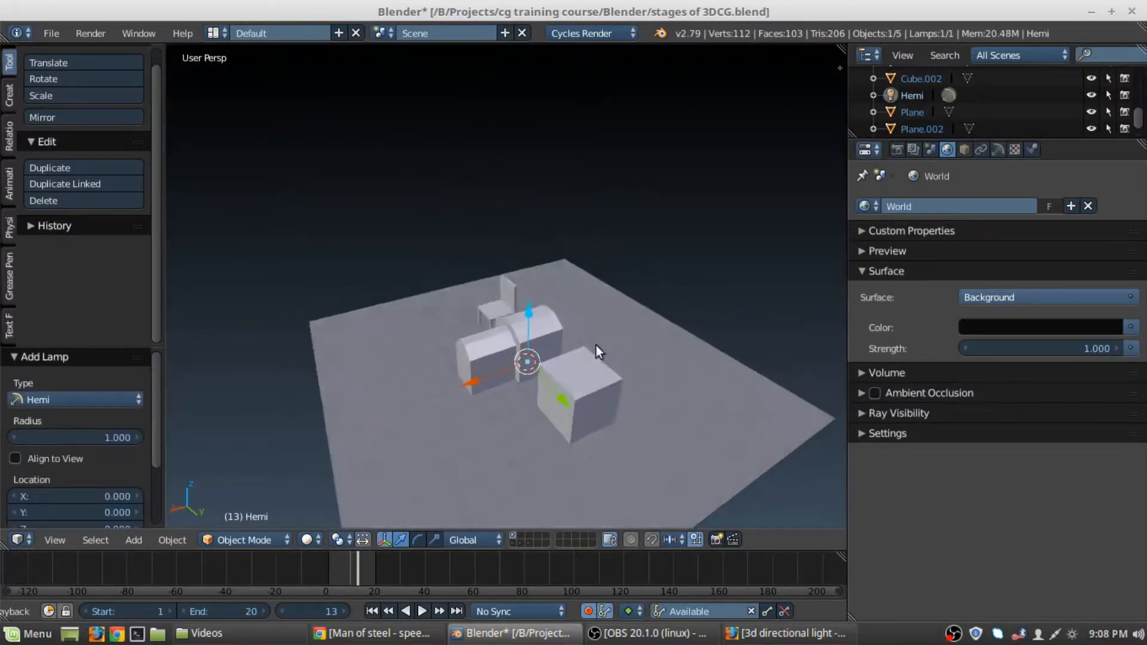
left_click_drag(528, 315, 553, 147)
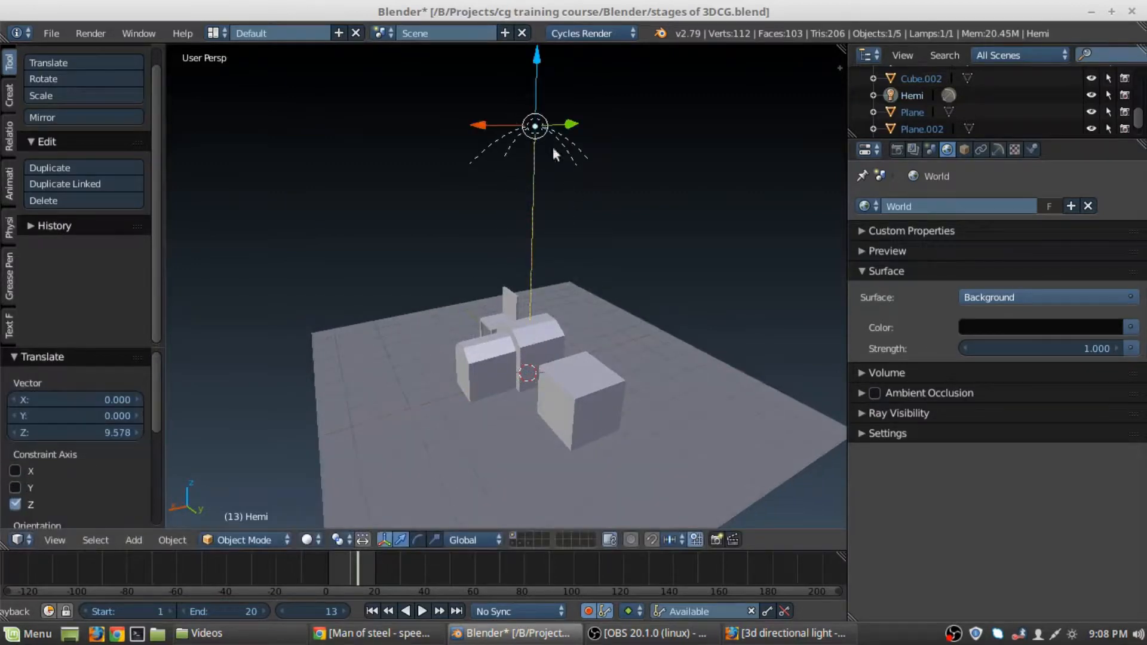
middle_click_drag(554, 155, 743, 342)
left_click(997, 149)
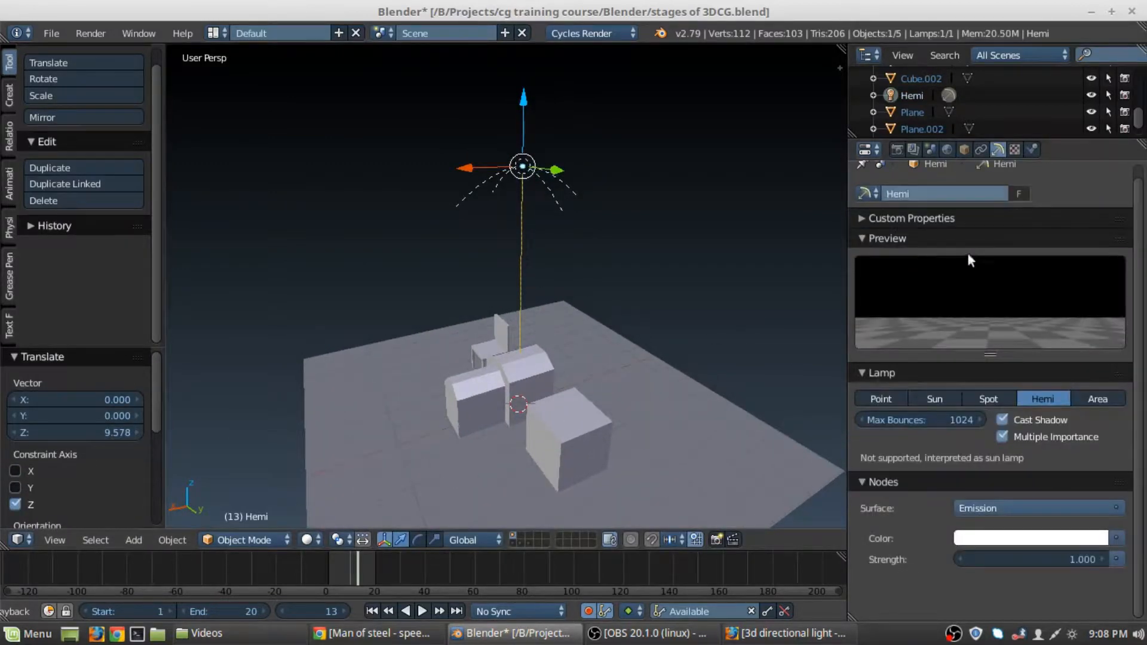
scroll(575, 349, "up", 2)
scroll(574, 349, "down", 1)
scroll(964, 254, "up", 1)
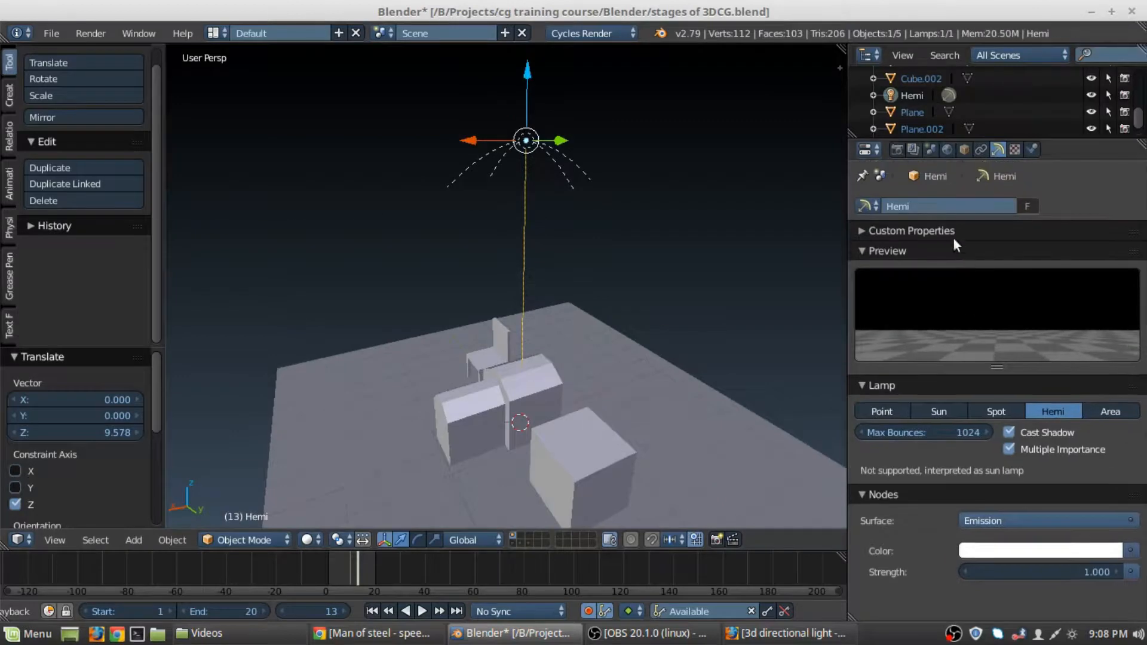
- Replace the hemi lamp with a sun lamp and raise it above the objects
key("Delete")
key("shift+a")
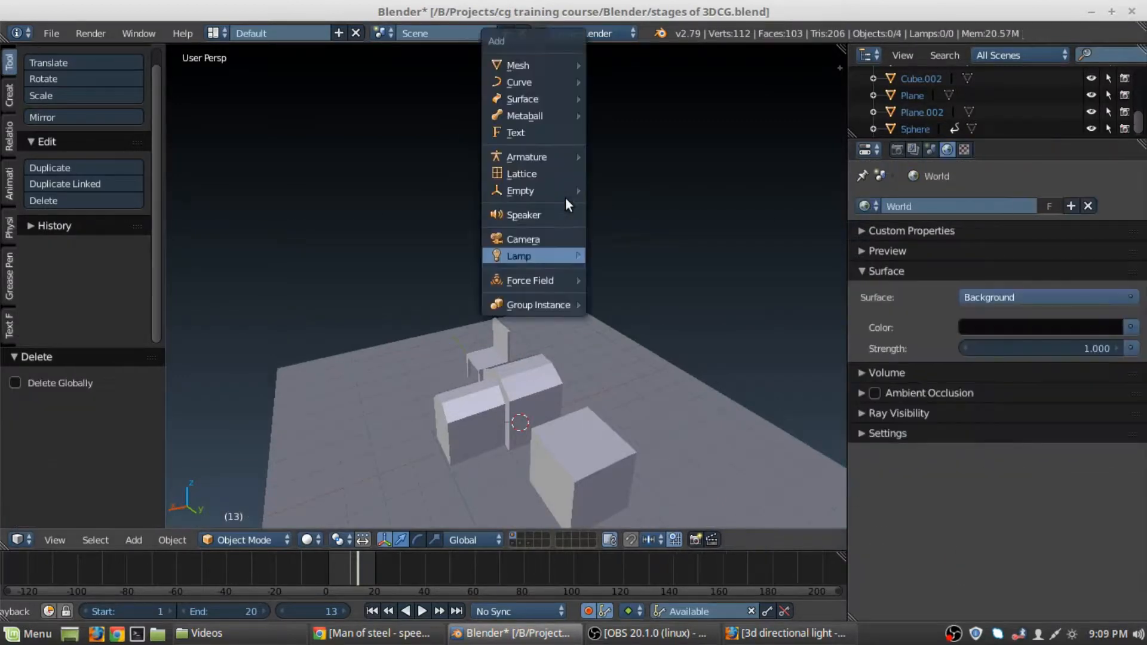
mouse_move(557, 262)
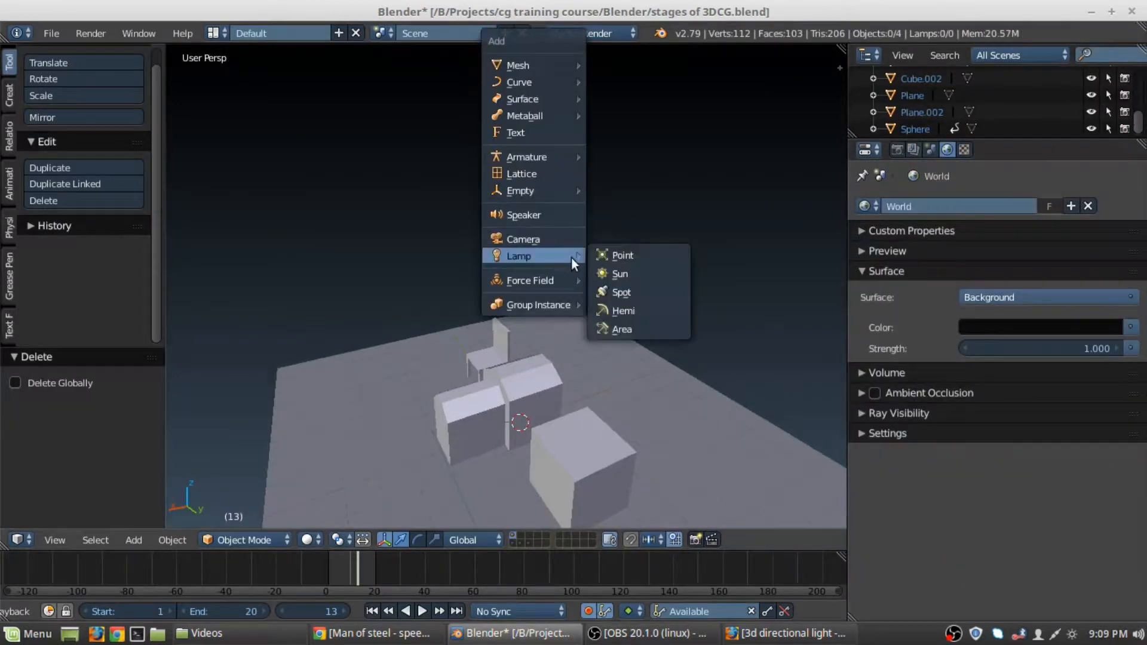
left_click(618, 276)
middle_click_drag(617, 277, 571, 300)
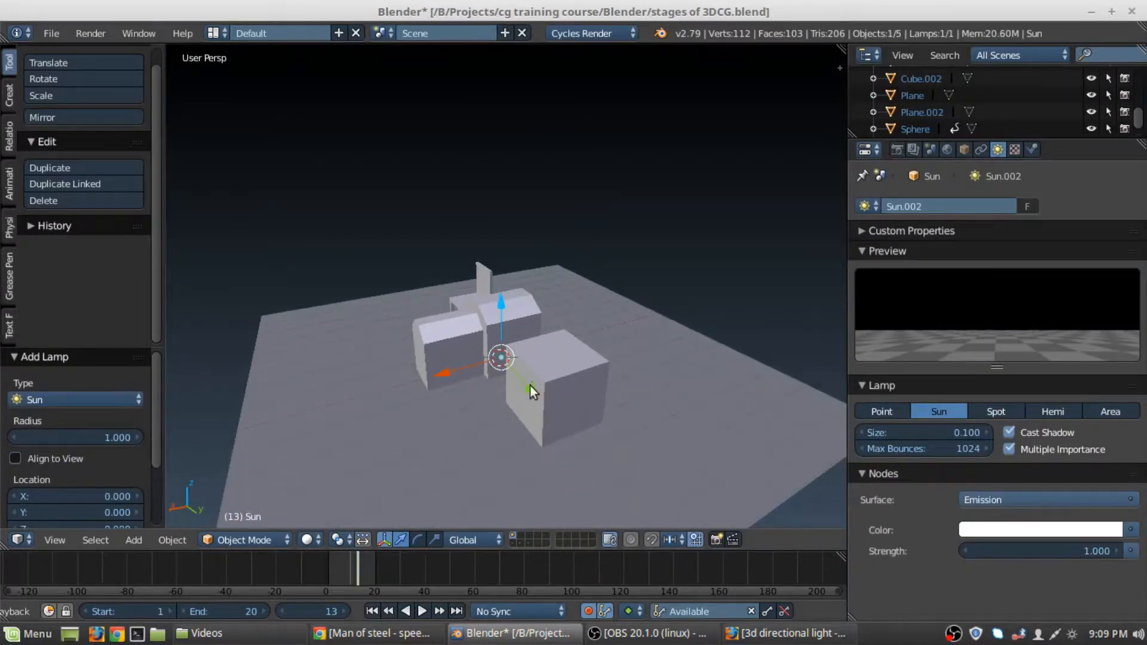
key("g")
left_click(526, 94)
mouse_move(526, 94)
middle_mouse_down()
mouse_move(557, 234)
mouse_move(599, 251)
middle_mouse_up()
key("g")
left_click(567, 220)
- Examine the sun's straight-down lighting on the chair, house-shaped block and cube in rendered shading against the dark world background
scroll(566, 220, "down", 2)
scroll(627, 299, "up", 1)
scroll(634, 321, "up", 1)
middle_click_drag(437, 319, 603, 320)
key("shift+z")
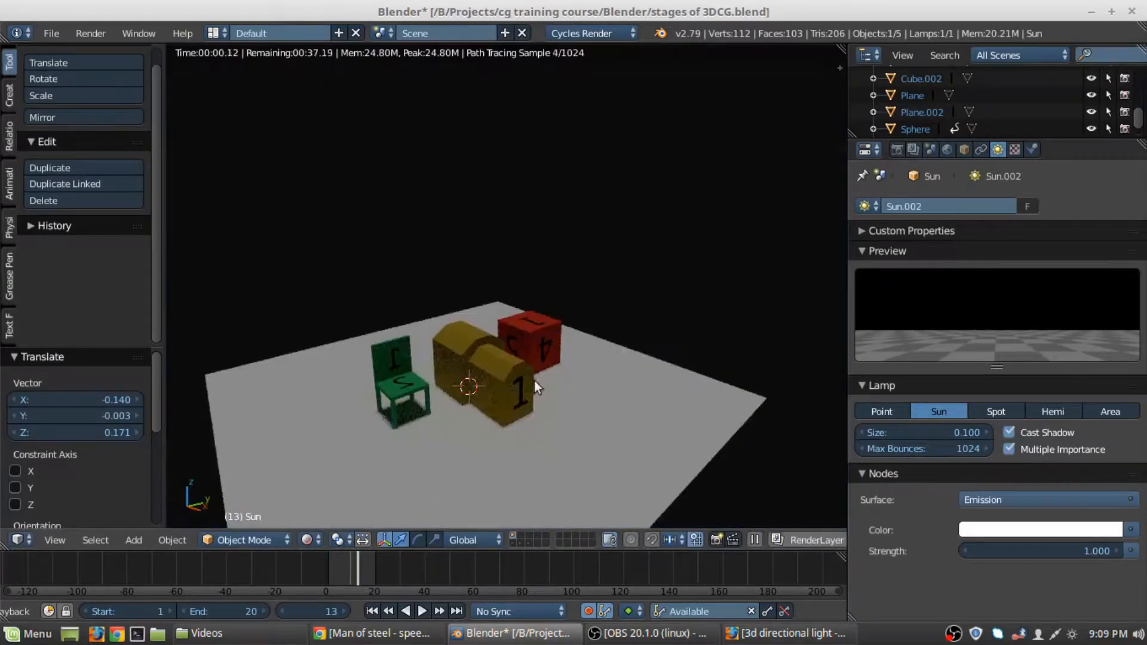
mouse_move(534, 381)
middle_mouse_down("shift")
mouse_move(650, 328)
mouse_move(592, 370)
mouse_move(674, 325)
middle_mouse_up("shift")
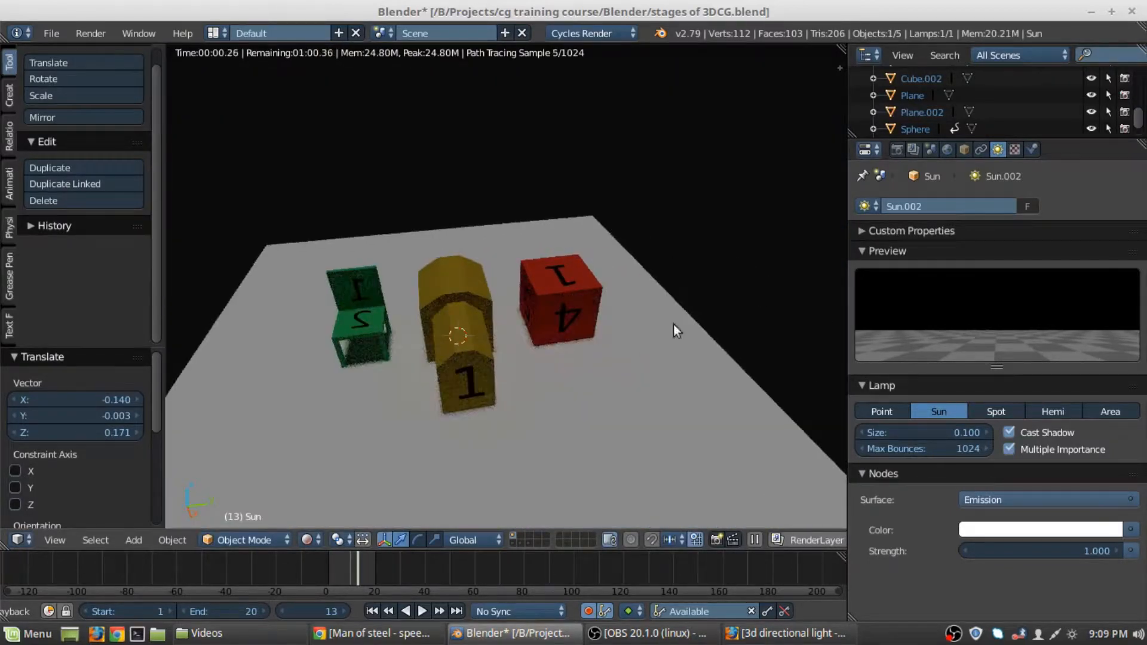
left_click(947, 150)
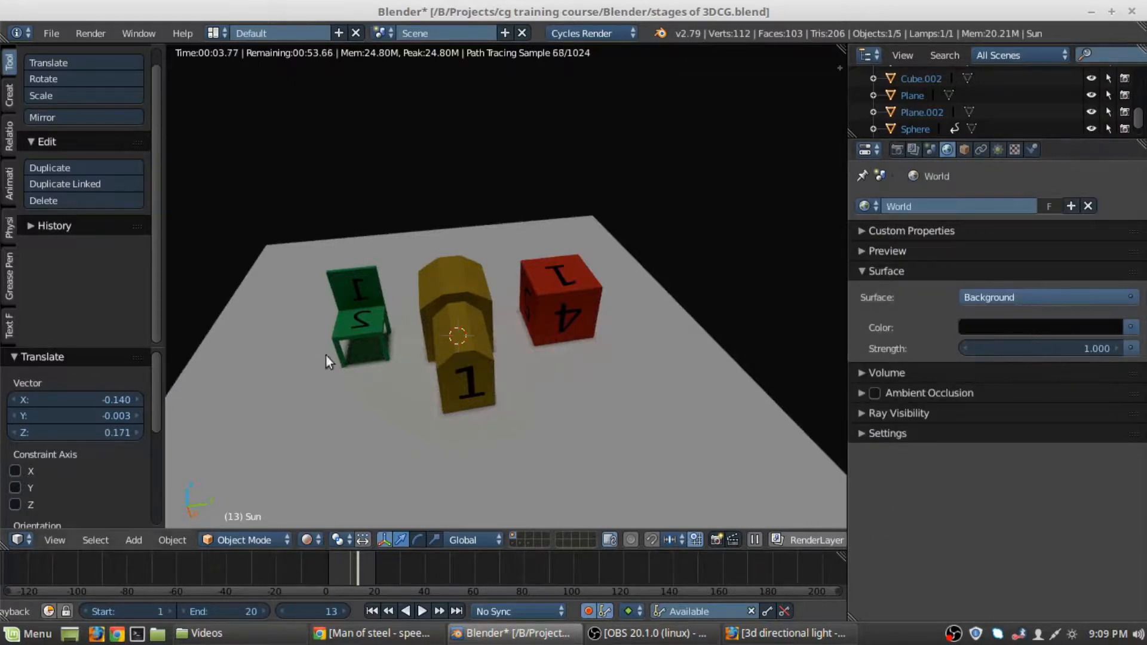
middle_click_drag(325, 356, 410, 370, "shift")
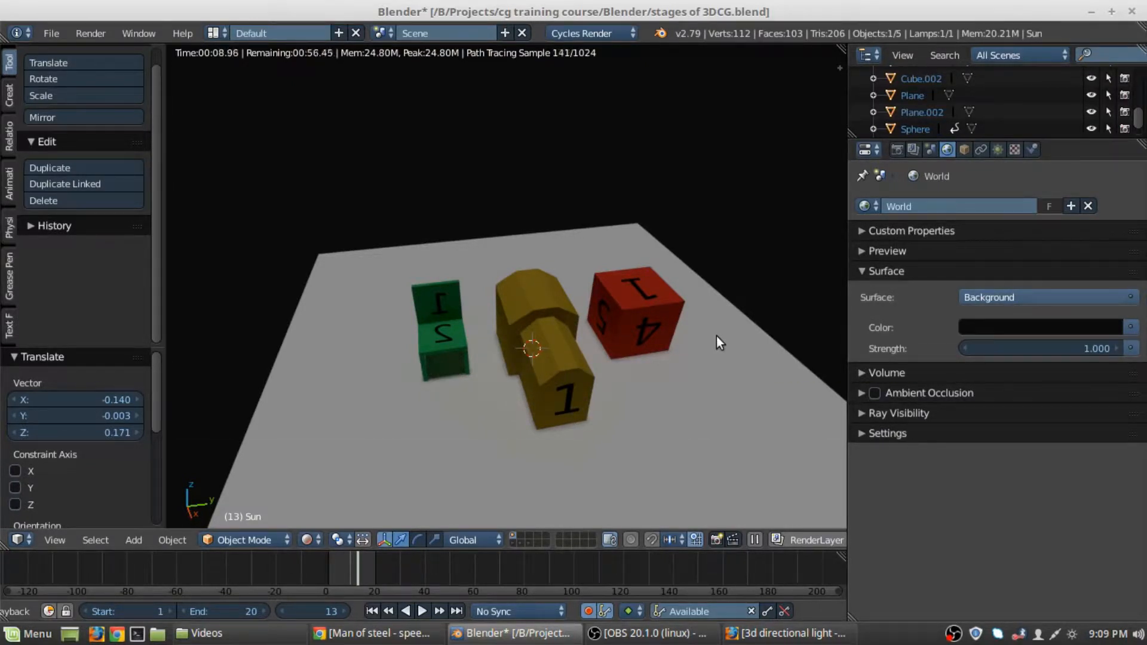
- Rotate the sun lamp about -45.5° from the chair's side view and inspect the cast shadows around the objects
middle_click_drag(427, 440, 645, 290)
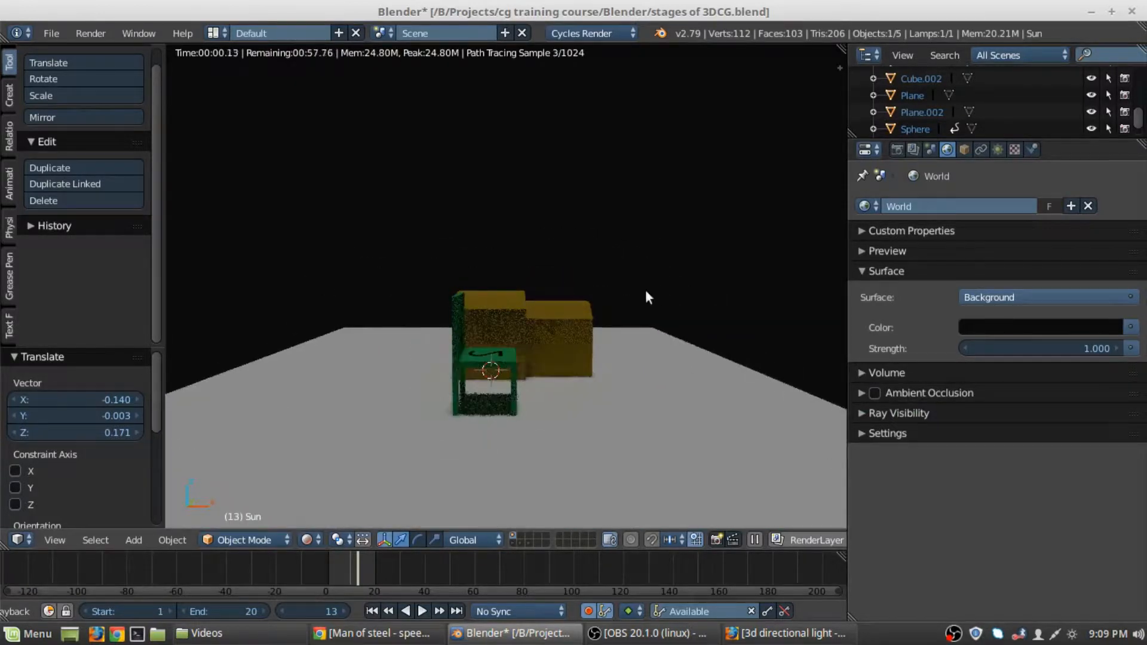
key("r")
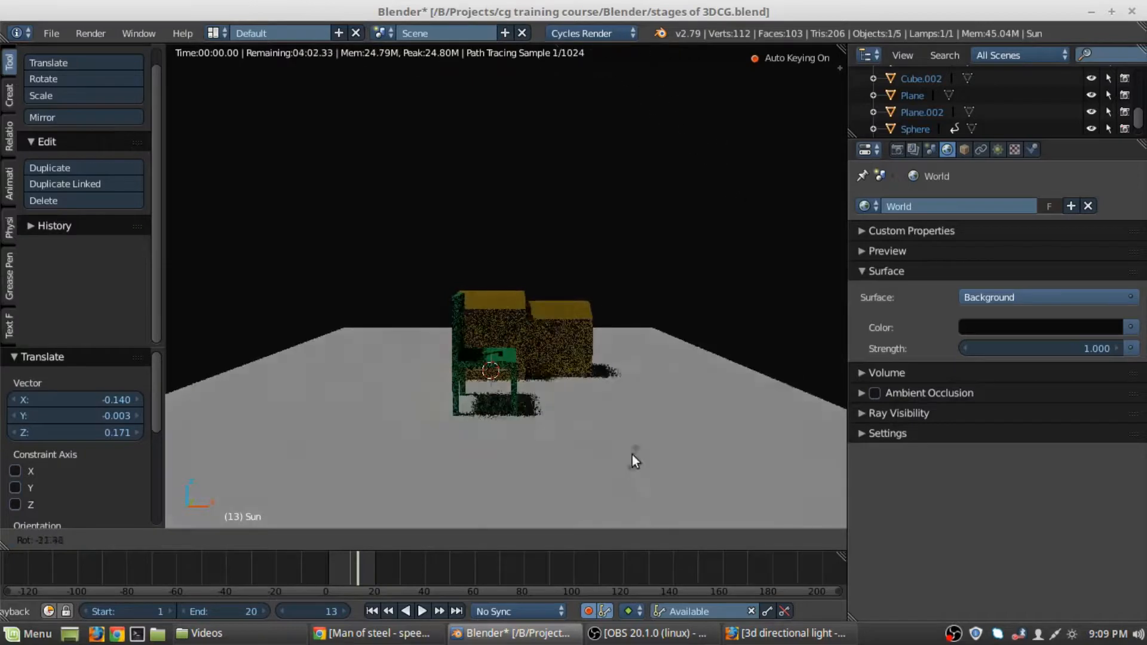
left_click(639, 397)
middle_click_drag(582, 437, 528, 347)
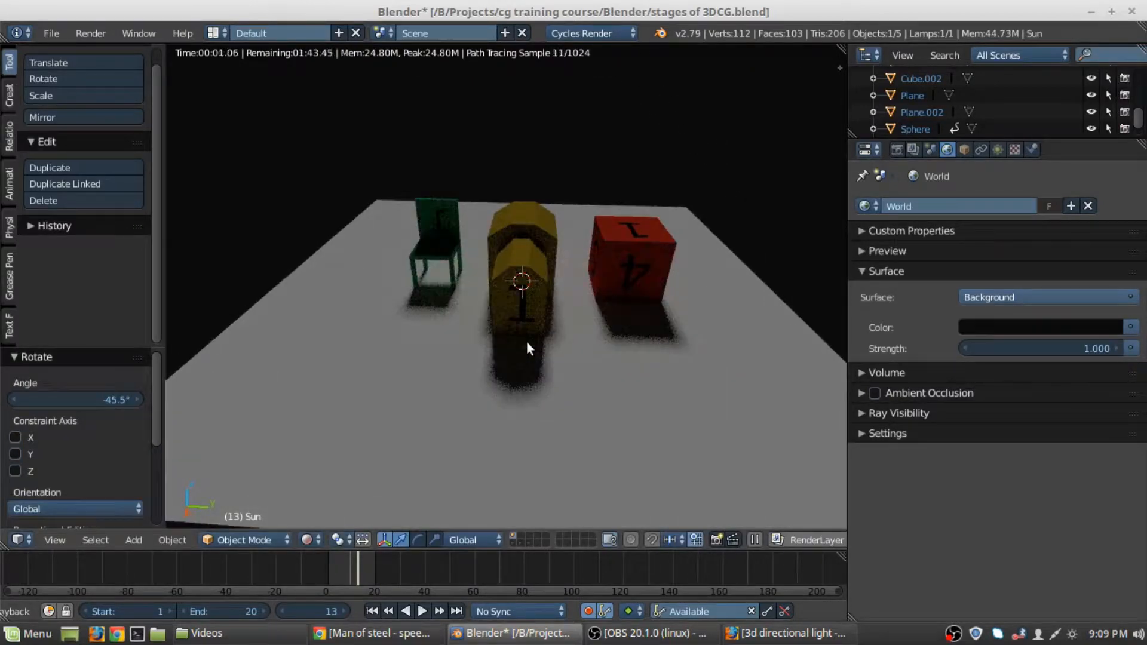
middle_click_drag(578, 326, 438, 302)
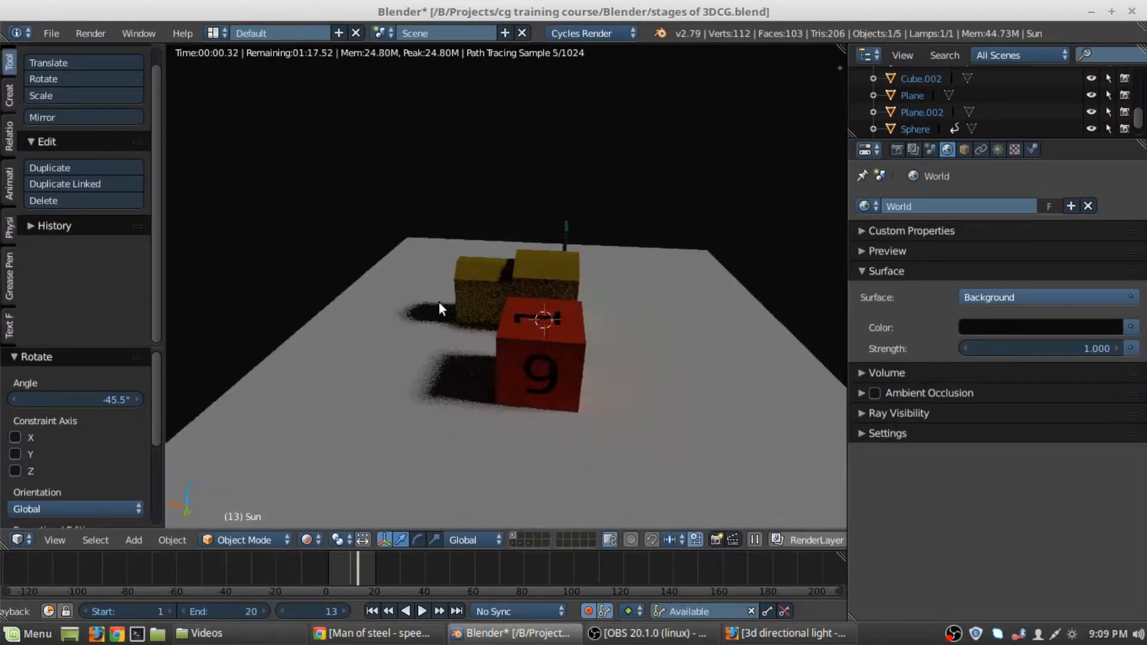
- Open the sun lamp's settings and reduce its size in small decrements, and finally all the way to 0.000
left_click(996, 150)
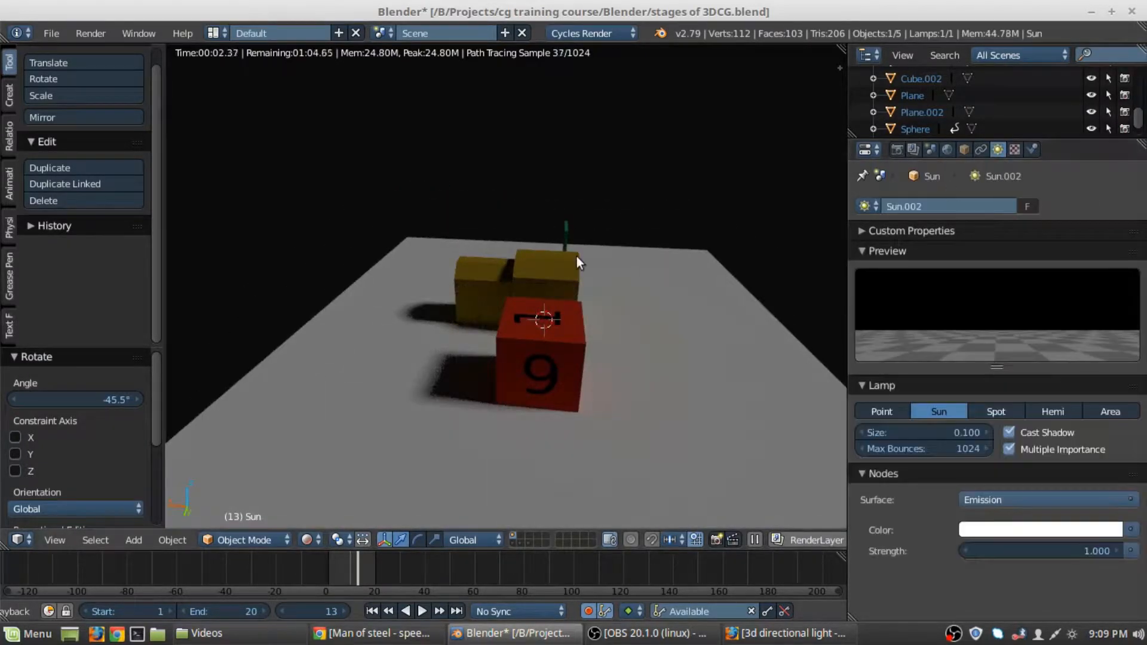
middle_click_drag(525, 257, 510, 297, "shift")
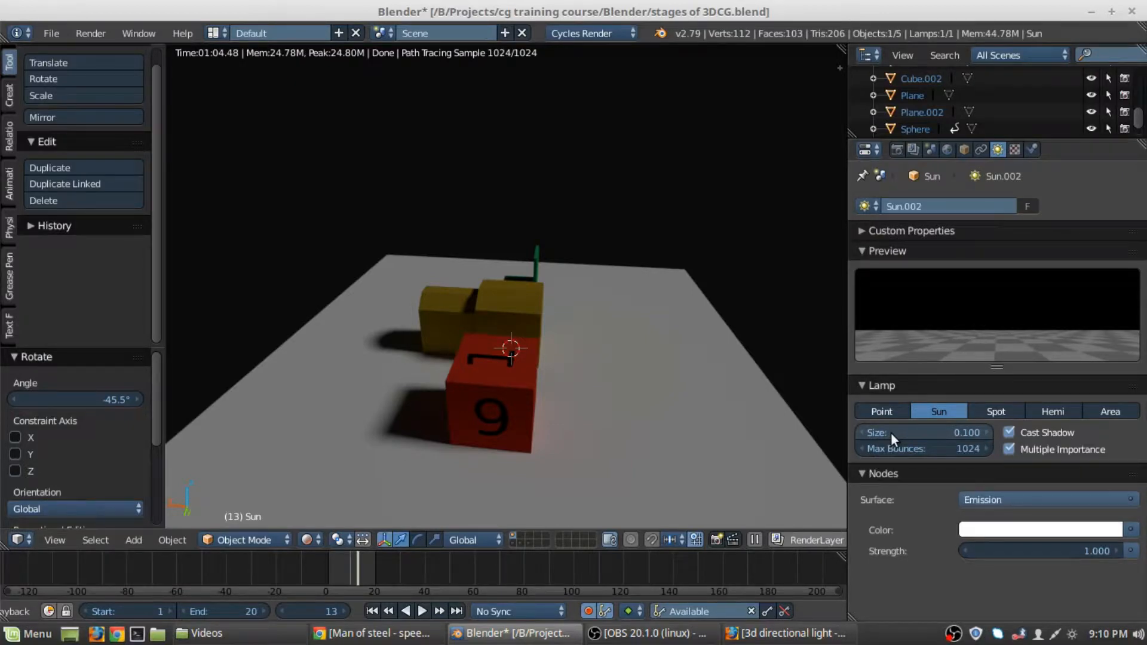
left_click(861, 433)
left_click(861, 431)
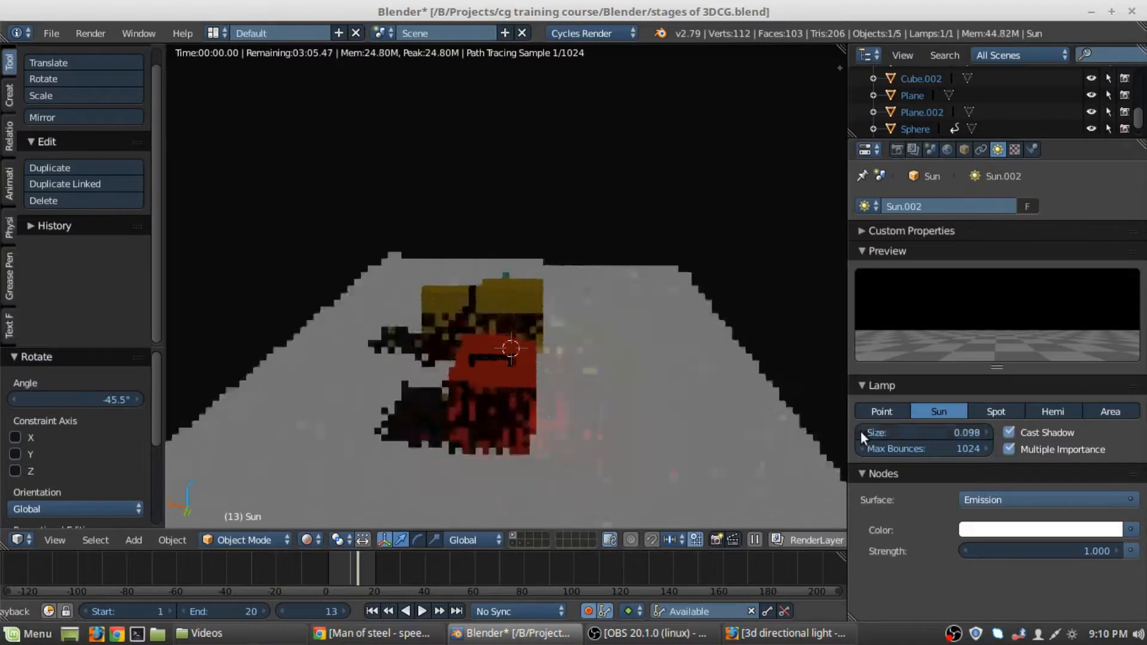
left_click(861, 430)
left_click(857, 429)
left_click(858, 429)
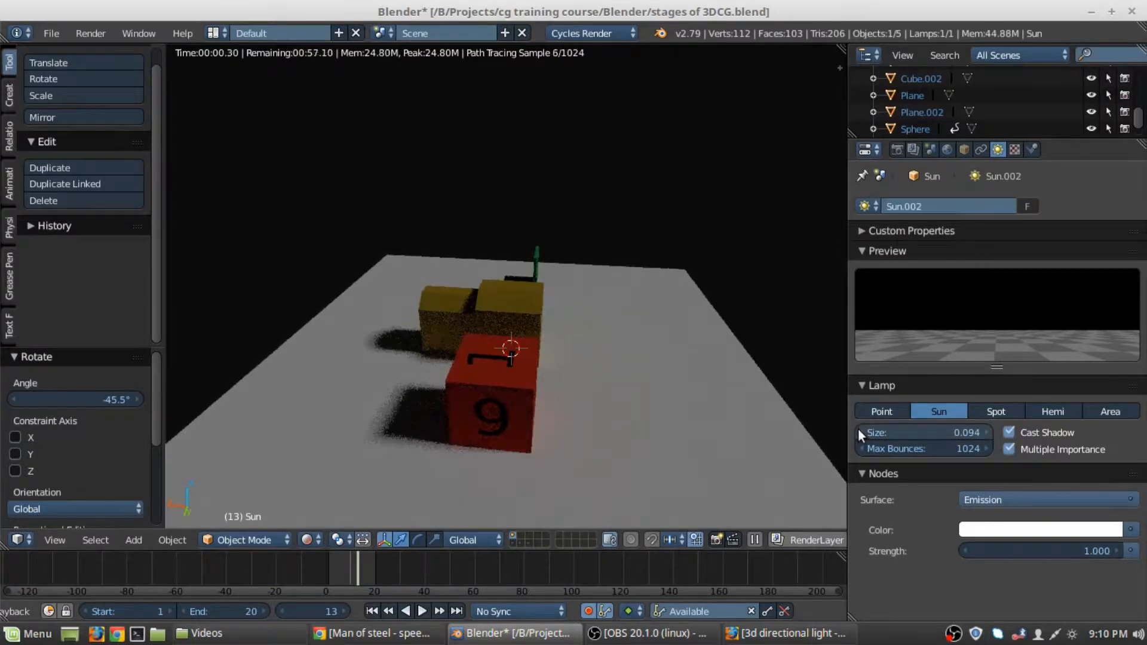
left_click(858, 428)
left_click(858, 428)
left_click(858, 429)
left_click(858, 429)
left_click(857, 429)
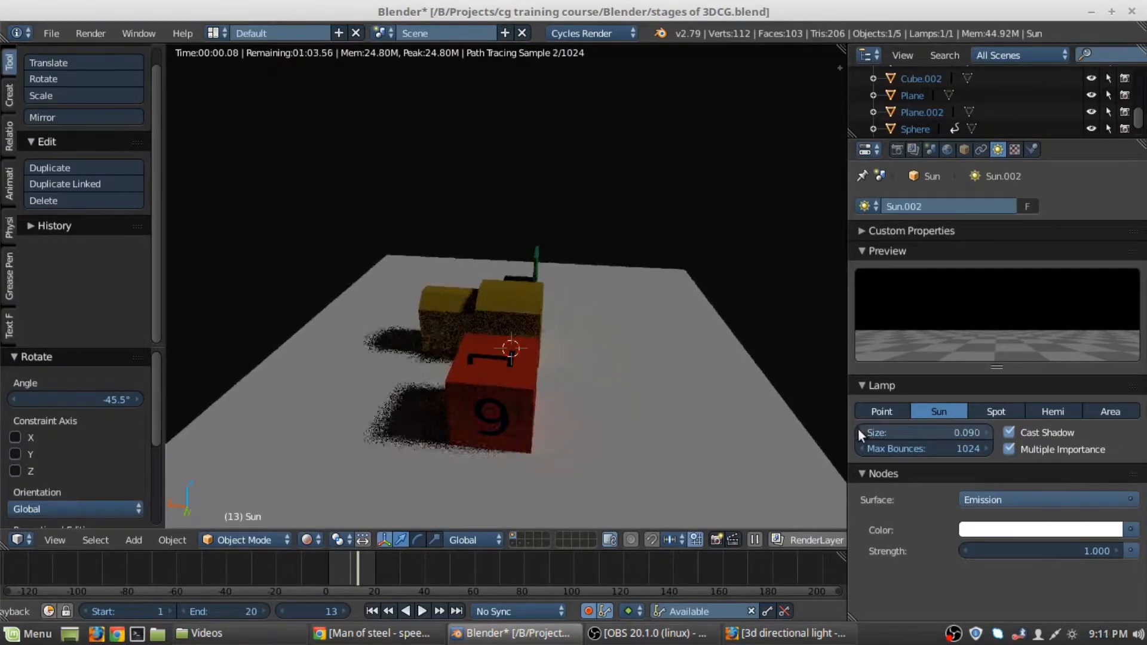
left_click(857, 429)
left_click(858, 429)
left_click(858, 428)
left_click(858, 428)
left_click_drag(885, 431, 843, 430)
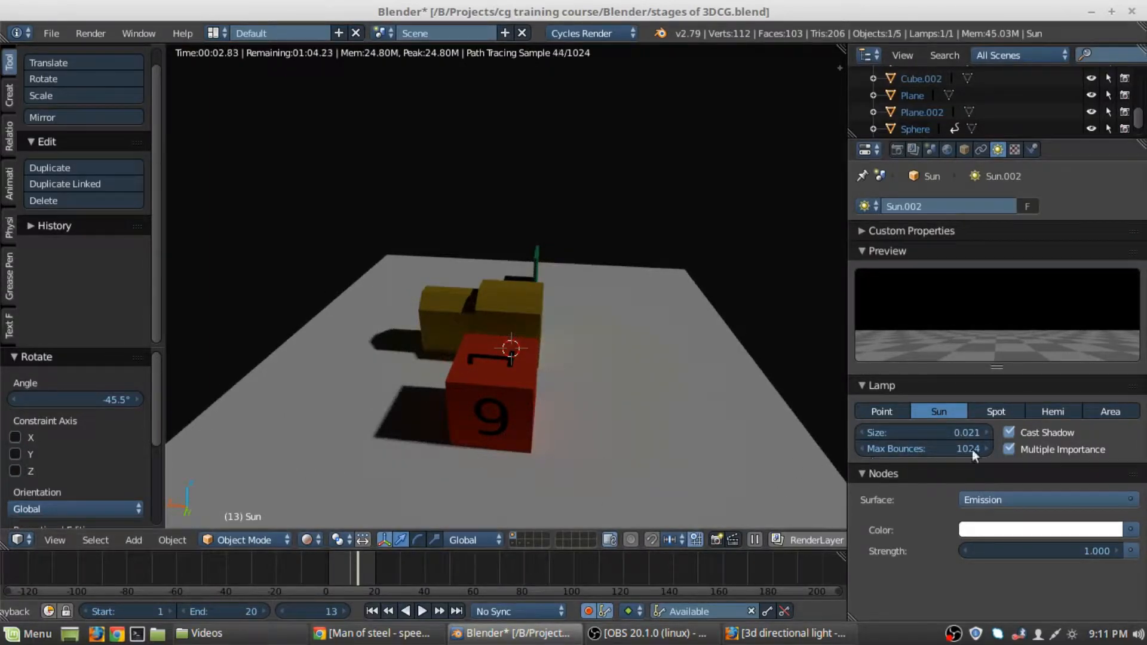
left_click_drag(963, 433, 921, 433)
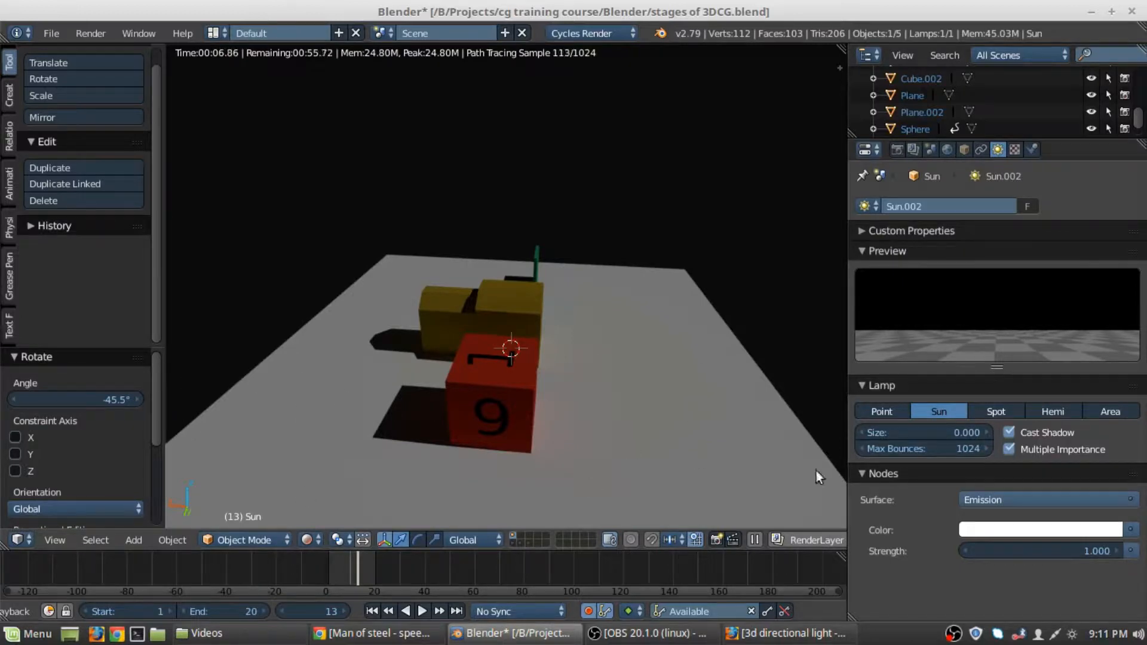
- Set the sun lamp's size to 1 and examine the shadows around the chair, house-shaped block and cube
left_click(896, 433)
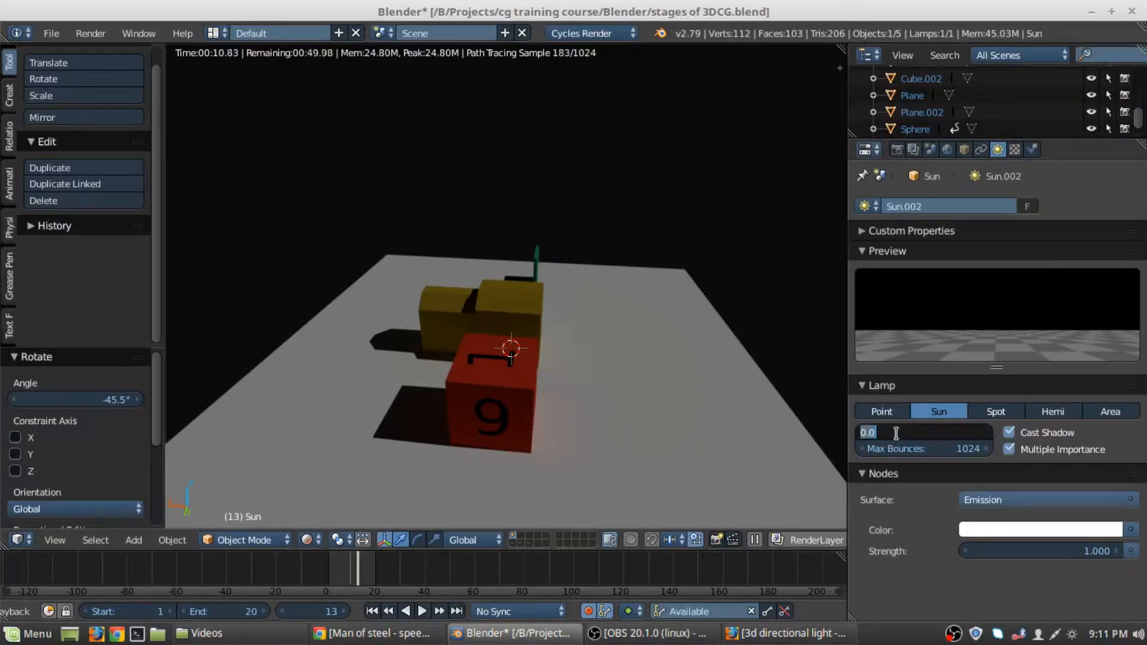
type("1")
key("Return")
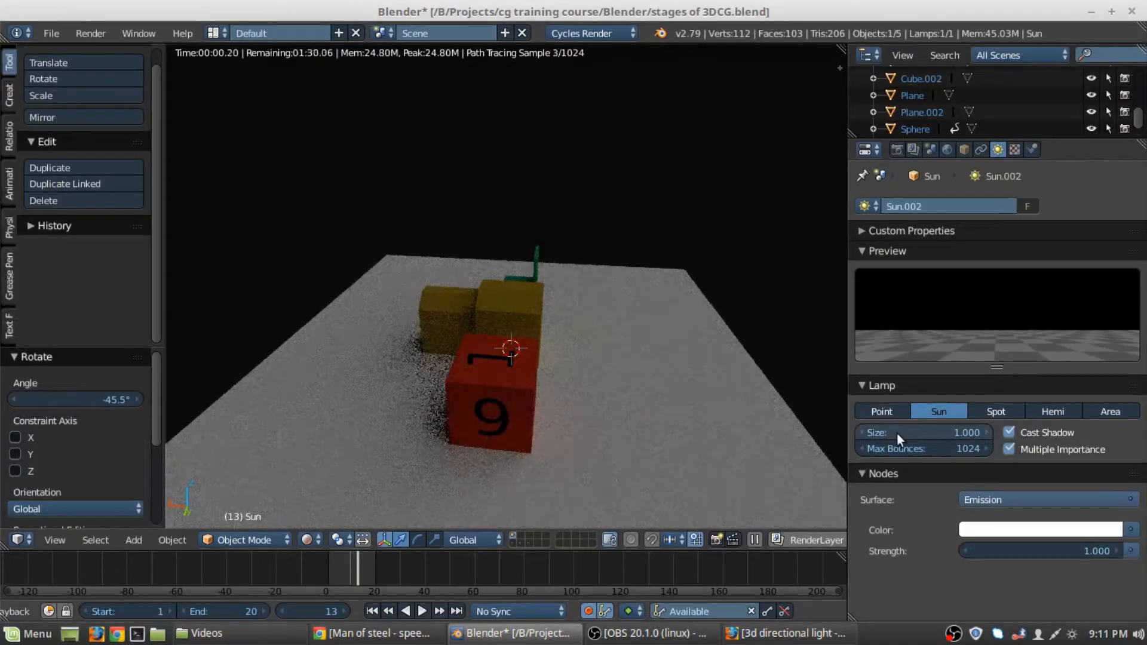
middle_click_drag(371, 279, 544, 316)
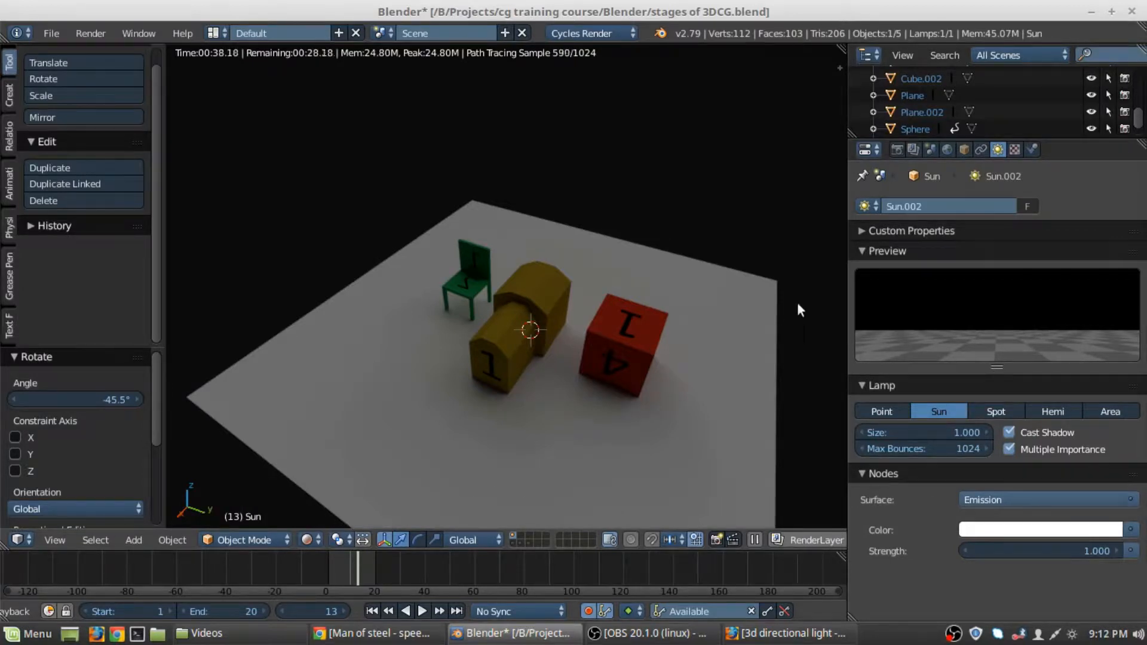
- Rotate the sun lamp about -47.4° from the cube's side and about 5° from the chair's front, and preview the rendered lighting
middle_click_drag(762, 300, 615, 313)
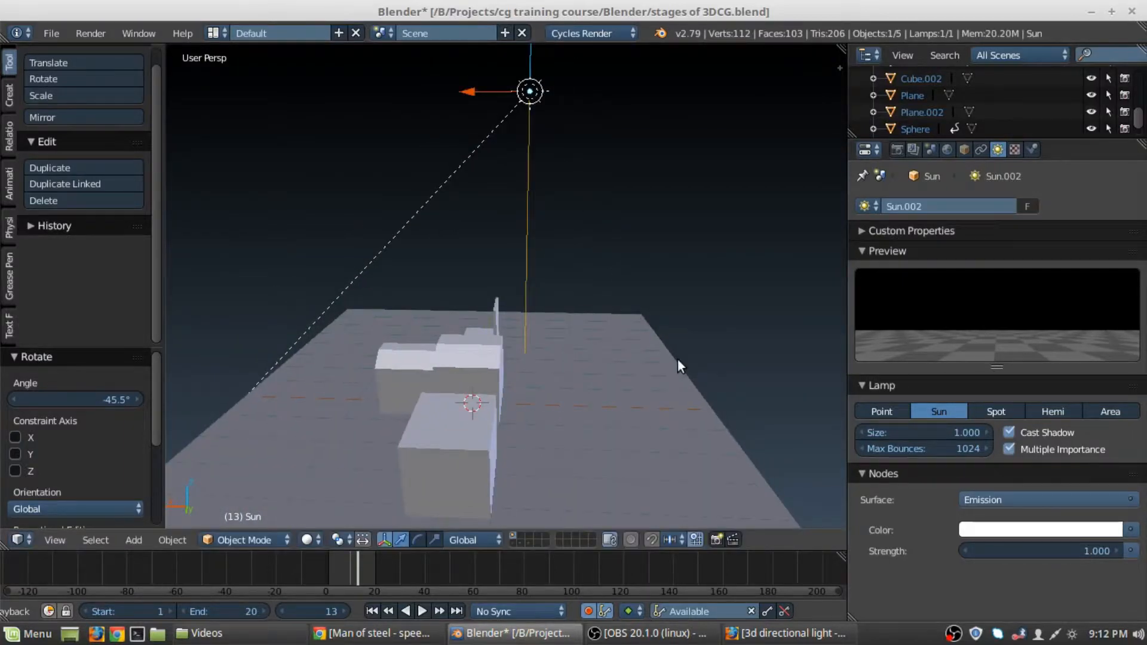
key("r")
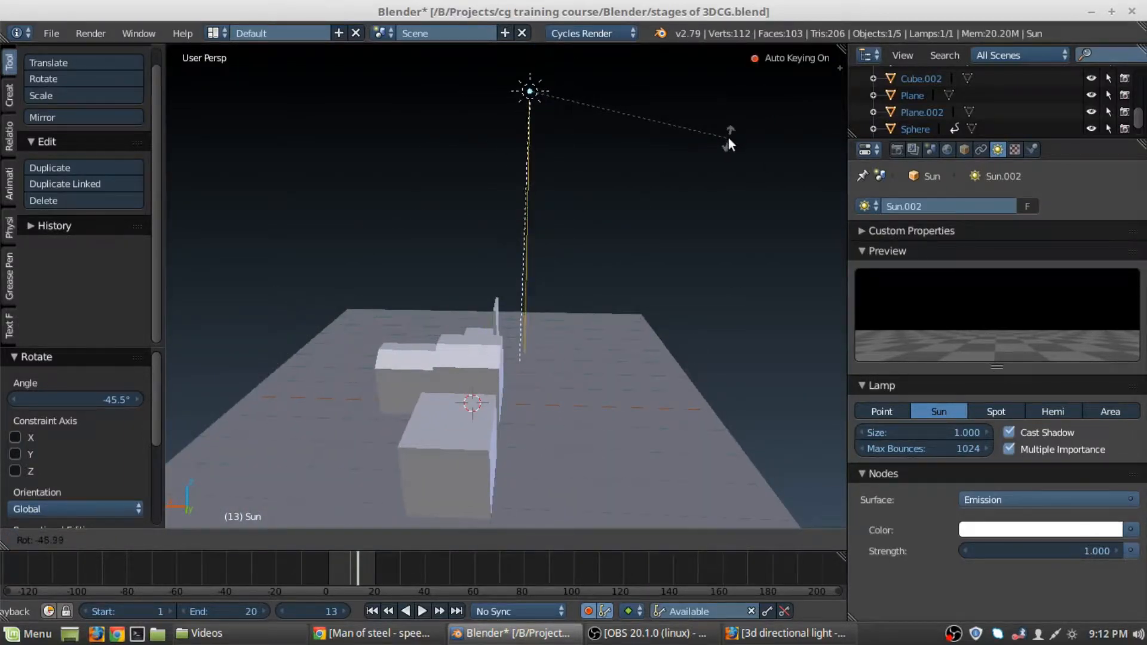
left_click(728, 132)
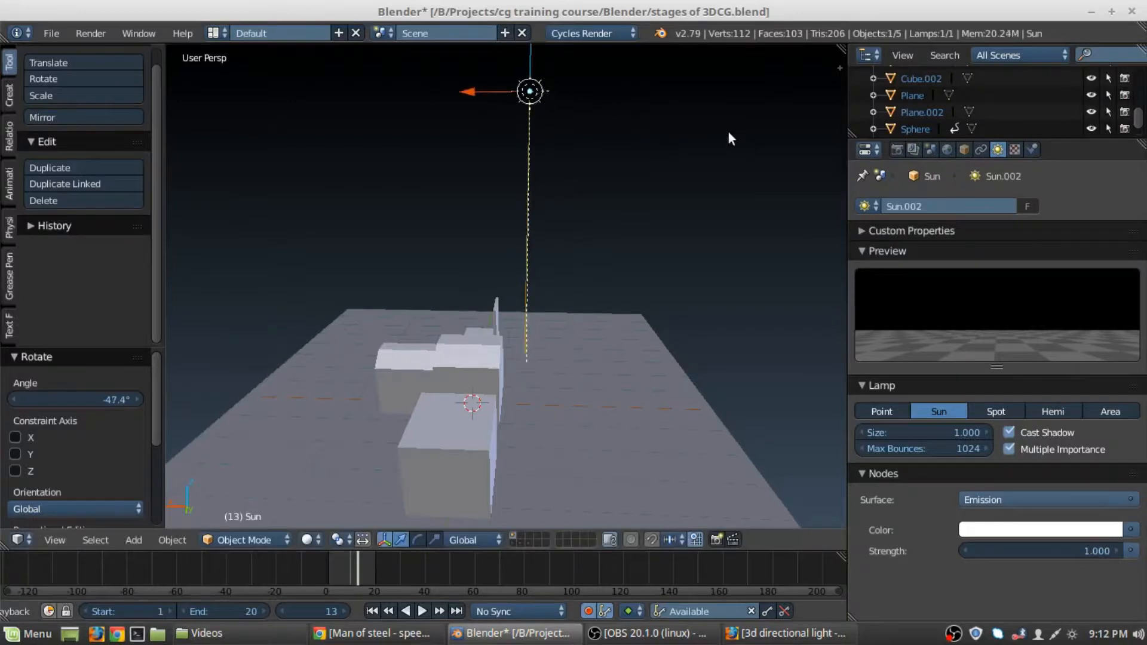
middle_click_drag(728, 132, 542, 148)
key("r")
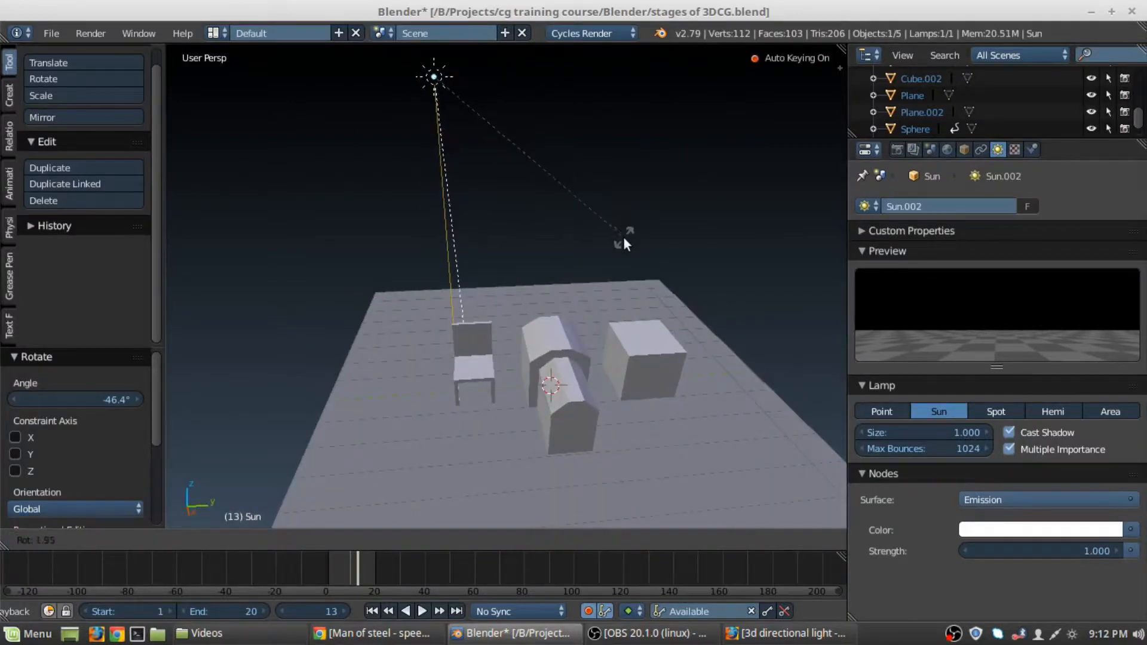
left_click(618, 248)
key("shift+z")
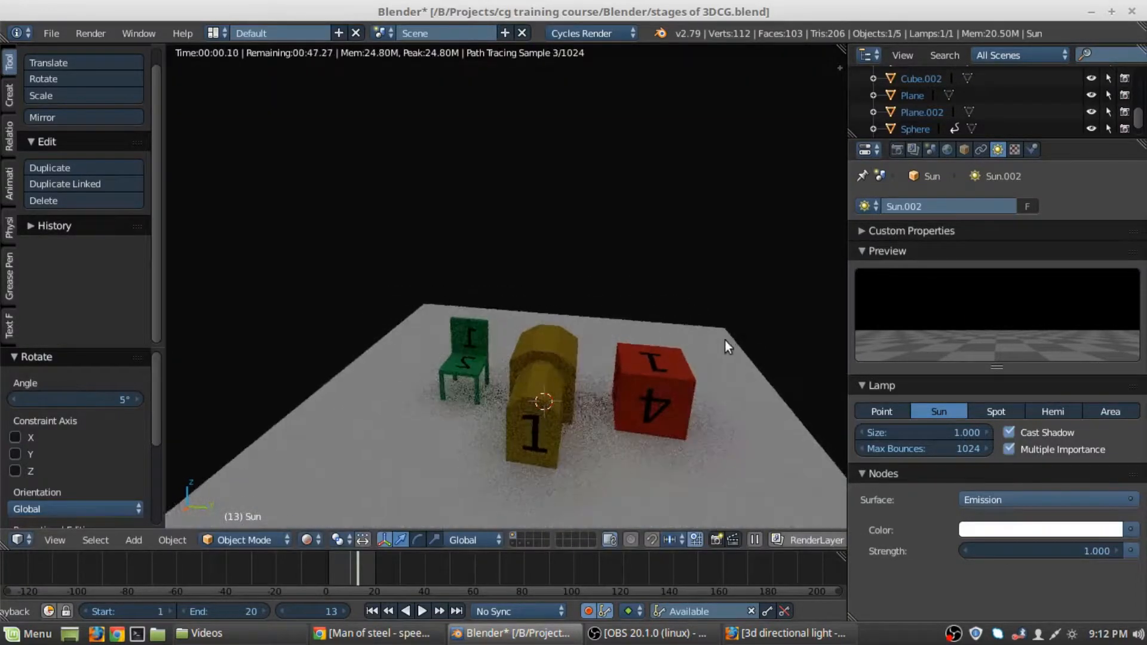
mouse_move(725, 341)
middle_mouse_down()
mouse_move(621, 344)
mouse_move(681, 331)
mouse_move(671, 326)
middle_mouse_up()
- Undo the last two rotations of the sun lamp
key("shift+z")
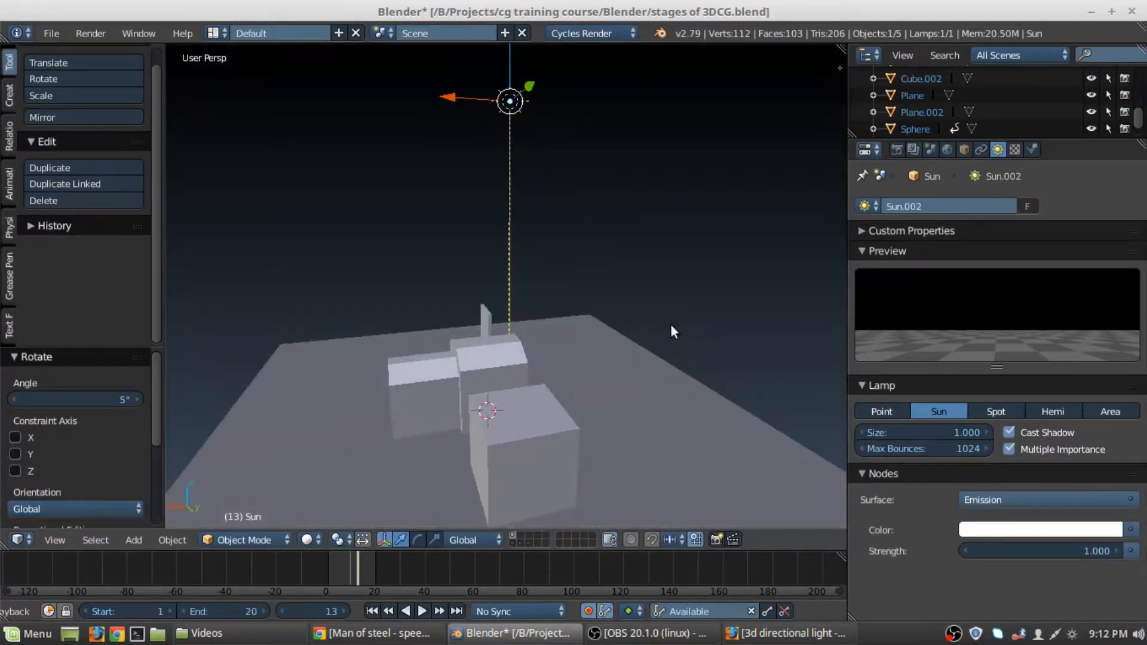
key("ctrl+z")
key("ctrl+z")
- Rotate the sun lamp about -21.6° while watching the shadows update in rendered shading
middle_click_drag(591, 307, 677, 343, "shift")
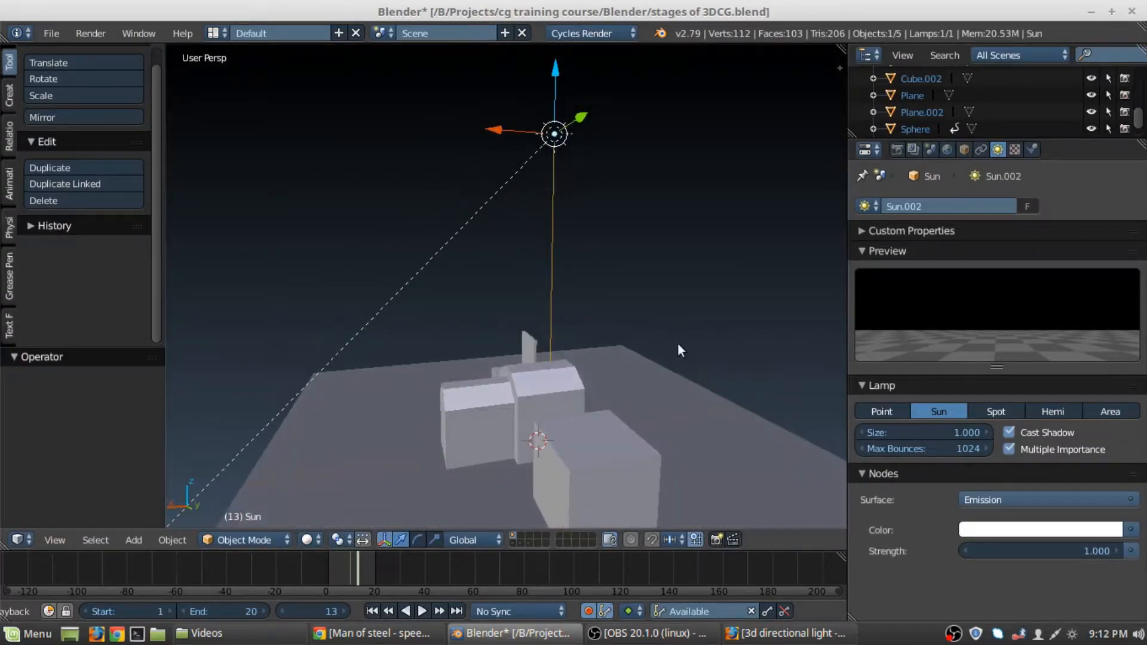
key("shift+z")
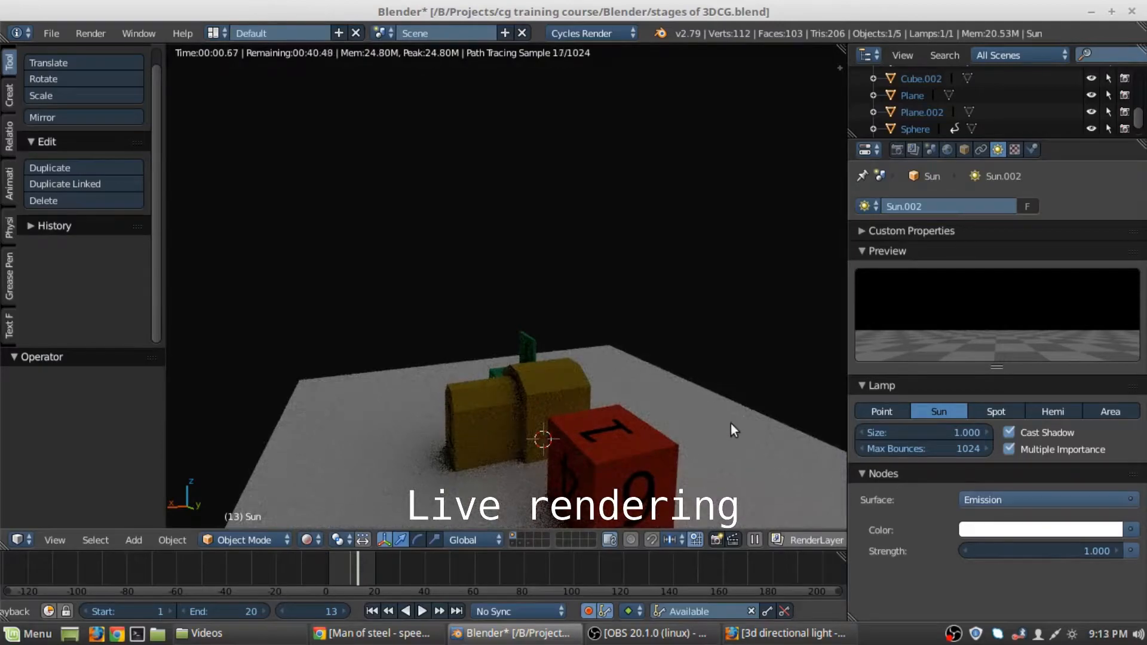
key("r")
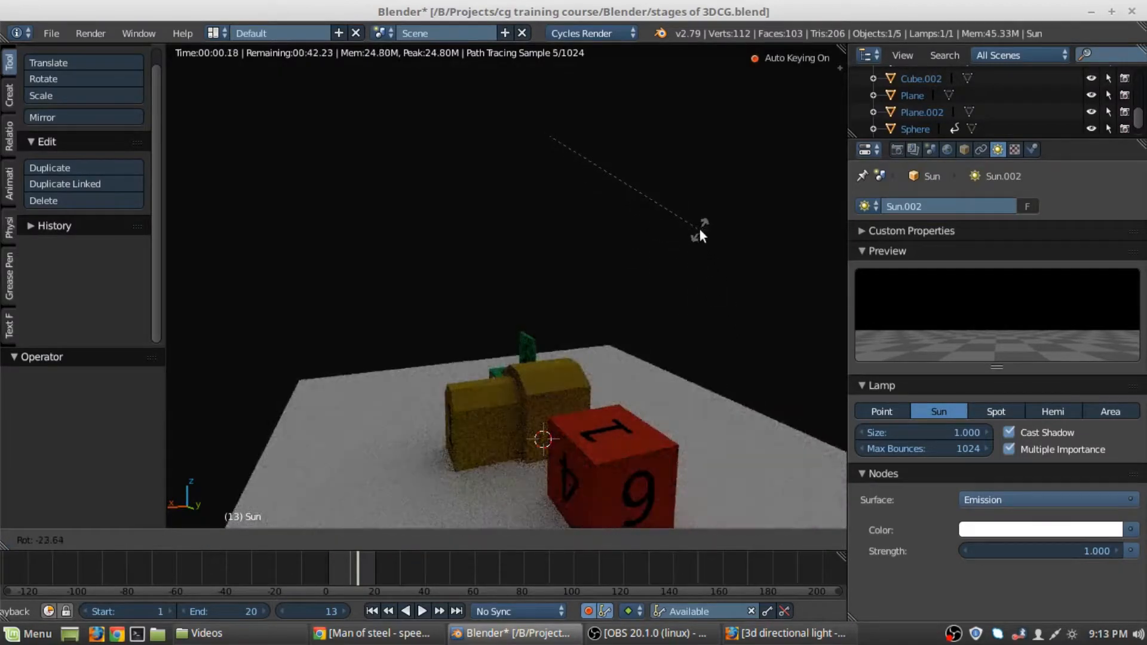
left_click(702, 234)
- Rotate the sun lamp about 14.6° in rendered shading from the chair's side view, and check its direction in solid shading
mouse_move(637, 267)
middle_mouse_down()
mouse_move(566, 324)
mouse_move(713, 382)
mouse_move(650, 403)
middle_mouse_up()
key("shift+z")
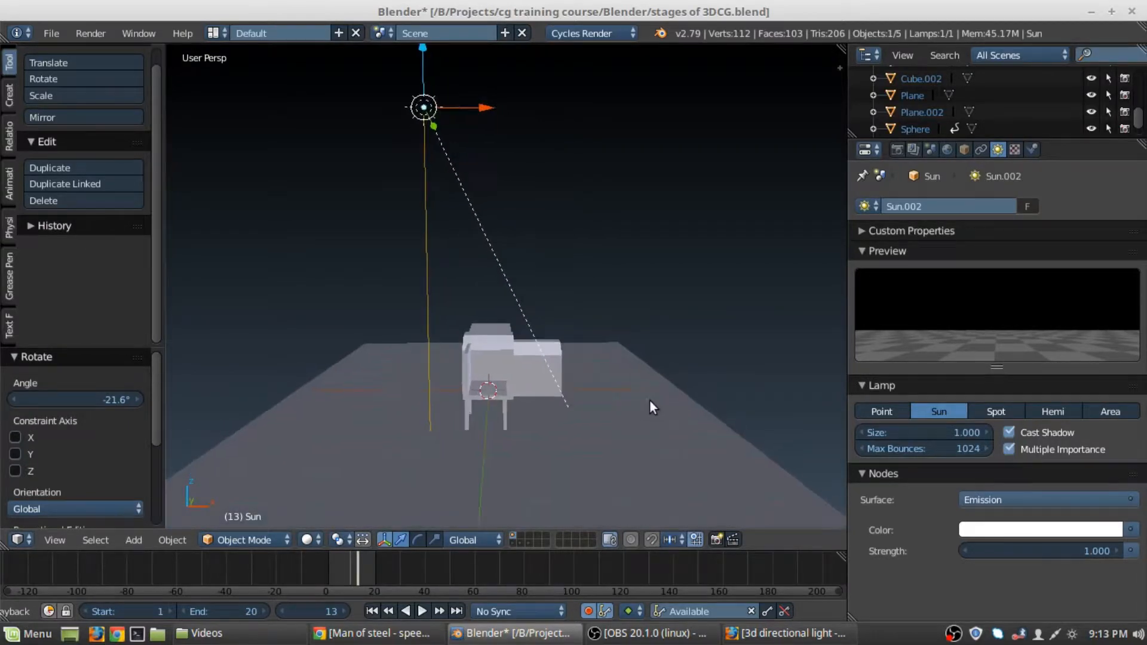
key("shift+z")
key("r")
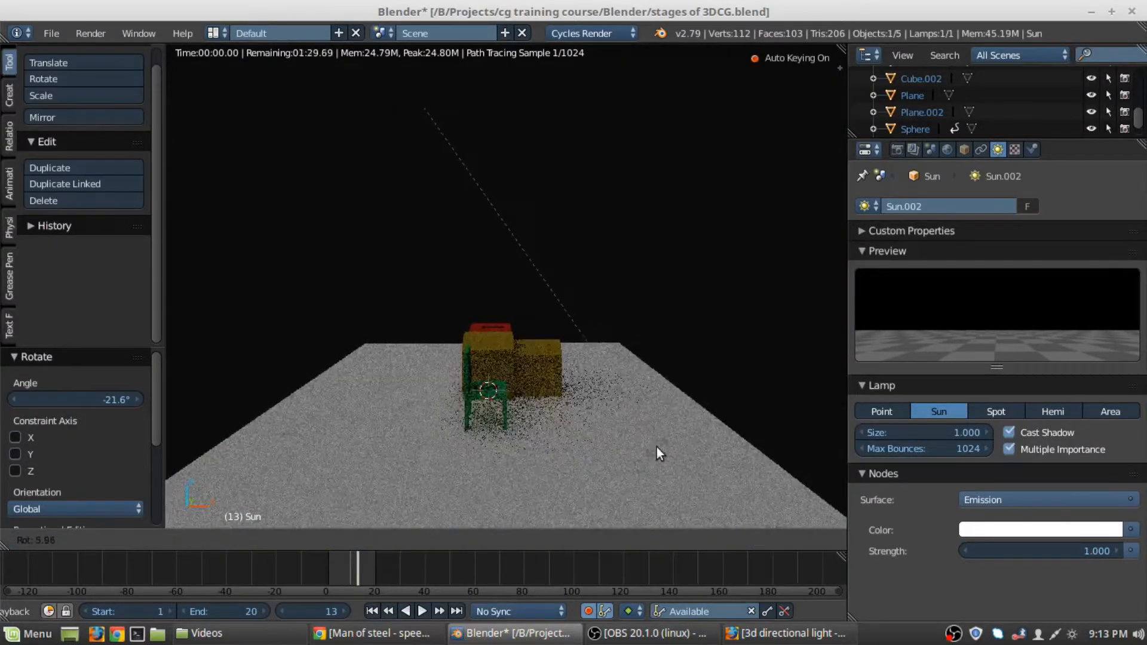
left_click(609, 487)
key("shift+z")
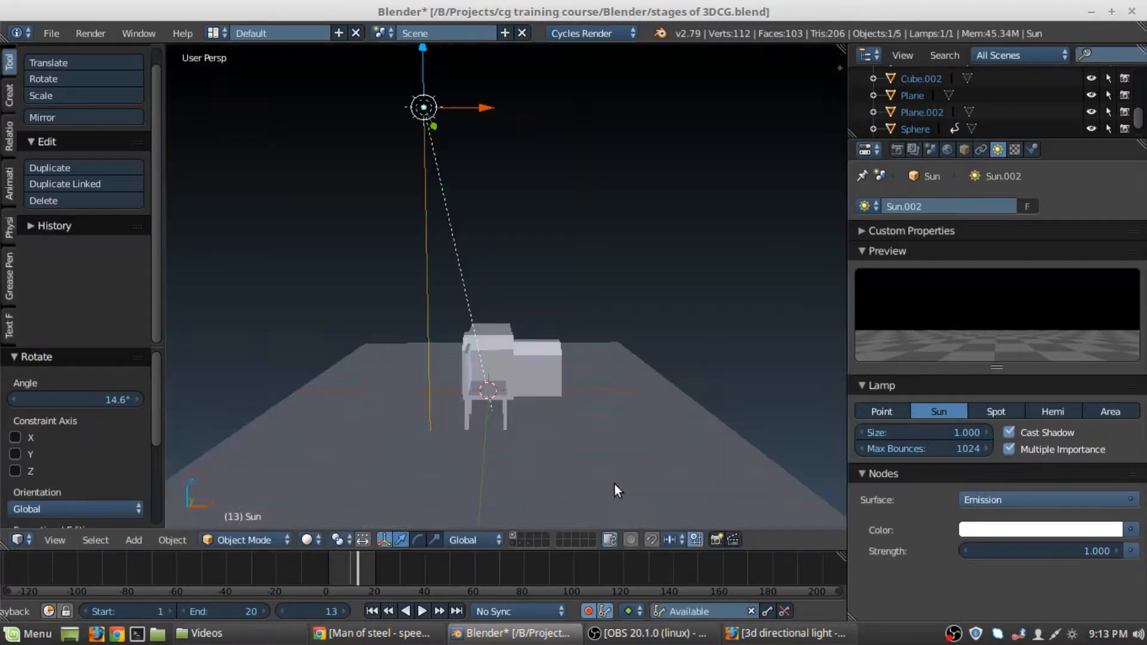
- Try rotating the sun lamp about 23.1° from the chair's side view and check its direction in solid shading
key("r")
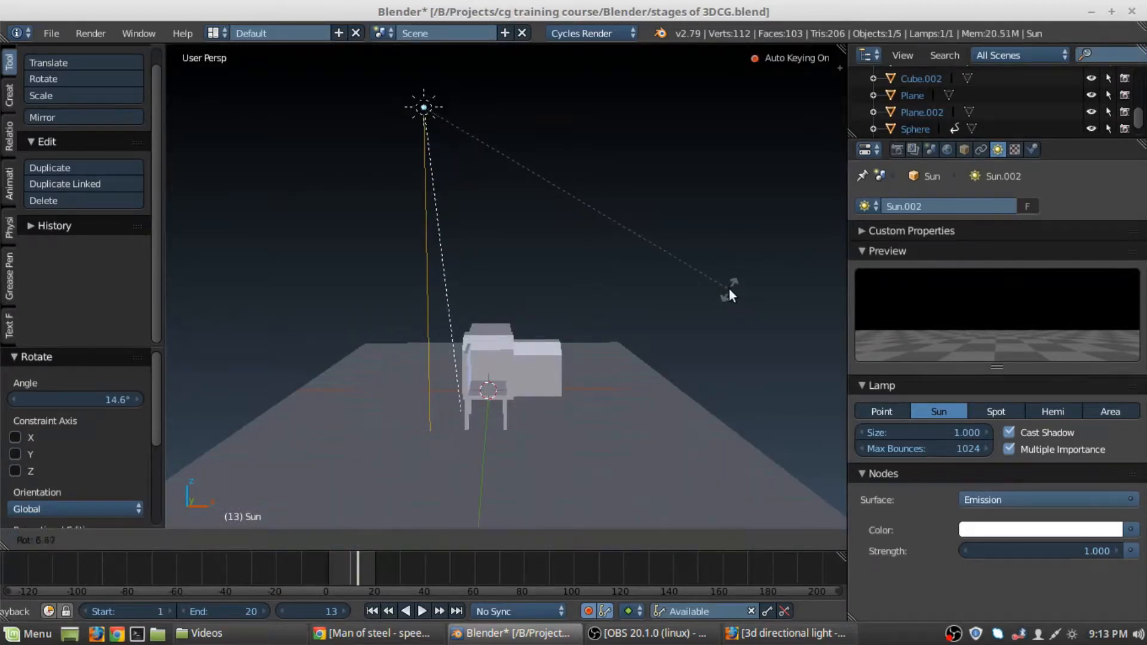
left_click(729, 287)
key("shift+z")
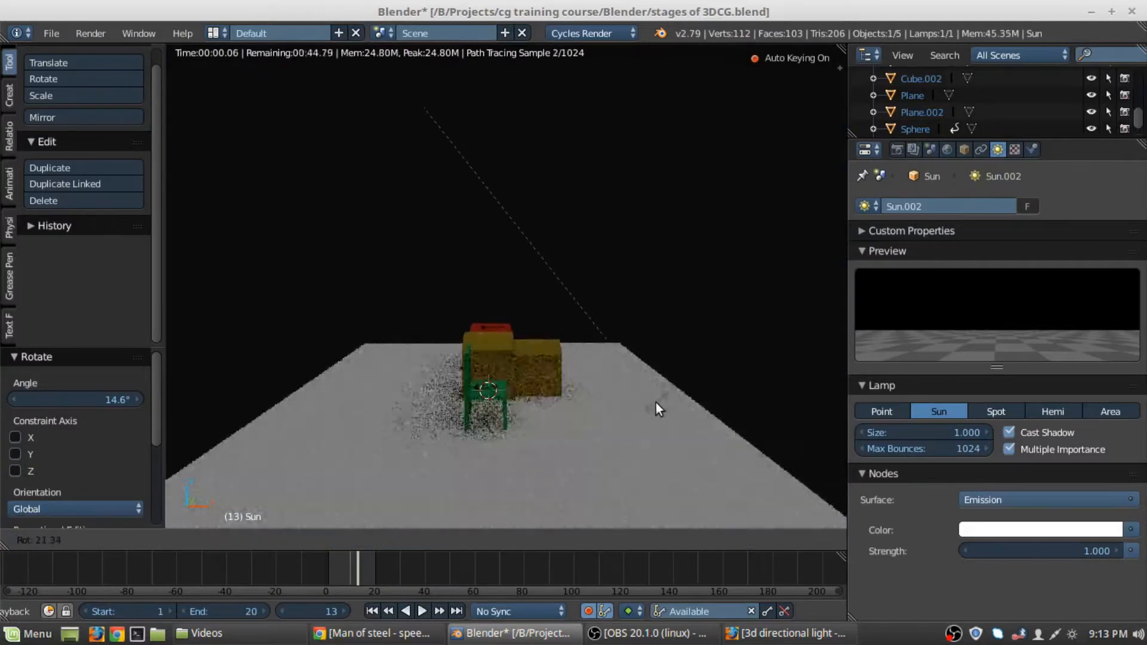
key("shift+z")
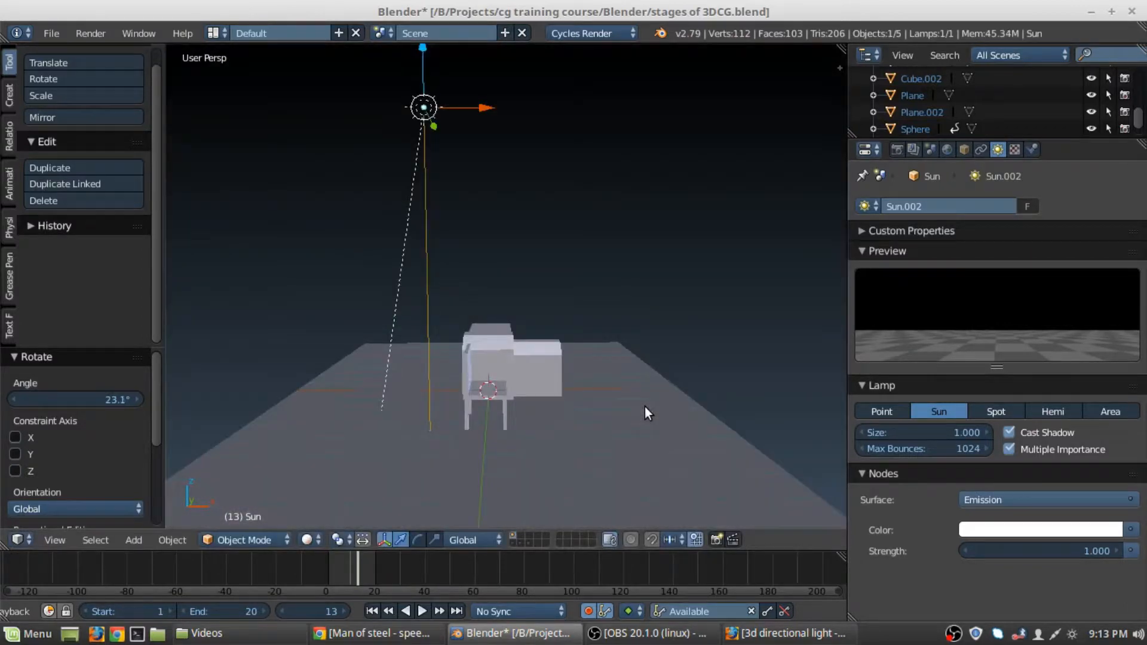
- Rotate the sun lamp about 7.34° and a further 5.06° so it points nearly straight down in the chair's side view
key("shift+z")
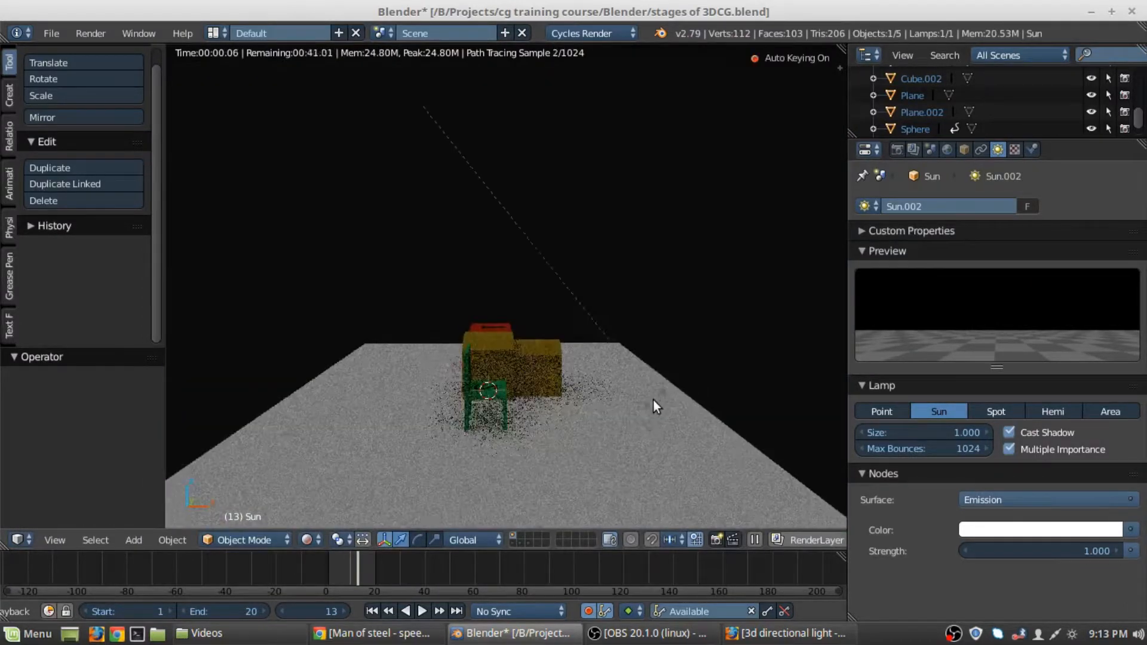
key("r")
left_click(624, 439)
key("shift+z")
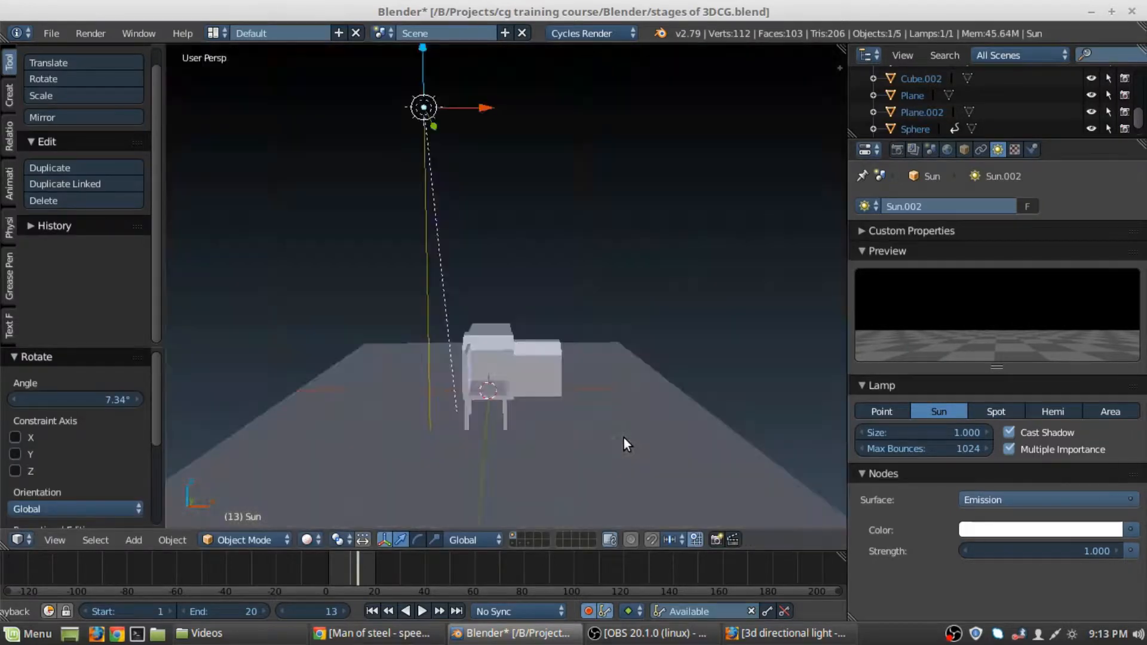
key("shift+z")
key("r")
left_click(618, 451)
key("shift+z")
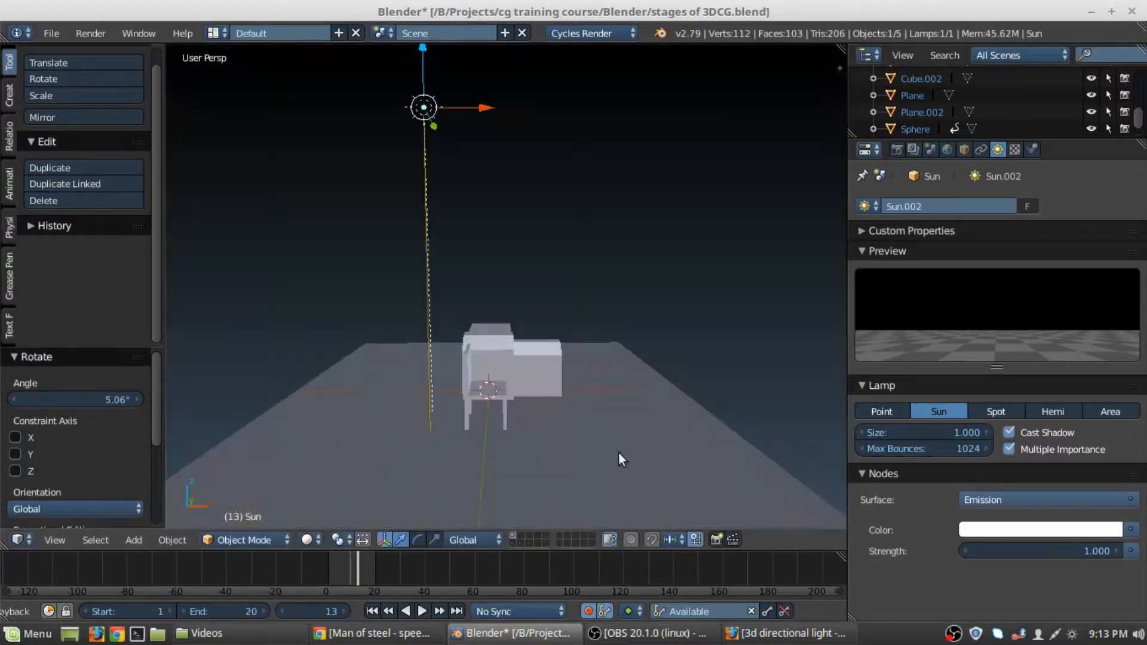
- Rotate the sun lamp about 7.95° from the chair's front view and examine the shadows close up in rendered shading
middle_click_drag(710, 367, 512, 363)
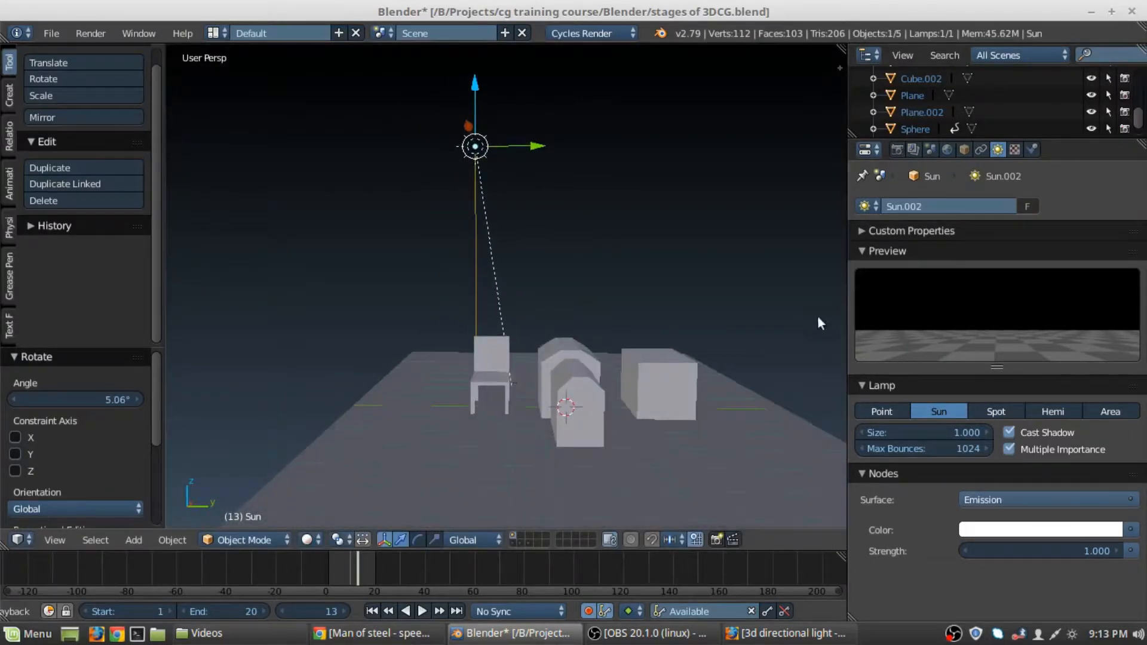
key("r")
left_click(758, 339)
key("shift+z")
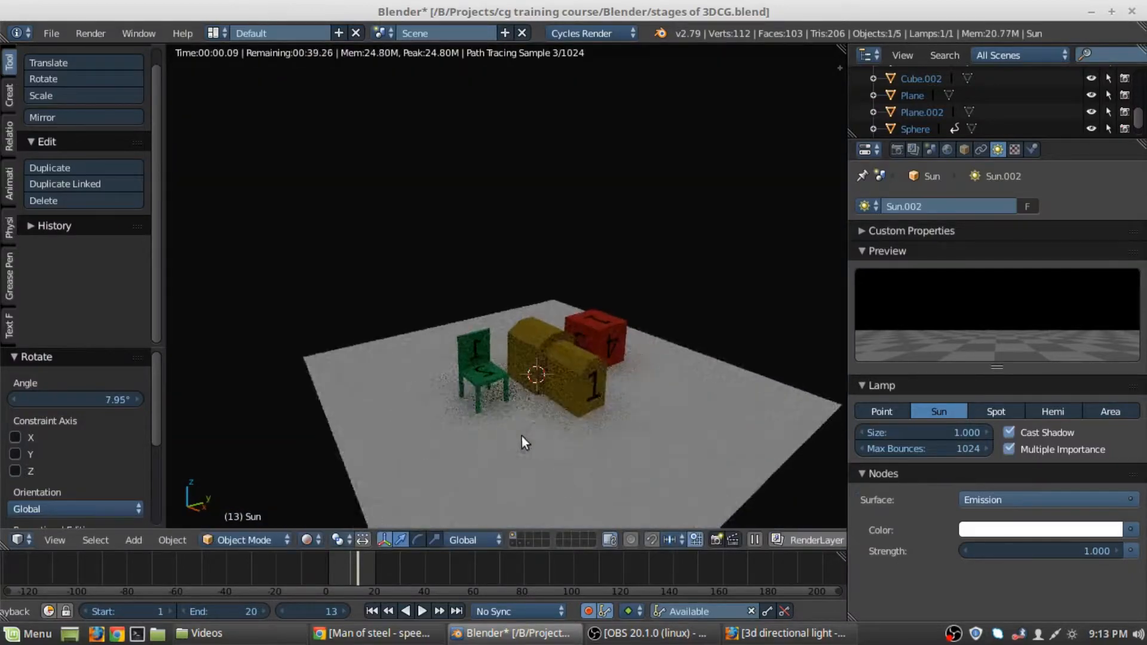
mouse_move(516, 398)
middle_mouse_down("shift")
mouse_move(499, 369)
mouse_move(527, 405)
mouse_move(513, 374)
middle_mouse_up("shift")
scroll(499, 368, "up", 2)
scroll(513, 375, "up", 2)
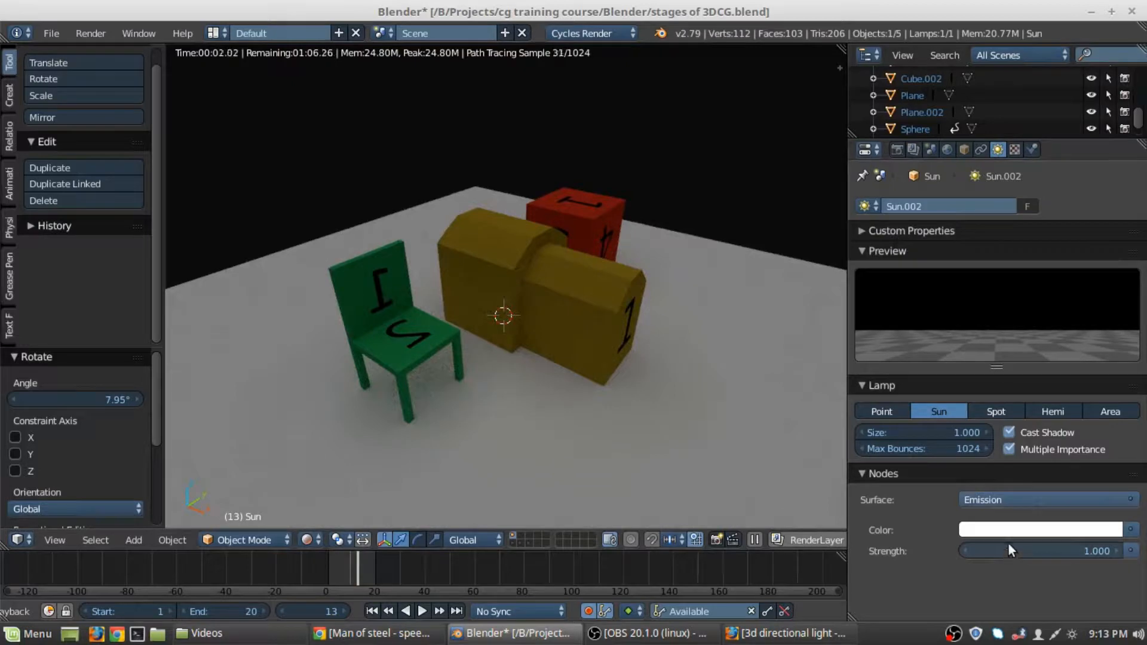
- Try setting the sun lamp's size to 5
left_click(939, 431)
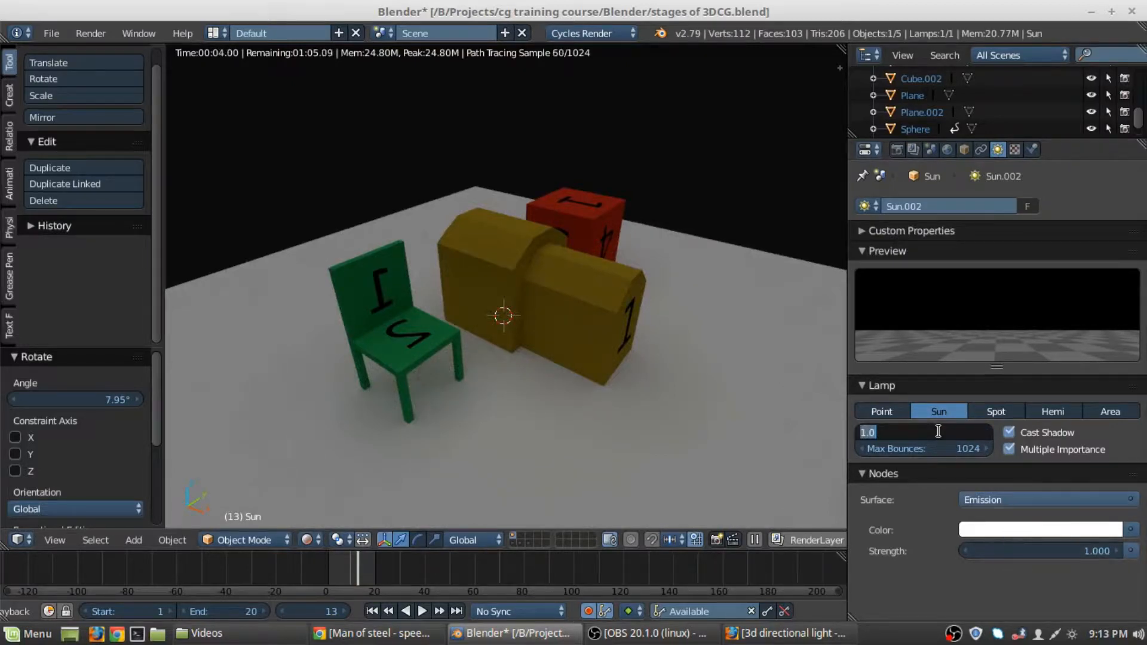
left_click(872, 433)
type("5")
key("Return")
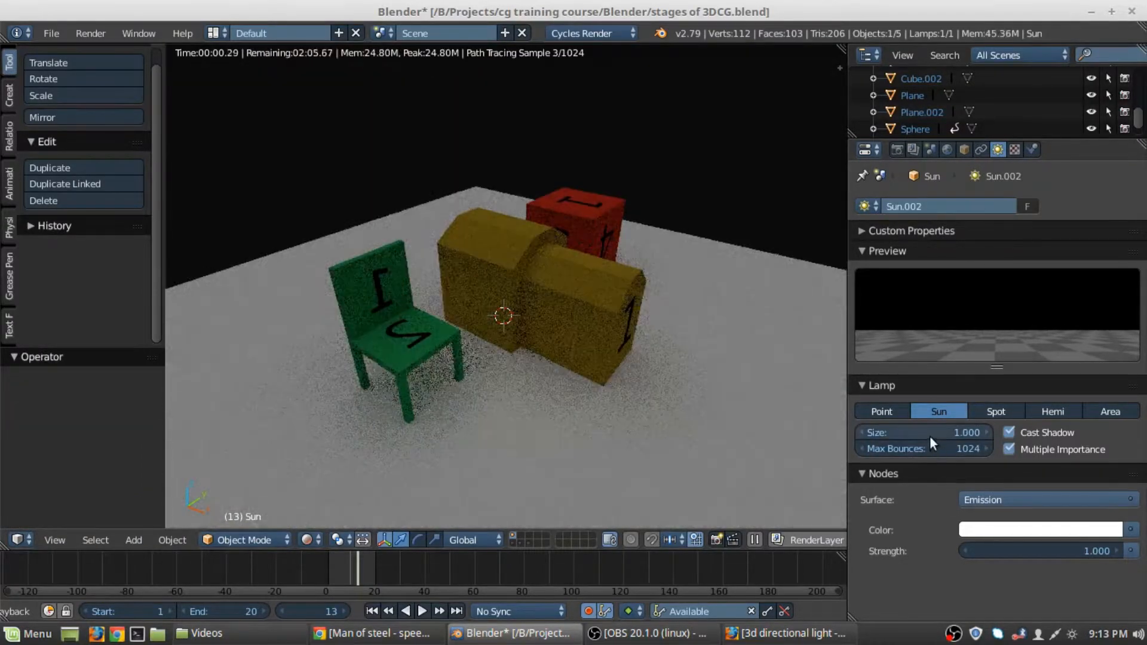
- Set the sun lamp's size to 1 again
left_click(929, 433)
type("1")
key("Return")
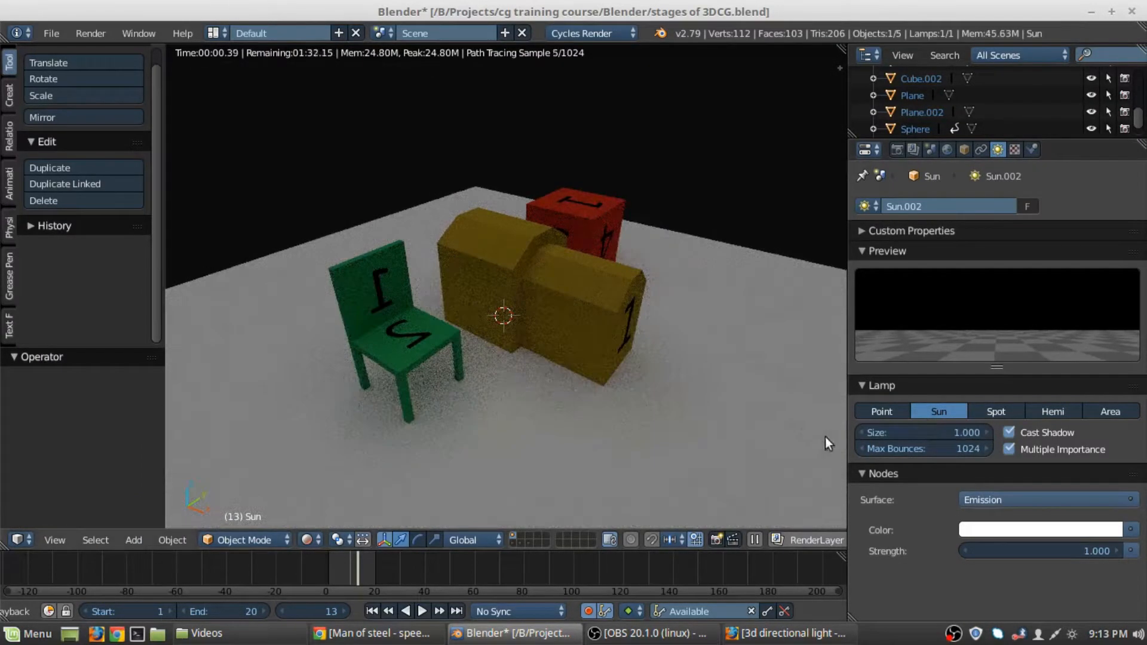
- Try setting the sun lamp's size to 1.2
left_click(944, 434)
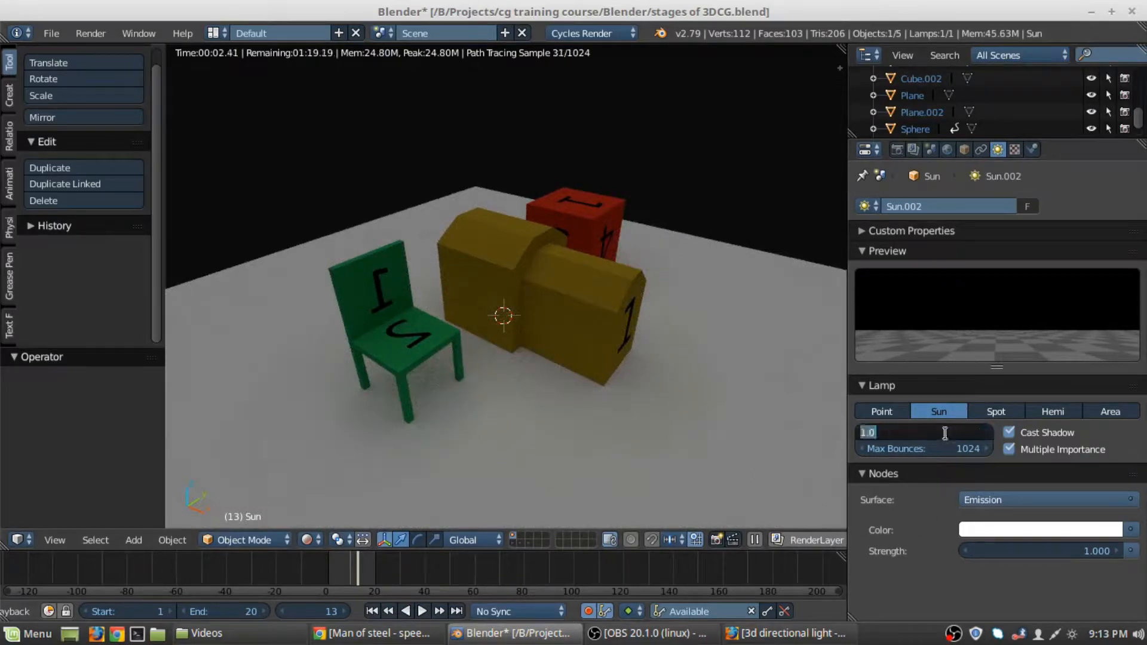
type("1.0")
left_click_drag(875, 446, 870, 447)
type("2")
key("Return")
- Set the sun lamp's size to 1.1 and inspect the shadows of the objects from a higher angle
left_click(928, 430)
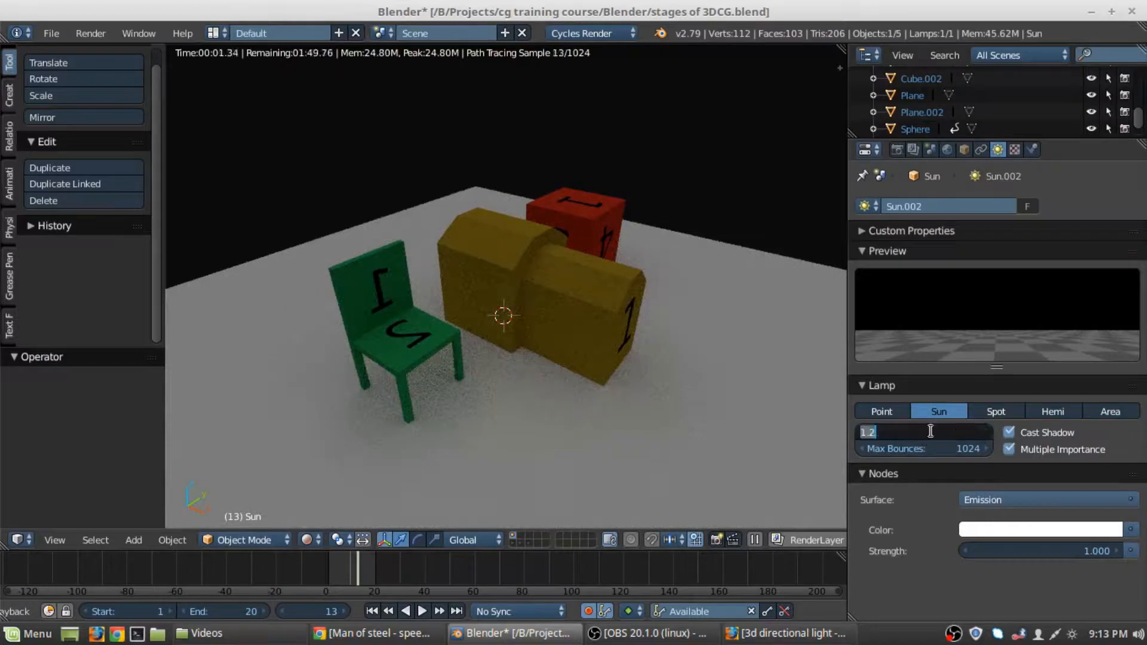
left_click_drag(924, 433, 871, 443)
type("1")
key("Return")
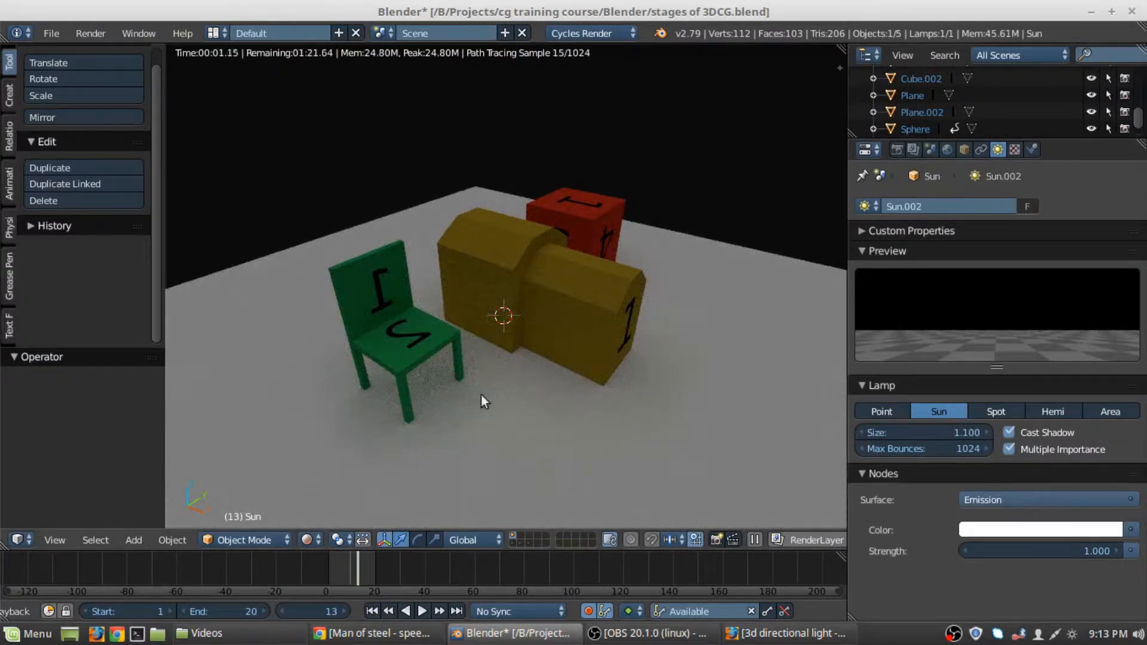
middle_click_drag(483, 399, 529, 422)
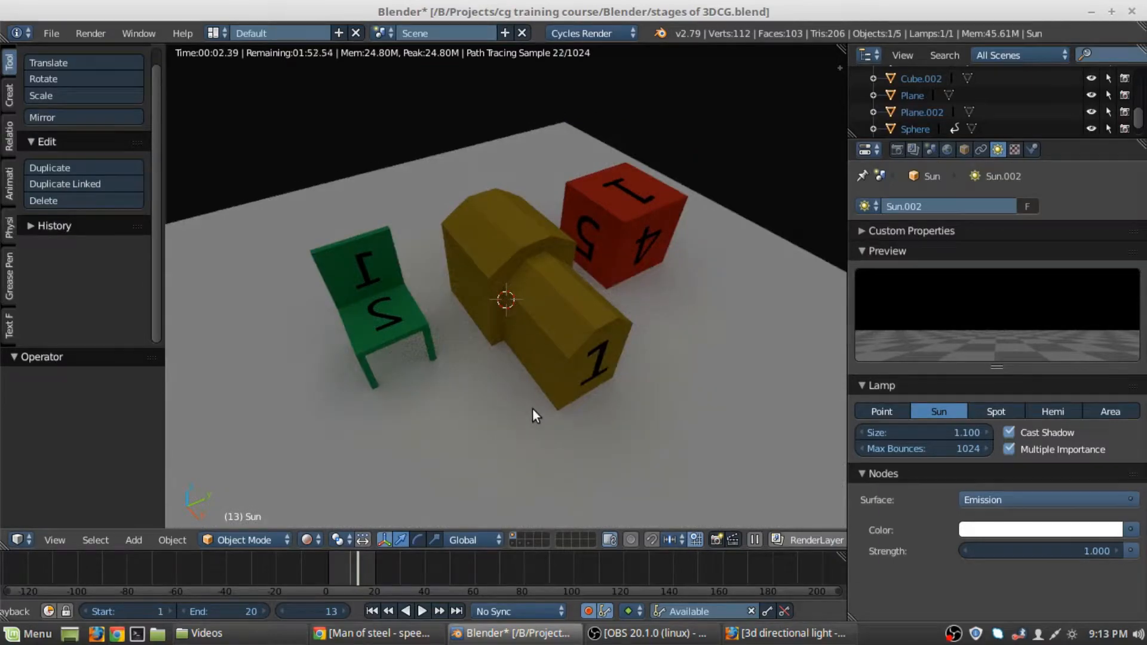
- Tint the sun lamp's light pale blue with hue 0.571 and saturation 0.4, and inspect the shadows around the chair and blocks
left_click(1042, 530)
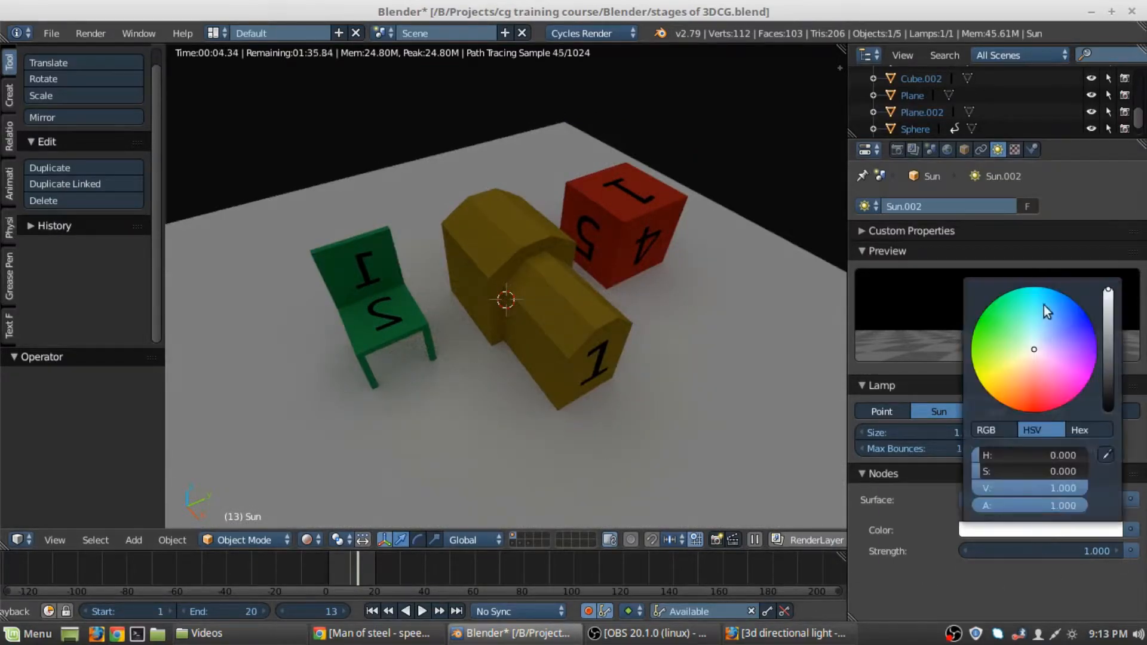
mouse_move(1054, 329)
left_mouse_down()
mouse_move(1042, 340)
mouse_move(1045, 328)
left_mouse_up()
middle_click_drag(415, 429, 620, 328)
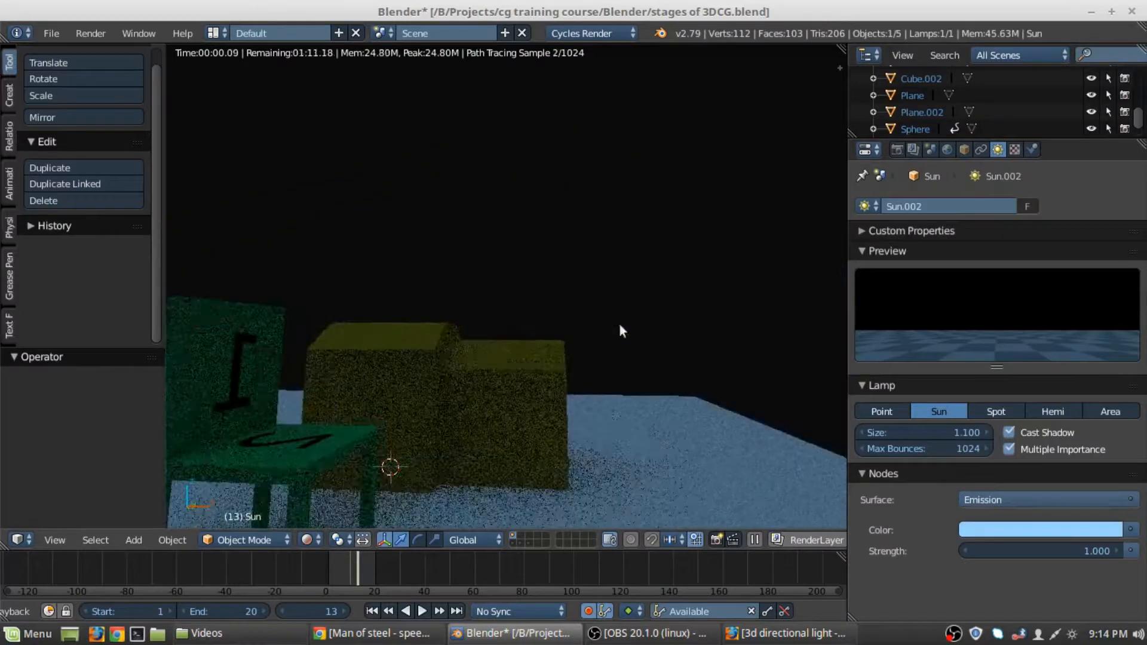
middle_click_drag(462, 386, 606, 310)
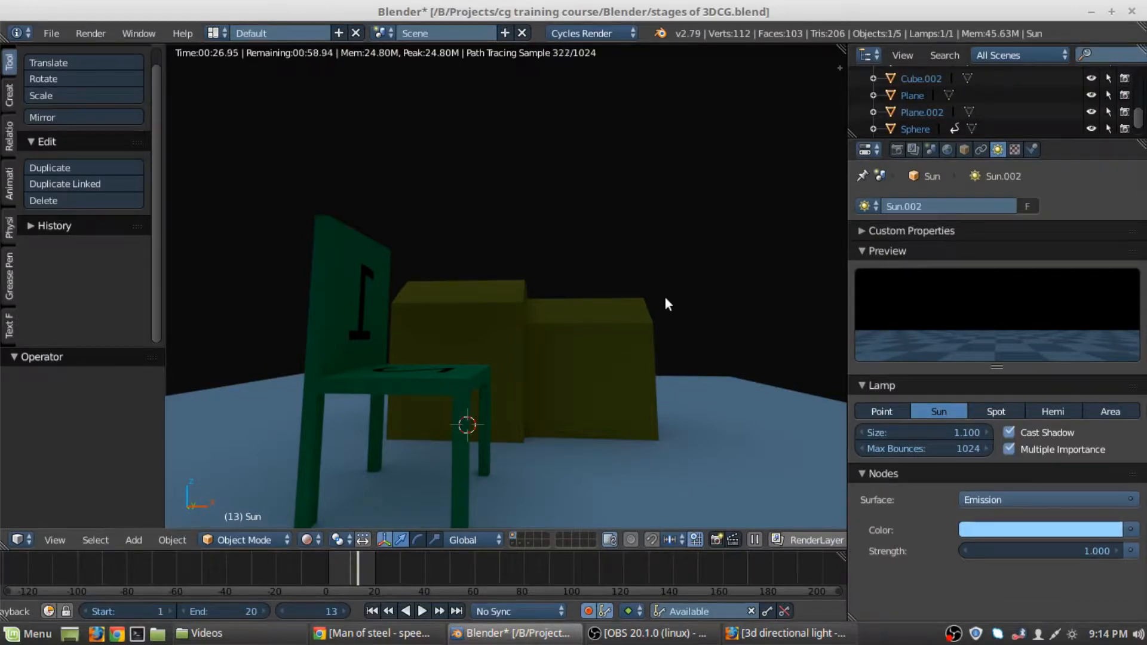
scroll(664, 294, "down", 5)
mouse_move(691, 285)
middle_mouse_down()
mouse_move(764, 289)
mouse_move(687, 325)
mouse_move(692, 368)
mouse_move(654, 371)
middle_mouse_up()
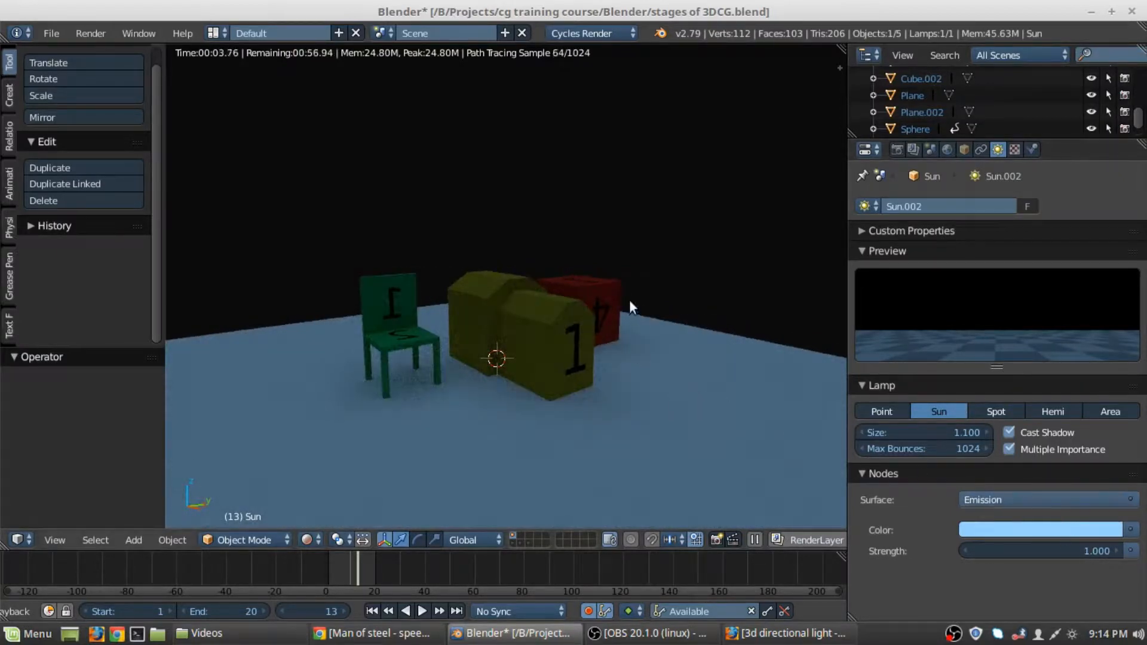
- Duplicate the sun lamp in solid shading and place the copy about 4.879 in X, 0.733 in Y and 0.891 in Z away
key("shift+z")
scroll(620, 311, "down", 5)
middle_click_drag(487, 262, 524, 285)
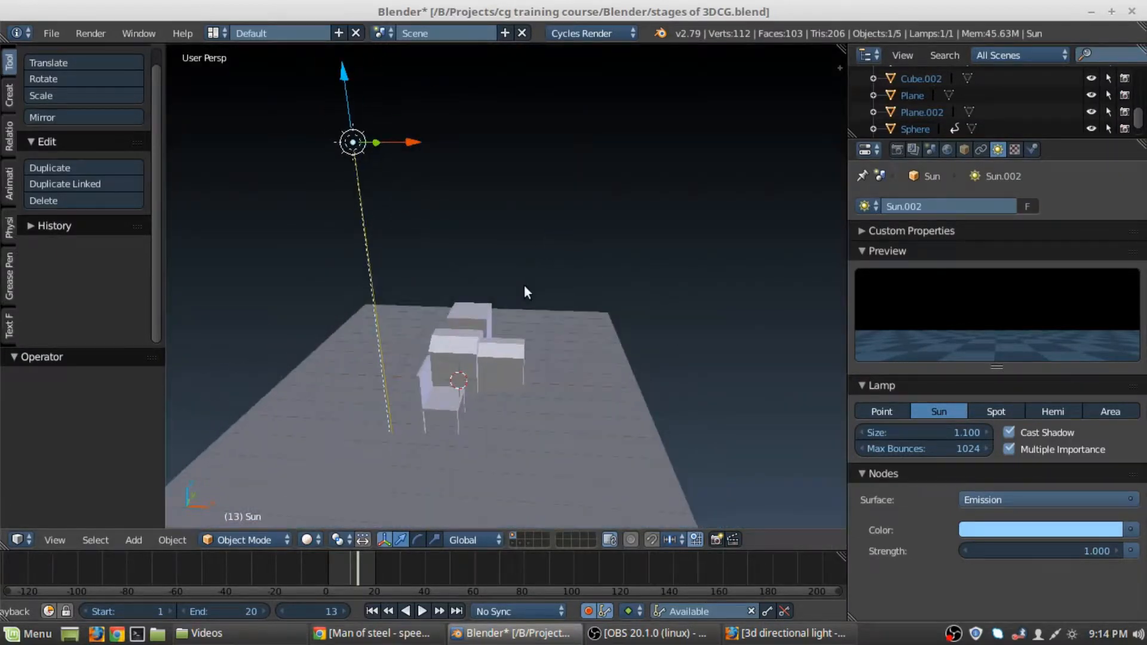
key("shift+d")
left_click(747, 218)
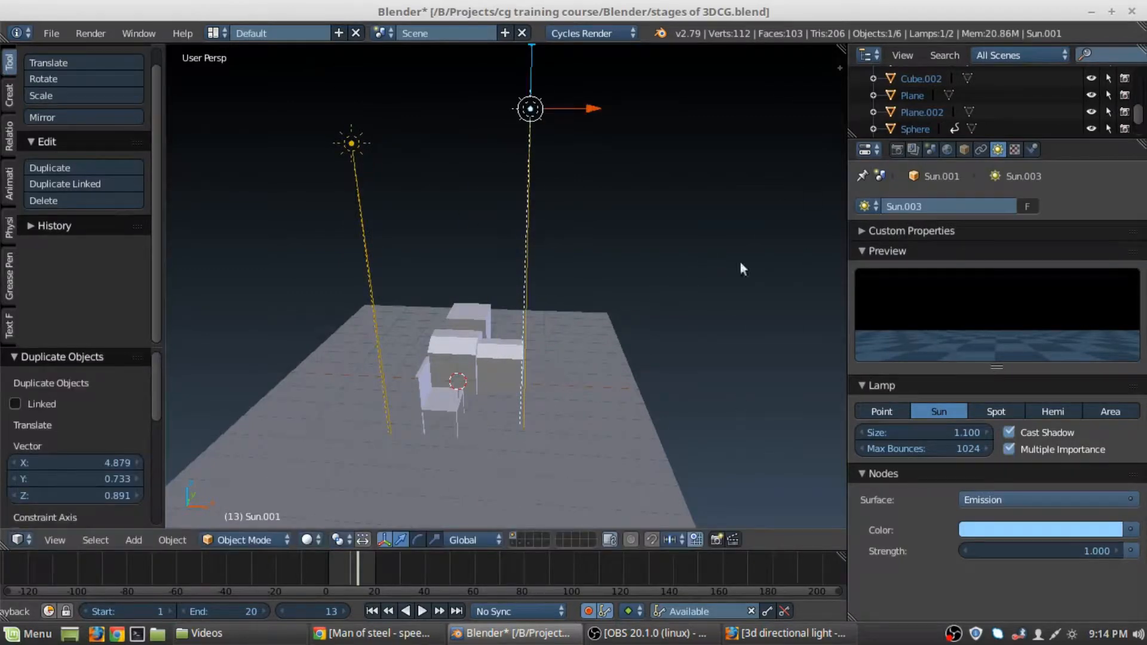
- Rotate the duplicated sun lamp about 23.4° so its light slants towards the chair
middle_click_drag(722, 270, 741, 202)
key("r")
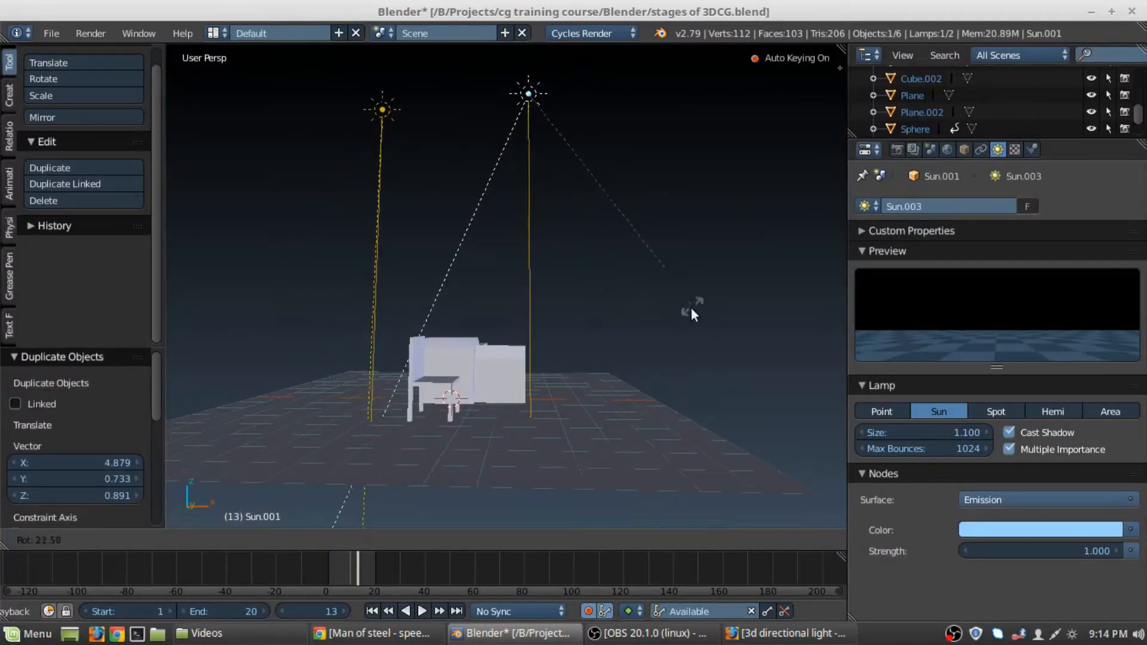
left_click(691, 308)
- Change the duplicated sun lamp's light colour to white by reducing its saturation to zero
scroll(673, 294, "up", 3)
middle_click_drag(673, 295, 687, 370)
left_click(996, 529)
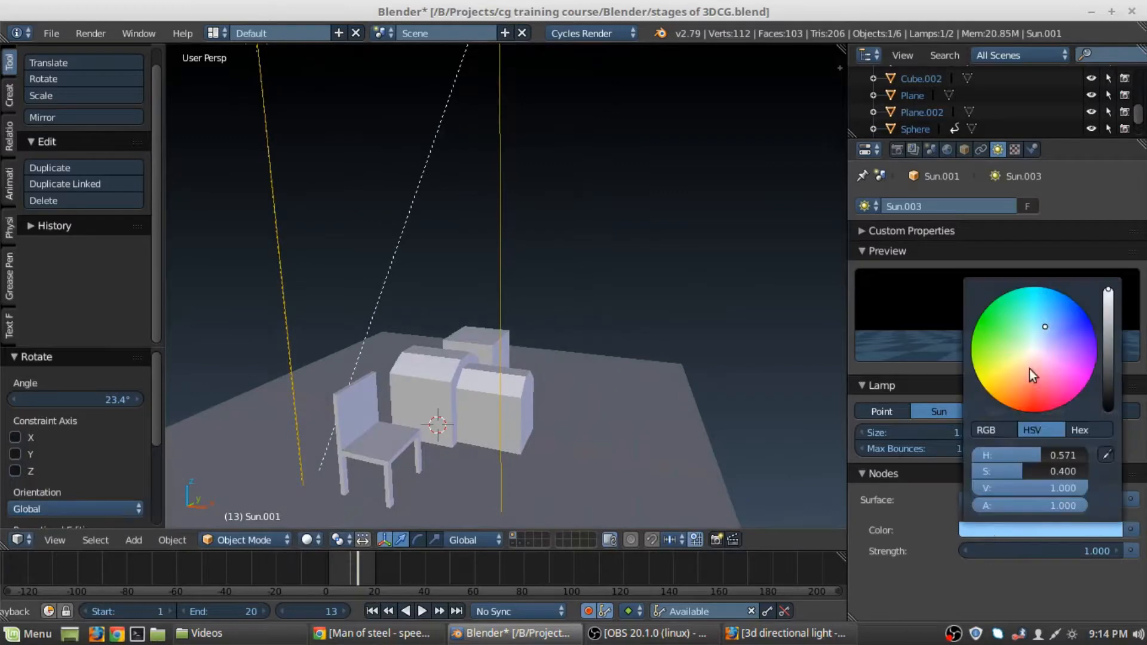
left_click_drag(1027, 469, 985, 471)
key("shift+z")
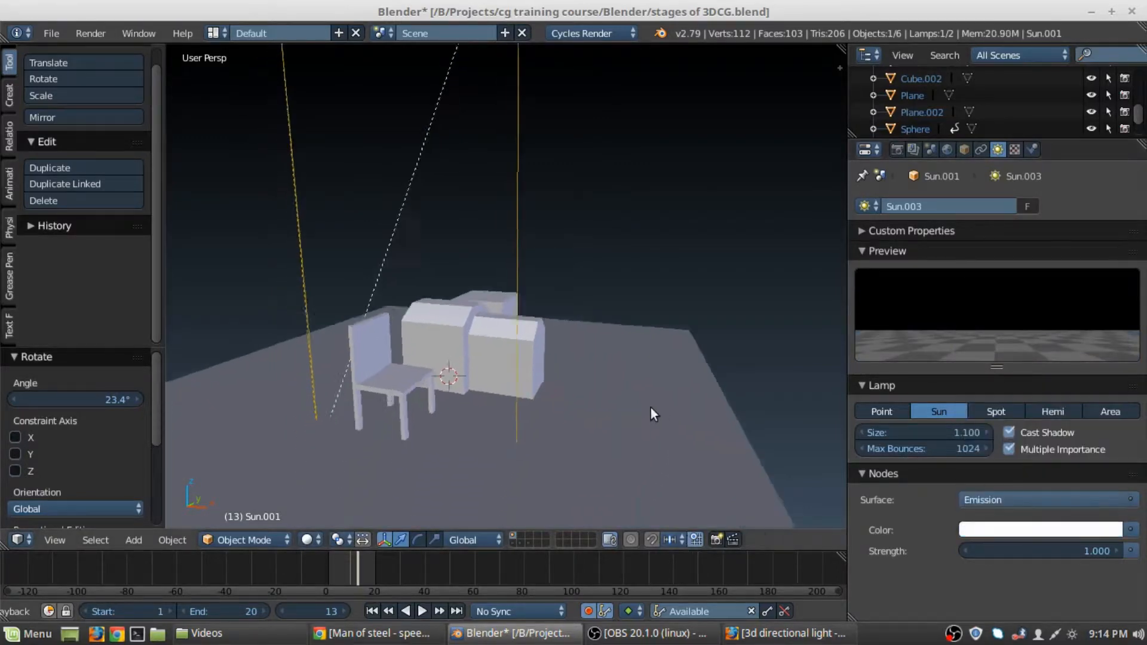
key("shift+z")
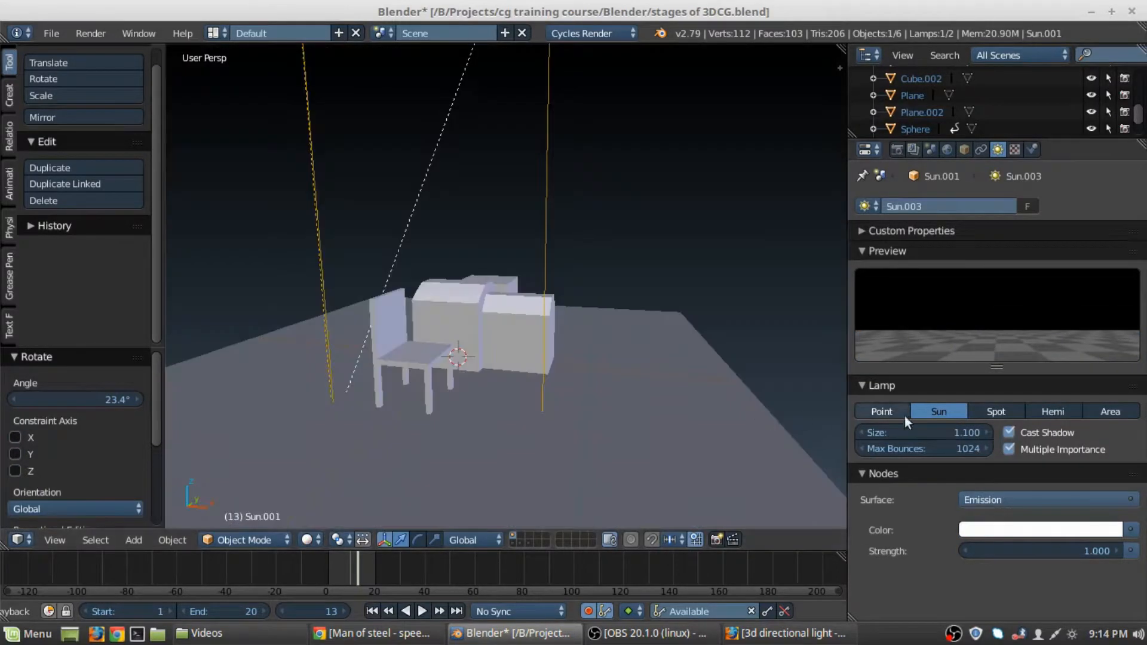
- Try a size of 0.2 for the duplicated sun lamp and preview its shadows in rendered shading
left_click(966, 434)
type("0.2")
key("Return")
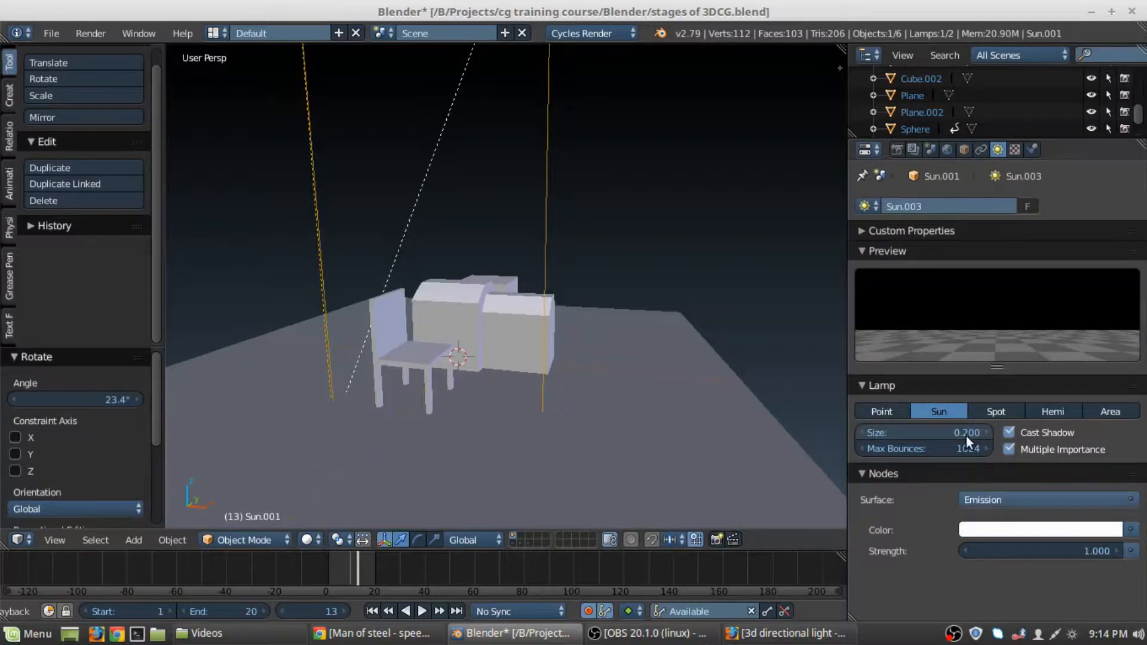
middle_click_drag(674, 313, 776, 415, "shift")
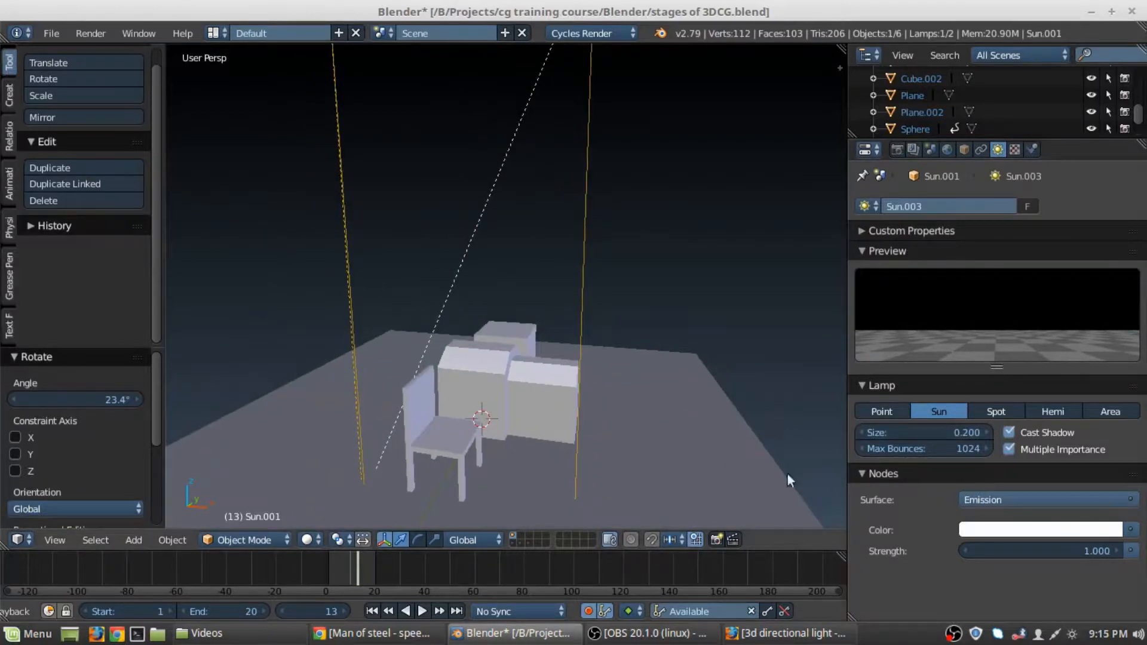
mouse_move(696, 442)
middle_mouse_down()
mouse_move(540, 391)
mouse_move(573, 395)
middle_mouse_up()
key("shift+z")
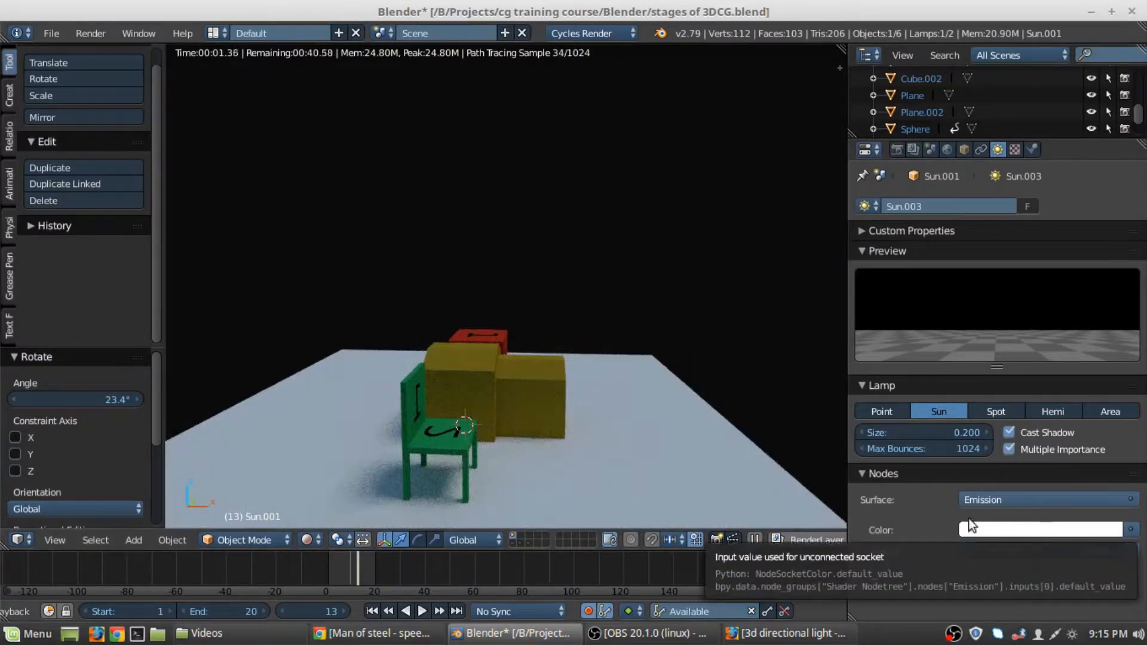
- Set the duplicated sun lamp's size to 0.02 and preview its shadows in rendered shading
key("shift+z")
left_click(897, 431)
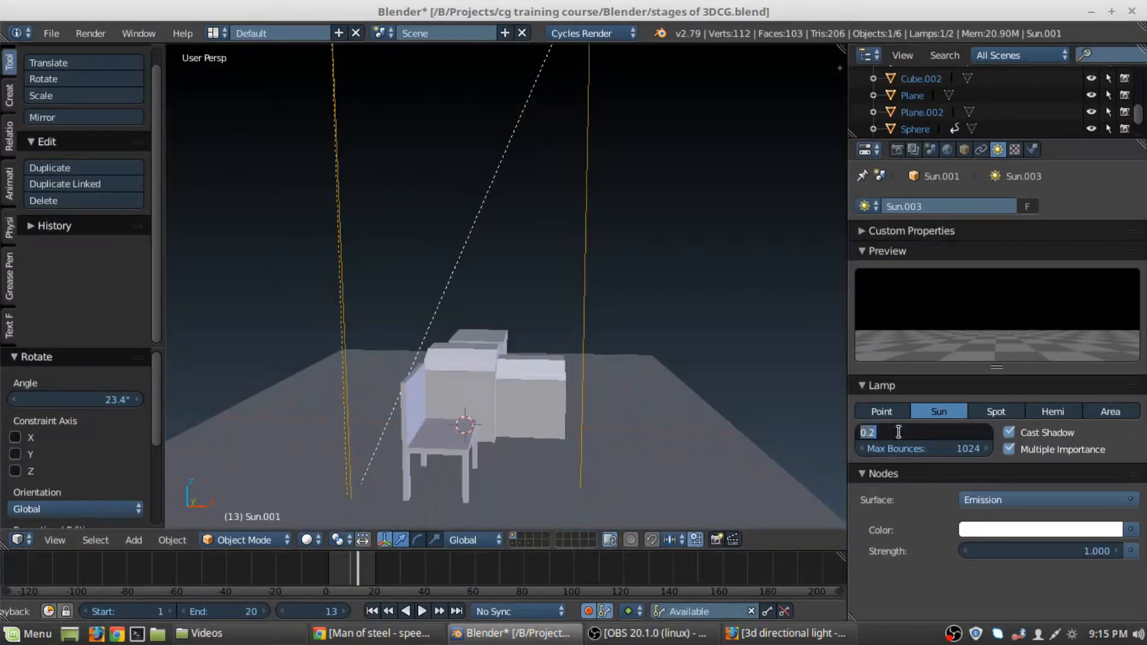
type("0.02")
key("Return")
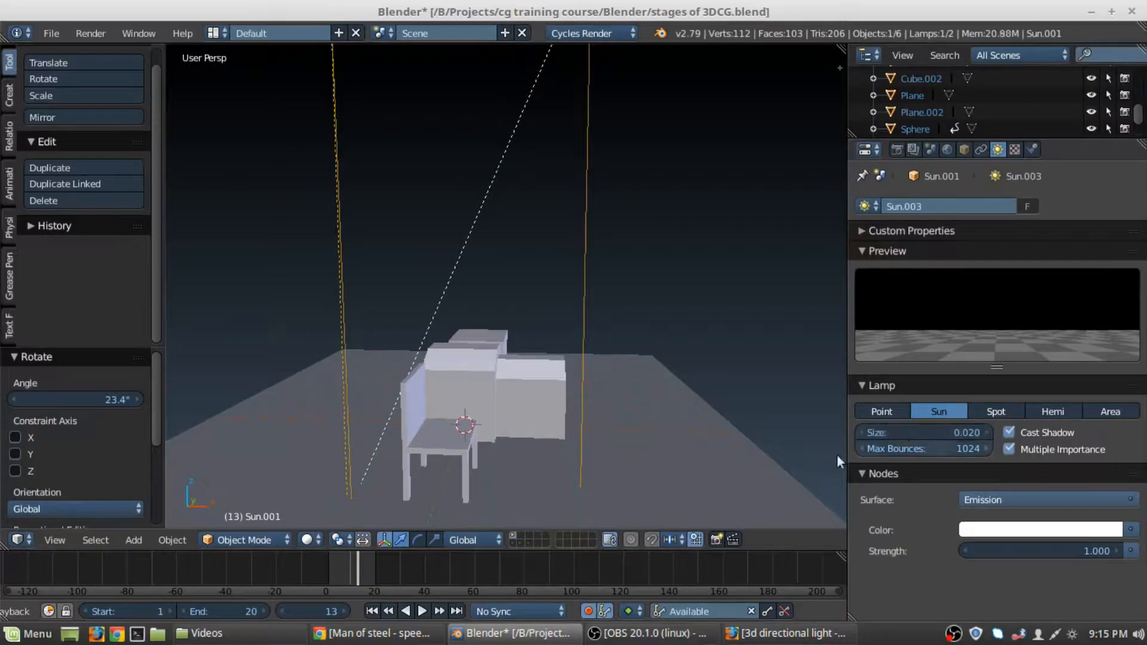
key("shift+z")
middle_click_drag(575, 398, 575, 377)
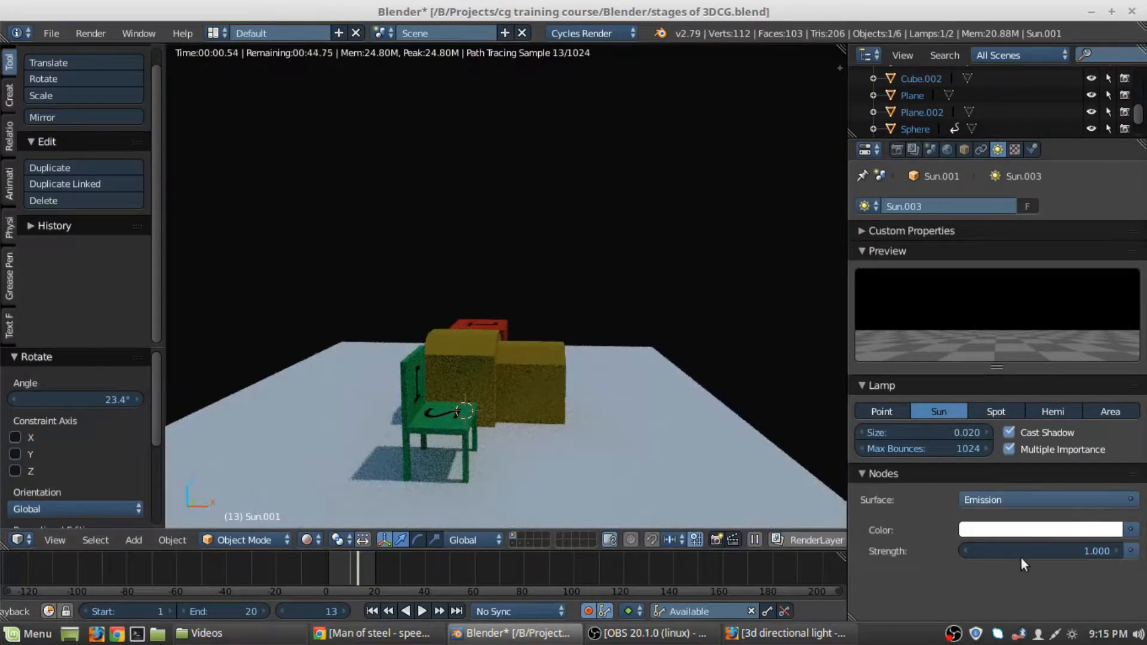
- Set the duplicated sun lamp's strength to 2 and examine the shadows of the chair, house-shaped block and cube from all around
left_click(1040, 549)
type("2")
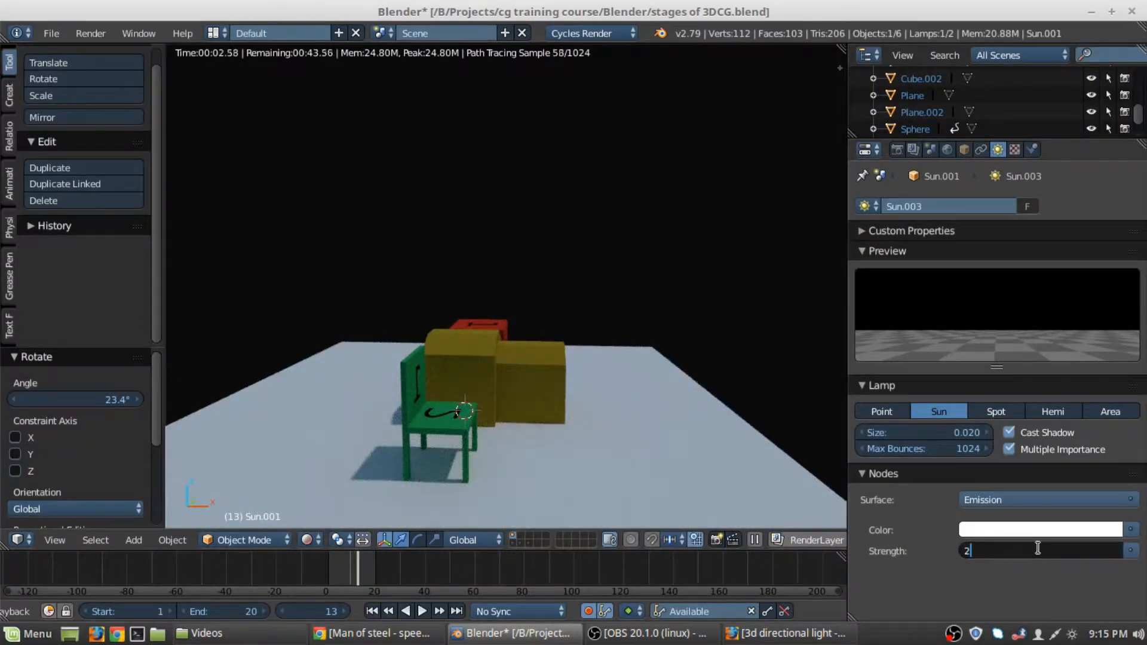
key("Return")
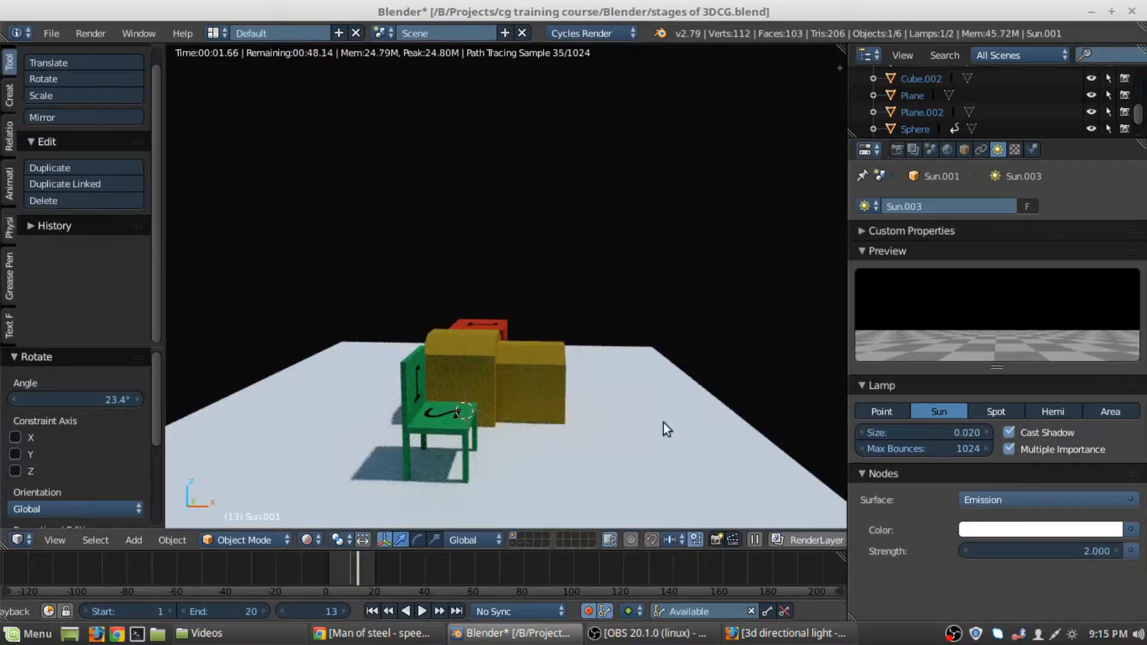
middle_click_drag(677, 405, 601, 419)
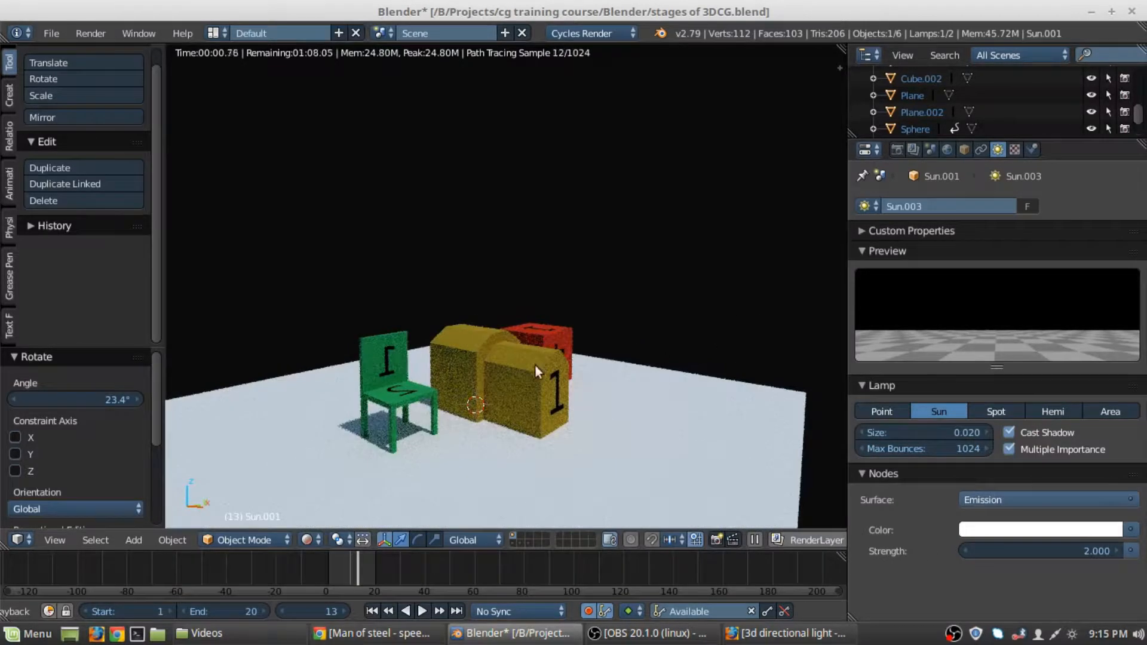
mouse_move(534, 366)
middle_mouse_down()
mouse_move(545, 353)
mouse_move(589, 365)
mouse_move(479, 391)
mouse_move(530, 369)
middle_mouse_up()
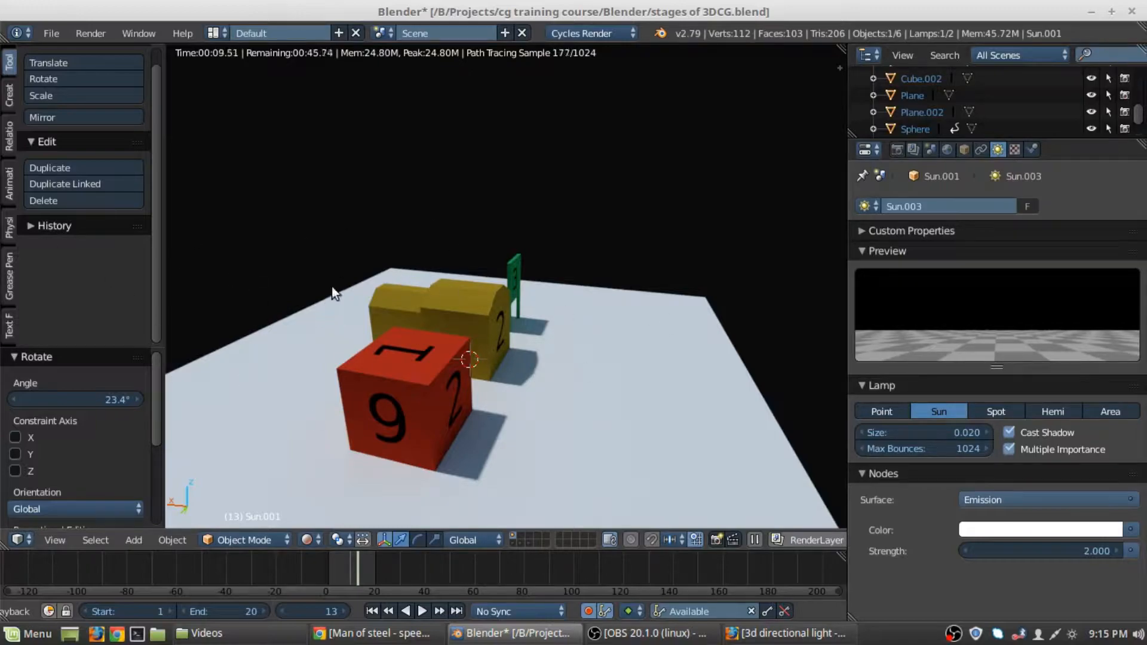
middle_click_drag(332, 287, 354, 329)
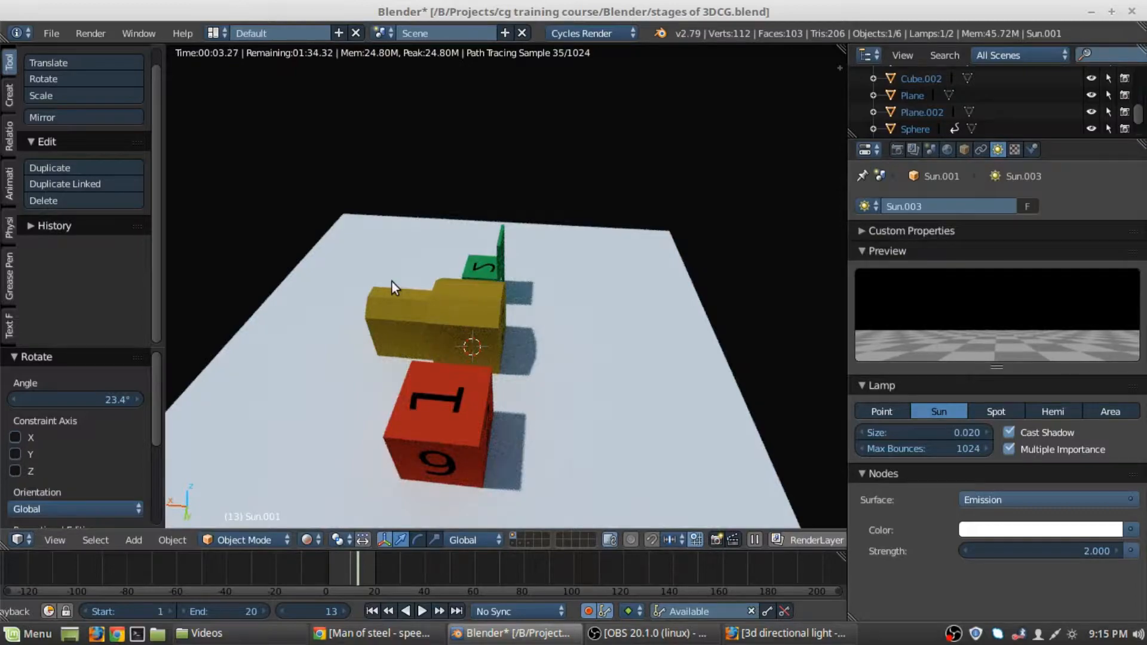
middle_click_drag(393, 279, 616, 307)
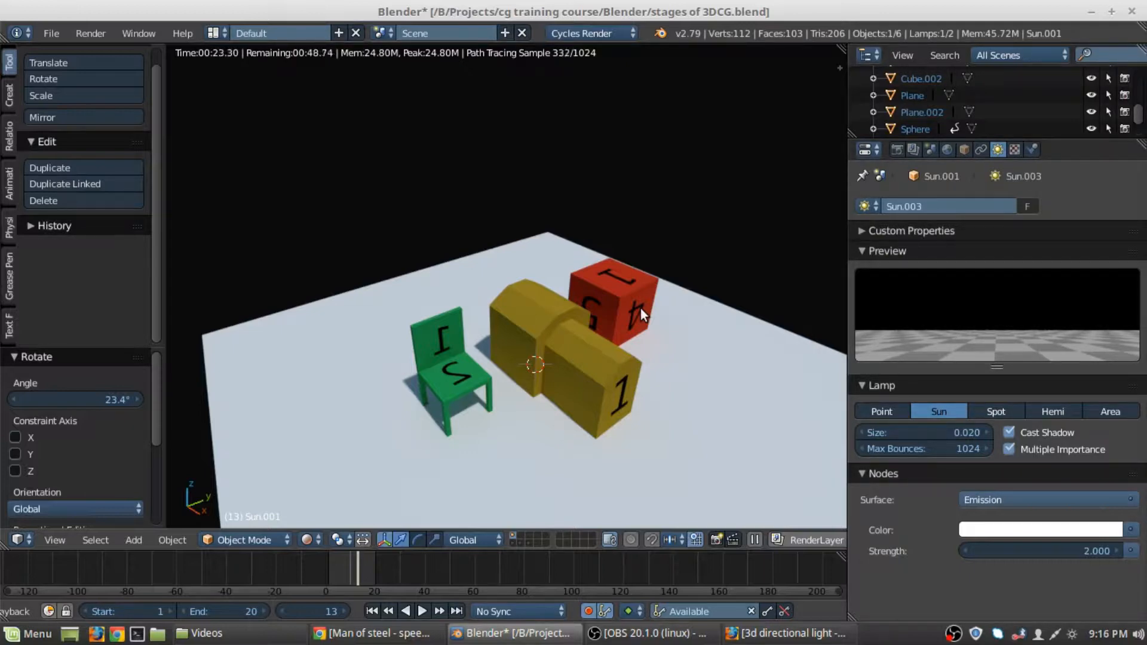
mouse_move(641, 308)
middle_mouse_down()
mouse_move(381, 368)
mouse_move(597, 330)
mouse_move(591, 309)
mouse_move(666, 331)
mouse_move(364, 329)
mouse_move(531, 342)
mouse_move(382, 342)
mouse_move(412, 339)
mouse_move(457, 303)
mouse_move(479, 263)
mouse_move(479, 277)
mouse_move(440, 294)
mouse_move(487, 159)
middle_mouse_up()
- Delete both sun lamps from the scene in solid shading
key("shift+z")
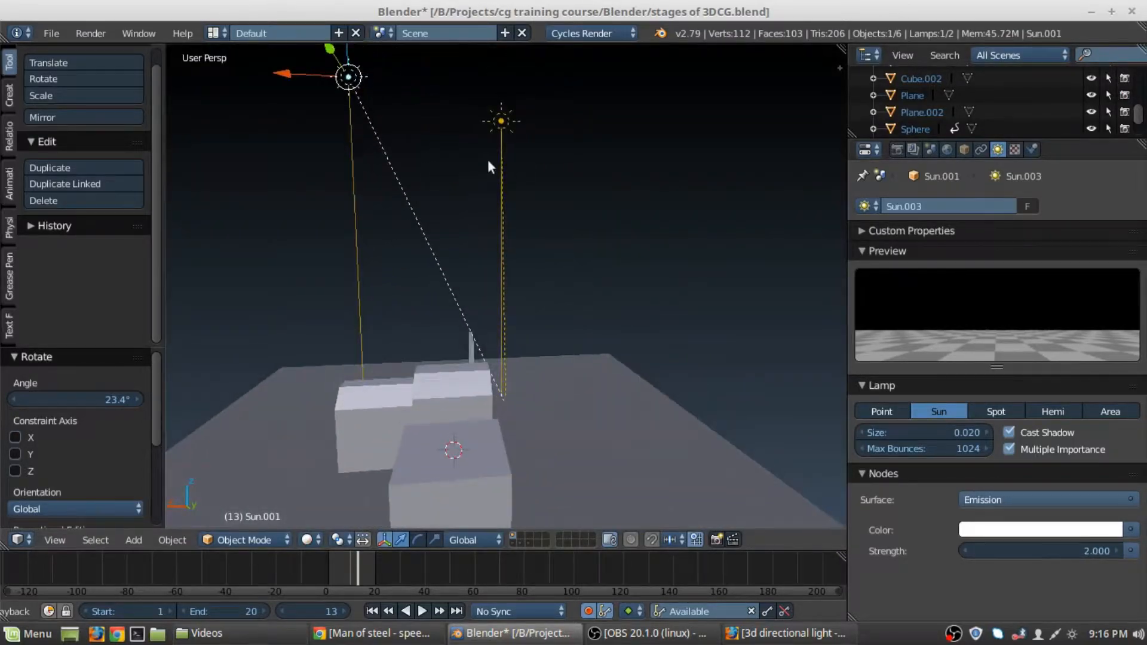
right_click(506, 121)
right_click(347, 79, "shift")
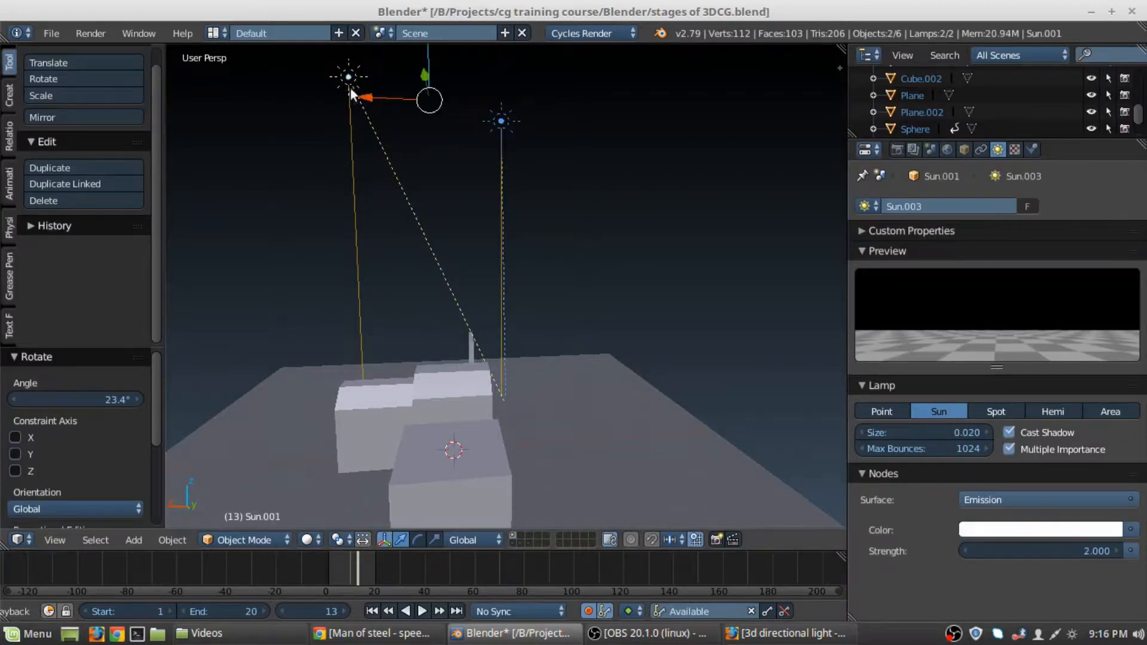
key("Delete")
- Add a hemi lamp at the scene's origin
middle_click_drag(392, 224, 444, 328)
key("shift+a")
mouse_move(446, 330)
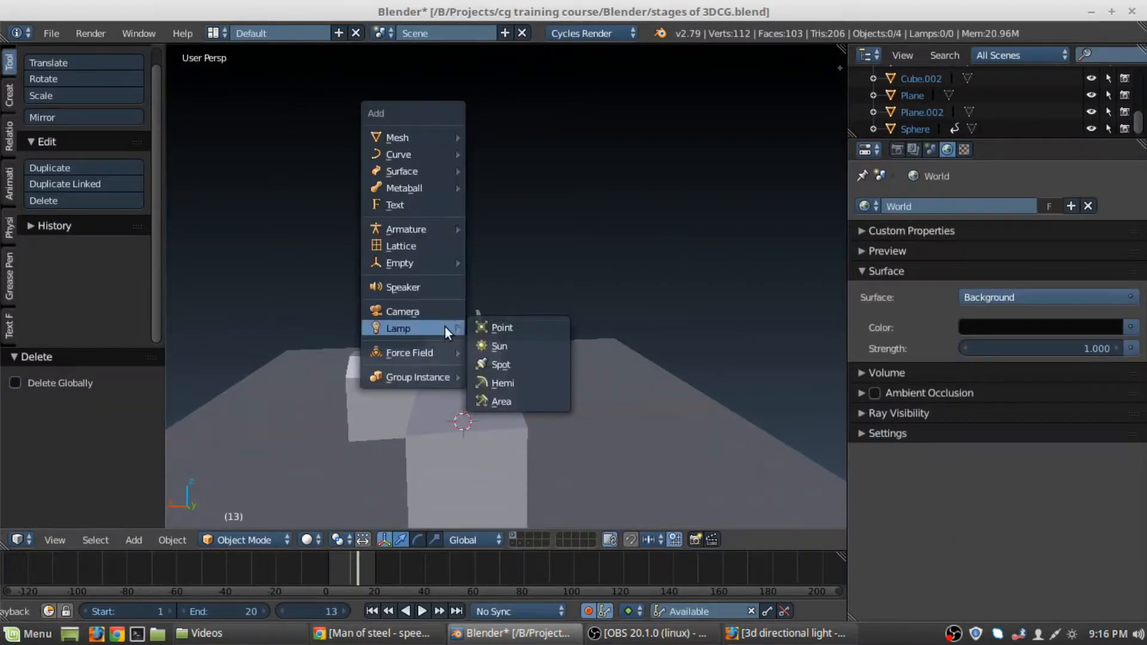
left_click(518, 383)
middle_click_drag(345, 297, 498, 331)
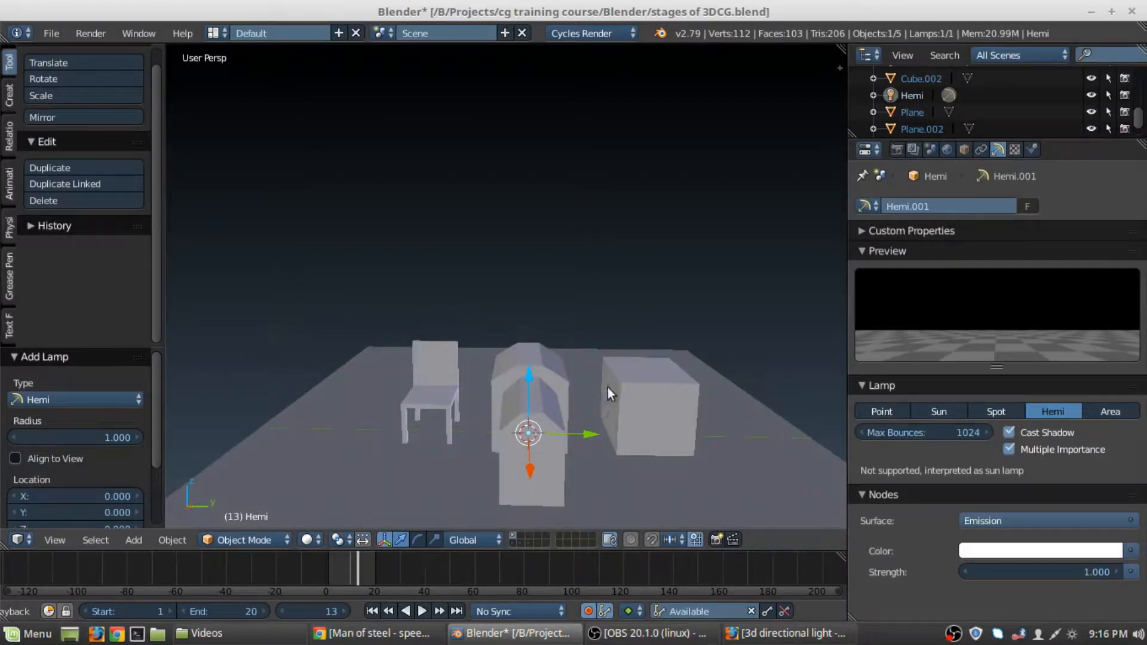
- Raise the hemi lamp along Z by about 12.662 and a further 0.231, and show the scene in rendered shading
middle_click_drag(607, 387, 490, 331)
scroll(524, 342, "up", 2)
scroll(524, 354, "down", 3)
left_click_drag(489, 331, 517, 67)
middle_click_drag(512, 79, 491, 116)
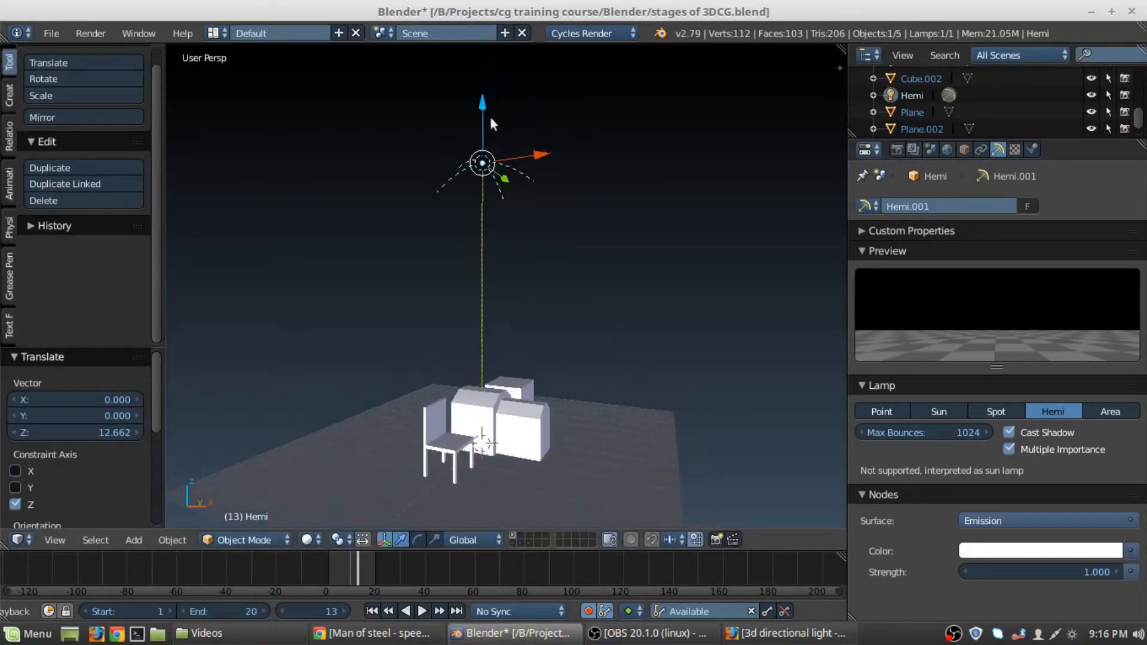
left_click_drag(481, 106, 483, 101)
mouse_move(532, 369)
middle_mouse_down("shift")
mouse_move(526, 315)
mouse_move(485, 329)
mouse_move(526, 322)
middle_mouse_up("shift")
key("shift+z")
scroll(528, 322, "up", 1)
scroll(480, 377, "up", 2)
middle_click_drag(512, 435, 465, 408, "shift")
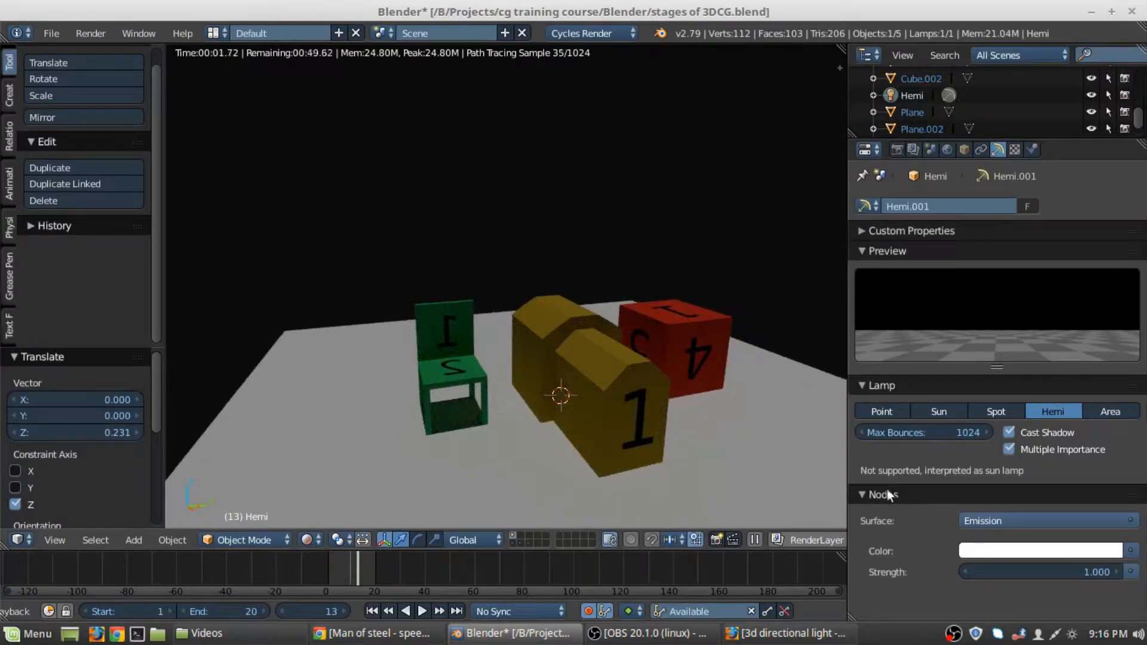
- Turn the hemi lamp's Cast Shadow option off and on again, and compare the chair's shadow
left_click(1011, 432)
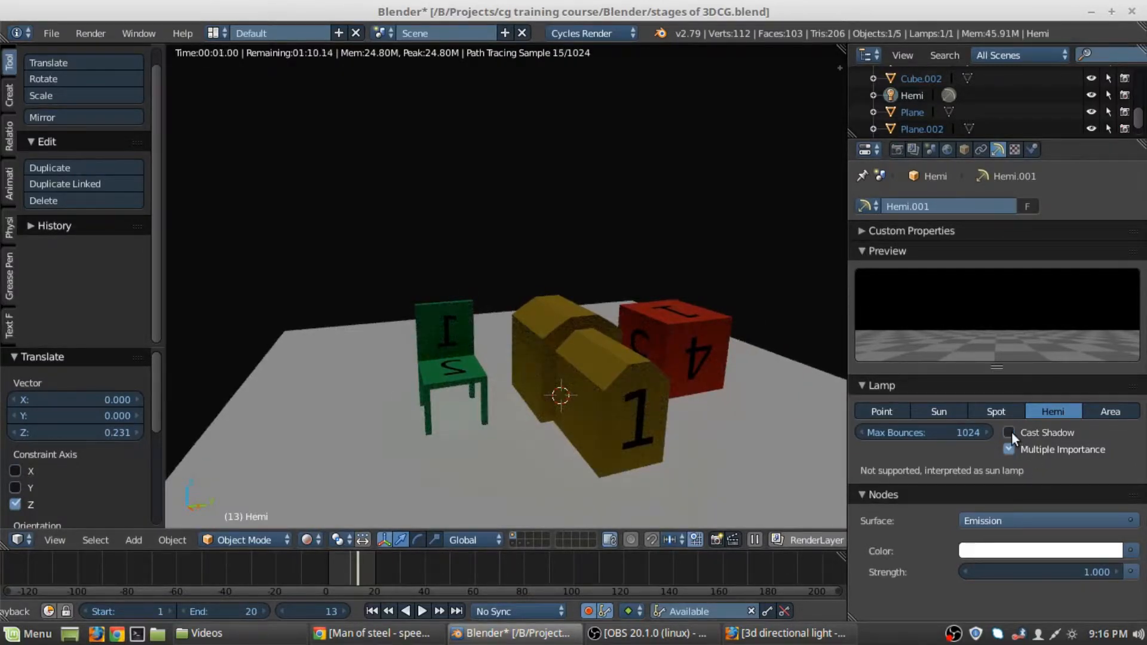
left_click(1009, 433)
middle_click_drag(457, 376, 524, 349)
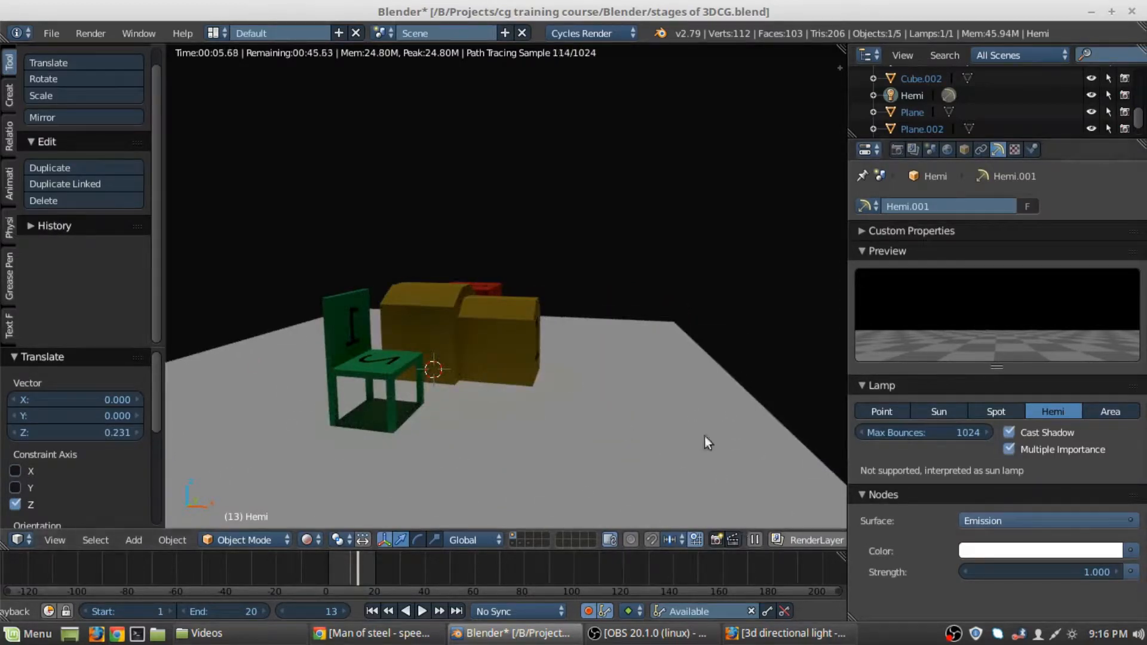
scroll(547, 341, "down", 3)
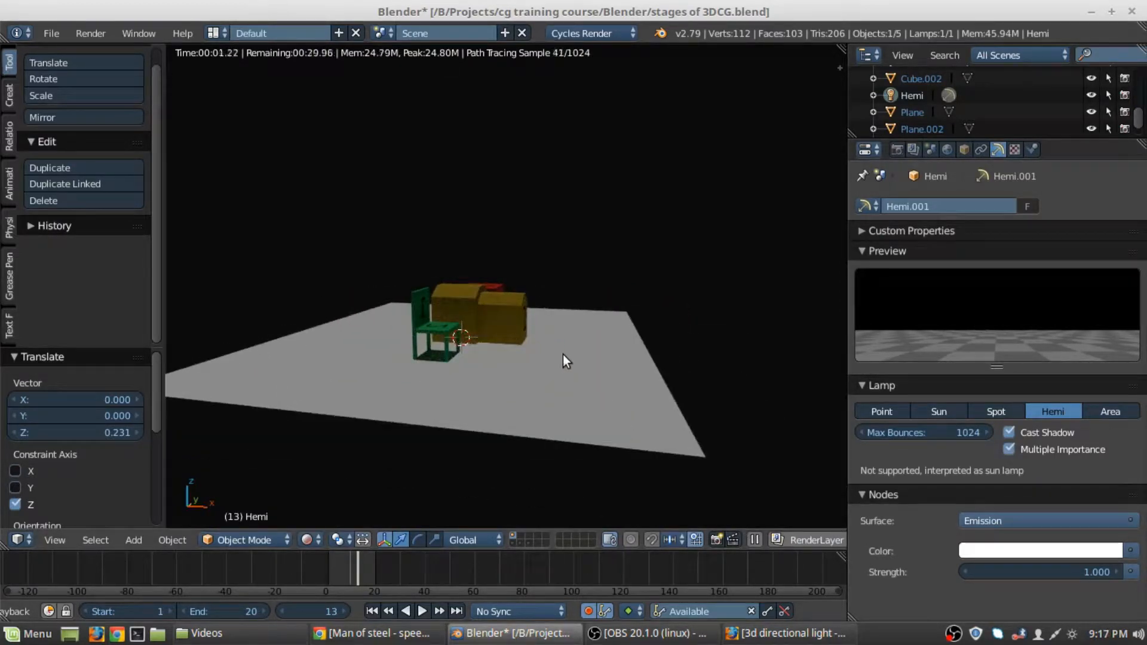
- Duplicate the hemi lamp in place and rotate the copy 180° about the global X axis
key("shift+z")
middle_click_drag(561, 205, 529, 294)
key("shift+d")
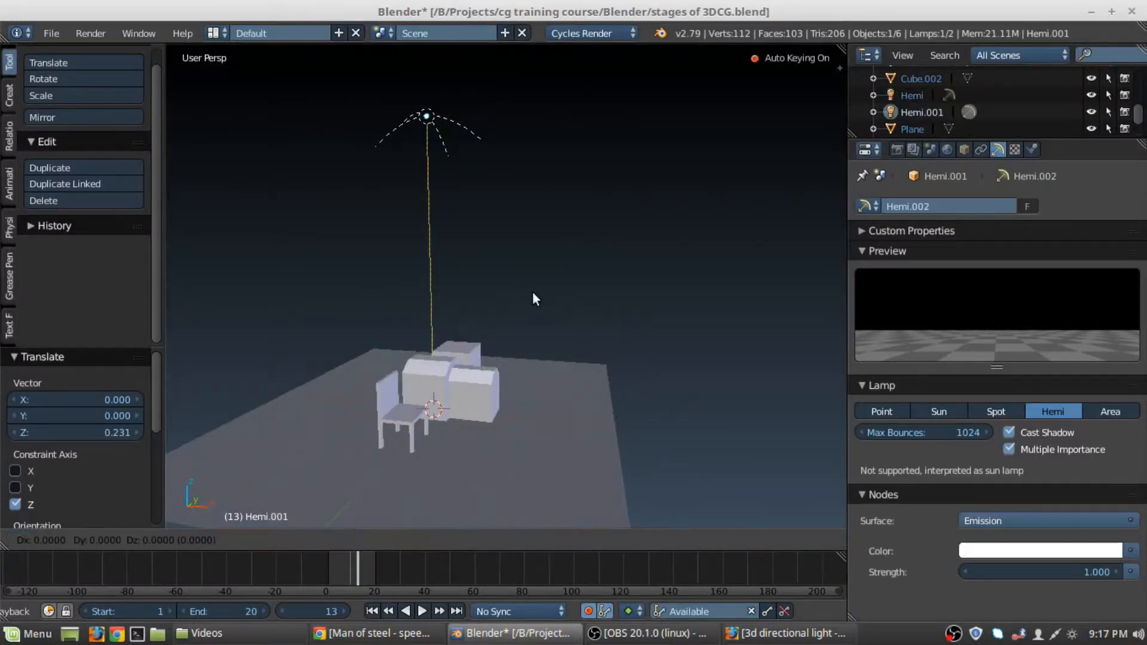
key("r")
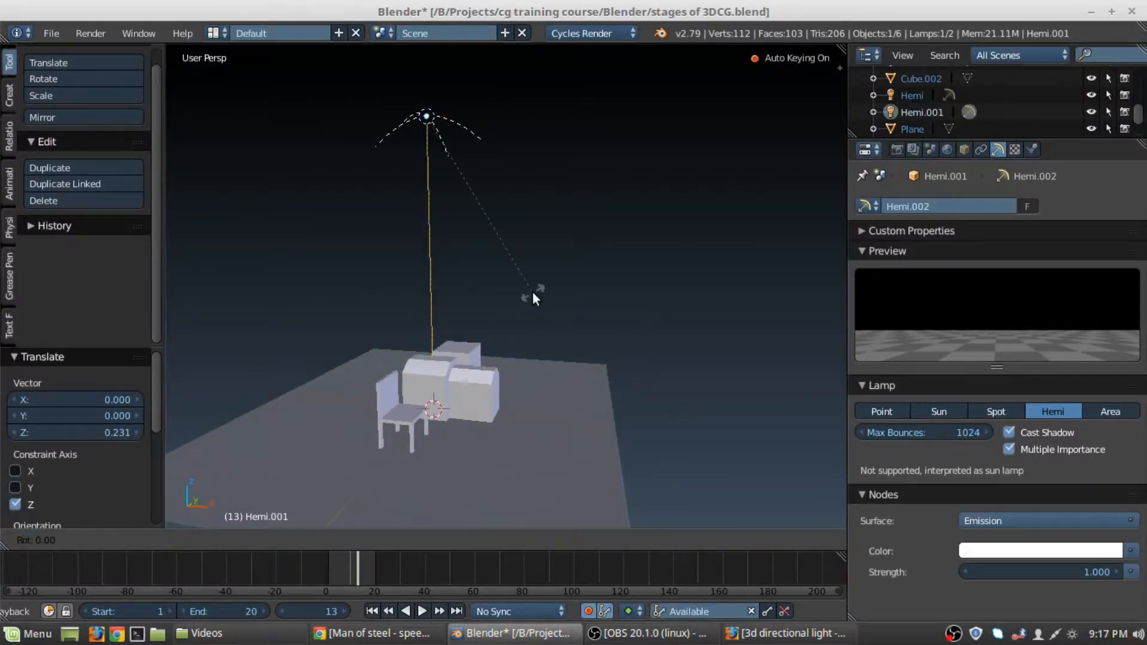
key("x")
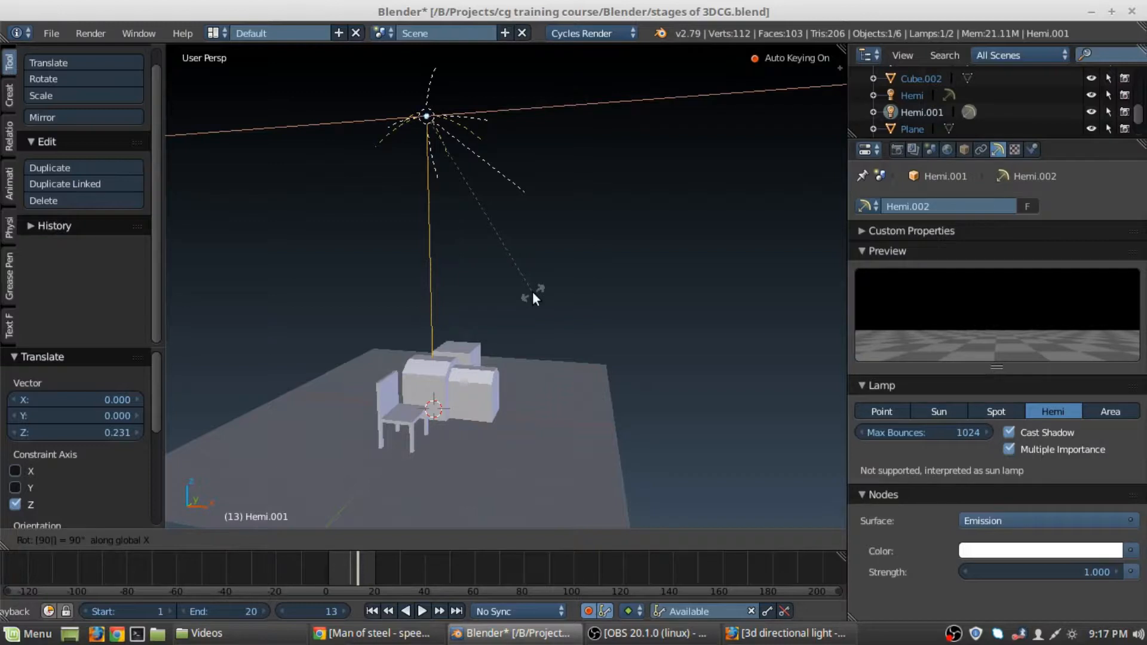
type("90")
key("BackSpace")
key("BackSpace")
type("180")
key("Return")
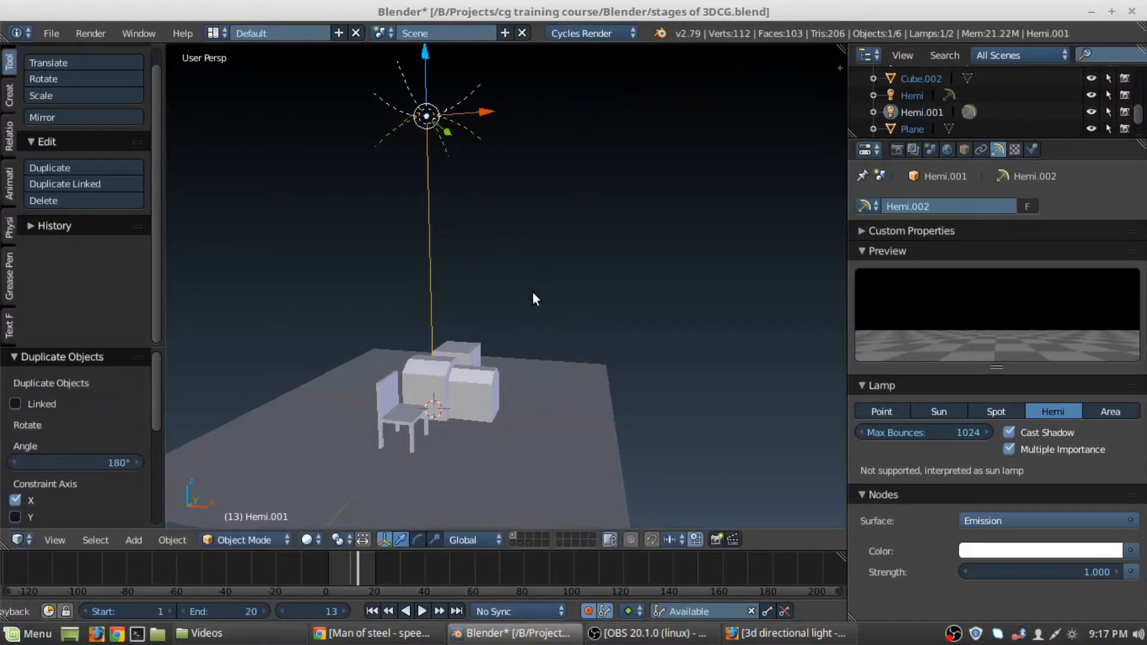
- View the scene in rendered shading with both hemi lamps, return to solid shading and delete the rotated copy
key("shift+z")
mouse_move(505, 322)
middle_mouse_down()
mouse_move(352, 313)
mouse_move(553, 320)
middle_mouse_up()
scroll(553, 319, "down", 3)
key("shift+z")
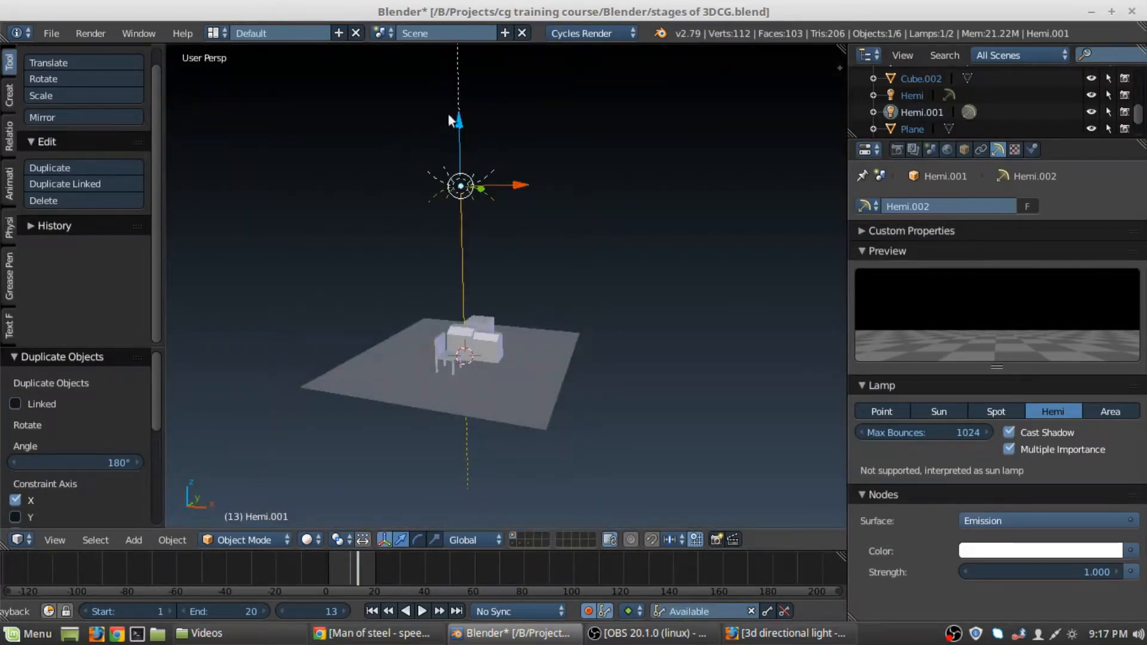
key("Delete")
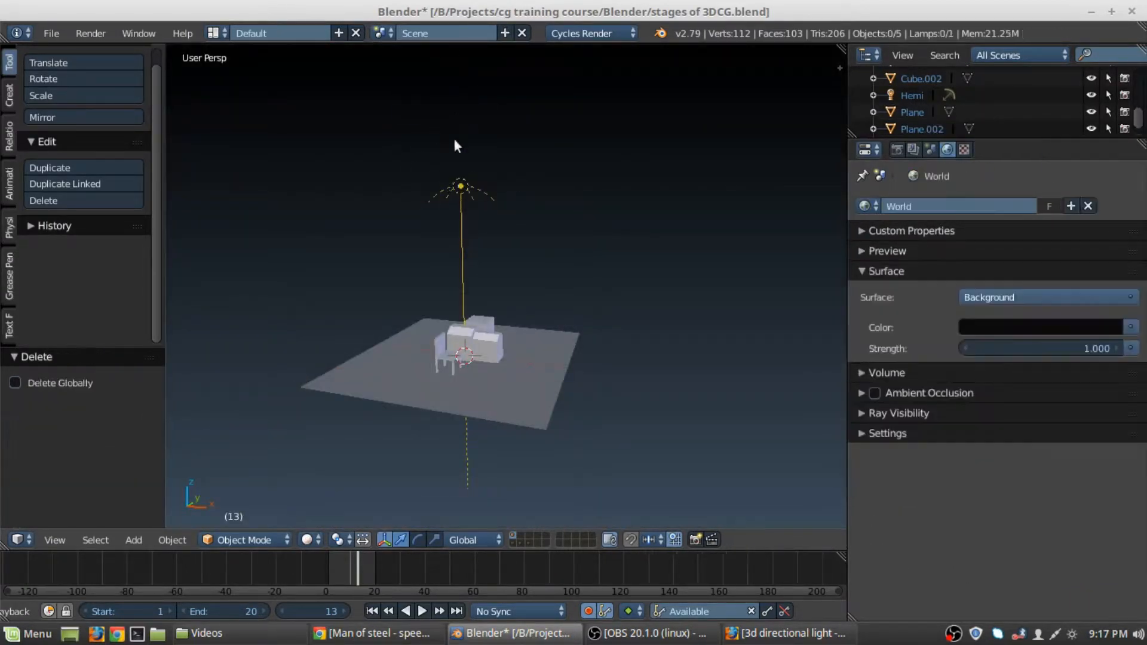
- Select the remaining hemi lamp above the objects and view the available render engines without switching from Cycles
scroll(470, 400, "up", 3)
middle_click_drag(483, 315, 421, 273)
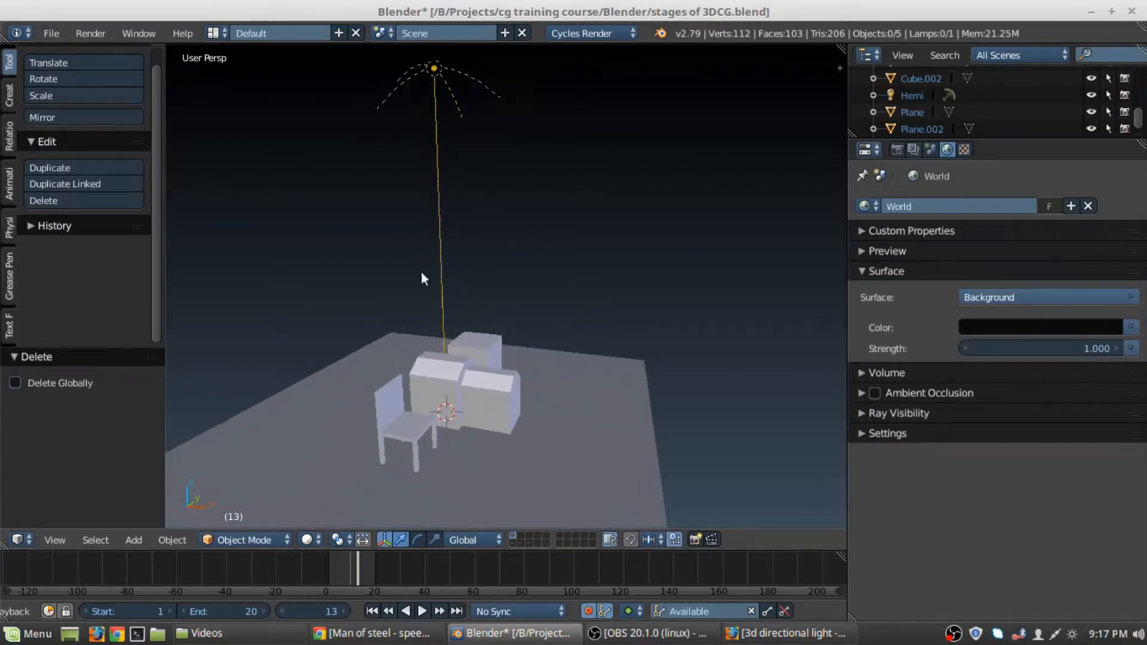
right_click(435, 223)
left_click(619, 32)
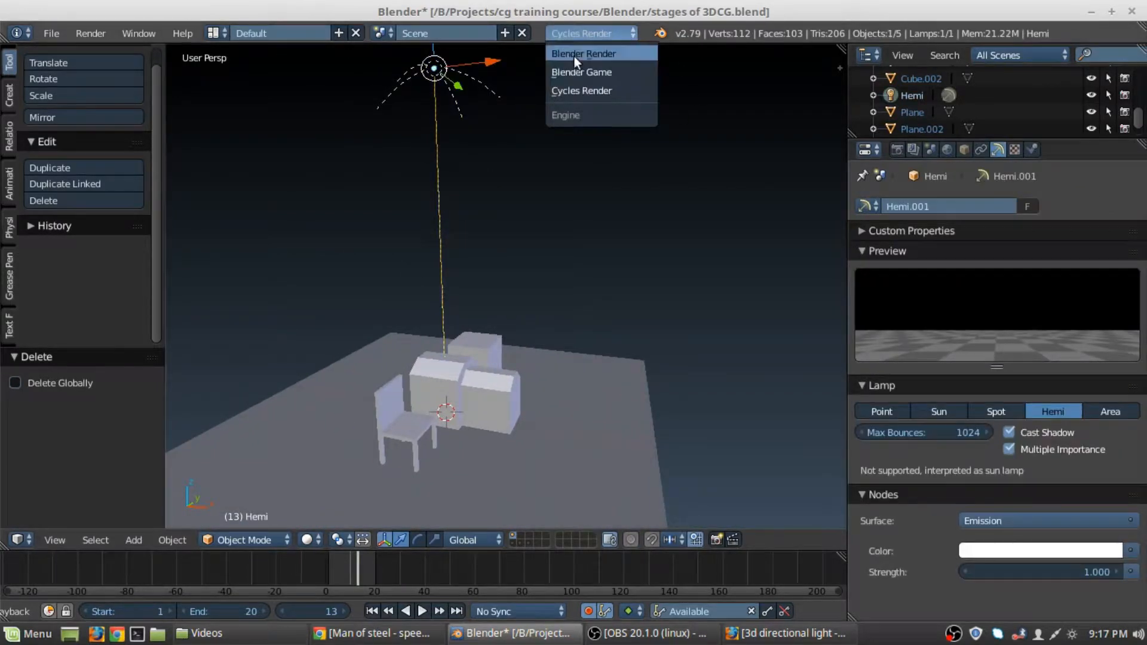
middle_click_drag(469, 338, 592, 278)
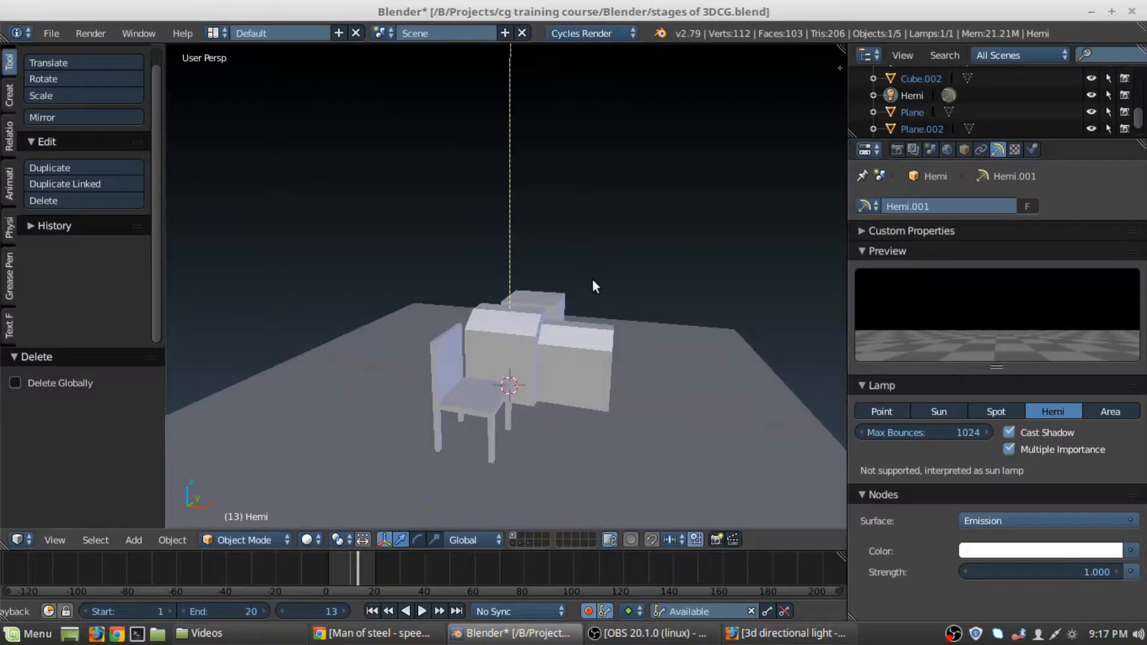
- Examine the hemi lamp's placement above the chair, house-shaped block and cube, and its lighting on them in rendered shading
scroll(593, 279, "down", 2)
middle_click_drag(524, 191, 515, 216, "shift")
middle_click_drag(522, 161, 508, 192, "shift")
middle_click_drag(599, 354, 504, 275)
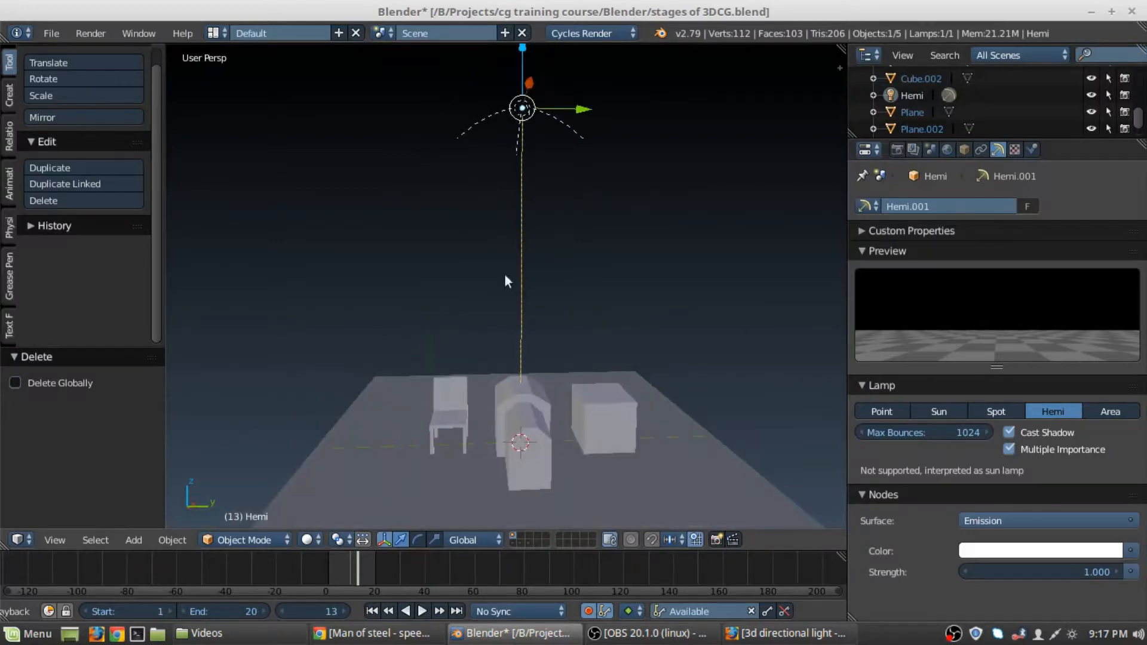
middle_click_drag(488, 170, 392, 274)
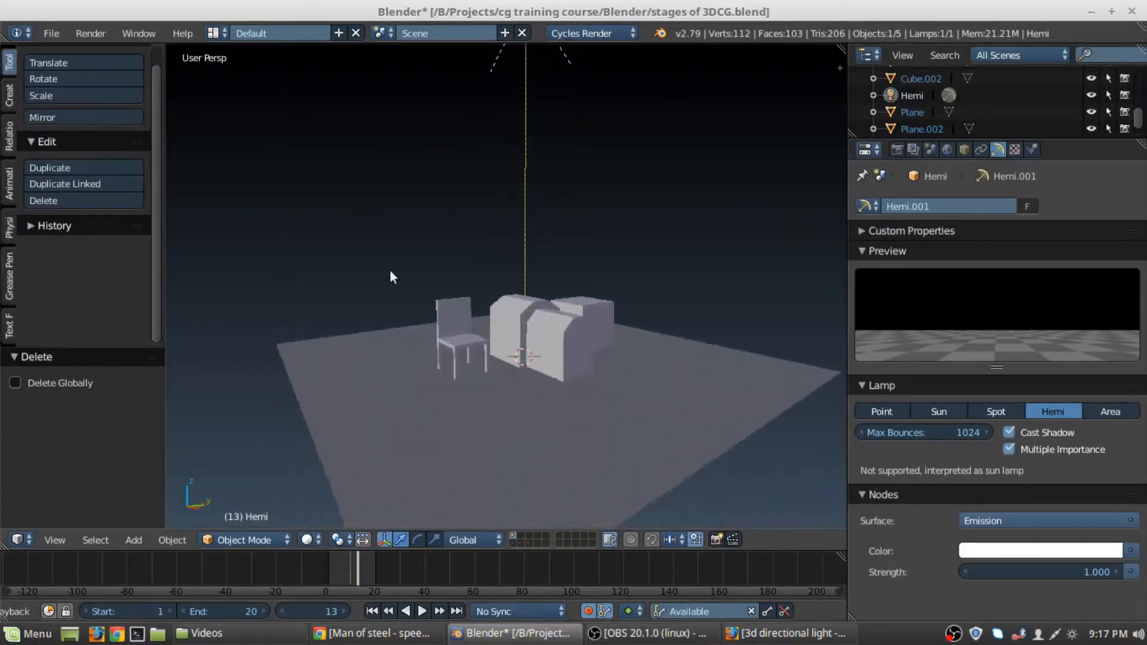
scroll(392, 274, "up", 1)
mouse_move(430, 164)
middle_mouse_down()
mouse_move(406, 290)
mouse_move(413, 278)
mouse_move(442, 286)
mouse_move(366, 205)
mouse_move(502, 257)
mouse_move(505, 225)
middle_mouse_up()
key("shift+z")
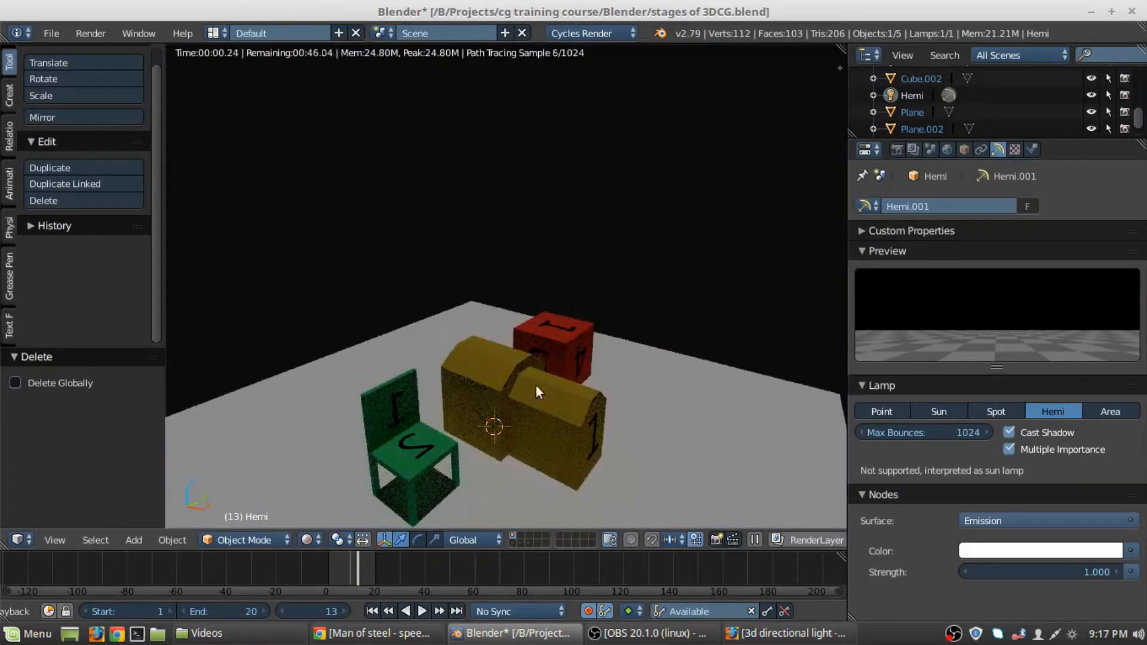
middle_click_drag(538, 379, 614, 366)
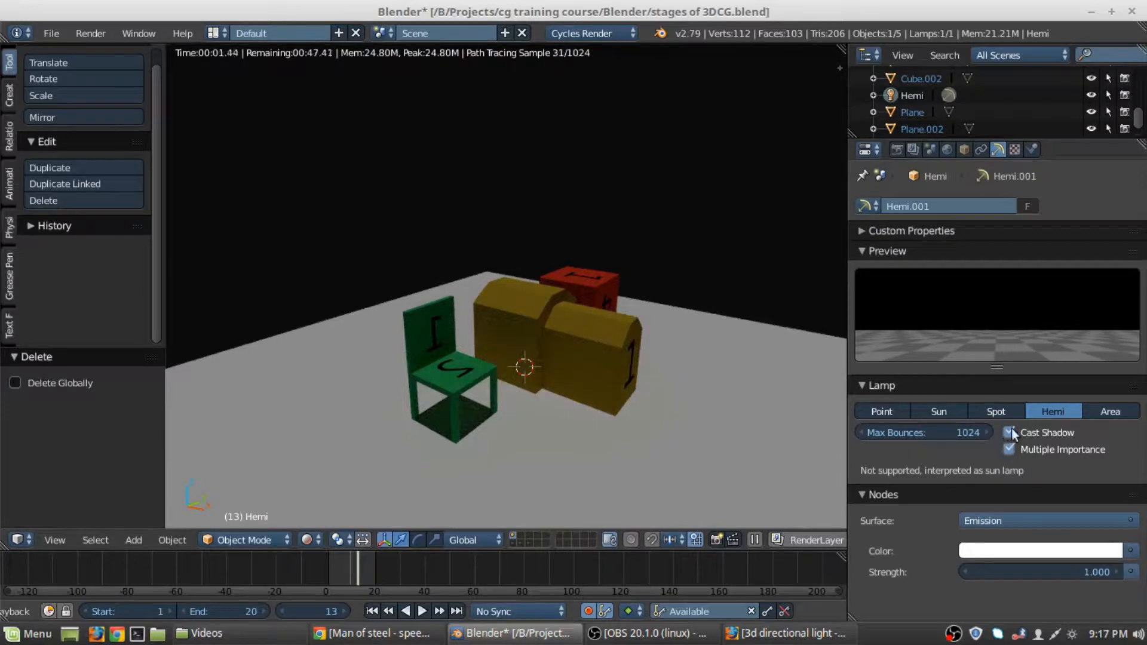
- Turn off the hemi lamp's Cast Shadow option and give it a pale blue colour with hue 0.556 at strength 1.400
left_click(1010, 550)
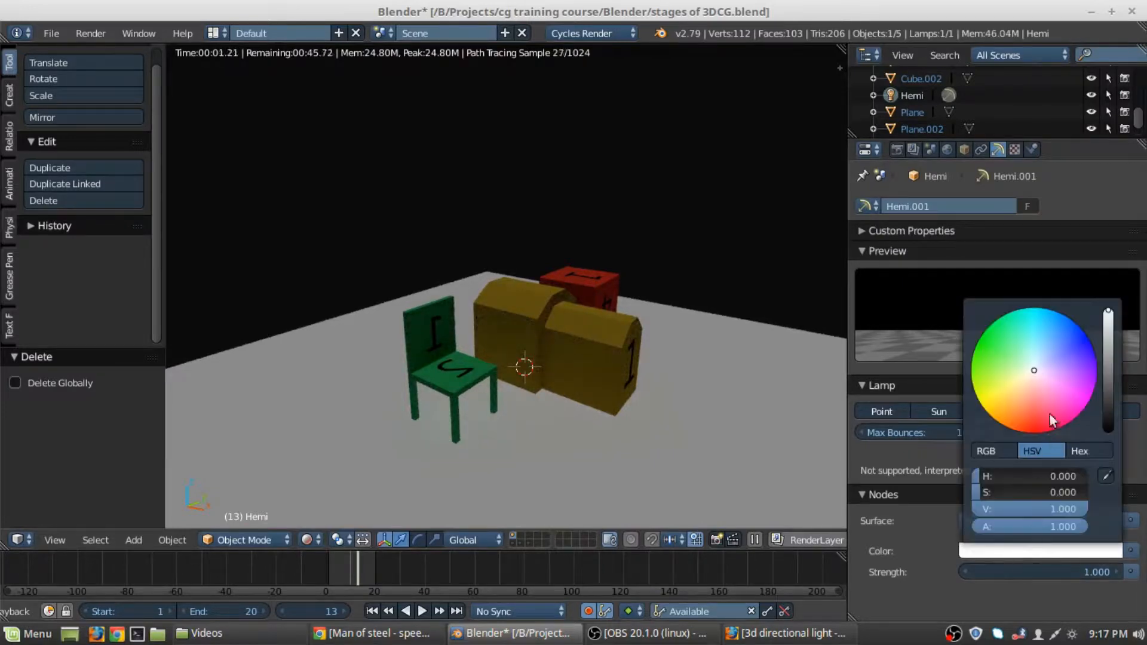
left_click(1046, 360)
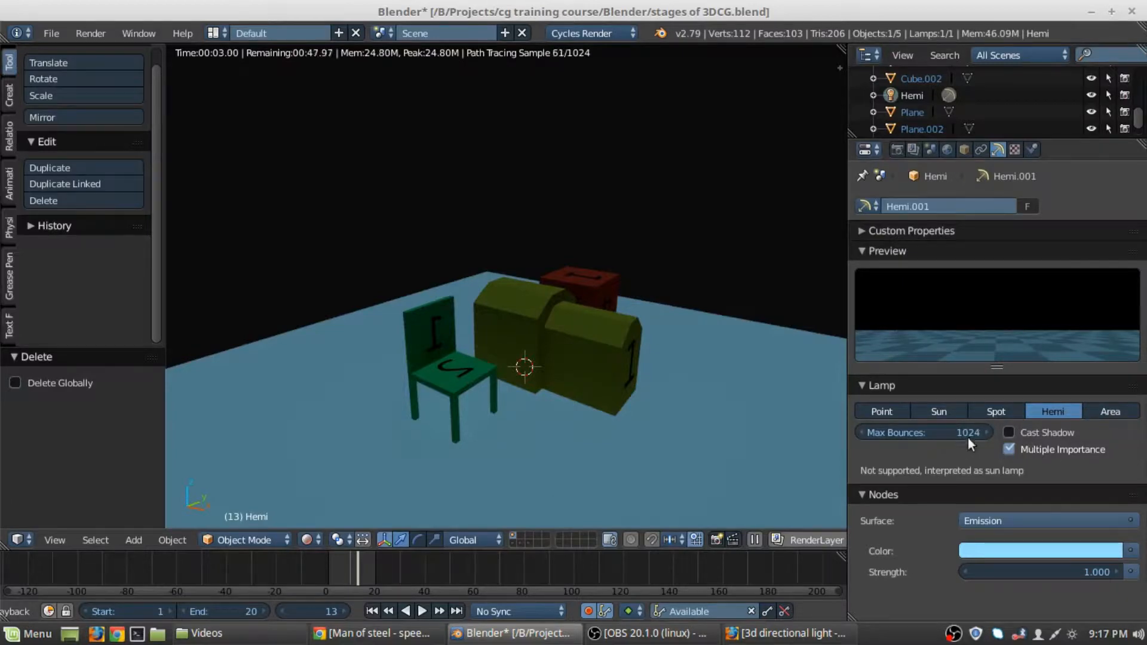
left_click(1024, 553)
left_click(1018, 547)
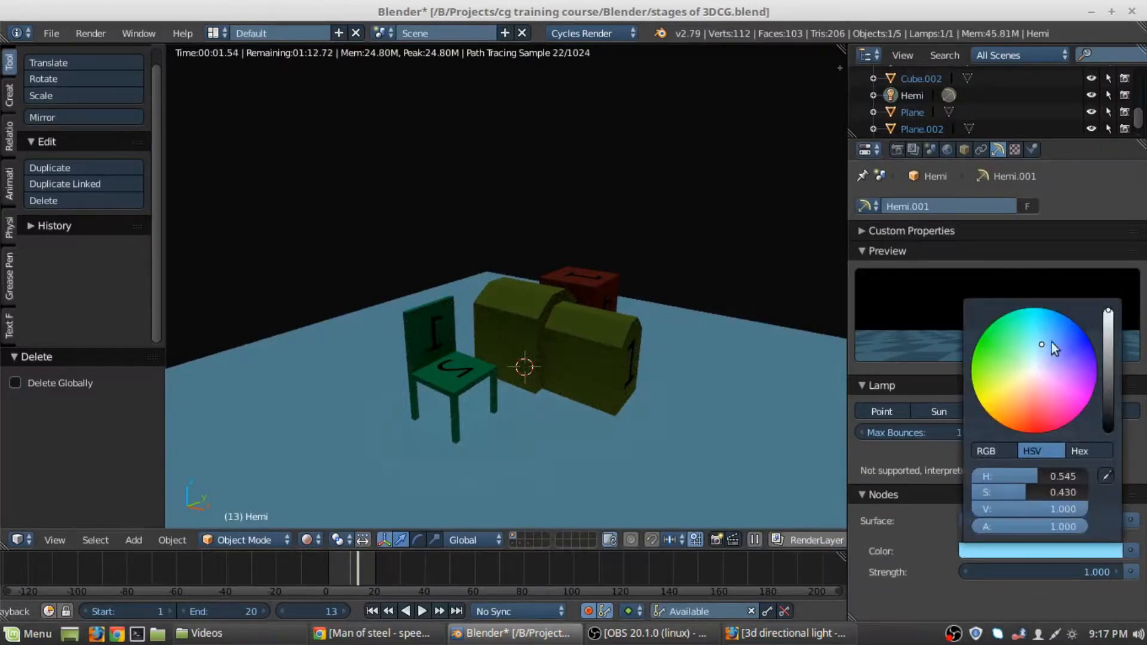
left_click(1043, 345)
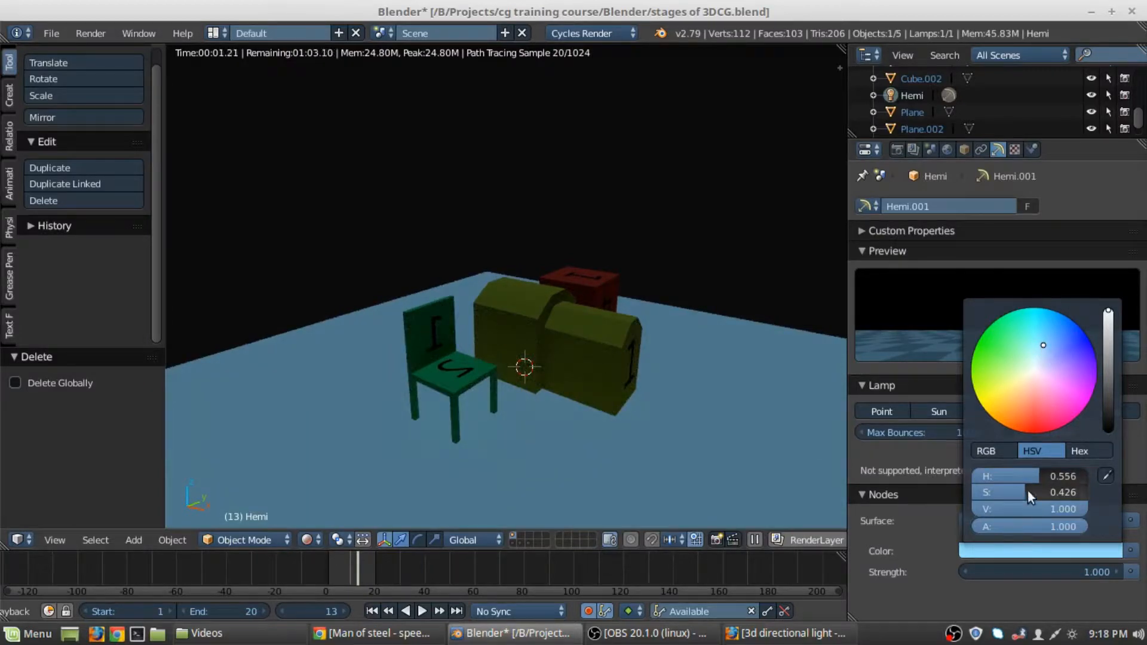
left_click_drag(1028, 492, 1013, 493)
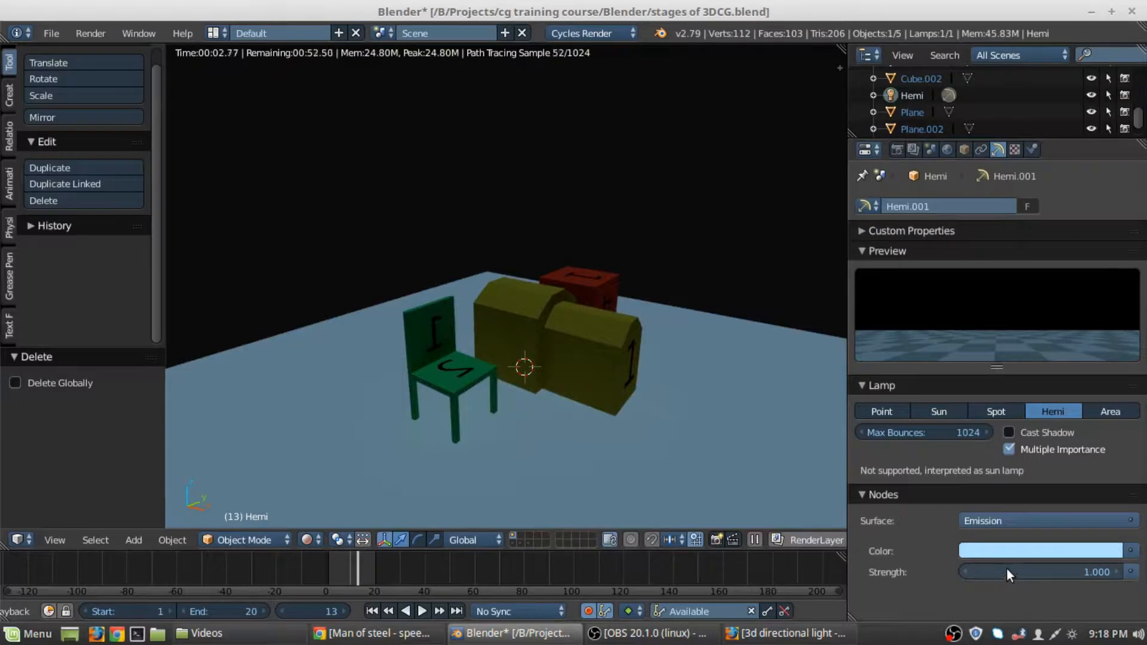
left_click_drag(1007, 569, 1010, 570)
middle_click_drag(581, 475, 562, 387)
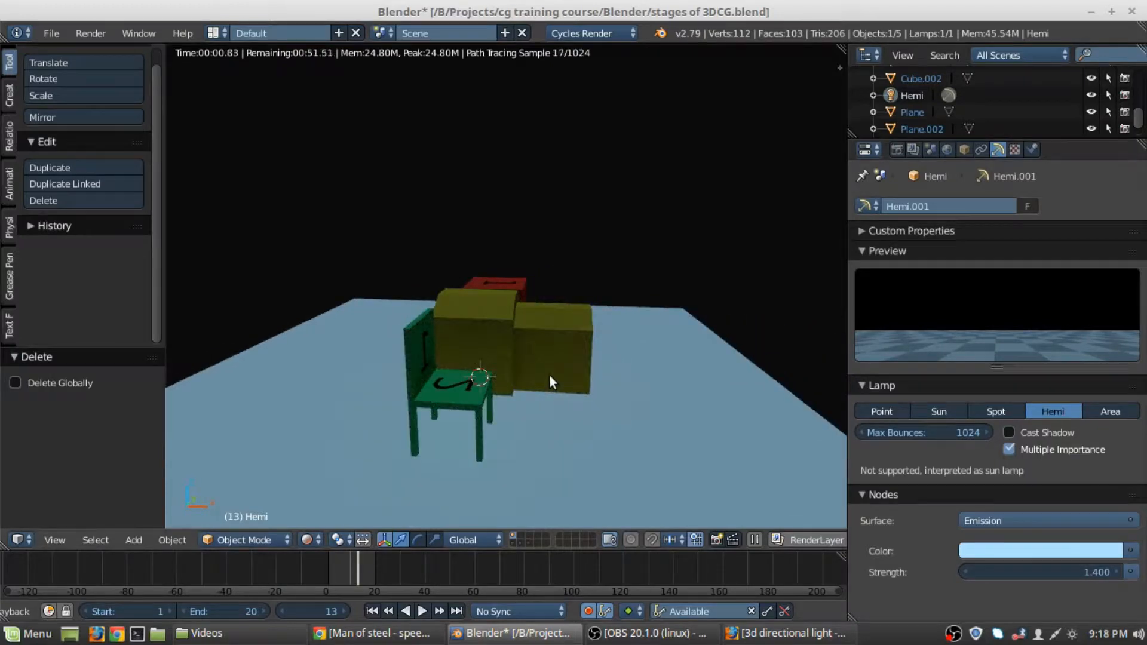
- Add a sun lamp in solid shading and move it by about 3.008 in X, 2.069 in Y and 7.898 in Z
key("shift+z")
key("shift+a")
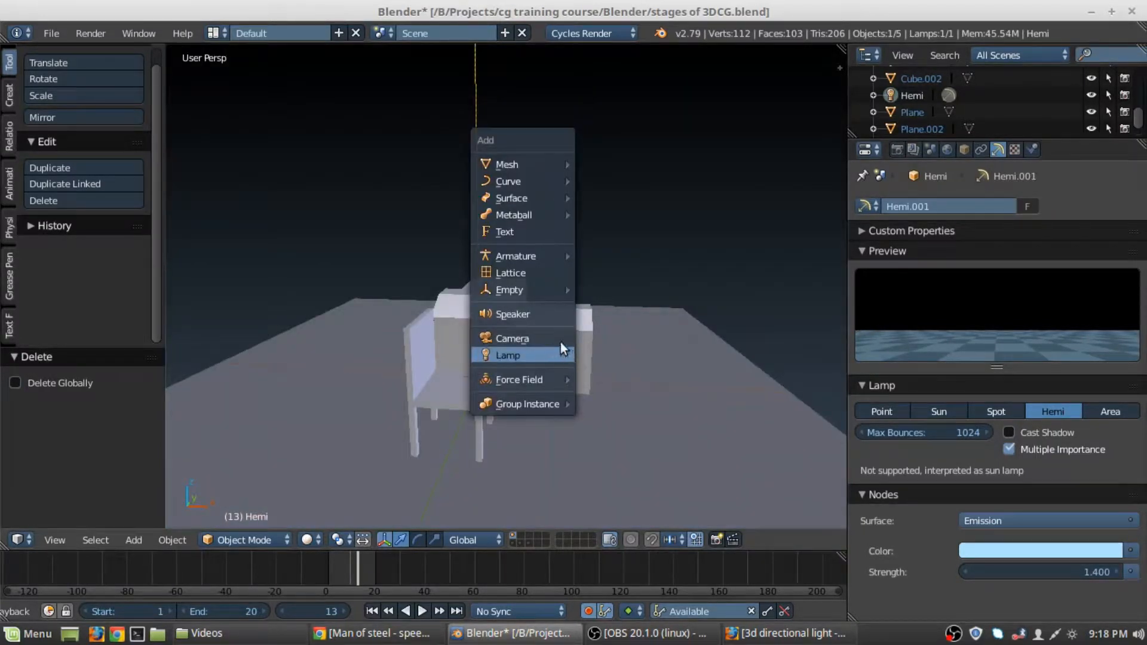
mouse_move(562, 352)
left_click(609, 373)
middle_click_drag(595, 277, 442, 422)
key("g")
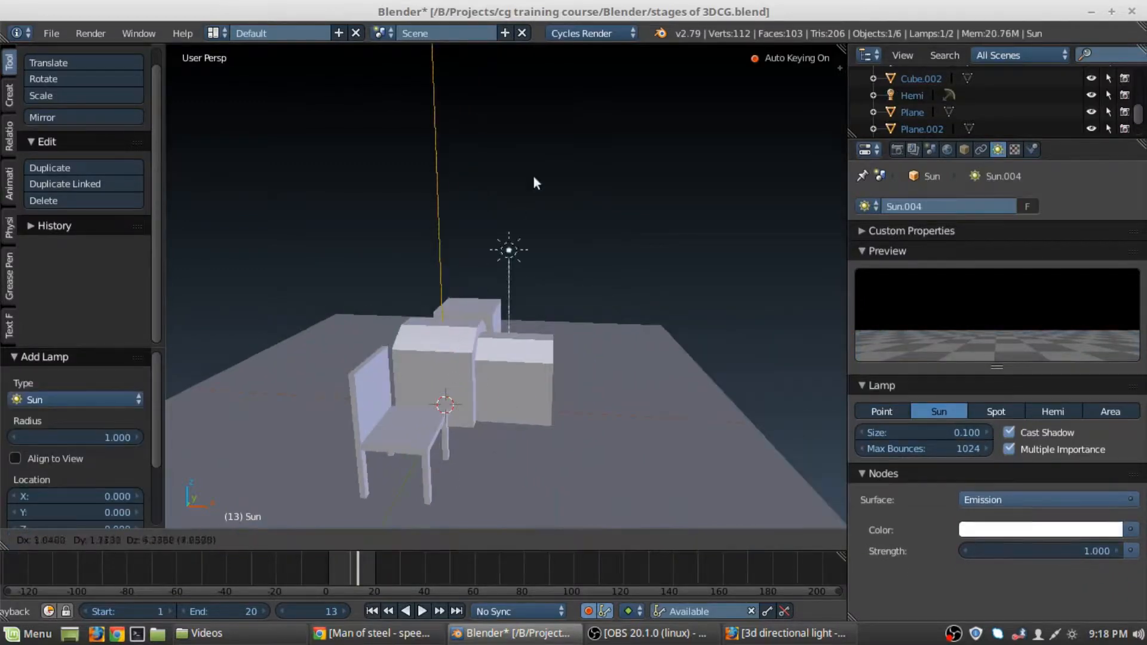
left_click(569, 77)
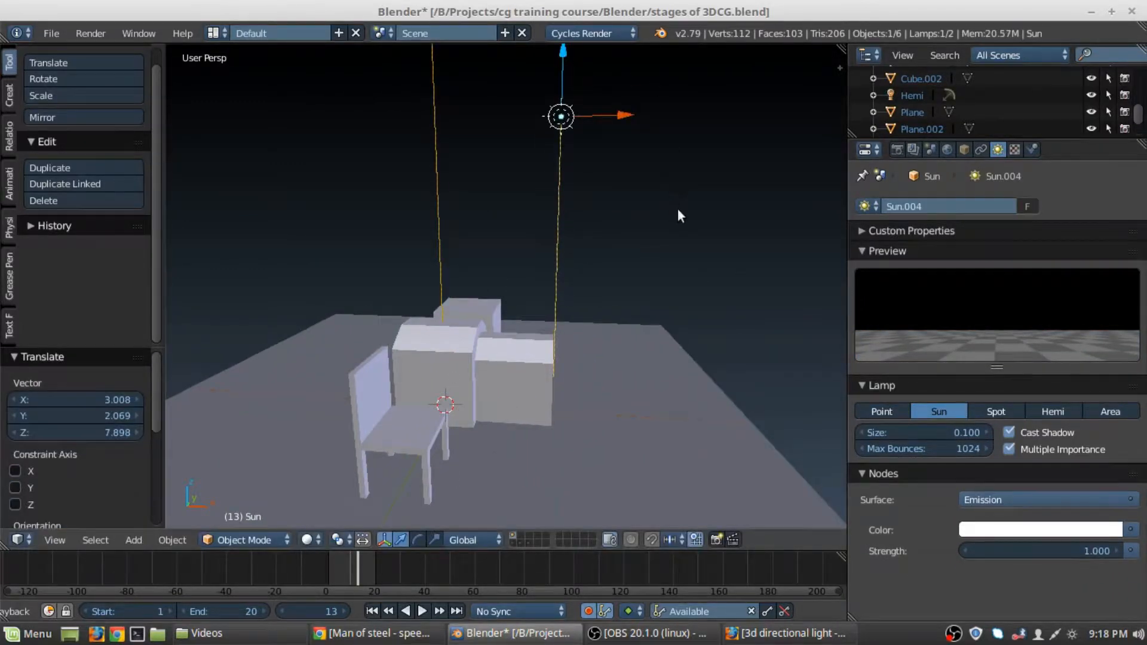
- Rotate the sun lamp about 21.4° so it points down toward the objects, and show the scene in rendered shading
key("shift+z")
key("r")
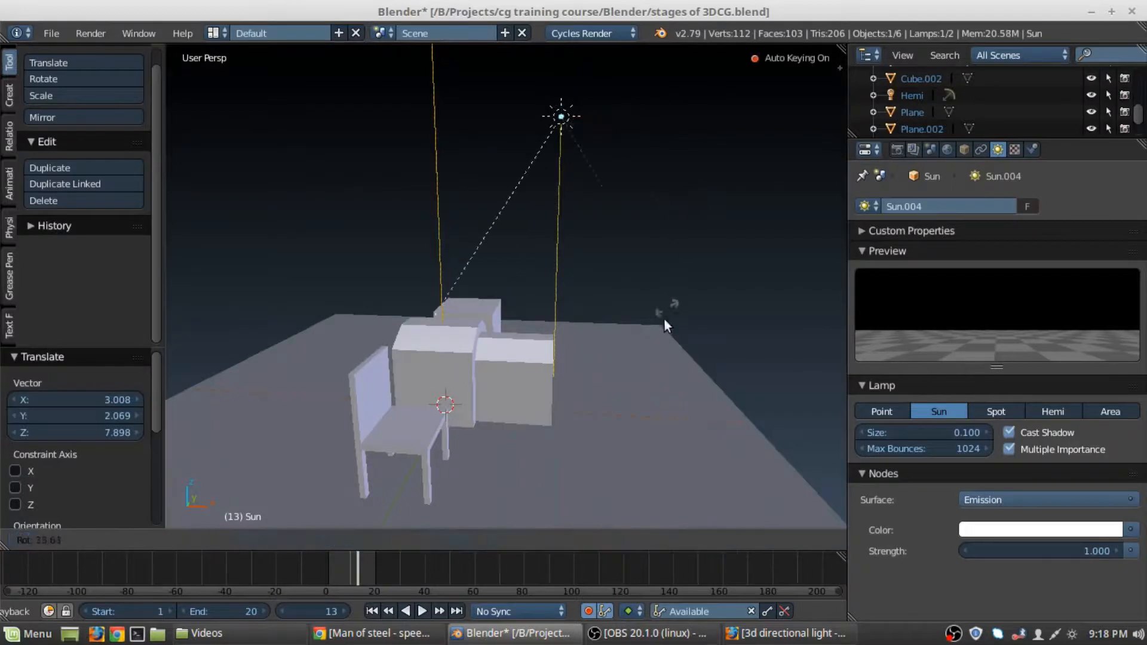
left_click(662, 228)
key("shift+z")
middle_click_drag(537, 316, 565, 347)
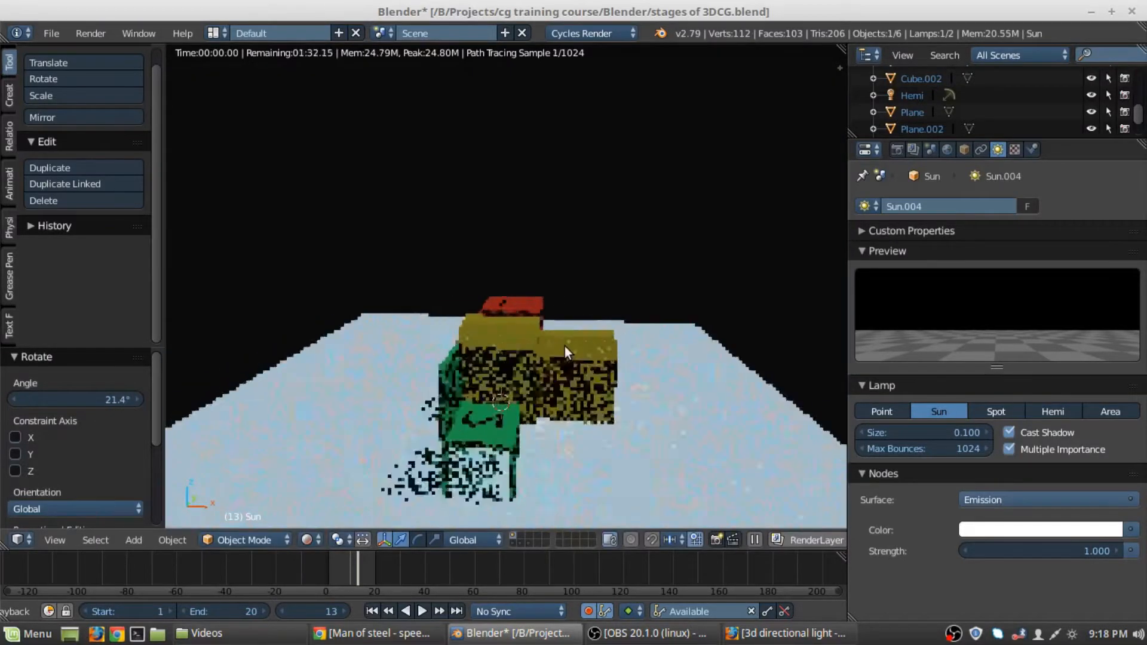
- Set the sun lamp's size to 0.02 for a sharper chair shadow
left_click(939, 432)
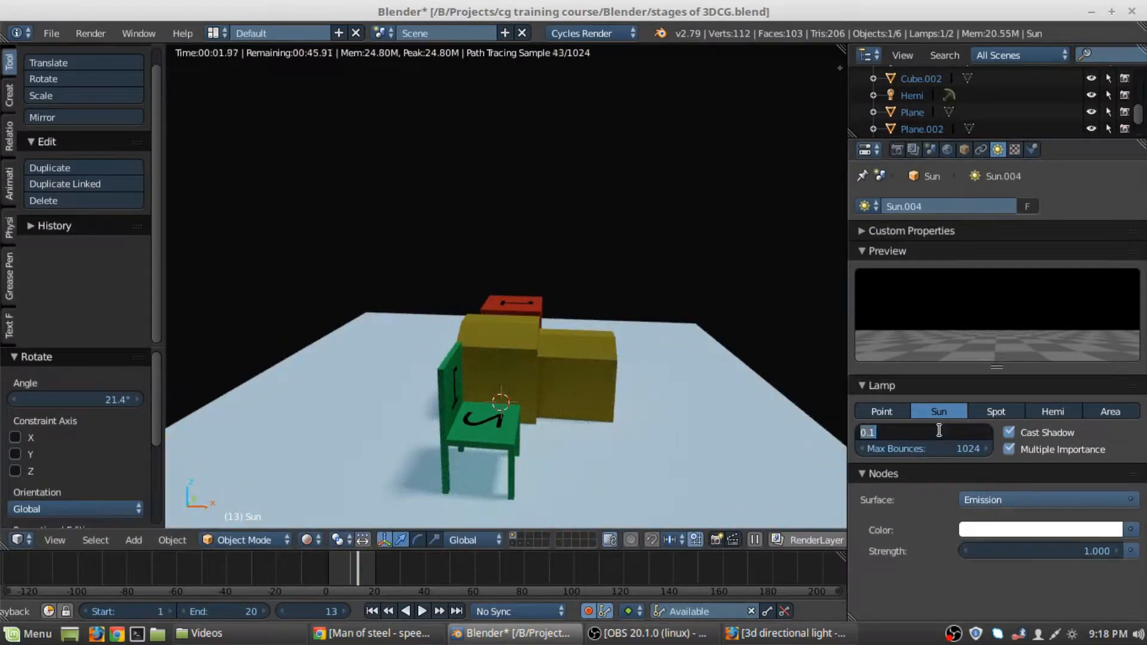
type(".02")
key("Return")
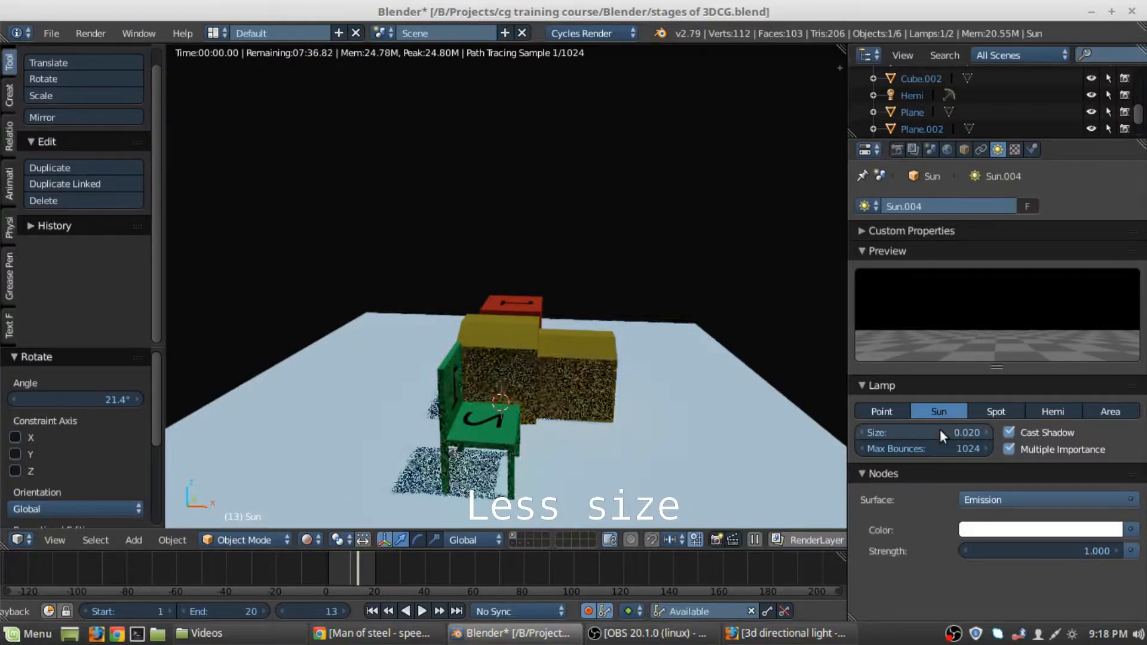
- Try sun lamp strengths of 4, 3 and 2 in turn and compare the rendered brightness
left_click(1019, 553)
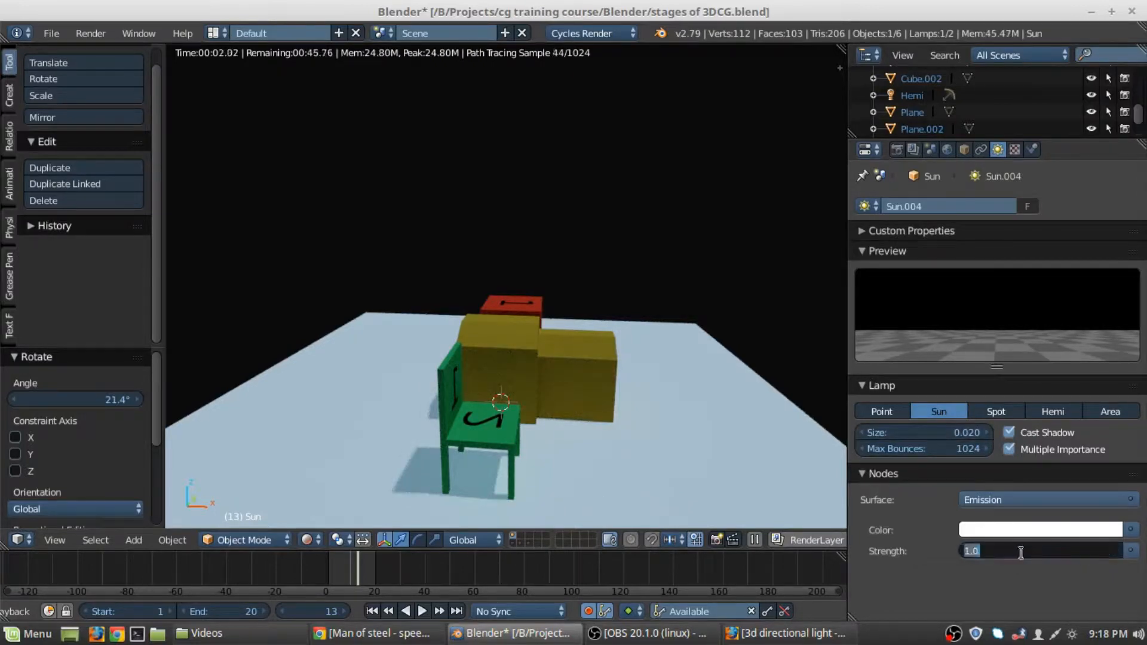
type("4")
key("Return")
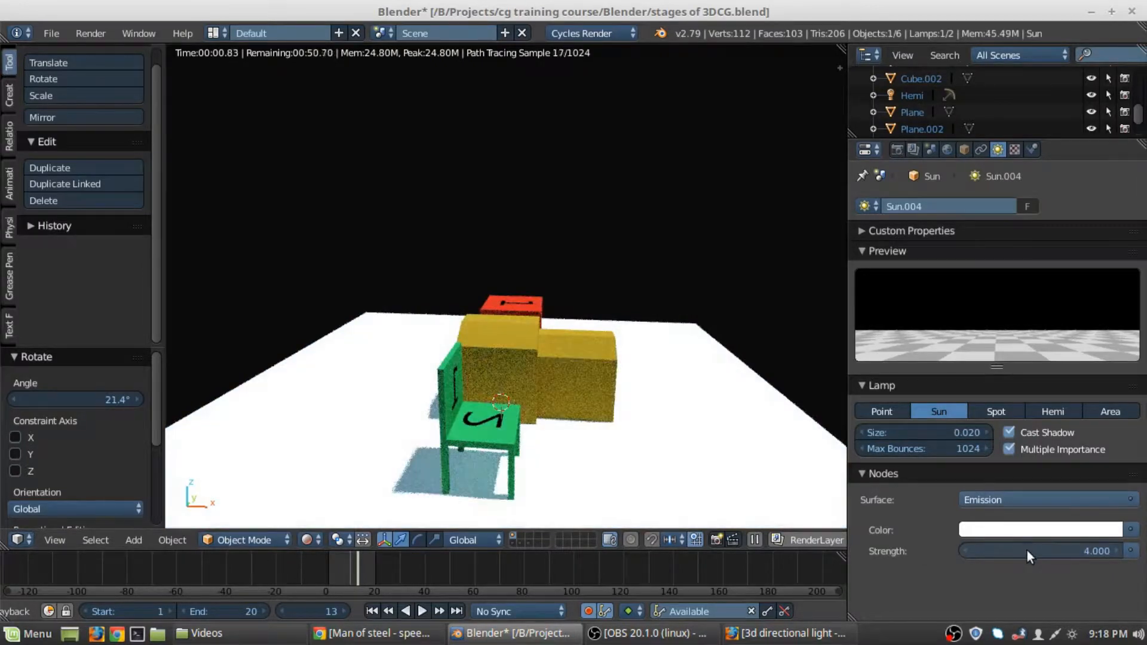
left_click(1027, 551)
type("3")
key("Return")
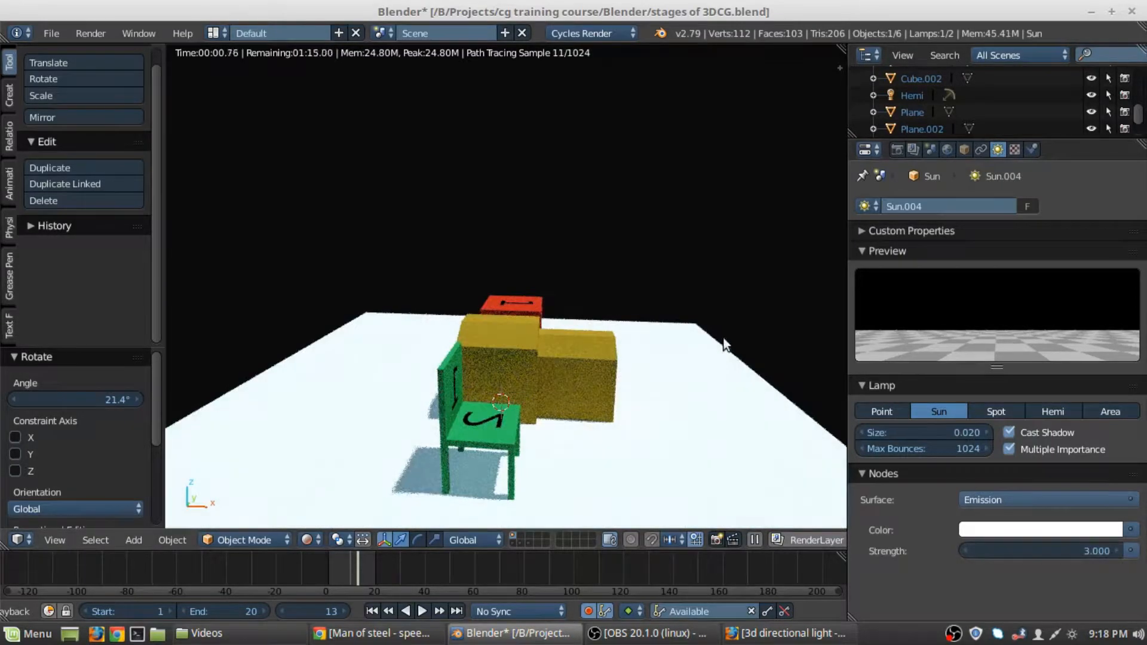
left_click(1085, 551)
type("2")
key("Return")
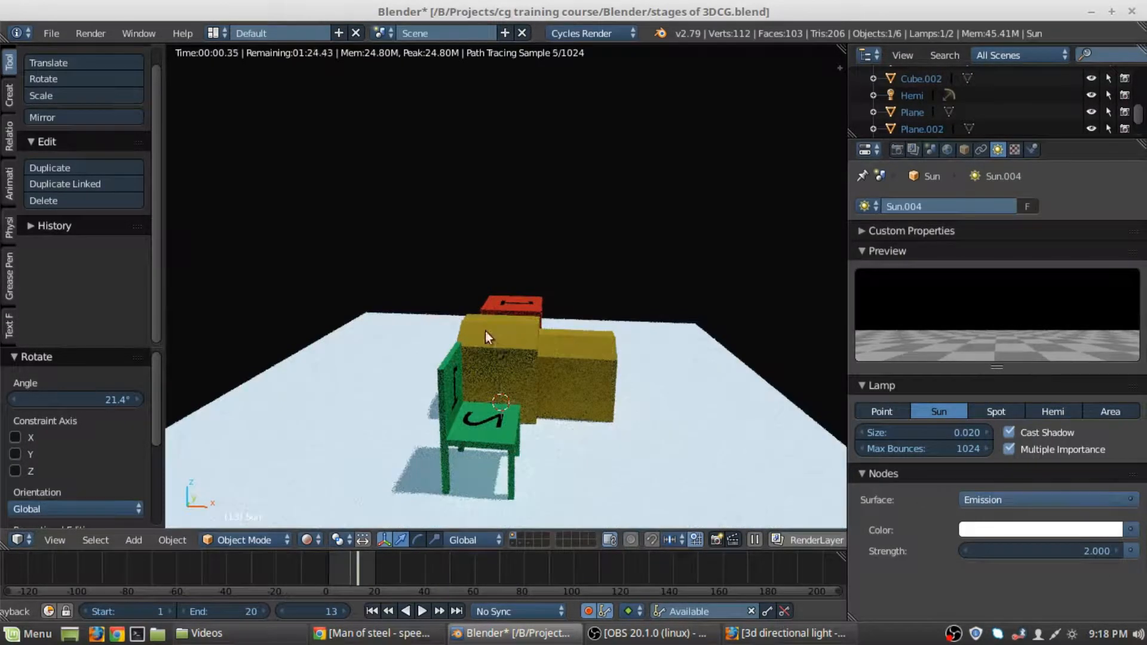
- Set the sun lamp's strength to 3 after viewing the rendered chair and blocks from another angle
middle_click_drag(528, 375, 531, 357, "shift")
middle_click_drag(702, 479, 634, 419)
left_click(1004, 550)
type("3")
key("Return")
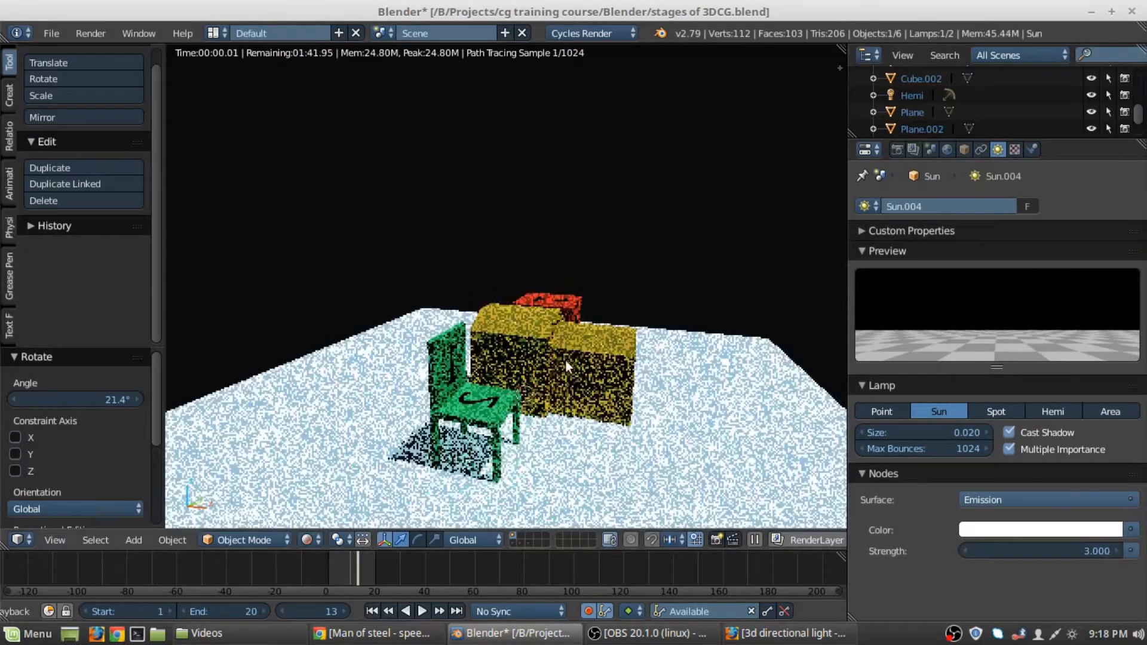
- Select the hemi lamp in solid shading and set its strength to 1
scroll(562, 360, "down", 3)
key("shift+z")
right_click(534, 89)
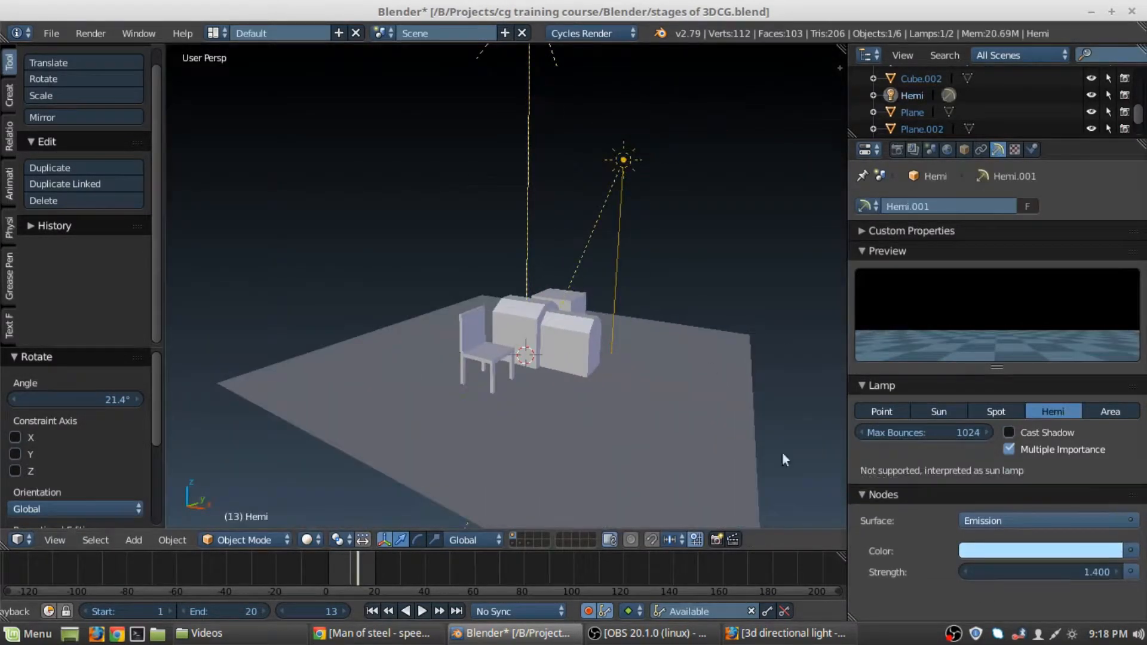
left_click(984, 568)
type("1")
key("Return")
- Select the sun lamp, set its strength to 2, and check the chair, block and cube in rendered shading
right_click(622, 157)
left_click(975, 552)
type("2")
key("Return")
scroll(510, 393, "up", 2)
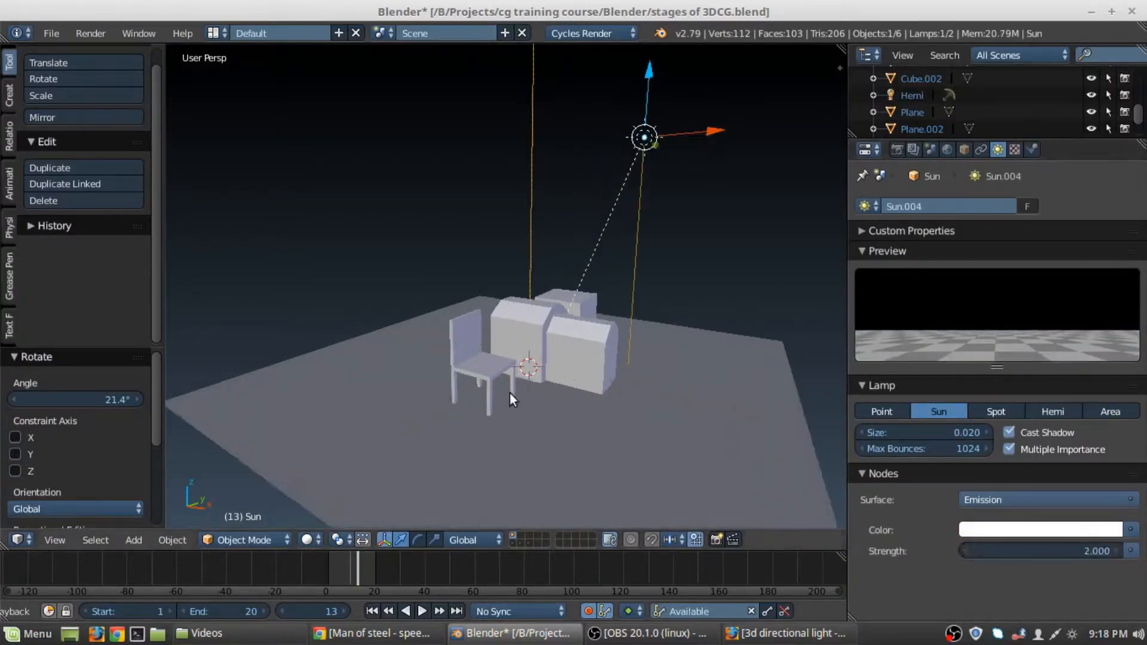
key("shift+z")
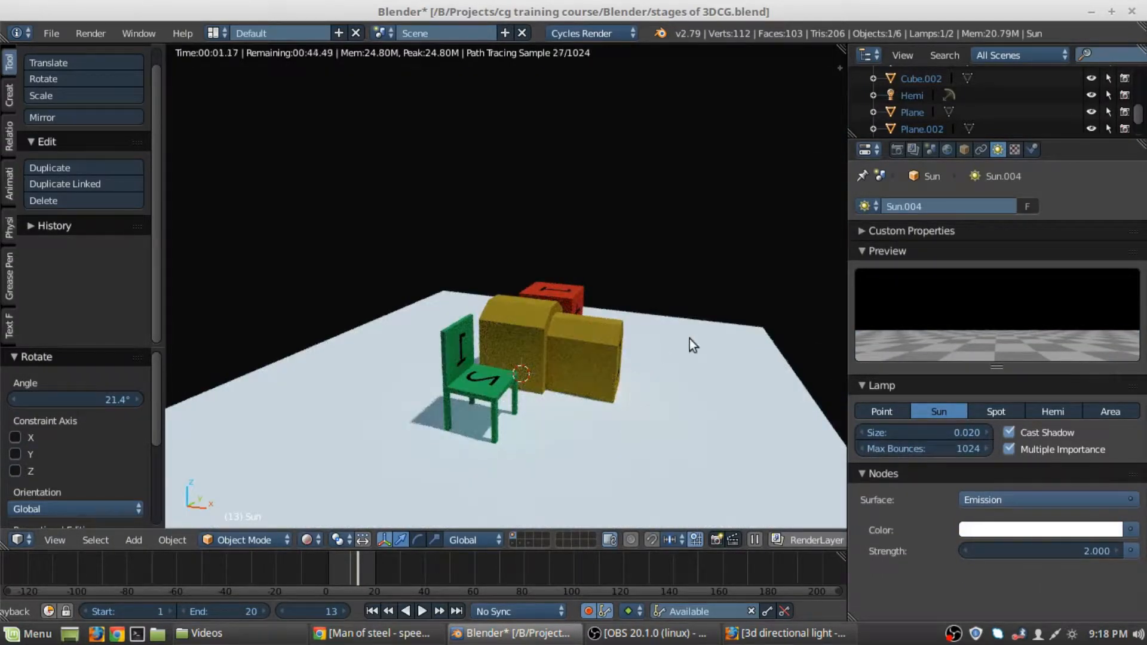
mouse_move(690, 339)
middle_mouse_down()
mouse_move(475, 327)
mouse_move(463, 347)
mouse_move(519, 330)
mouse_move(598, 434)
mouse_move(539, 385)
middle_mouse_up()
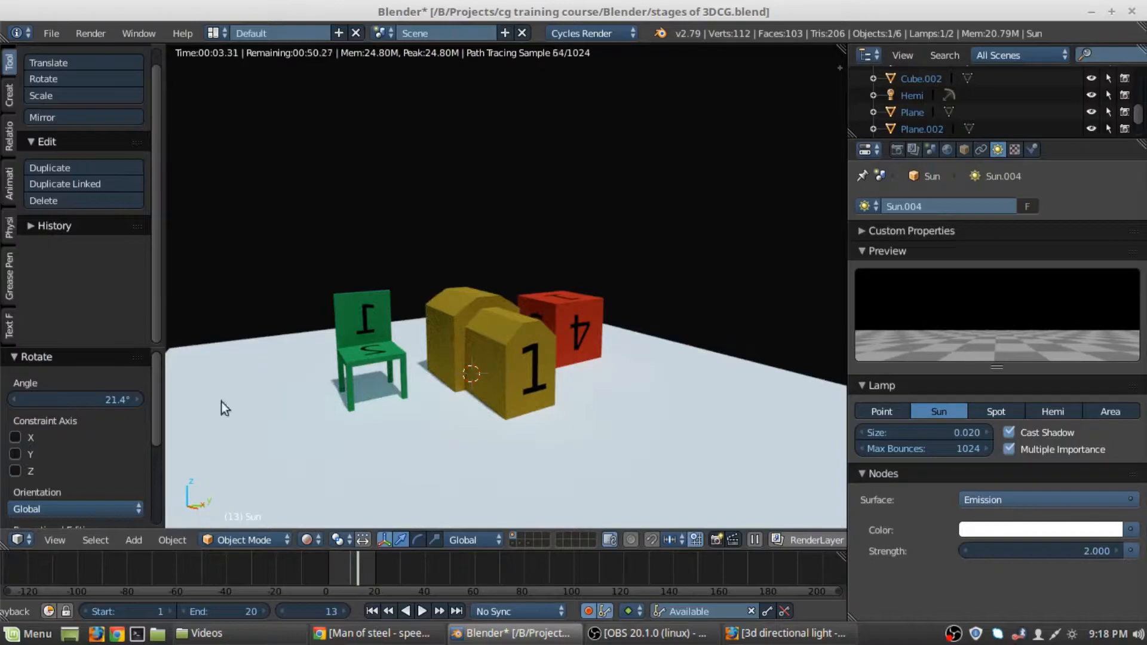
- Return to solid shading and delete both the sun and hemi lamps above the chair and blocks
mouse_move(298, 302)
middle_mouse_down()
mouse_move(430, 420)
mouse_move(498, 404)
mouse_move(369, 322)
mouse_move(383, 233)
middle_mouse_up()
middle_click_drag(450, 471, 538, 395)
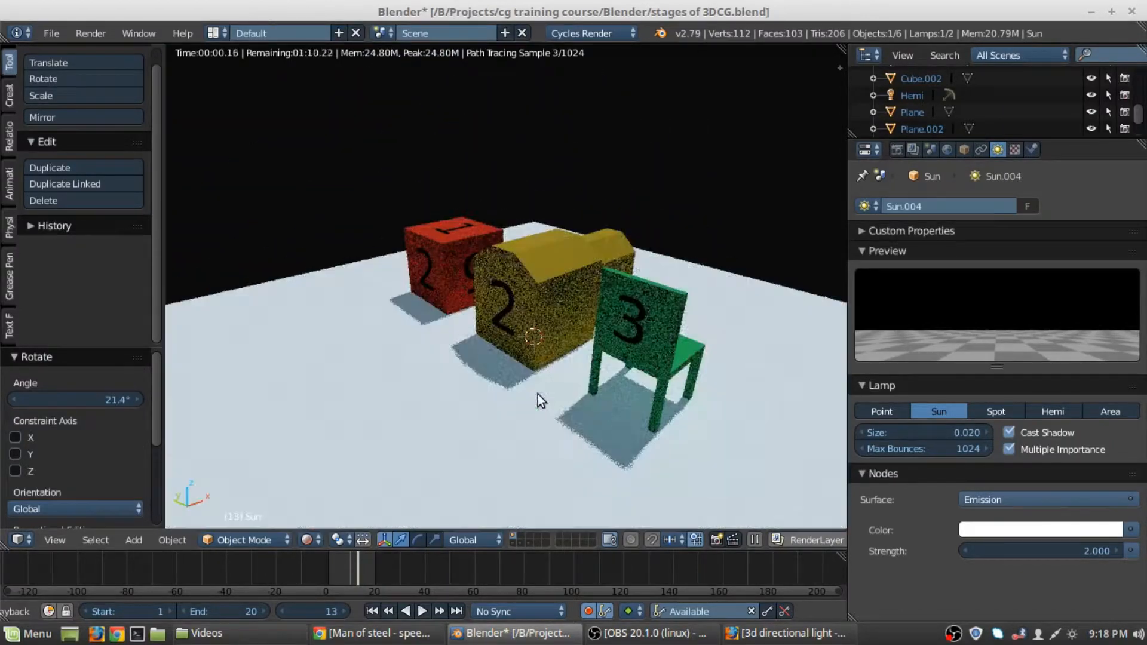
key("shift+z")
scroll(543, 378, "down", 4)
middle_click_drag(535, 138, 510, 137)
mouse_move(509, 137)
middle_mouse_down("shift")
mouse_move(502, 263)
mouse_move(547, 292)
mouse_move(551, 267)
mouse_move(402, 325)
mouse_move(487, 338)
middle_mouse_up("shift")
left_click(488, 193)
left_click(504, 269, "shift")
key("x")
left_click(552, 266)
scroll(499, 350, "up", 4)
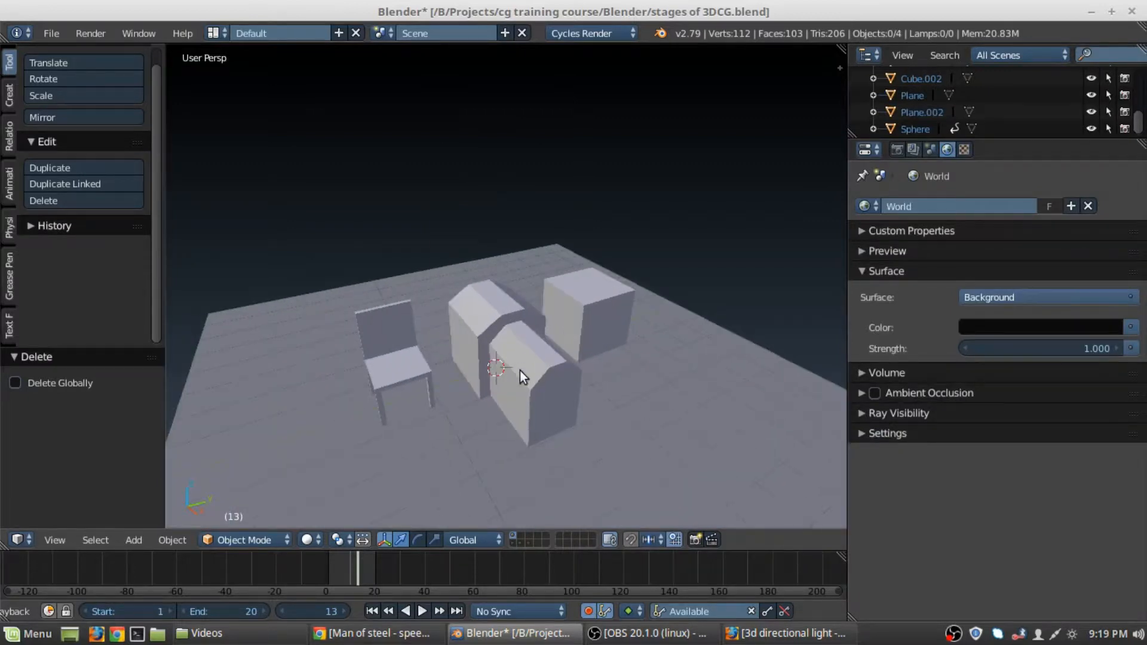
- Add an area lamp, move it about 10.2 units above the blocks, and check its lighting in rendered shading
key("shift+a")
mouse_move(521, 372)
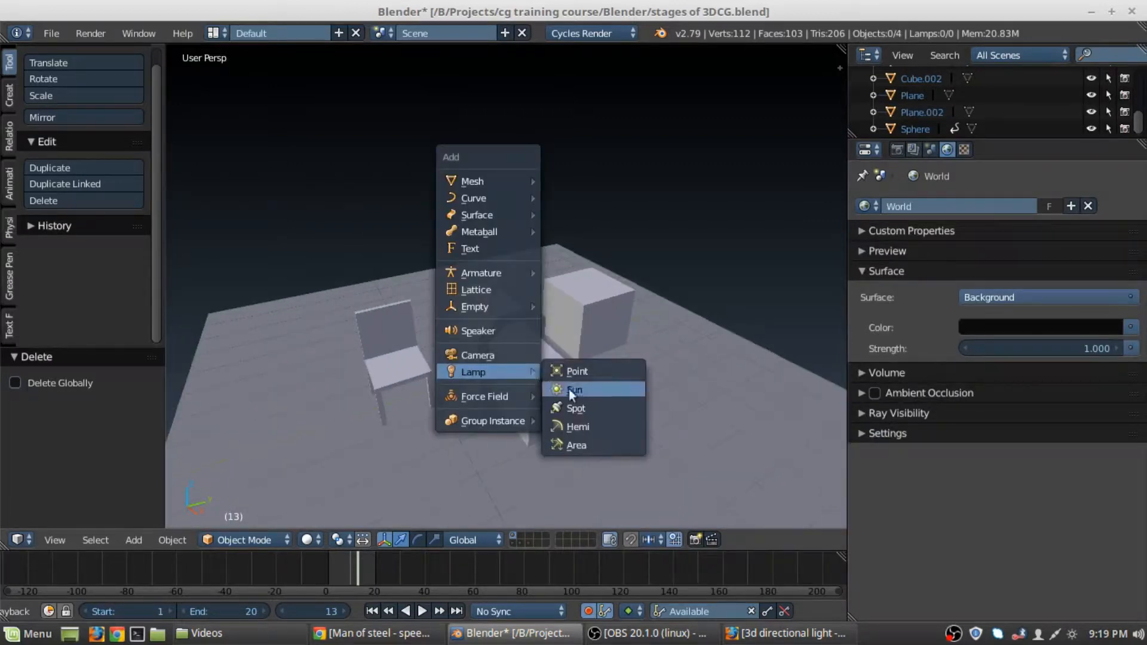
left_click(584, 444)
middle_click_drag(583, 444, 517, 404)
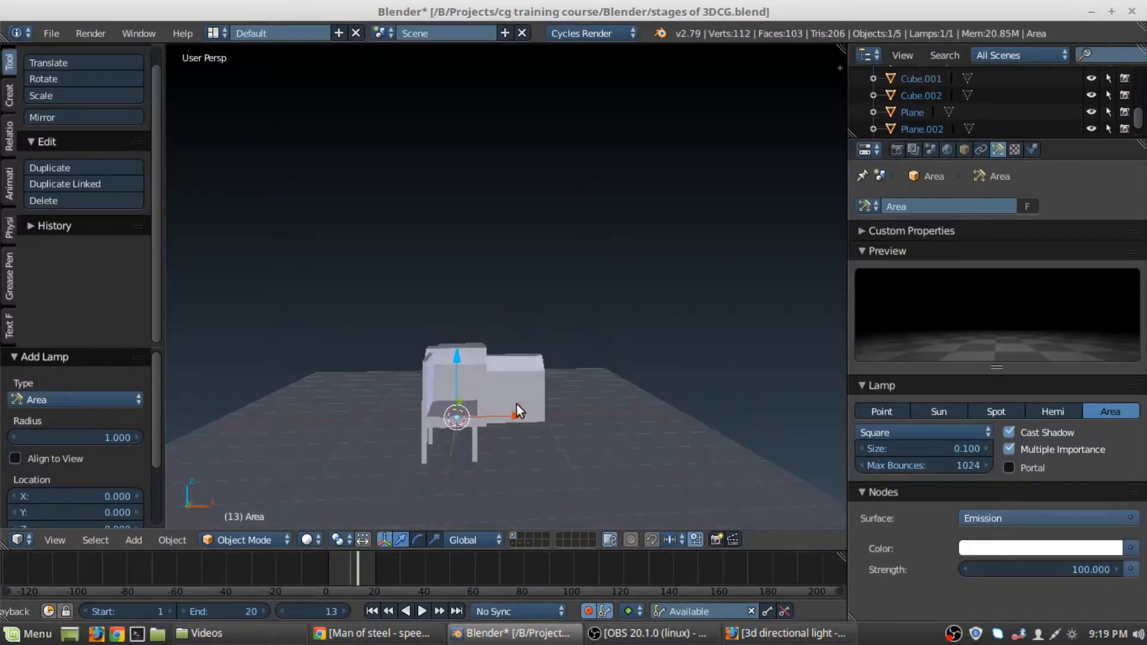
key("g")
left_click(584, 135)
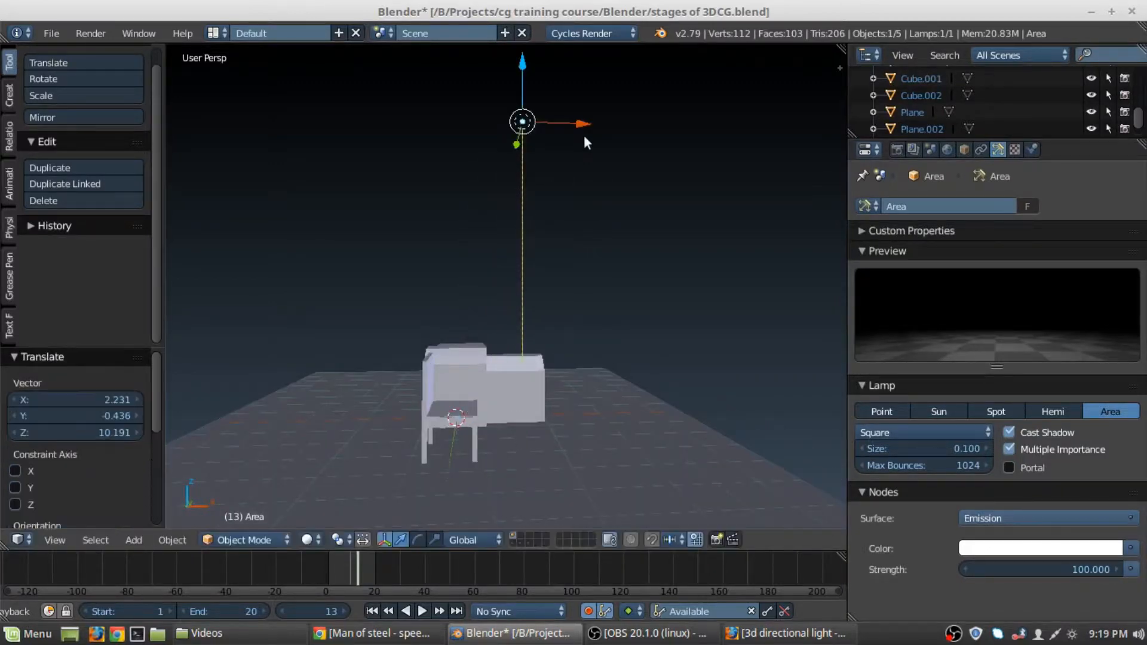
key("shift+z")
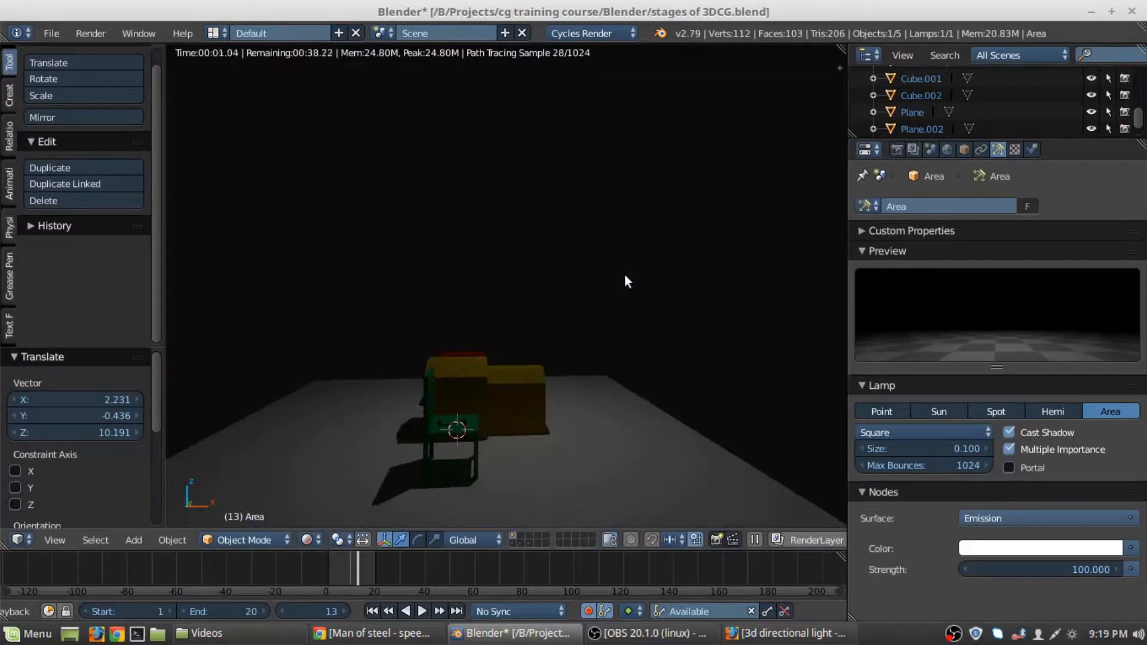
key("shift+z")
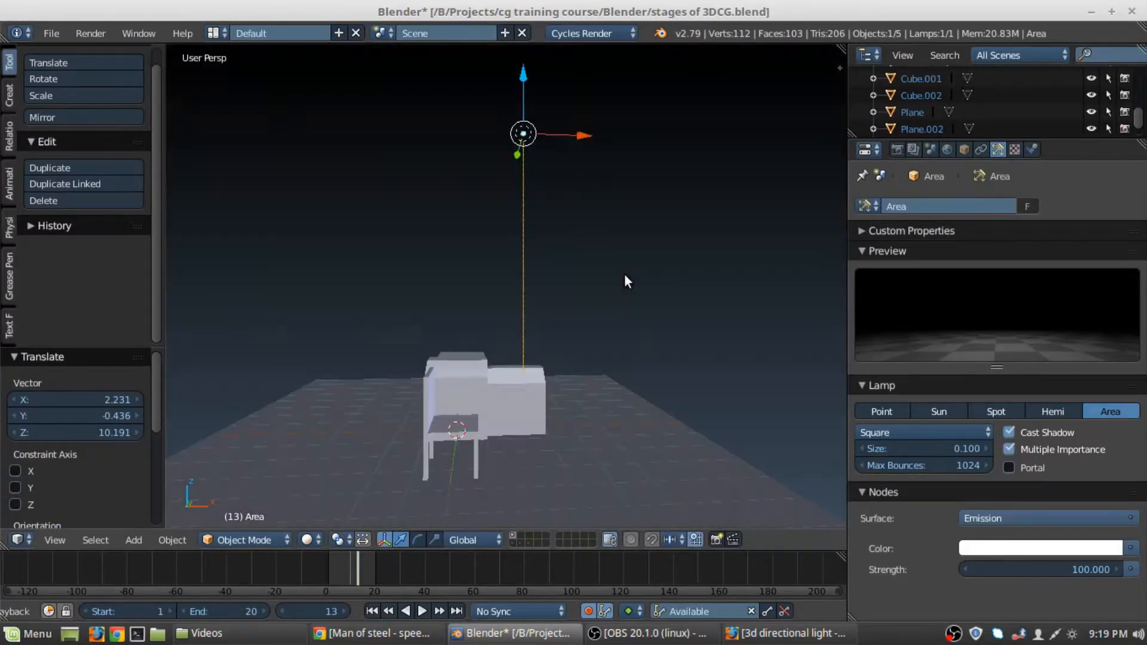
- Try the area lamp's Portal option and switch it off again, then try a different size and undo it
middle_click_drag(417, 265, 552, 350)
scroll(552, 350, "up", 2)
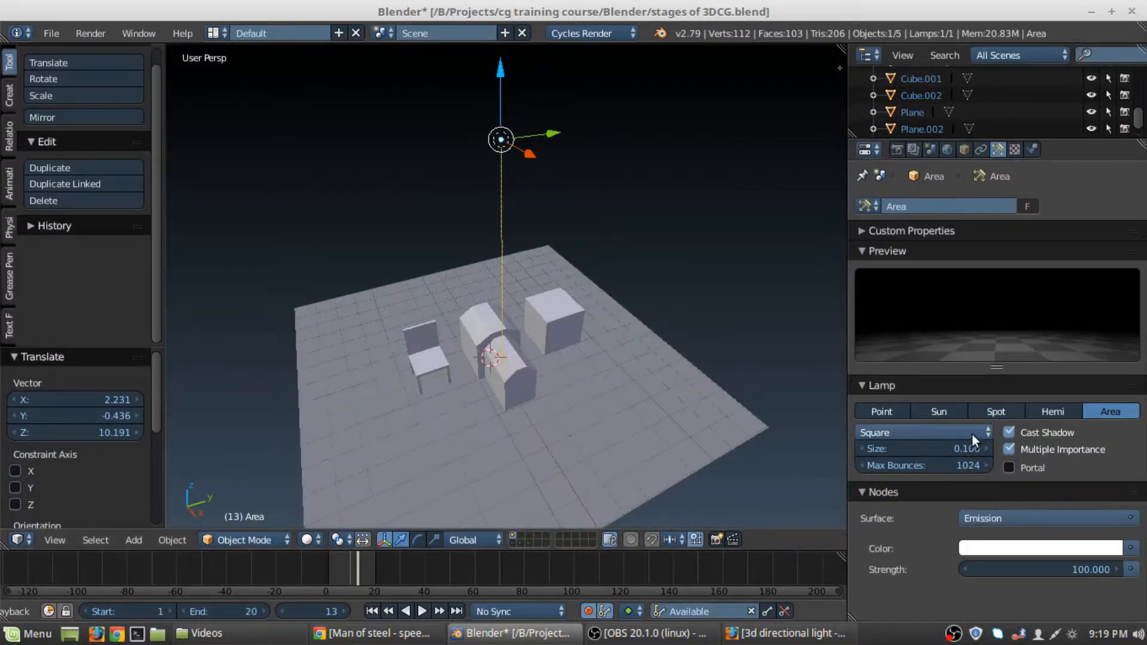
left_click(1009, 469)
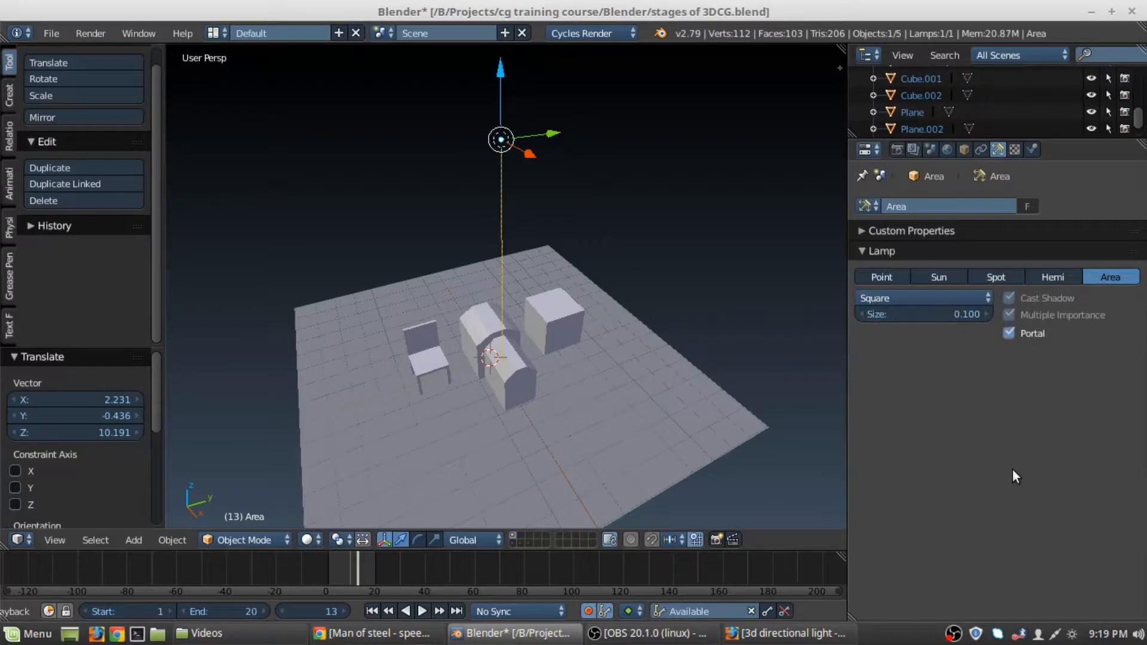
left_click(1014, 331)
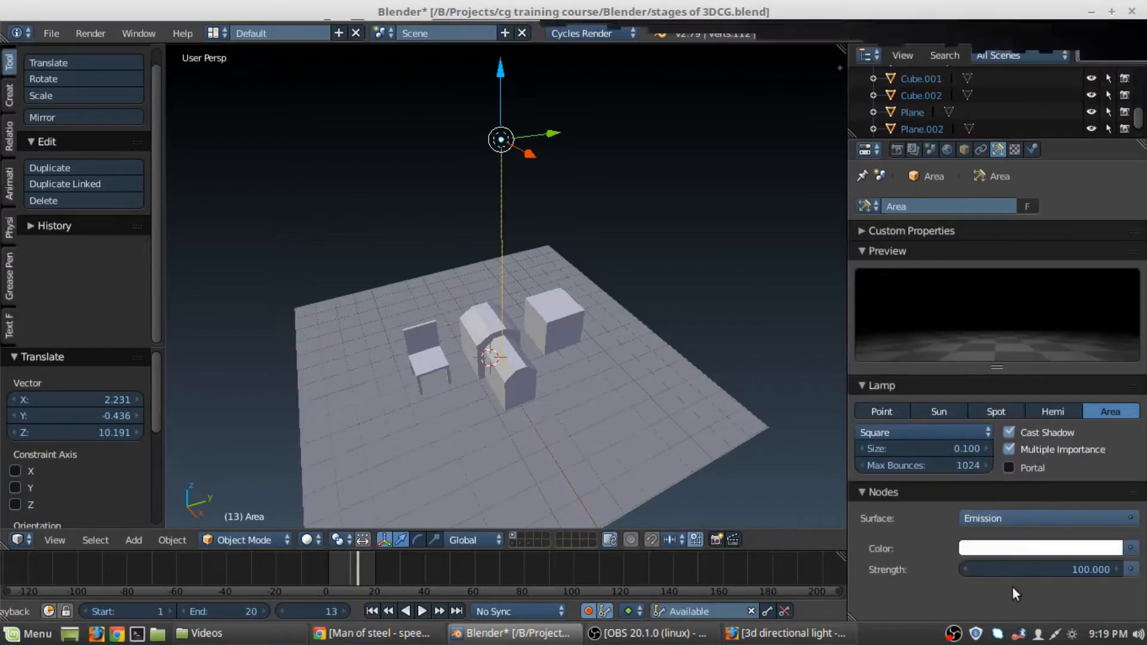
left_click_drag(910, 448, 992, 449)
key("ctrl+z")
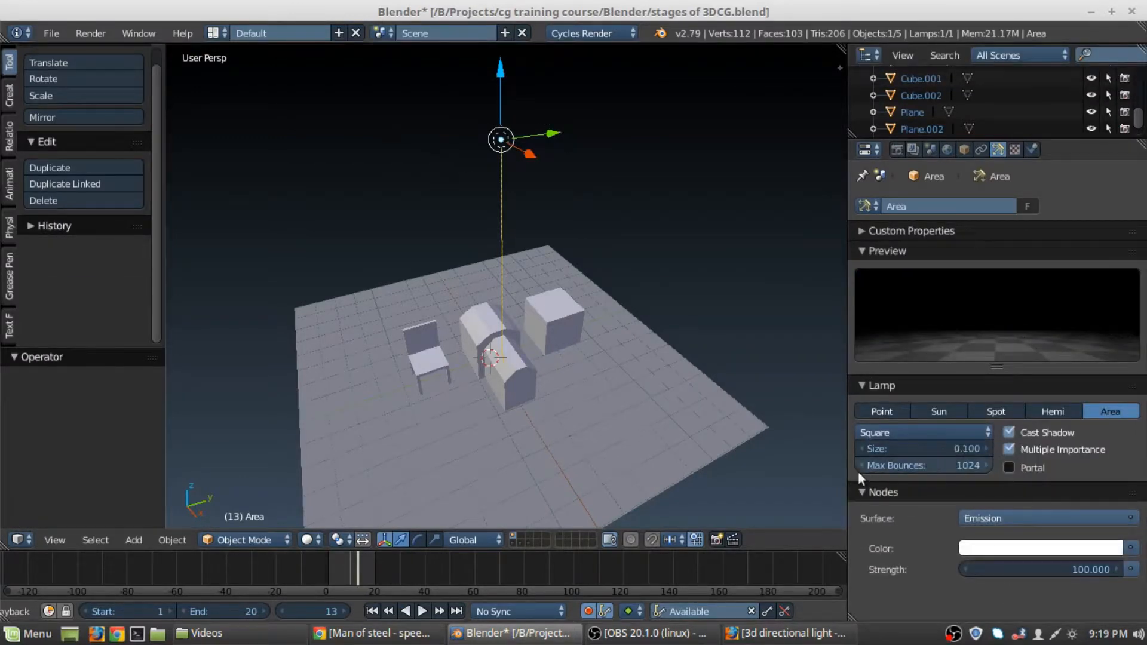
- Enlarge the area lamp's size to about 3.568 and examine the softened shadows in rendered shading
left_click_drag(891, 445, 965, 446)
middle_click_drag(384, 175, 630, 311)
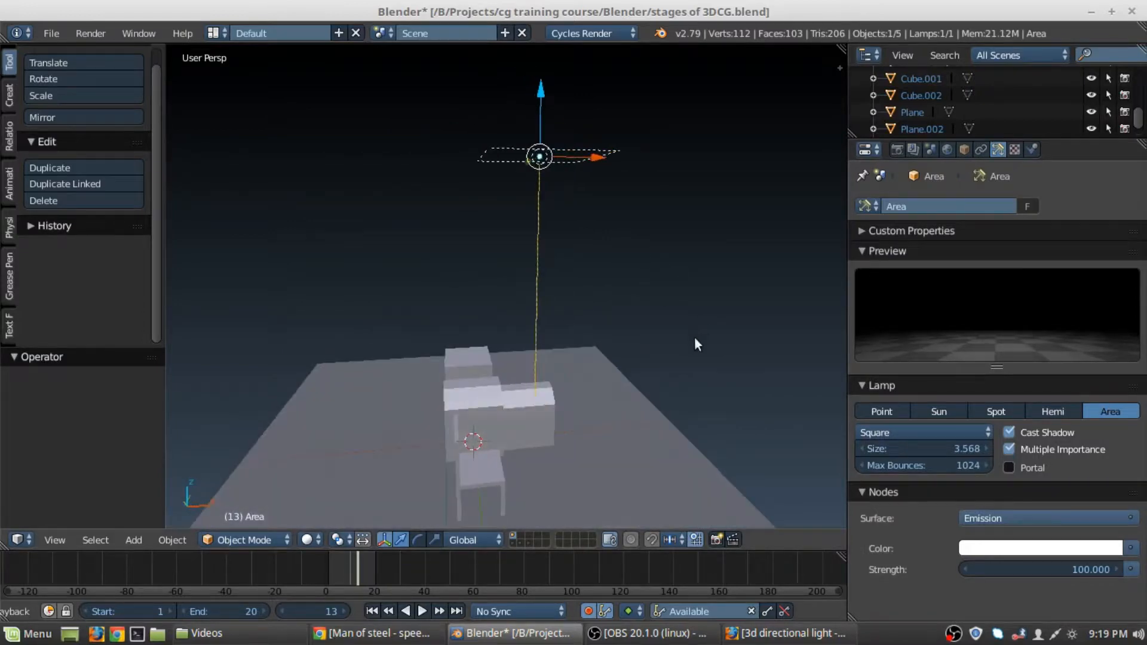
middle_click_drag(696, 339, 655, 341)
key("shift+z")
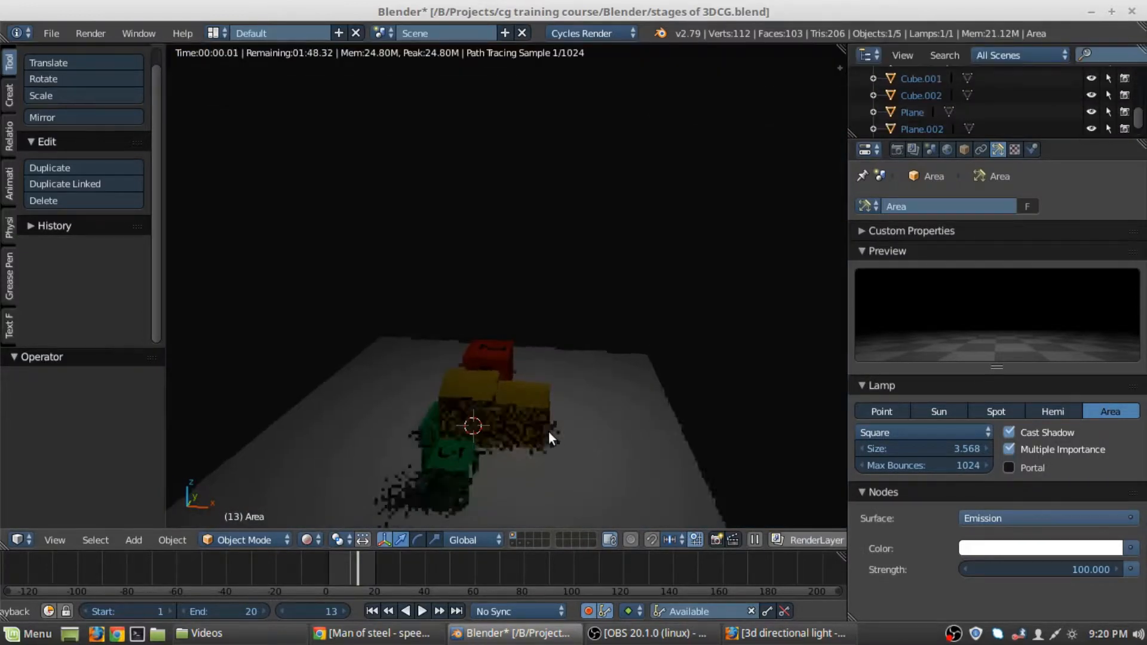
middle_click_drag(549, 432, 547, 413)
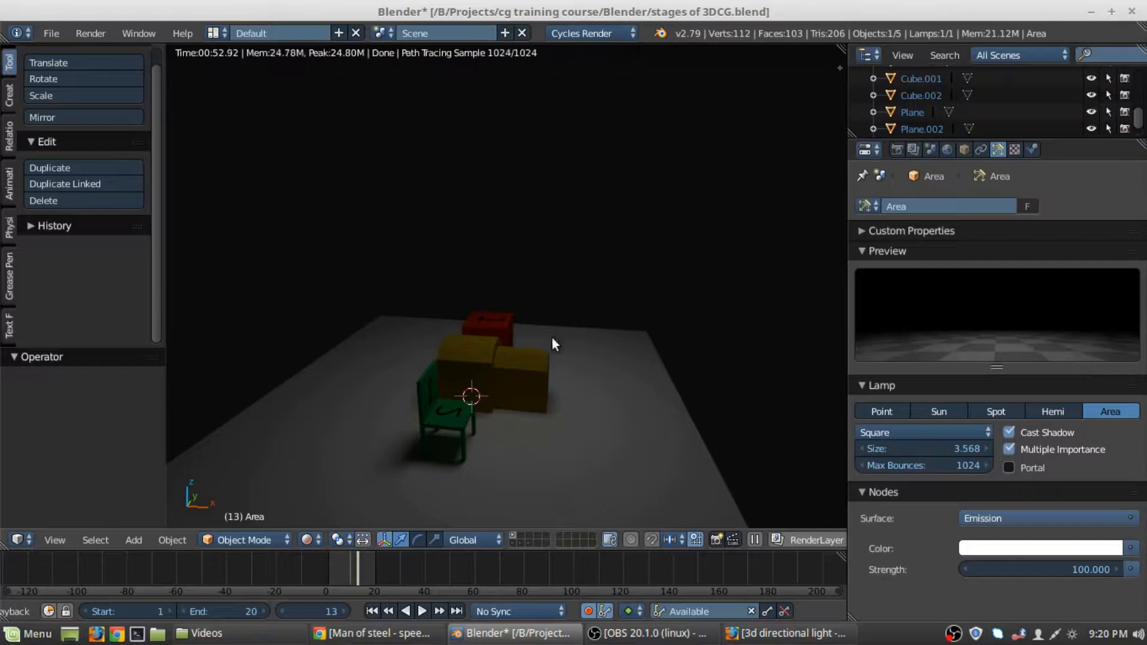
- Return to solid shading and delete the area lamp
key("shift+z")
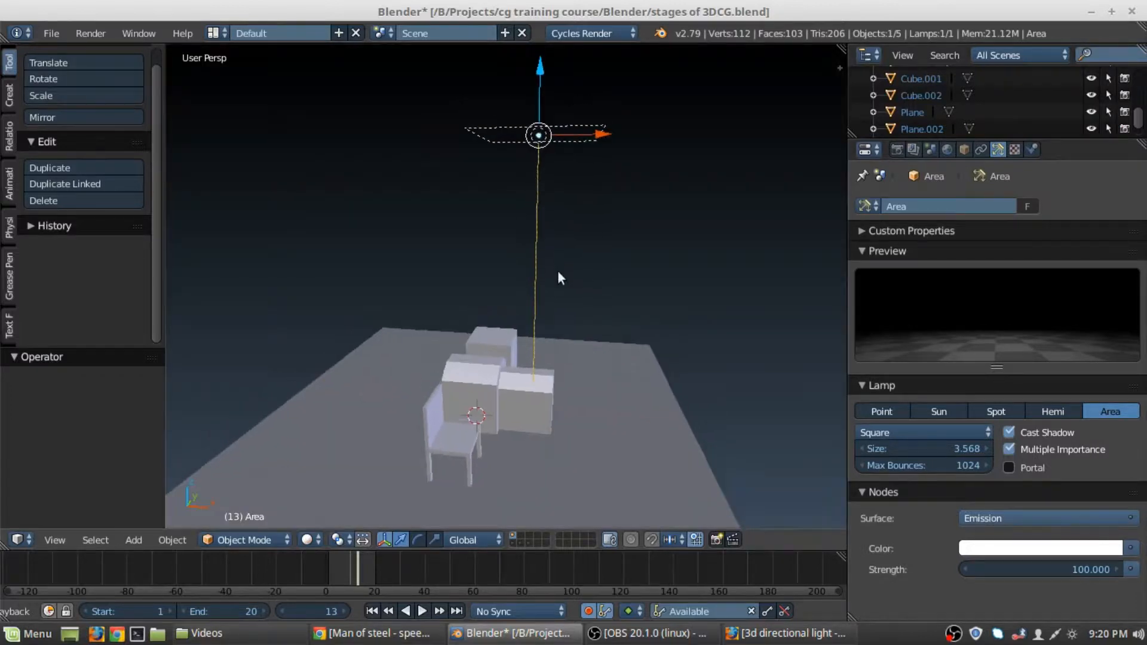
key("x")
left_click(561, 284)
middle_click_drag(484, 365, 518, 339)
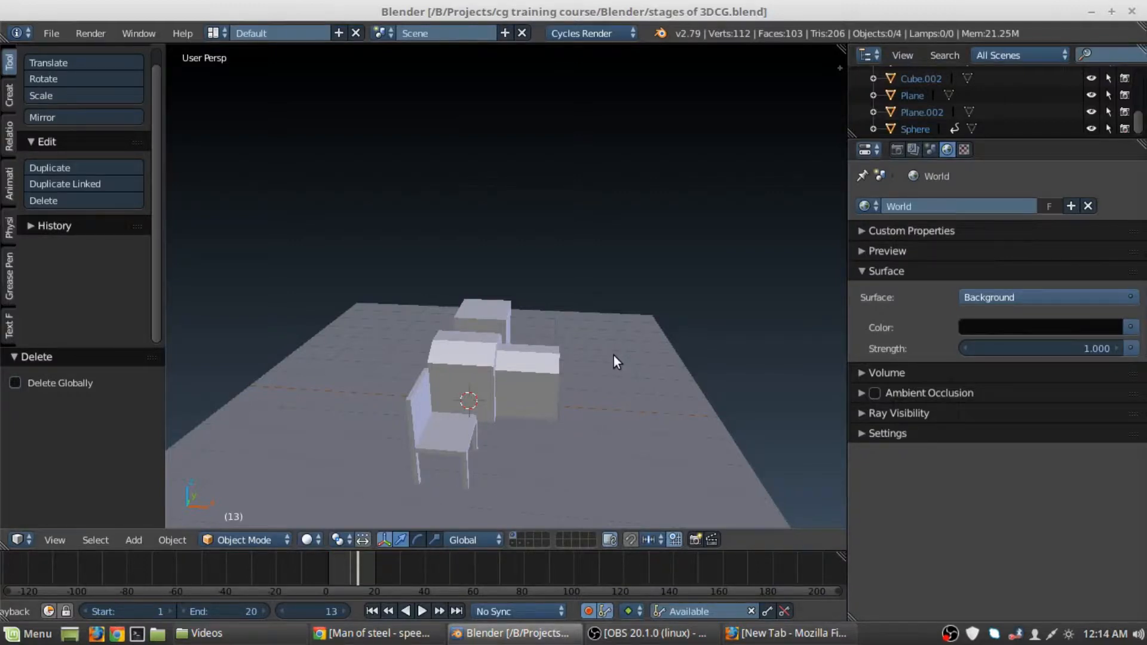
- Add a UV sphere, place it just above the floor beside the house-shaped block, and shade it smooth
key("shift+a")
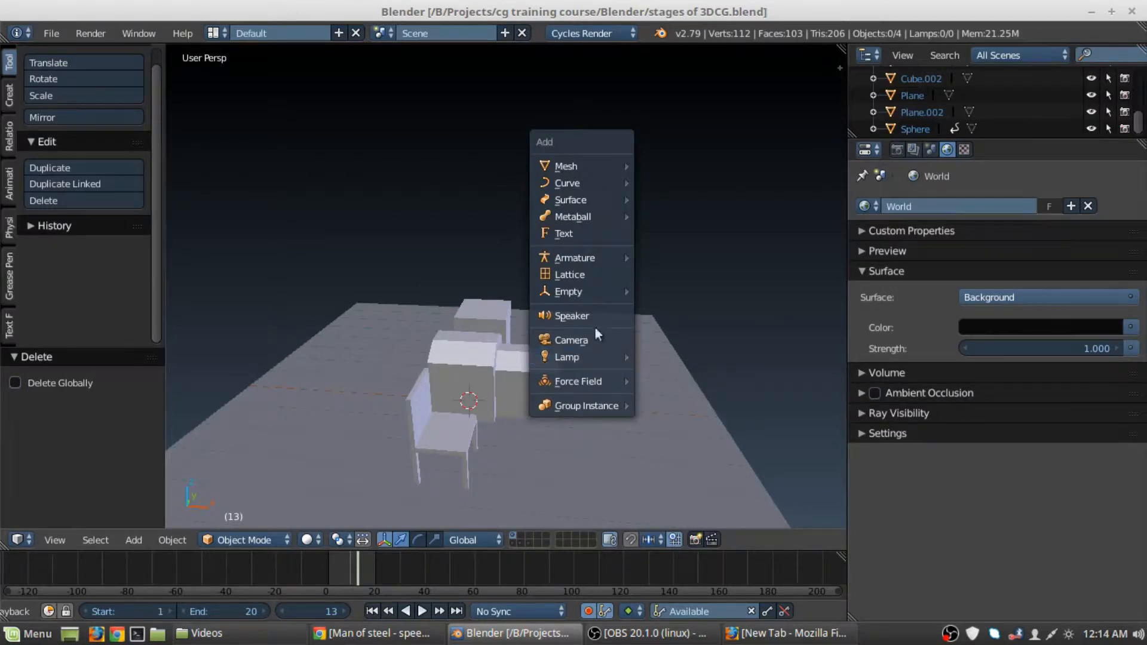
mouse_move(624, 167)
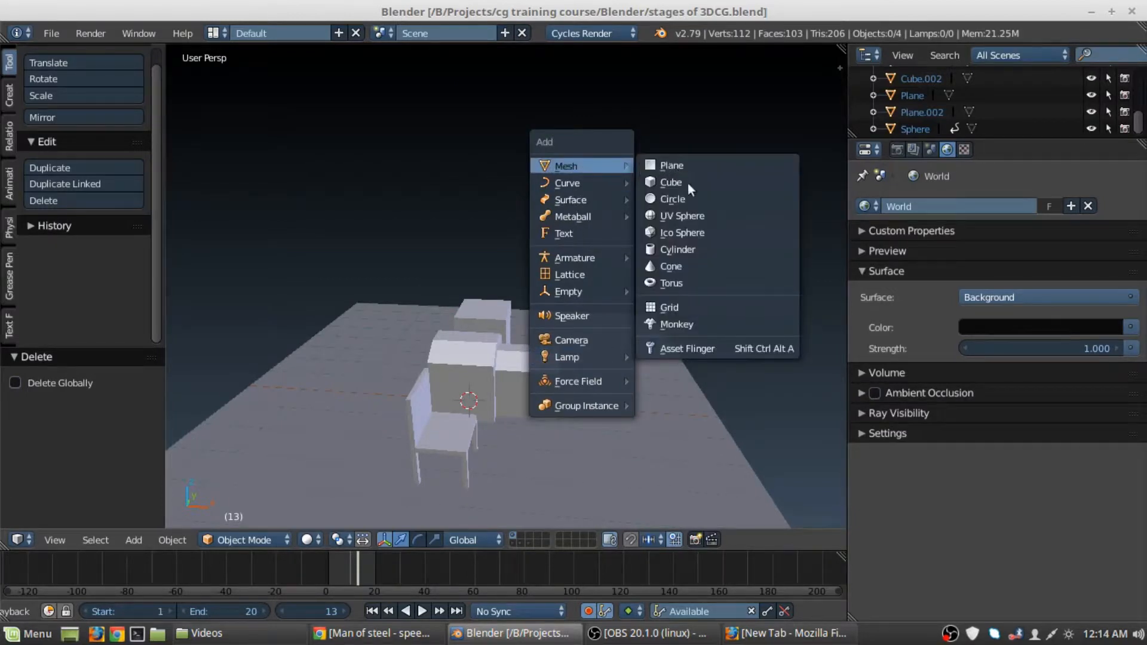
left_click(697, 214)
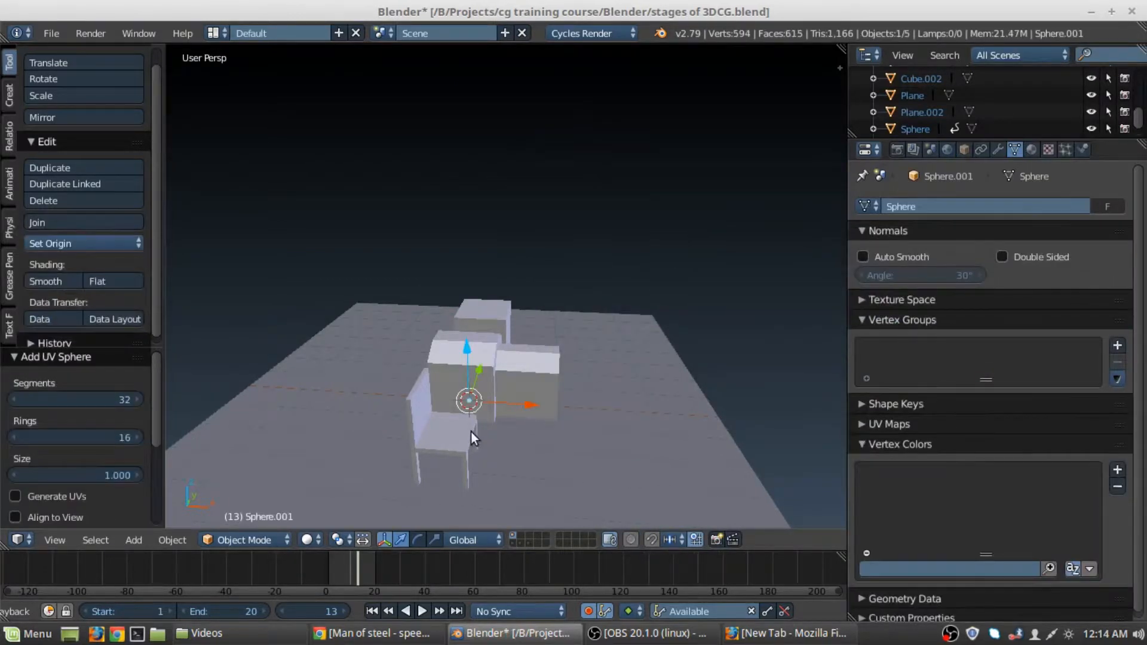
left_click_drag(463, 351, 467, 281)
left_click_drag(521, 340, 438, 334)
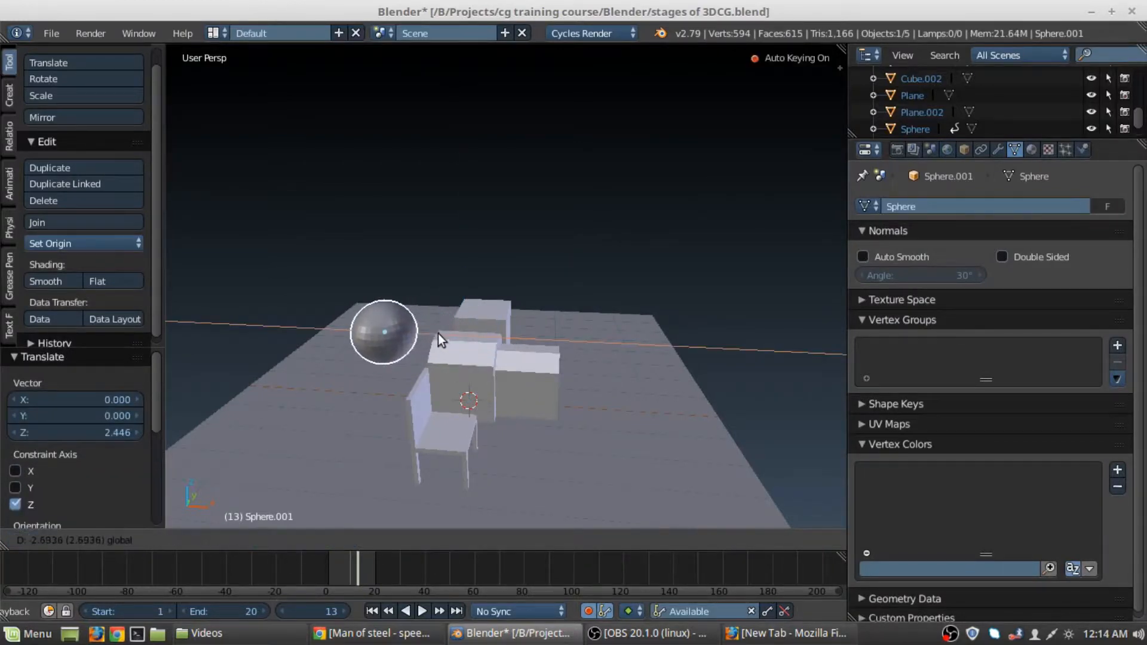
middle_click_drag(438, 334, 477, 302)
left_click_drag(478, 260, 482, 310)
middle_click_drag(428, 339, 572, 345)
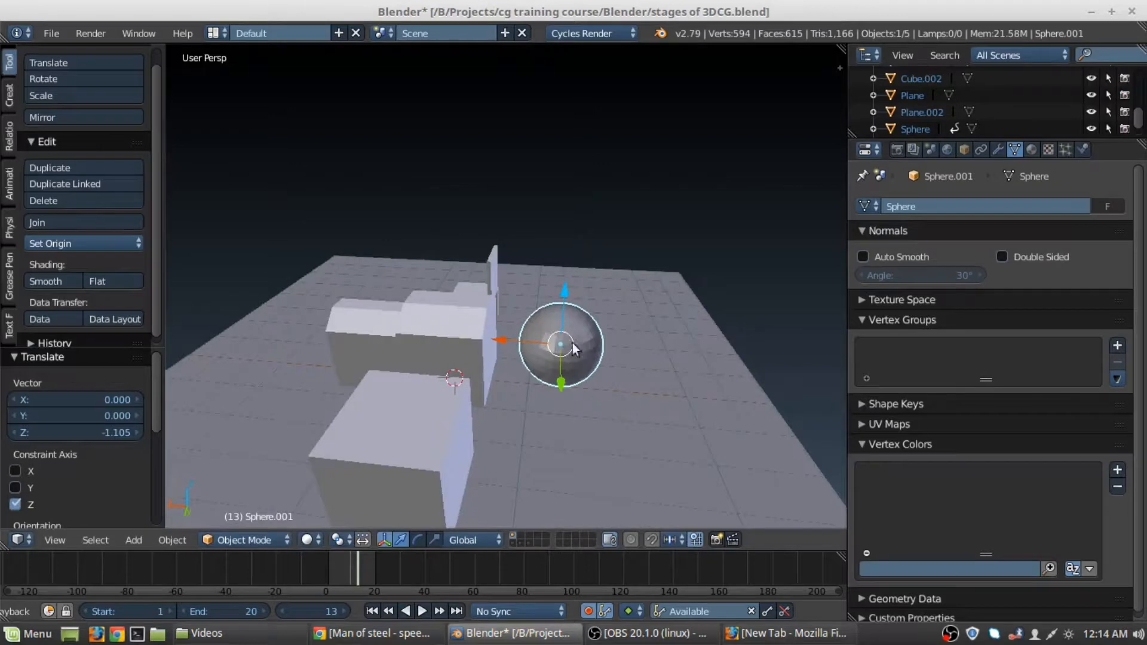
left_click(46, 279)
scroll(503, 369, "down", 6)
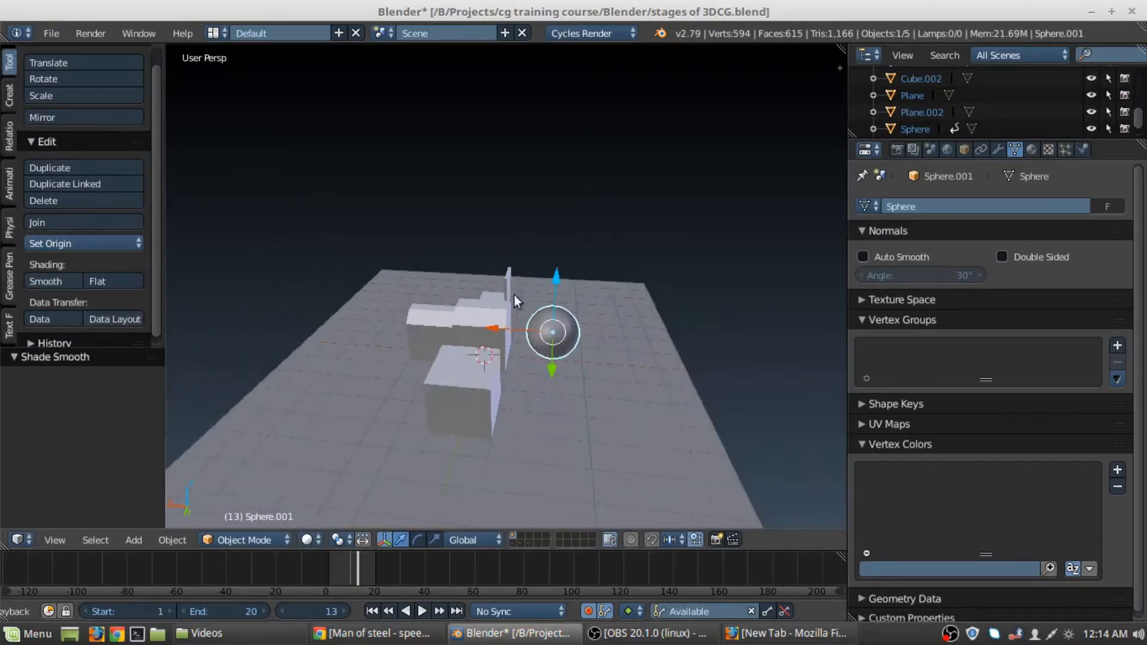
middle_click_drag(488, 355, 486, 286)
right_click(456, 288, "shift")
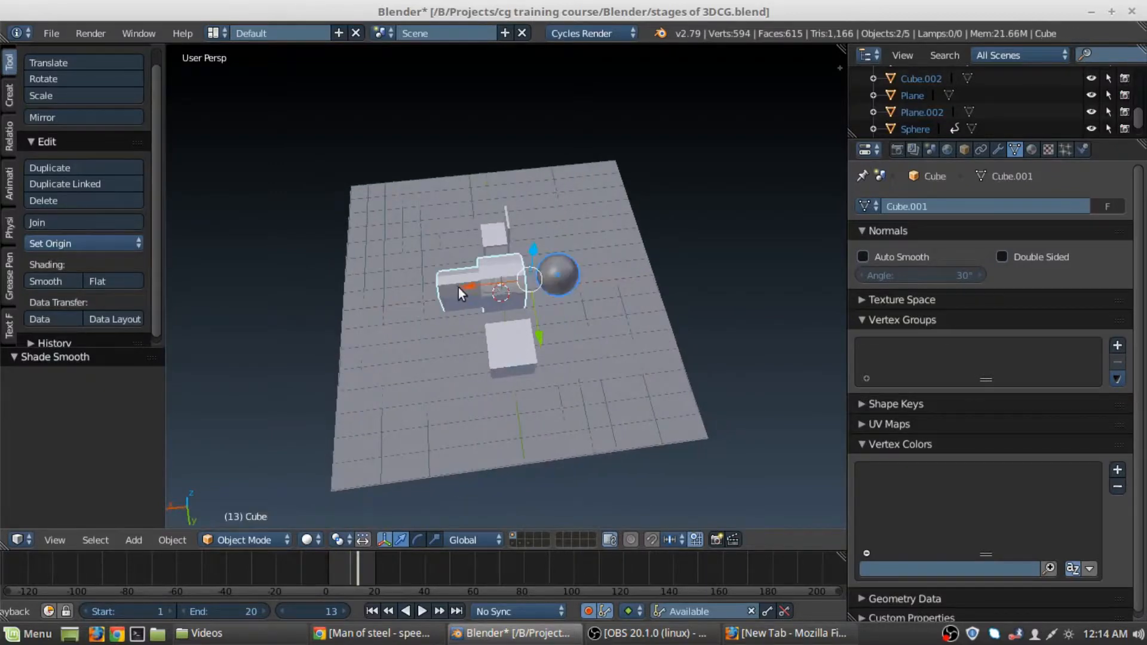
left_click_drag(472, 286, 440, 281)
right_click(494, 236)
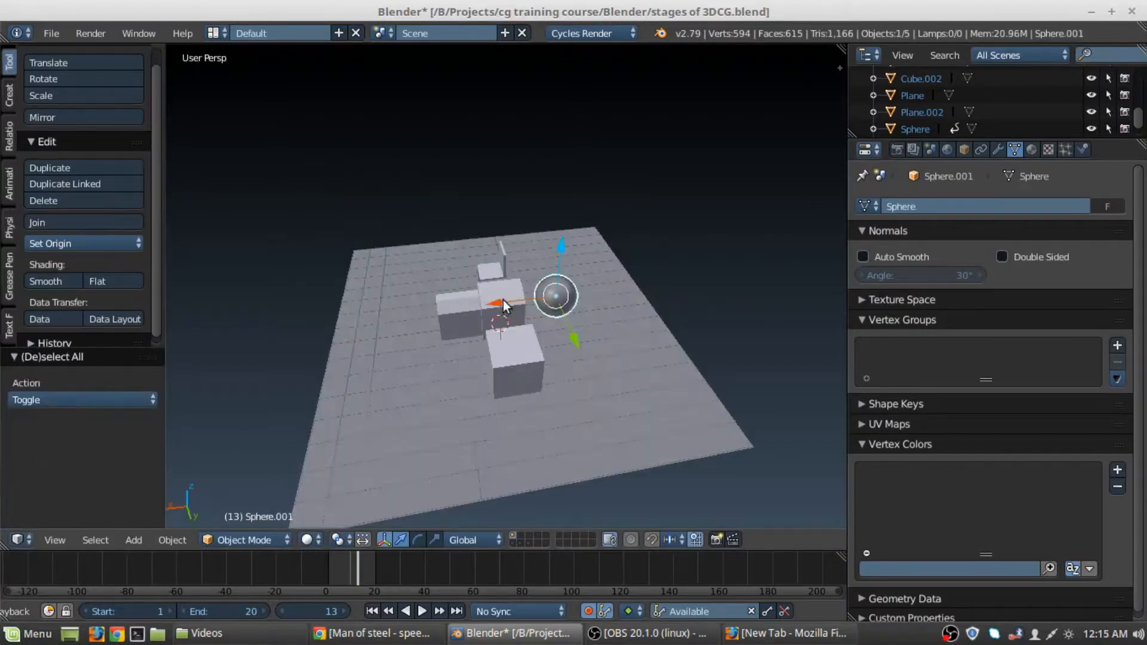
- Move the sphere to the opposite end of the house-shaped block, lined up with it, and lower it by about 0.277
left_click_drag(502, 301, 349, 336)
middle_click_drag(352, 334, 556, 301)
left_click_drag(579, 395, 508, 446)
middle_click_drag(508, 445, 432, 344)
mouse_move(464, 366)
left_mouse_down()
mouse_move(487, 355)
mouse_move(467, 357)
left_mouse_up()
middle_click_drag(468, 357, 533, 394)
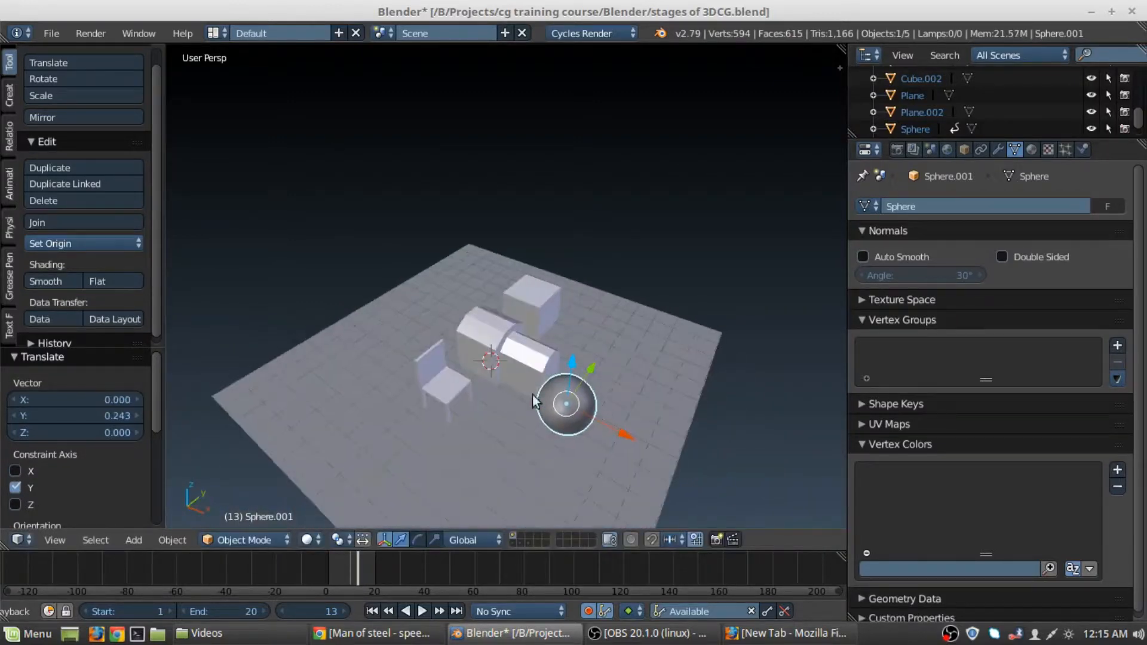
right_click(492, 343)
left_click_drag(542, 371, 524, 365)
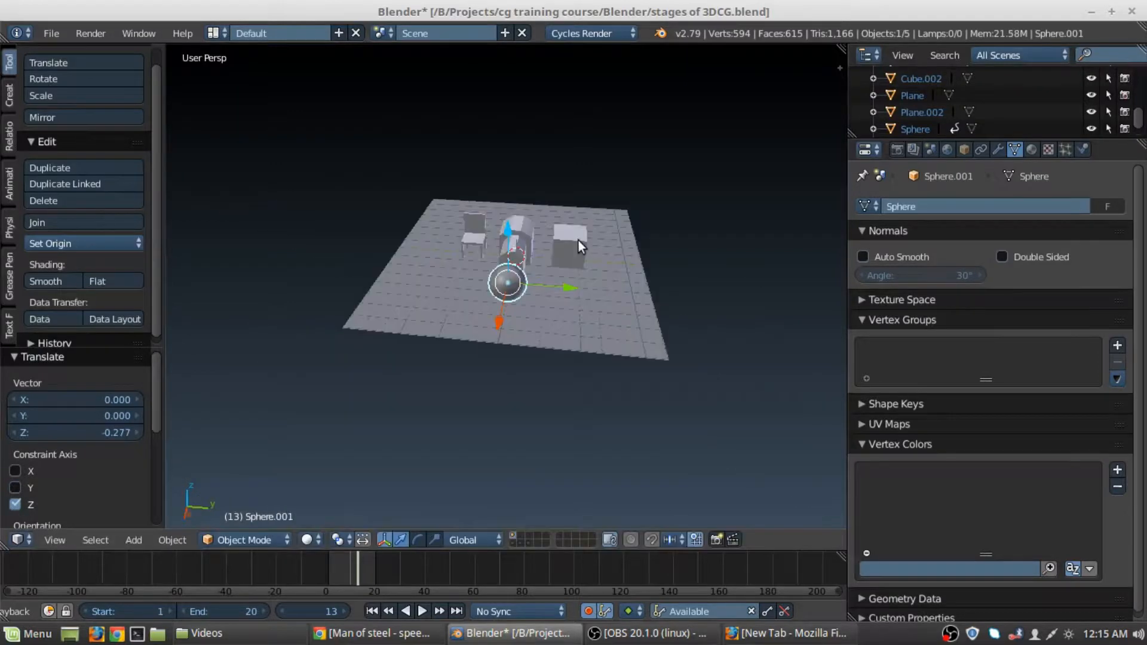
- Scale up the floor plane in two passes, by factors of about 1.4 and 1.22
right_click(578, 240)
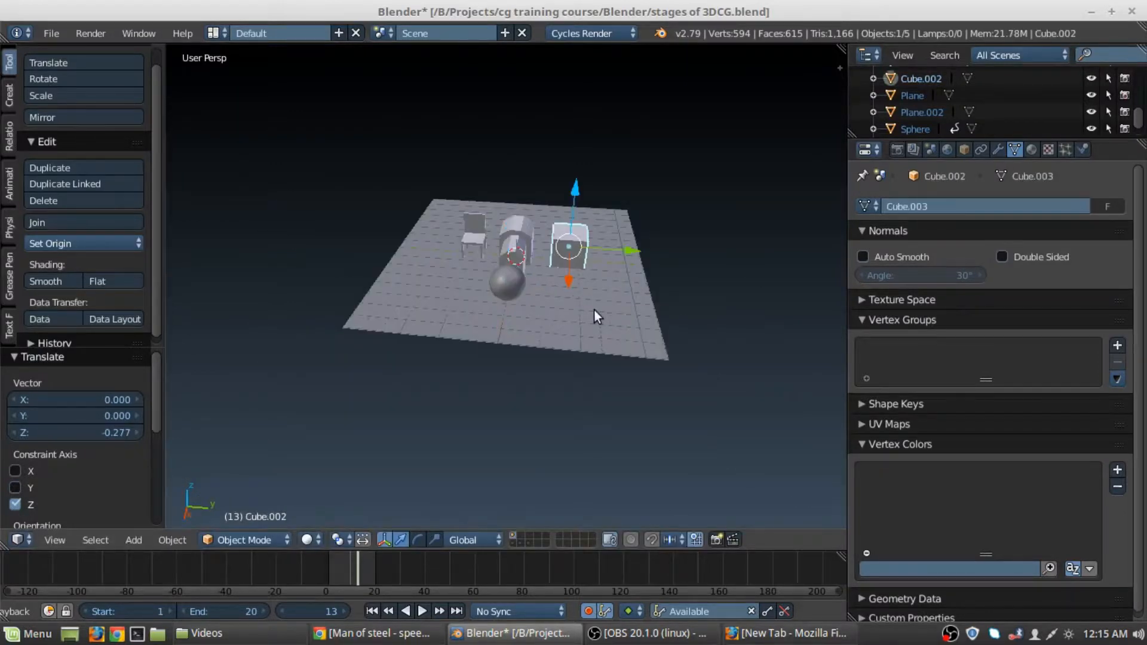
right_click(594, 309)
key("s")
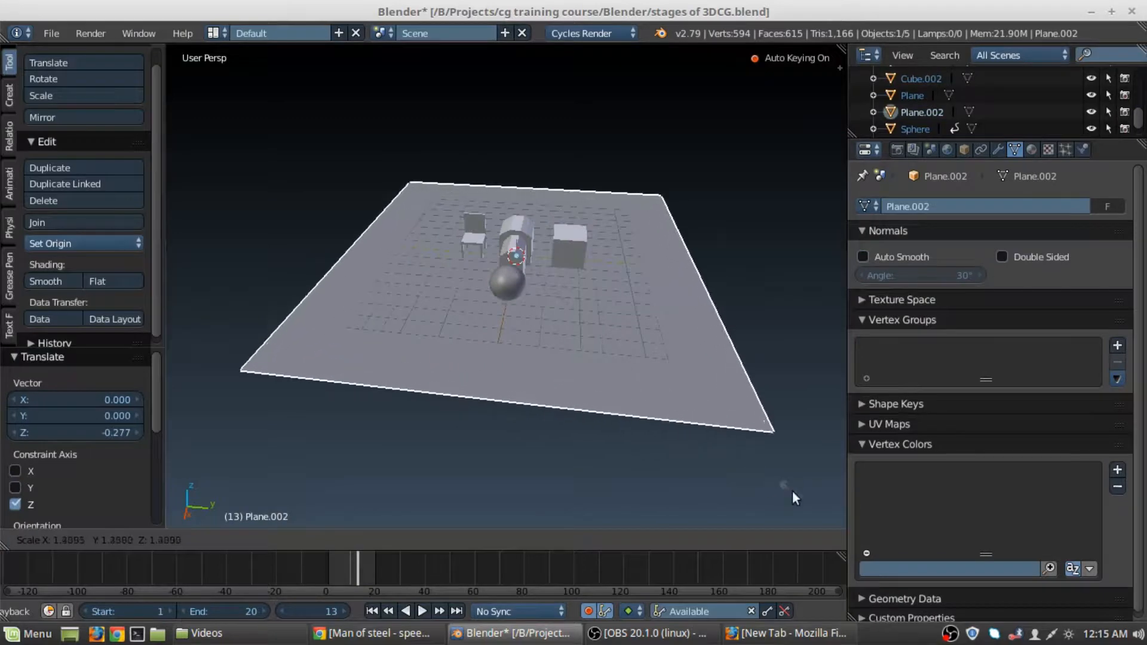
left_click(792, 492)
scroll(526, 283, "up", 4)
middle_click_drag(454, 279, 650, 236)
scroll(542, 286, "down", 4)
key("s")
left_click(653, 269)
scroll(607, 282, "up", 3)
middle_click_drag(509, 262, 503, 290, "shift")
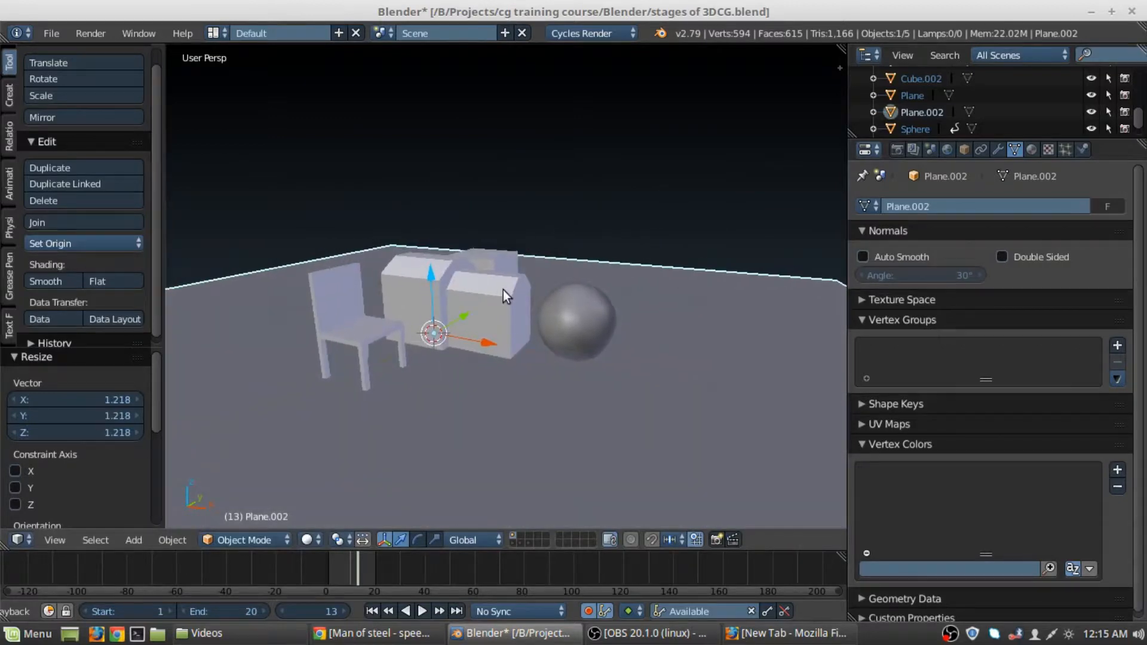
- Add a sun lamp, raise it about 10.775 units above the objects, and check its lighting in rendered shading
key("shift+a")
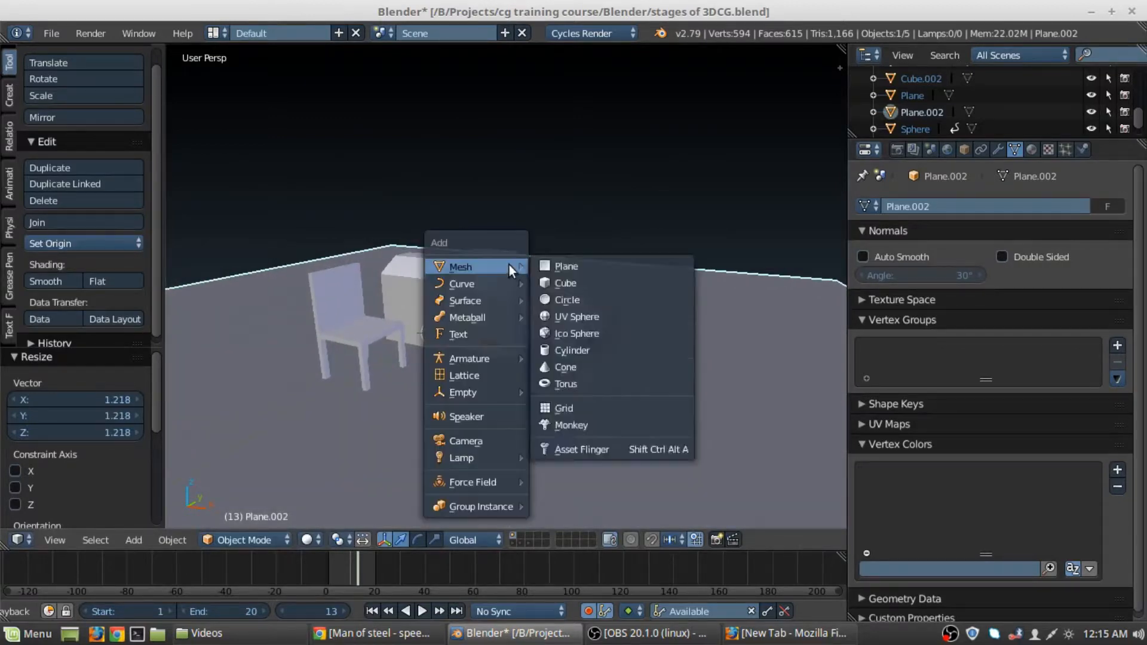
mouse_move(494, 456)
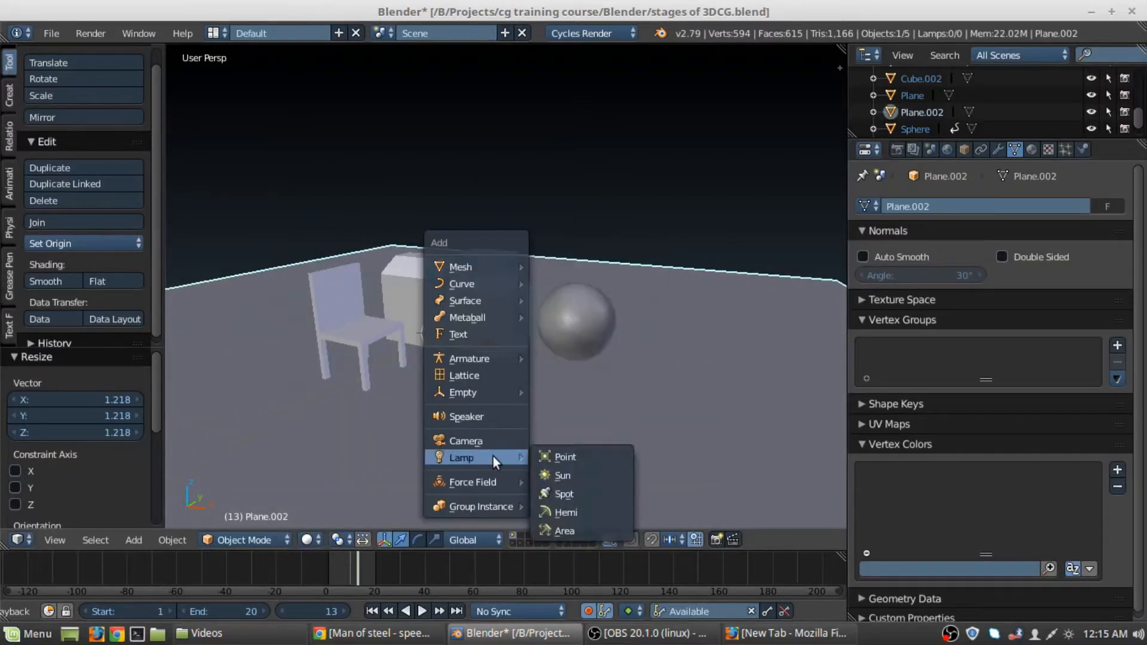
left_click(555, 477)
scroll(466, 273, "down", 2)
middle_click_drag(456, 276, 456, 304, "shift")
left_click_drag(458, 298, 431, 491)
middle_click_drag(528, 284, 504, 346, "shift")
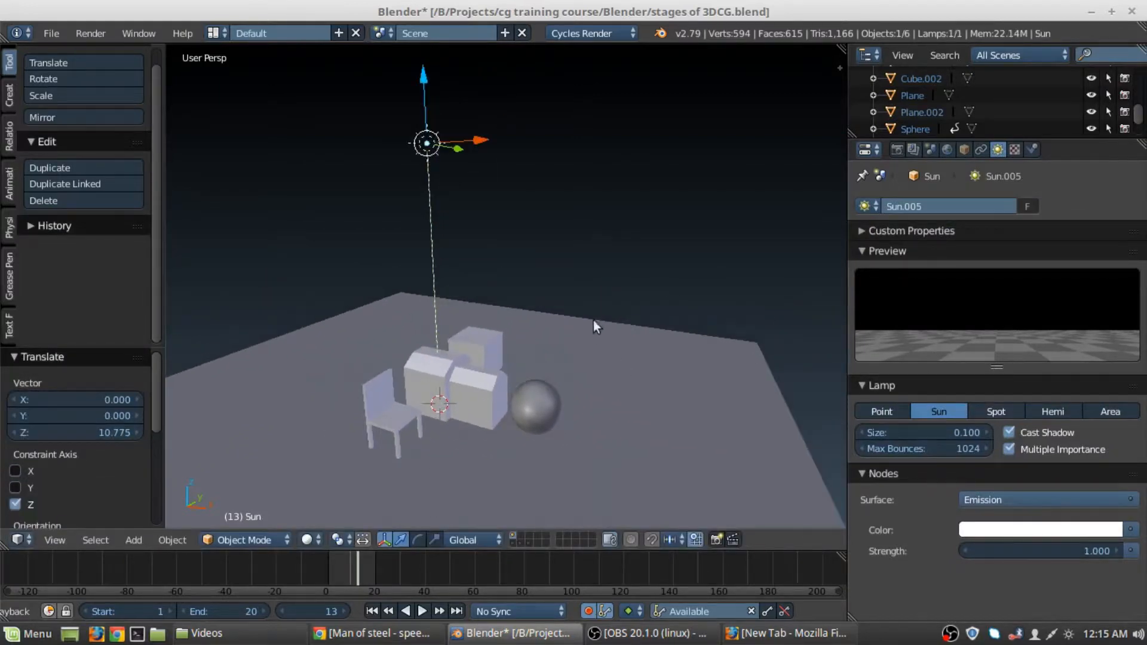
middle_click_drag(594, 321, 503, 304)
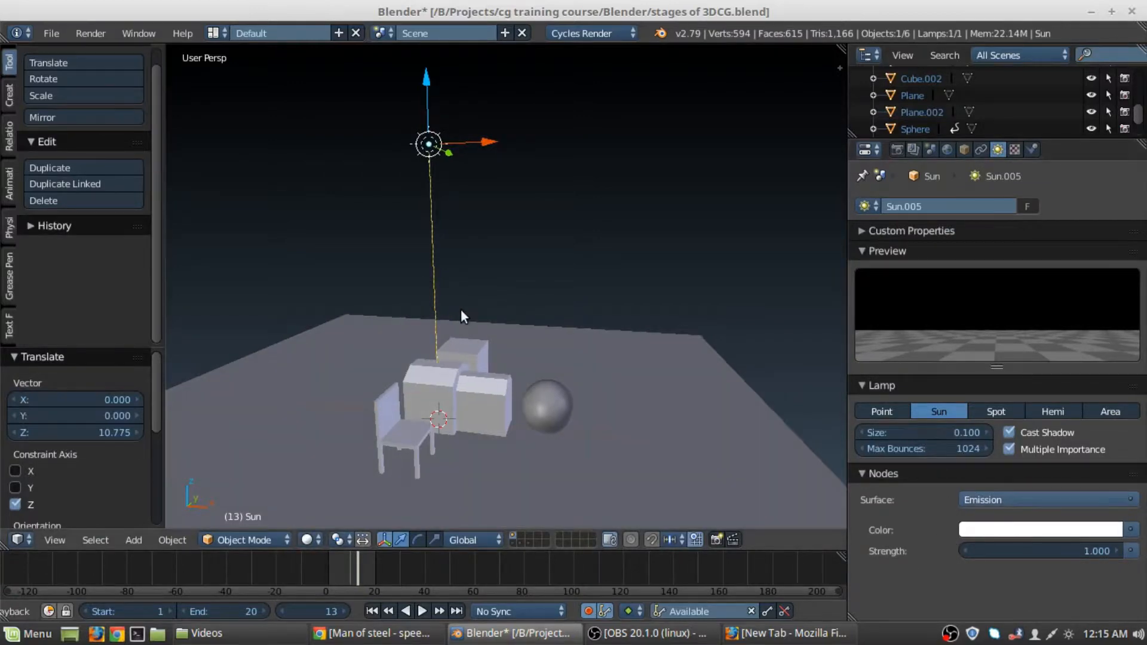
key("shift+z")
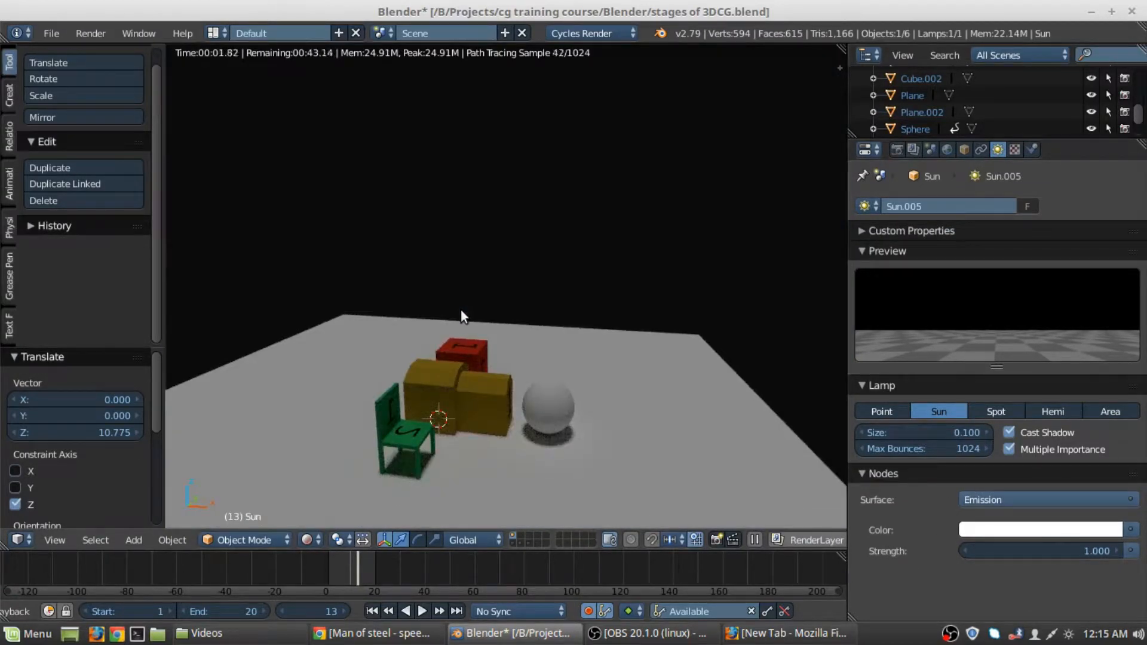
key("shift+z")
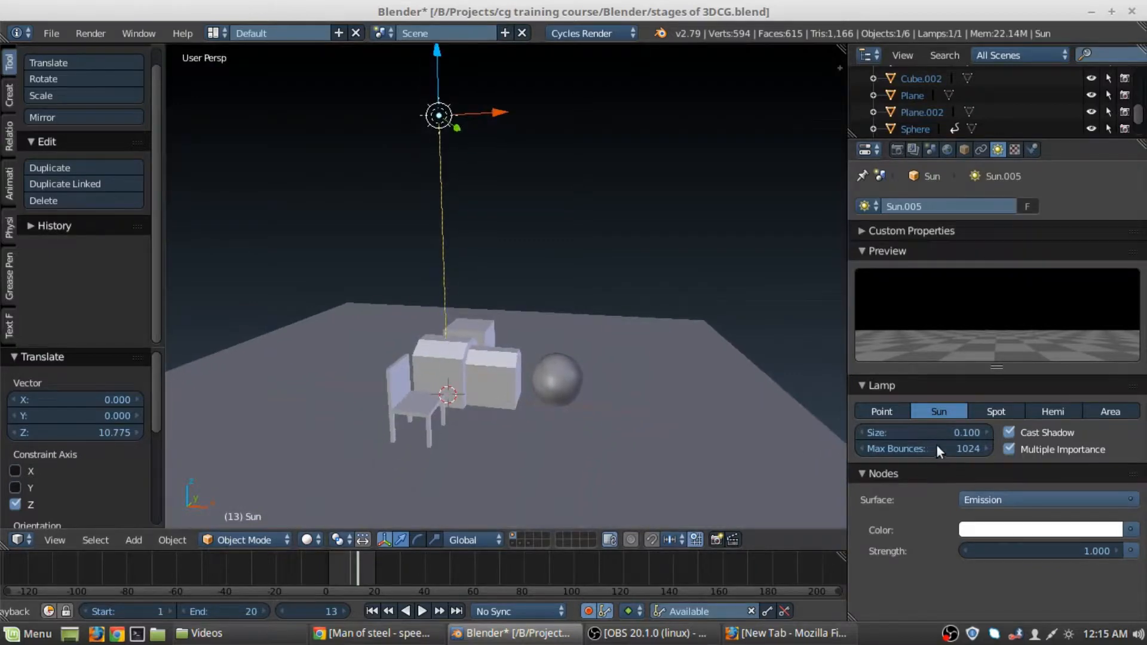
- Try a sun lamp size of 2 and check its shadow softness in rendered shading, returning to solid shading
left_click(940, 433)
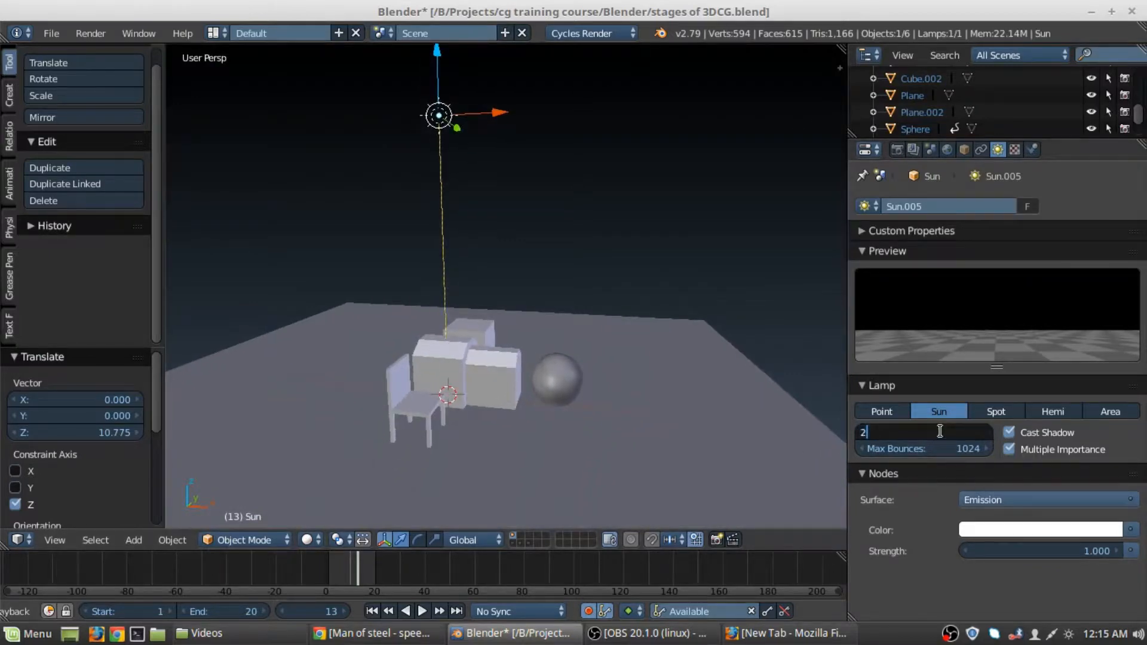
key("Return")
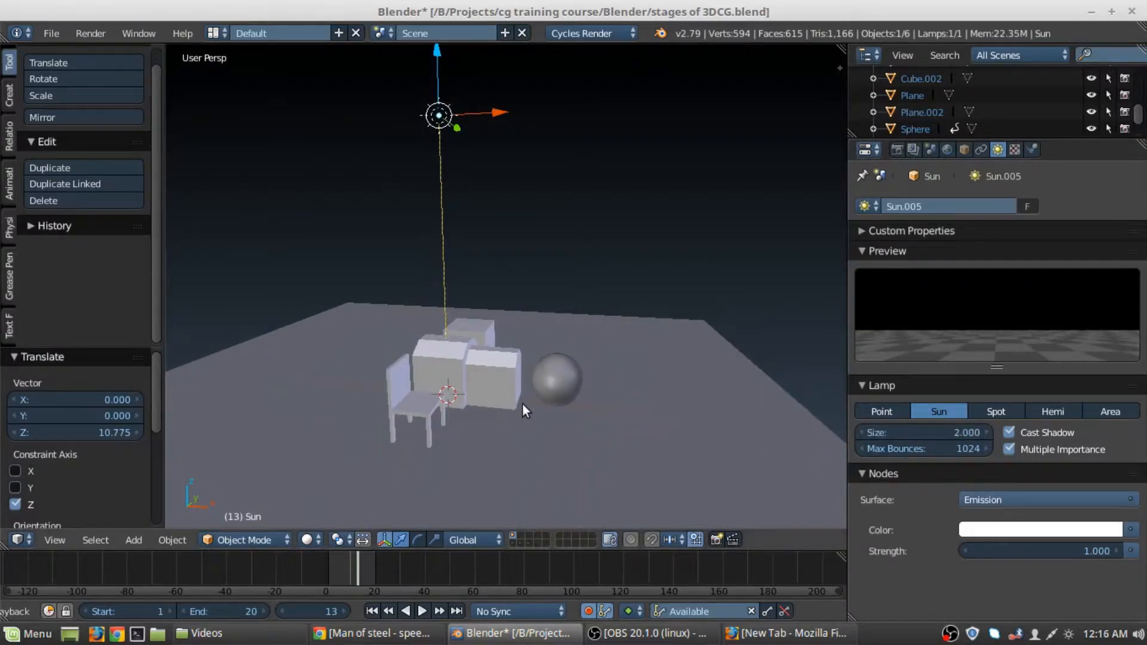
key("shift+z")
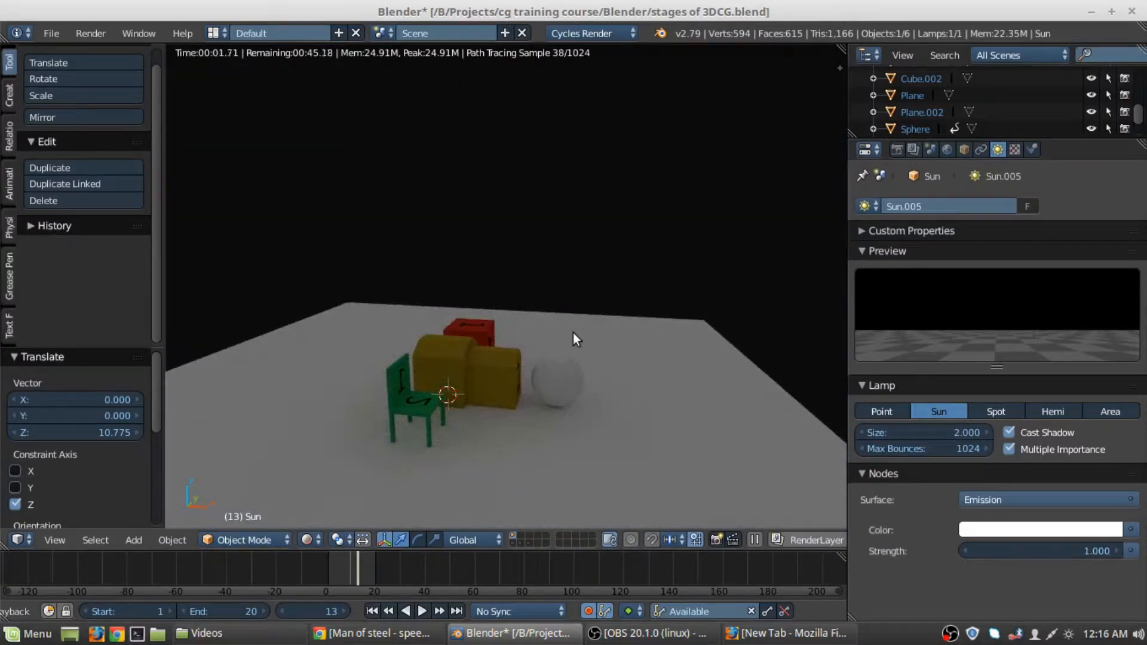
key("shift+z")
- Set the sun lamp's size to 1.5 and inspect the shadows around the objects in rendered shading, returning to solid shading
left_click(919, 433)
type("1")
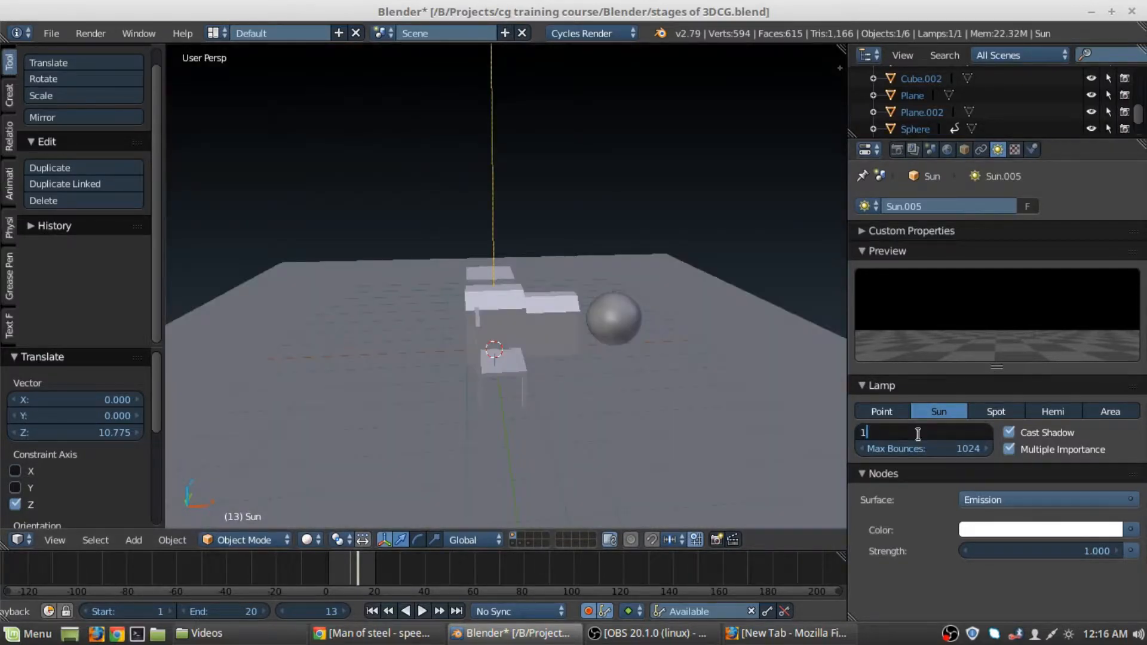
type(".5")
key("Return")
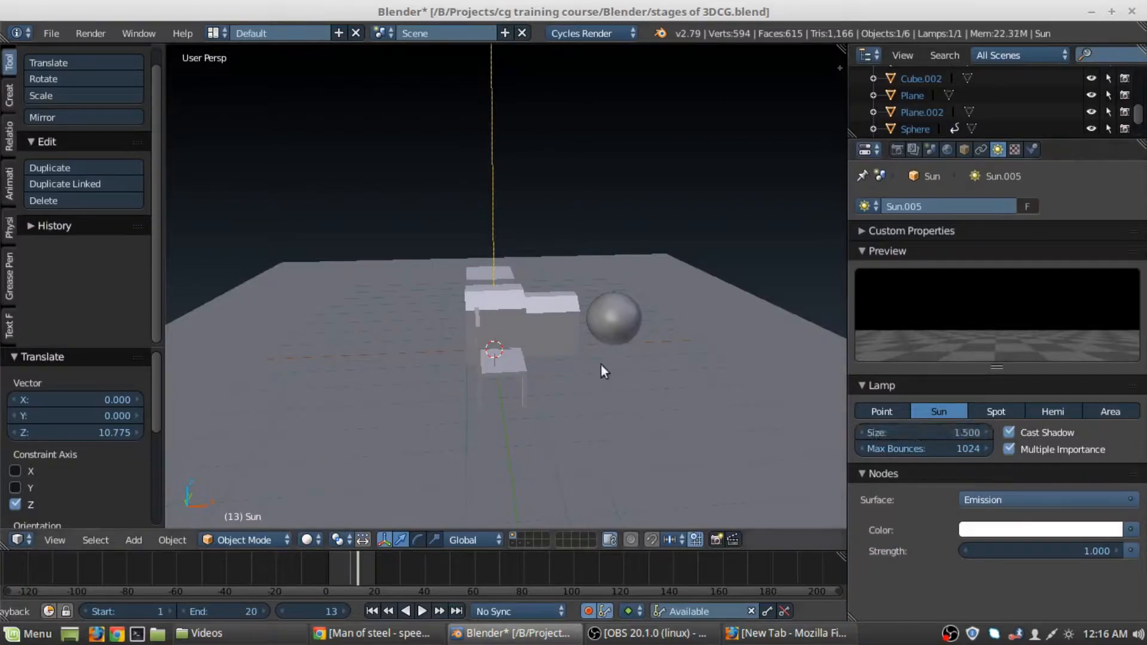
key("shift+z")
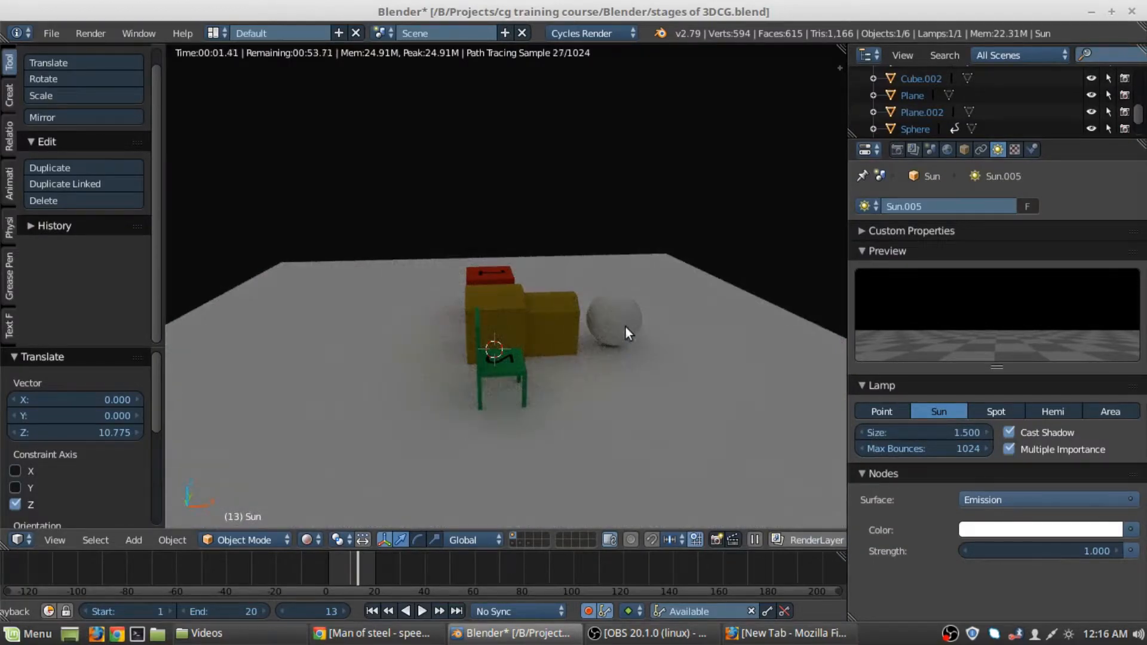
middle_click_drag(626, 326, 542, 377)
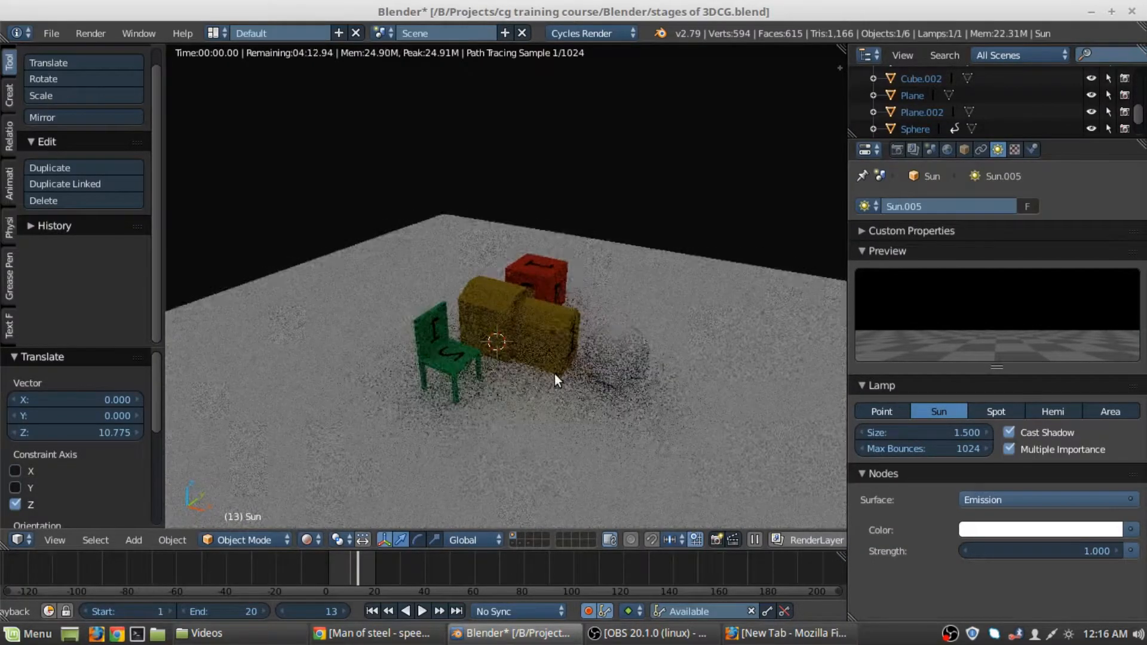
key("shift+z")
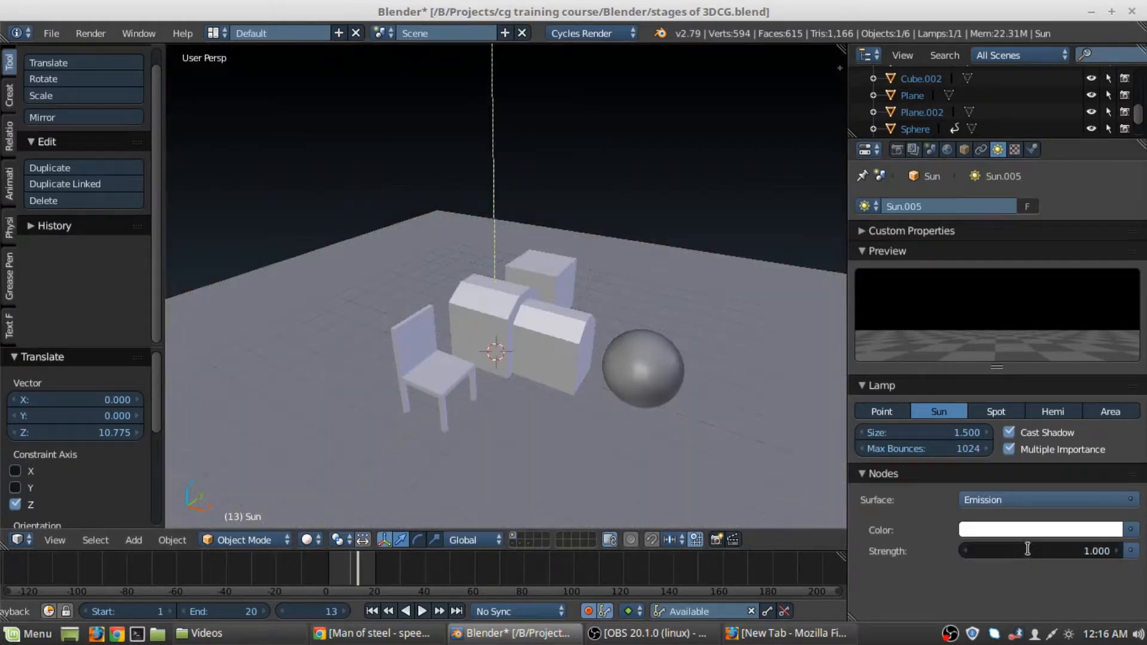
- Set the sun lamp's strength to 0.5 and check the lighting in rendered shading, returning to solid shading
double_click(1028, 548)
type("0.5")
key("Return")
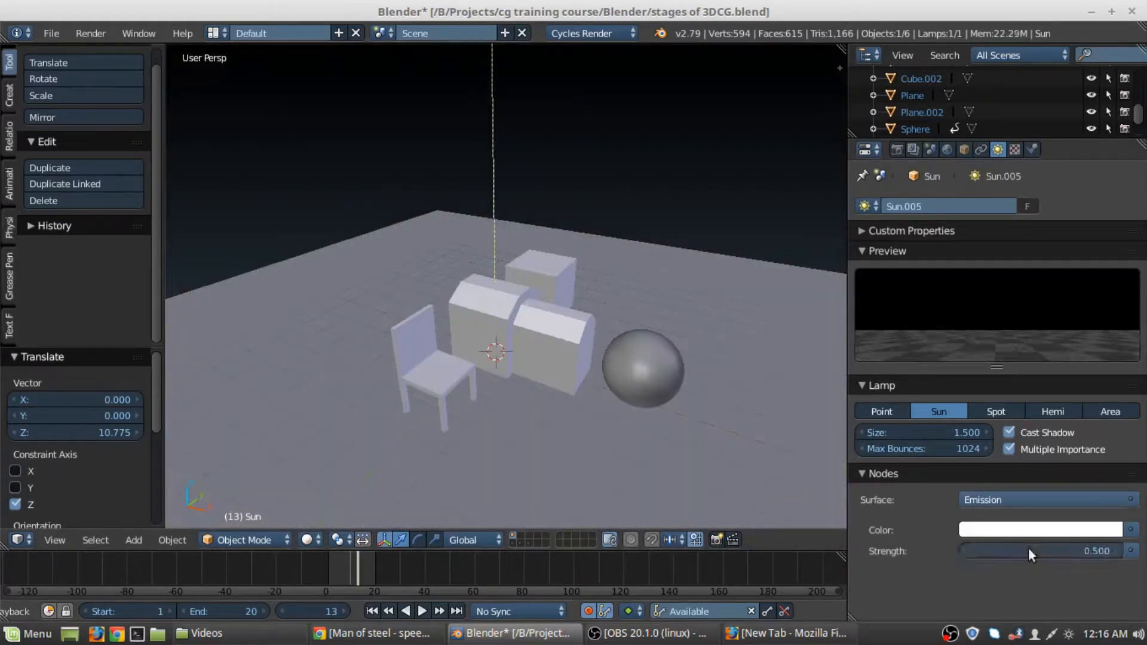
key("shift+z")
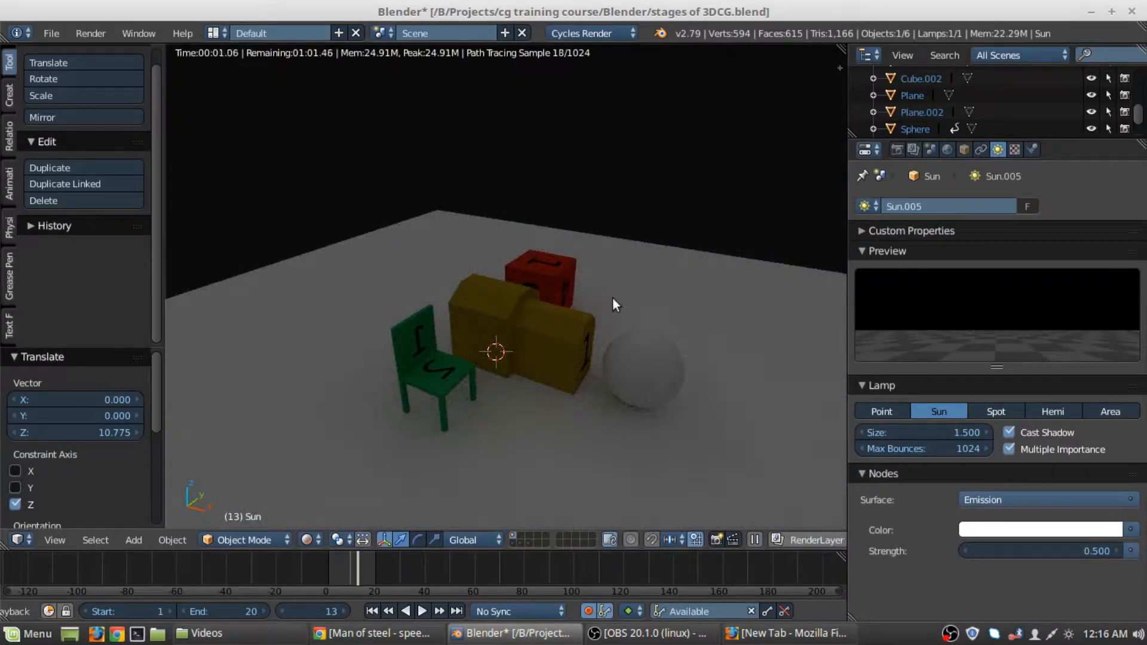
key("shift+z")
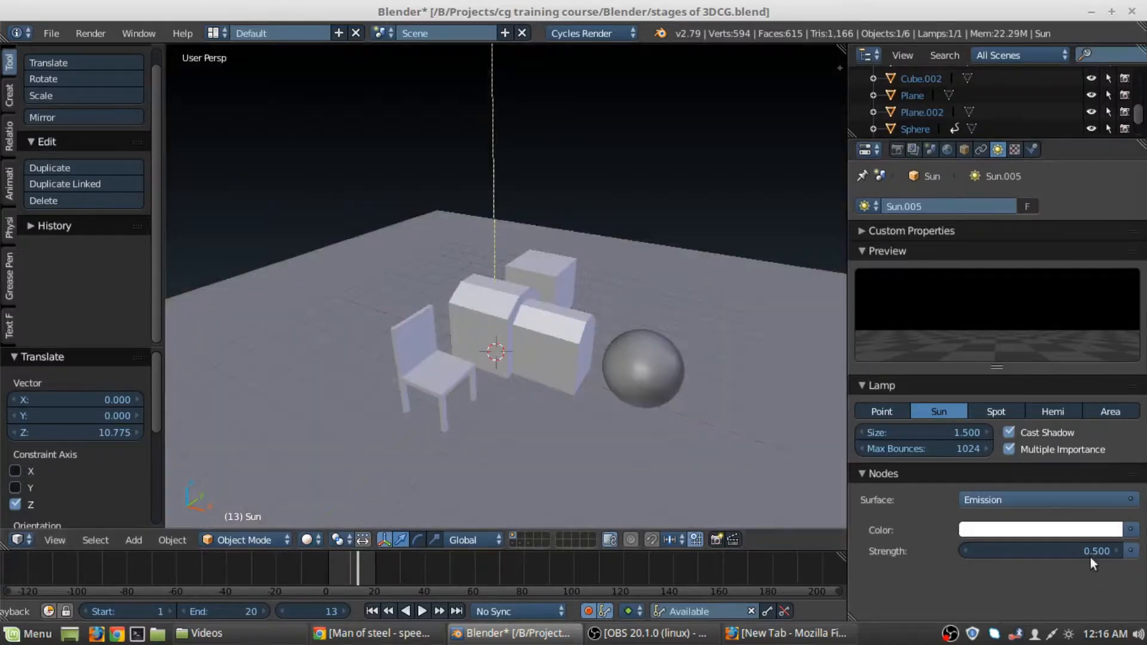
- Change the sun lamp's colour to light blue and check the tint in rendered shading, returning to solid shading
left_click(1060, 532)
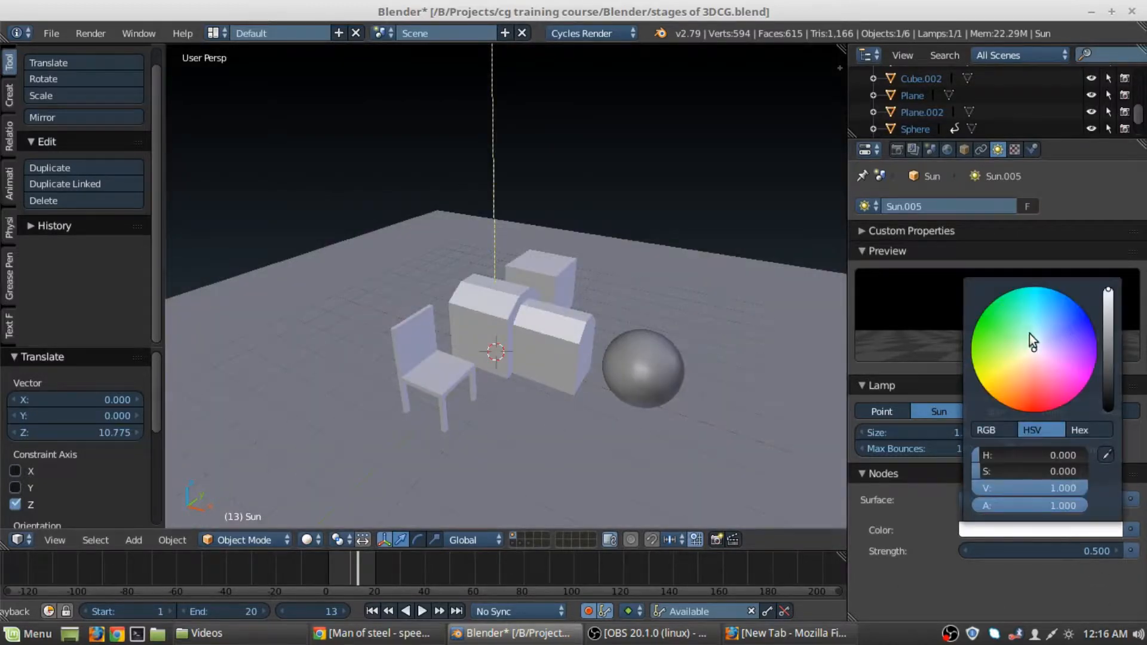
left_click_drag(1029, 334, 1043, 331)
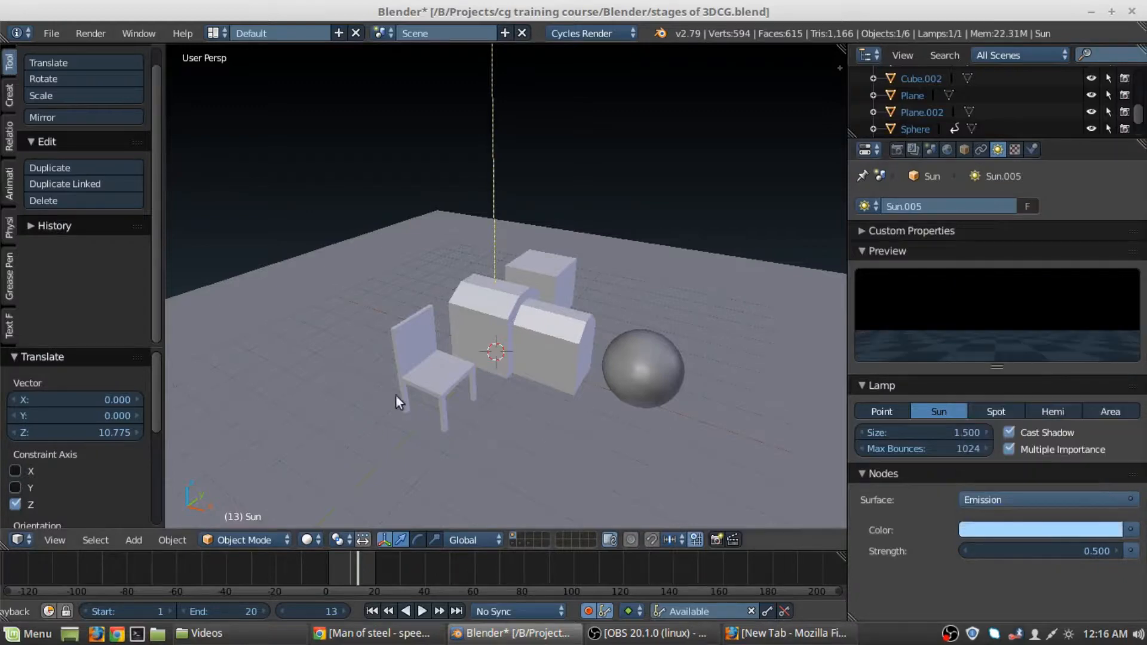
key("shift+z")
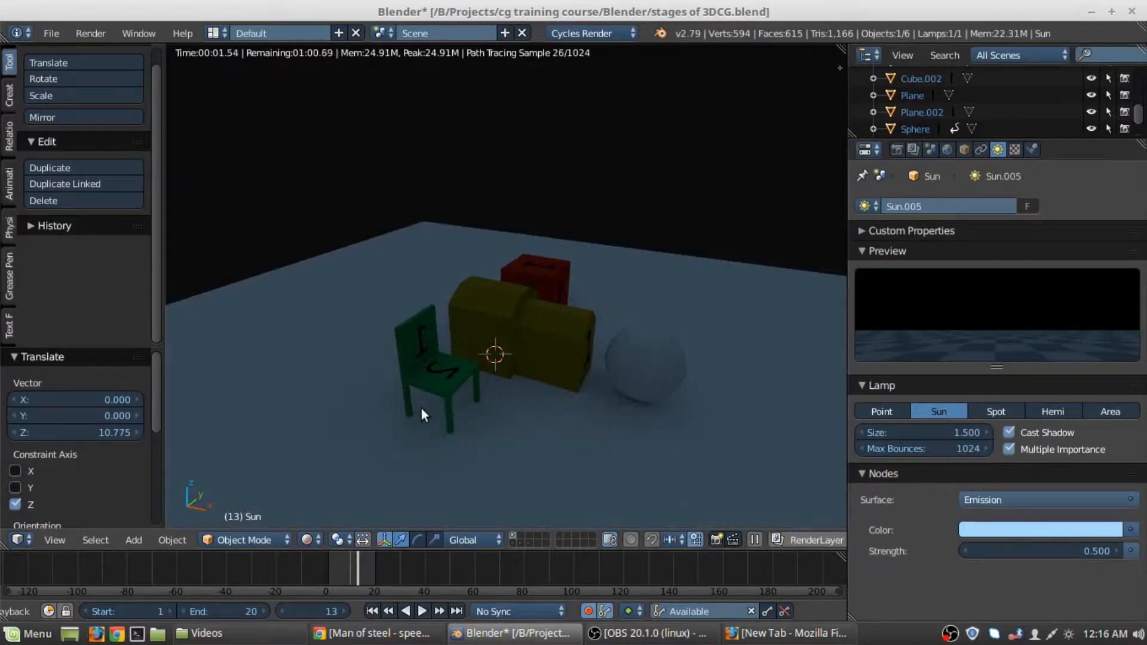
key("shift+z")
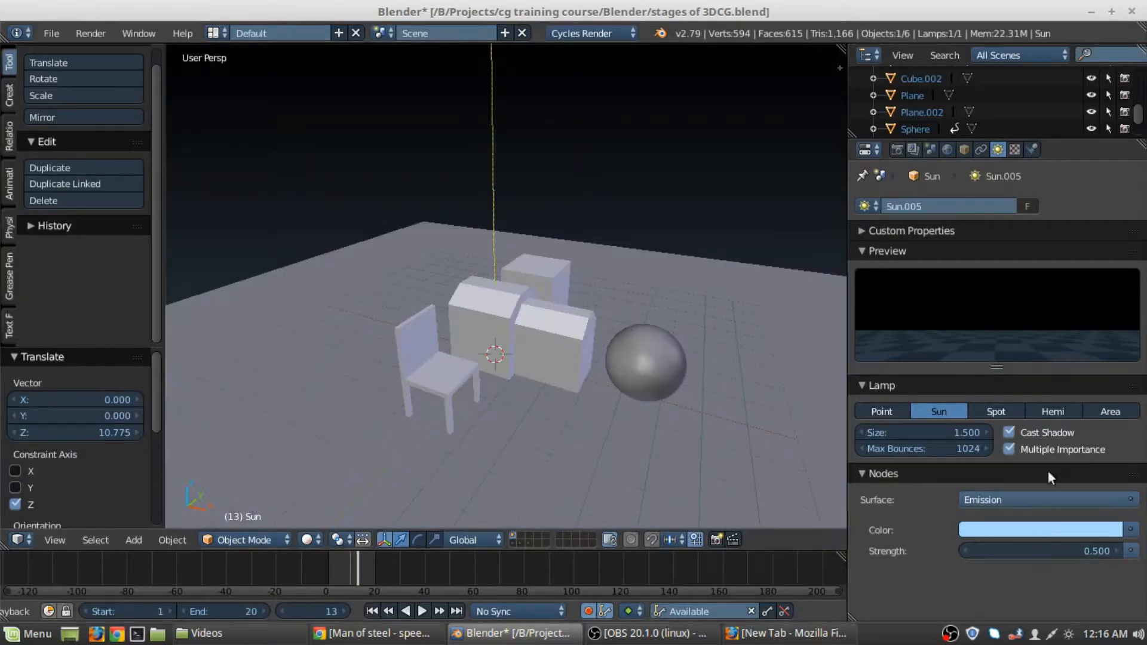
- Shift the sun lamp's light blue colour to hue 0.581 and saturation 0.377, and preview the scene in rendered shading
left_click(1046, 527)
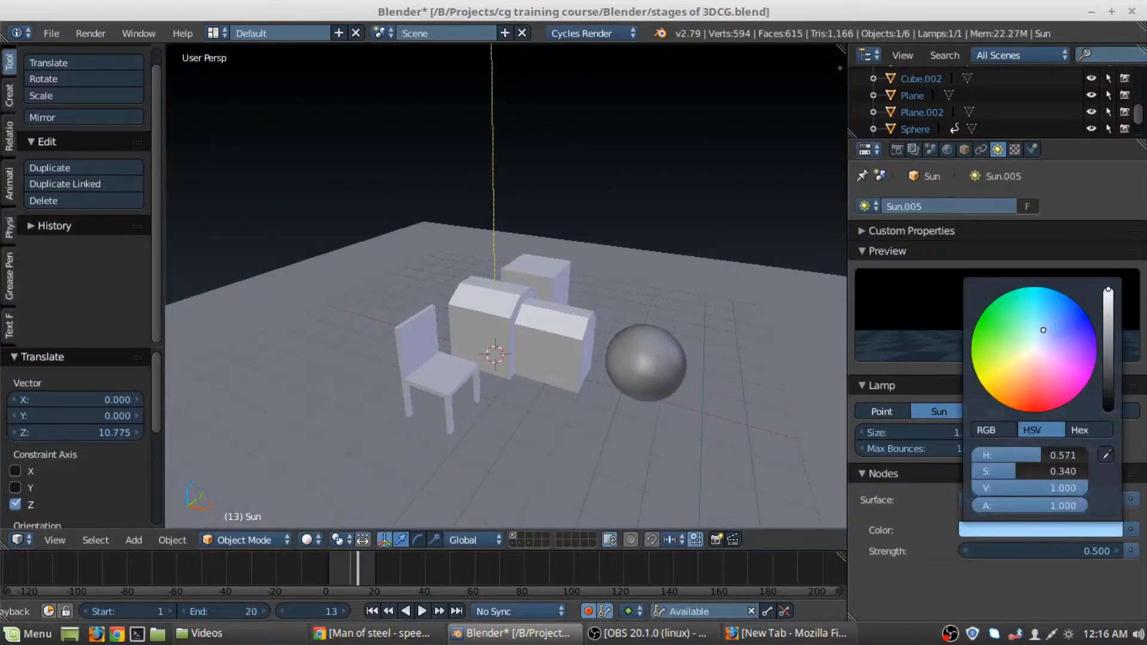
left_click_drag(1043, 330, 1048, 323)
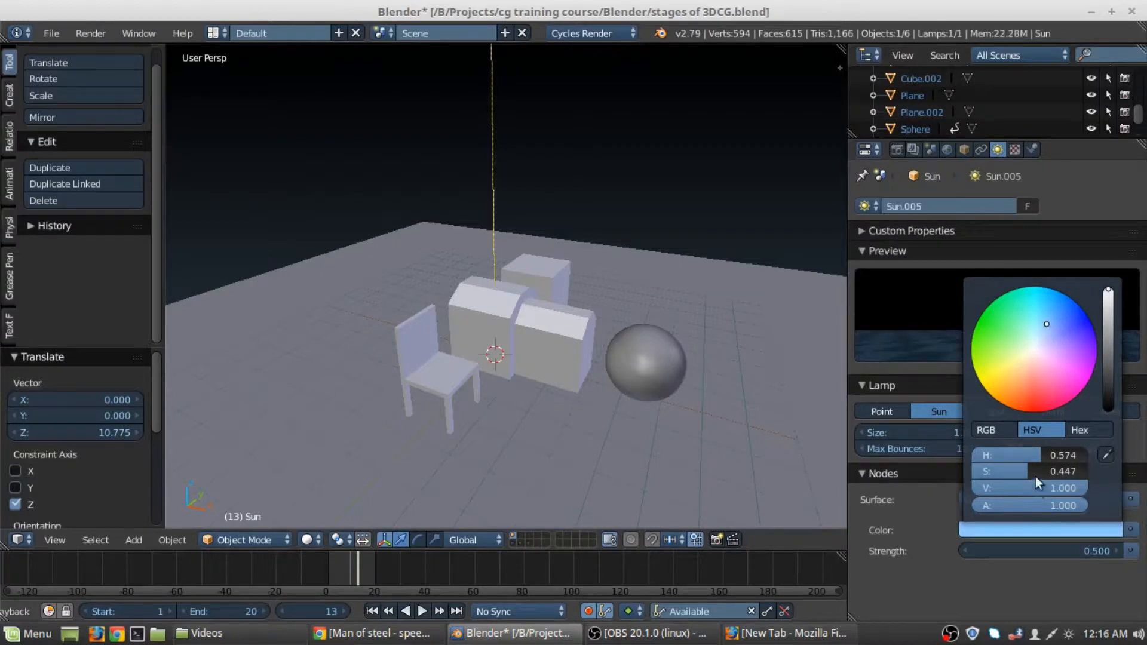
mouse_move(1035, 473)
left_mouse_down()
mouse_move(1031, 460)
mouse_move(1048, 456)
mouse_move(1037, 465)
left_mouse_up()
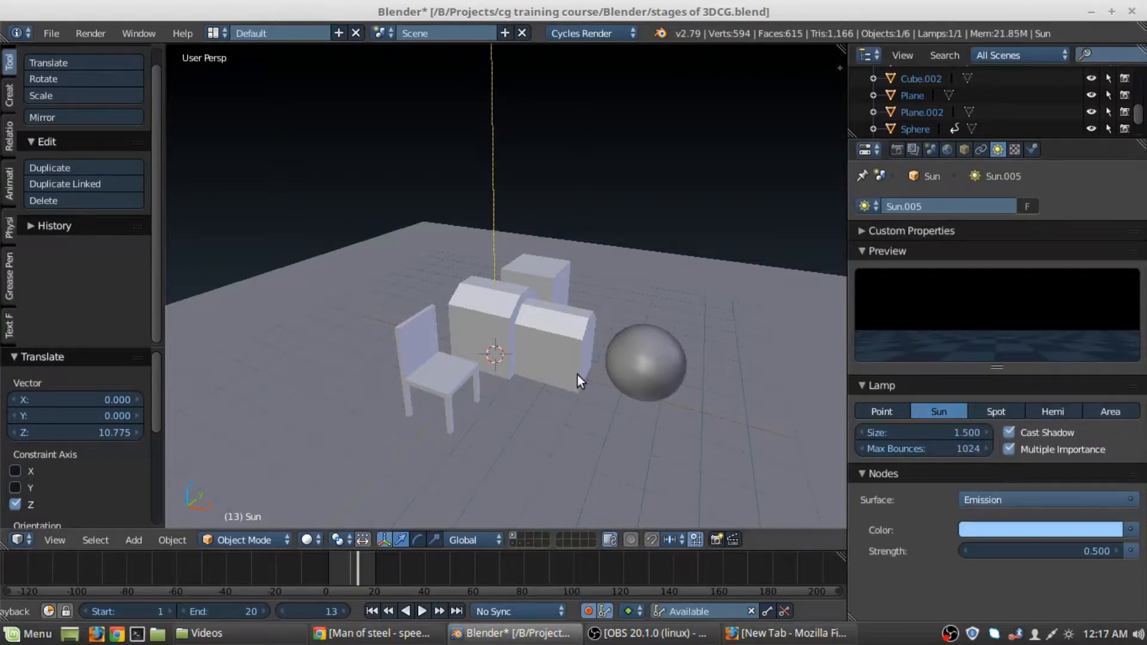
key("shift+z")
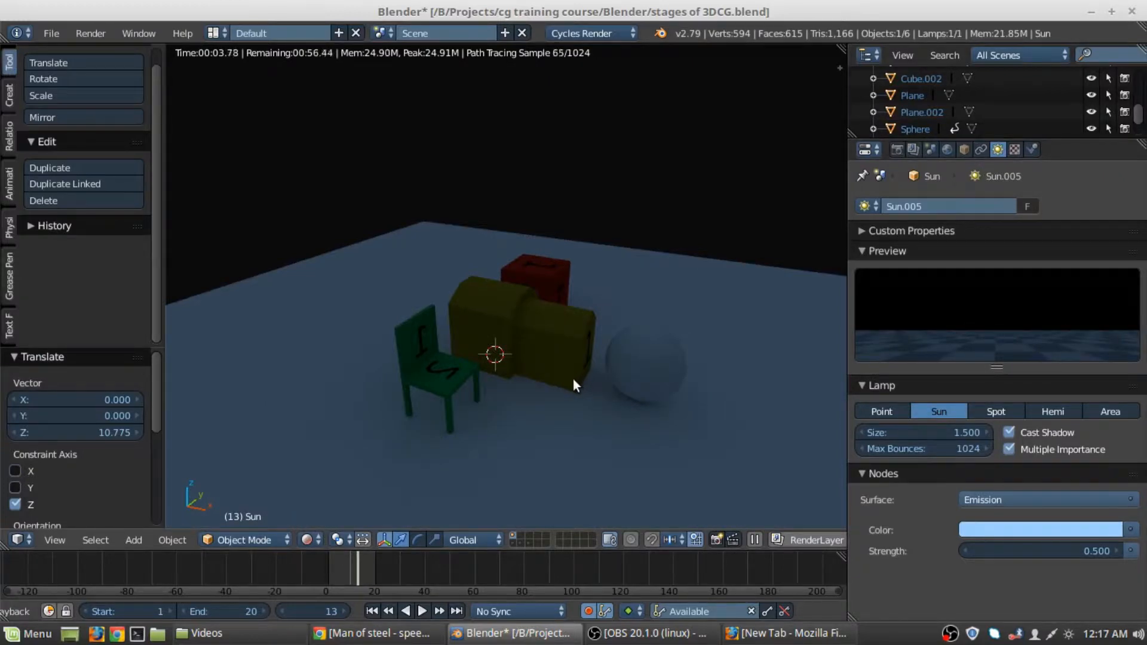
key("shift+z")
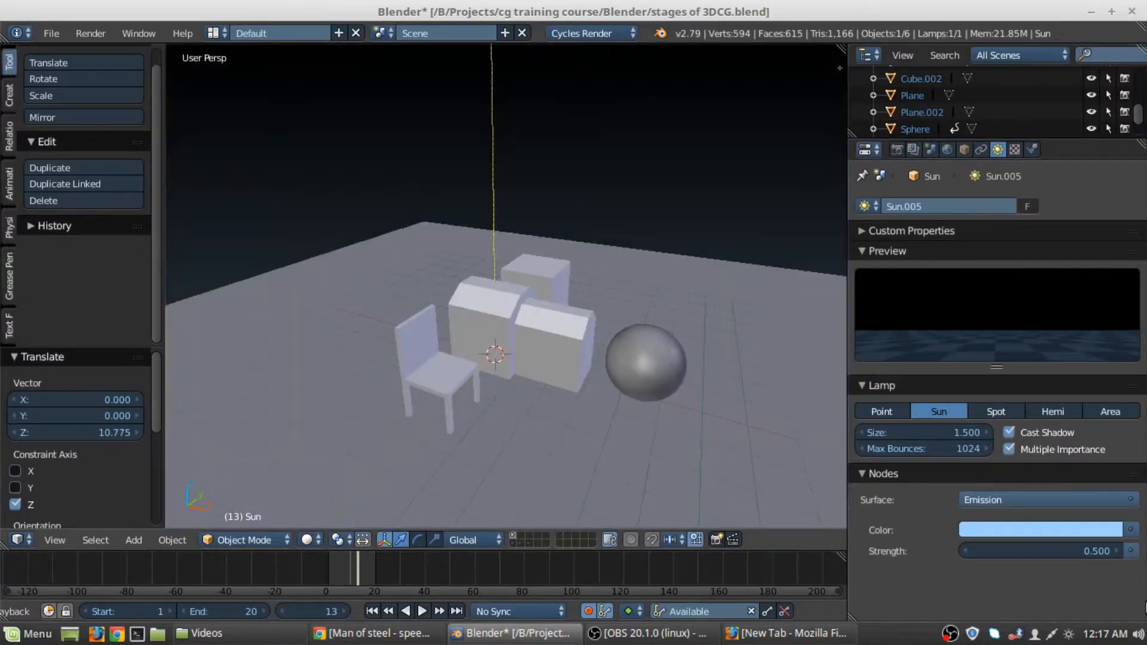
- Set the sun lamp's strength to 1 and check the brighter lighting in a rendered preview
left_click(1044, 546)
type("1")
key("Return")
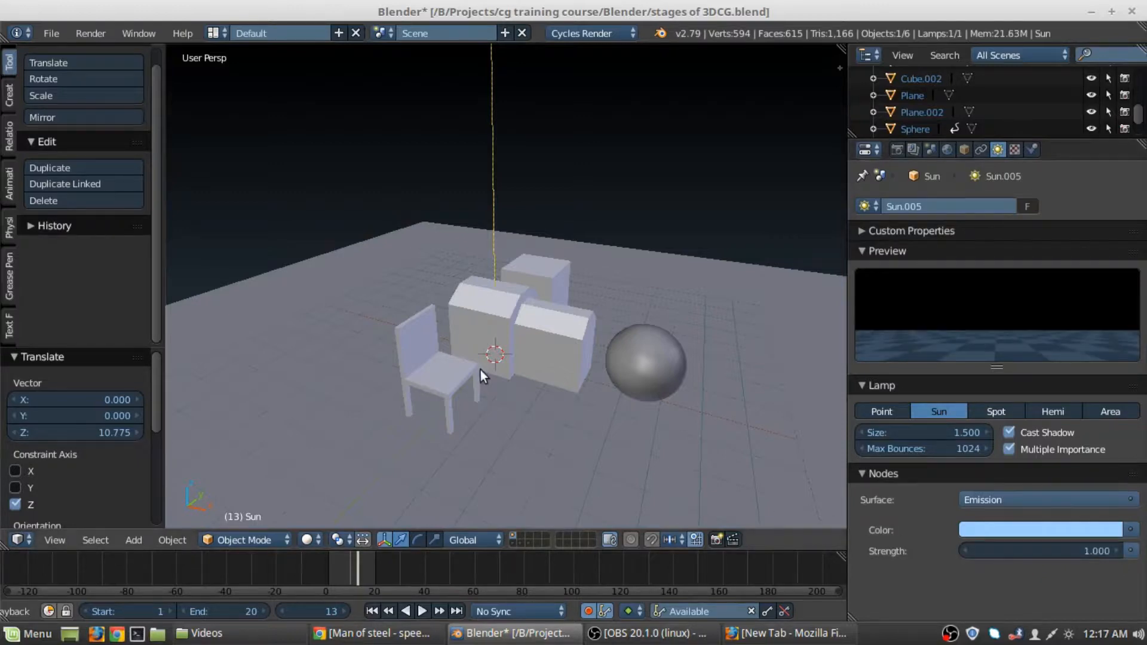
key("shift+z")
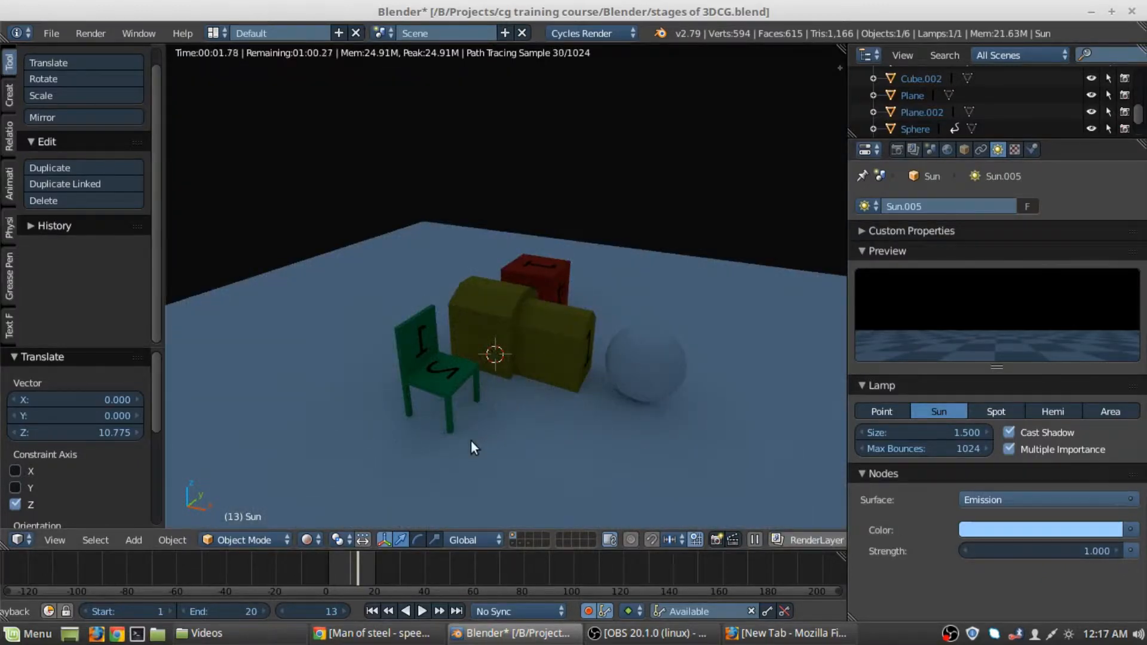
middle_click_drag(438, 423, 414, 389)
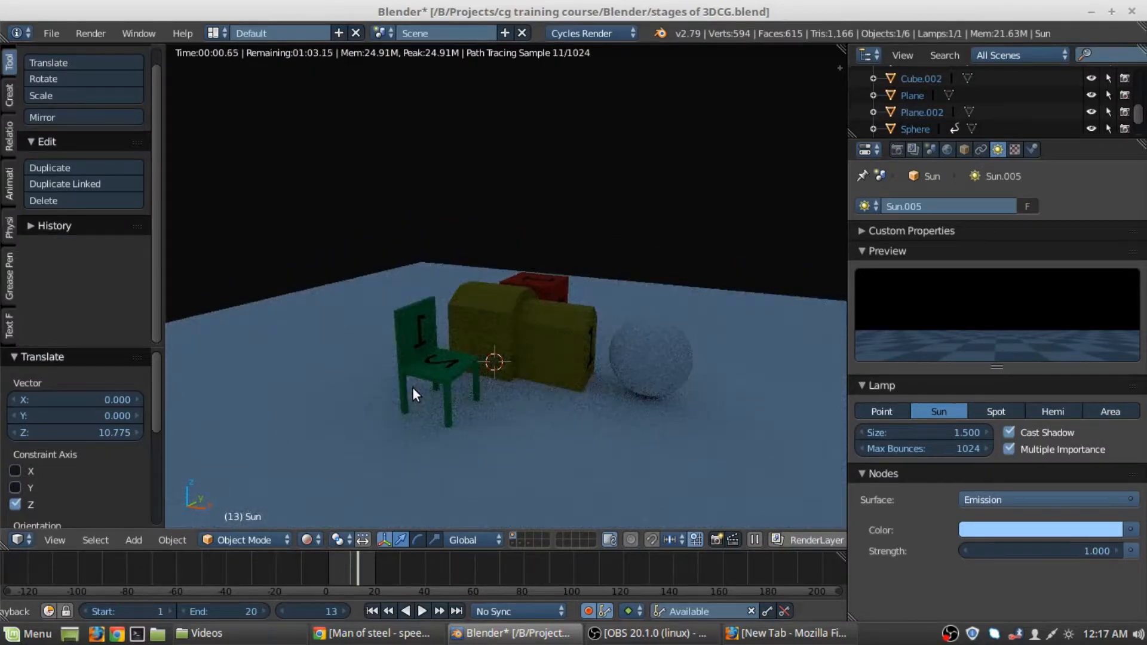
key("shift+z")
- Set the sun lamp colour's saturation to 0.454 and check the bluer light in a rendered preview
left_click(1038, 529)
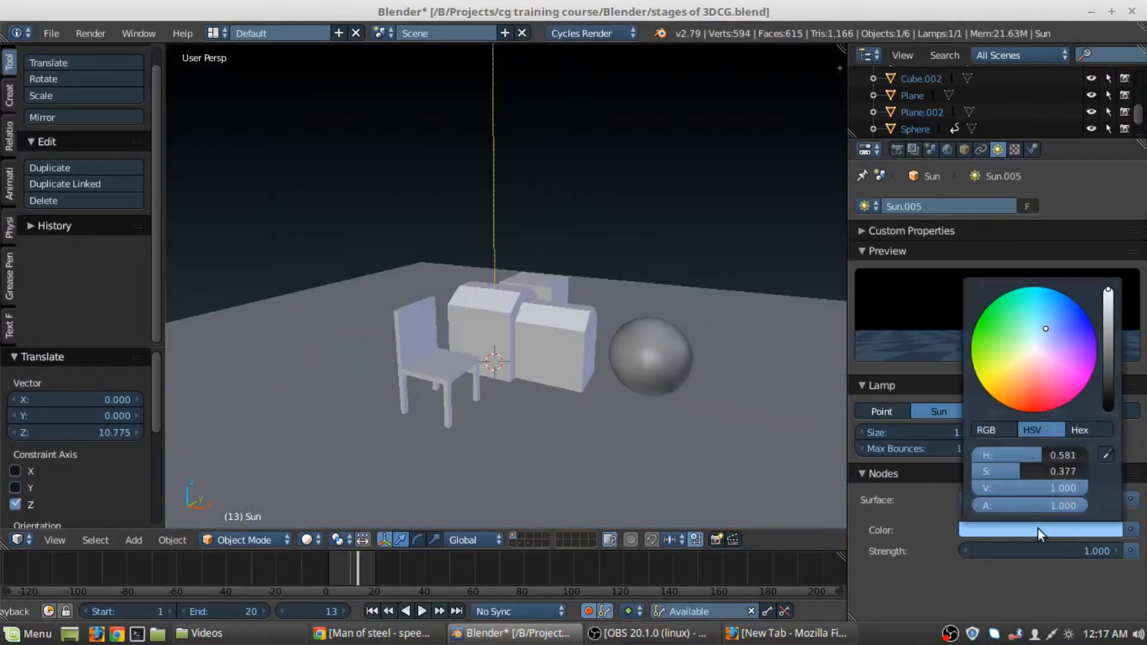
left_click_drag(991, 472, 999, 471)
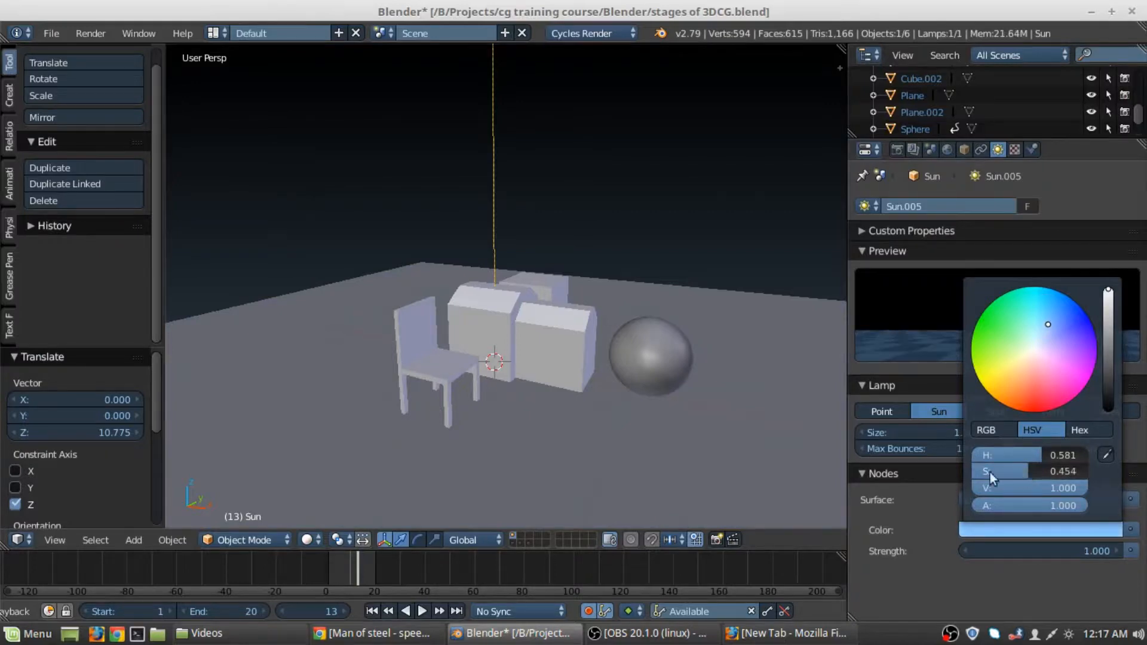
key("shift+z")
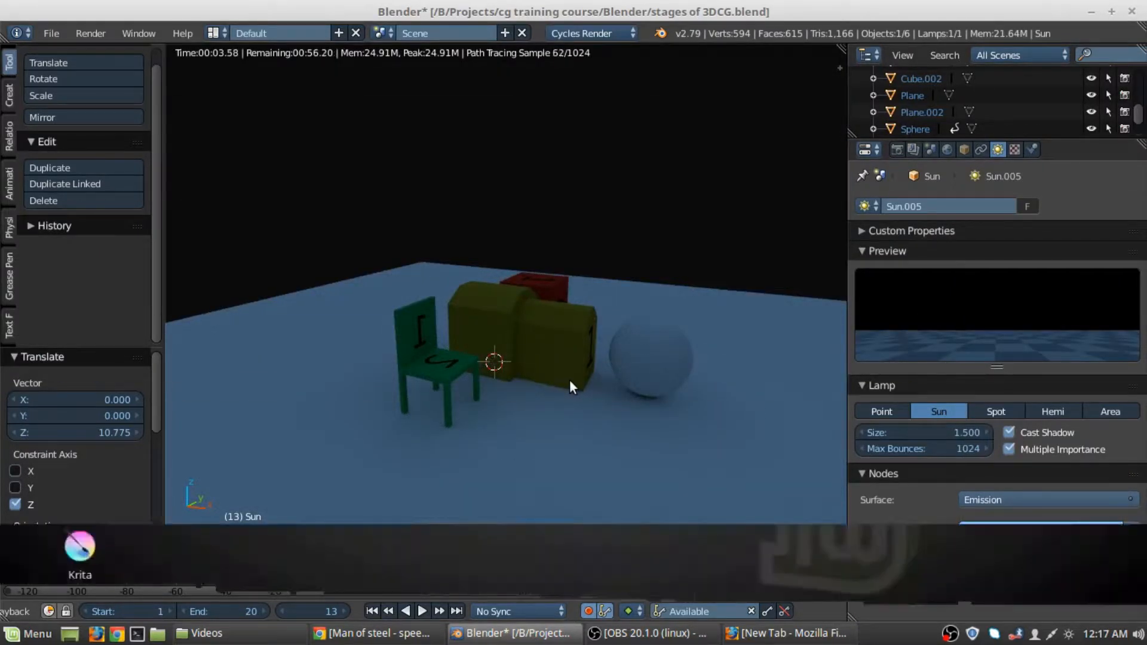
key("shift+z")
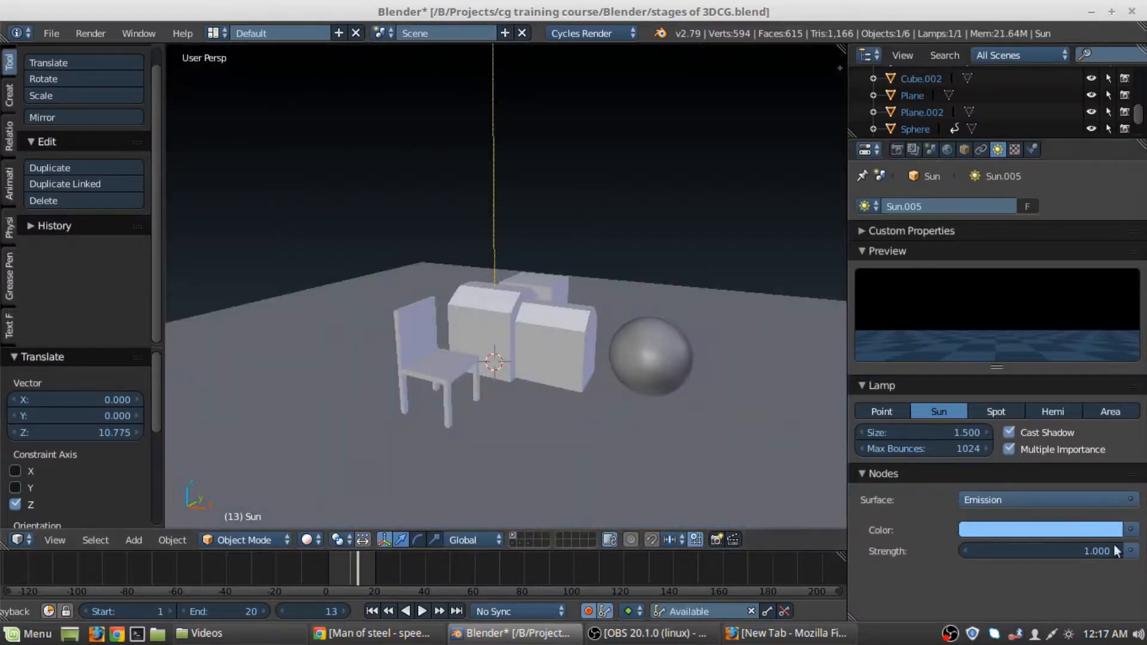
left_click(1061, 530)
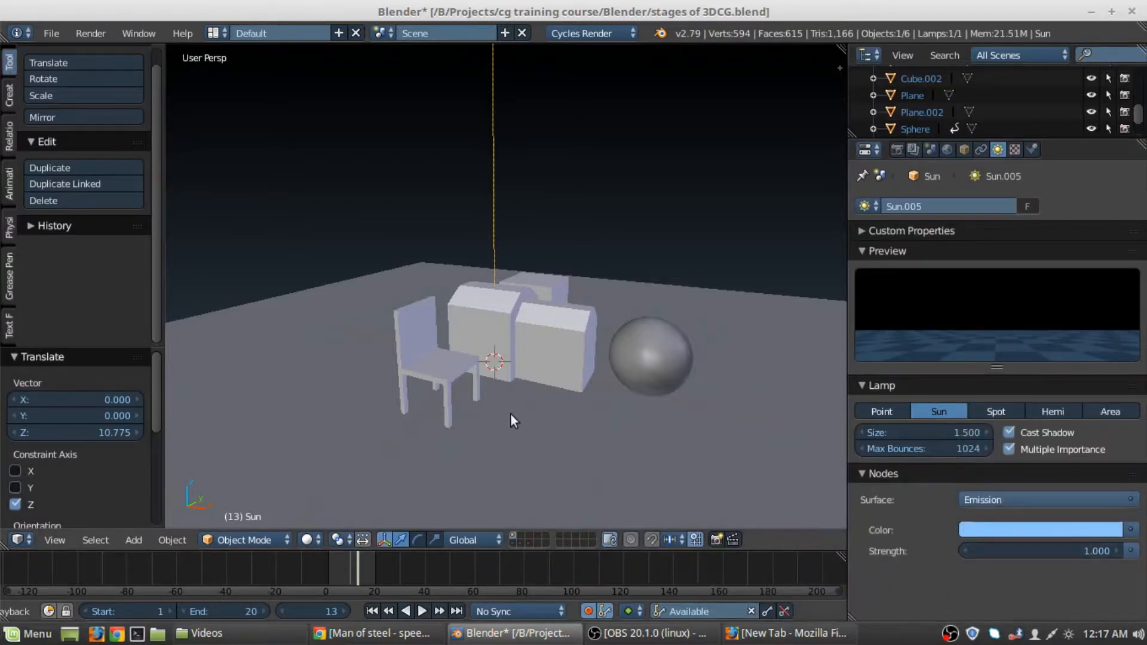
- Examine the blue lighting and soft shadows around the chair, boxes and sphere from several angles in rendered shading
middle_click_drag(510, 413, 540, 409)
key("shift+z")
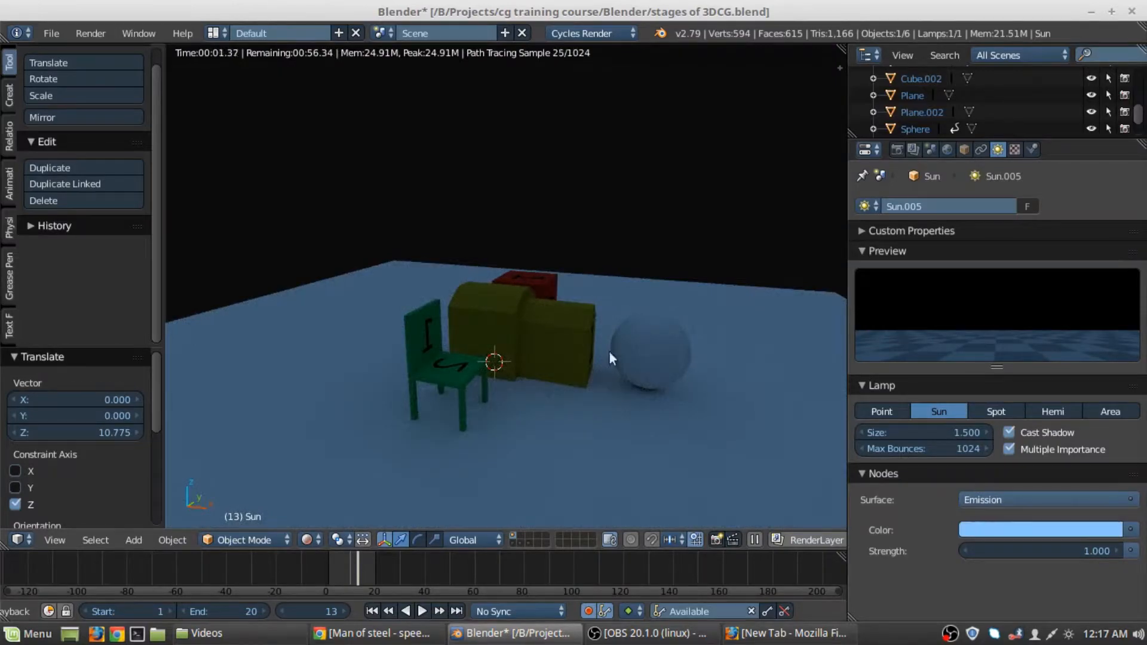
middle_click_drag(609, 353, 574, 336)
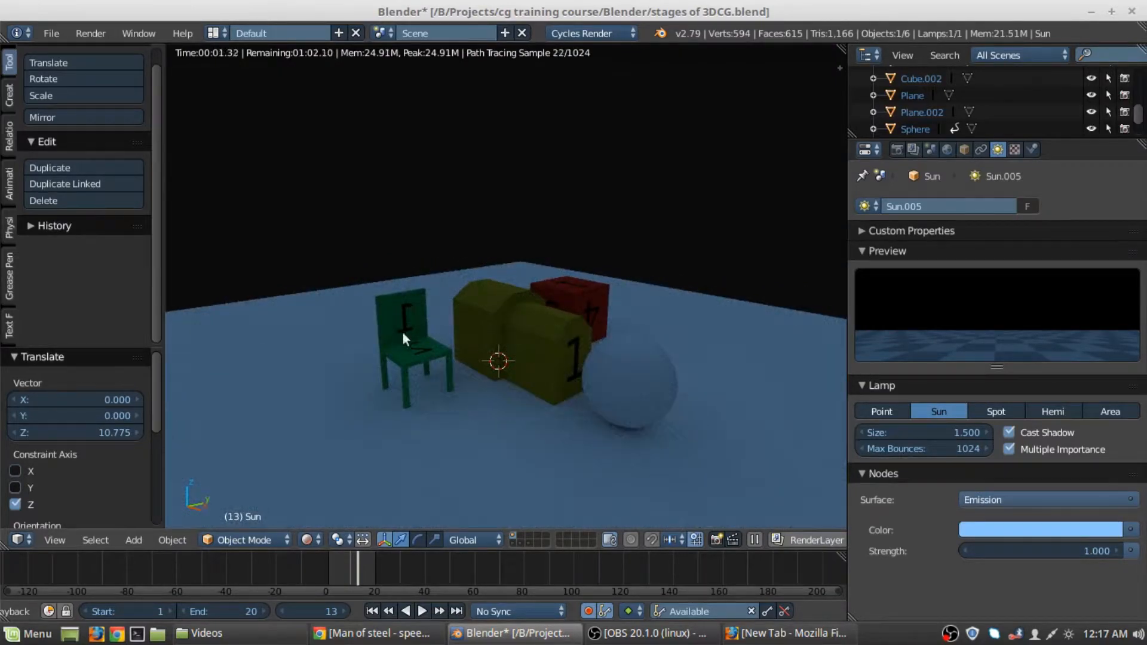
middle_click_drag(403, 333, 461, 324)
middle_click_drag(291, 271, 335, 270)
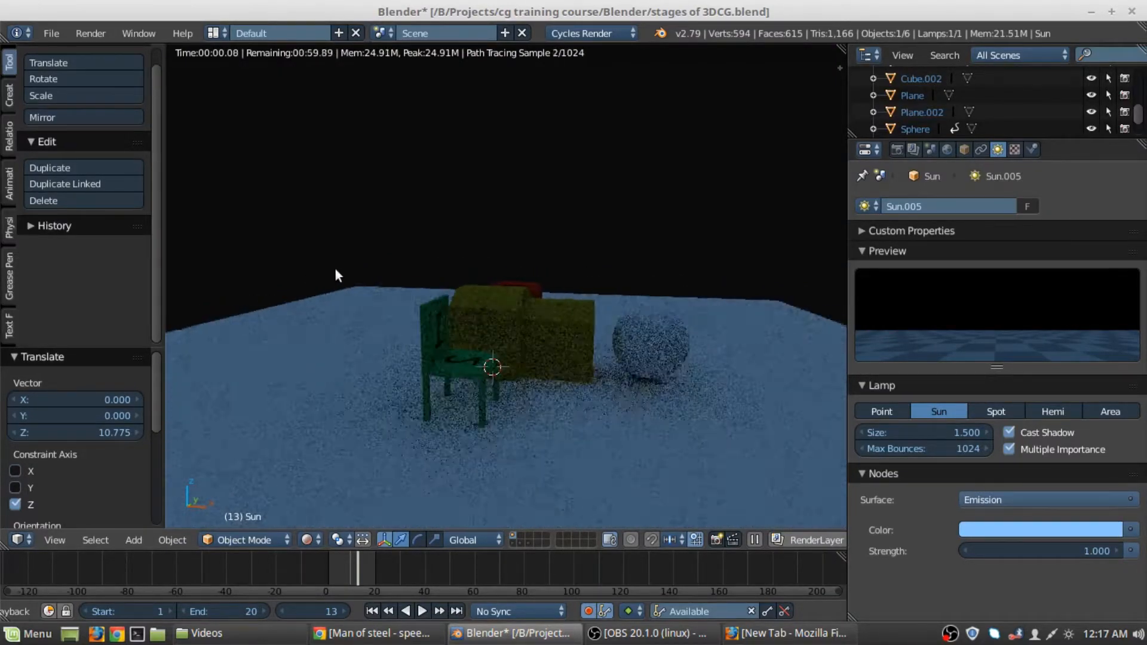
middle_click_drag(664, 324, 581, 325)
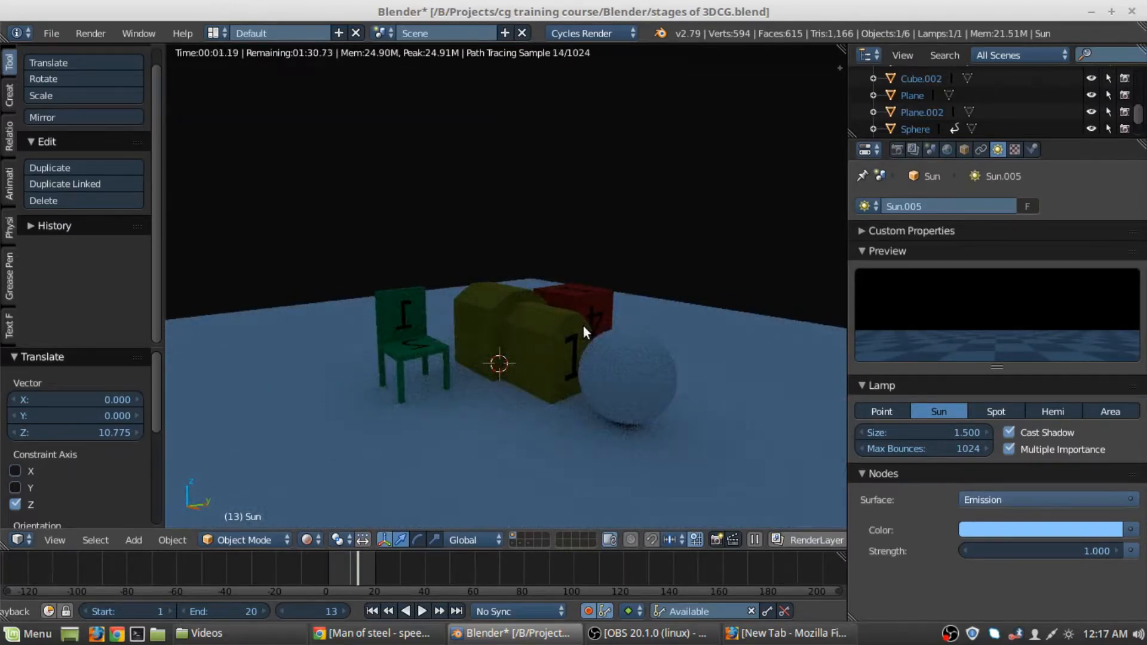
key("shift+z")
- Duplicate the sun lamp, place the copy about 4.2 units away along X above the sphere, and rotate it about 22° towards the boxes
scroll(466, 186, "down", 4)
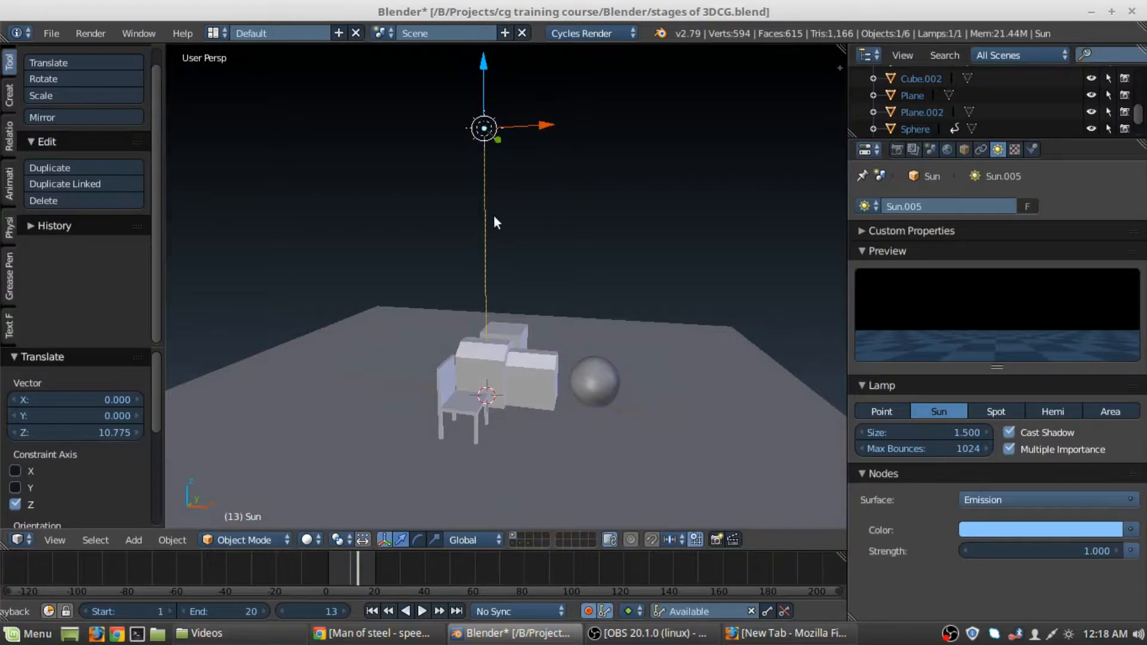
key("shift+d")
left_click(609, 202)
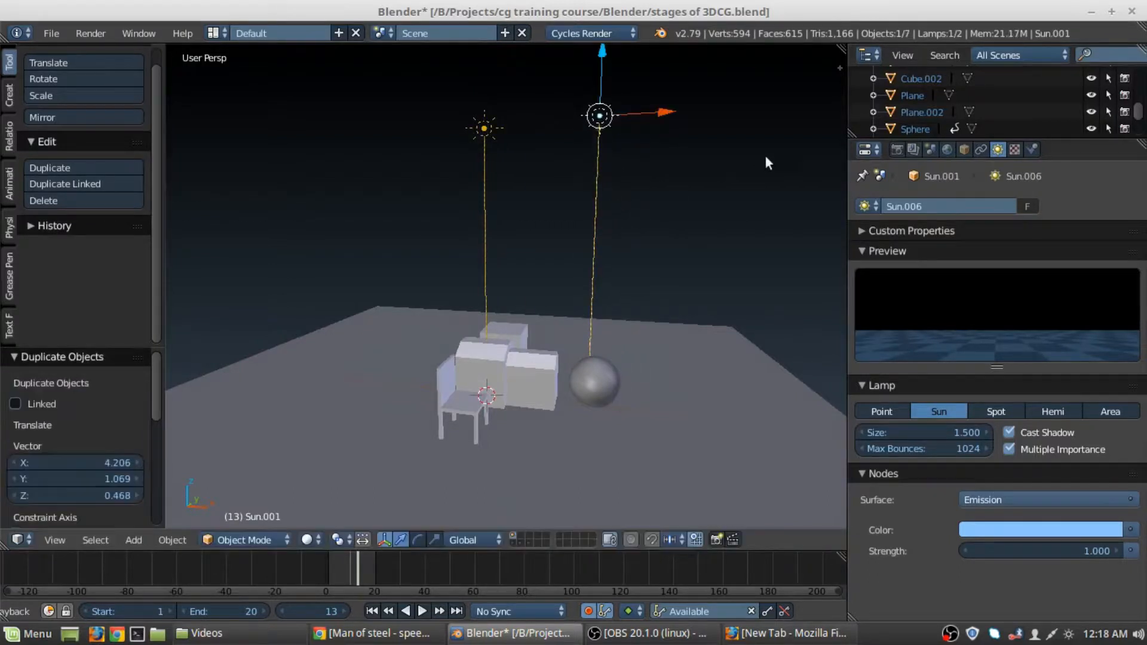
key("r")
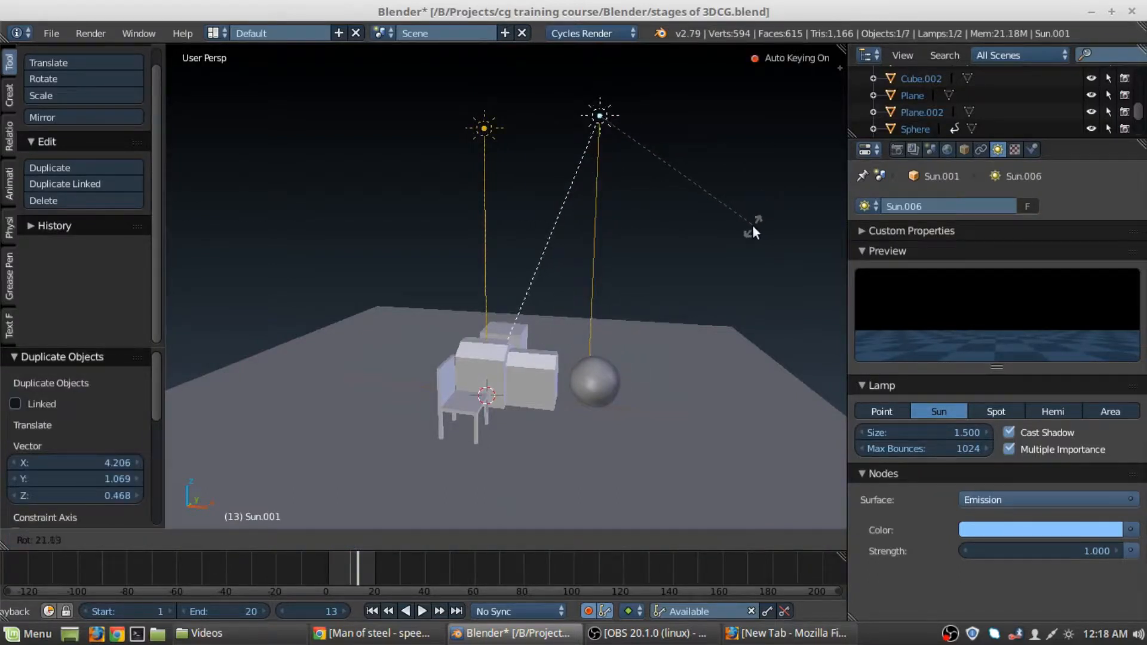
left_click(752, 226)
middle_click_drag(574, 331, 532, 311)
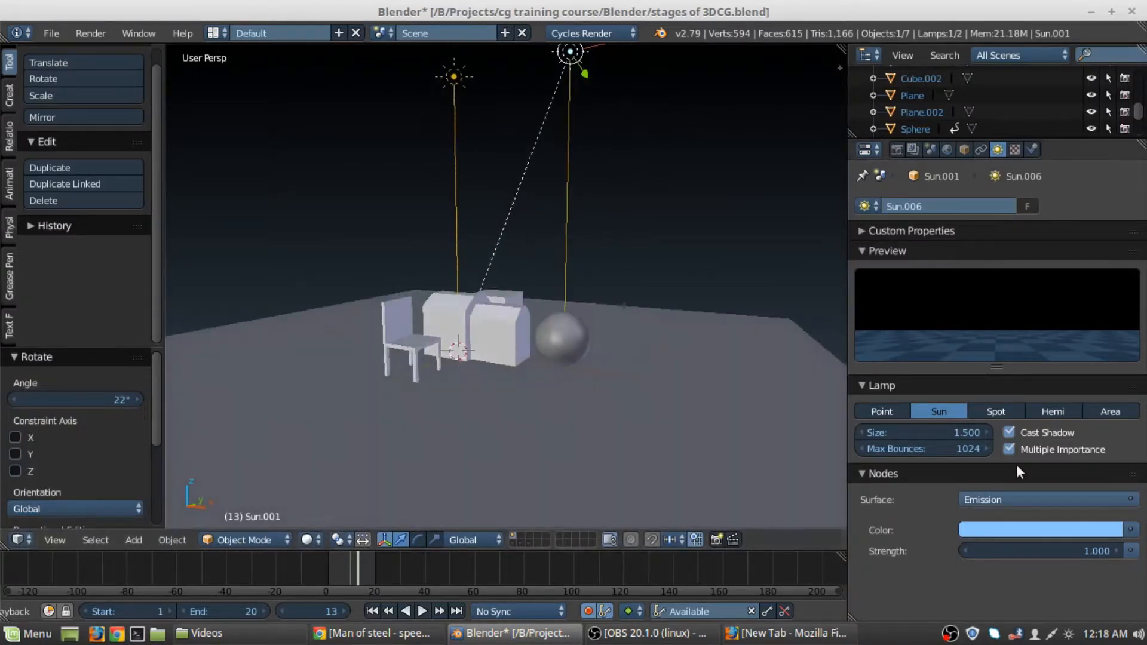
- Set the duplicated sun lamp's size to 0.02 for sharper shadows
left_click(927, 432)
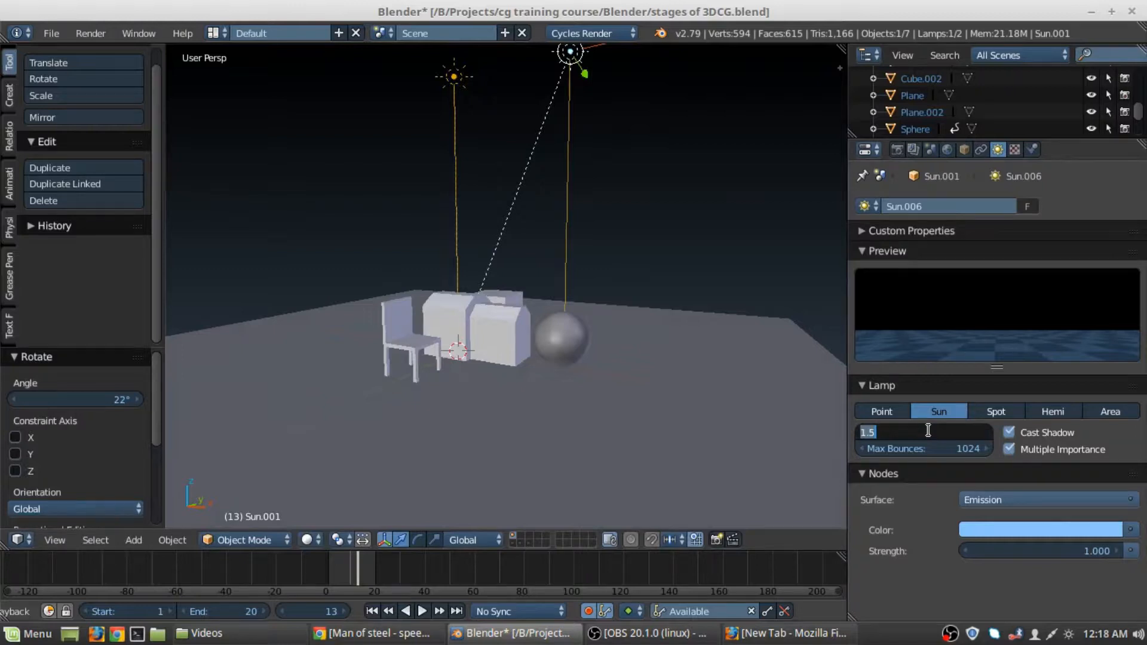
type(".2")
key("BackSpace")
type("02")
key("Return")
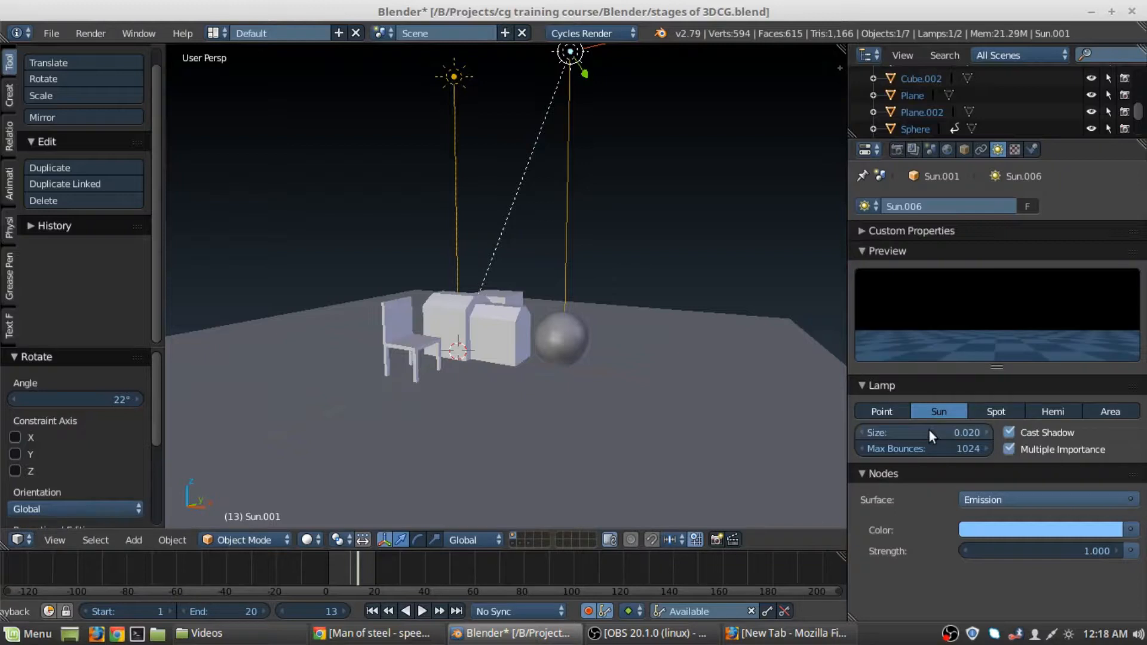
- Give the duplicated sun lamp a warm colour with hue 0.120 and saturation 0.130, and preview the combined lighting in rendered shading
middle_click_drag(687, 405, 718, 441, "shift")
left_click(1009, 528)
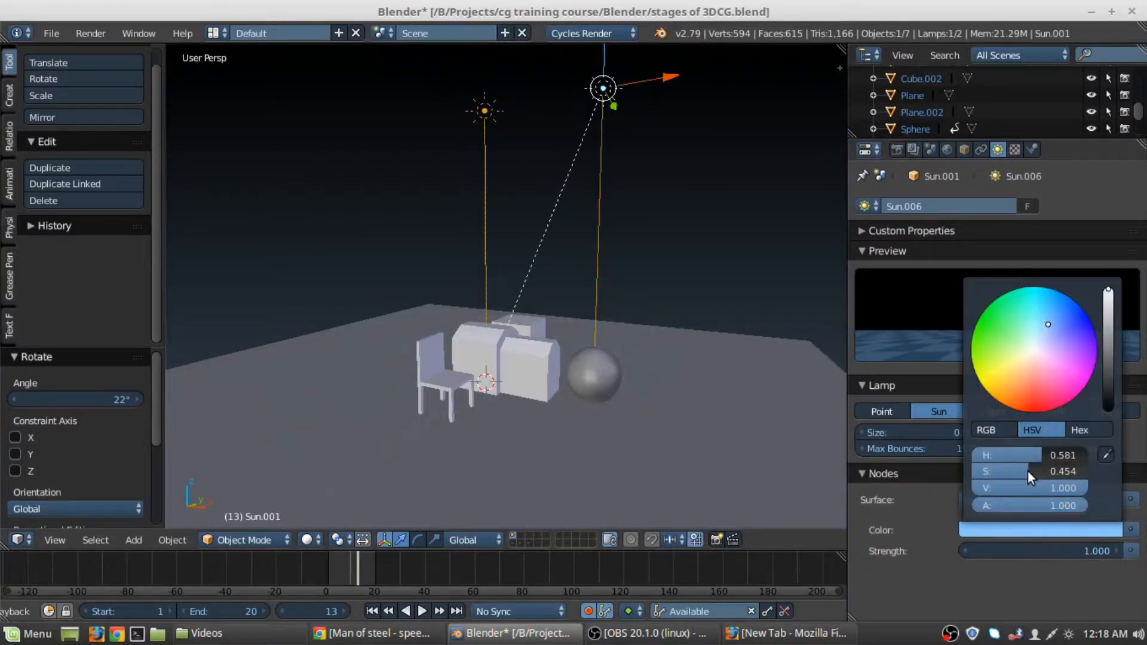
left_click_drag(1028, 472, 994, 471)
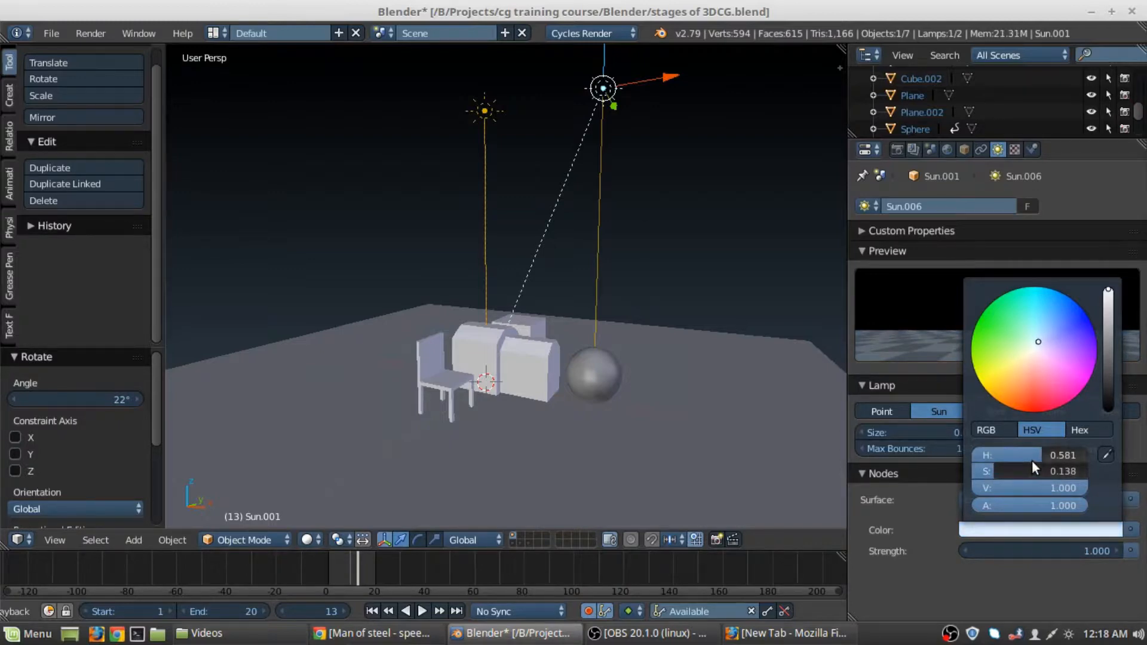
left_click(1047, 469)
left_click(1051, 468)
key("BackSpace")
key("BackSpace")
key("BackSpace")
key("BackSpace")
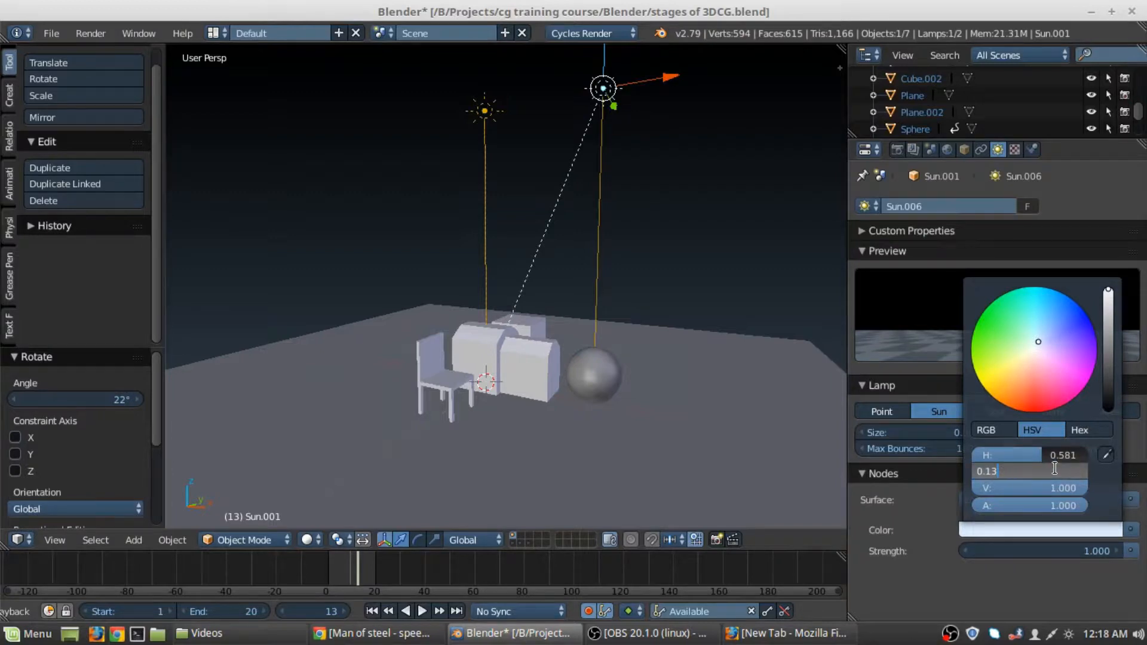
left_click(1049, 459)
left_click_drag(1049, 458, 995, 457)
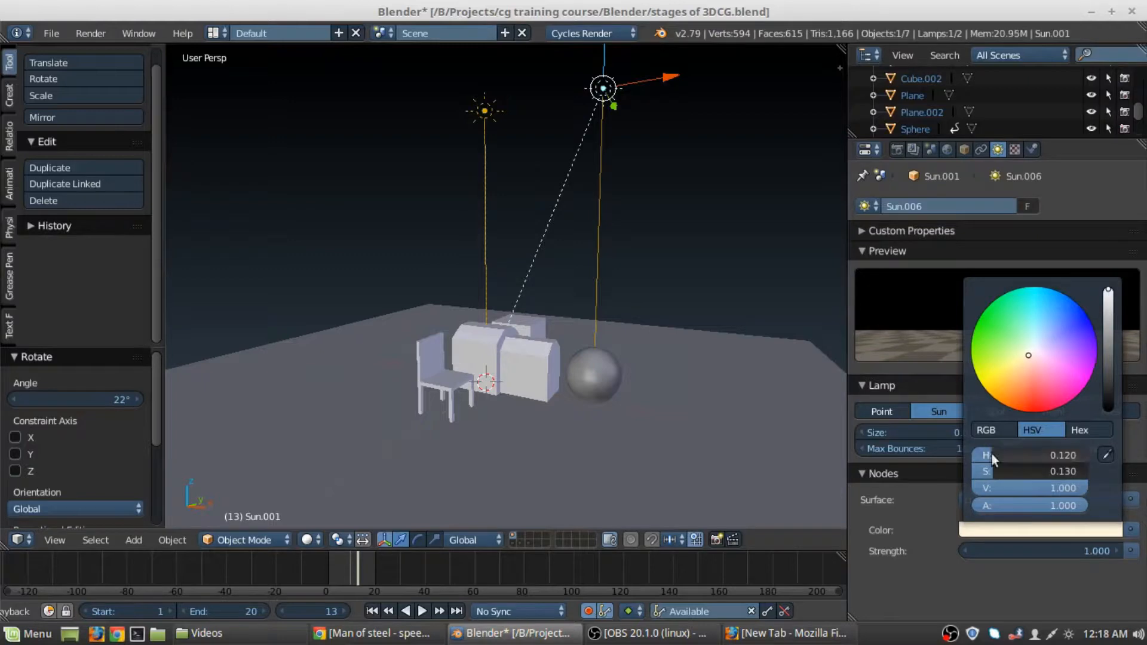
key("shift+z")
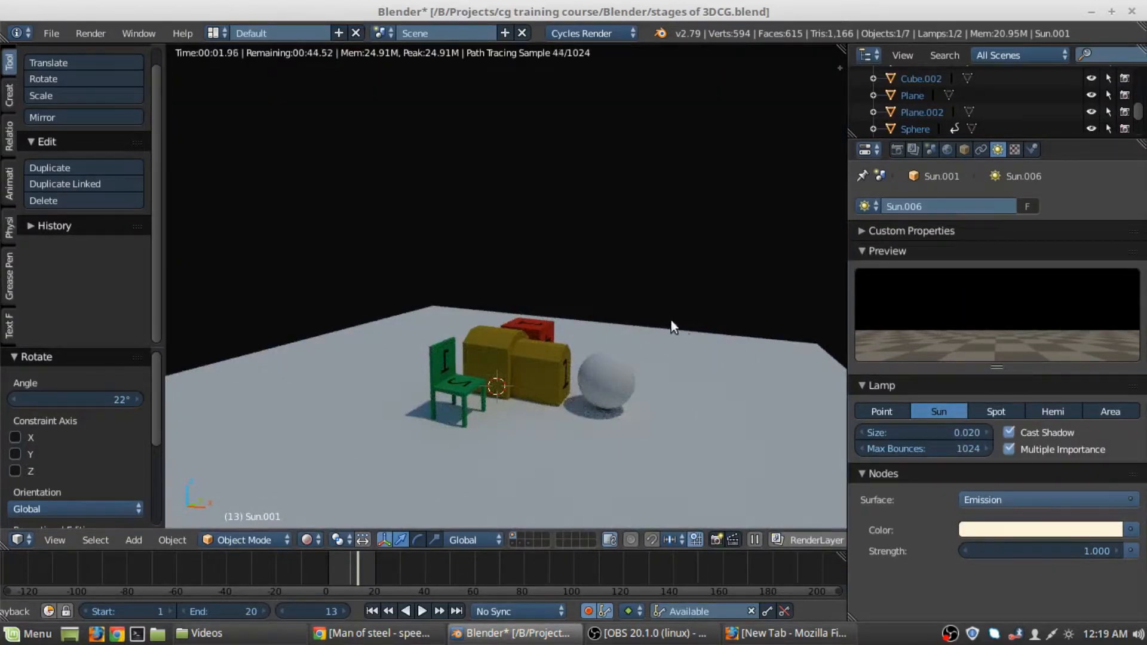
key("shift+z")
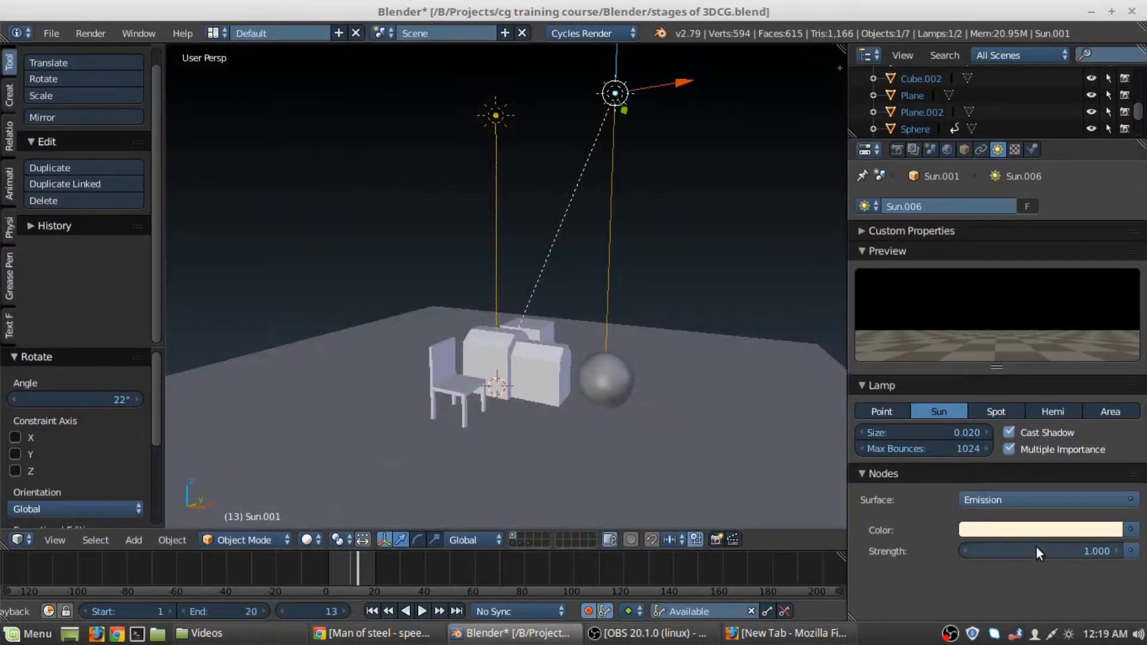
- Try a strength of 2 on the warm sun lamp and inspect the objects closely in rendered shading
key("shift+z")
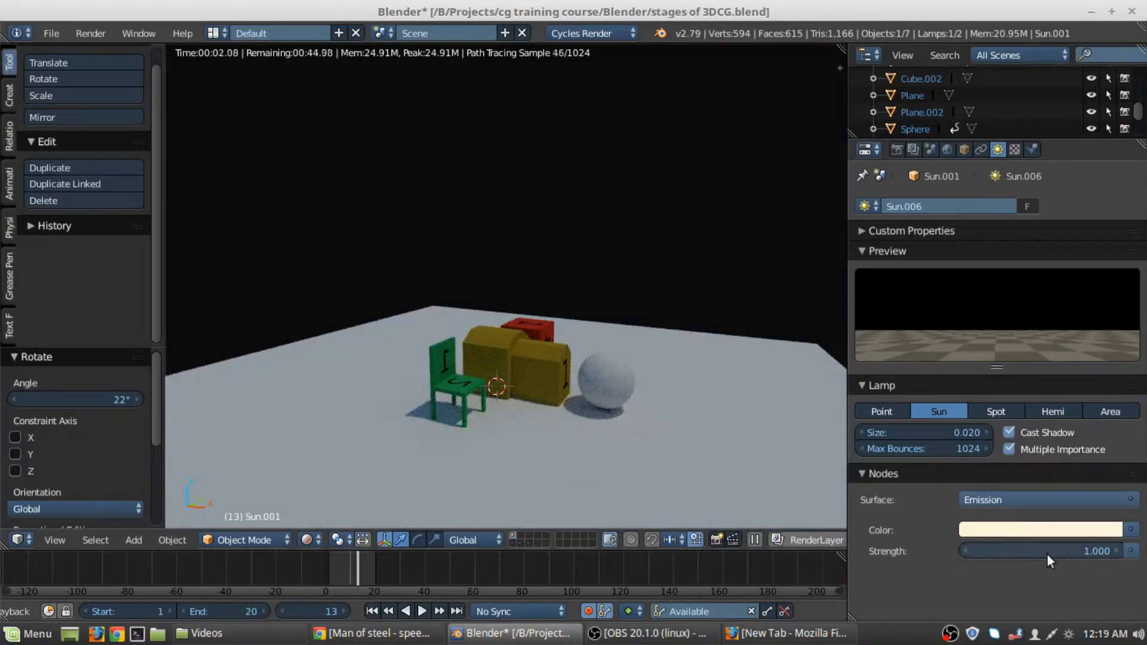
left_click(1047, 554)
type("2")
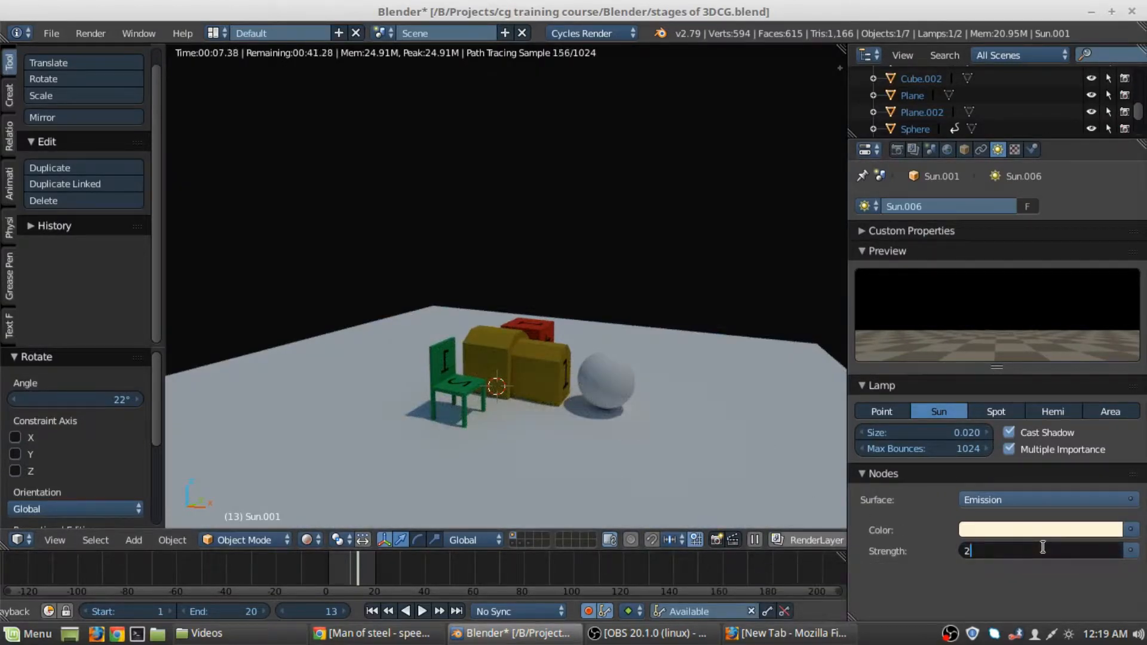
key("Return")
scroll(569, 406, "up", 3)
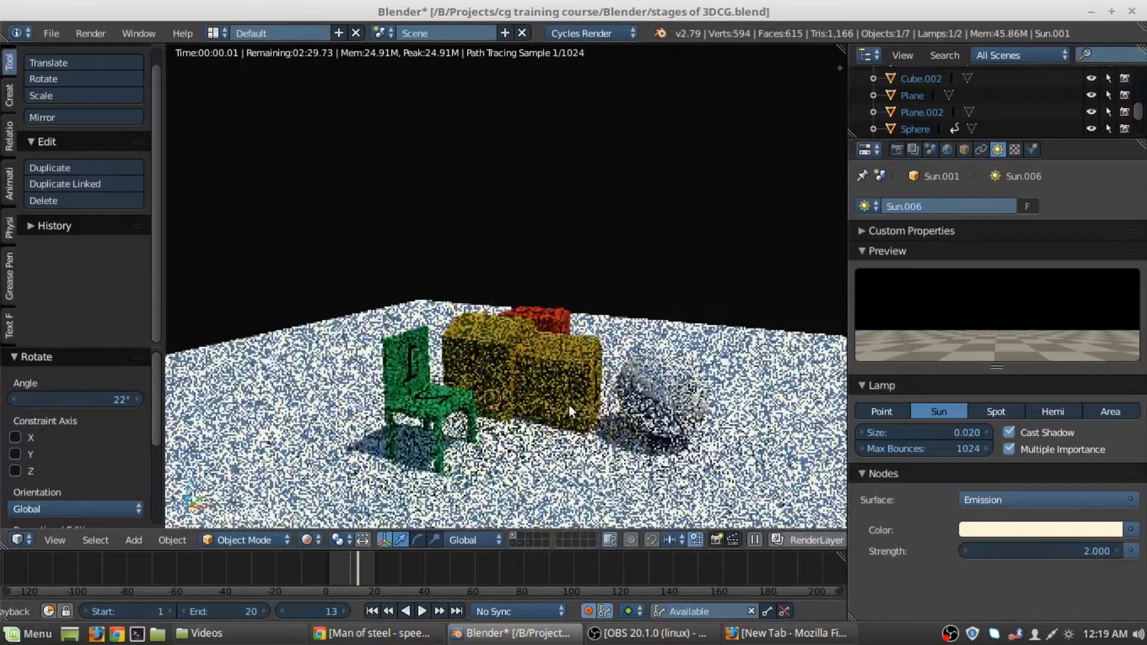
middle_click_drag(569, 406, 560, 359, "shift")
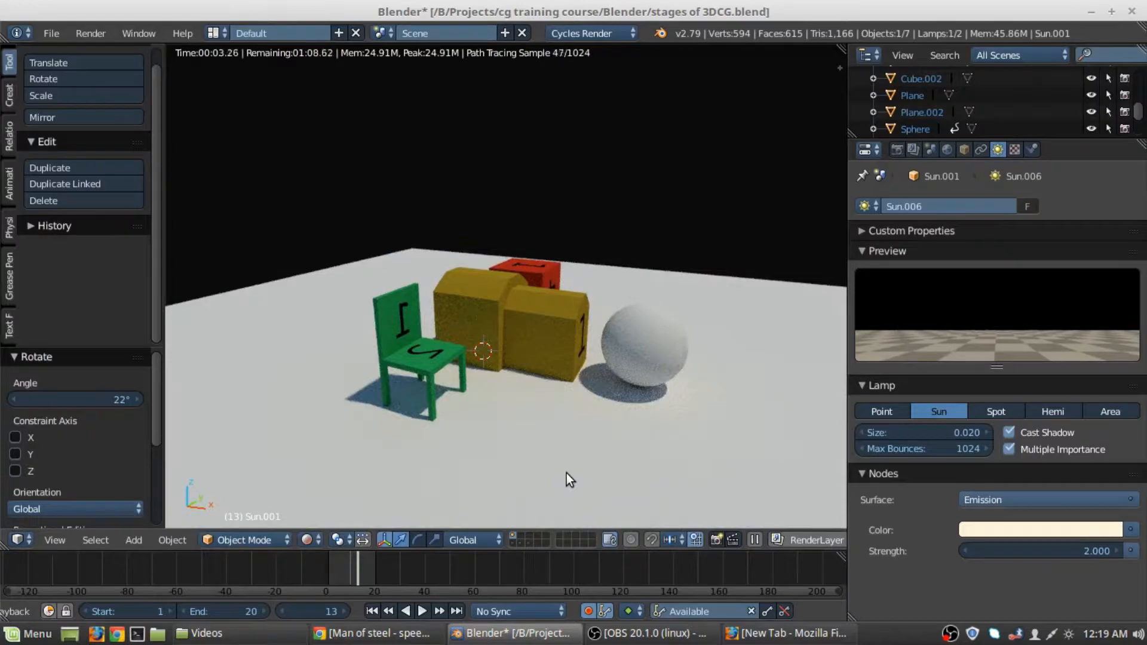
key("shift+z")
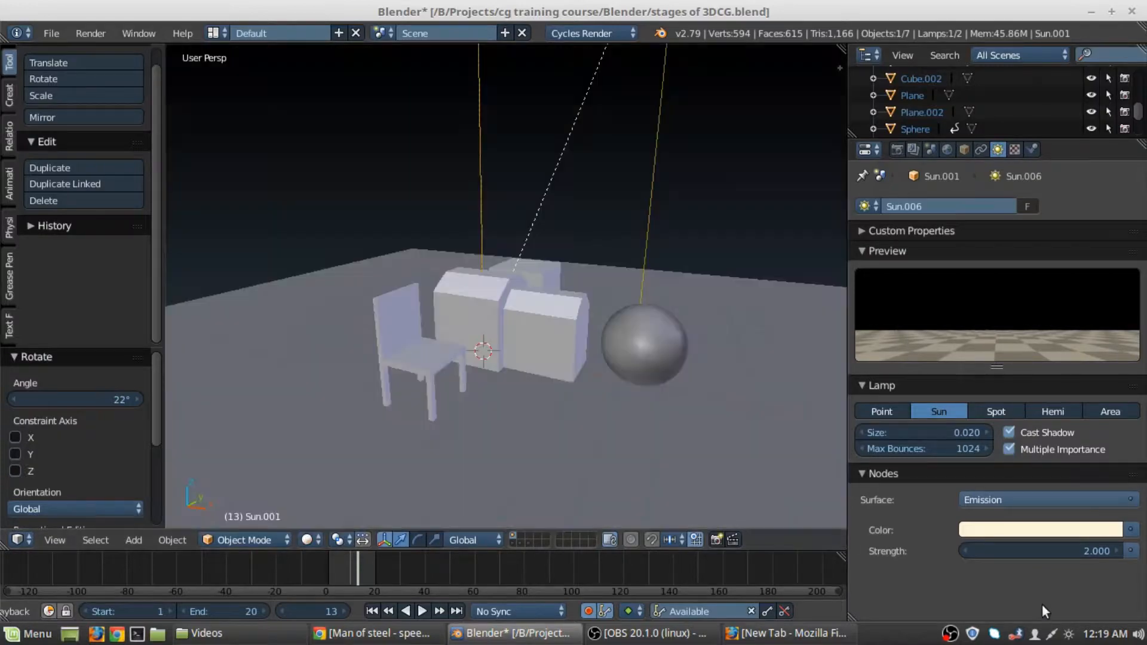
- Set the warm sun lamp's strength to 1.5
left_click(1059, 542)
type("1.5")
key("Return")
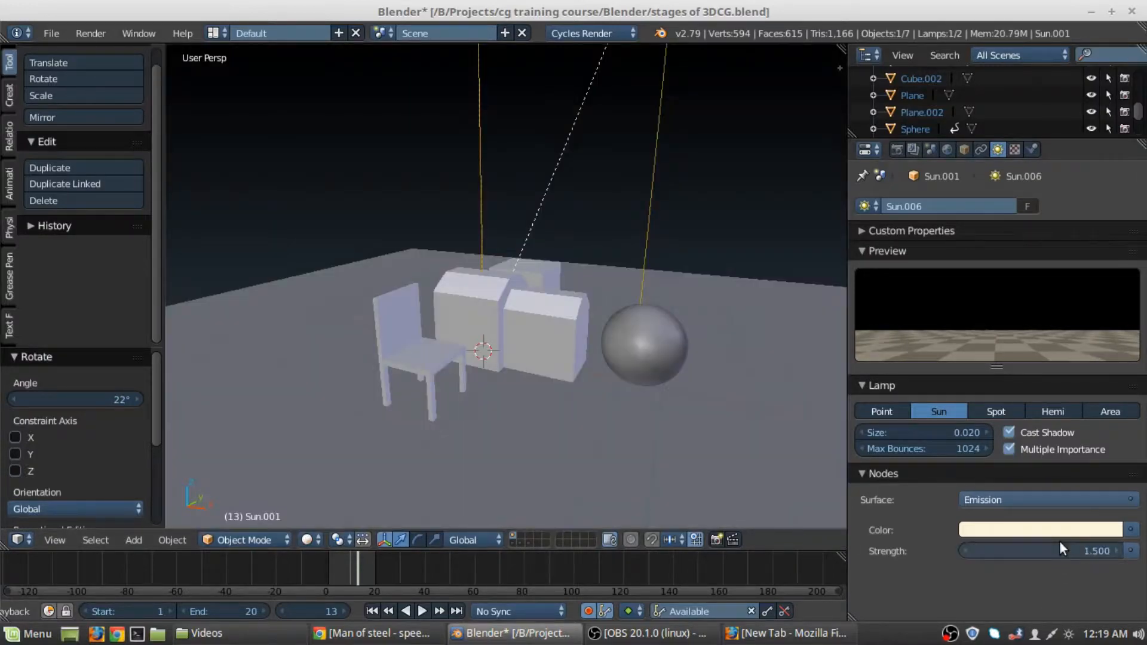
- Try a stronger saturation of about 0.192 on the warm sun lamp's colour, comparing the scene in rendered shading
key("shift+z")
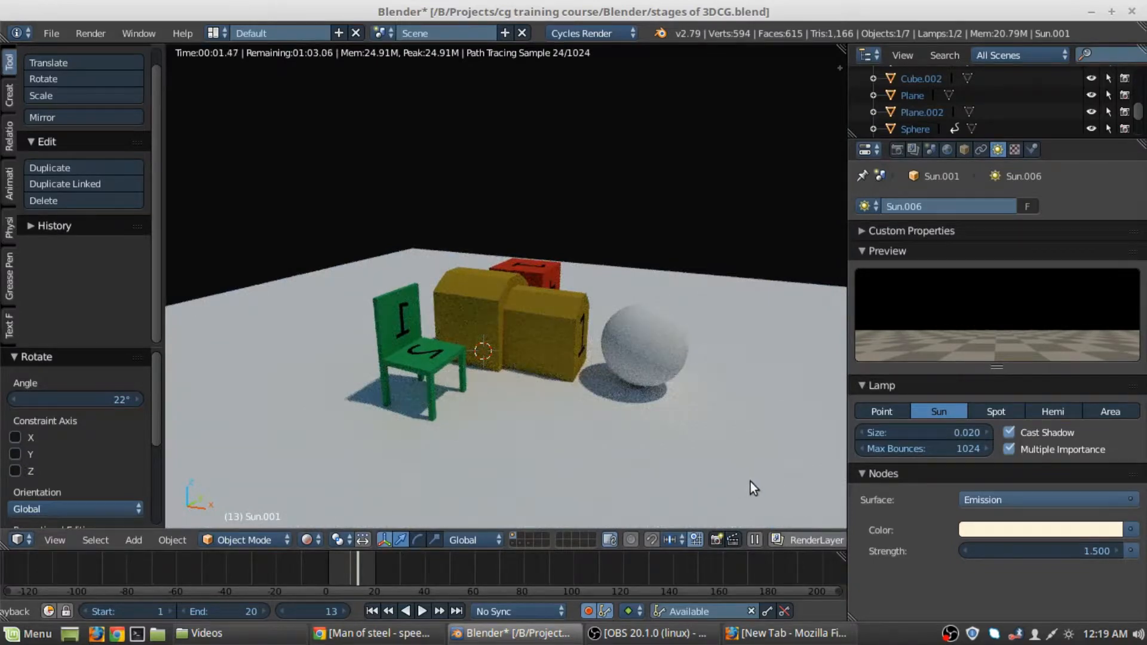
key("shift+z")
left_click(987, 530)
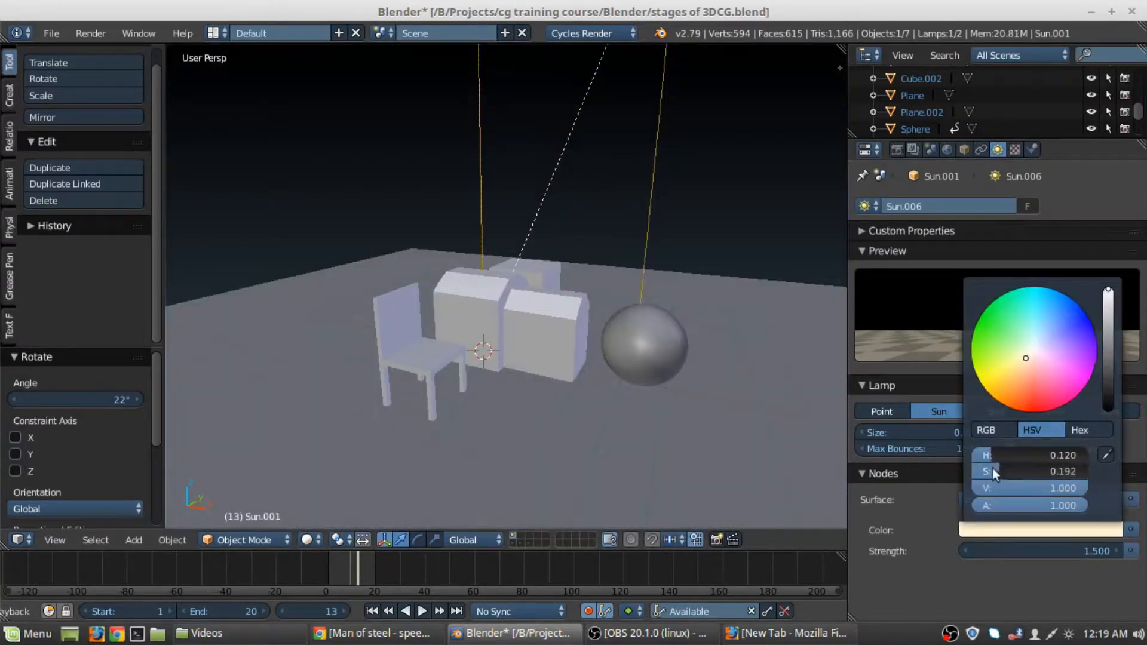
key("shift+z")
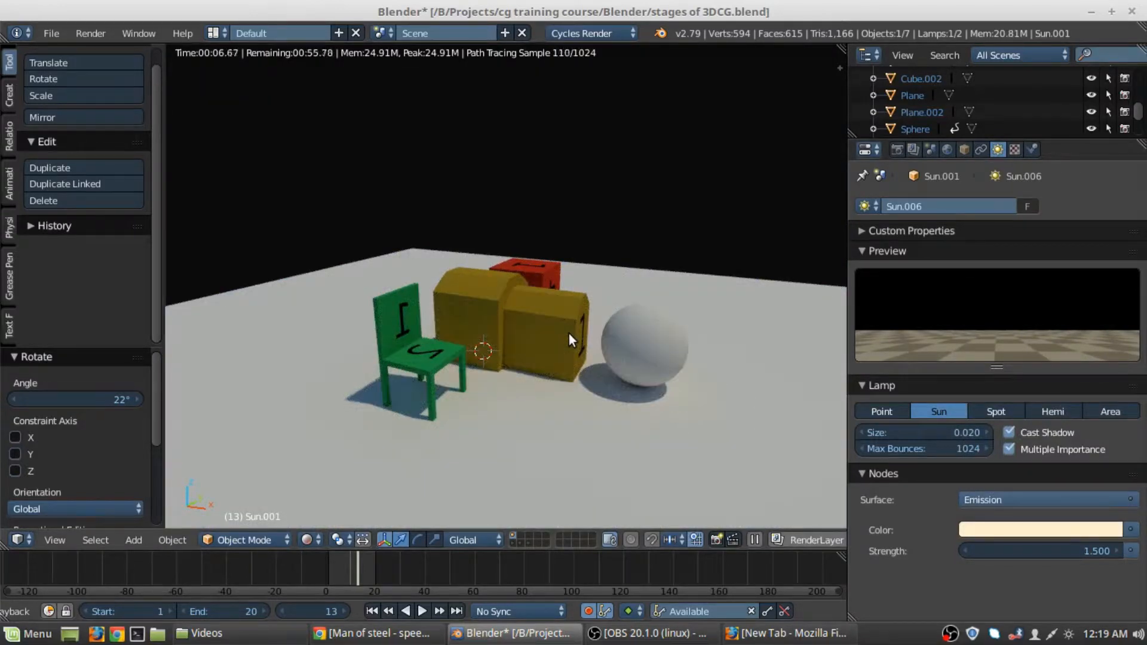
key("shift+z")
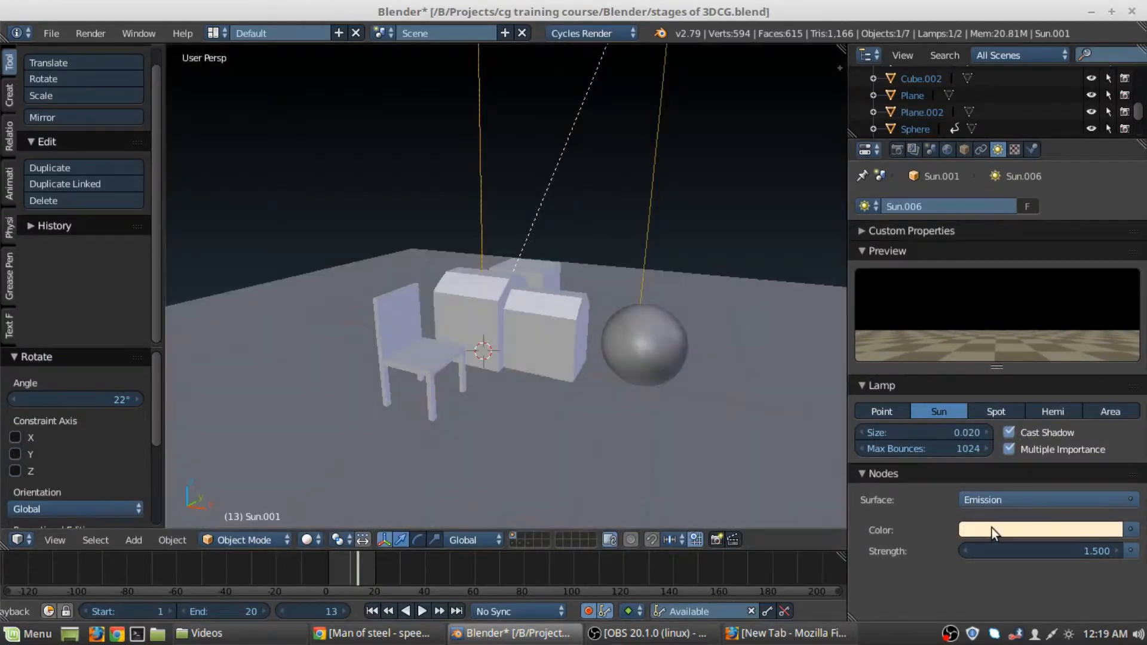
- Try lower saturations on the warm sun lamp's colour, ending at about 0.1, and check each in rendered shading
left_click(999, 530)
left_click_drag(1005, 476, 992, 476)
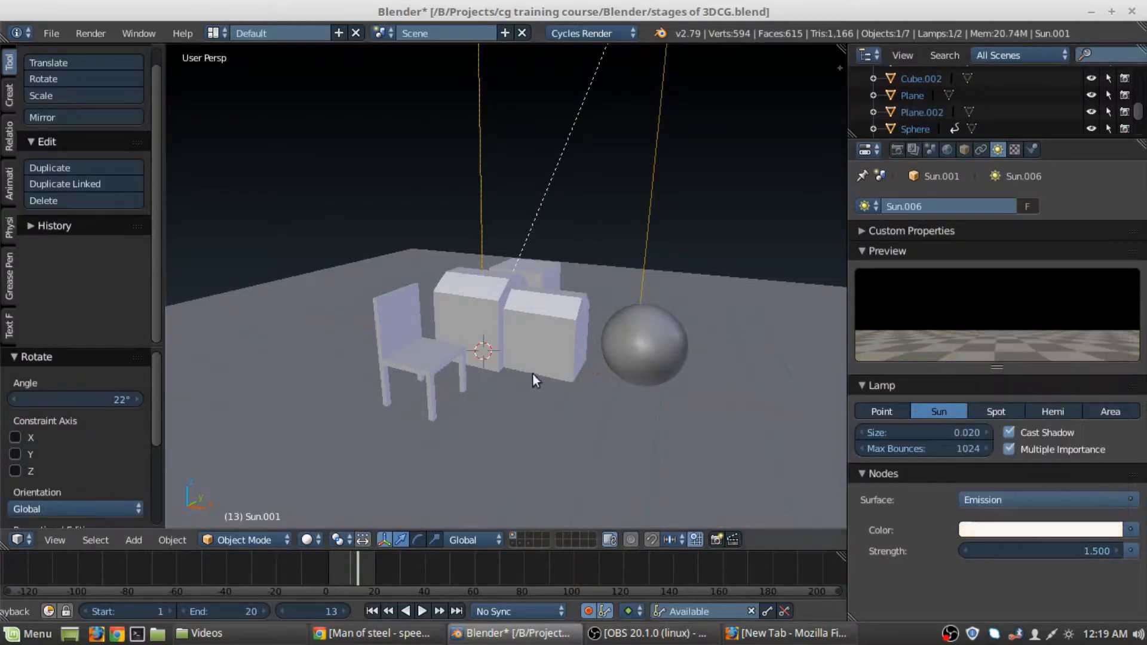
key("shift+z")
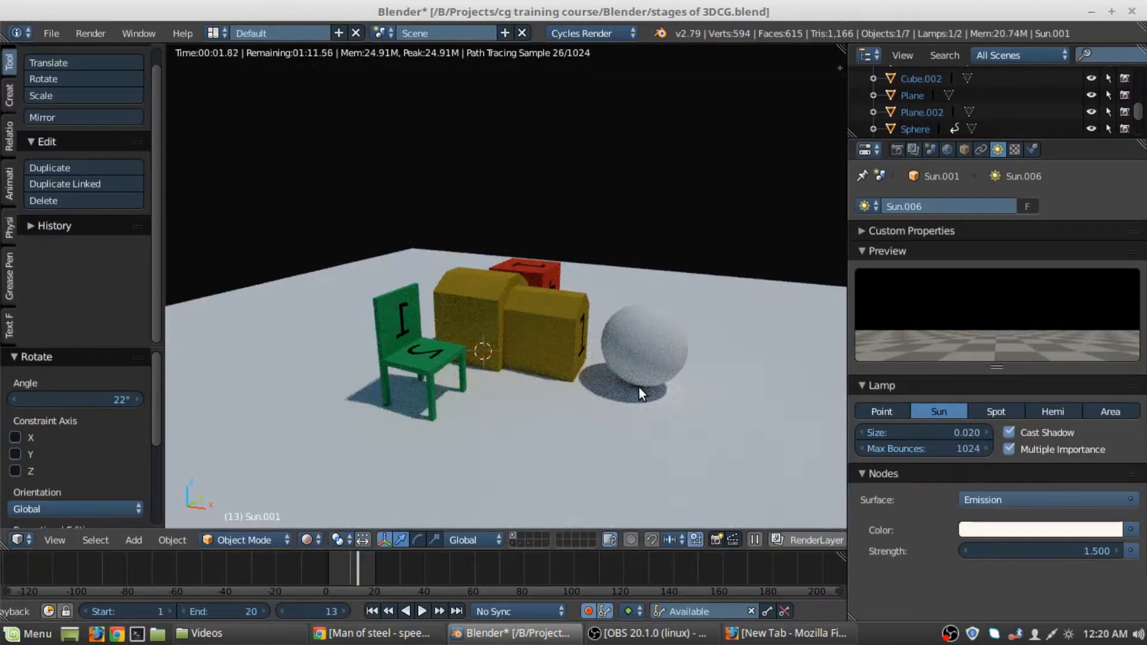
key("shift+z")
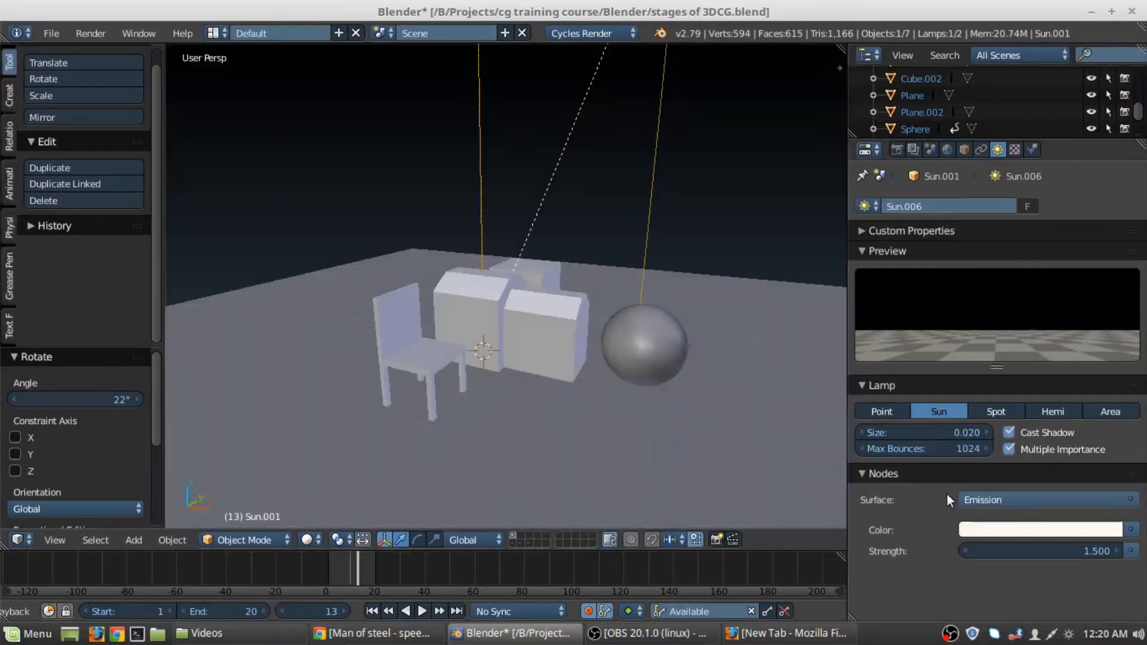
left_click(1011, 530)
left_click_drag(990, 470, 997, 470)
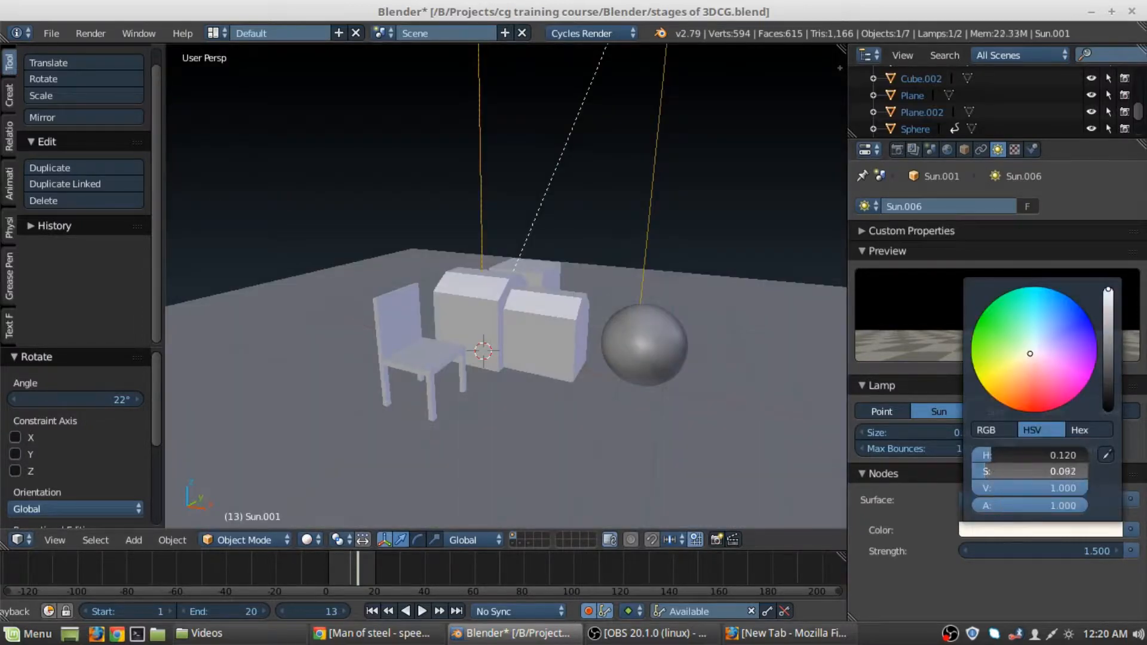
key("shift+z")
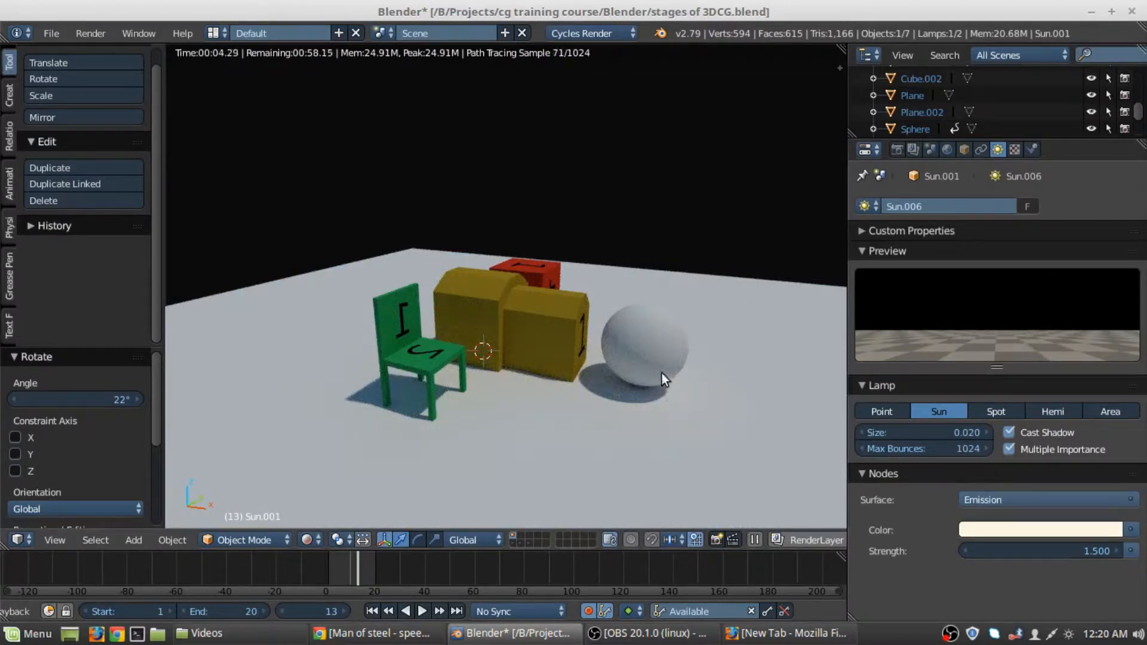
key("shift+z")
- Raise the warm sun lamp's colour saturation to 1.000 to judge its tint, and set the hue to 0.130
left_click(990, 499)
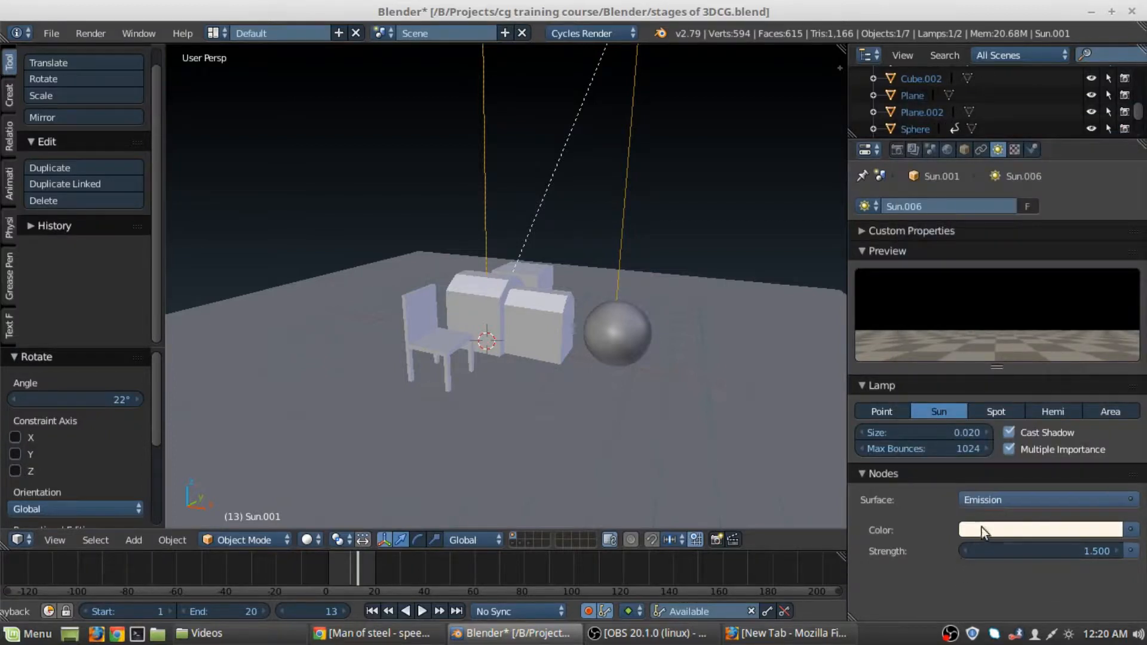
left_click(985, 528)
left_click(970, 534)
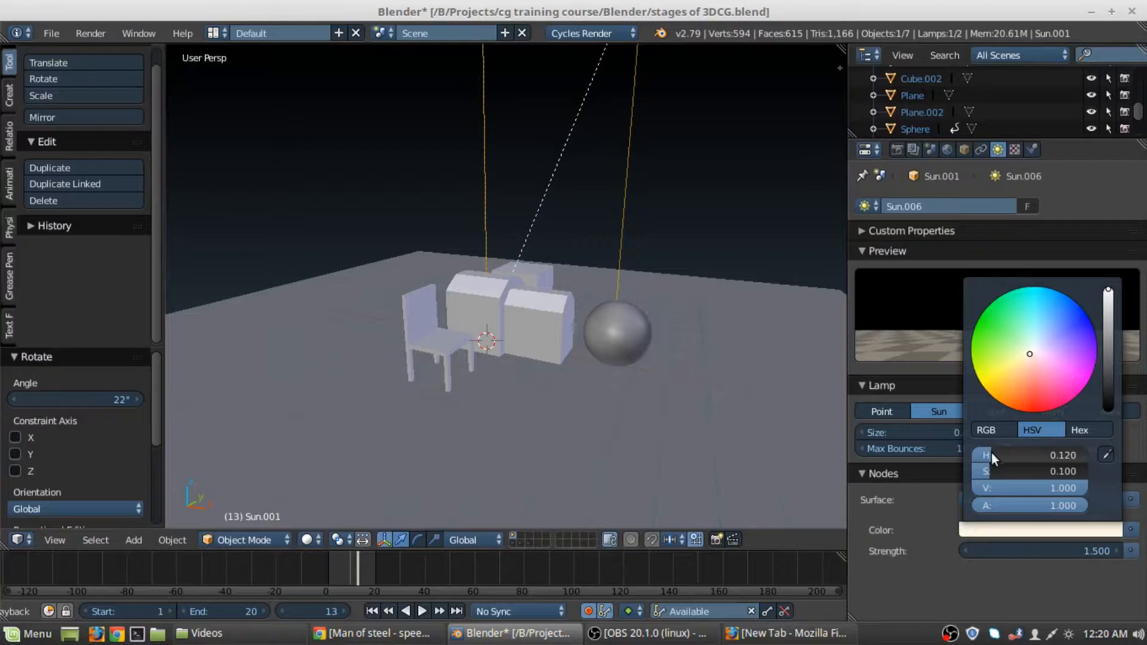
left_click_drag(989, 470, 1093, 470)
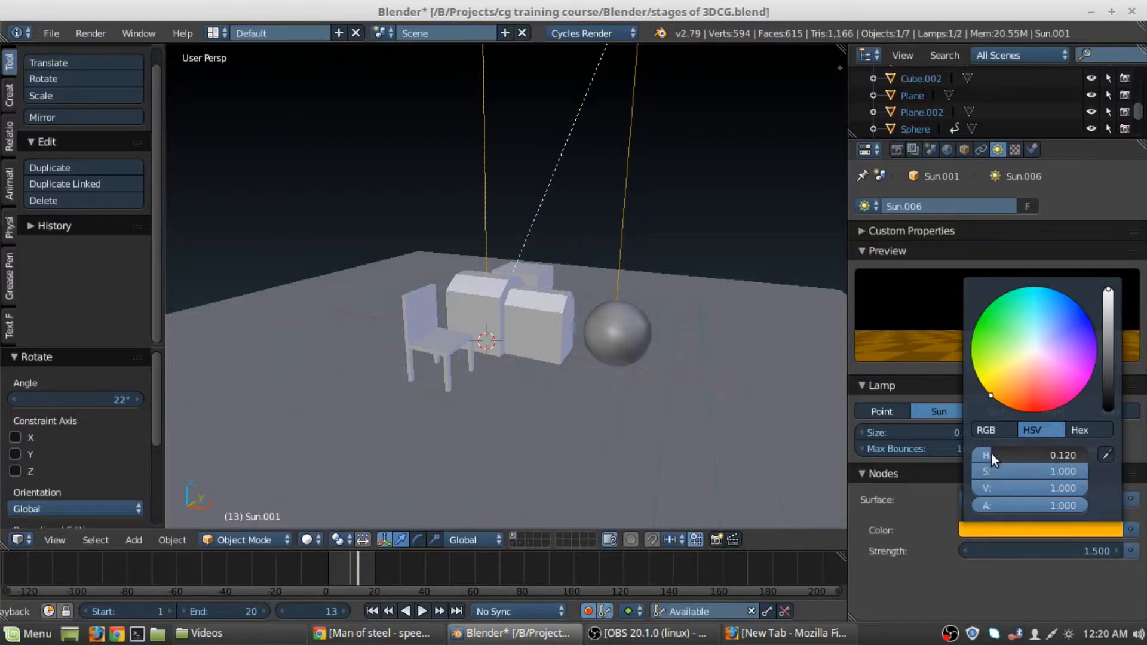
left_click_drag(992, 453, 995, 453)
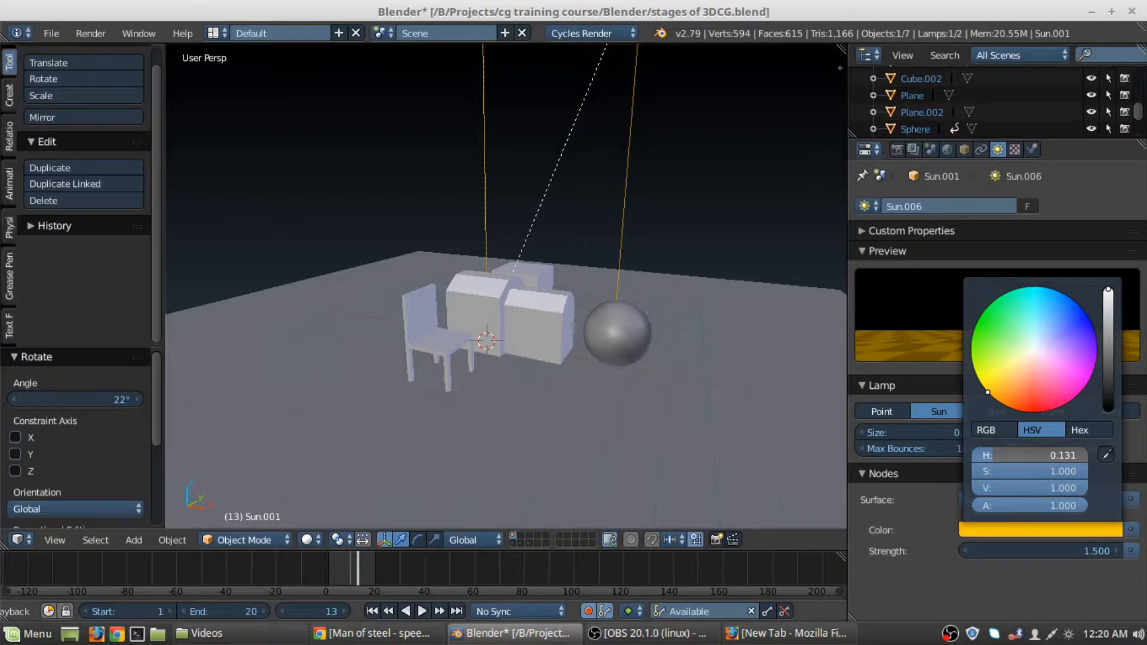
left_click_drag(987, 394, 989, 393)
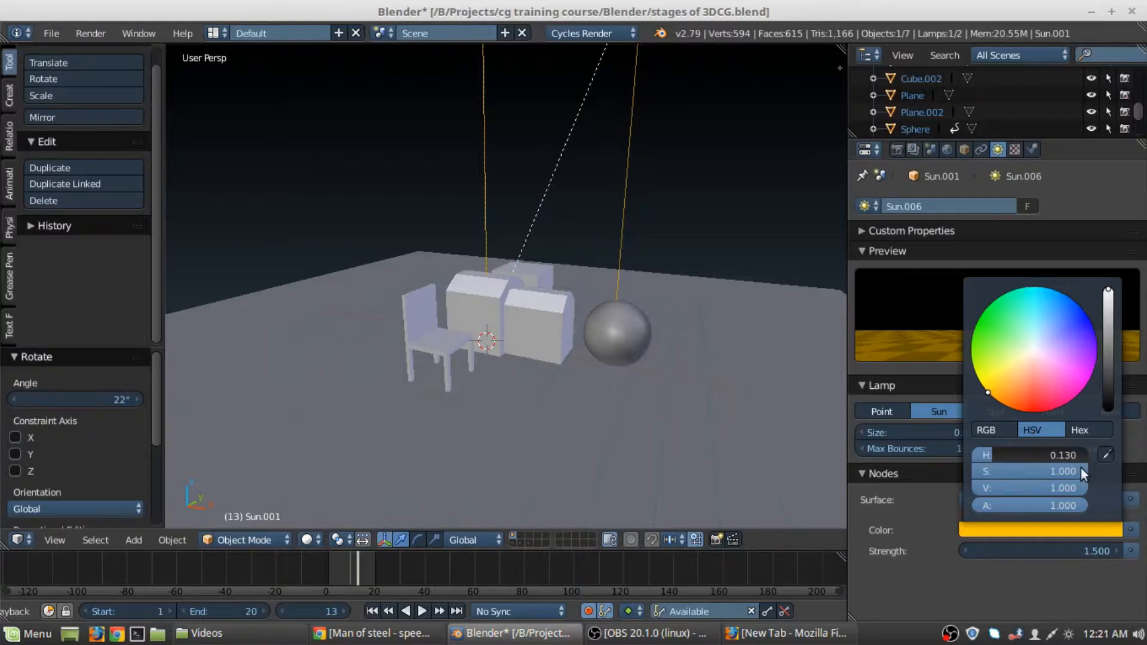
- Reduce the warm sun lamp's colour saturation to a pale tint slightly above 0.100 and preview it in rendered shading
left_click_drag(1081, 470, 980, 470)
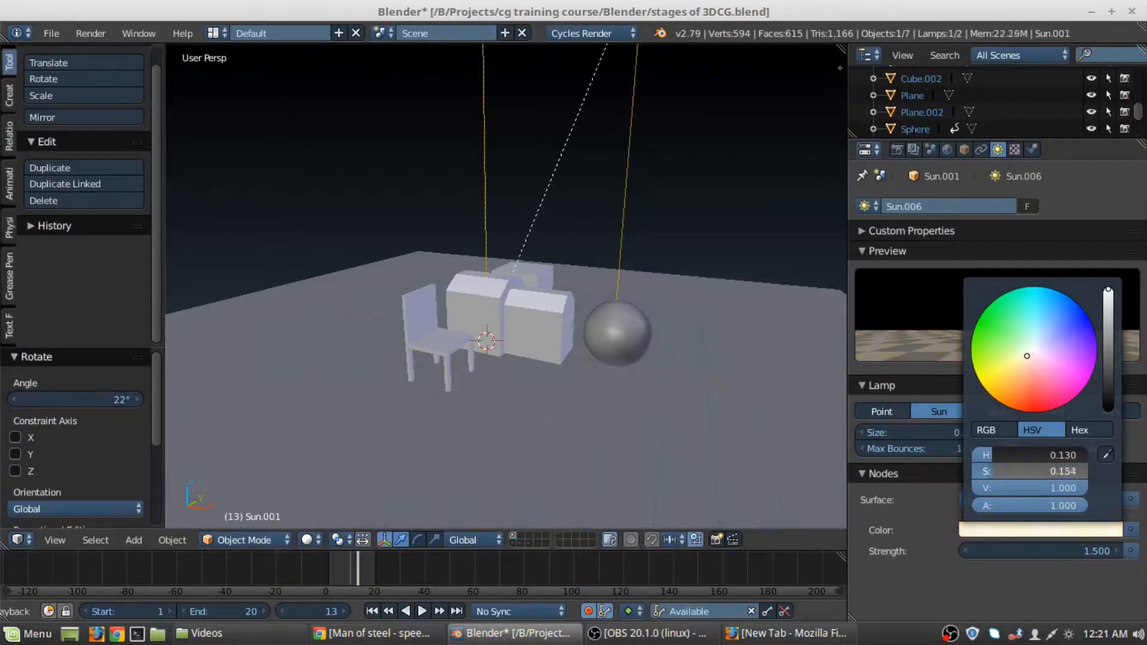
left_click(1003, 530)
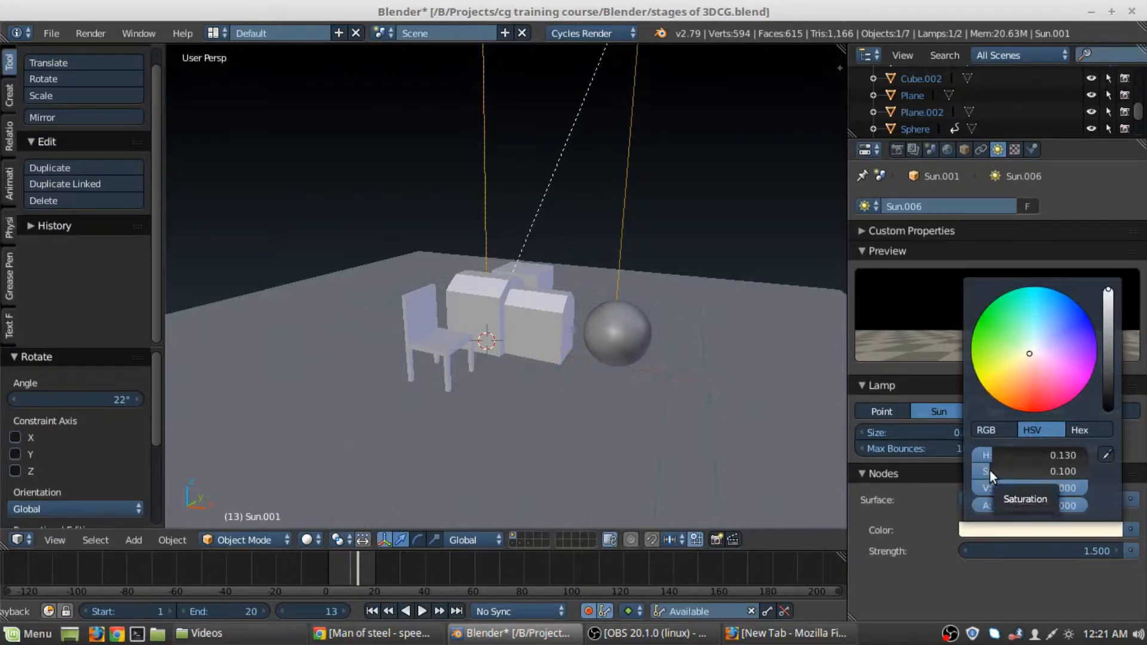
left_click_drag(991, 470, 998, 471)
key("shift+z")
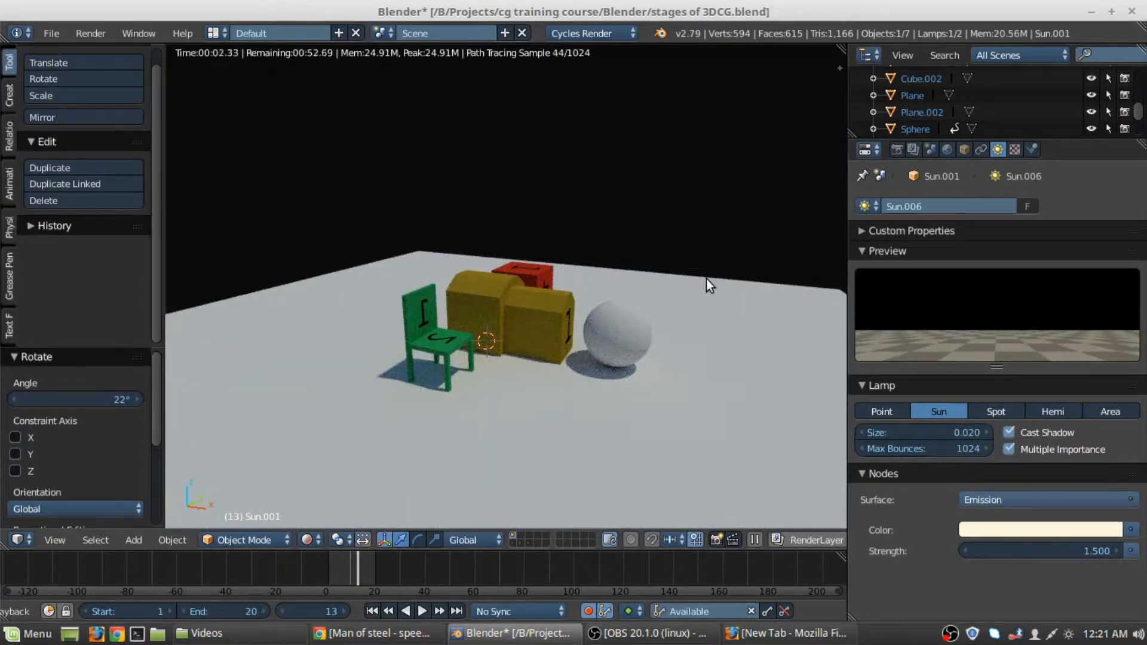
key("shift+z")
- Try a strength of 1.5 on the blue ambient sun lamp, return it to 1, and compare in rendered shading
scroll(688, 275, "down", 3)
right_click(493, 137)
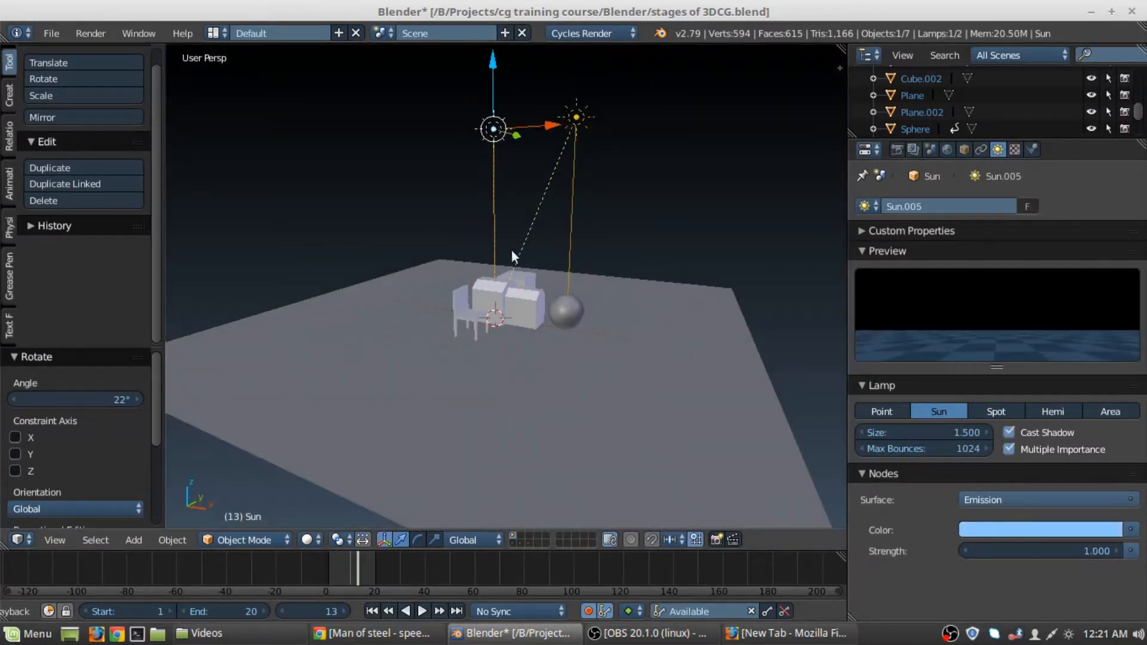
scroll(513, 252, "up", 2)
left_click(1067, 551)
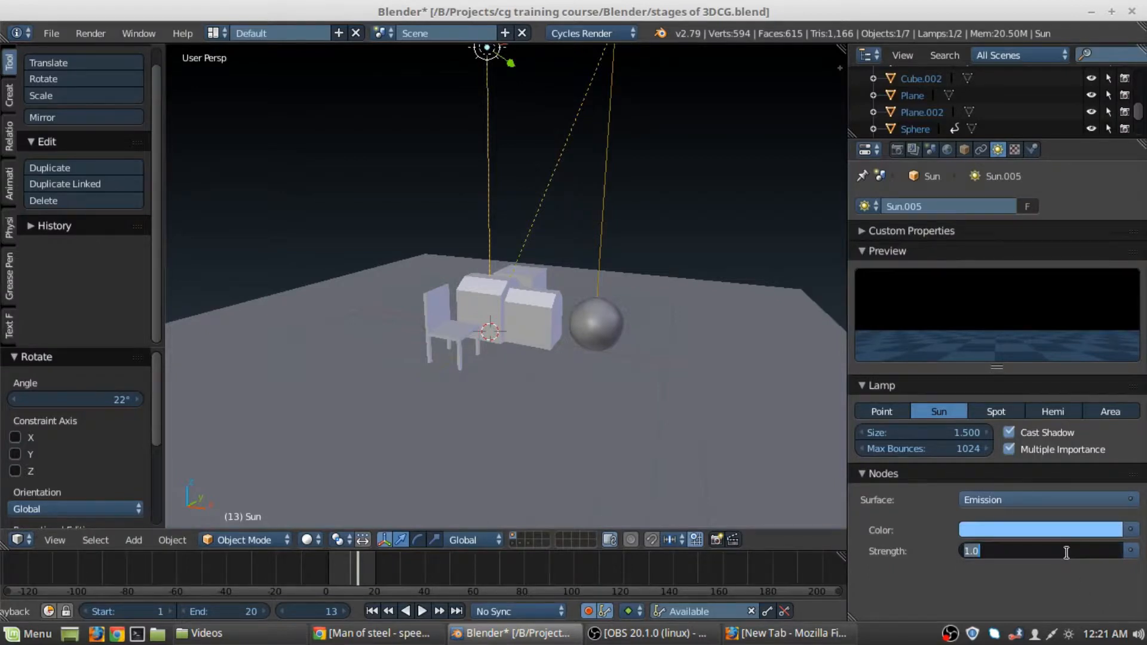
type("1.5")
key("Return")
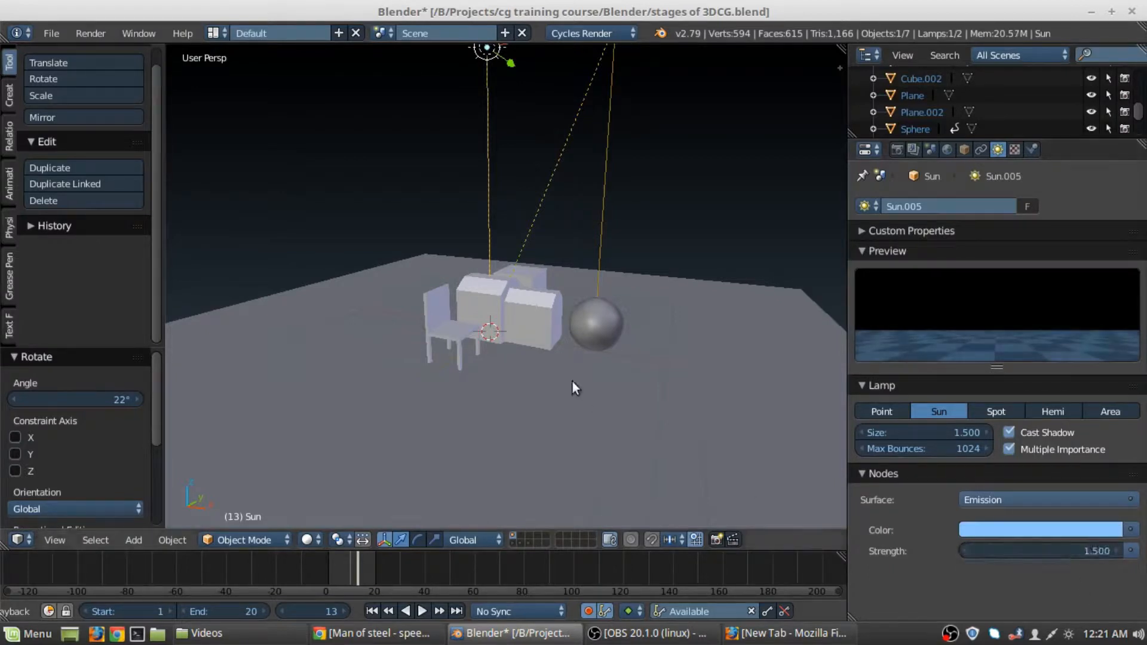
key("shift+z")
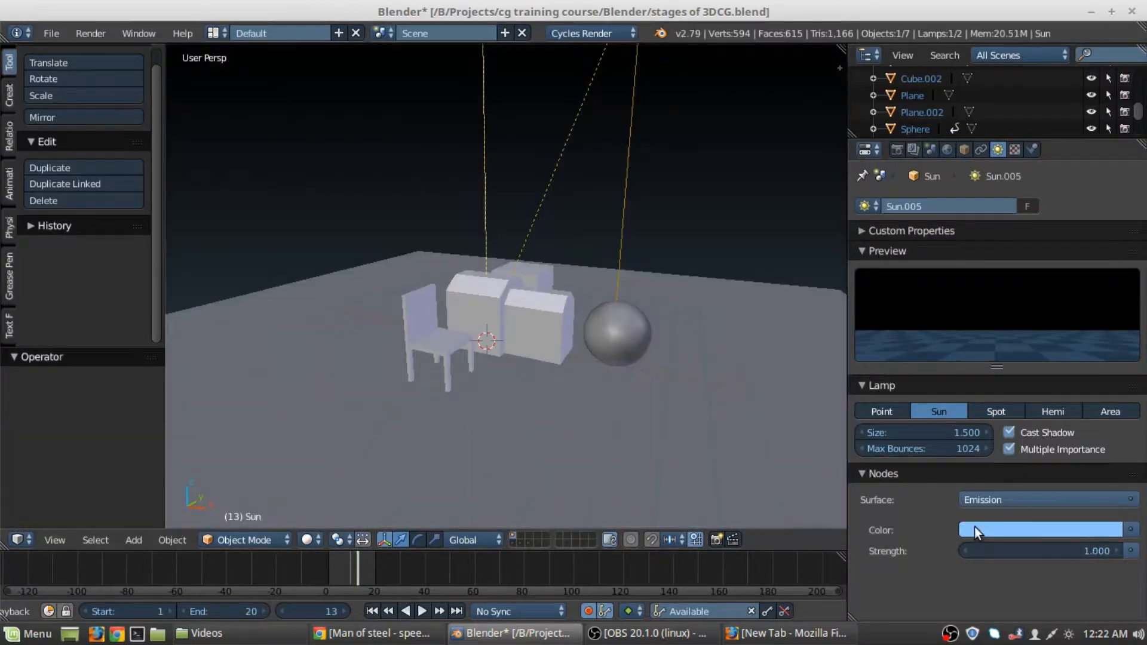
key("shift+z")
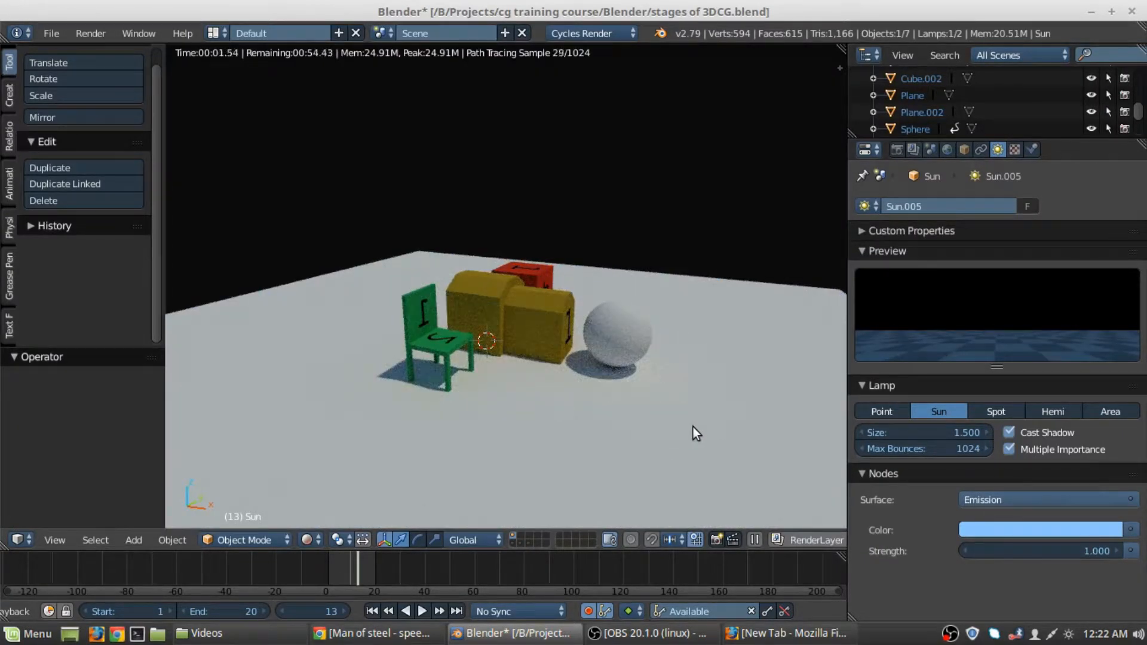
key("shift+z")
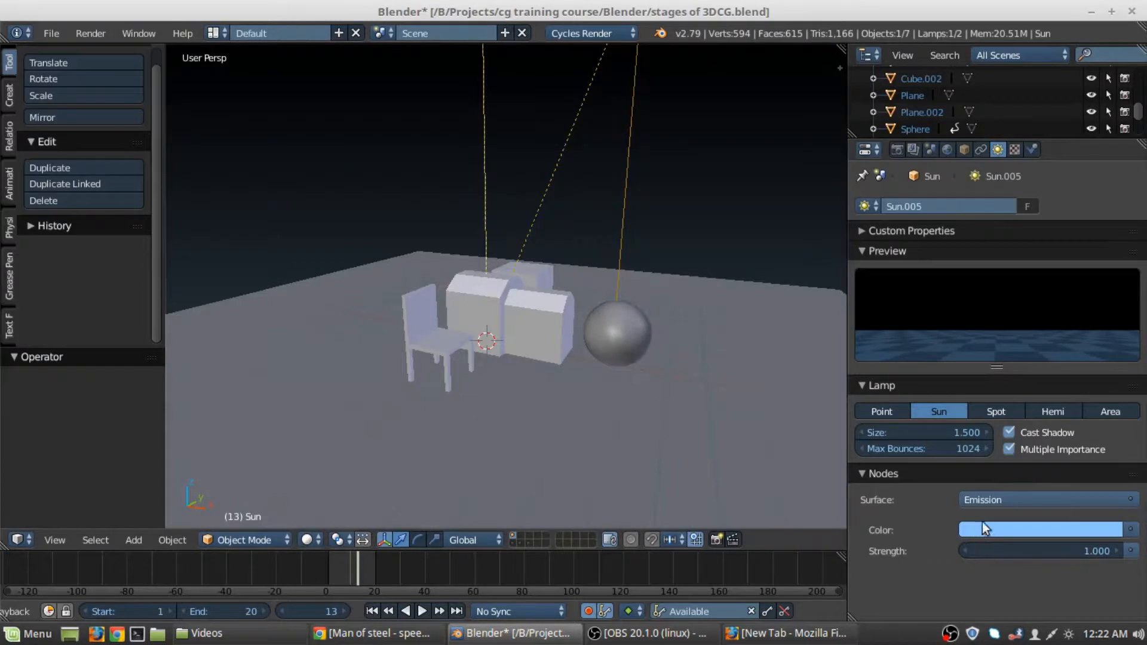
- Set the blue ambient sun lamp's colour saturation to about 0.531, shift its hue slightly towards cyan, and preview the scene in rendered shading
left_click(984, 530)
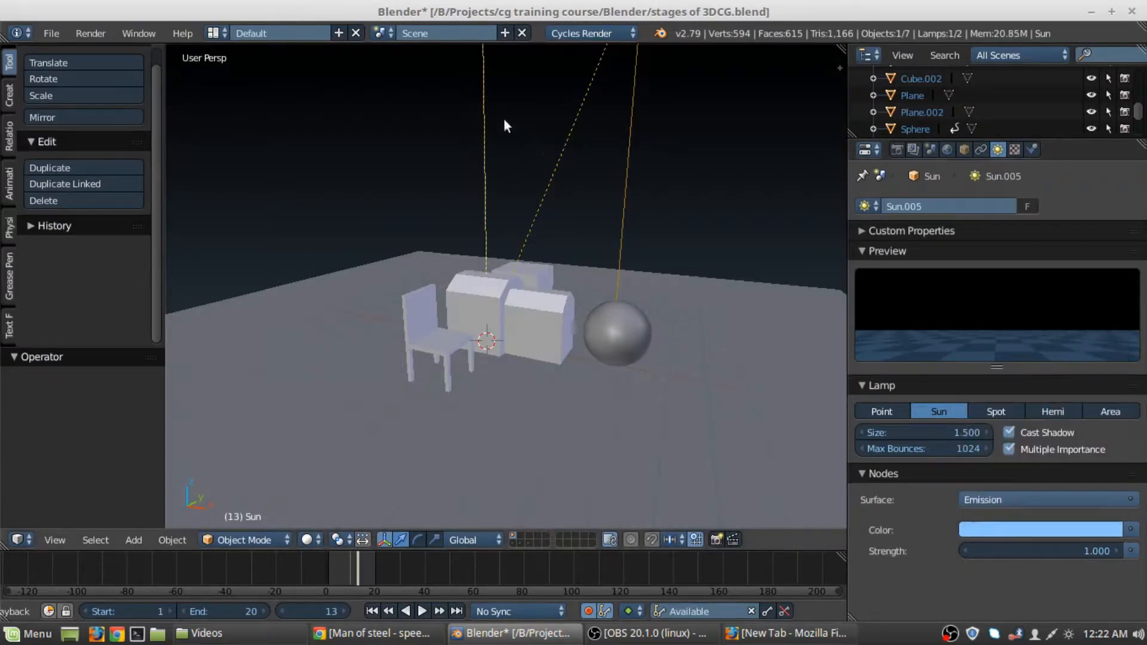
left_click(1014, 530)
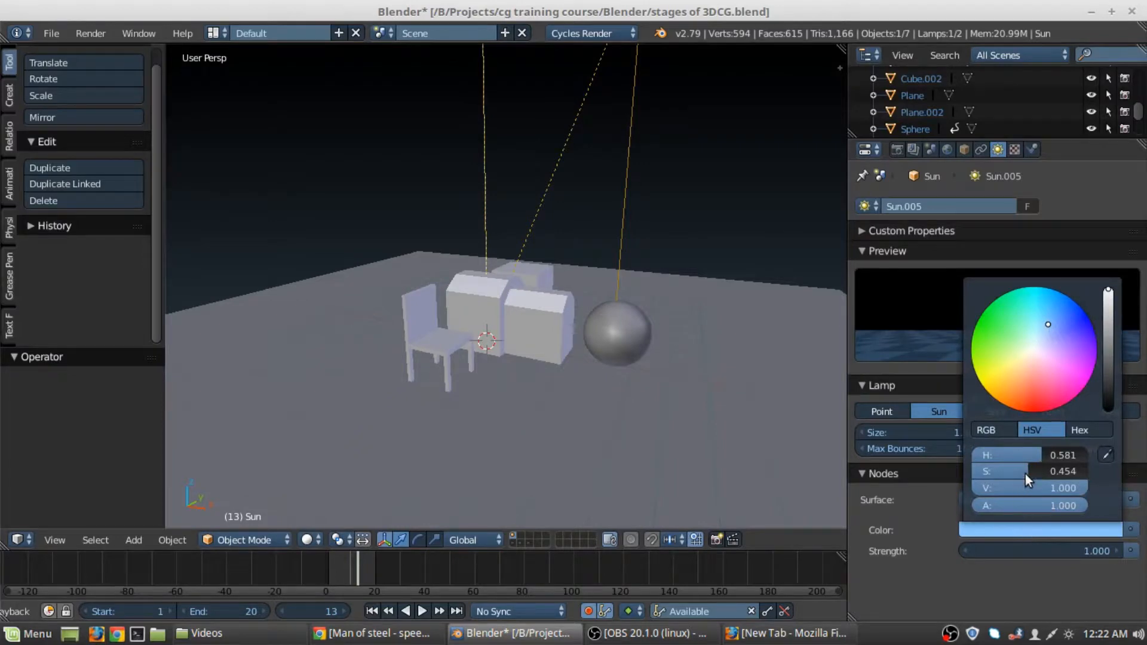
left_click_drag(1025, 474, 1033, 475)
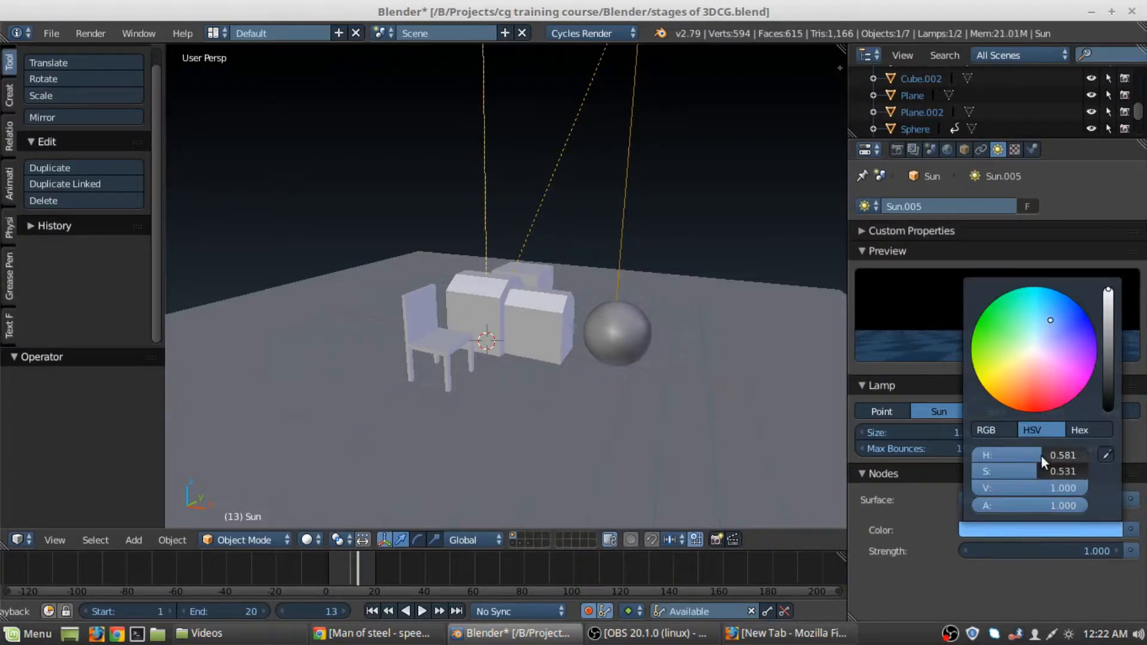
left_click_drag(1042, 455, 1035, 455)
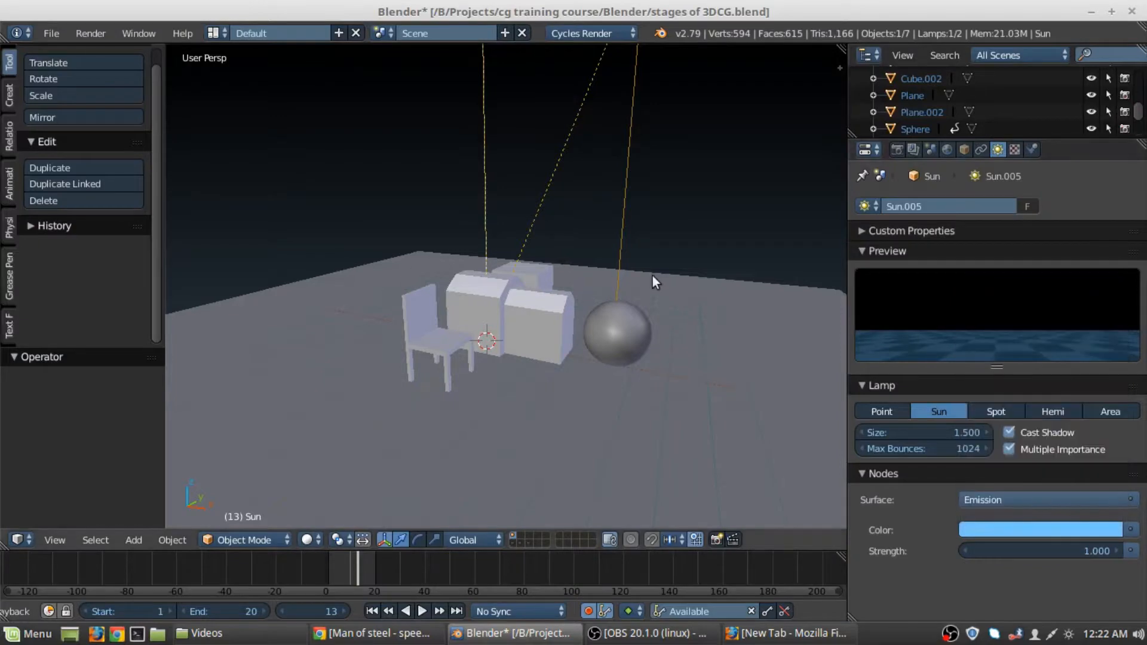
key("shift+z")
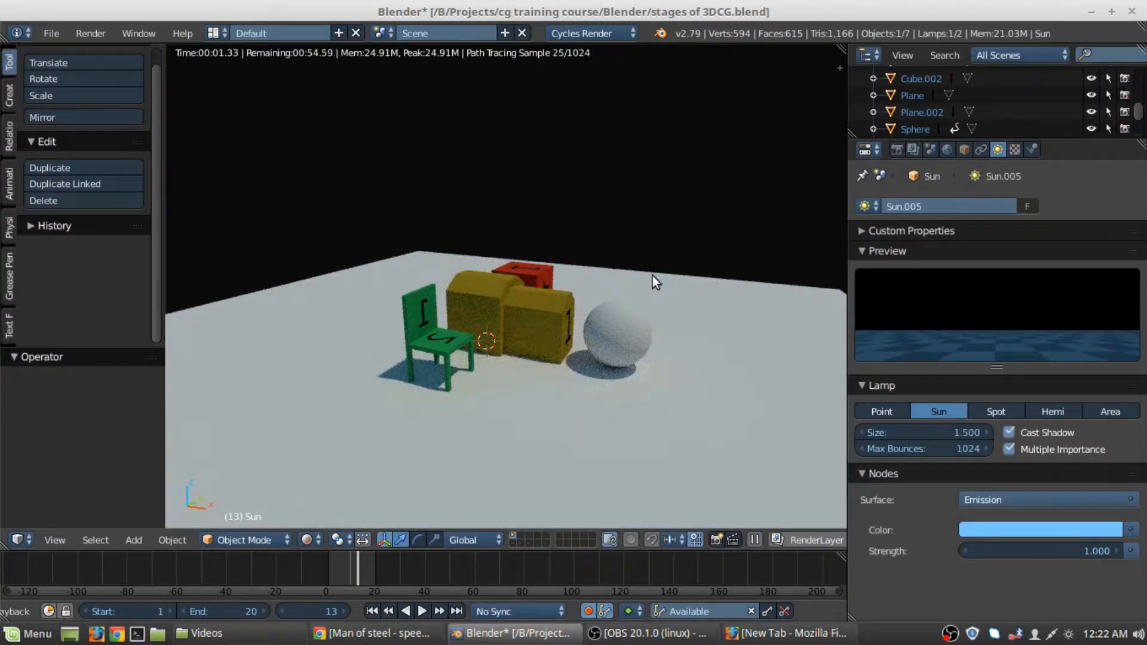
key("shift+z")
- Set the blue ambient sun lamp's strength to 1.5 and preview the lighting in rendered shading
left_click(1021, 546)
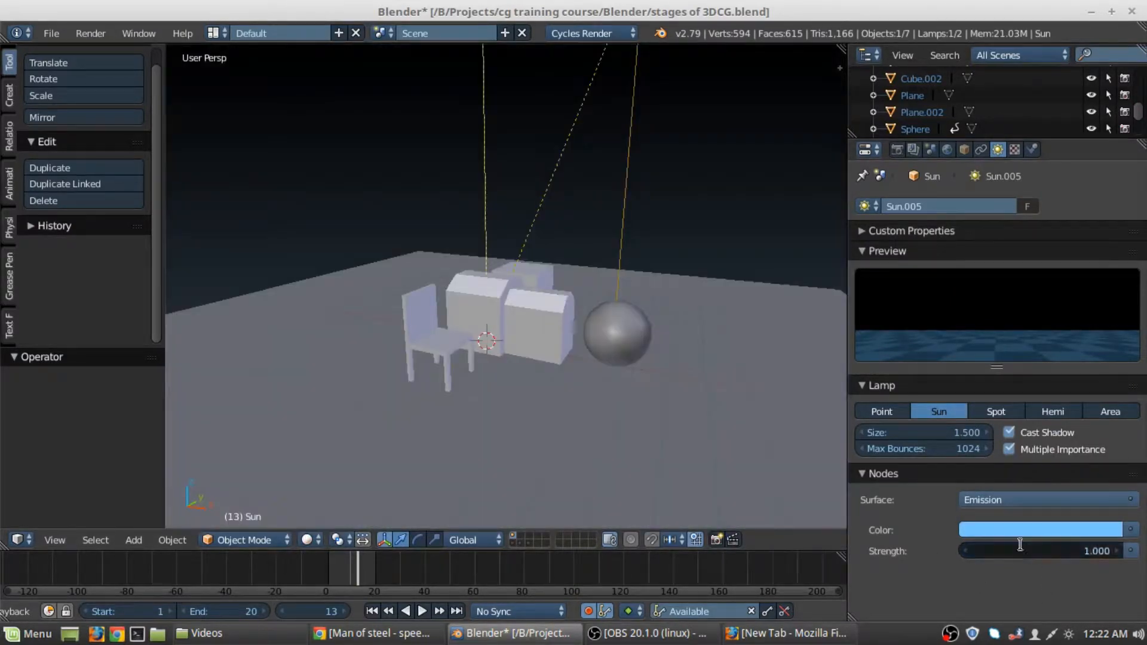
type("1.5")
key("Return")
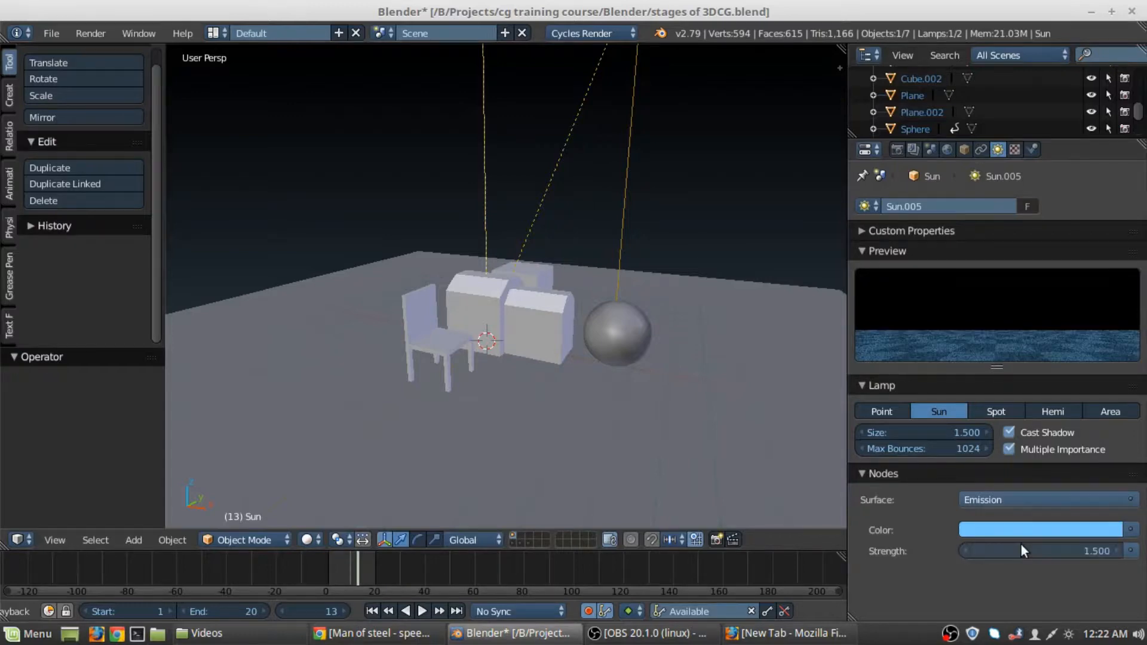
key("shift+z")
key("shift+z")
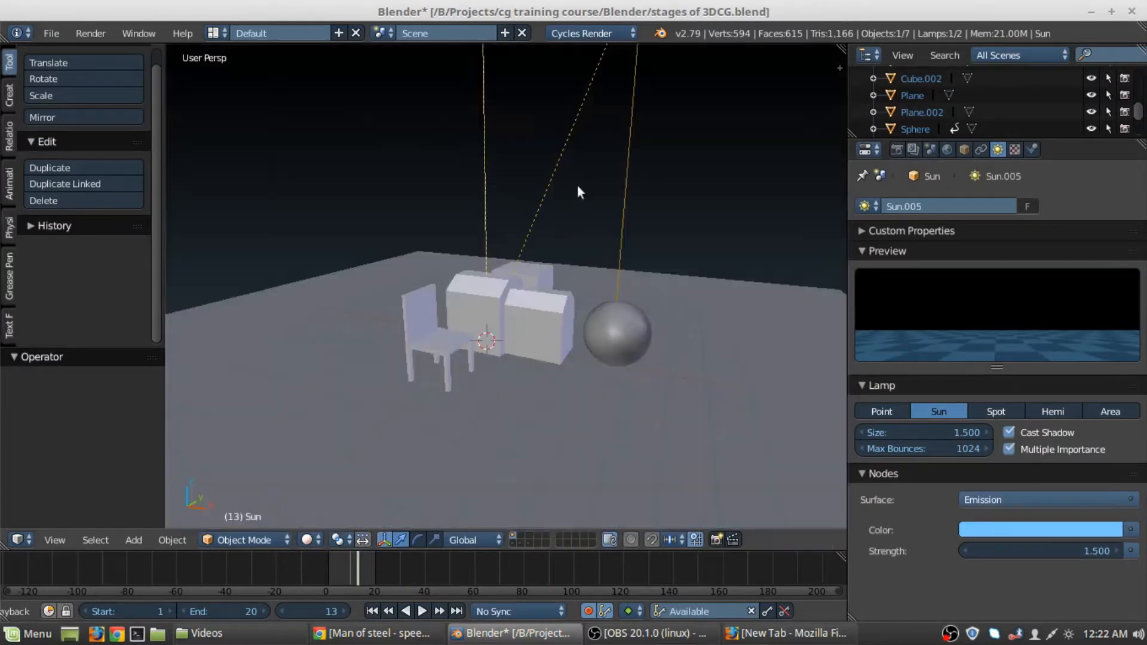
- Set the warm sun lamp's strength to 3 and inspect the objects in rendered shading from a different angle
right_click(577, 122)
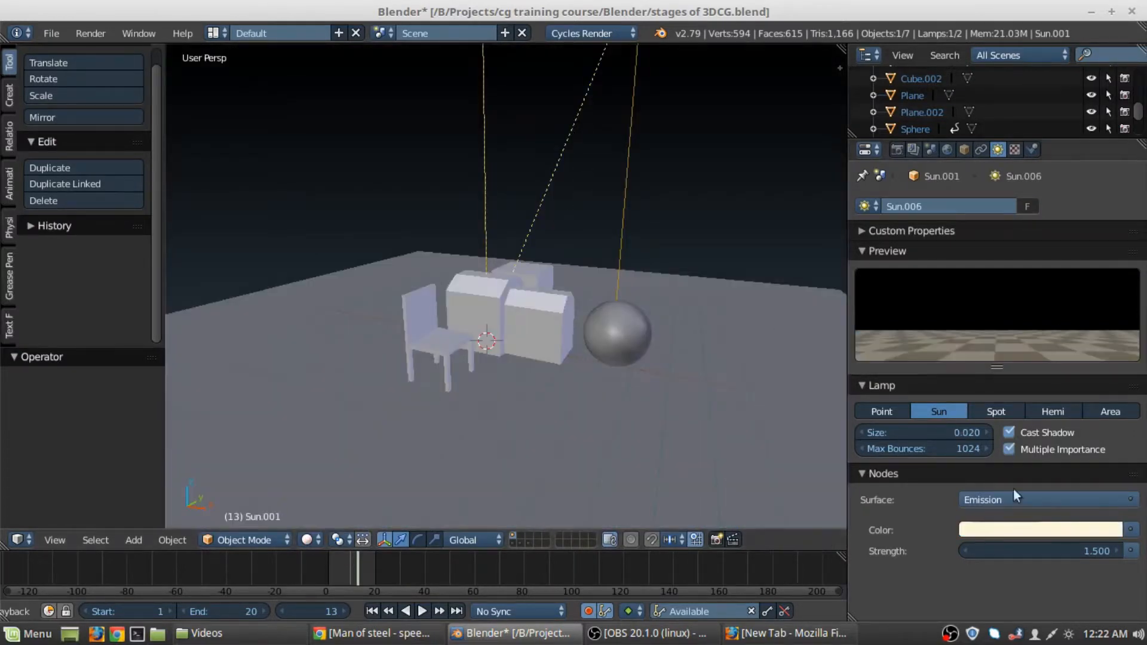
left_click(1056, 552)
type("3")
key("Return")
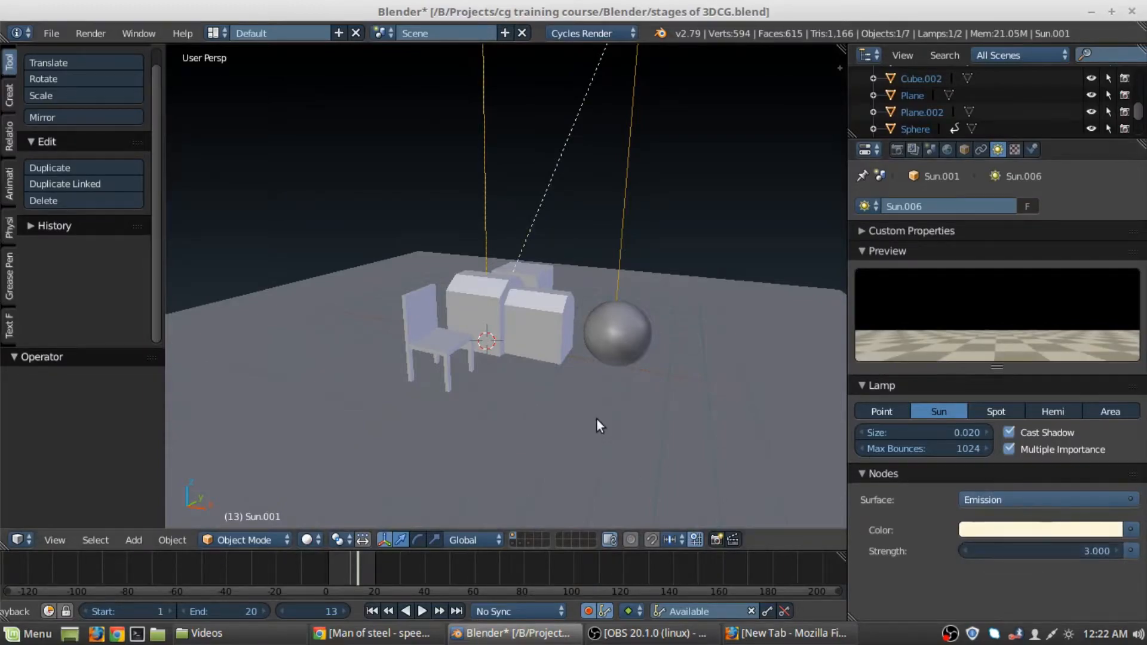
key("shift+z")
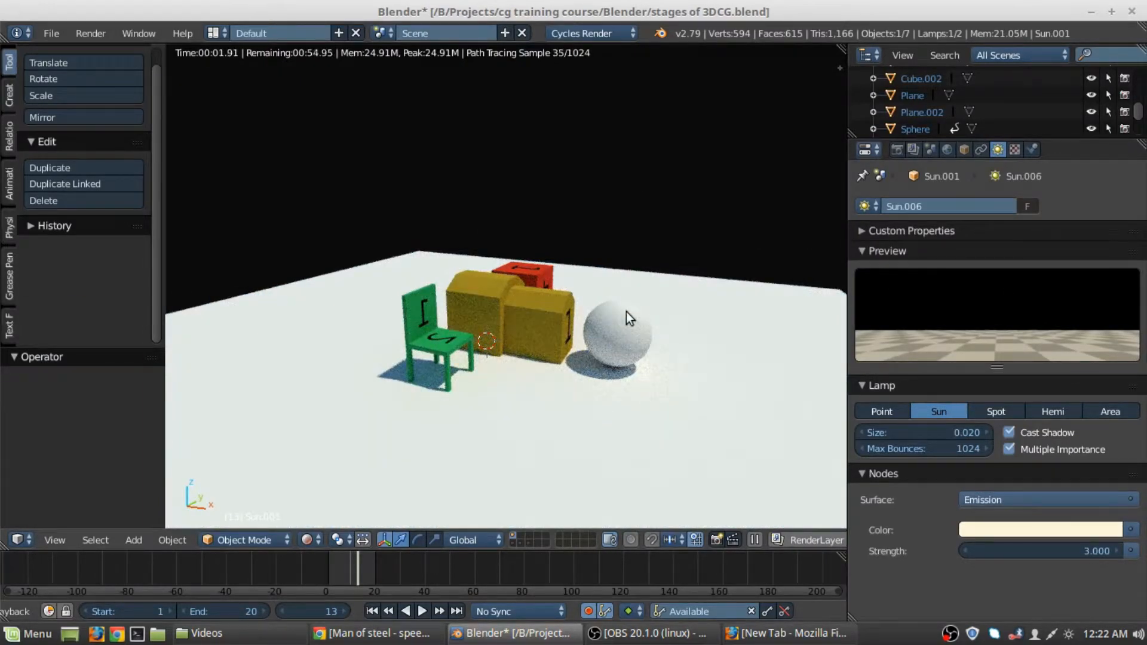
middle_click_drag(627, 312, 598, 374)
middle_click_drag(472, 400, 443, 359)
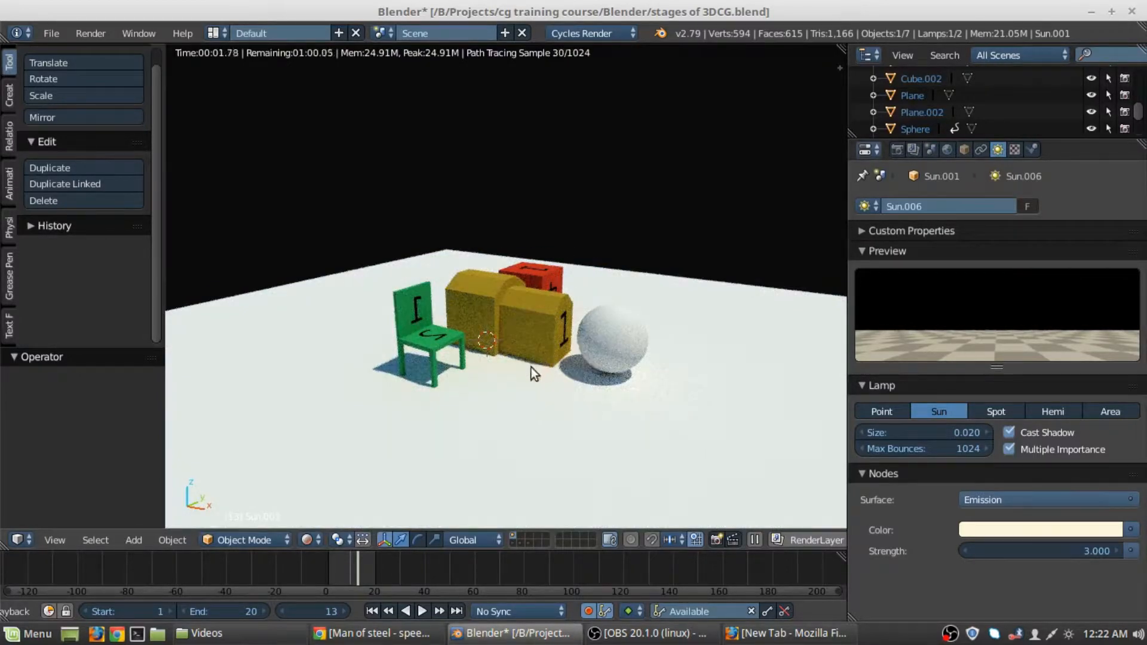
- Try a strength of 2 on the blue ambient sun lamp and preview the scene in rendered shading
key("shift+z")
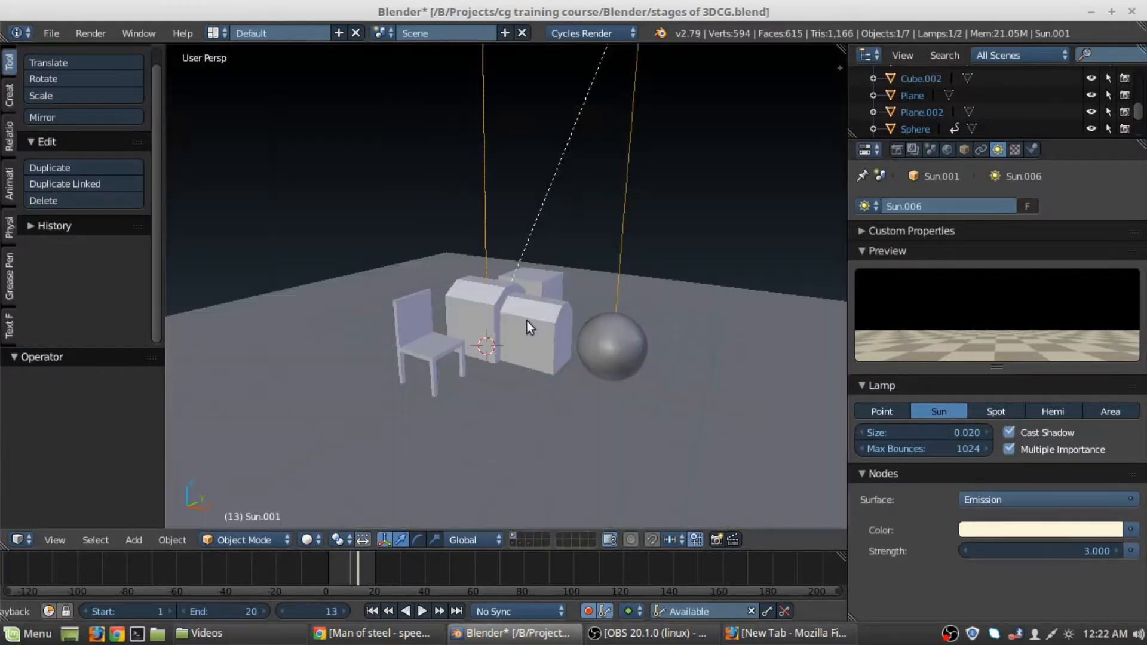
right_click(484, 130)
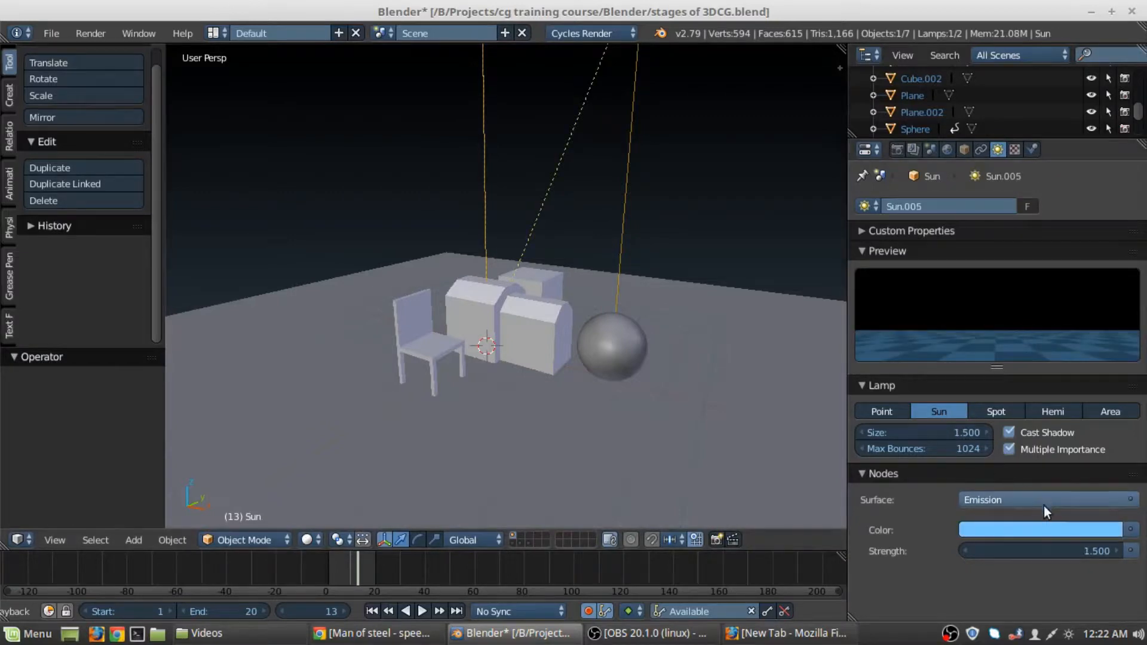
left_click(1032, 551)
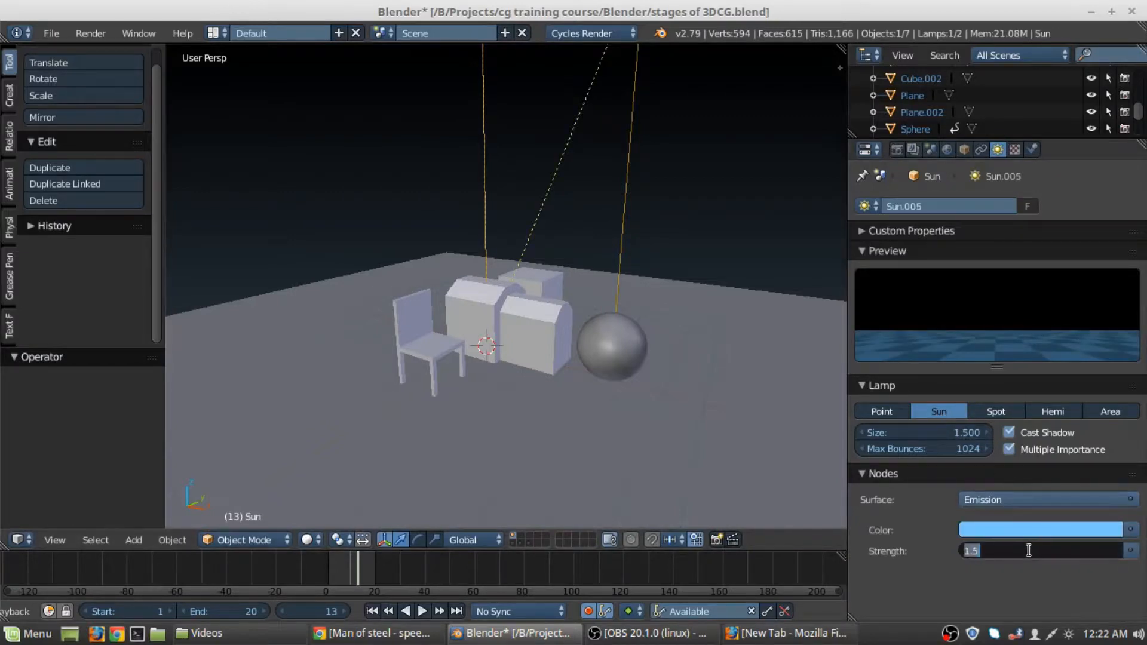
type("2")
key("Return")
key("shift+z")
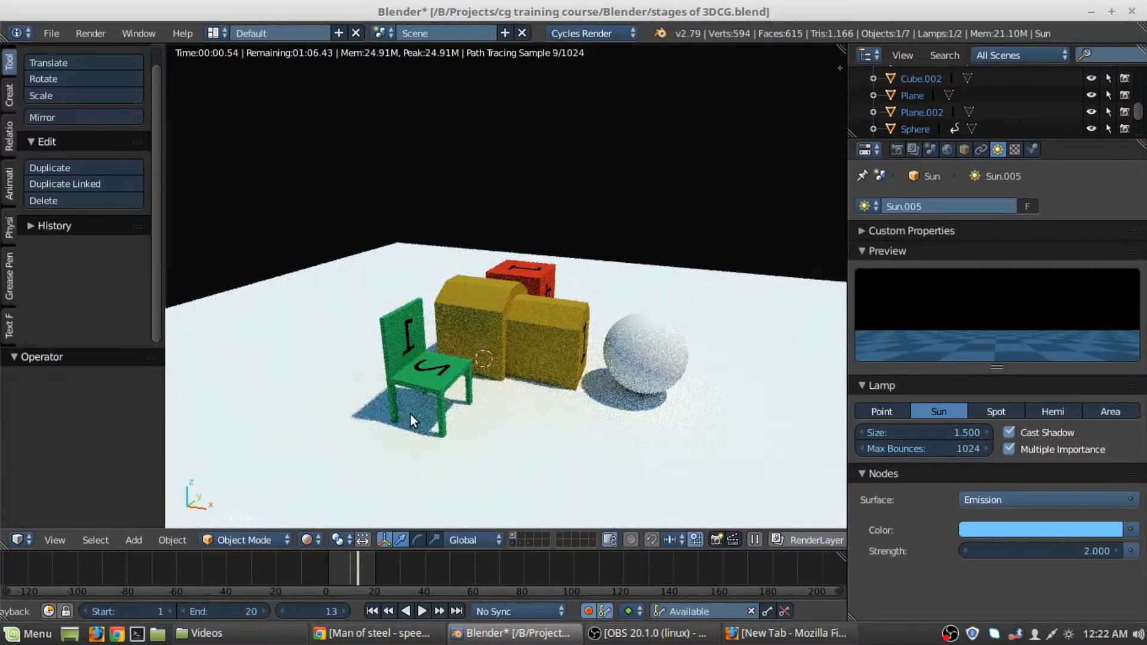
scroll(404, 441, "down", 1)
key("shift+z")
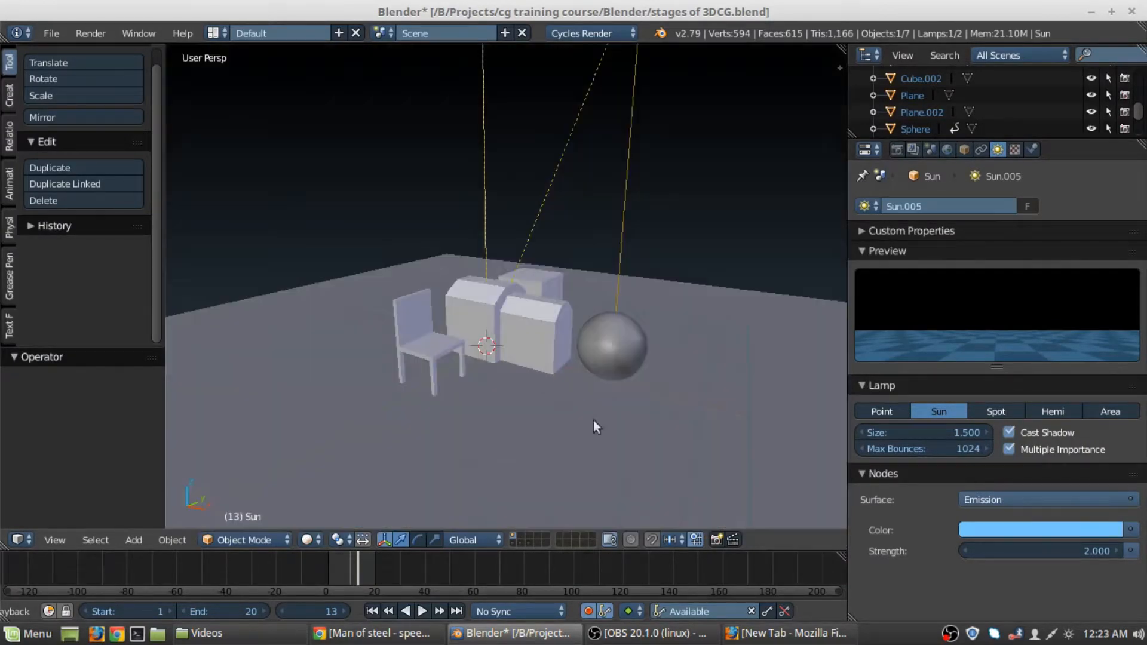
- Set the blue ambient sun lamp's strength to 1.5, select the warm sun lamp, and preview the lighting in rendered shading
left_click(1071, 548)
type("1.5")
key("Return")
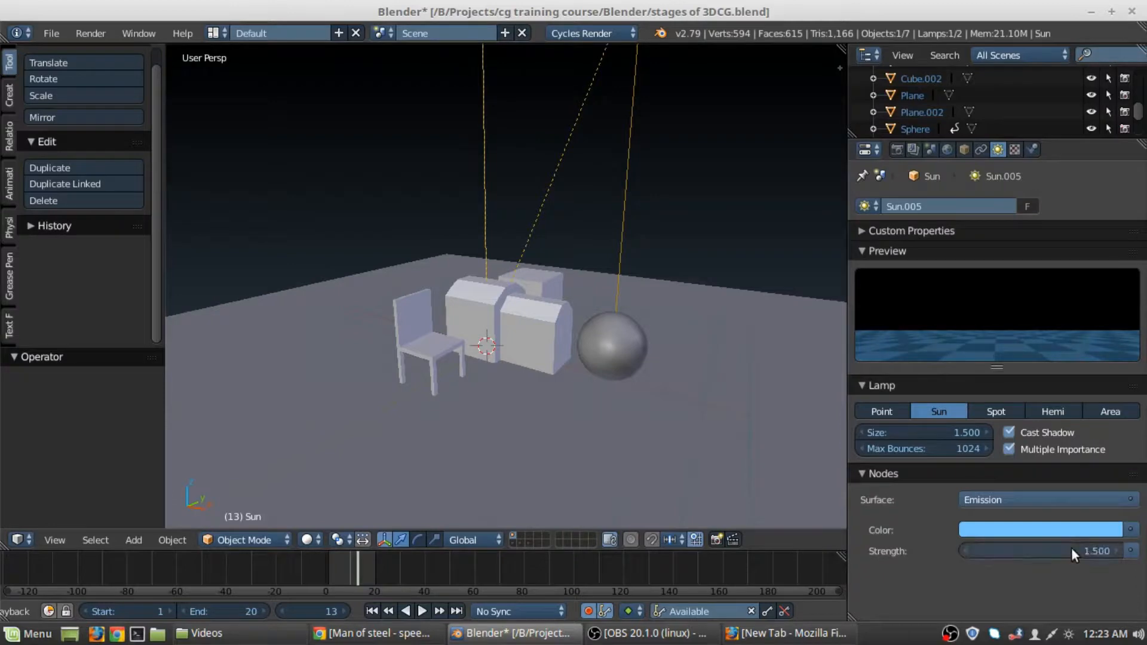
right_click(578, 126)
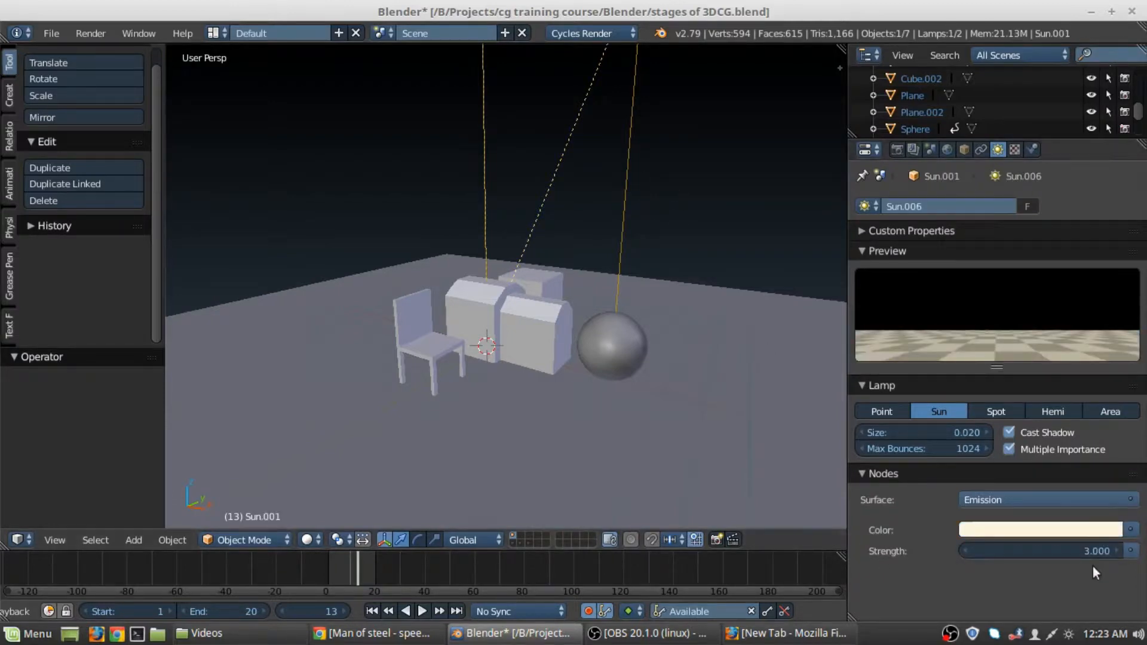
key("shift+z")
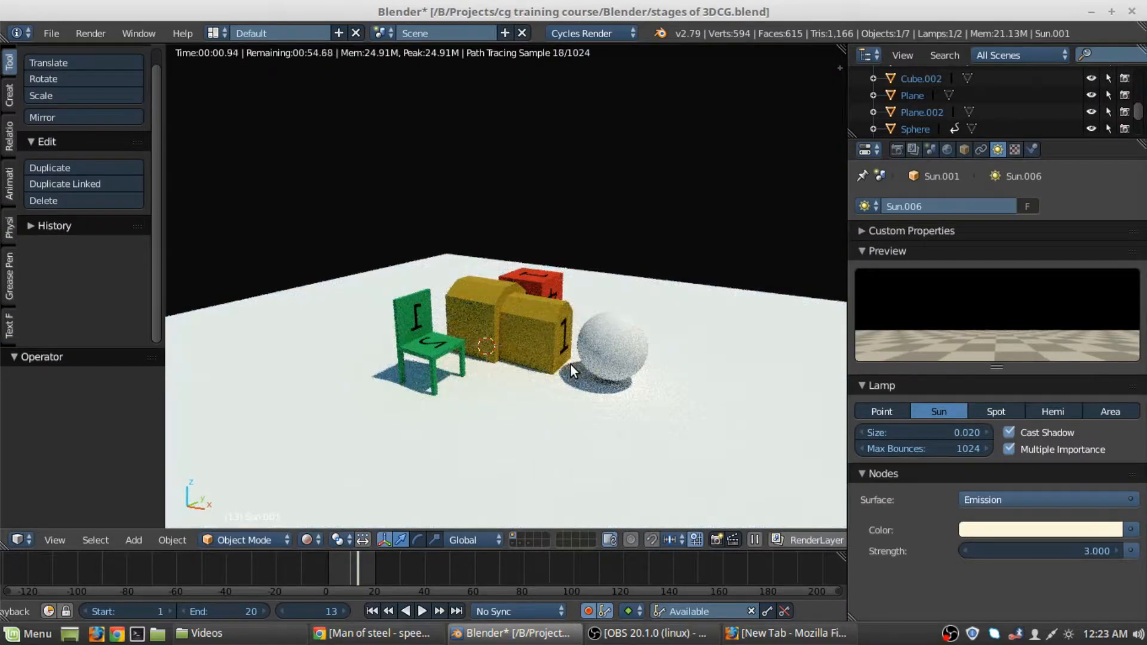
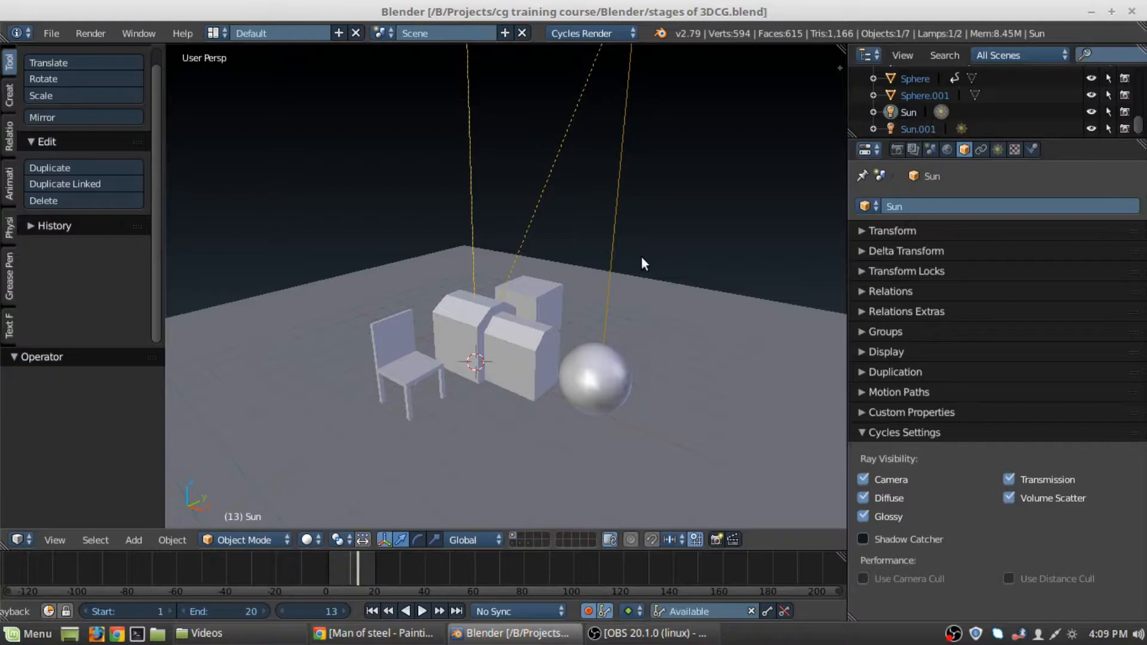
- Add a Bevel modifier to the cube standing beside the vaulted blocks
middle_click_drag(640, 256, 646, 341)
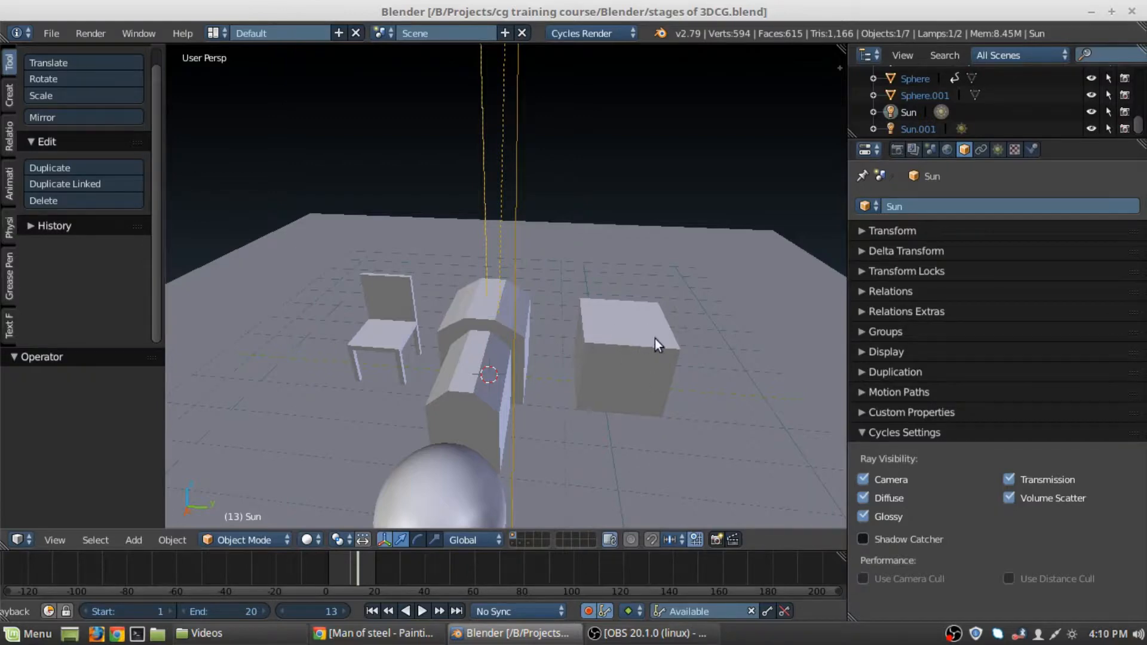
middle_click_drag(663, 319, 489, 308)
scroll(607, 353, "up", 2)
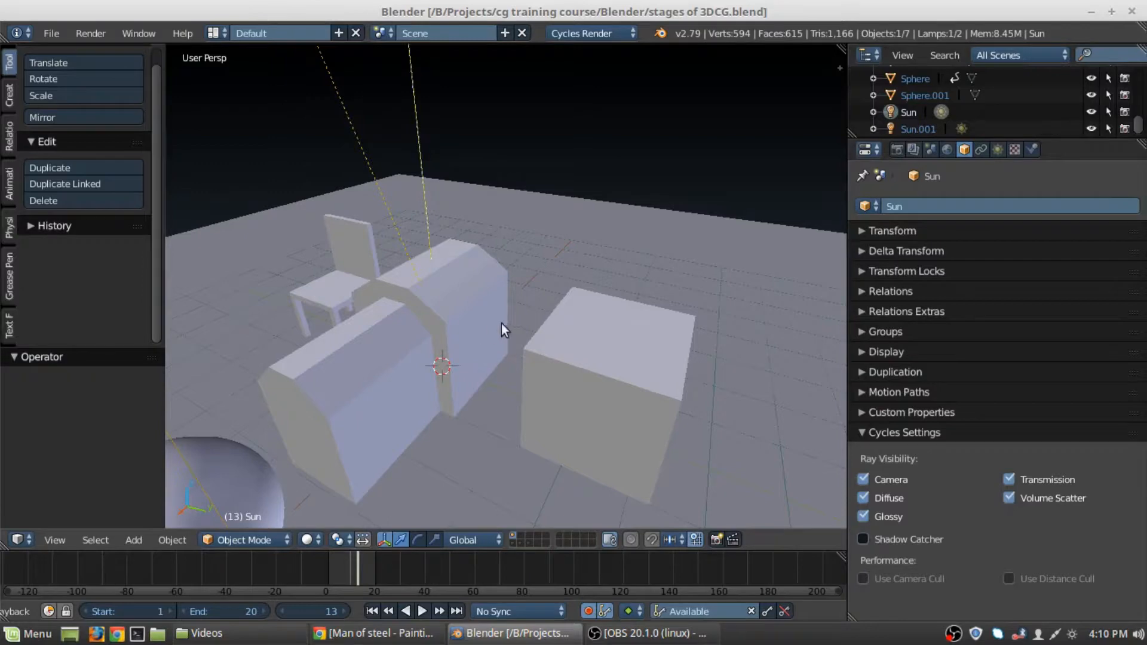
middle_click_drag(501, 324, 510, 303)
scroll(534, 310, "up", 4)
scroll(510, 303, "up", 2)
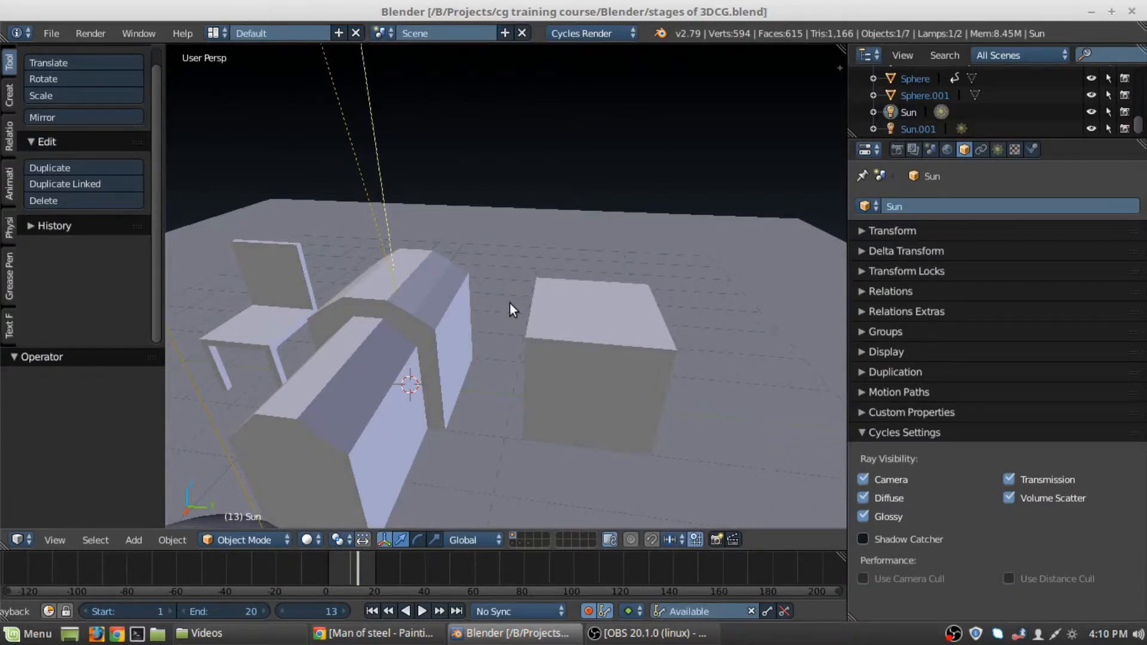
right_click(571, 320)
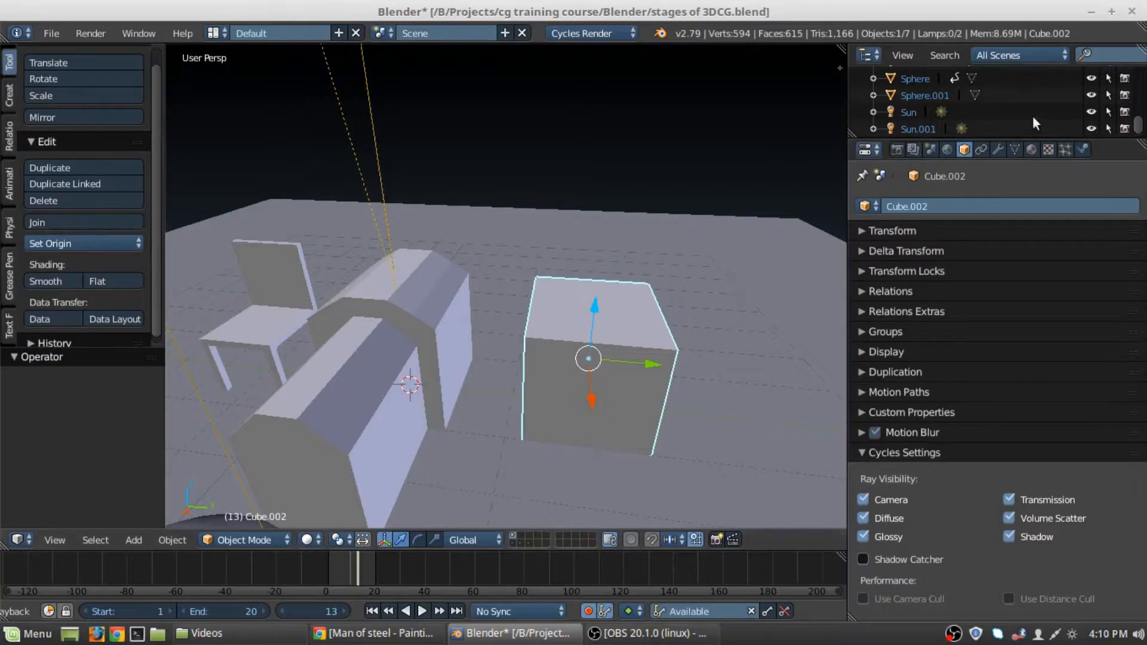
left_click(998, 150)
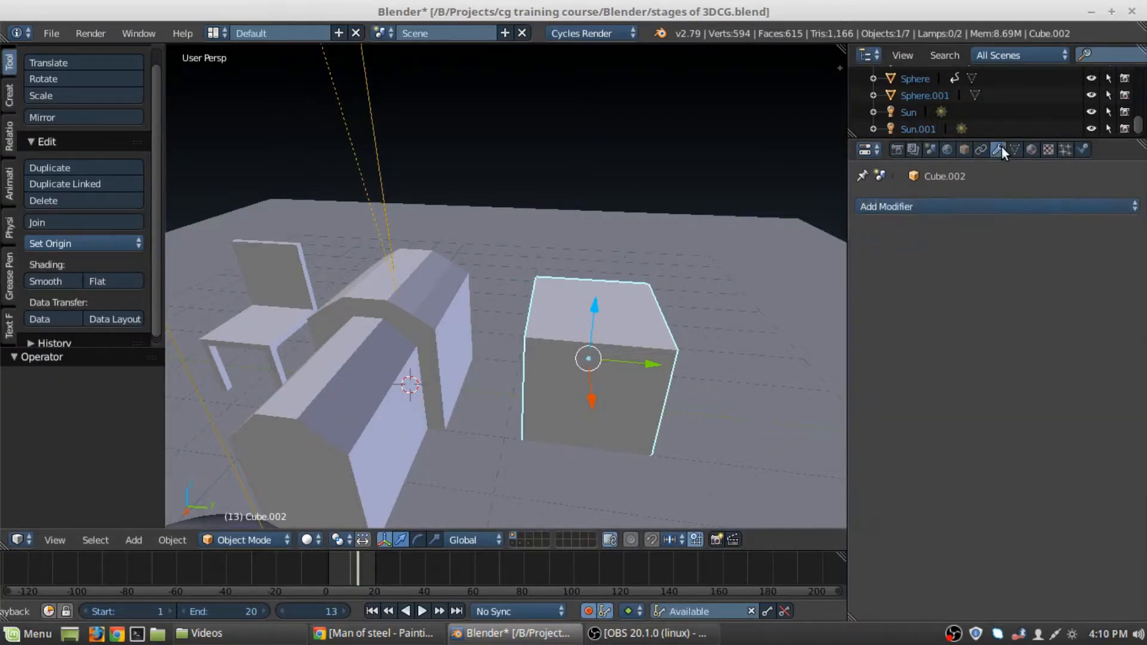
left_click(990, 204)
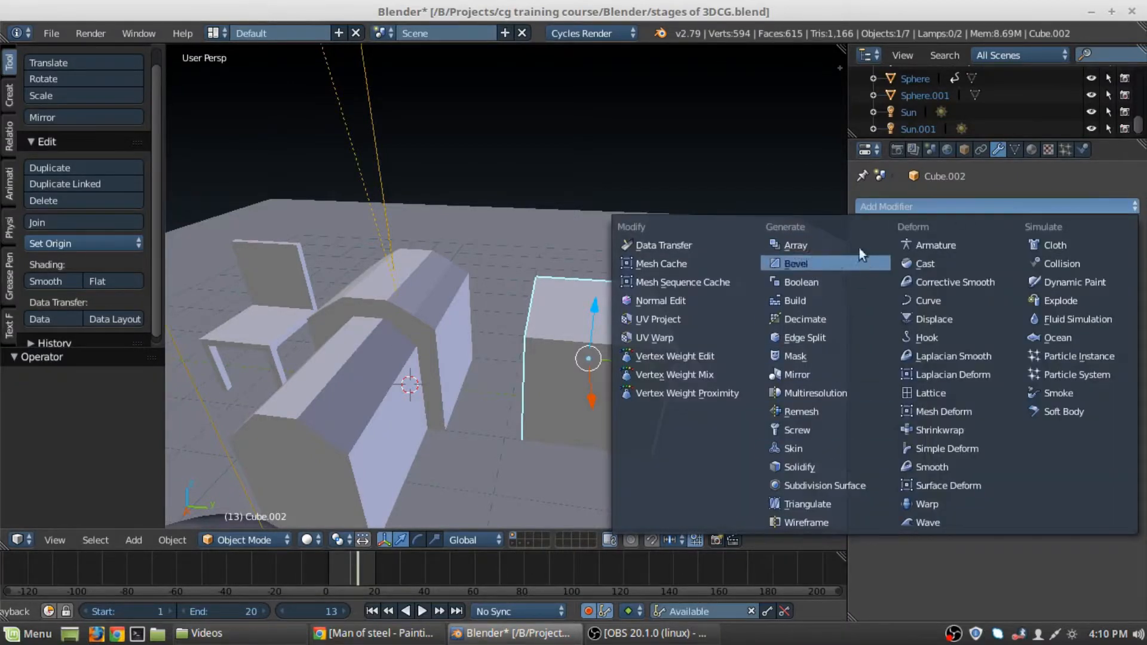
left_click(805, 263)
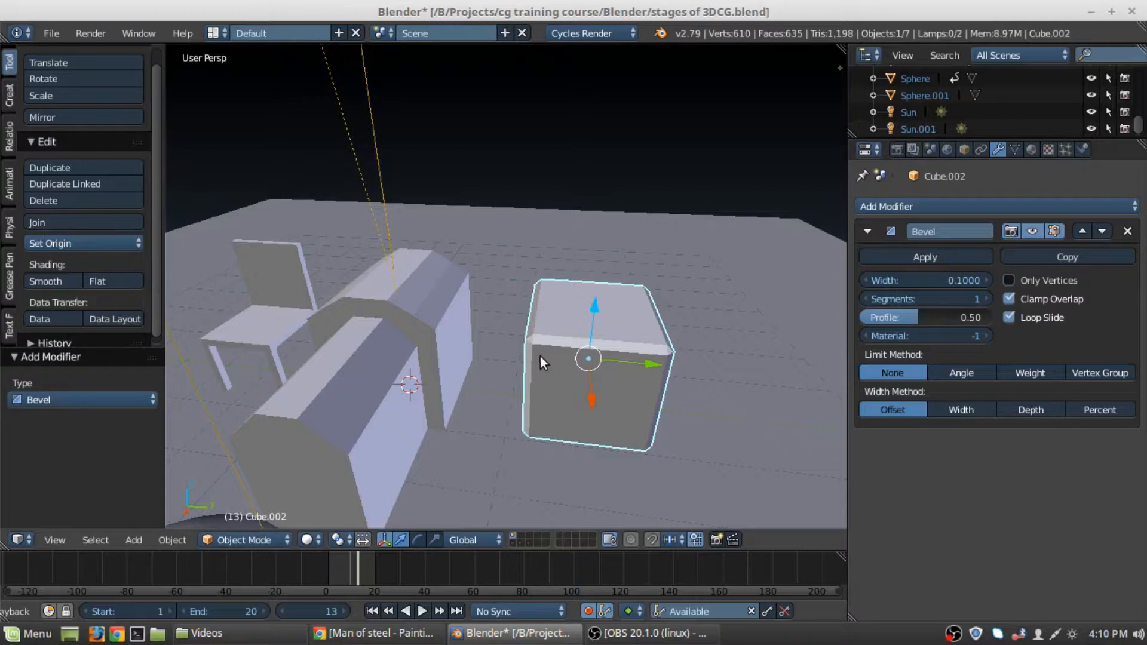
- Reduce the cube's bevel width to 0.03
middle_click_drag(540, 356, 426, 289)
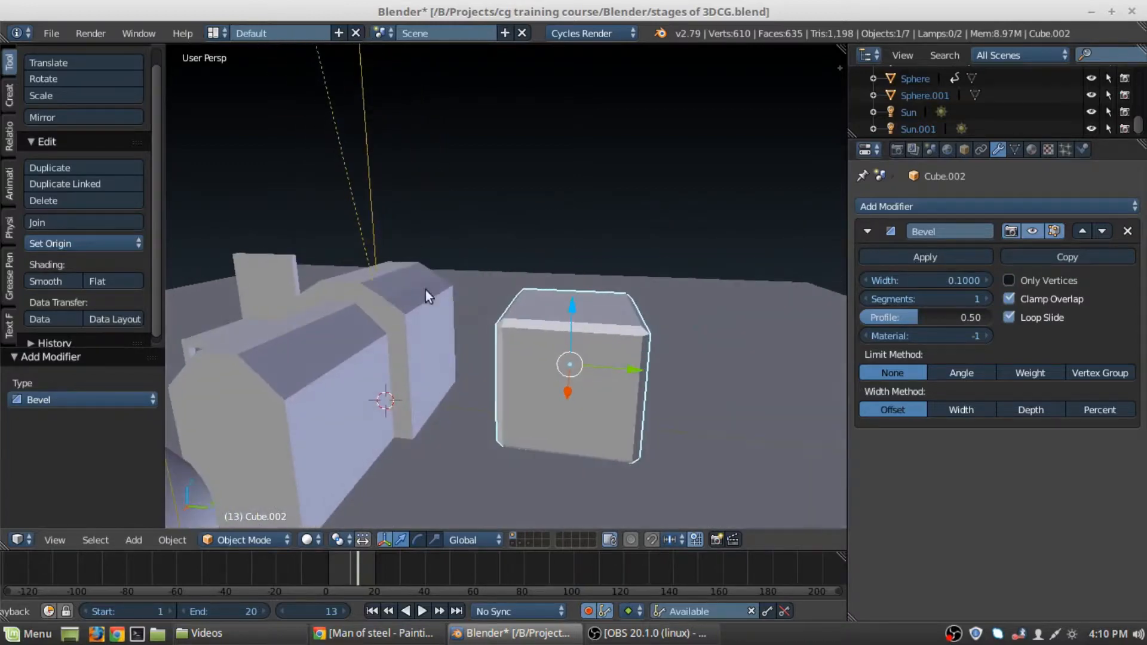
middle_click_drag(476, 359, 554, 380)
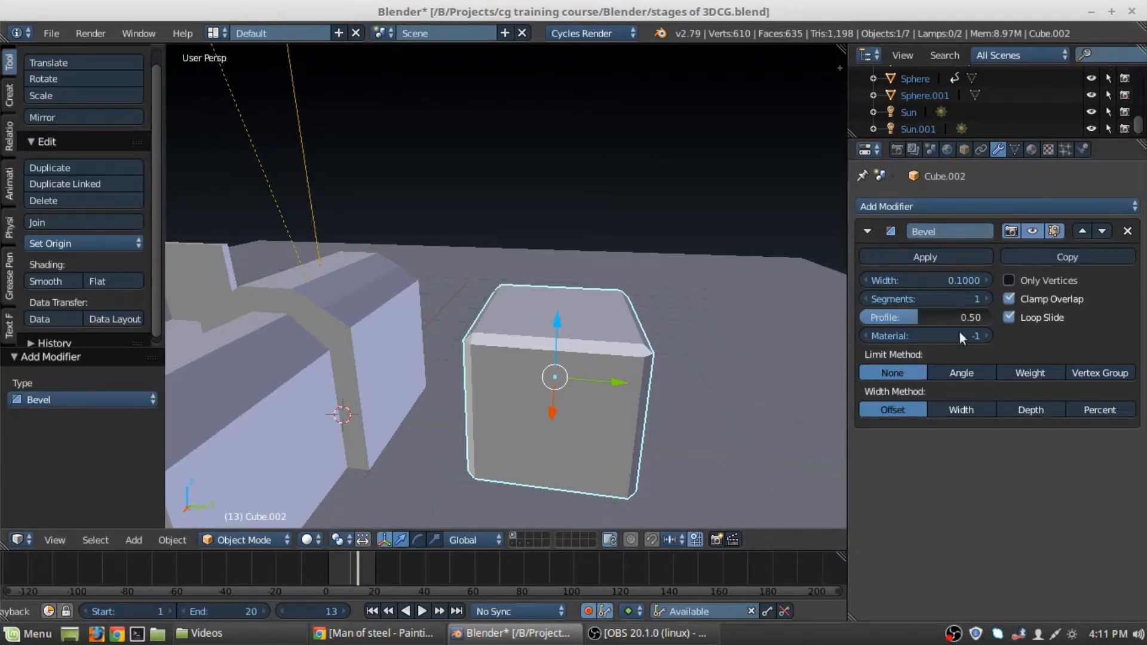
left_click_drag(962, 282, 926, 282)
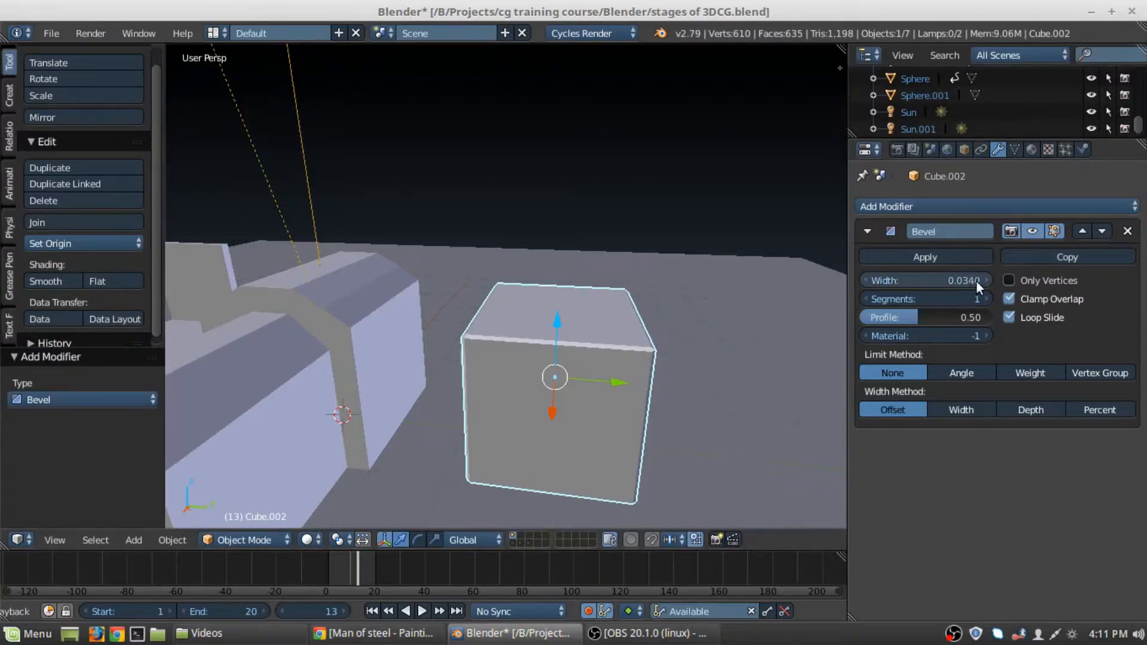
left_click(989, 281)
left_click(969, 278)
type("0.037")
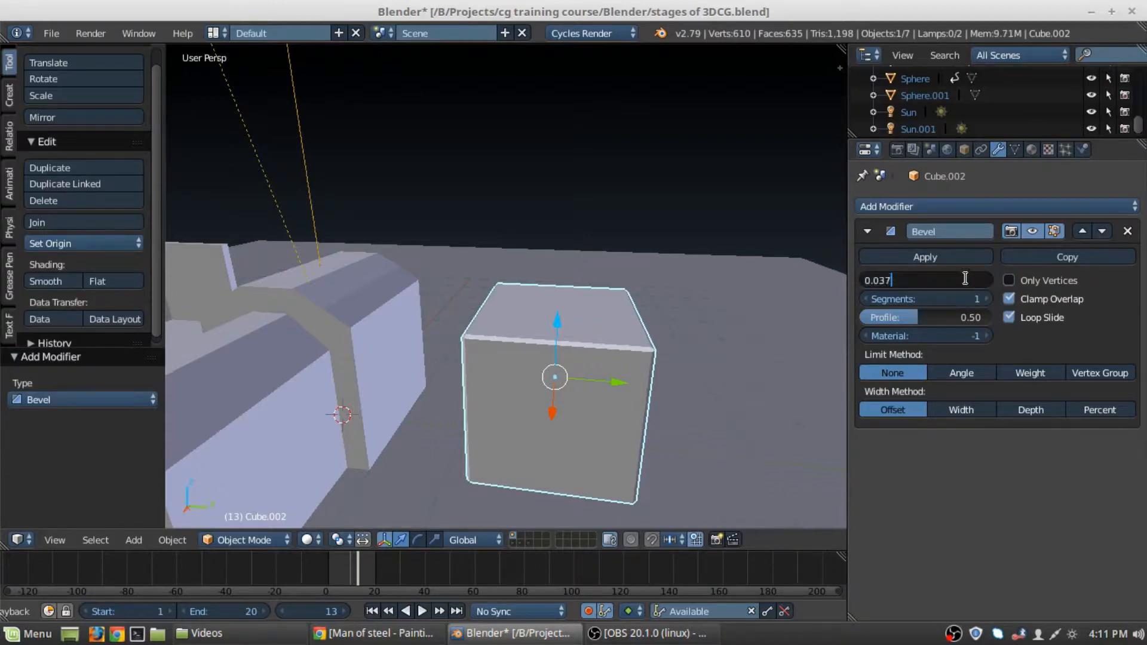
key("BackSpace")
key("Return")
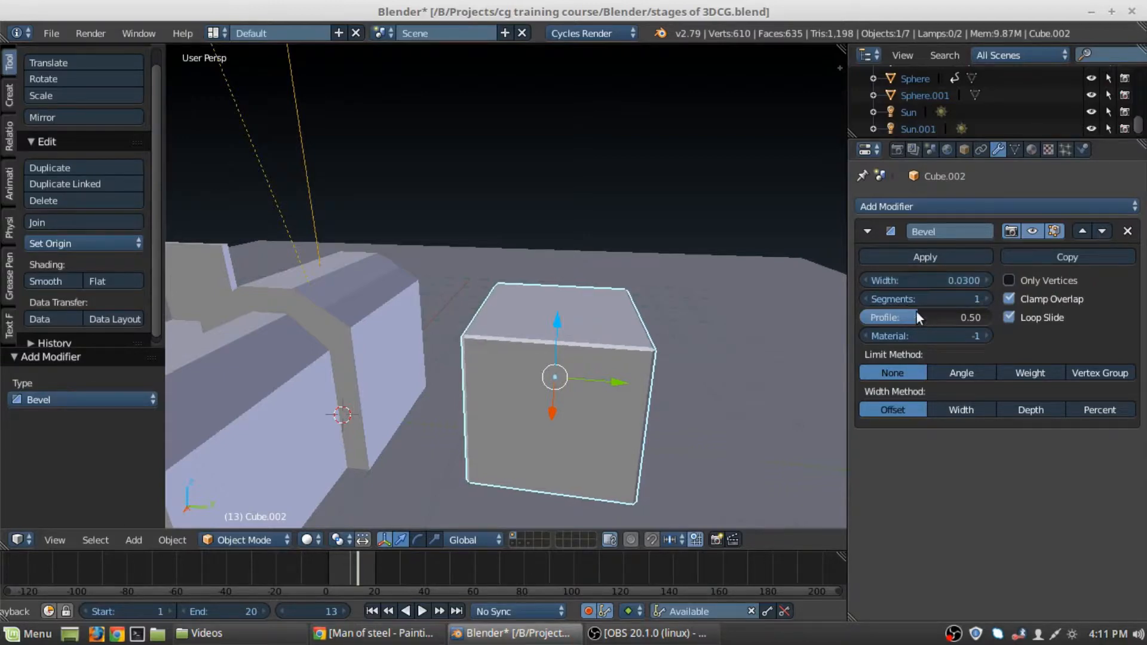
- Set the cube's bevel to 2 segments and check the rounded edges from several angles
left_click(988, 298)
middle_click_drag(769, 338, 568, 353)
scroll(477, 356, "up", 2)
left_click(987, 299)
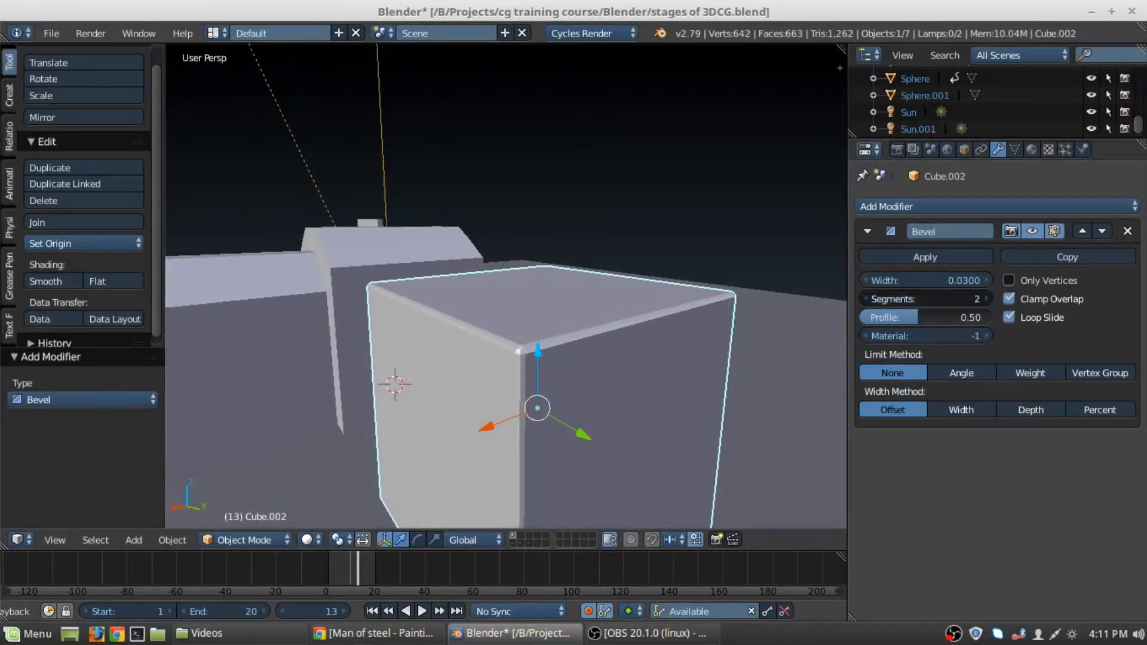
middle_click_drag(603, 339, 798, 384)
left_click(866, 299)
middle_click_drag(573, 335, 538, 383)
scroll(478, 342, "down", 3)
scroll(515, 356, "up", 2)
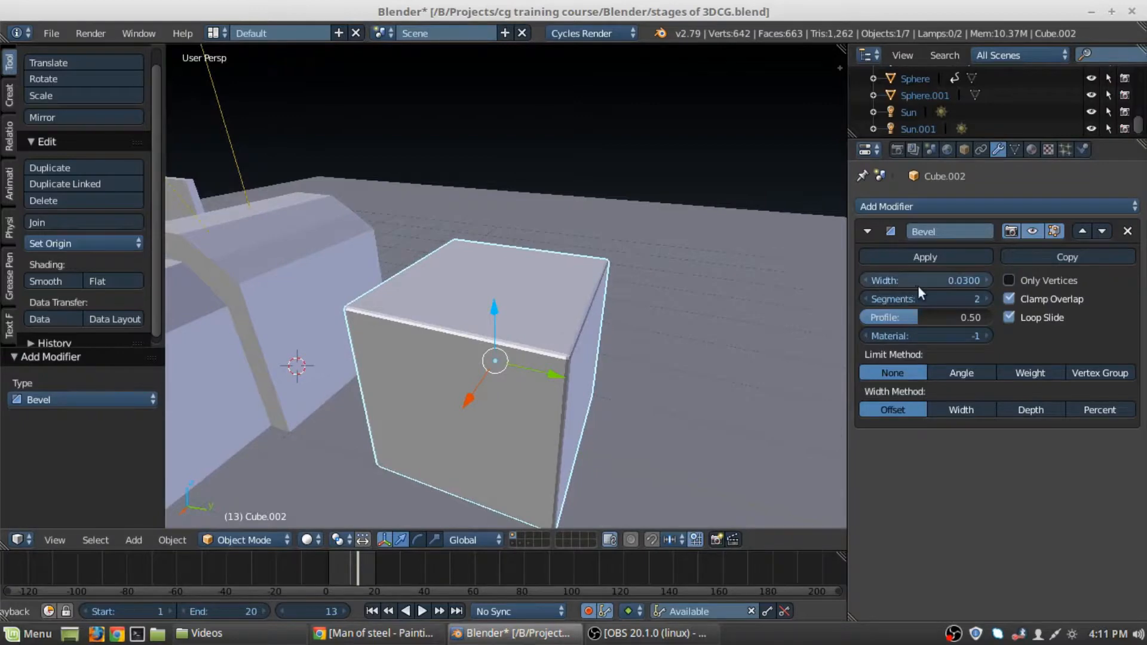
- Set the cube's bevel width to 0.02
left_click_drag(944, 281, 887, 281)
left_click(960, 286)
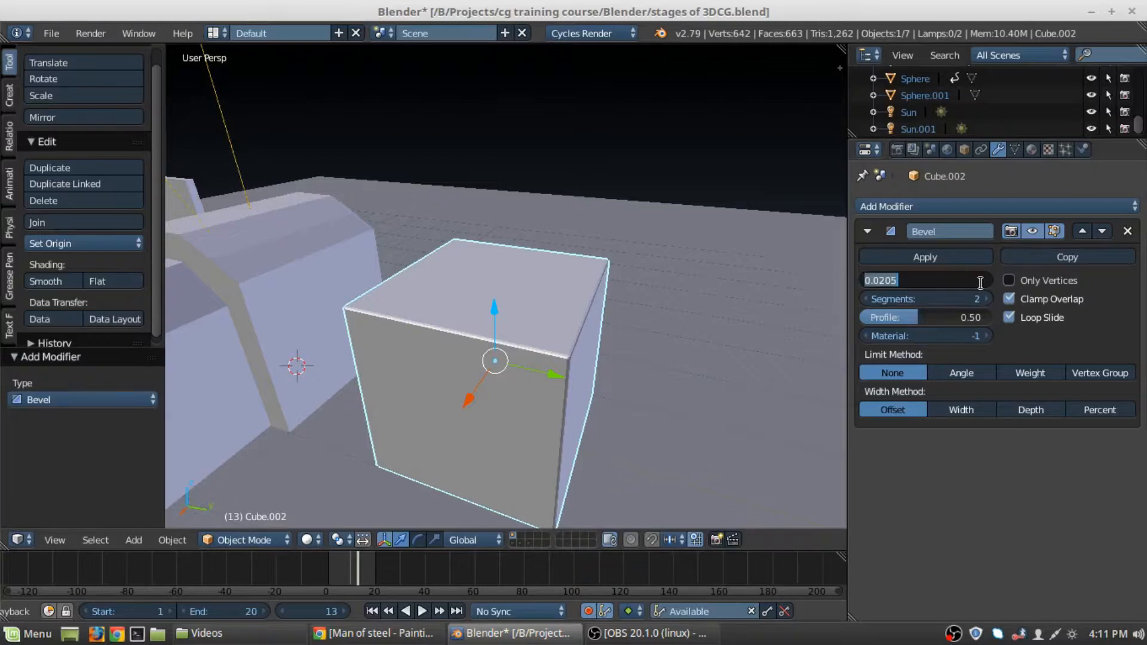
left_click(979, 283)
key("BackSpace")
key("Return")
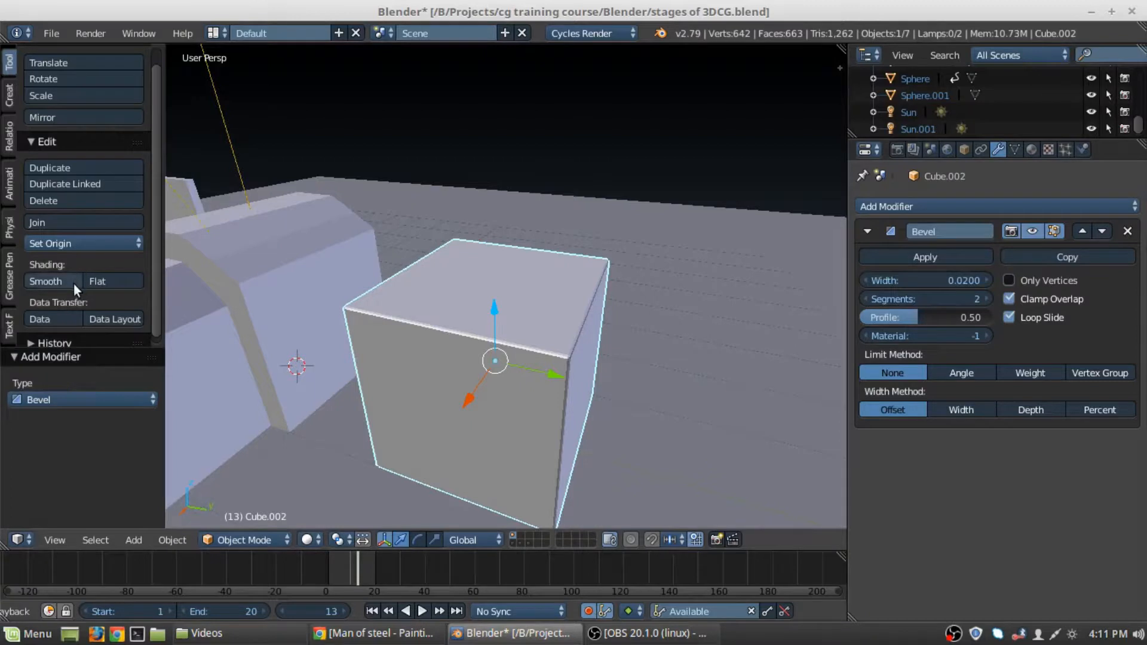
- Widen the tool shelf, collapse its Transform section, and apply smooth shading to the cube
left_click_drag(160, 138, 174, 141)
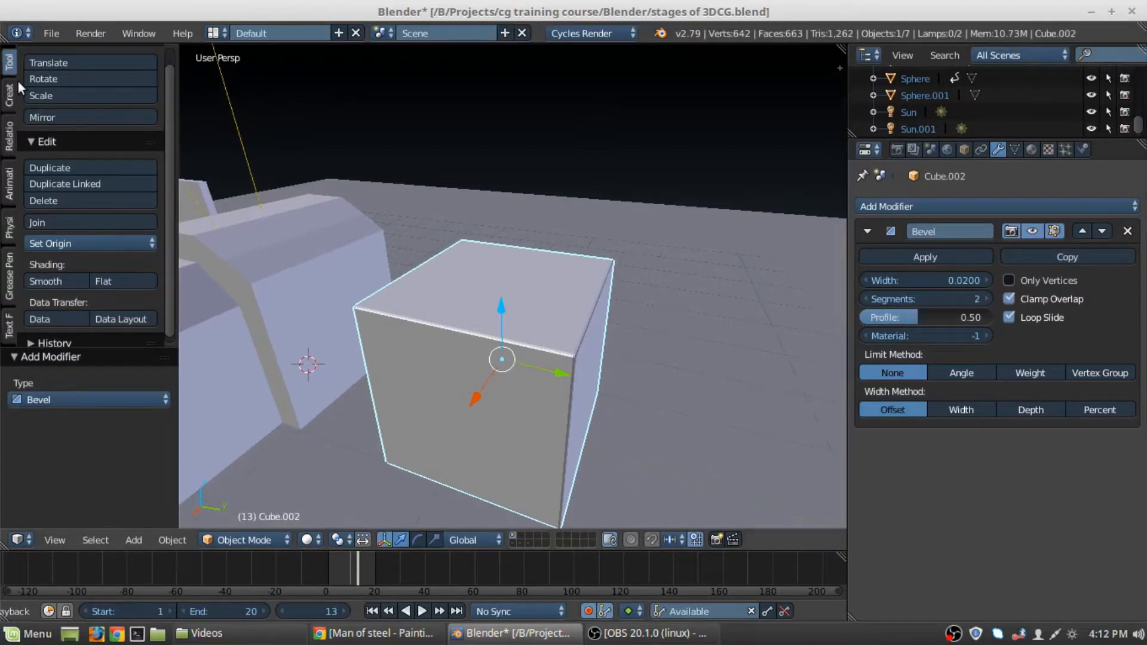
scroll(24, 87, "up", 1)
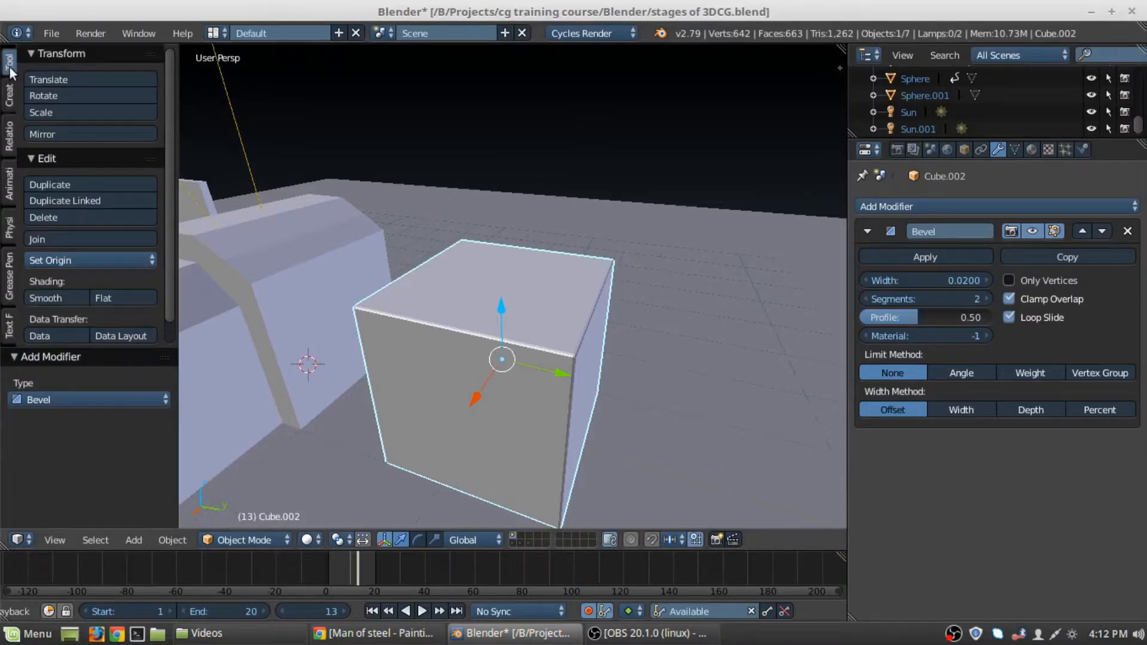
left_click(10, 82)
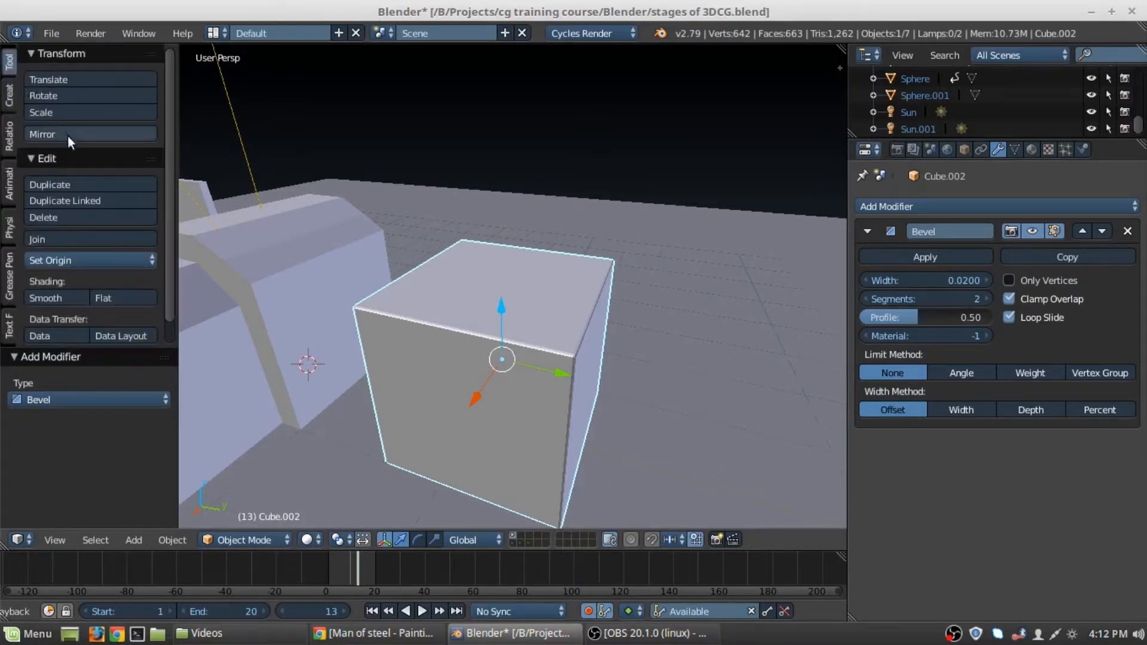
left_click(59, 53)
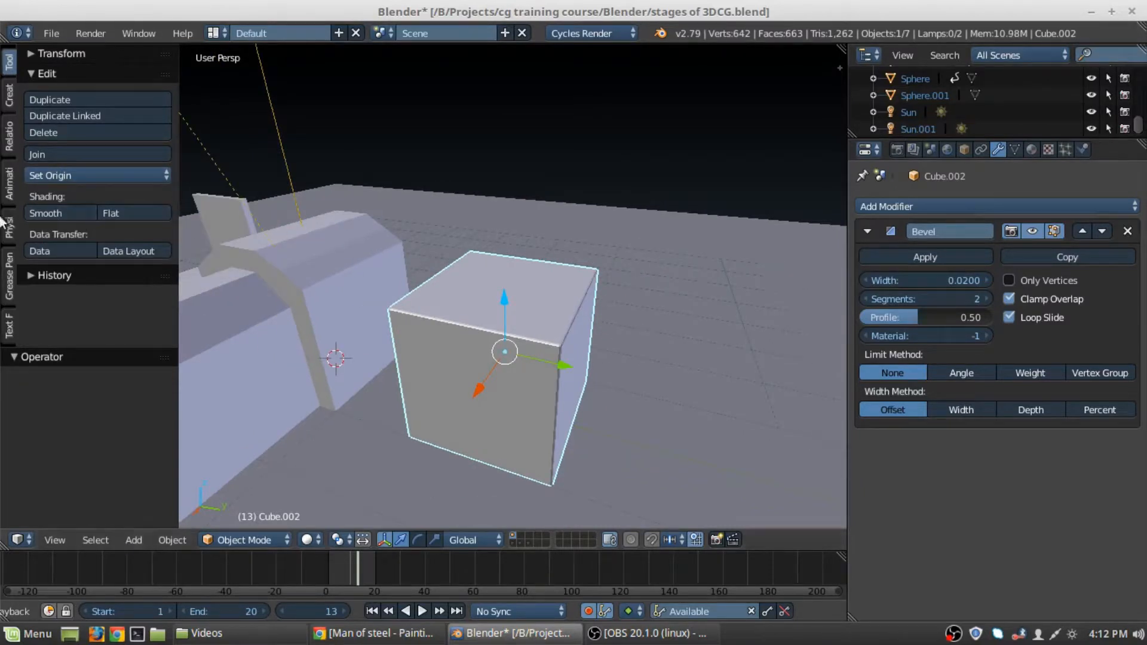
left_click(53, 210)
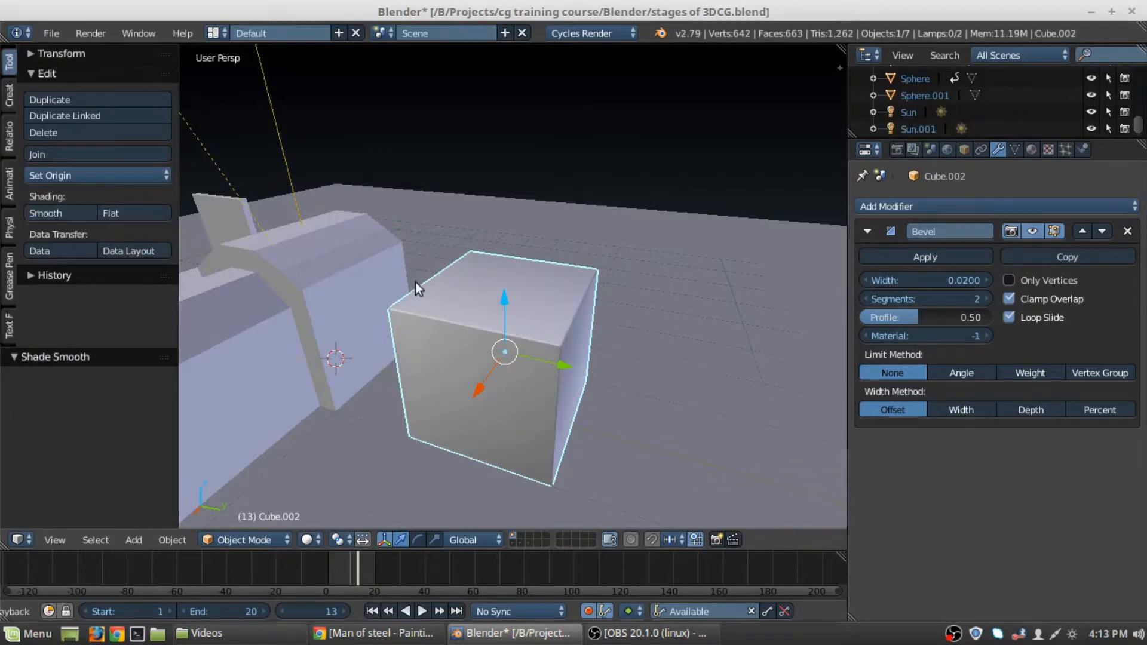
- Examine the cube's bevelled edges and smooth shading from different angles in solid and rendered views
middle_click_drag(415, 282, 293, 291)
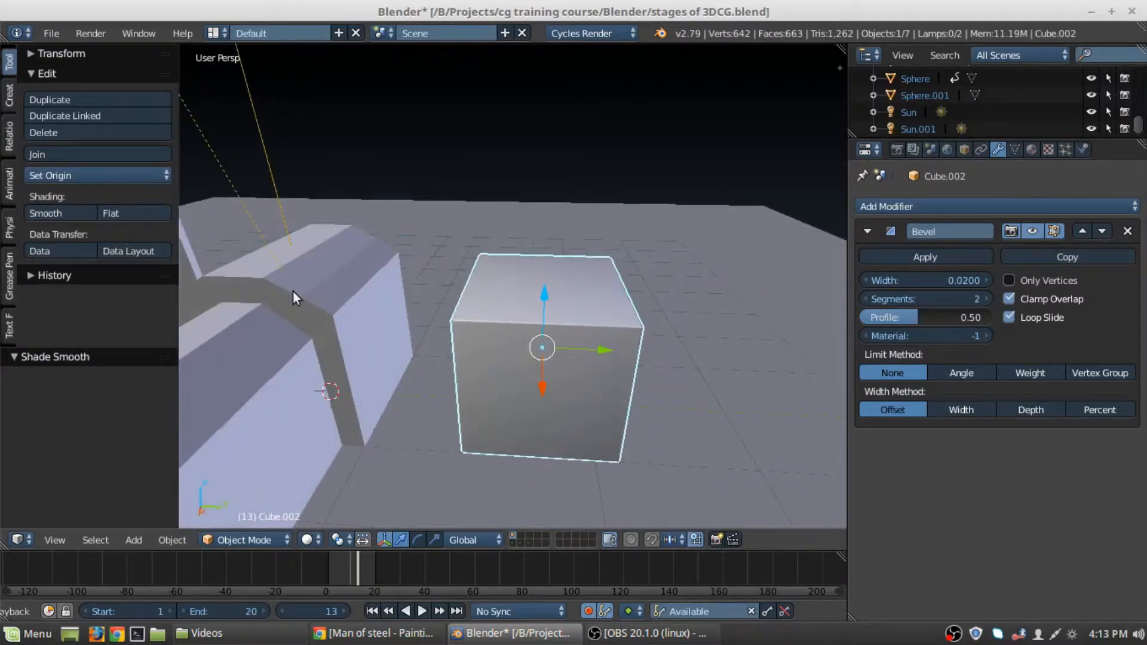
middle_click_drag(369, 317, 438, 309)
middle_click_drag(750, 352, 587, 395)
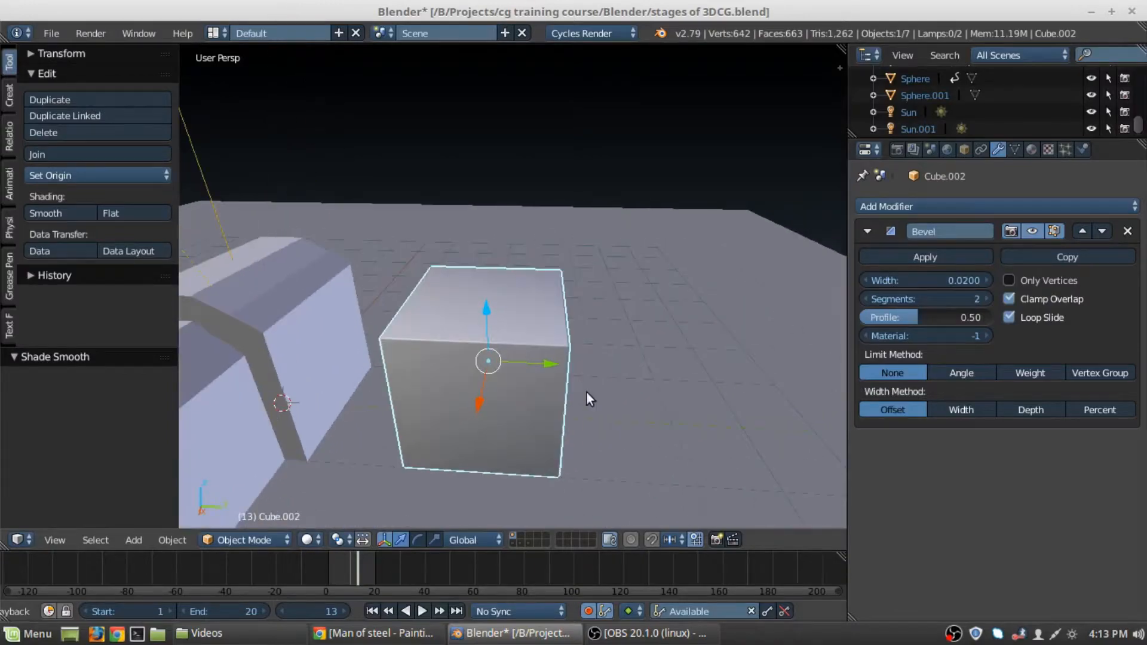
key("shift+z")
middle_click_drag(521, 376, 282, 245)
mouse_move(368, 356)
middle_mouse_down()
mouse_move(500, 389)
mouse_move(589, 366)
mouse_move(490, 356)
mouse_move(485, 302)
middle_mouse_up()
key("shift+z")
- Add a Bevel modifier to the house-shaped object between the chair and the cube
right_click(485, 303)
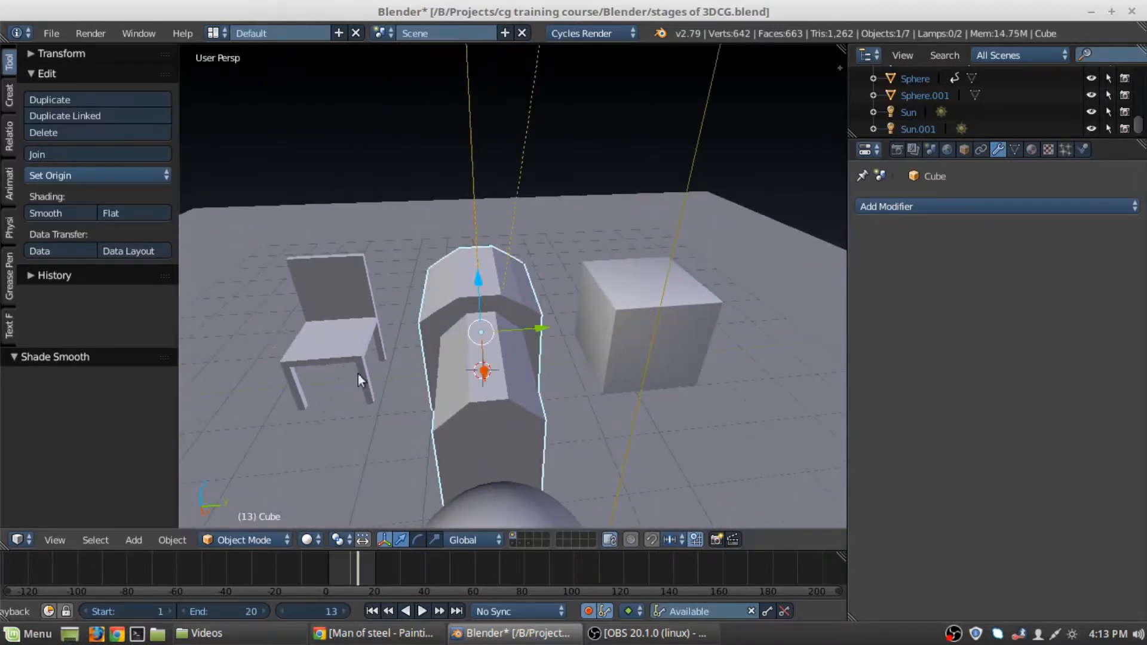
right_click(386, 344)
right_click(481, 361)
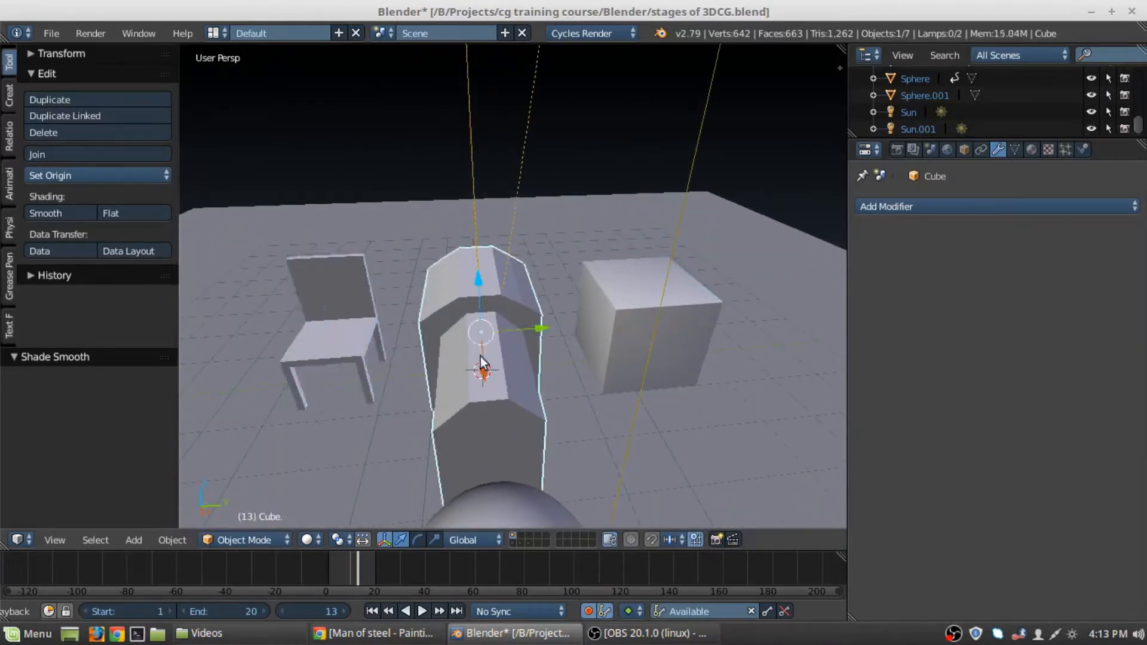
left_click(923, 207)
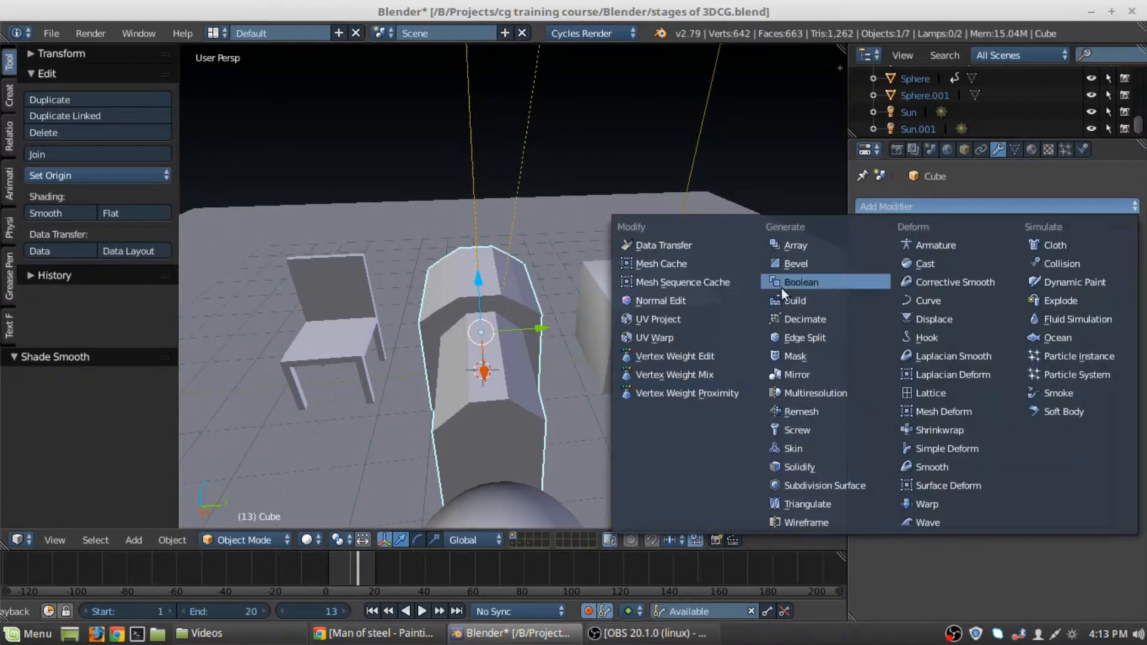
left_click(802, 262)
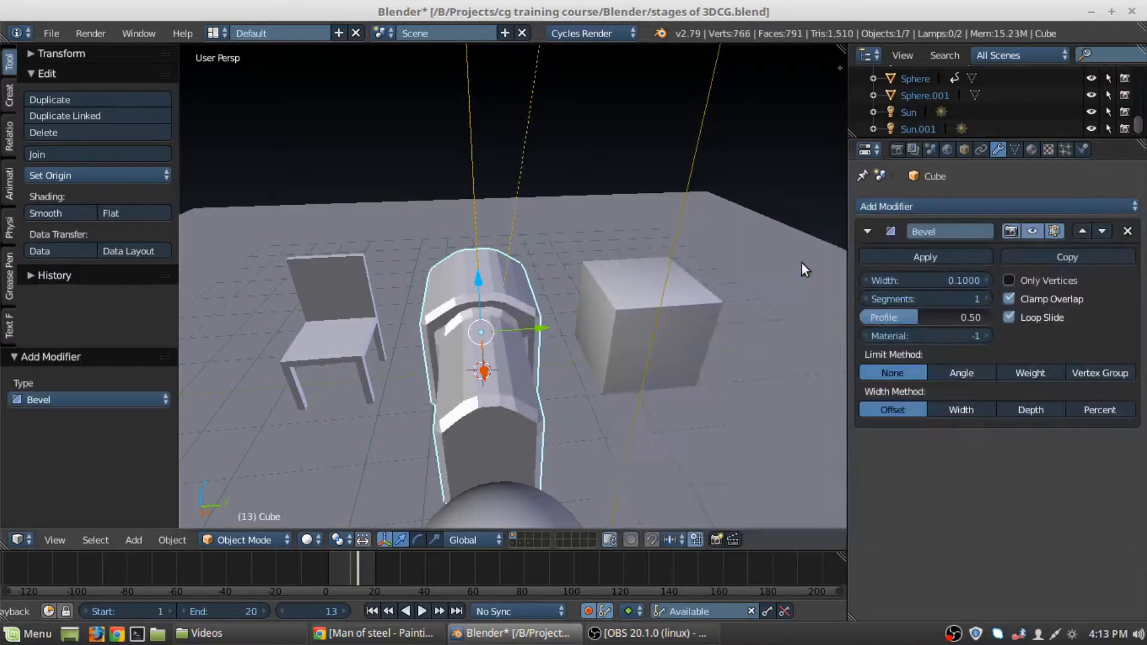
- Set the house-shaped object's bevel width to 0.02 and its segments to 2
left_click(962, 279)
key("BackSpace")
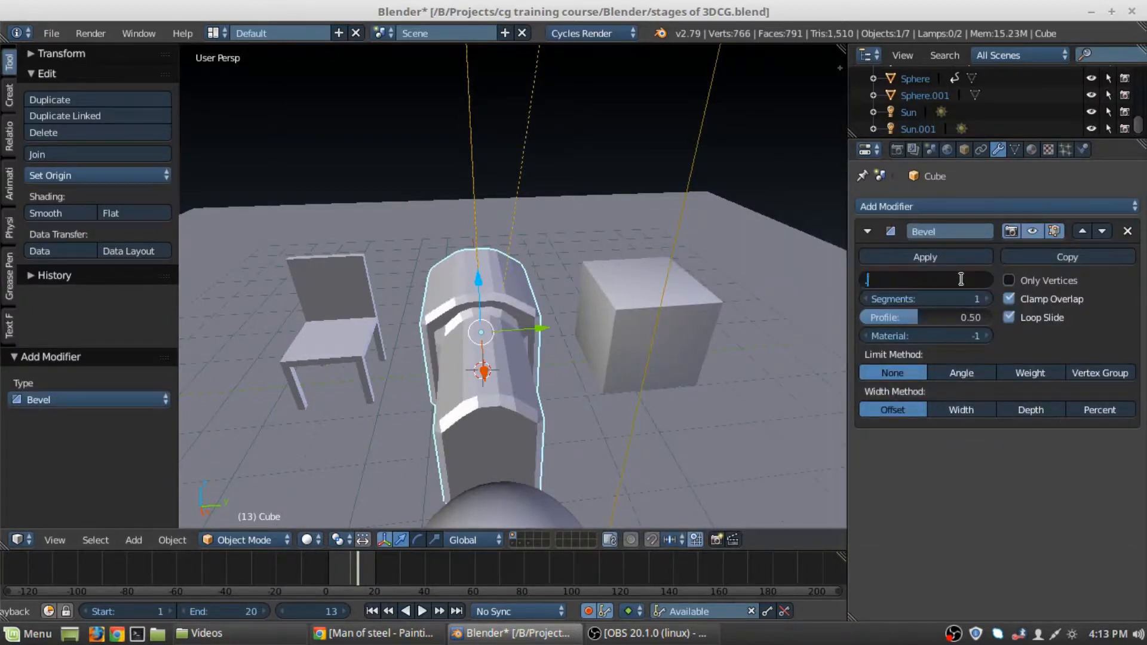
type("0.02")
key("Return")
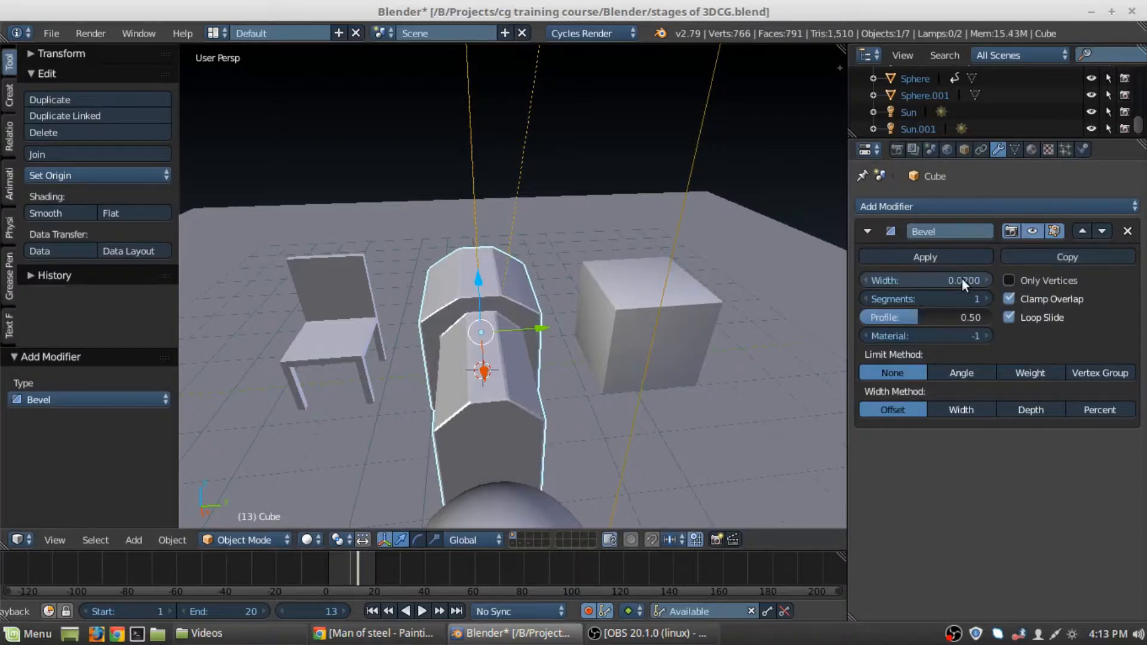
left_click(987, 299)
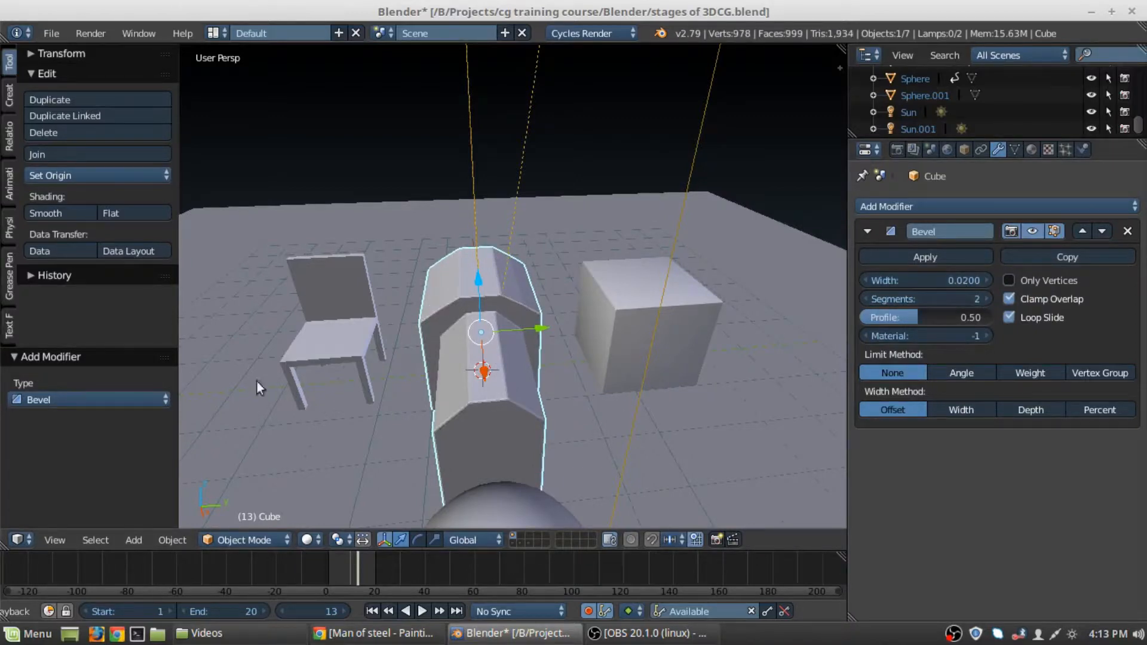
- Apply smooth shading to the house-shaped object and reduce its bevel width to 0.015
middle_click_drag(531, 363, 425, 367)
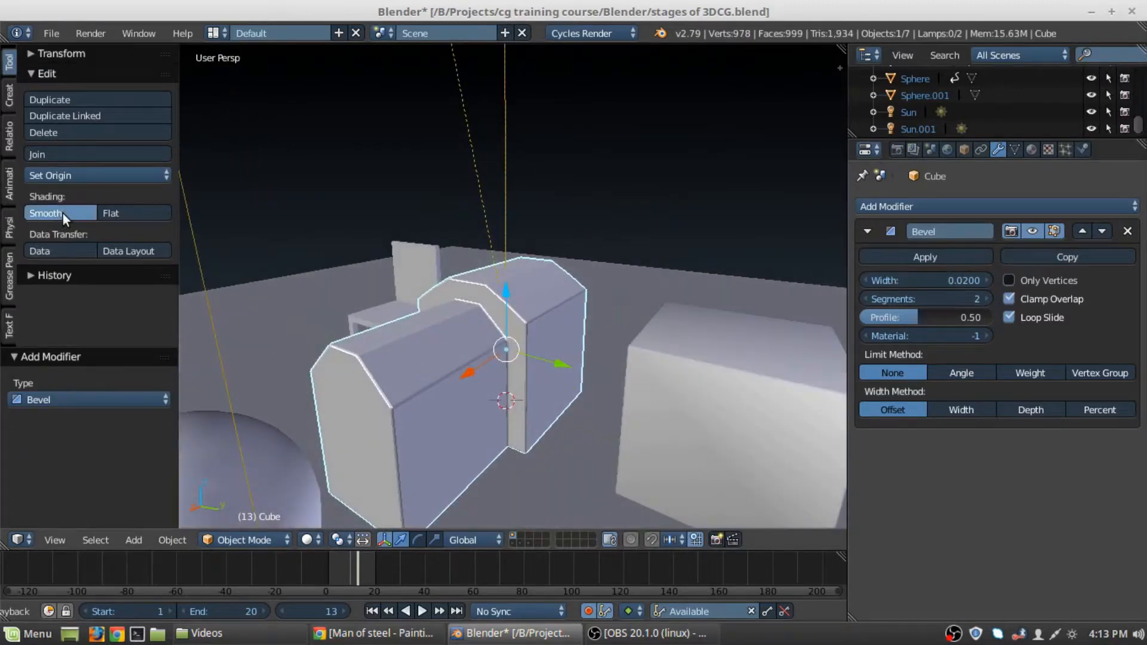
left_click(46, 209)
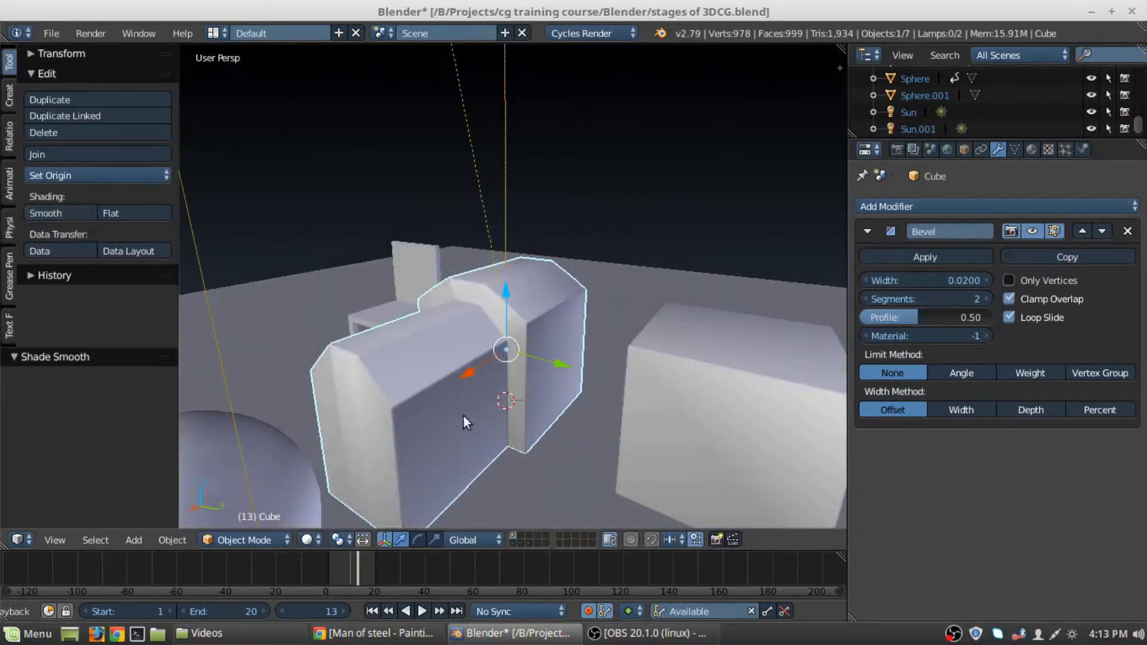
mouse_move(463, 415)
middle_mouse_down()
mouse_move(404, 282)
mouse_move(458, 332)
mouse_move(508, 311)
middle_mouse_up()
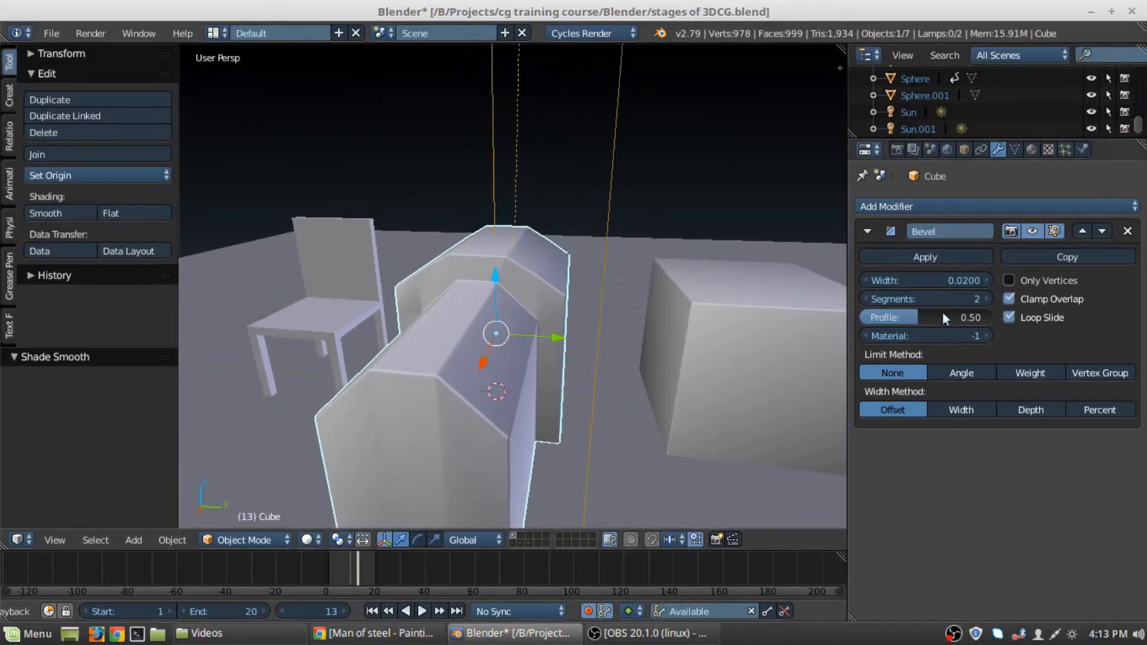
left_click_drag(949, 278, 929, 279)
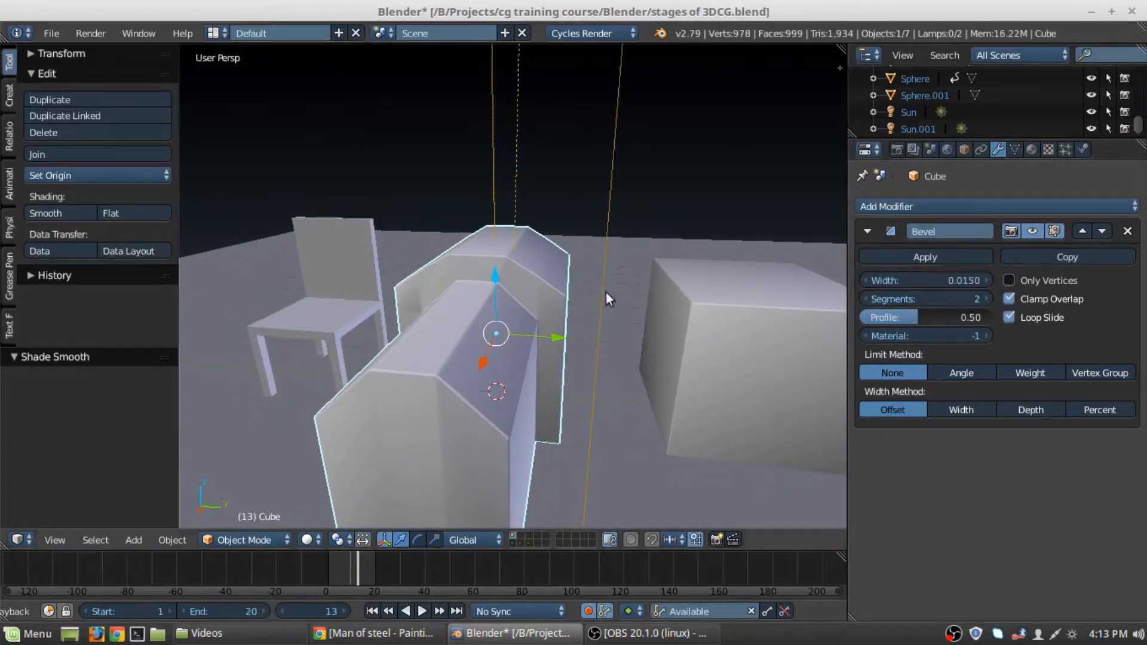
- Add a Bevel modifier with 2 segments to the chair
middle_click_drag(606, 292, 424, 353)
right_click(375, 356)
left_click(884, 207)
left_click(799, 263)
left_click(987, 298)
middle_click_drag(777, 323, 723, 308)
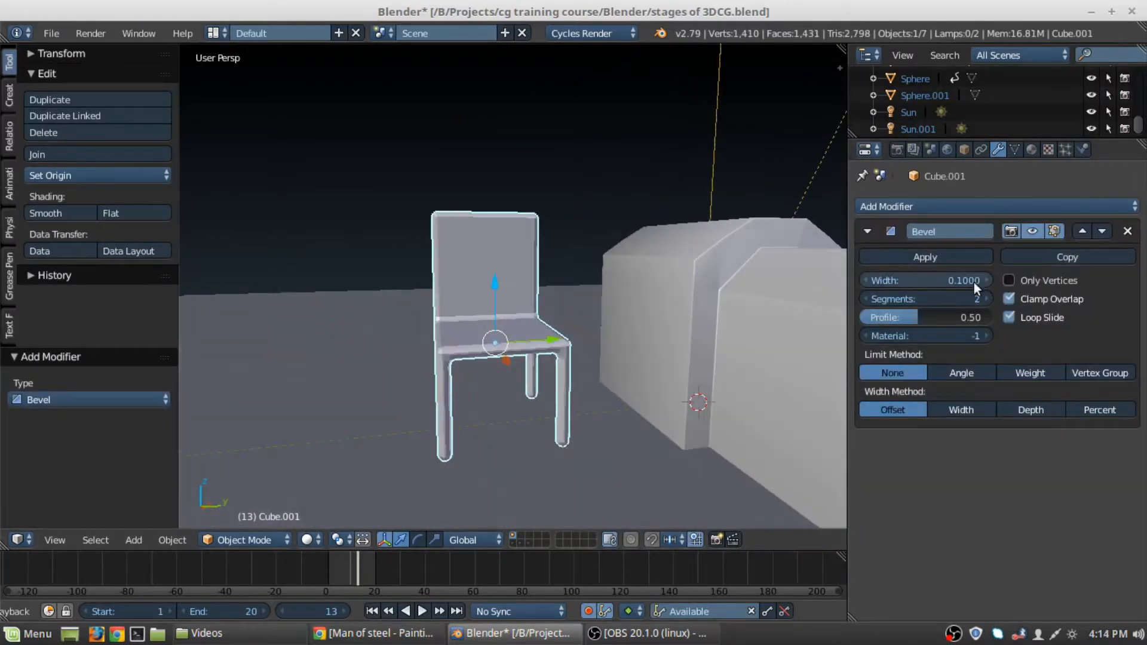
- Reduce the chair's bevel width to 0.013, checking its edges up close
left_click_drag(973, 282, 879, 281)
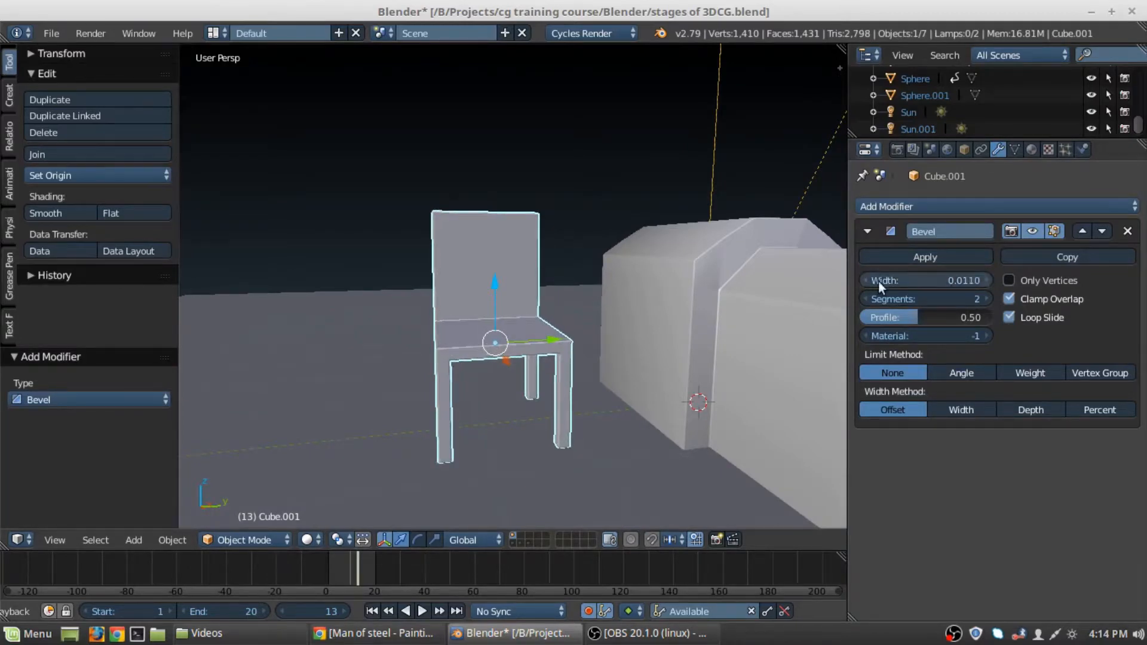
middle_click_drag(741, 305, 714, 298)
scroll(714, 299, "up", 1)
left_click_drag(979, 281, 987, 282)
middle_click_drag(433, 325, 493, 328)
scroll(493, 329, "up", 2)
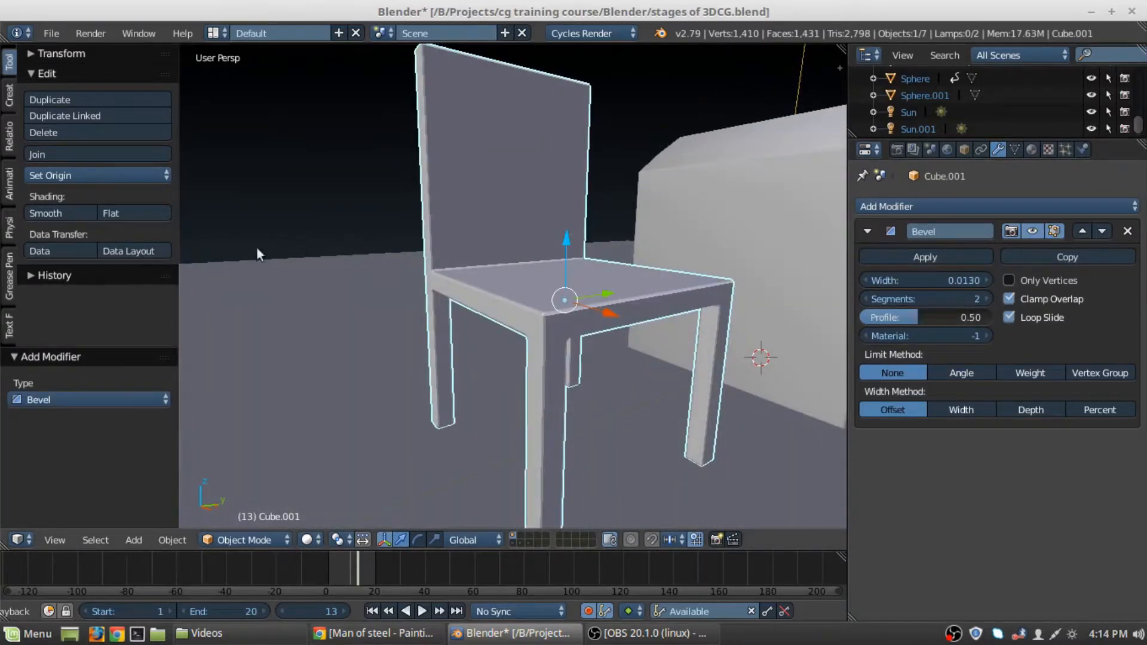
- Apply smooth shading to the chair
left_click(55, 213)
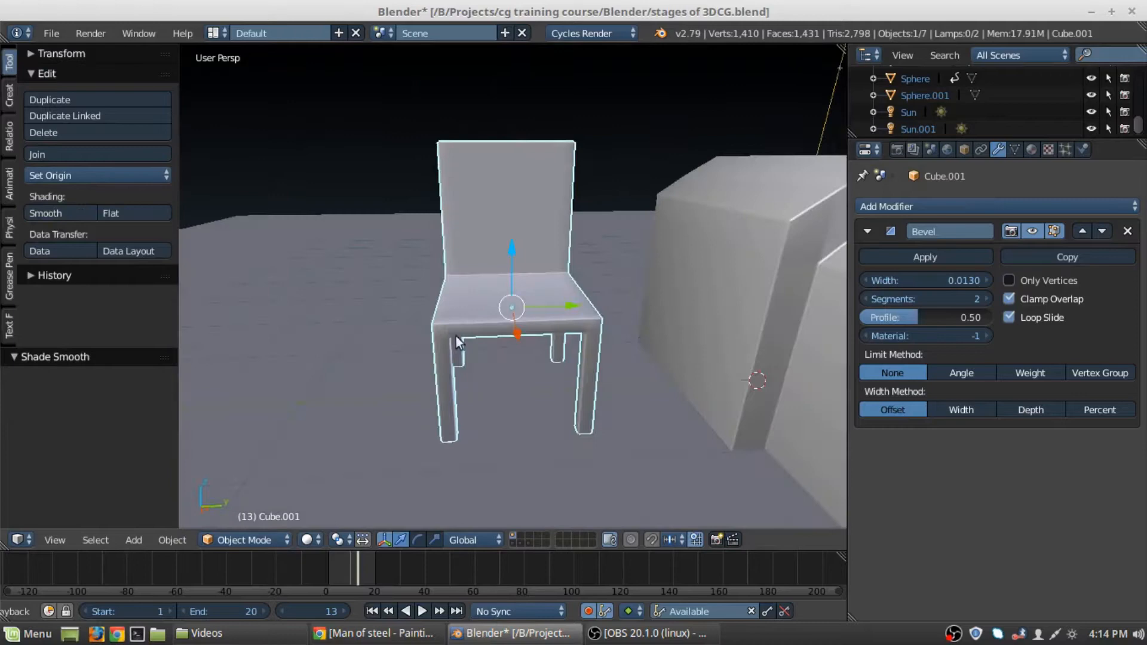
middle_click_drag(456, 336, 385, 287)
scroll(546, 318, "down", 3)
scroll(477, 295, "down", 3)
- Create a new material for the sphere in front of the house-shaped object
right_click(521, 352)
middle_click_drag(645, 312, 600, 330)
scroll(601, 325, "up", 1)
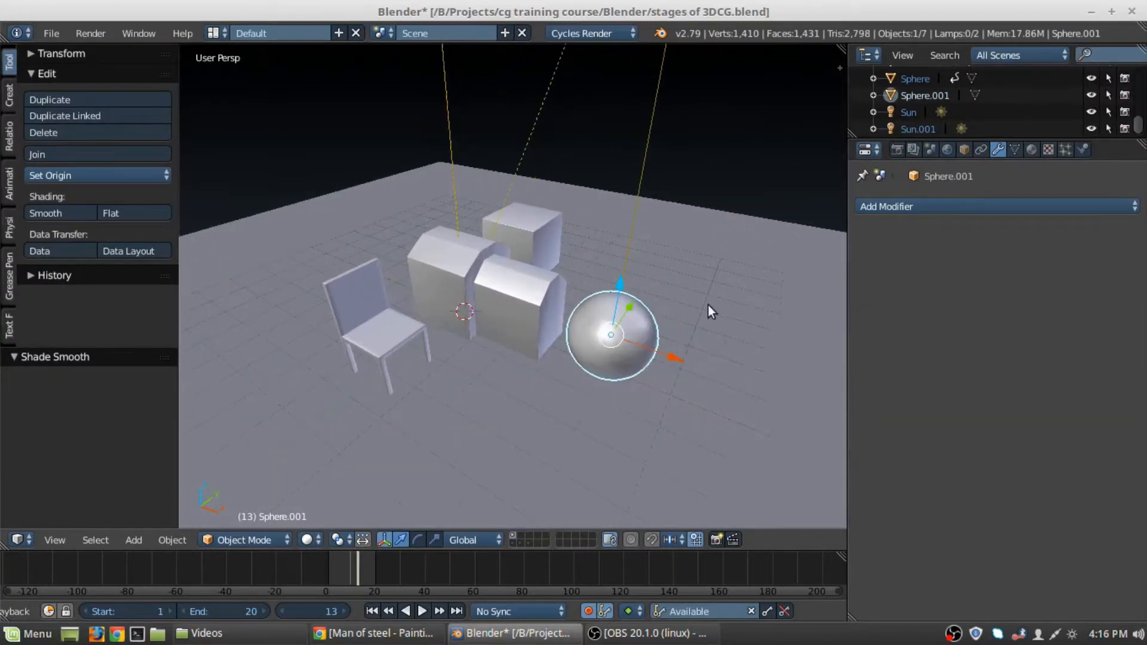
middle_click_drag(709, 305, 635, 307, "shift")
middle_click_drag(717, 329, 642, 332, "shift")
scroll(680, 329, "up", 1)
scroll(679, 328, "up", 1)
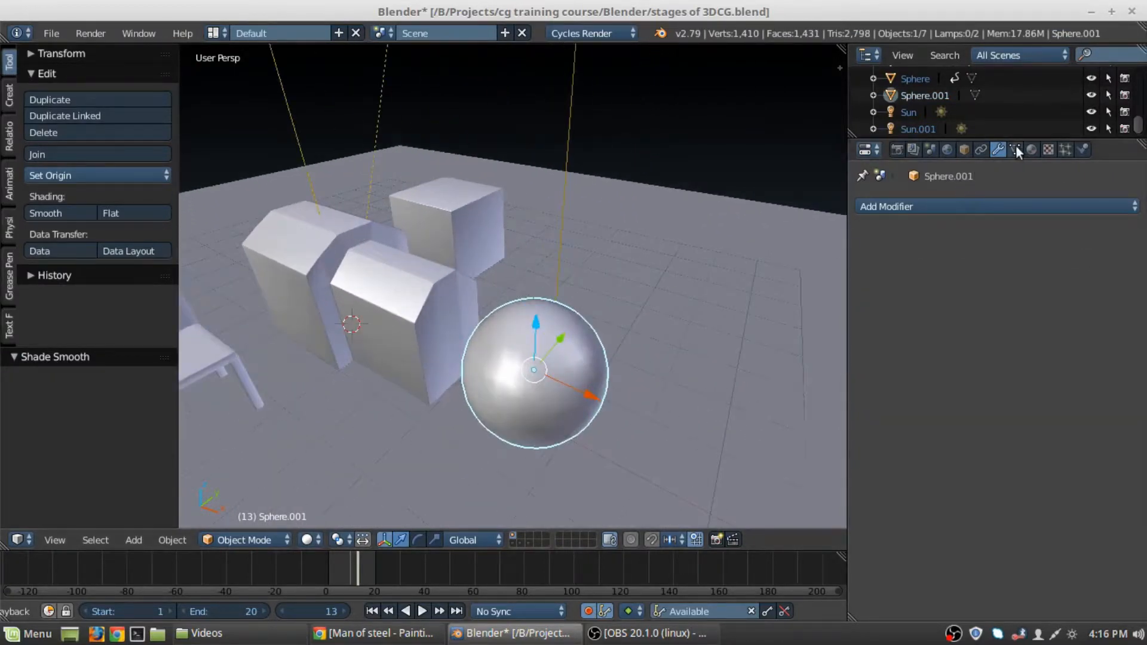
left_click(1030, 149)
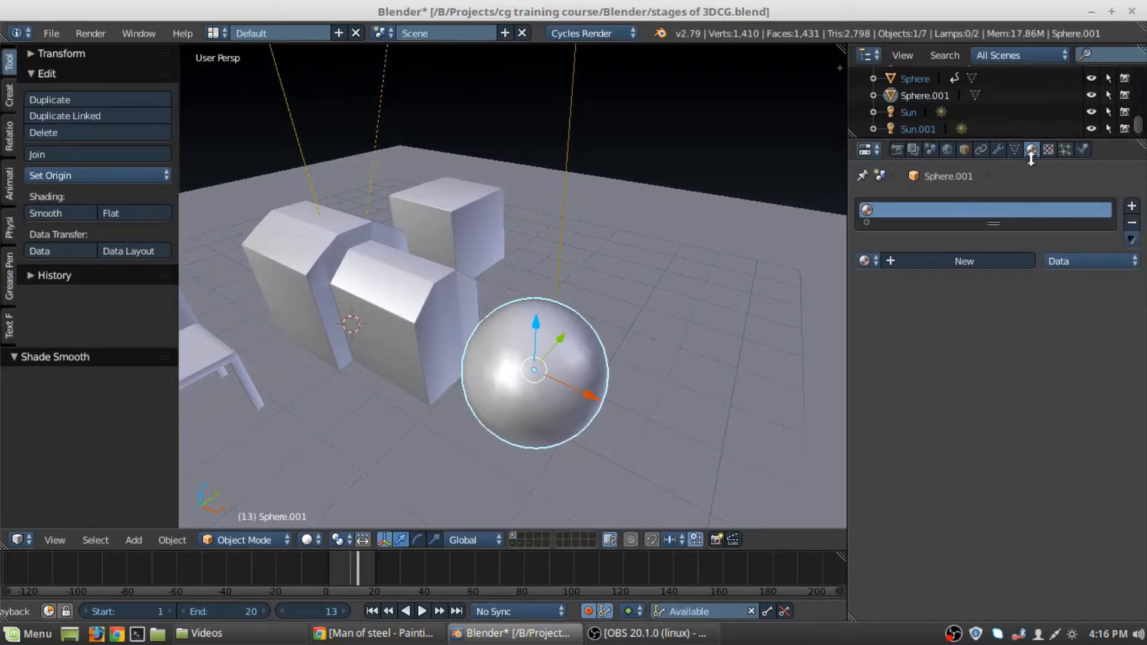
left_click(957, 263)
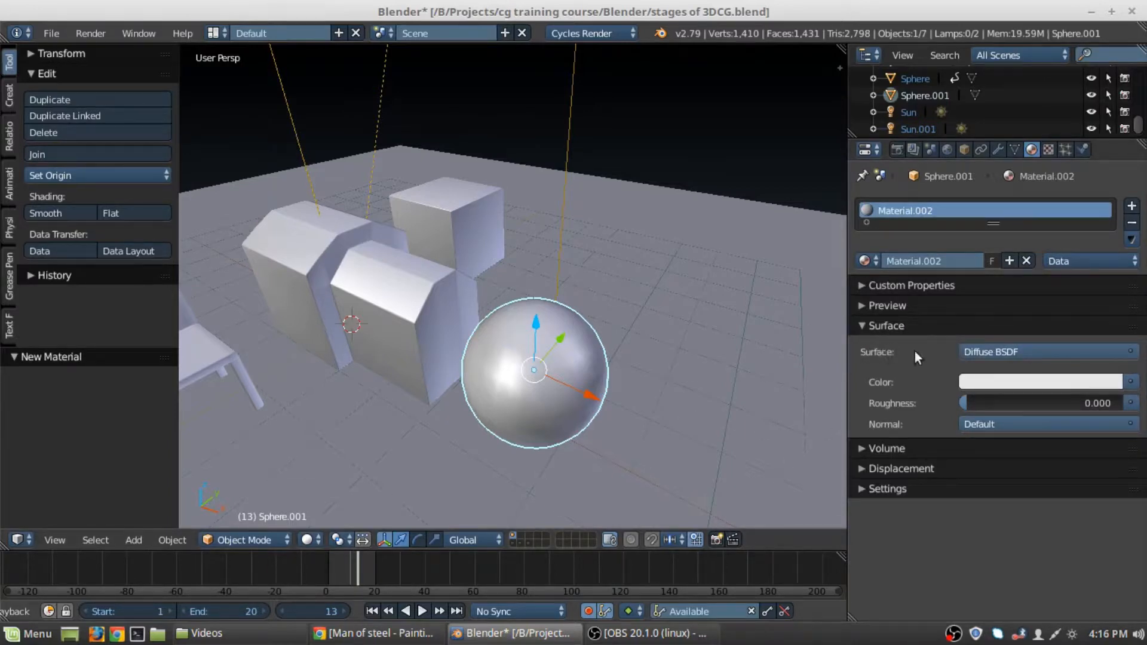
- Change the sphere material's surface shader to Glossy BSDF with a roughness of 0.01
left_click(1038, 354)
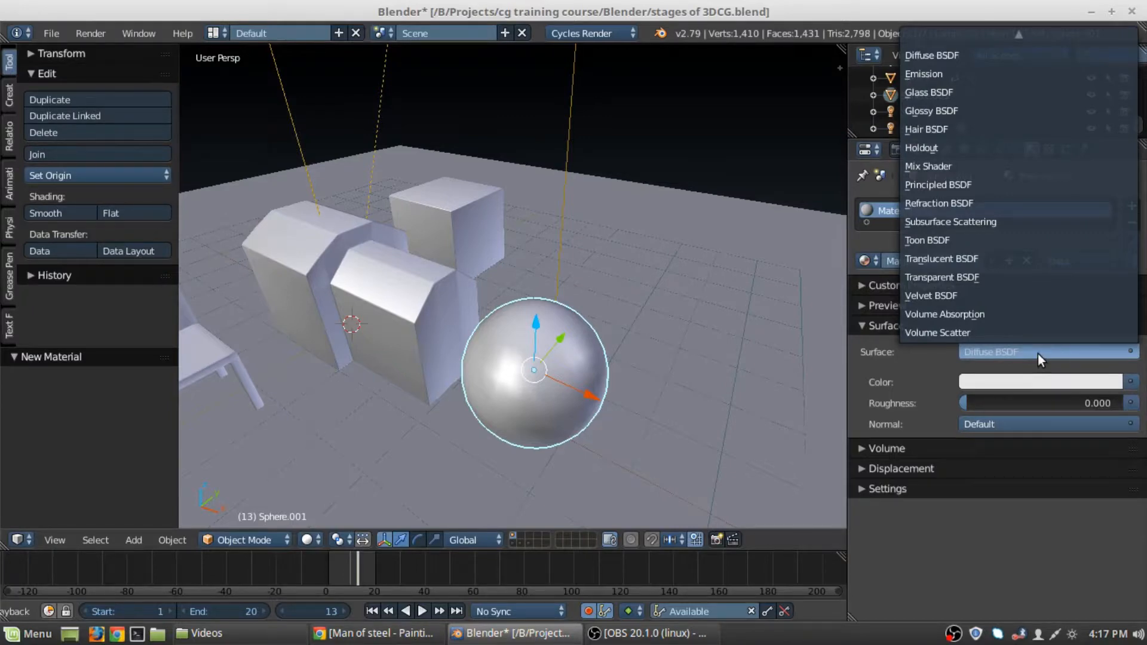
left_click(950, 110)
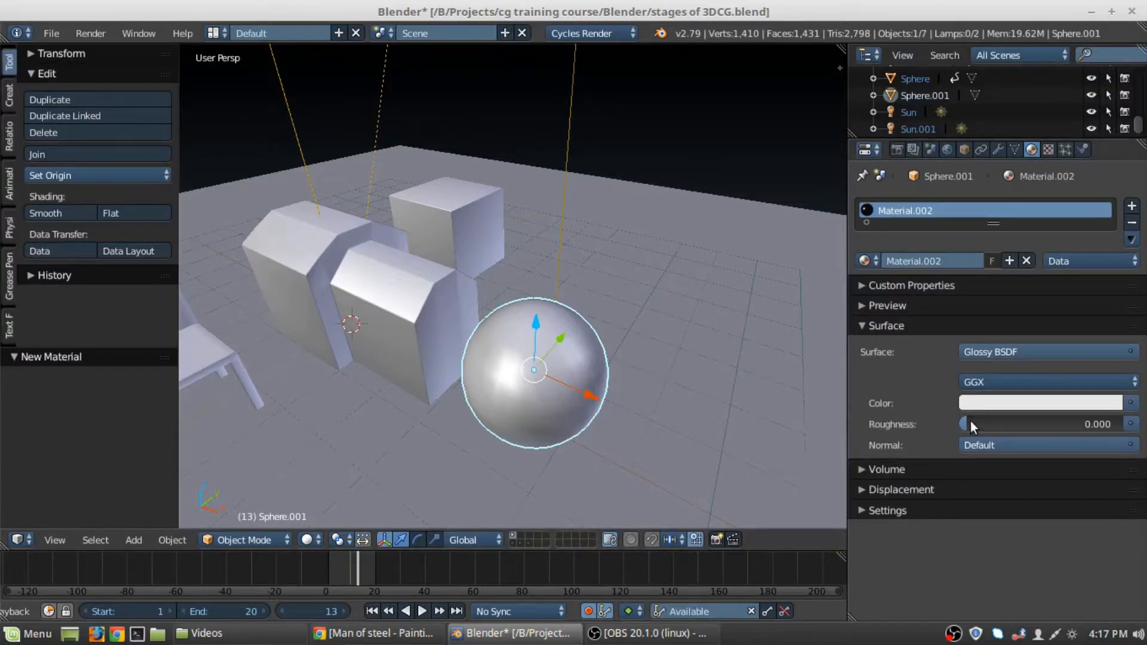
left_click_drag(972, 421, 981, 421)
- Check the sphere's reflections in the rendered view from different angles, then return to solid view
key("shift+z")
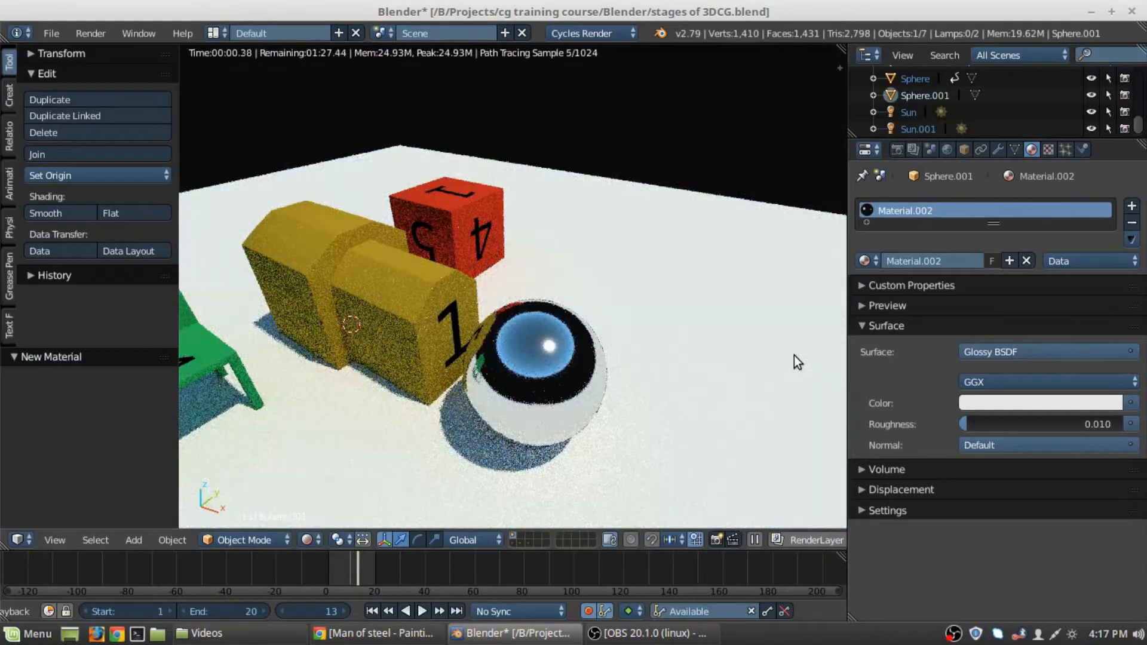
scroll(794, 356, "down", 1)
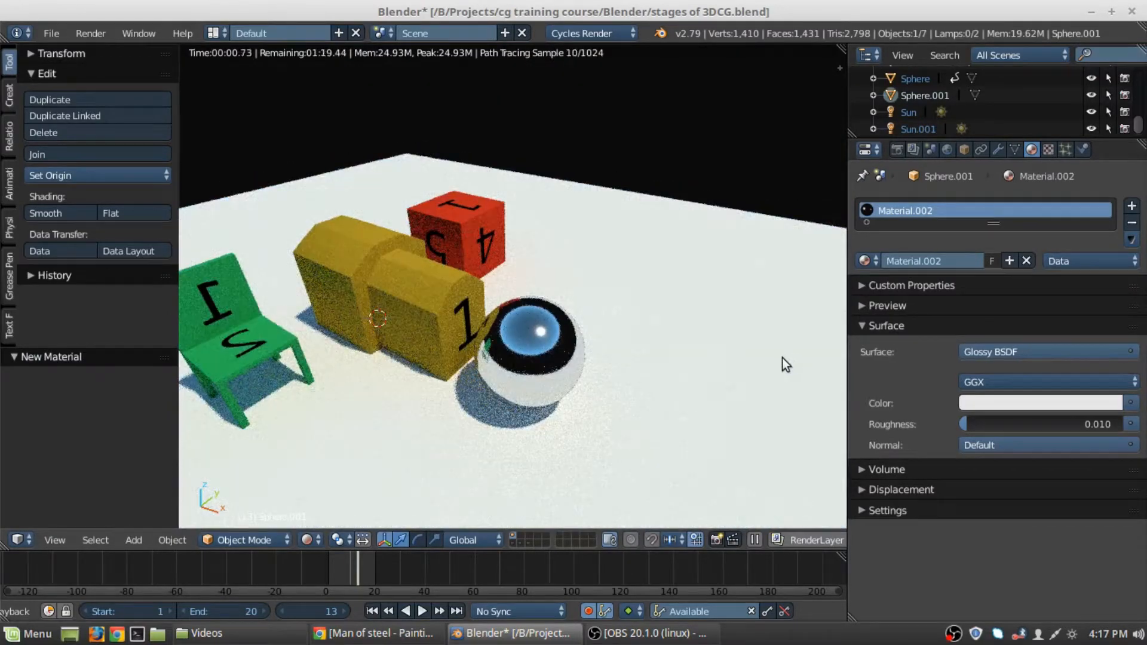
middle_click_drag(659, 209, 529, 256)
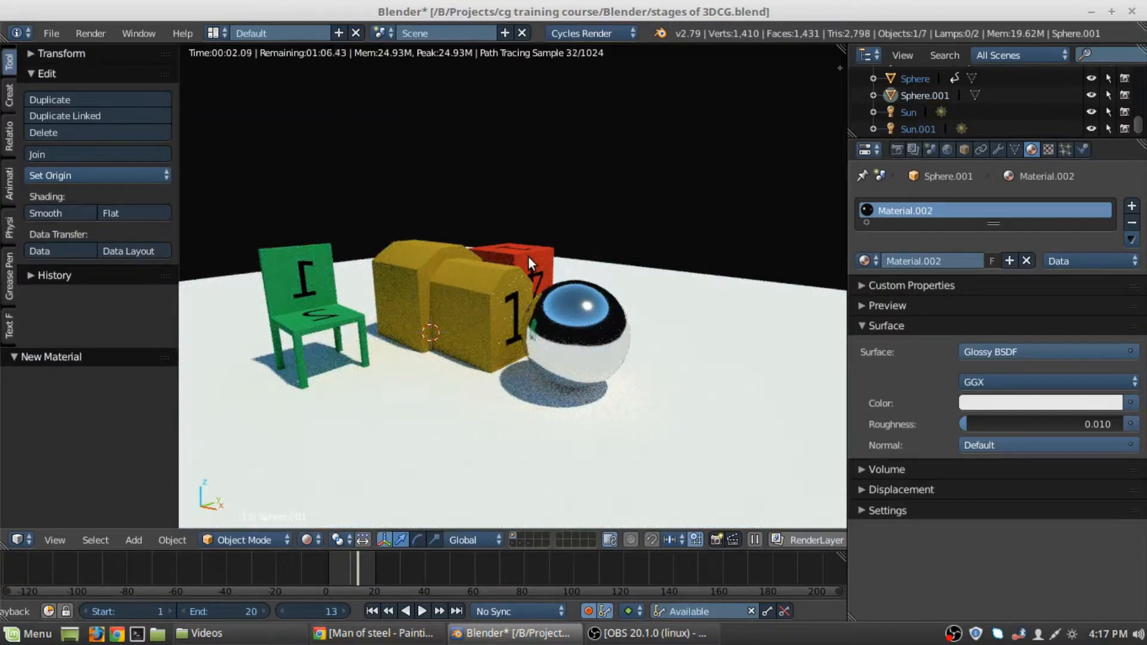
key("shift+z")
middle_click_drag(723, 226, 524, 174)
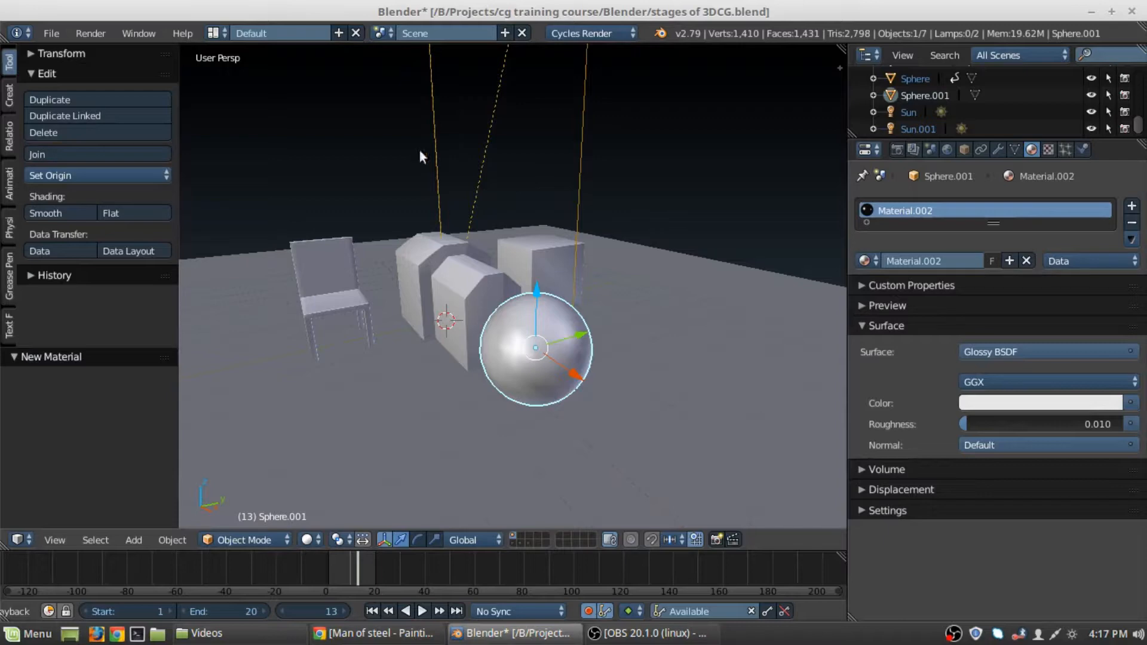
- Set the Cycles compute device to CUDA in the system preferences and close the preferences window
left_click(48, 34)
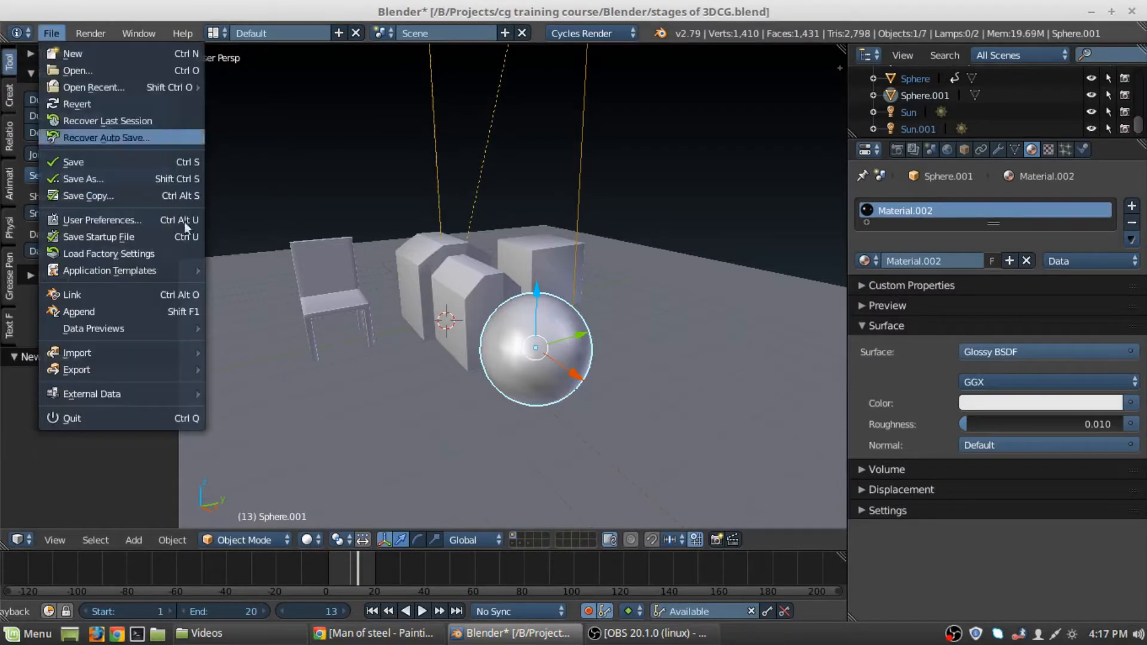
left_click(124, 220)
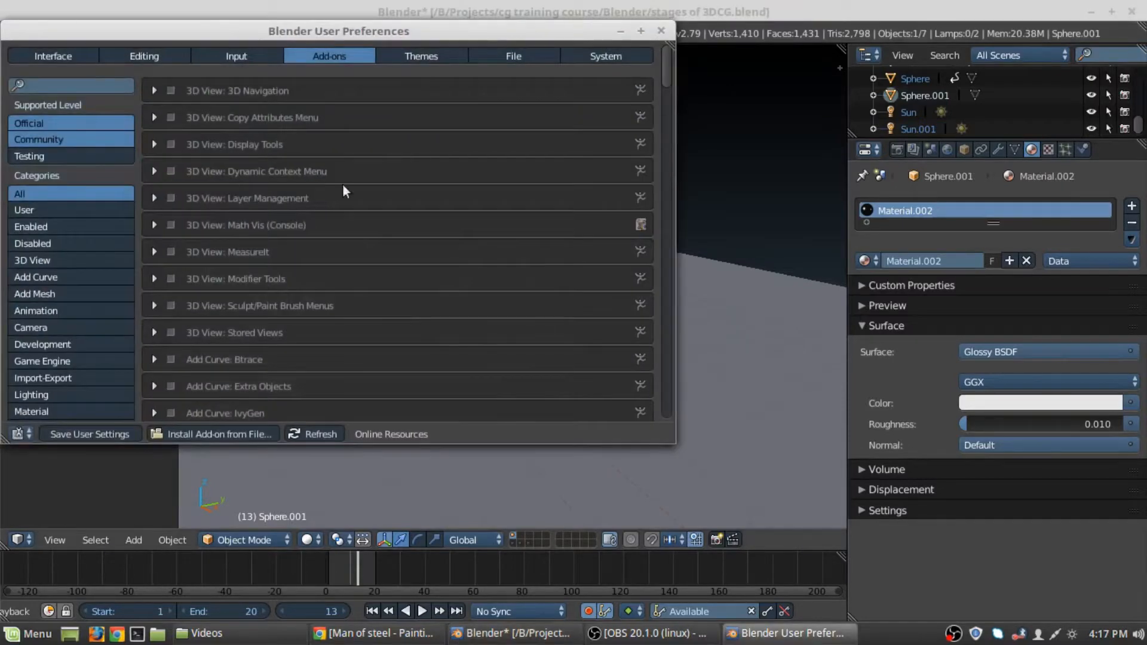
left_click(597, 53)
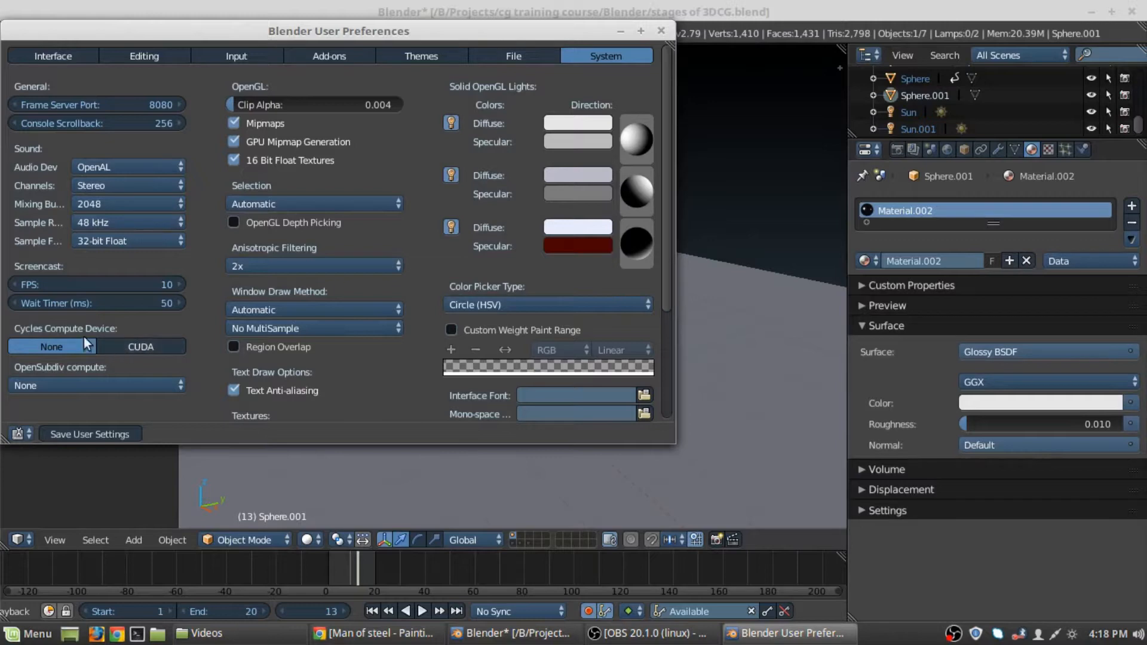
left_click(133, 346)
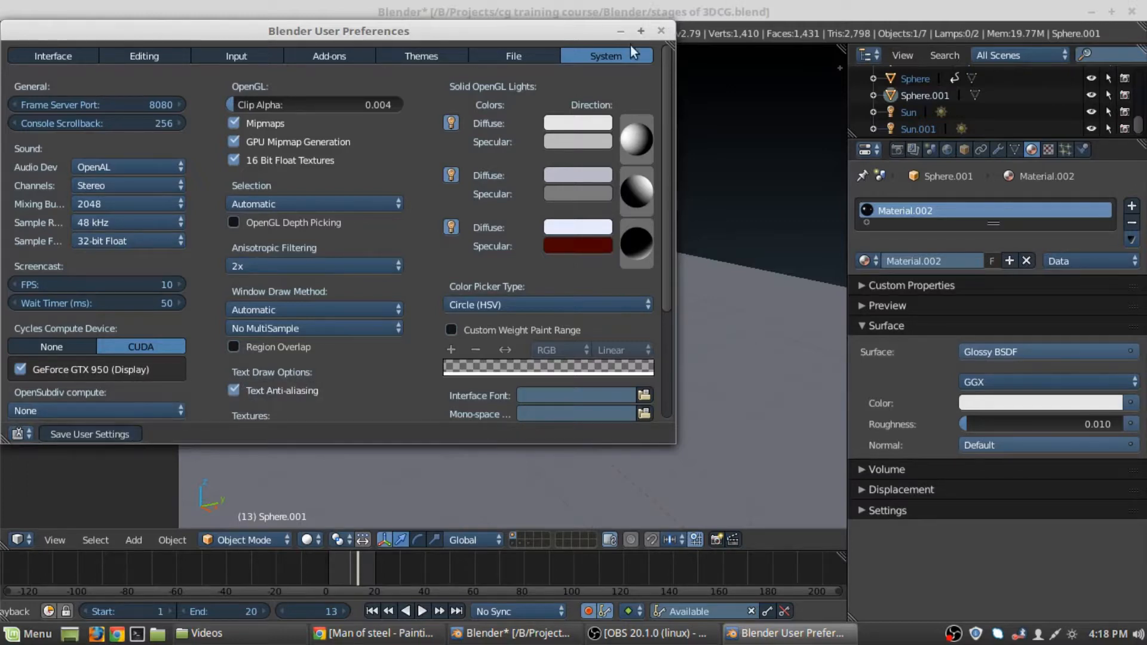
left_click(663, 29)
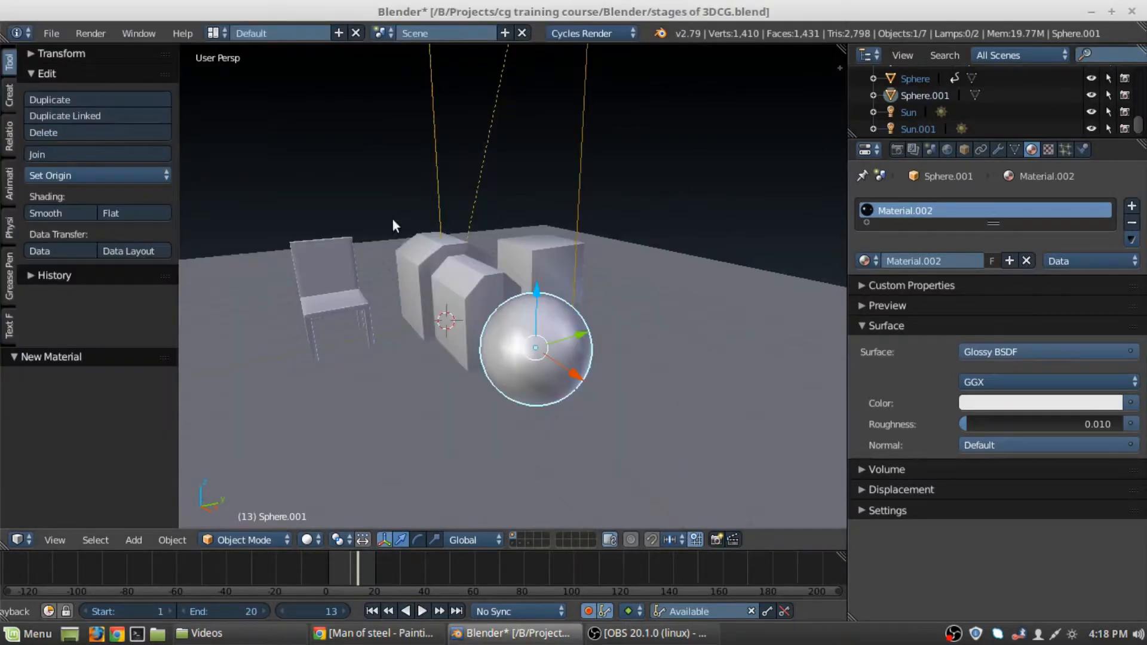
- Choose GPU Compute as the device in the scene's render settings
left_click(896, 150)
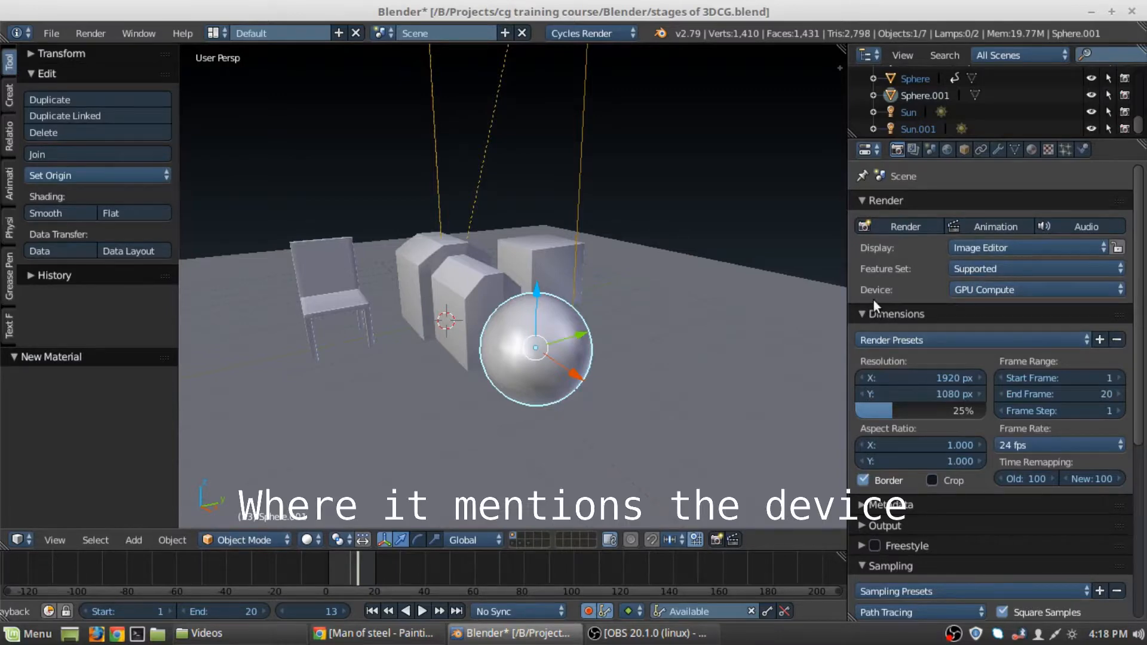
left_click(993, 289)
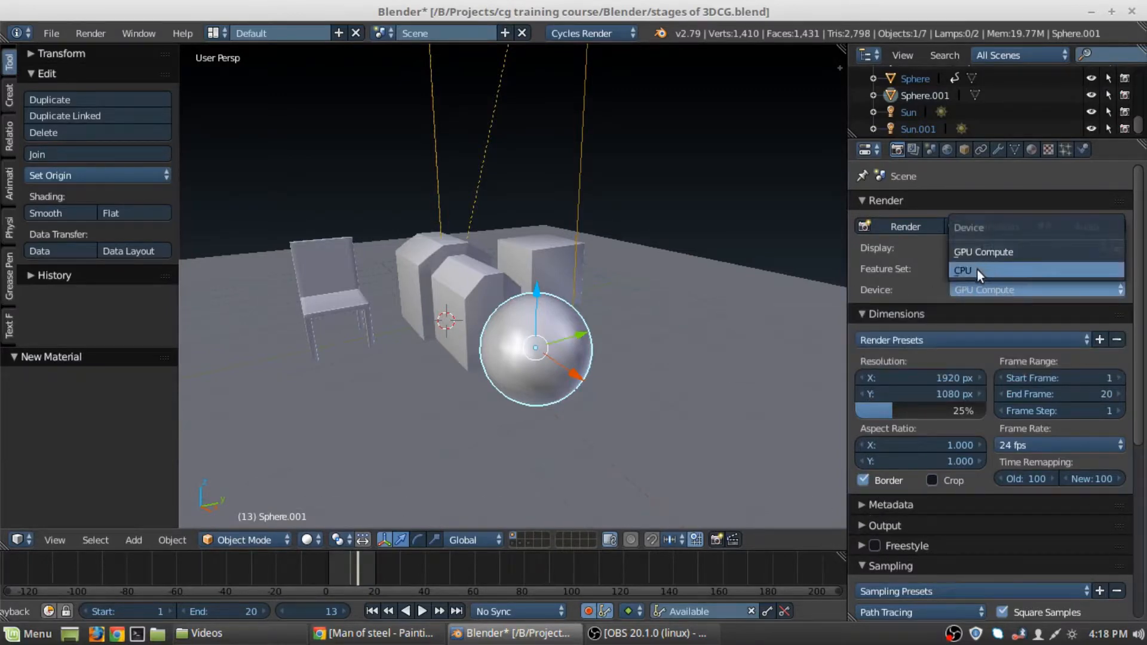
left_click(977, 251)
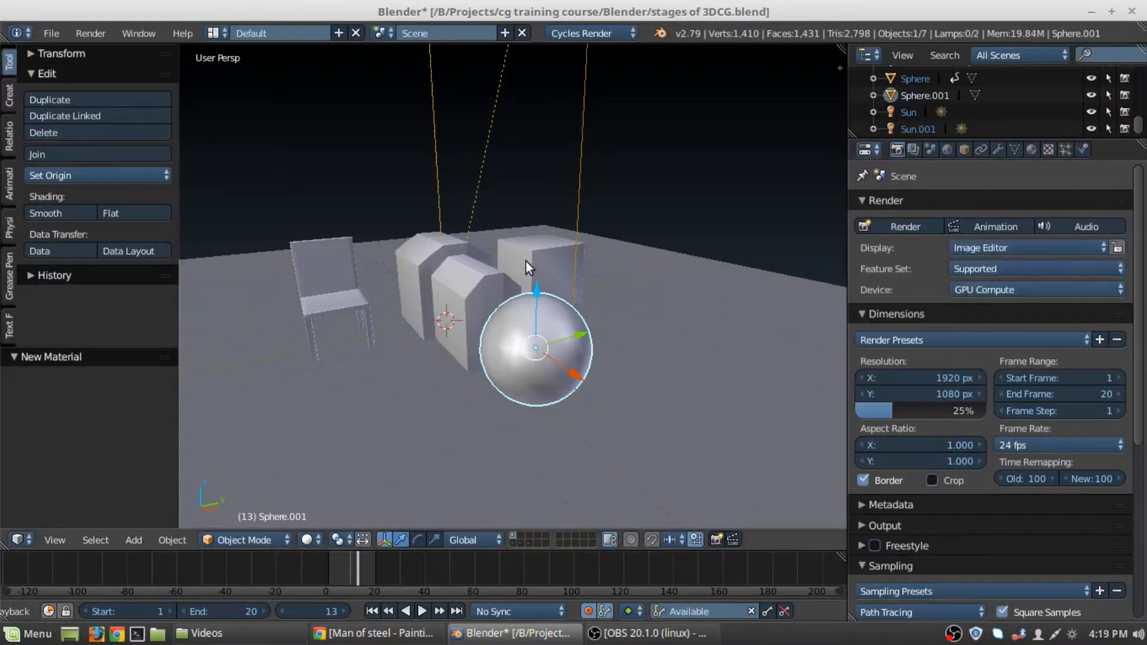
- View the scene from a higher angle and start a rendered preview using the GPU
middle_click_drag(527, 263, 575, 317)
middle_click_drag(636, 337, 610, 330)
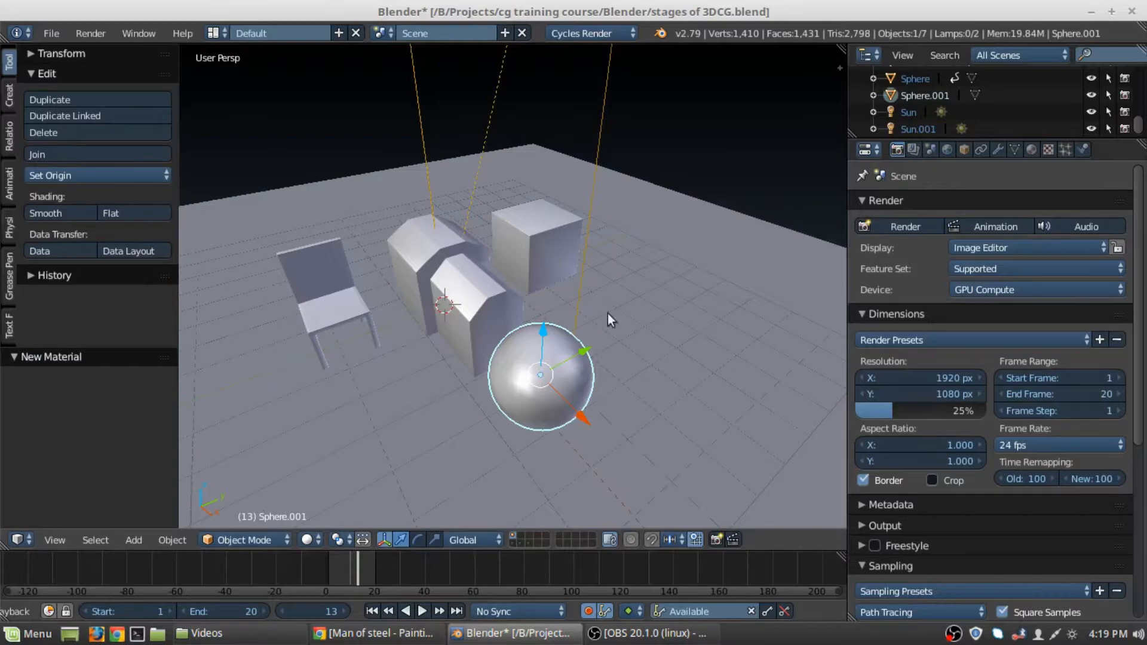
key("shift+z")
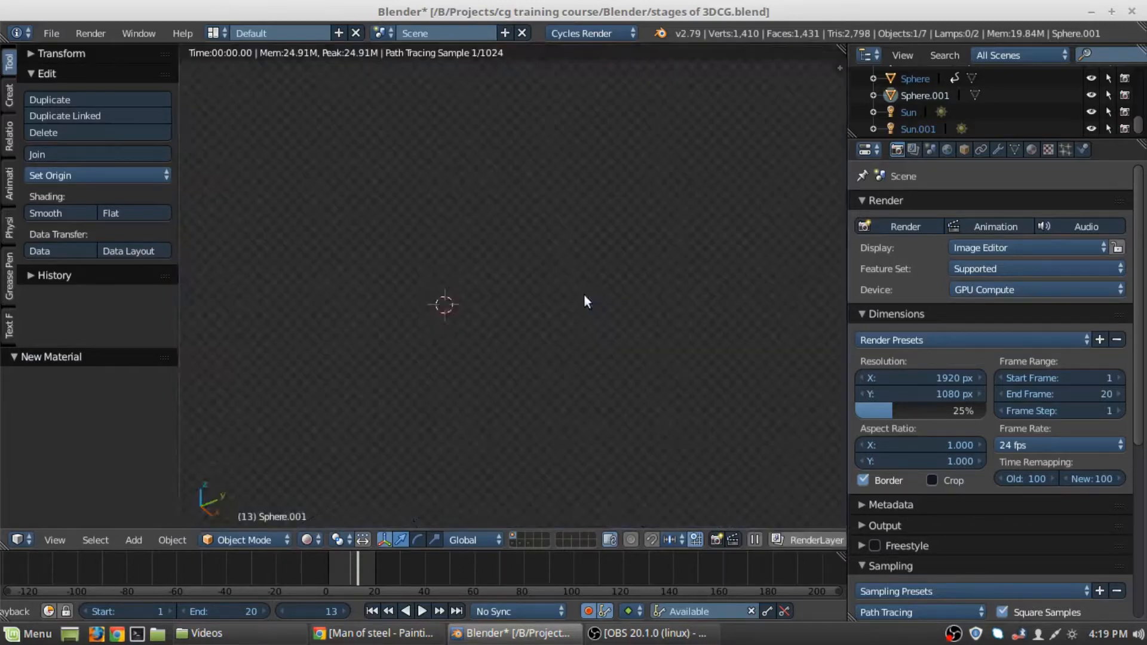
- Preview the scene with GPU rendering, then switch the render device to CPU and start a rendered preview for comparison
middle_click_drag(568, 398, 549, 354)
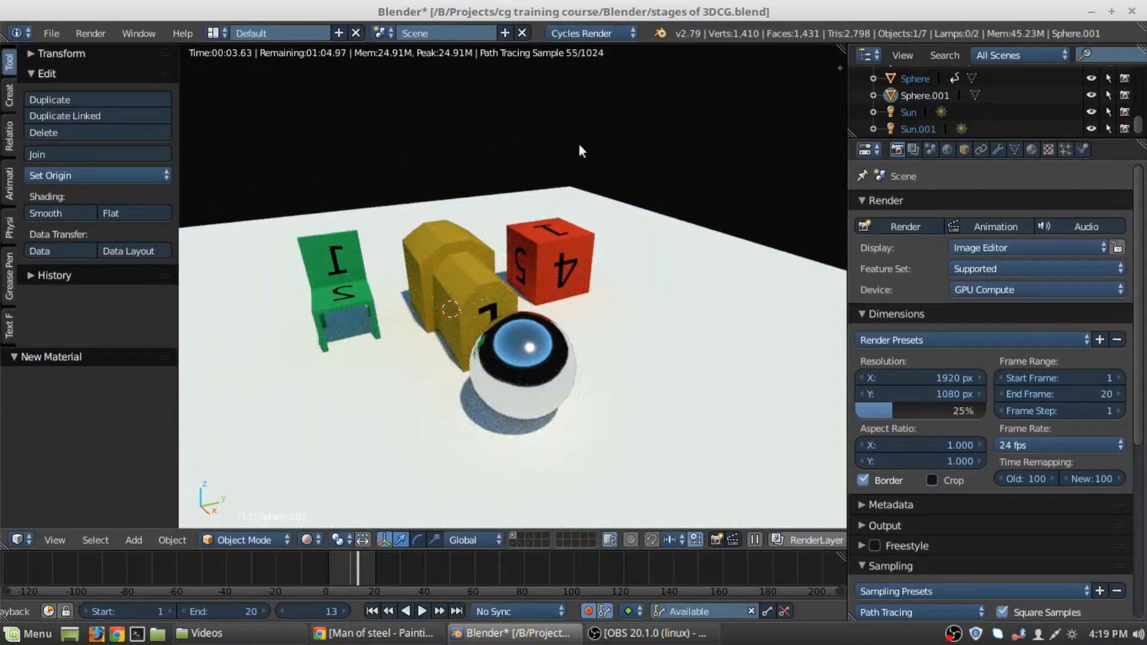
key("shift+z")
left_click(996, 284)
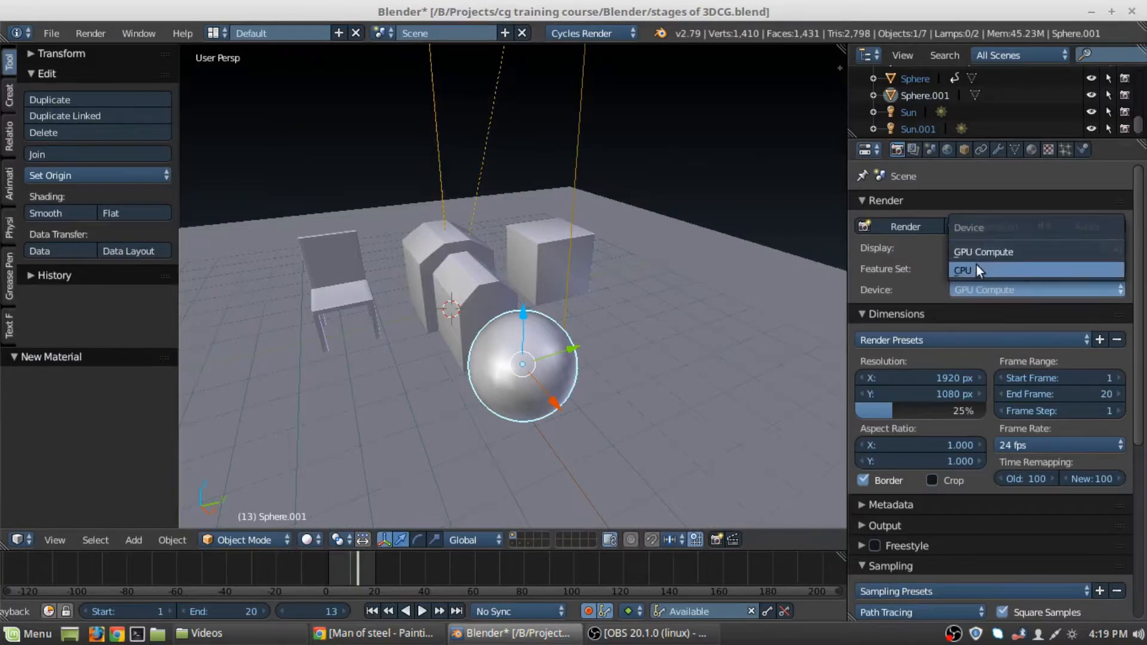
left_click(976, 266)
key("shift+z")
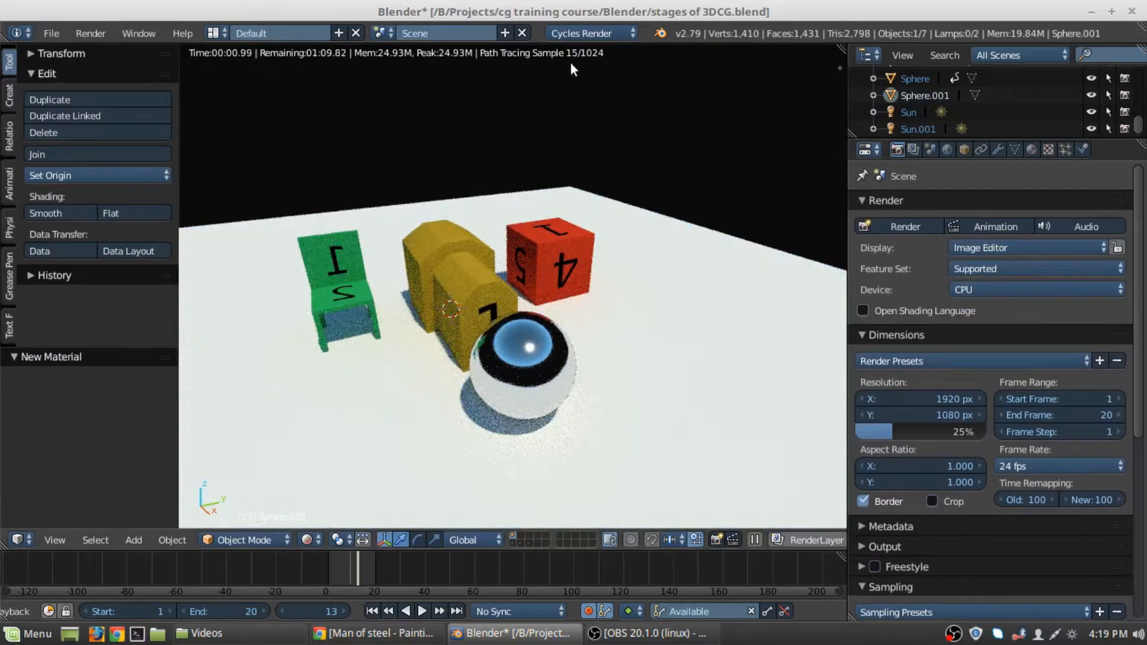
- Set the render device back to GPU Compute, preview the scene in rendered view and return to solid view
key("shift+z")
left_click(980, 290)
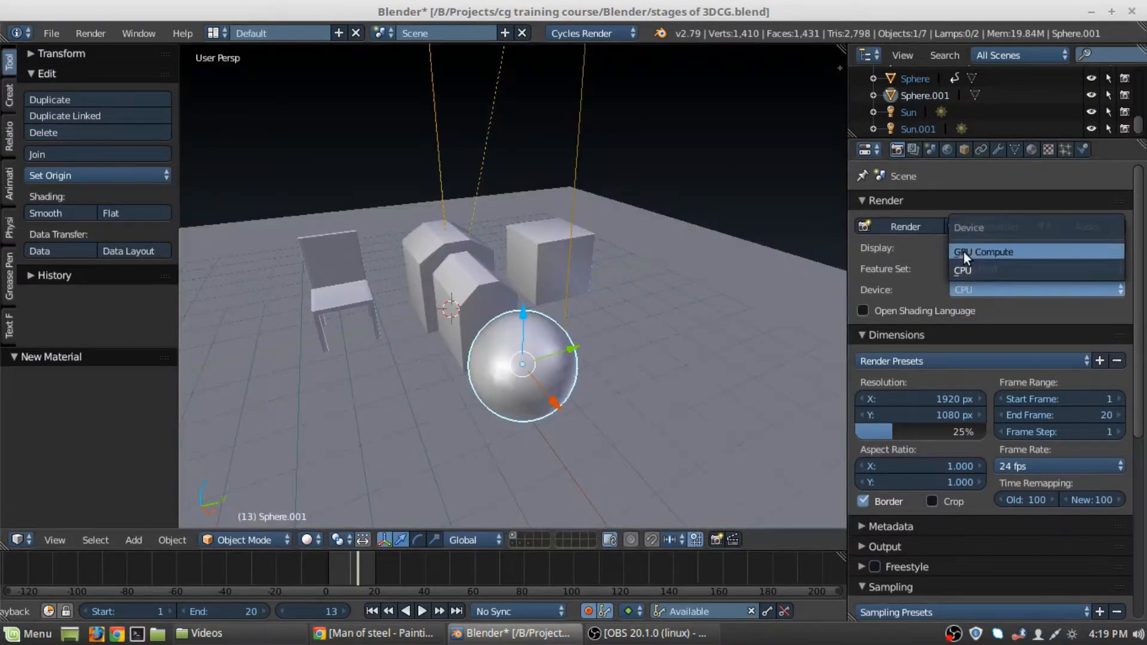
left_click(963, 252)
key("shift+z")
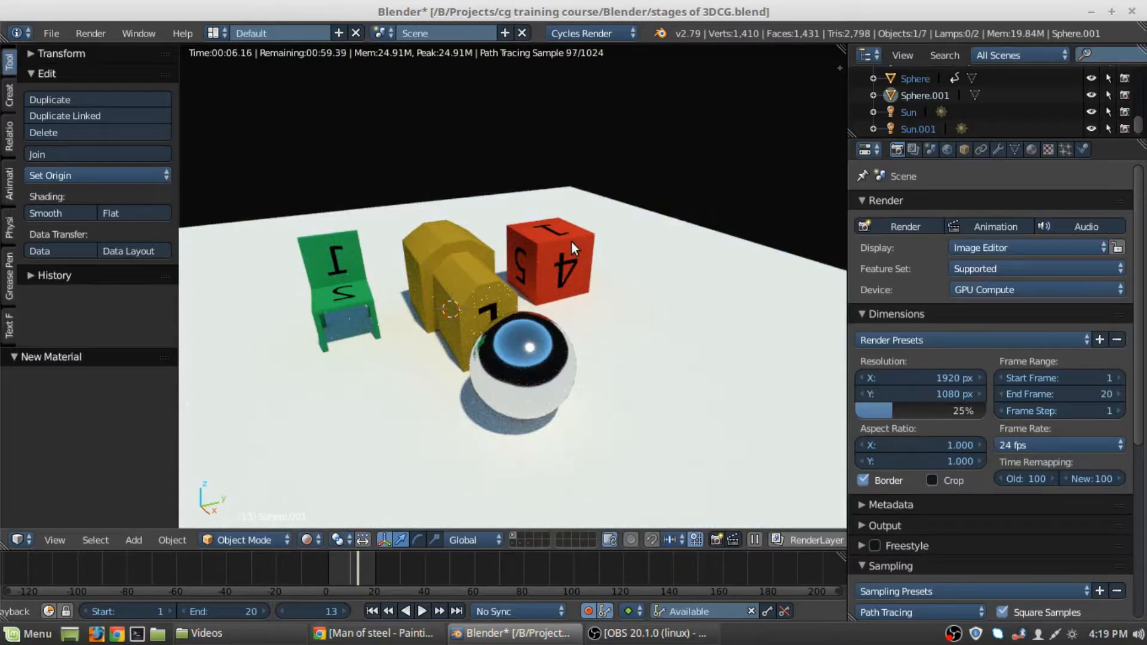
key("shift+z")
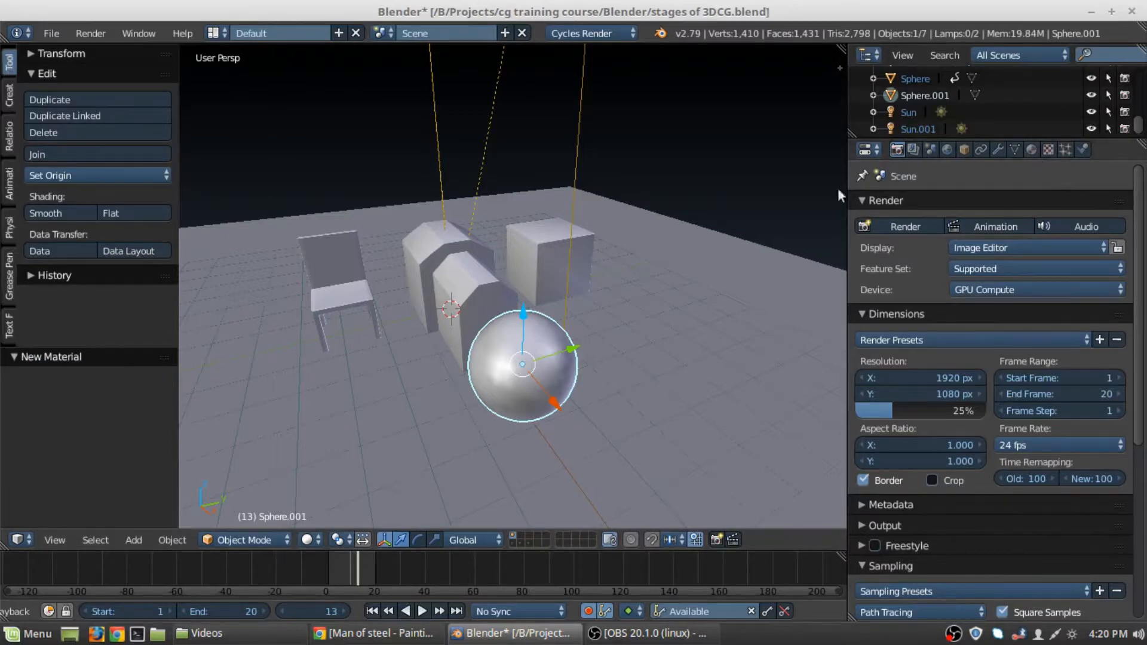
- Select the cube behind the sphere, split the 3D view into two stacked areas and make the upper one a Node Editor
right_click(534, 257)
middle_click_drag(740, 264, 611, 249)
left_click_drag(842, 48, 808, 287)
left_click(18, 278)
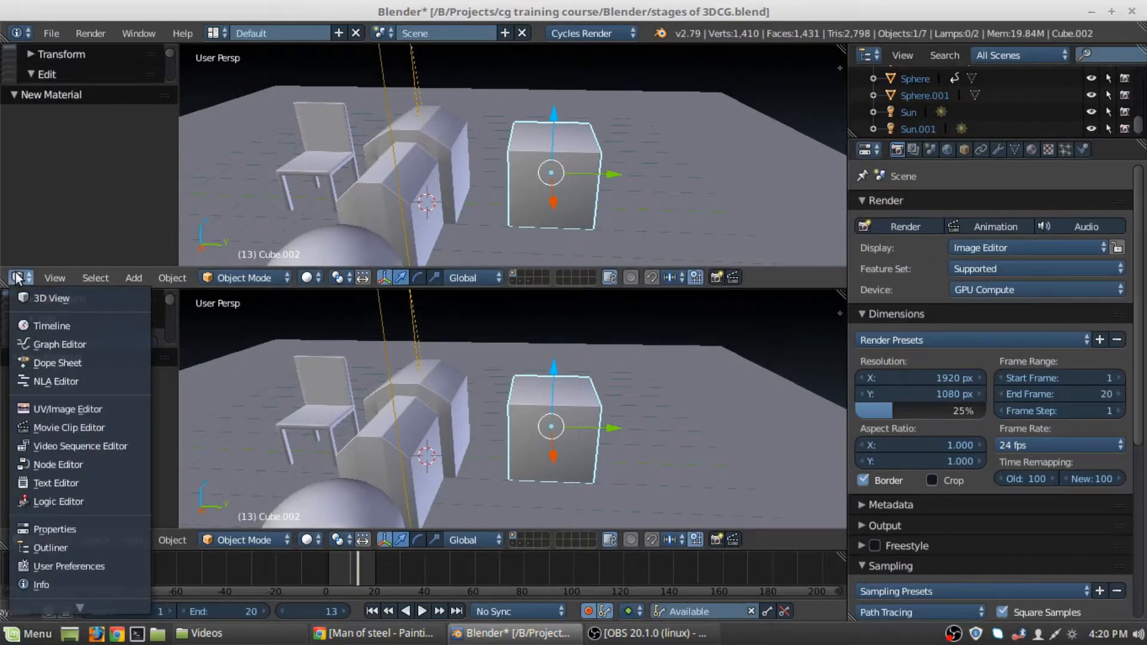
left_click(57, 464)
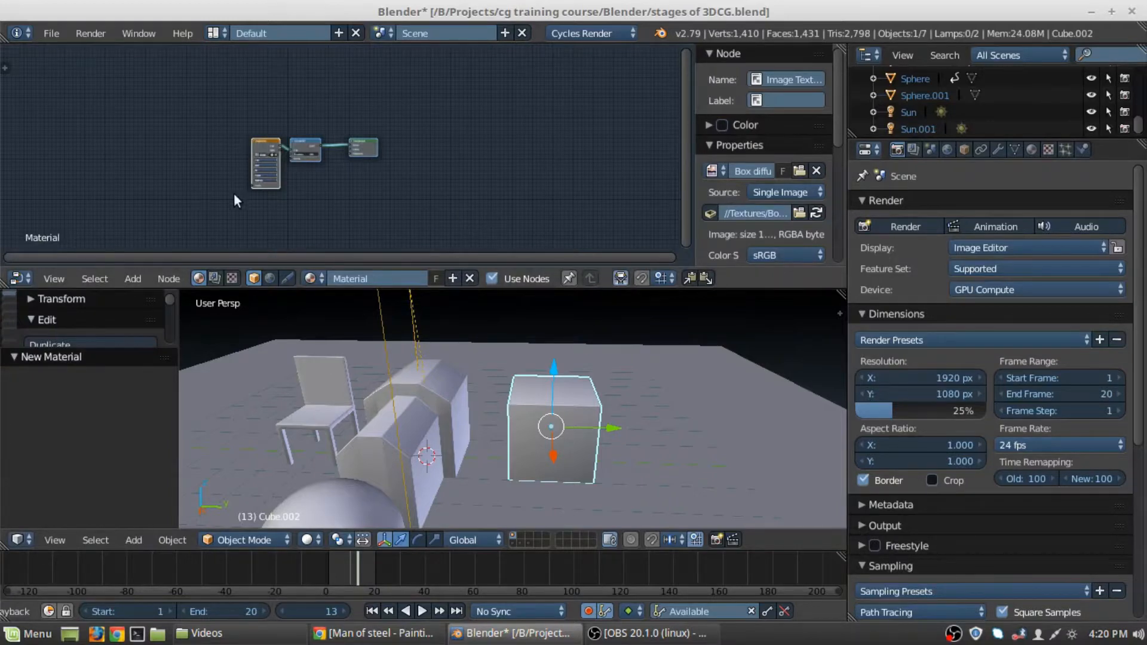
- Spread out the Image Texture and Diffuse BSDF nodes of the cube's material, leaving room before the Material Output
middle_click_drag(234, 195, 376, 154)
scroll(454, 154, "up", 6)
scroll(352, 179, "up", 2)
middle_click_drag(549, 122, 525, 154)
scroll(352, 179, "up", 2)
left_click_drag(434, 99, 227, 106)
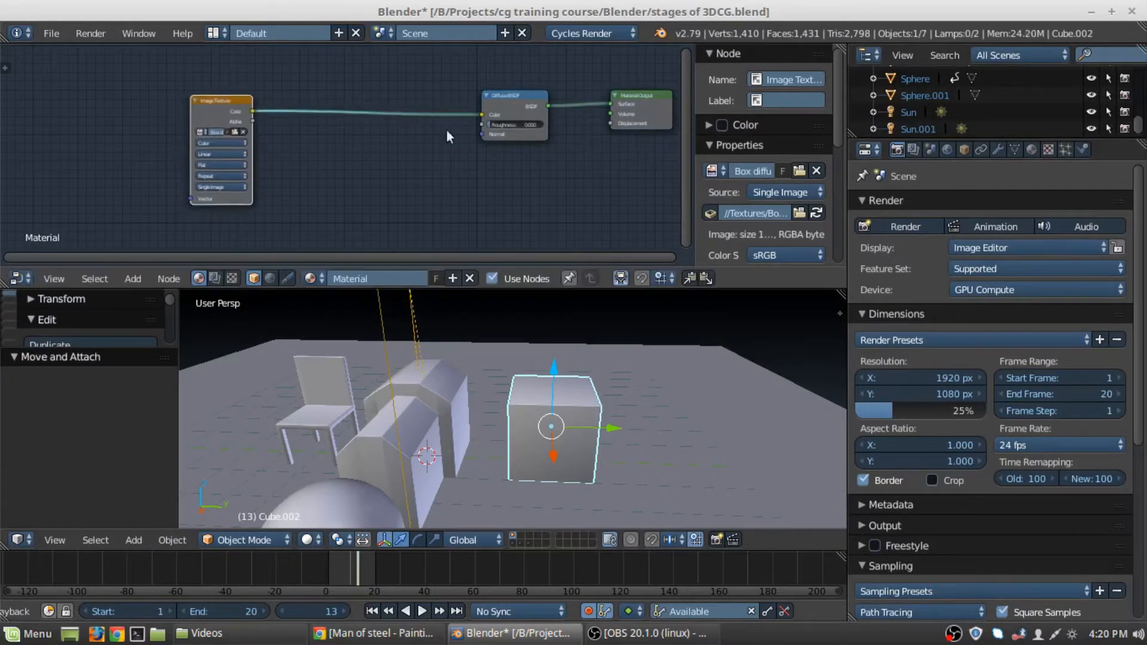
left_click_drag(529, 99, 382, 100)
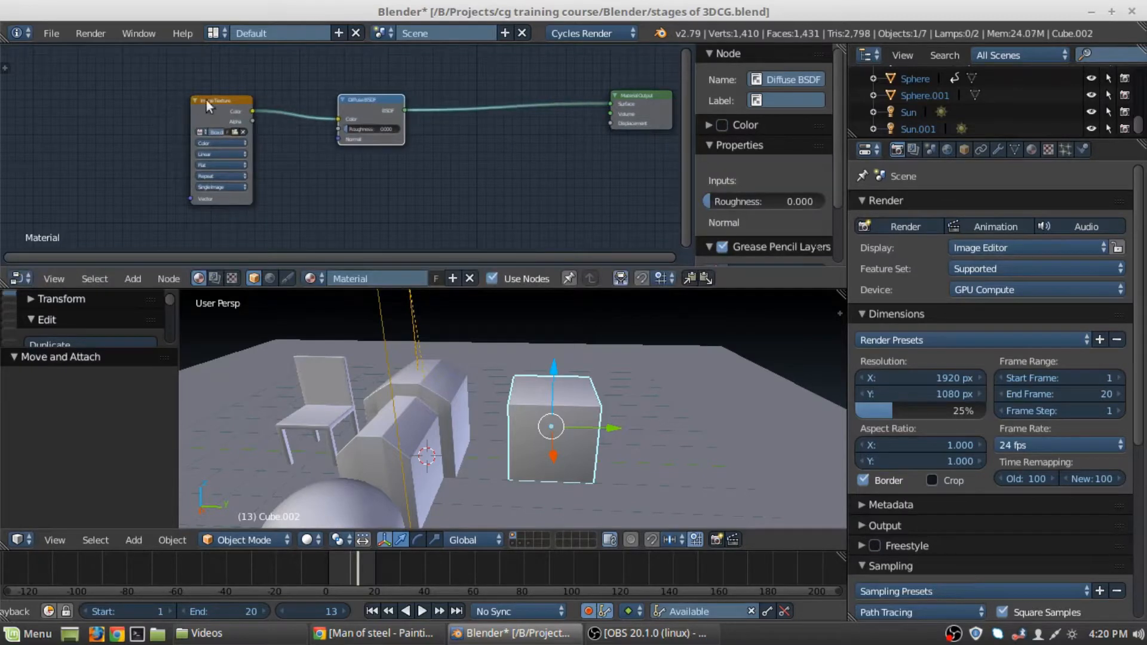
left_click_drag(238, 102, 203, 106)
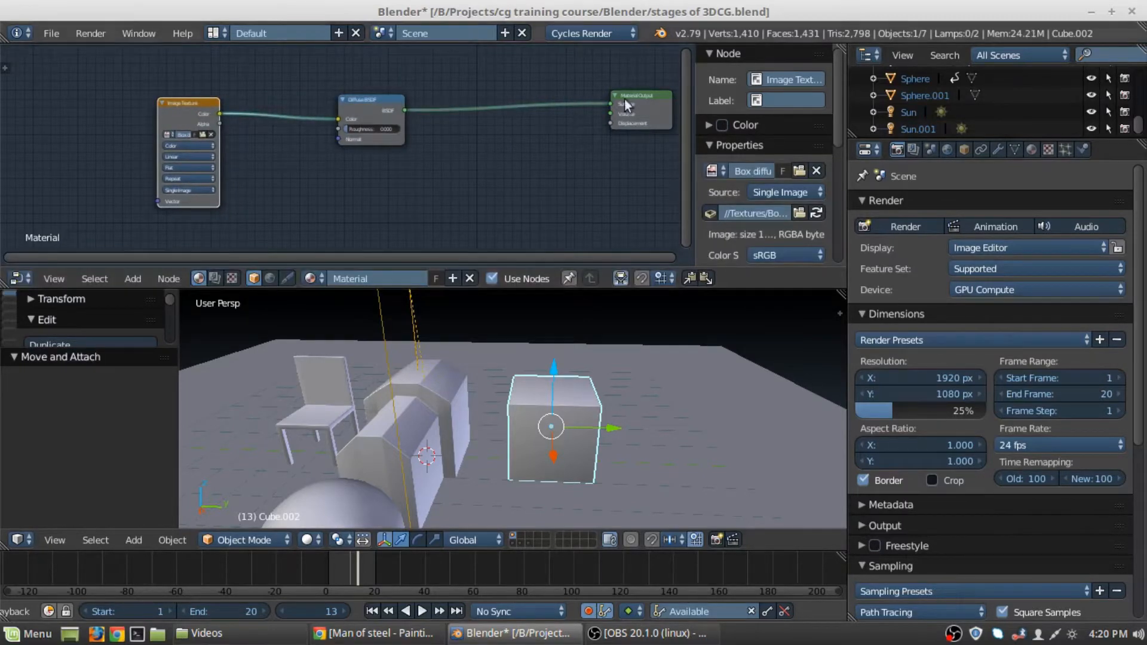
left_click_drag(374, 104, 399, 103)
middle_click_drag(479, 154, 439, 162)
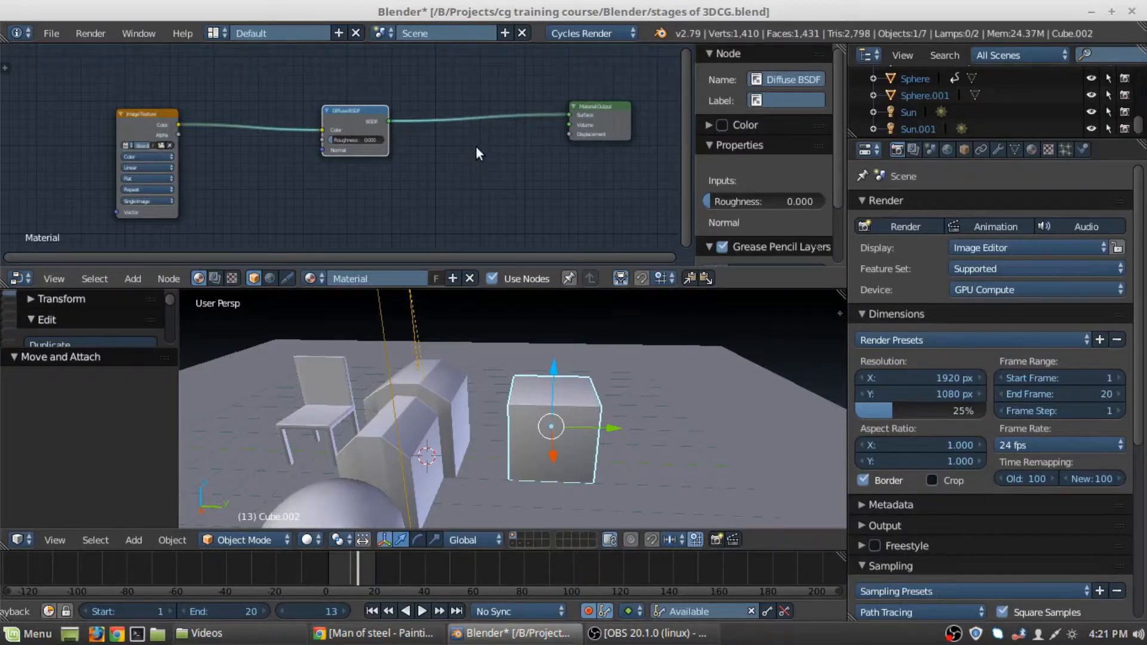
key("shift+a")
key("shift+a")
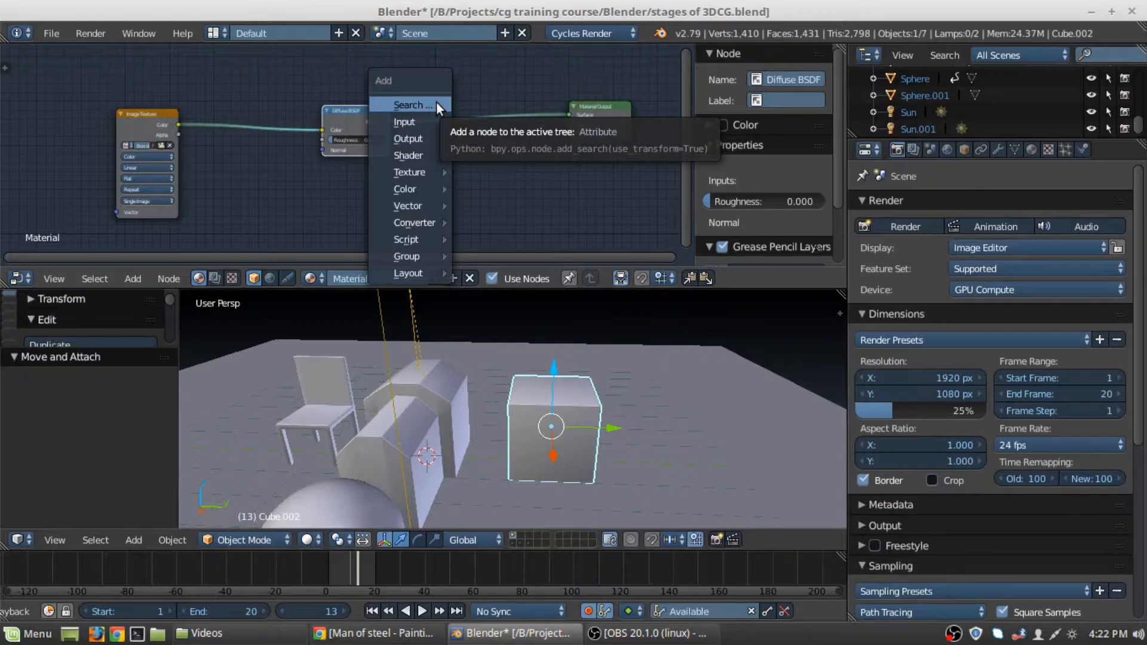
key("Escape")
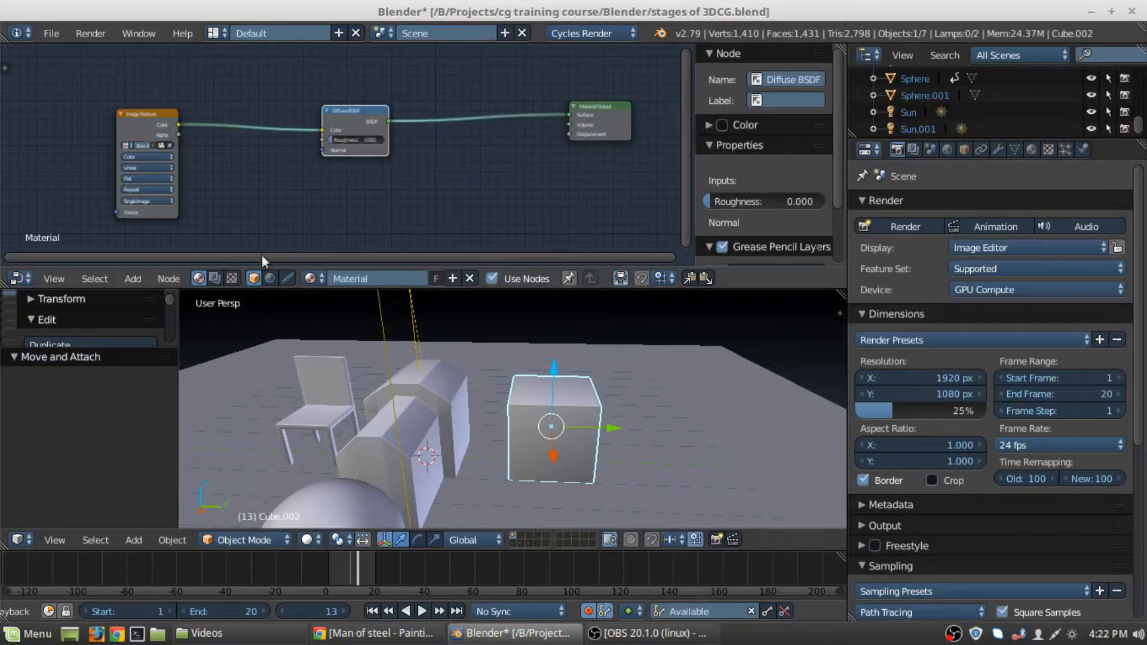
- Examine the Node Editor's compositing and texture node trees, return to the material nodes and look over the available node categories
left_click(28, 279)
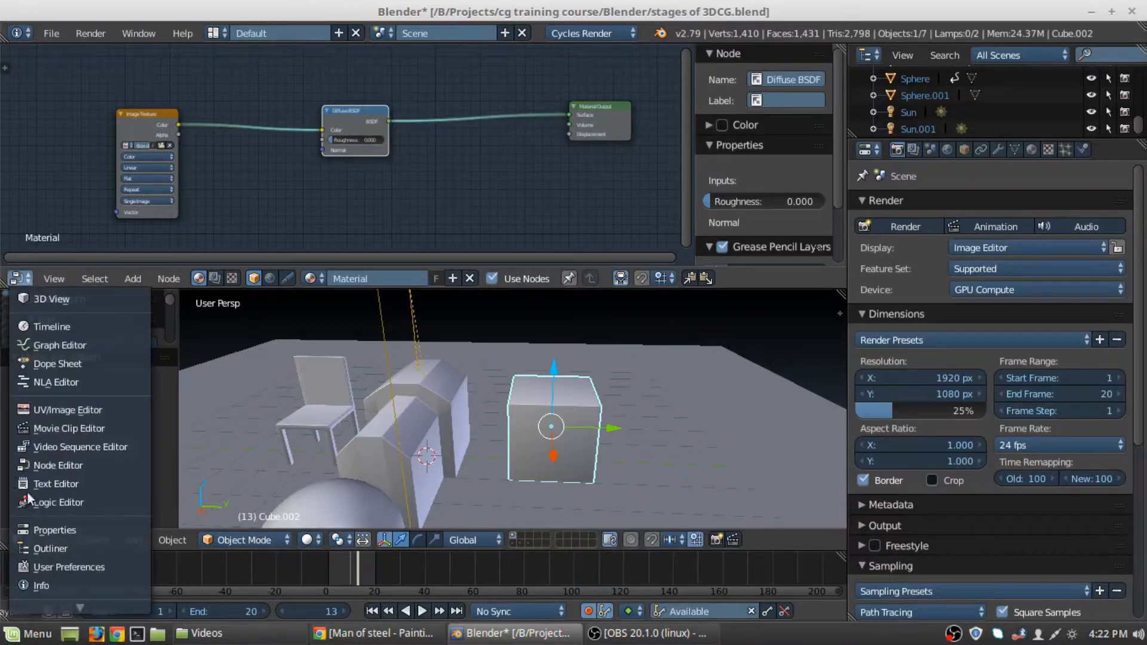
left_click(59, 465)
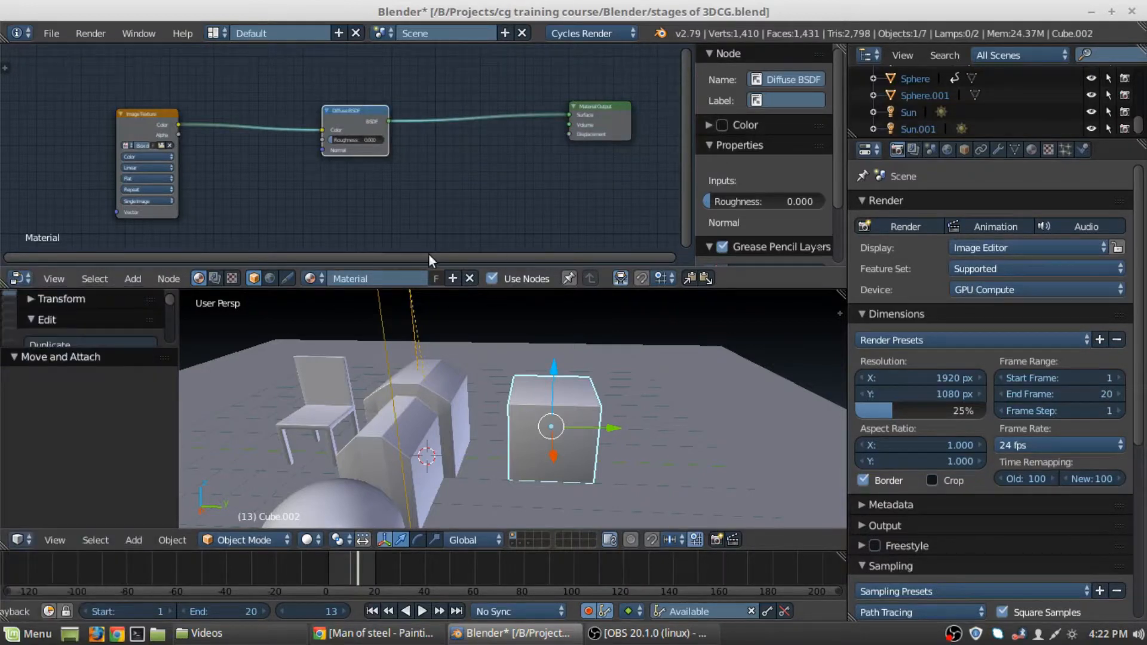
left_click(212, 280)
left_click(231, 279)
left_click(214, 279)
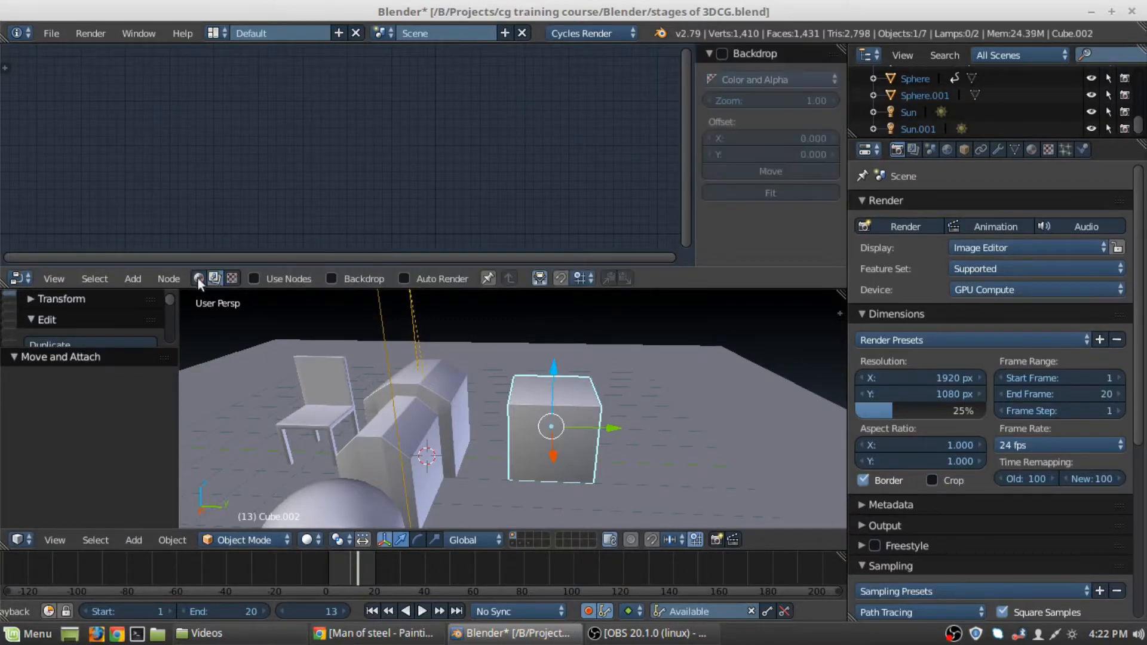
left_click(198, 278)
key("shift+a")
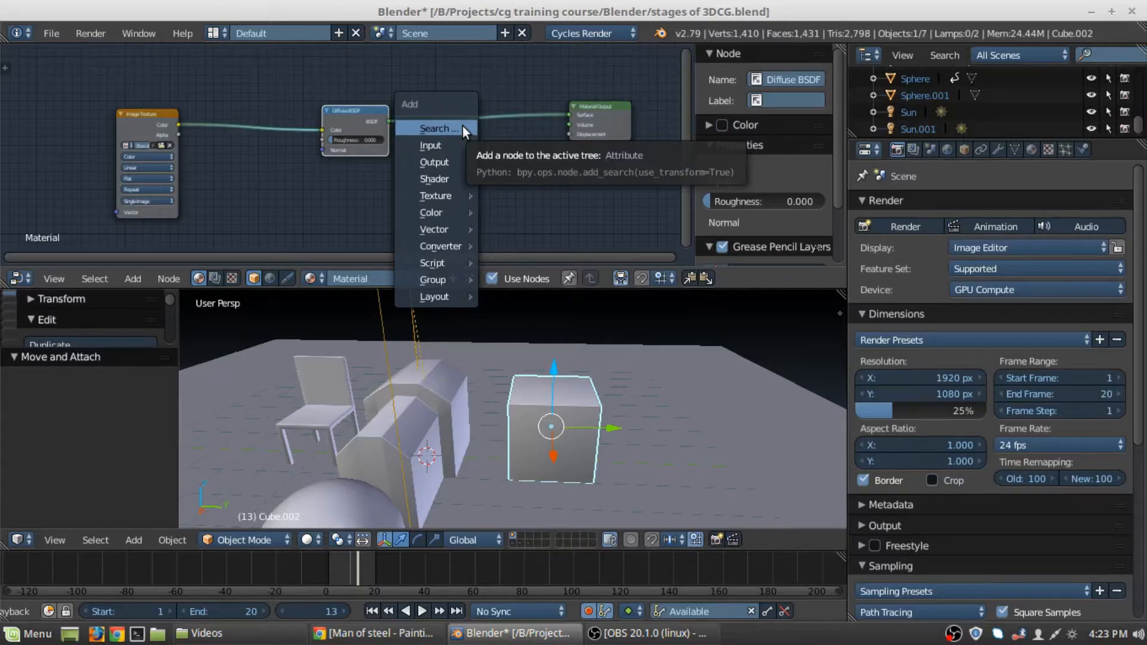
key("Escape")
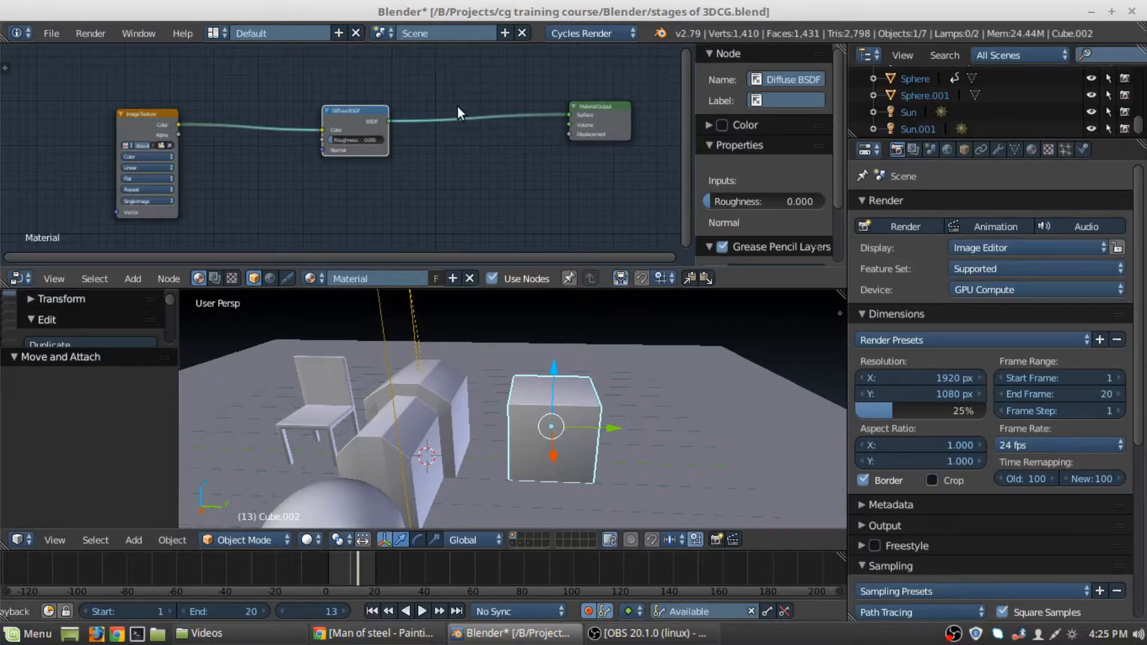
- Add a Mix Shader node onto the link between the Diffuse BSDF and the Material Output
key("shift+a")
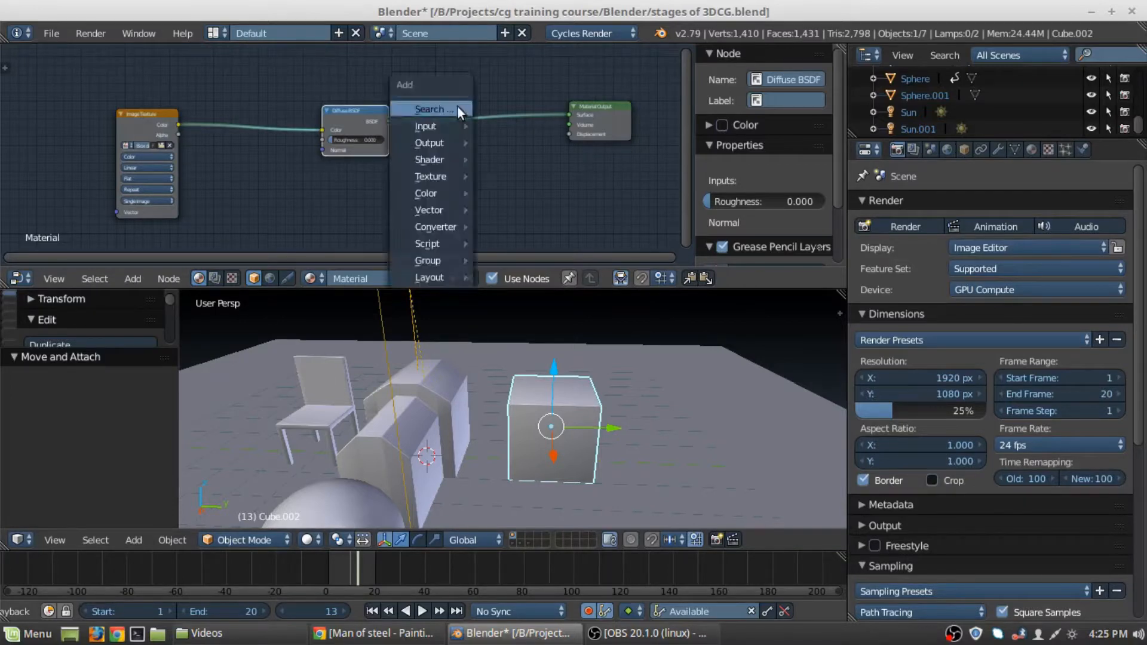
mouse_move(443, 174)
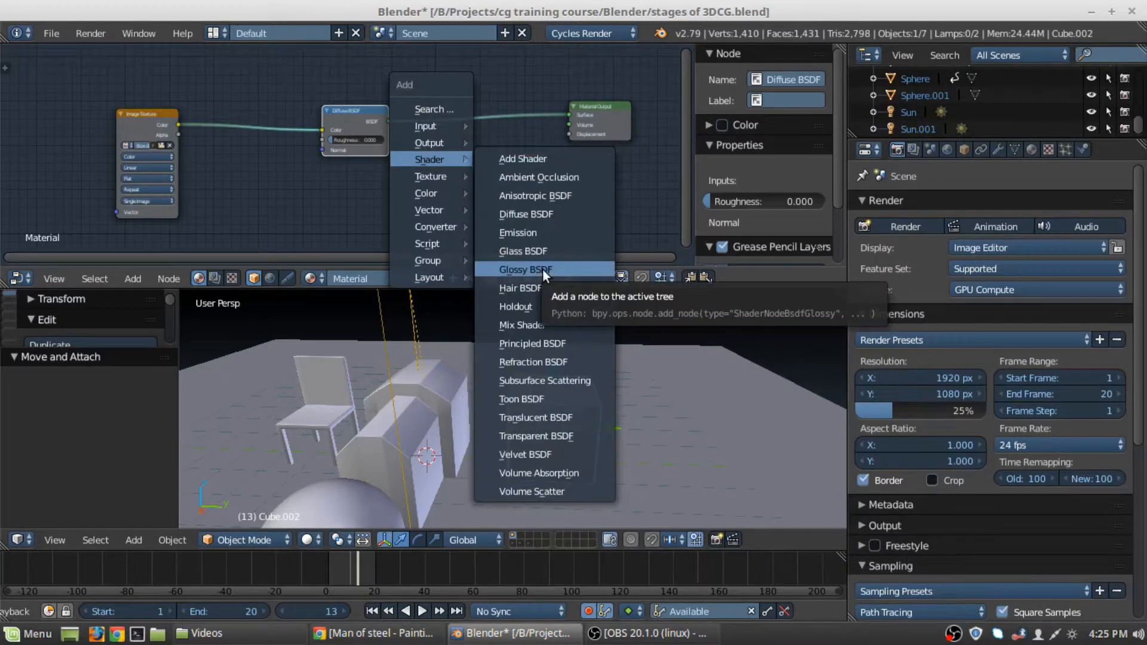
left_click(536, 322)
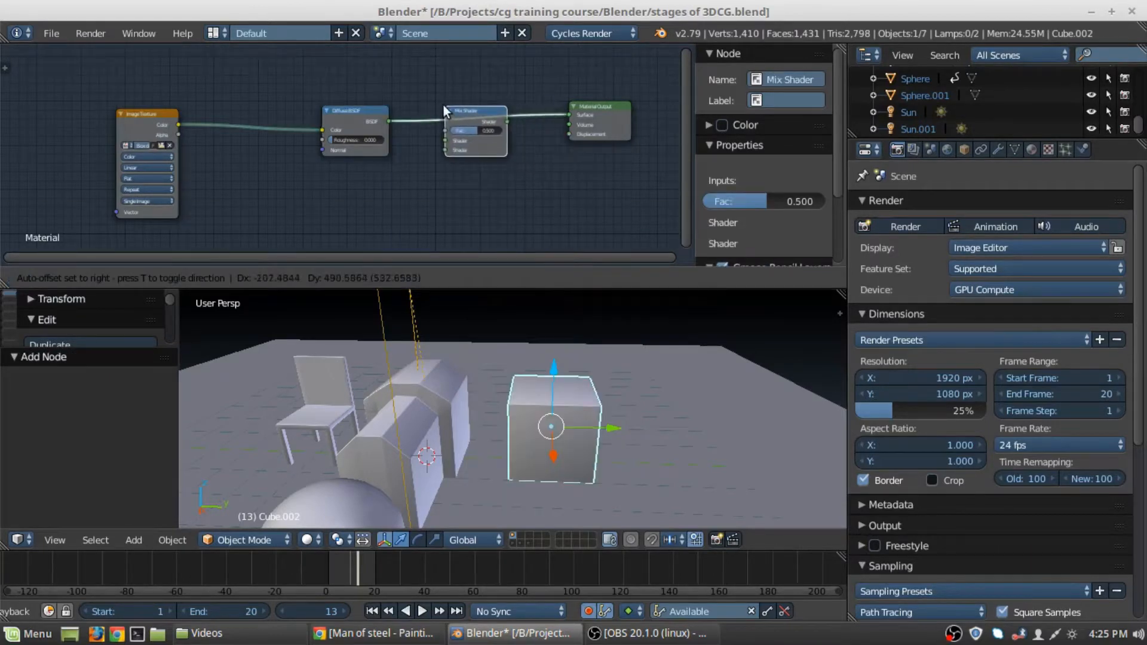
left_click(443, 105)
- Move the Diffuse BSDF and Mix Shader nodes to space out the cube's material node chain
scroll(321, 116, "up", 5)
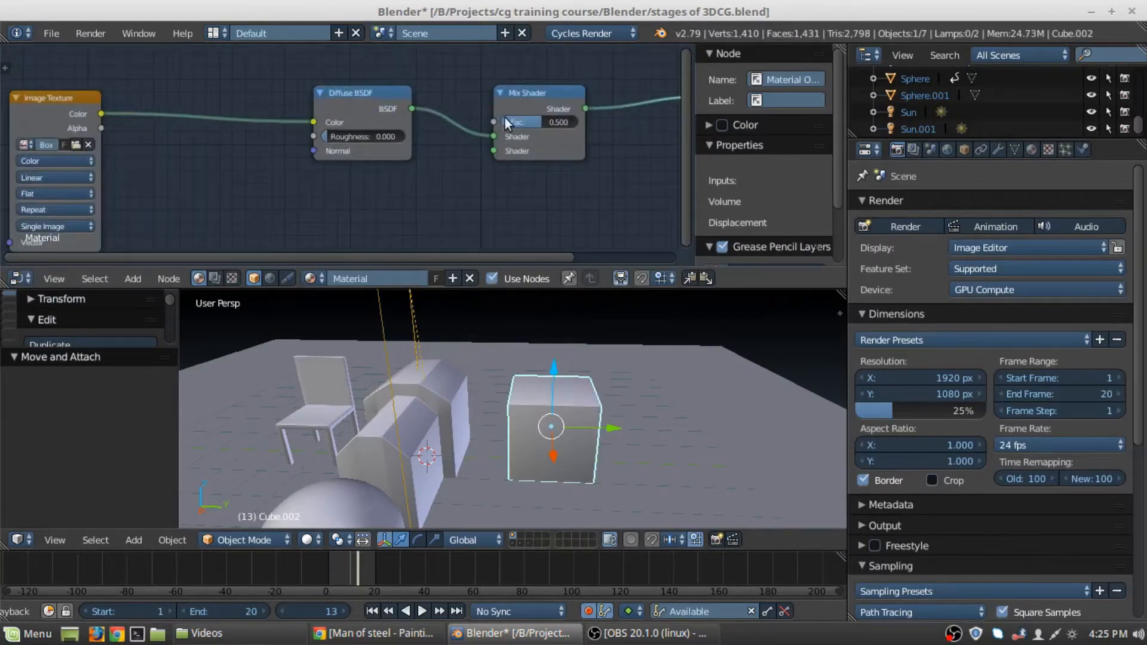
middle_click_drag(480, 118, 383, 130)
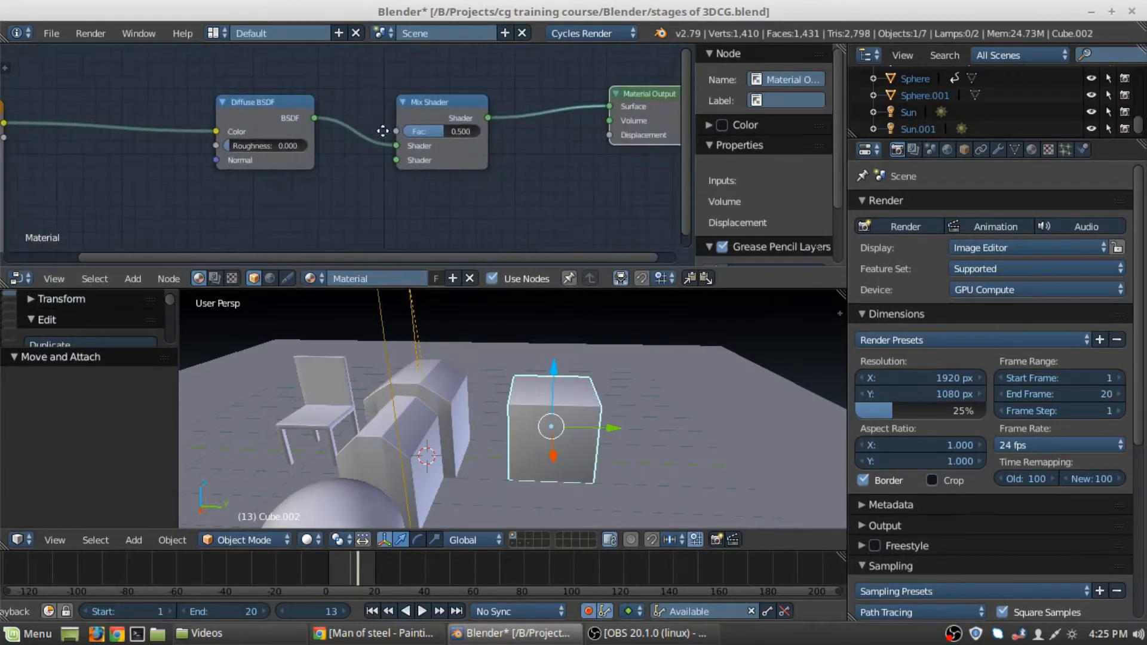
left_click_drag(260, 109, 215, 99)
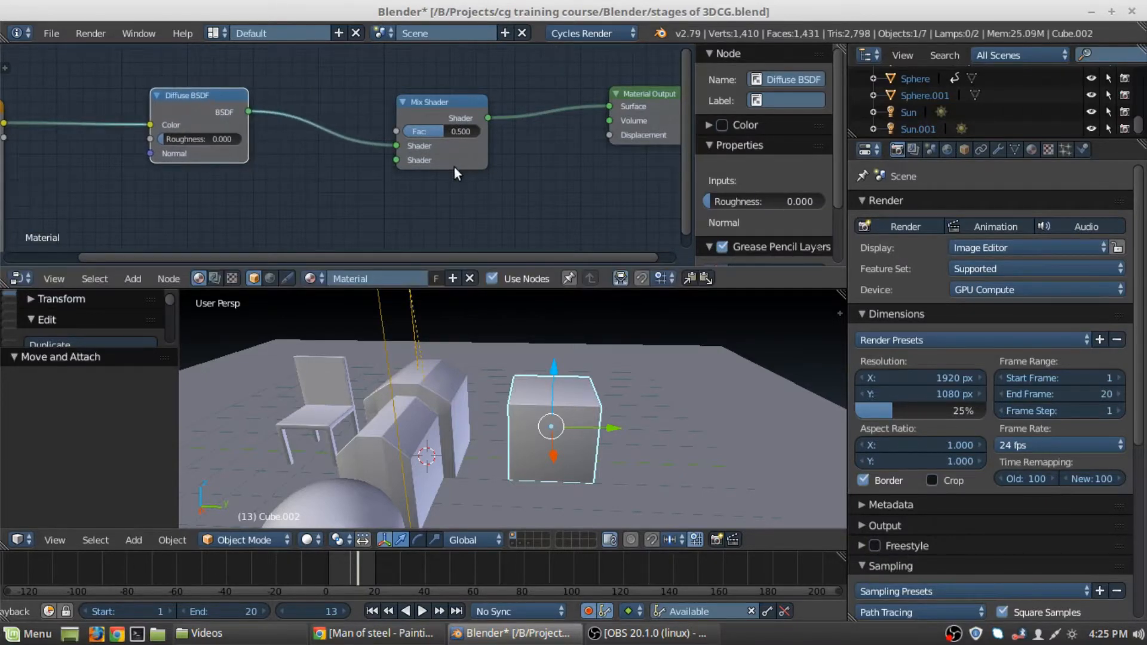
middle_click_drag(362, 114, 468, 99)
left_click_drag(537, 109, 524, 91)
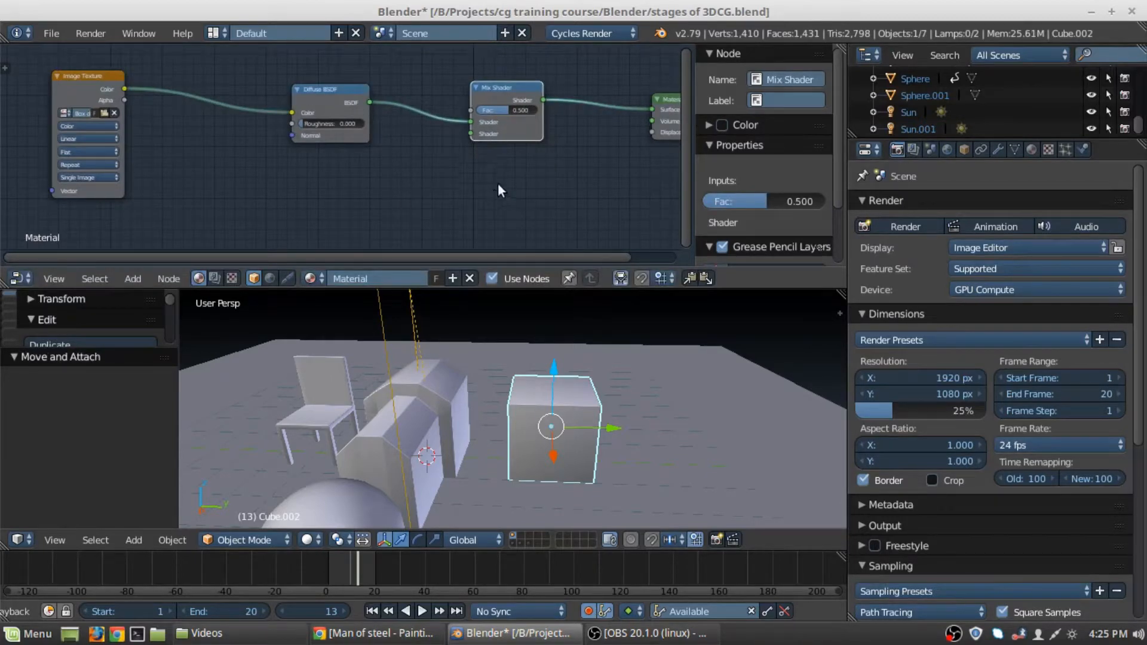
middle_click_drag(541, 151, 456, 162)
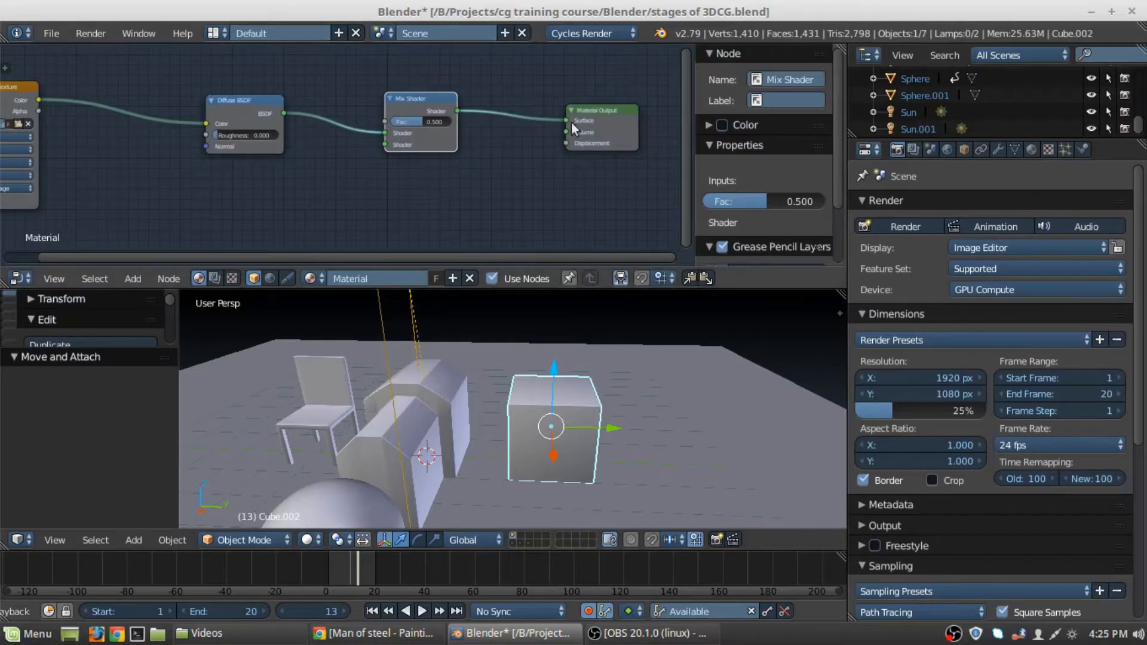
middle_click_drag(250, 144, 357, 147)
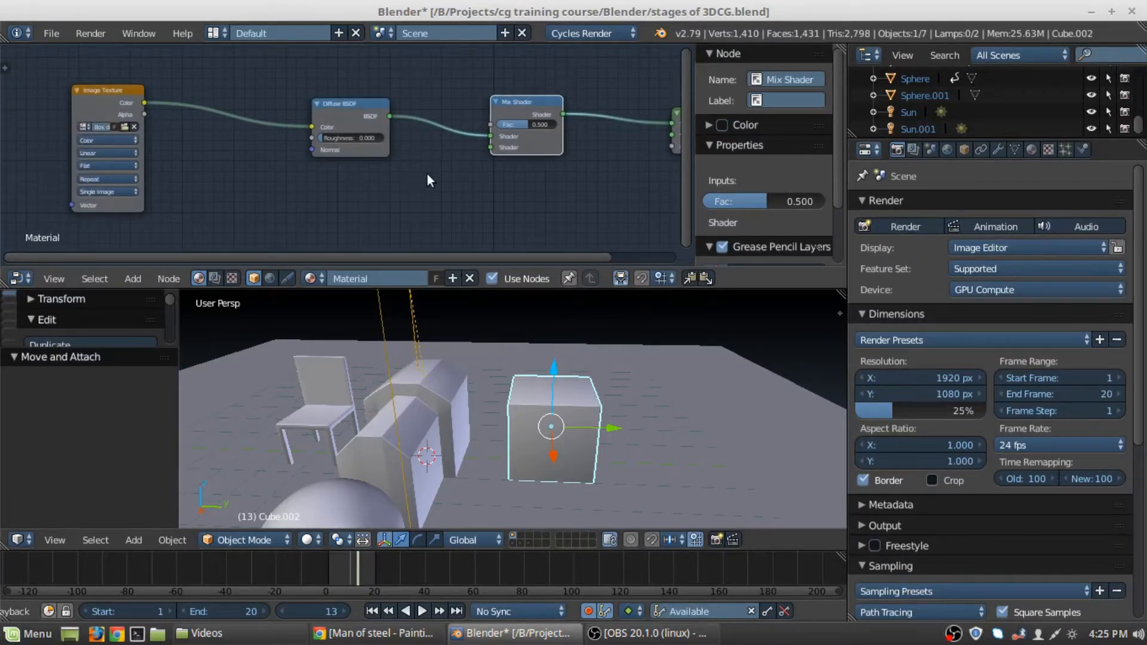
- Add a Glossy BSDF node below the Diffuse BSDF and link its output to the Mix Shader's second shader input
key("shift+a")
mouse_move(427, 174)
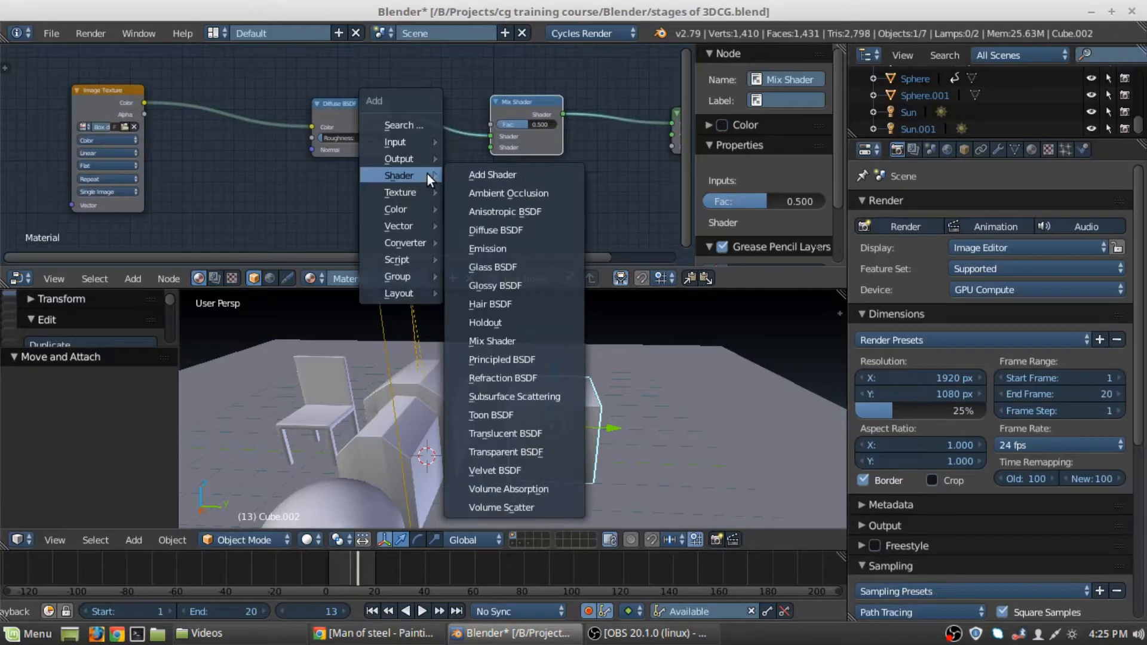
left_click(493, 284)
left_click(327, 171)
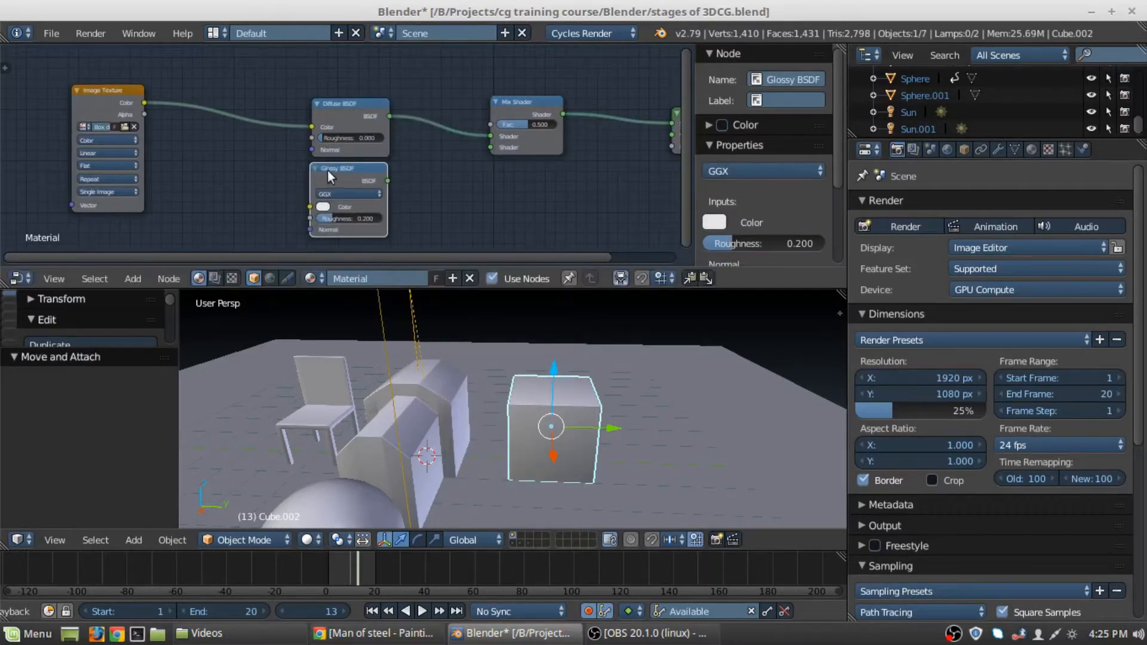
left_click_drag(387, 181, 491, 147)
key("Home")
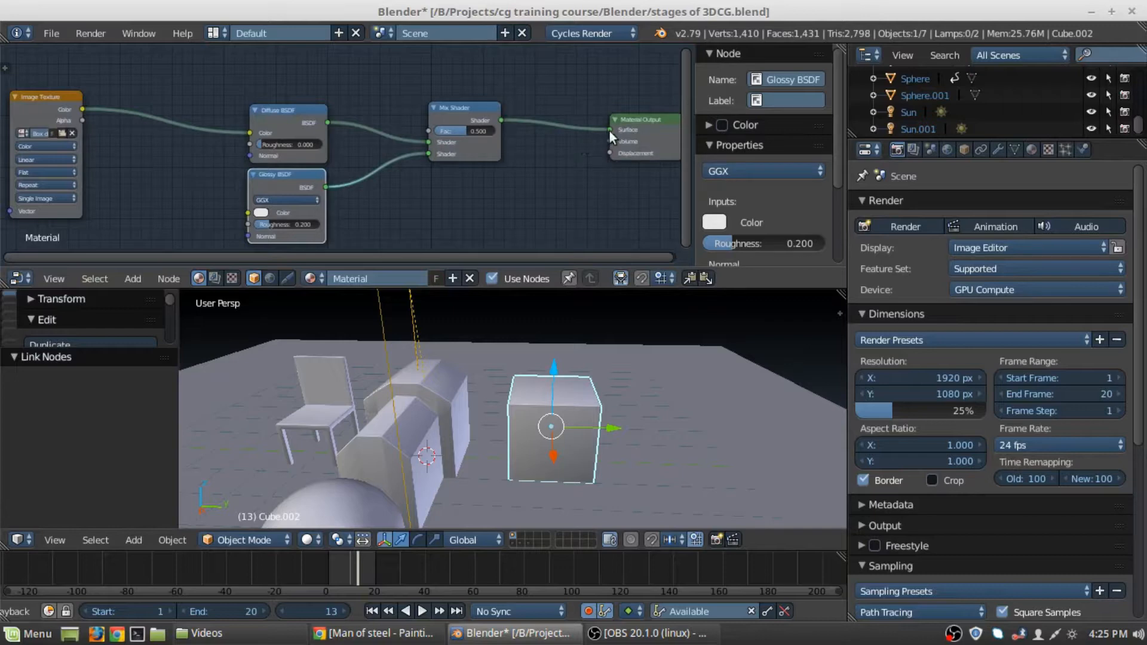
- Set the Glossy BSDF node's roughness to 0.100
middle_click_drag(609, 136, 426, 138)
middle_click_drag(343, 132, 594, 135)
middle_click_drag(350, 156, 499, 153)
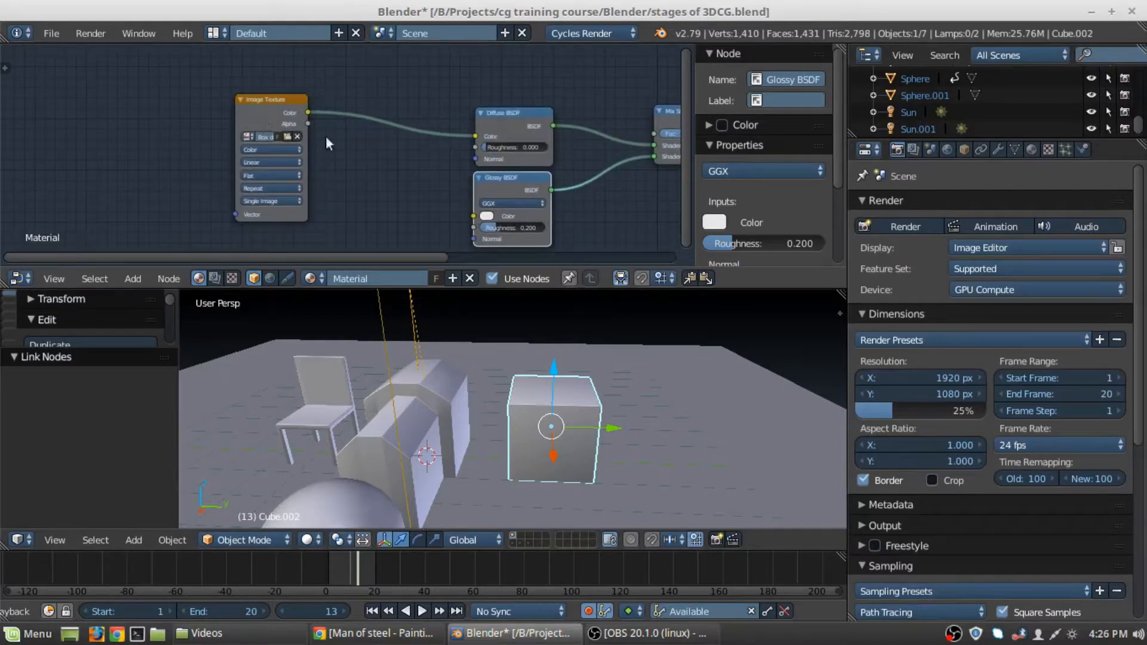
scroll(588, 206, "up", 2)
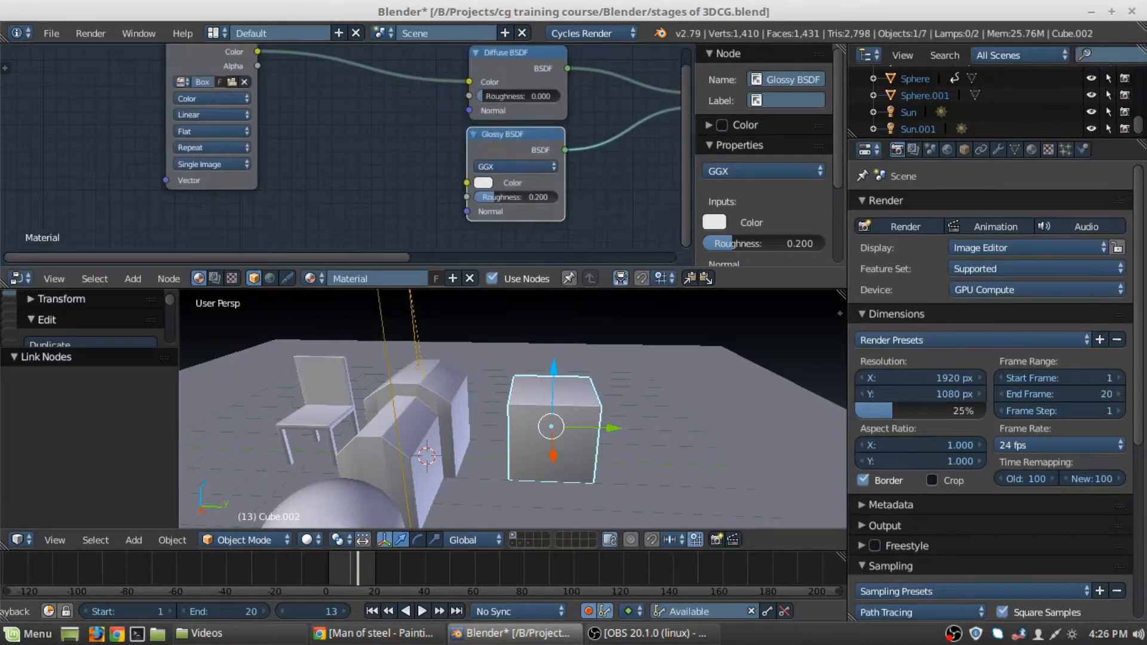
left_click_drag(517, 197, 493, 196)
- Try the Ashikhmin-Shirley distribution on the Glossy BSDF node and switch it back to GGX
middle_click_drag(564, 134, 357, 178)
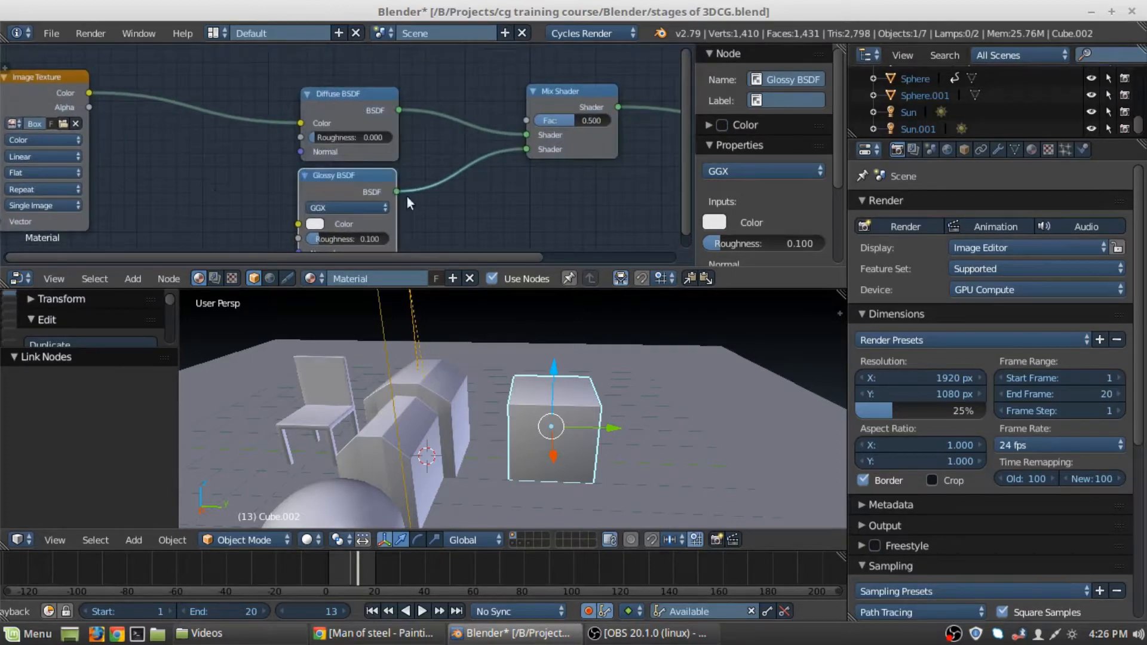
left_click(368, 209)
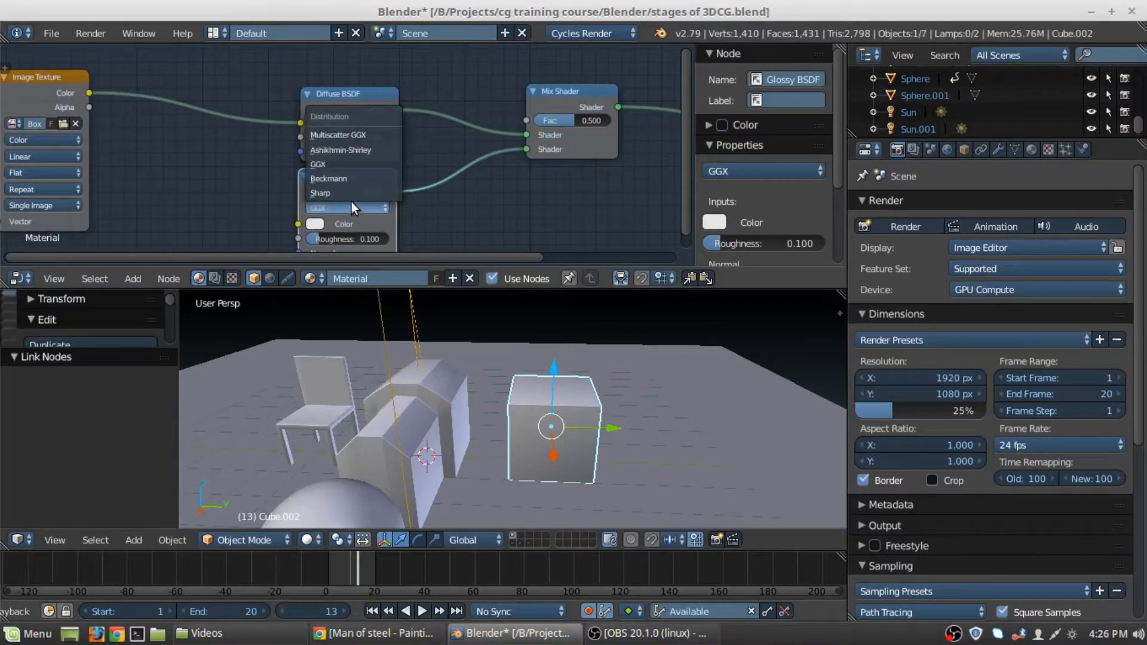
left_click(356, 149)
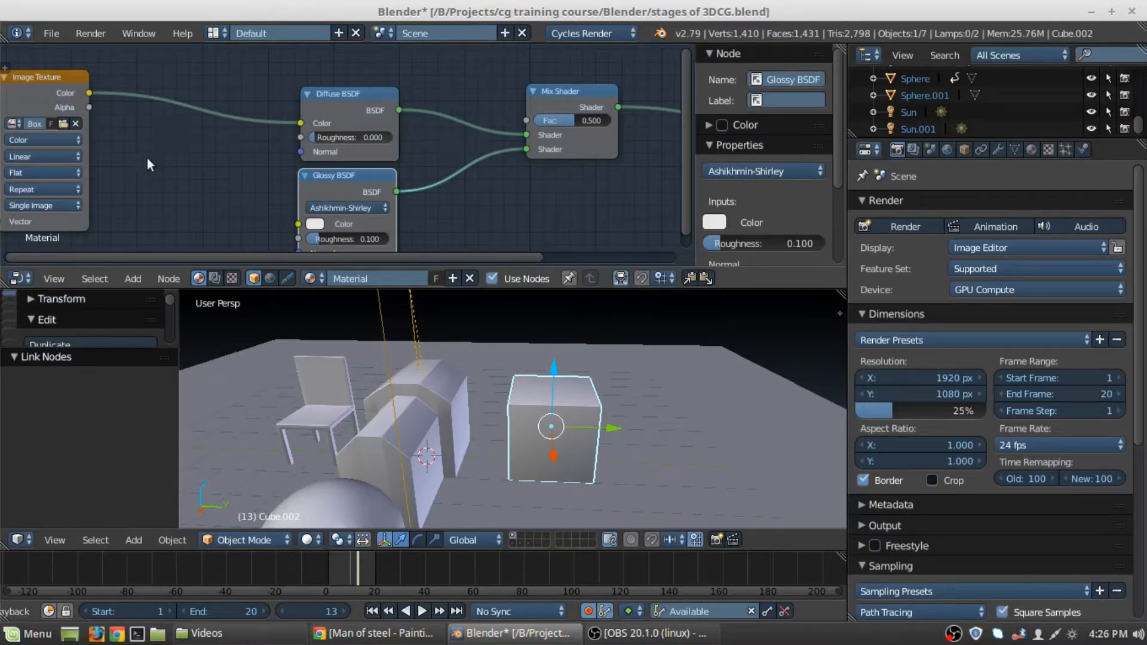
left_click(344, 208)
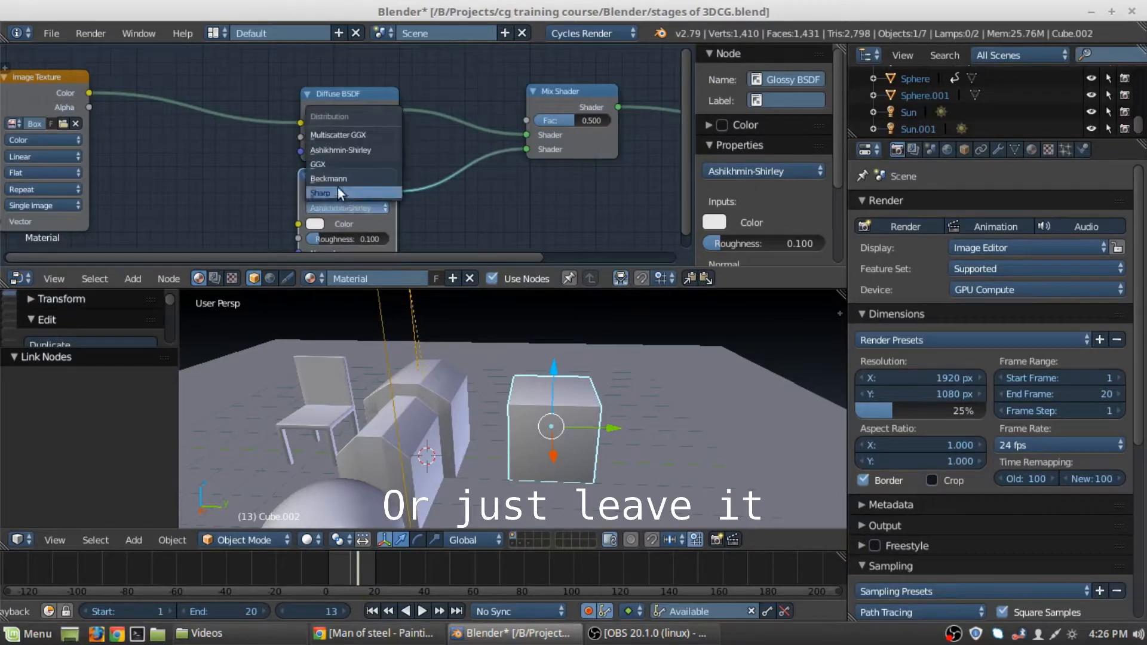
left_click(332, 164)
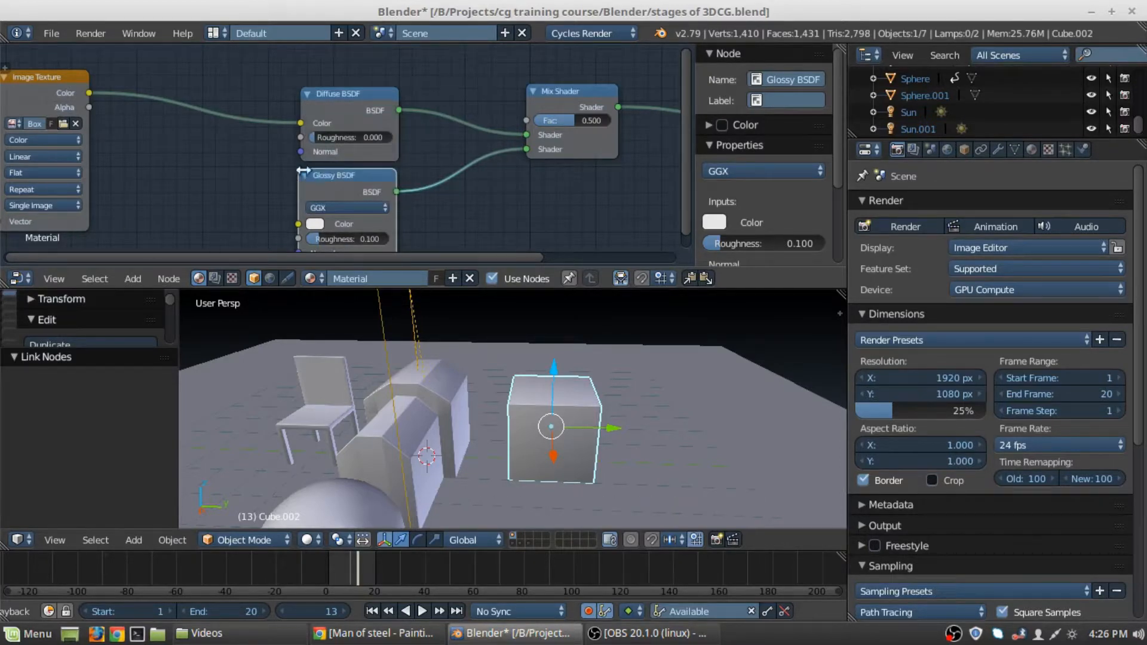
- Add a Fresnel input node above the Diffuse BSDF node in the cube's material
middle_click_drag(461, 185, 441, 168)
scroll(435, 129, "down", 1)
middle_click_drag(432, 124, 375, 170)
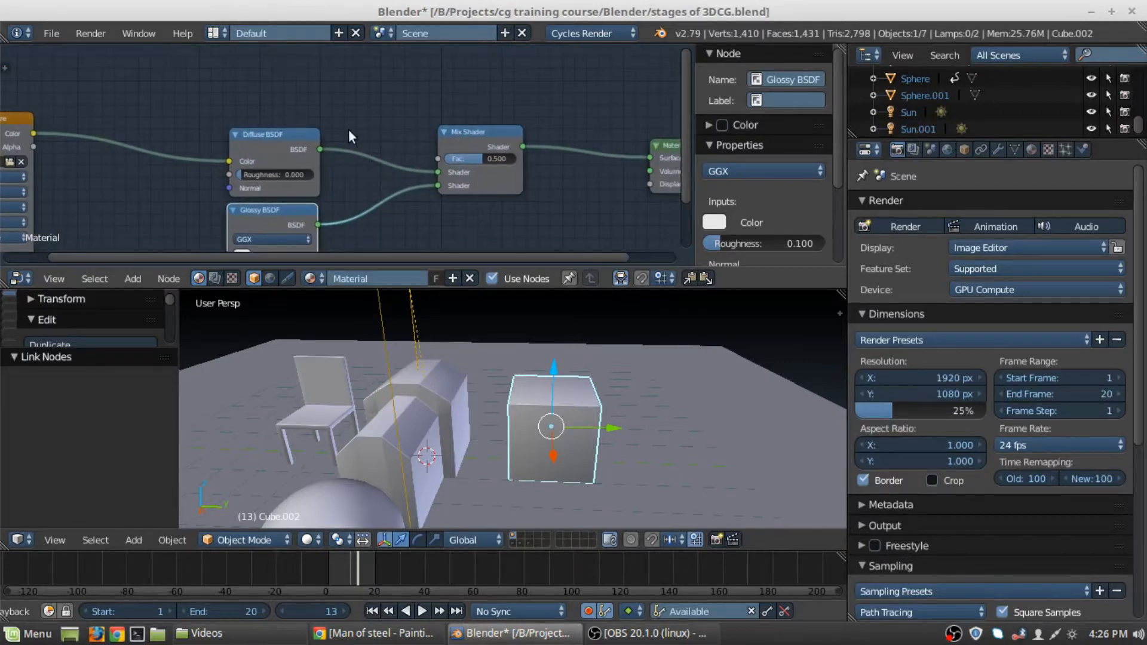
scroll(349, 129, "down", 3)
middle_click_drag(321, 127, 389, 150)
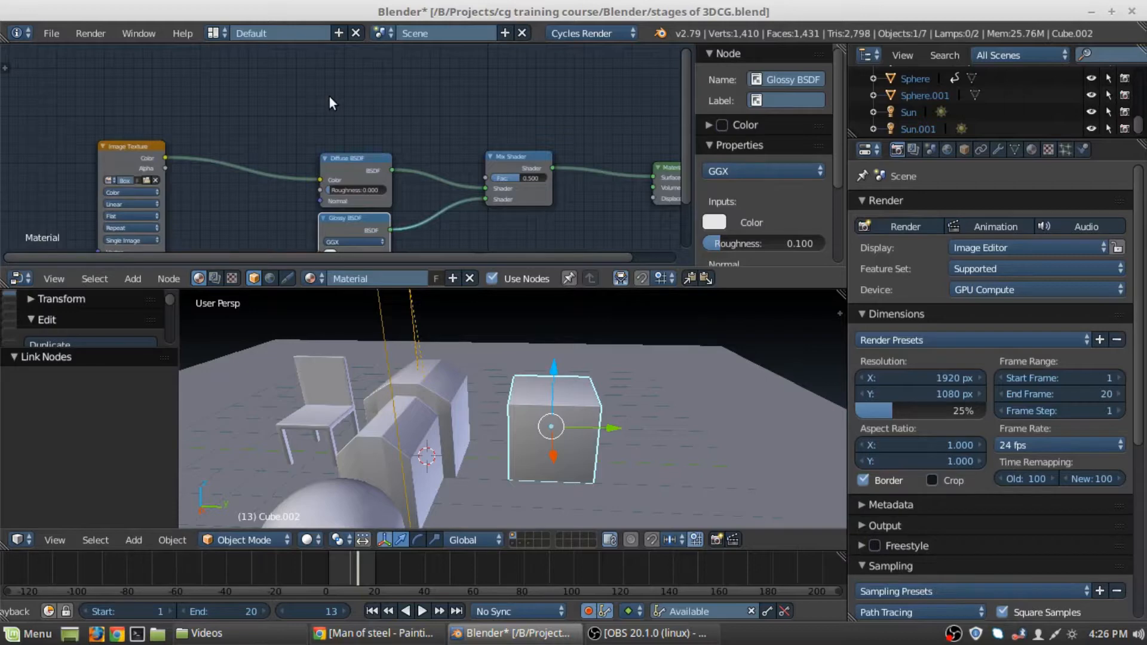
key("shift+a")
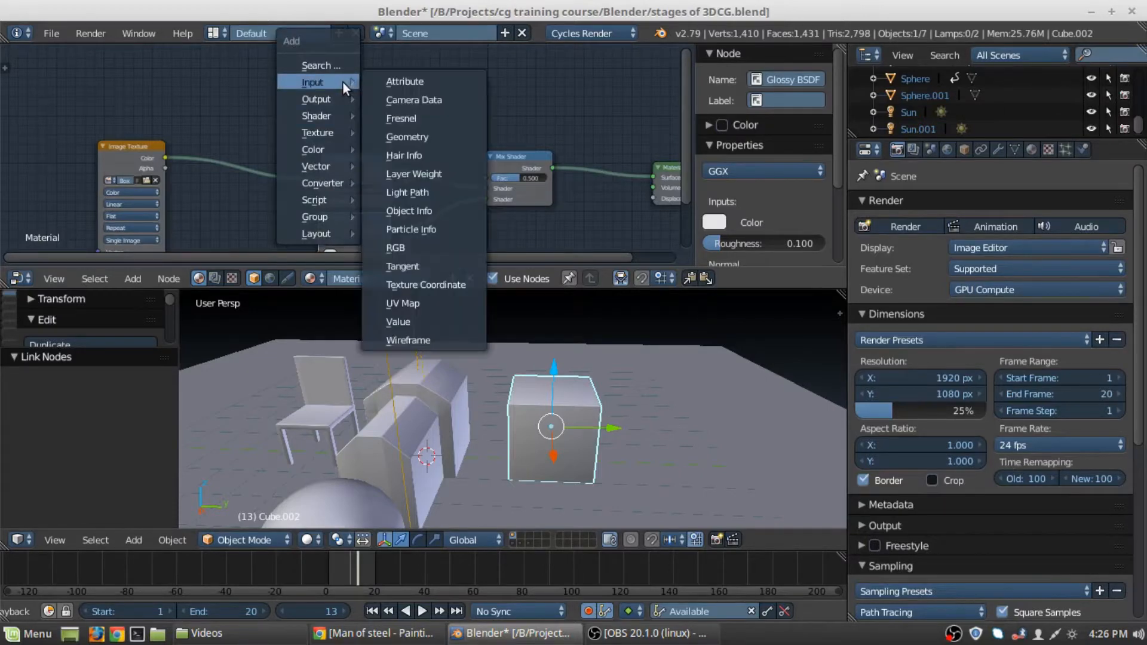
mouse_move(321, 84)
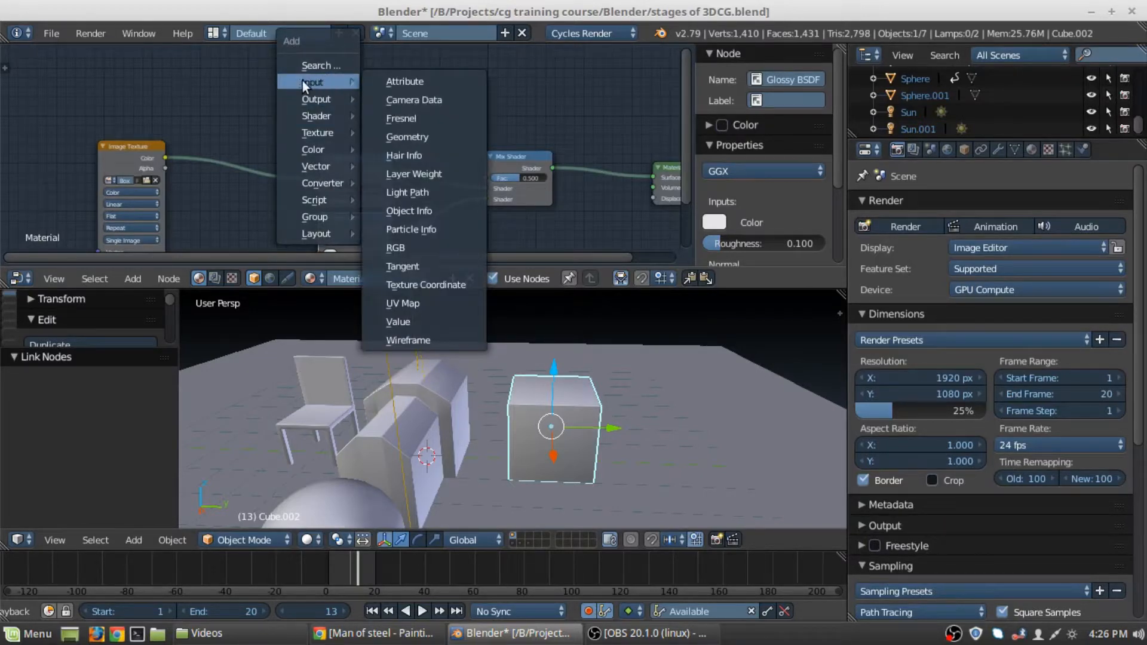
left_click(408, 117)
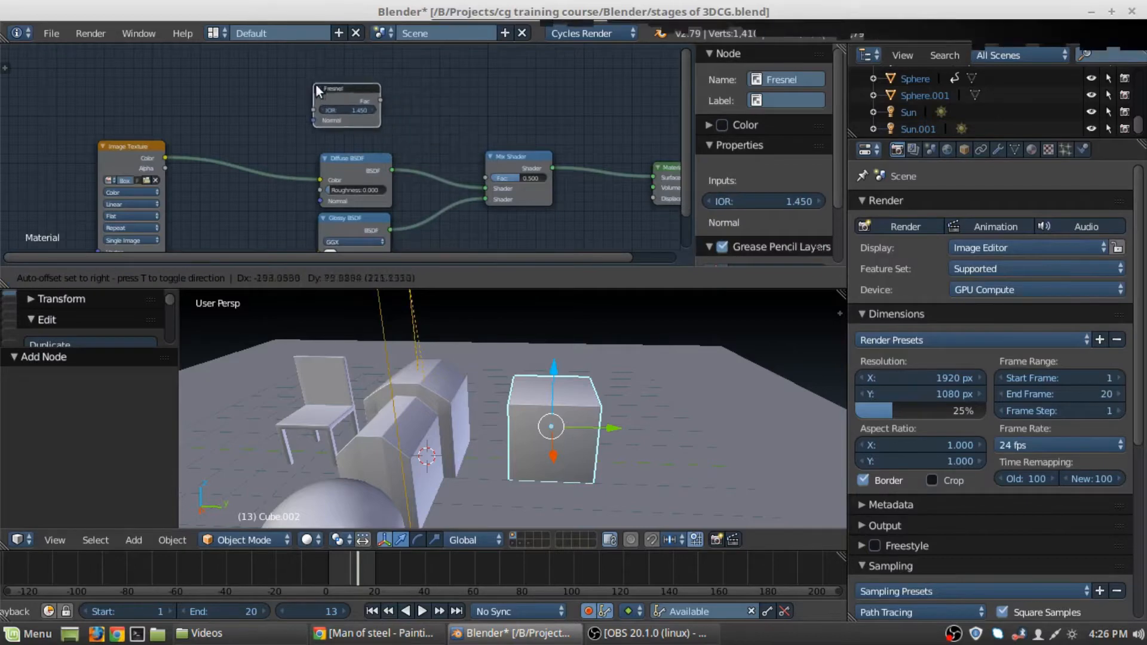
left_click(323, 88)
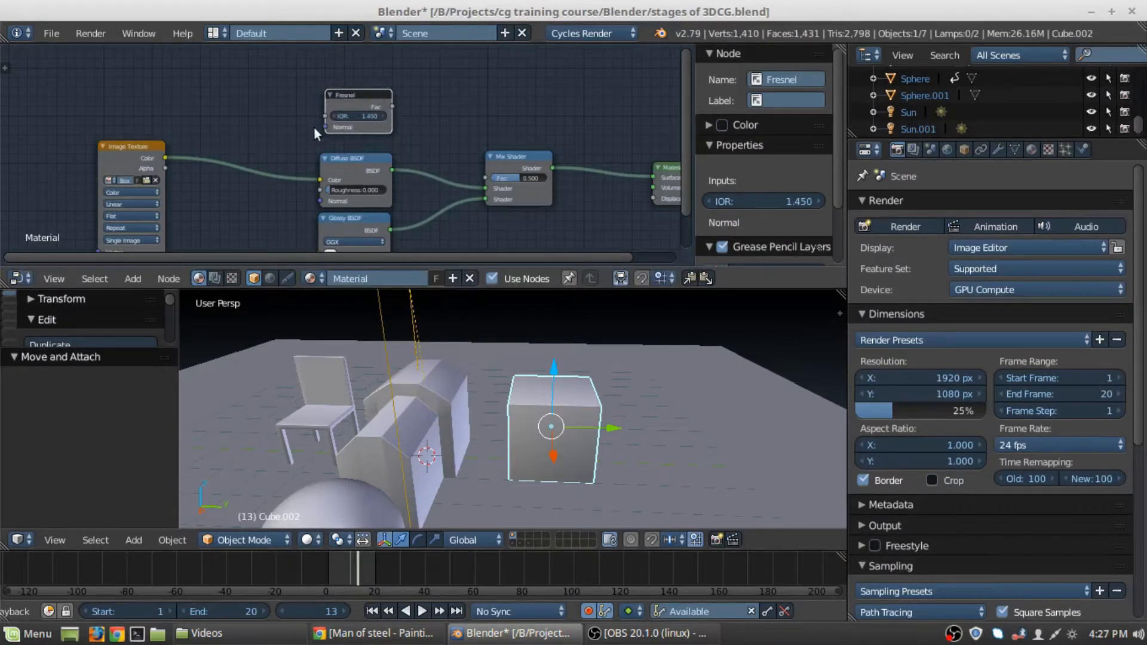
key("shift+a")
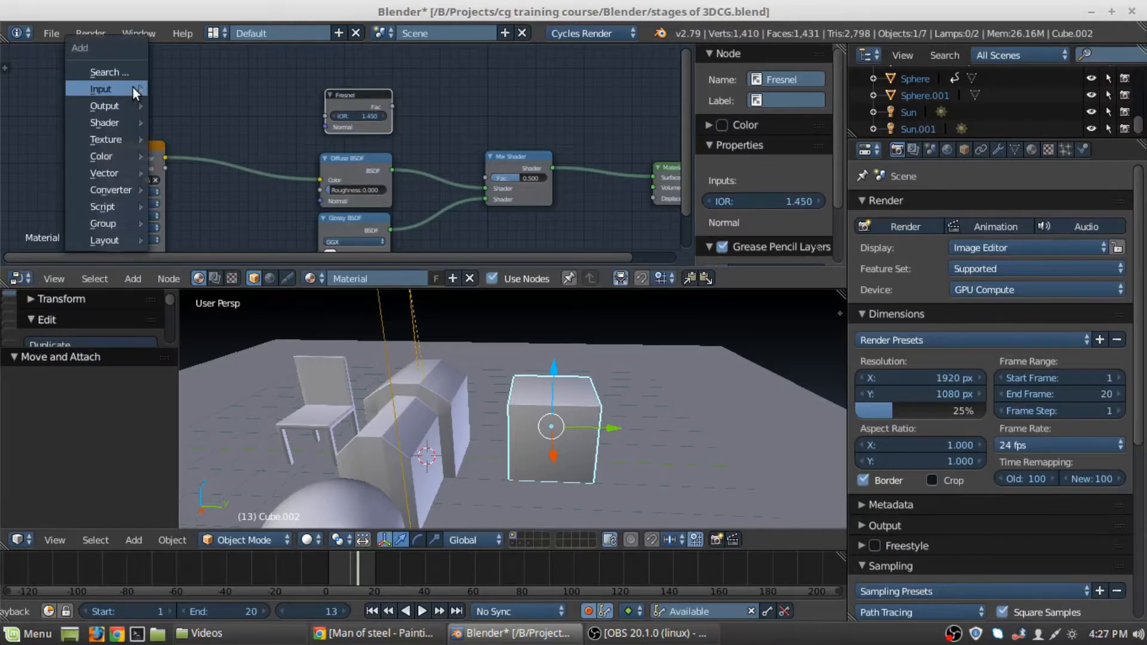
mouse_move(135, 89)
mouse_move(116, 119)
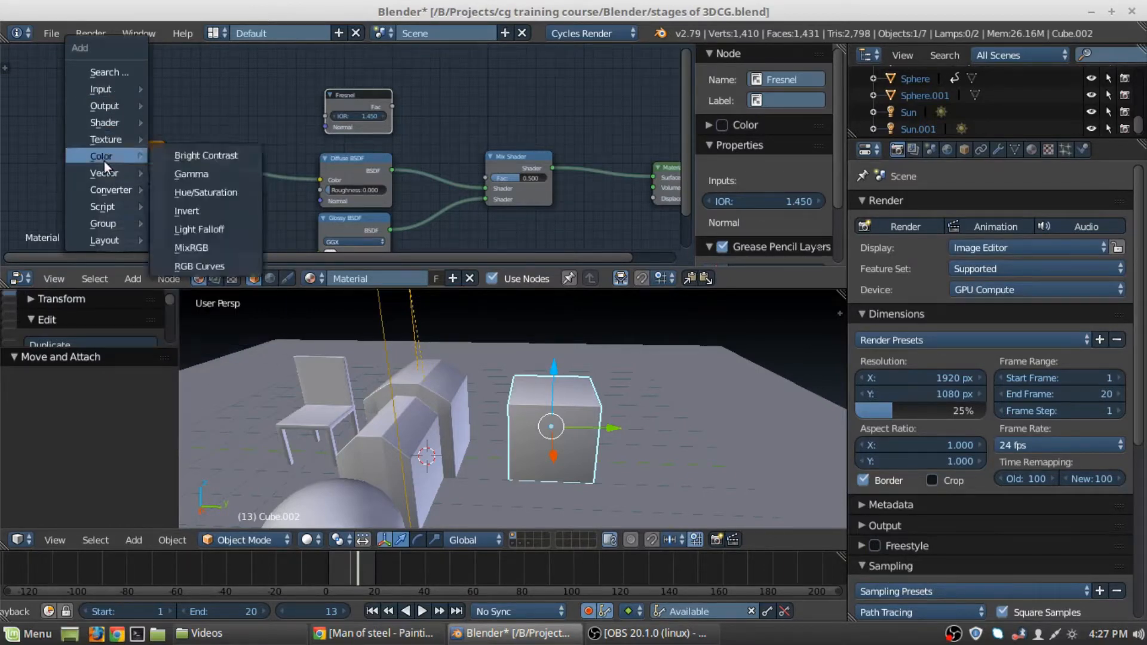
mouse_move(102, 188)
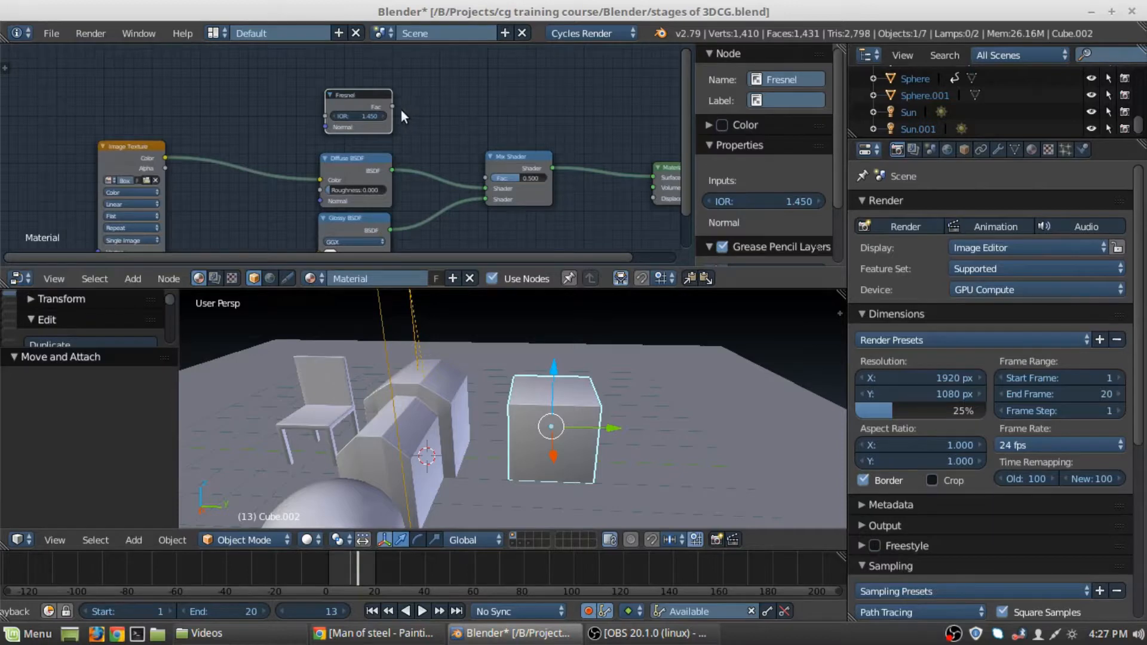
- Link the Fresnel node's Fac output to the Mix Shader's Fac input
left_click_drag(441, 150, 508, 195)
middle_click_drag(508, 195, 440, 181)
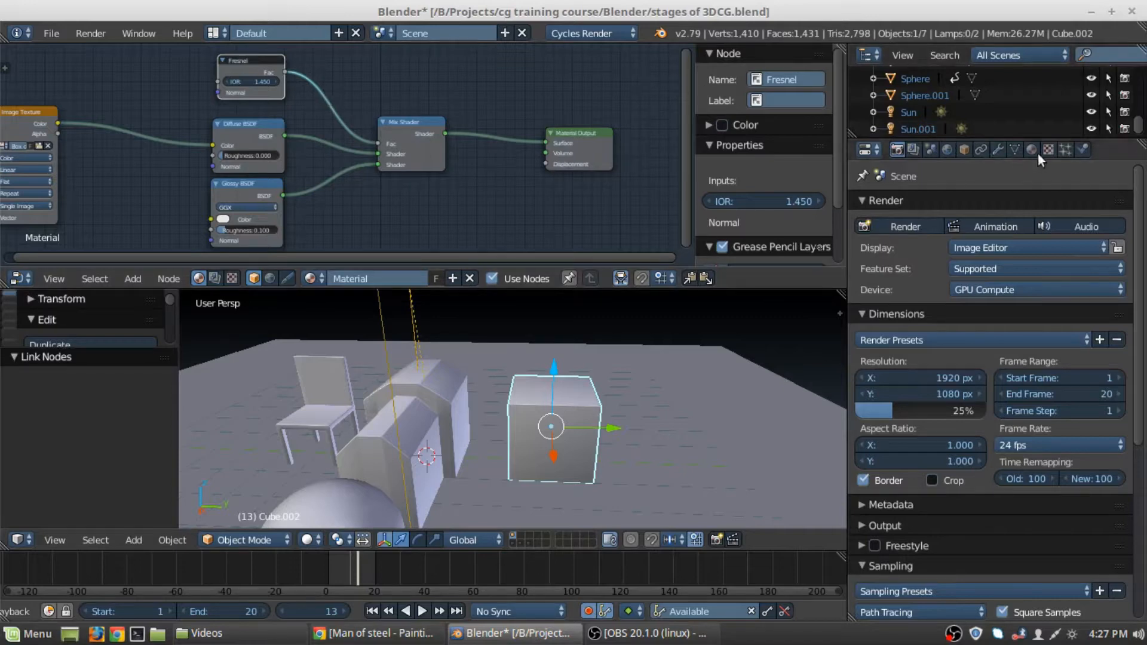
- Display the cube material's preview in its material properties and lower the Glossy BSDF roughness to 0.083
left_click(940, 317)
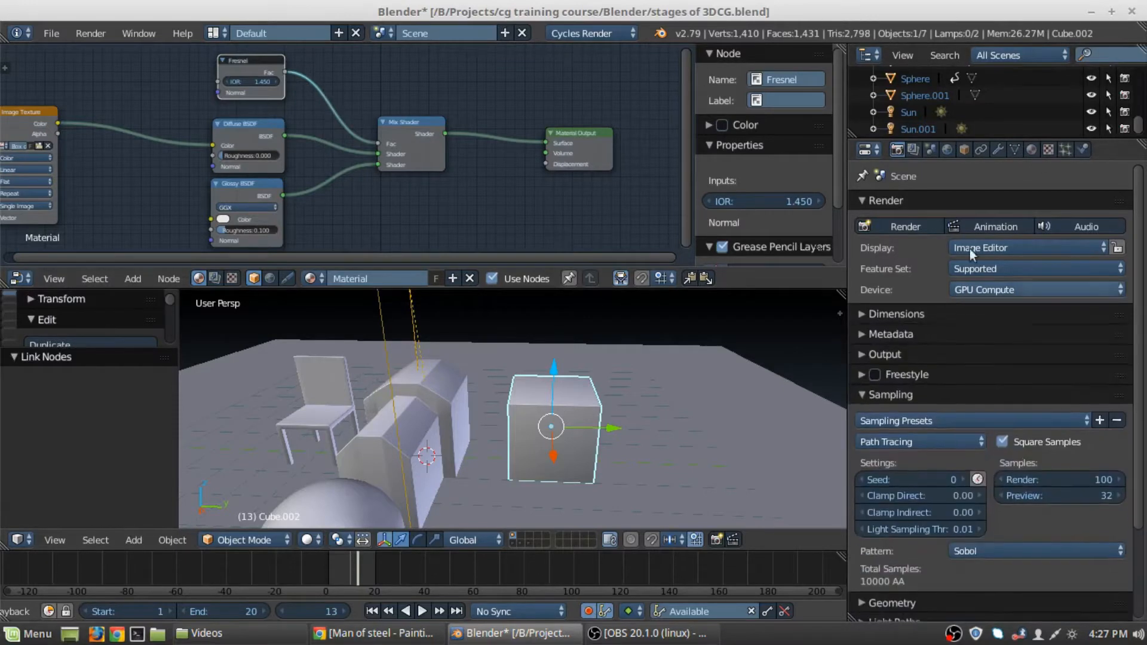
left_click(1031, 149)
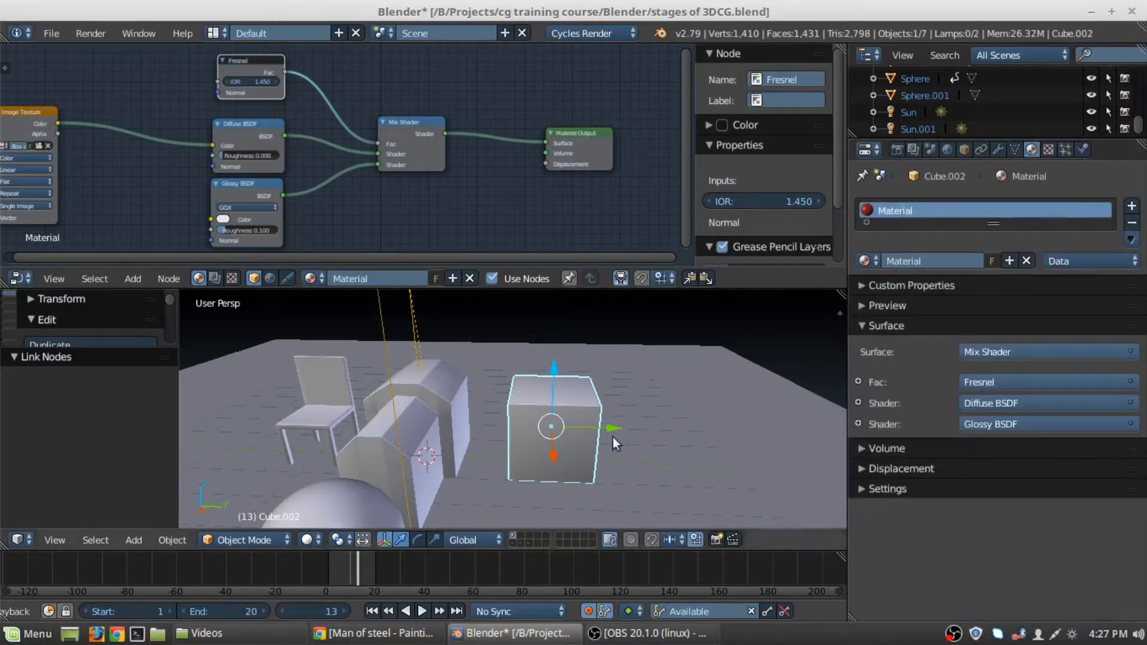
left_click(893, 304)
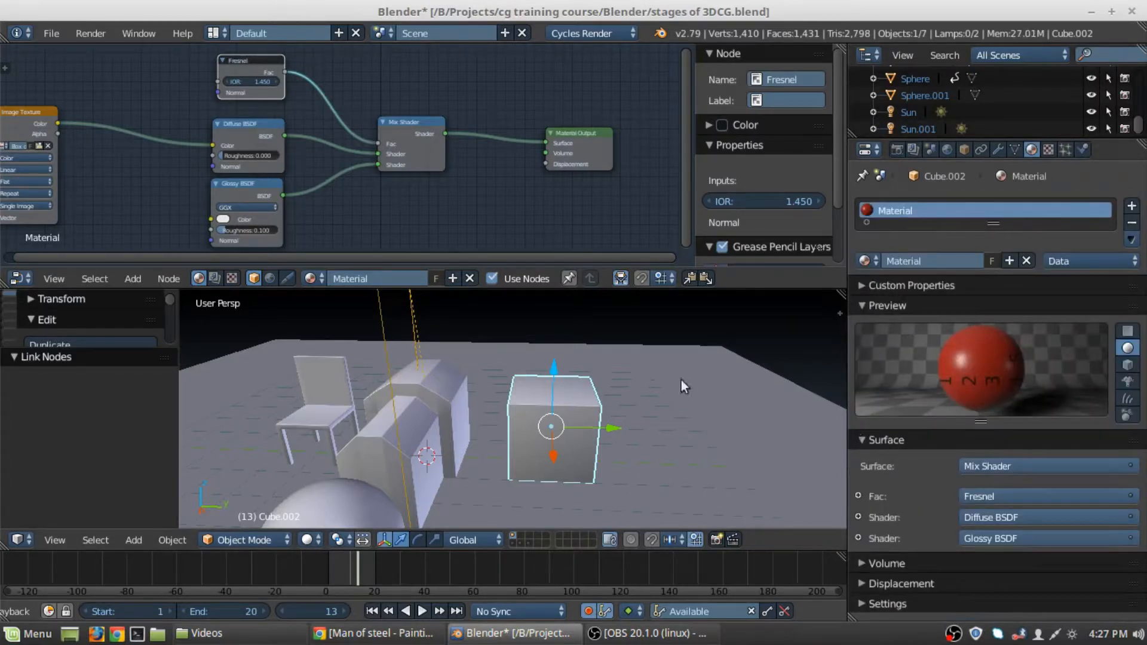
middle_click_drag(270, 235, 287, 220)
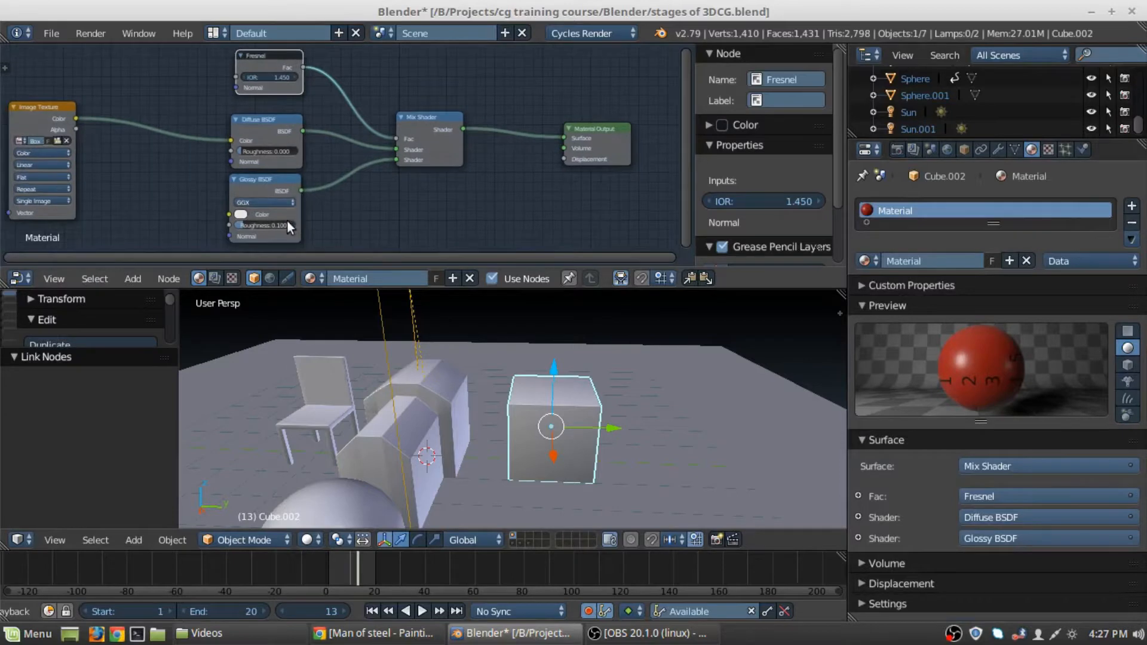
left_click_drag(287, 221, 280, 221)
- Compare the material preview with and without Fresnel by repeatedly unlinking and relinking it to the Mix Shader's factor
left_click_drag(396, 138, 352, 116)
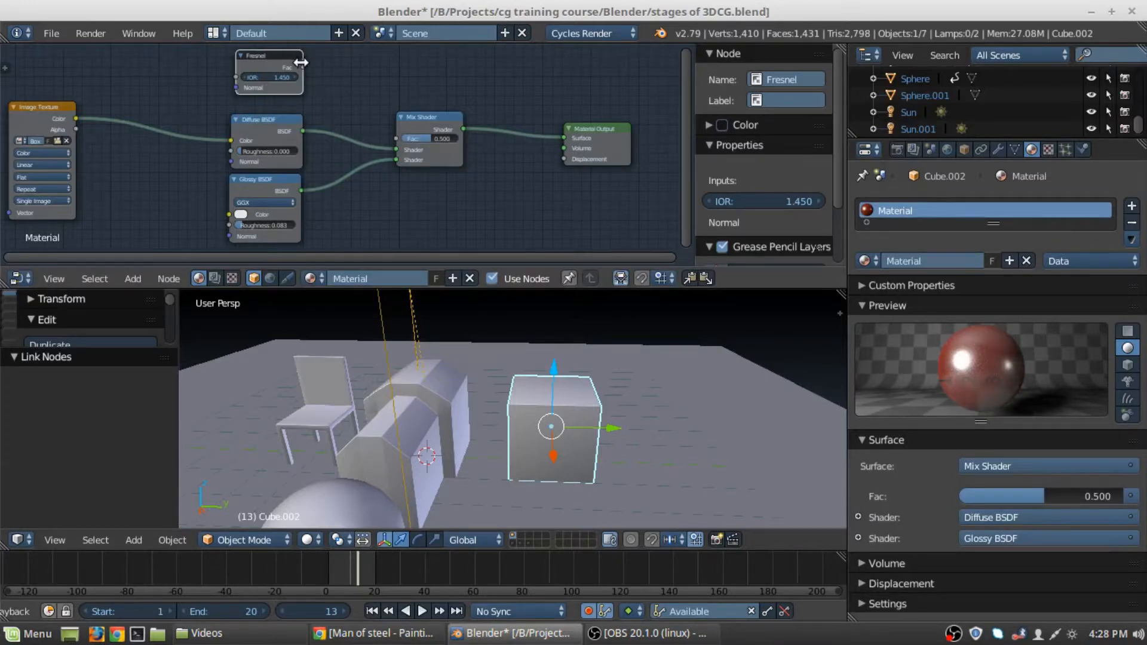
left_click_drag(303, 67, 396, 139)
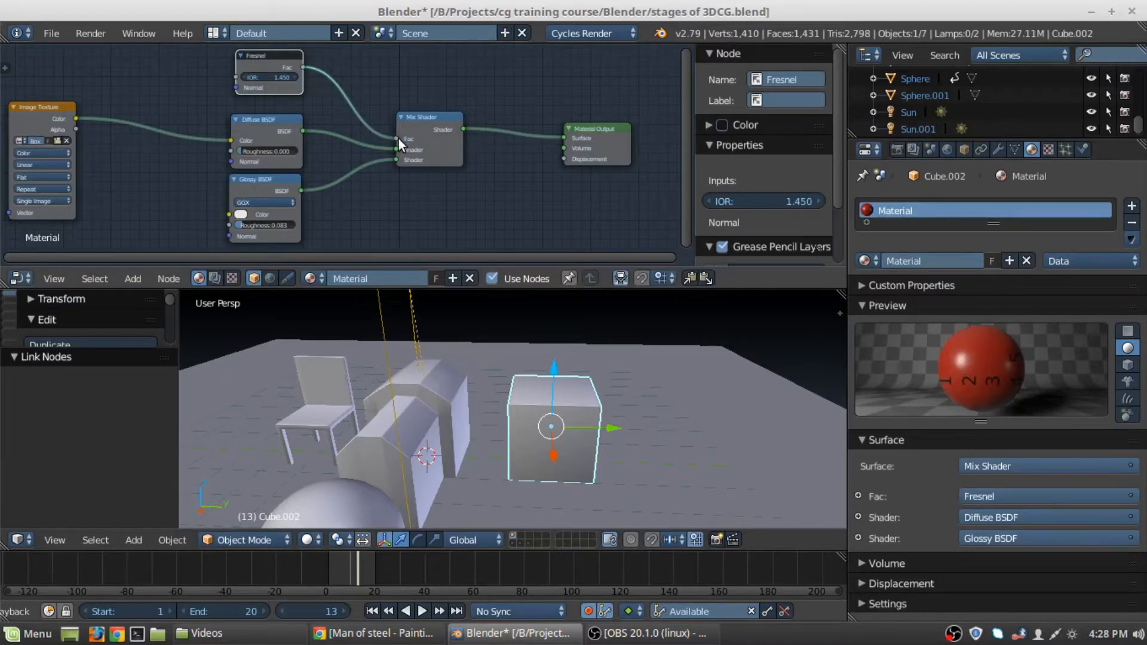
left_click_drag(397, 138, 259, 87)
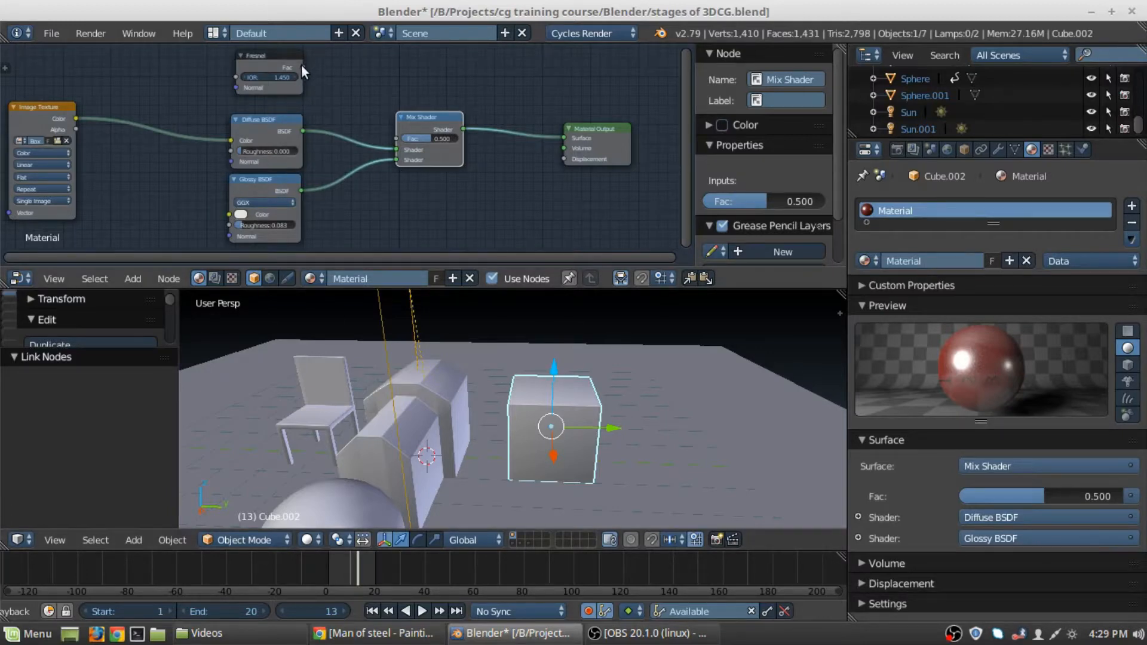
left_click_drag(303, 67, 396, 138)
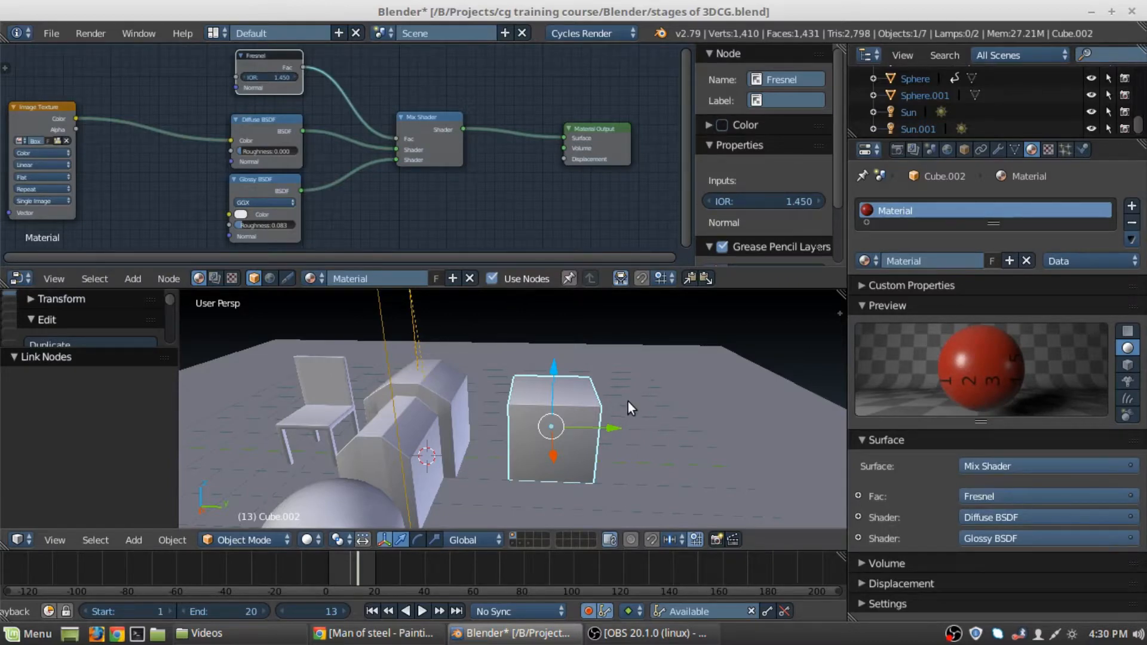
- Inspect the cube's glossy material in the rendered viewport from another angle and return to solid shading
key("shift+z")
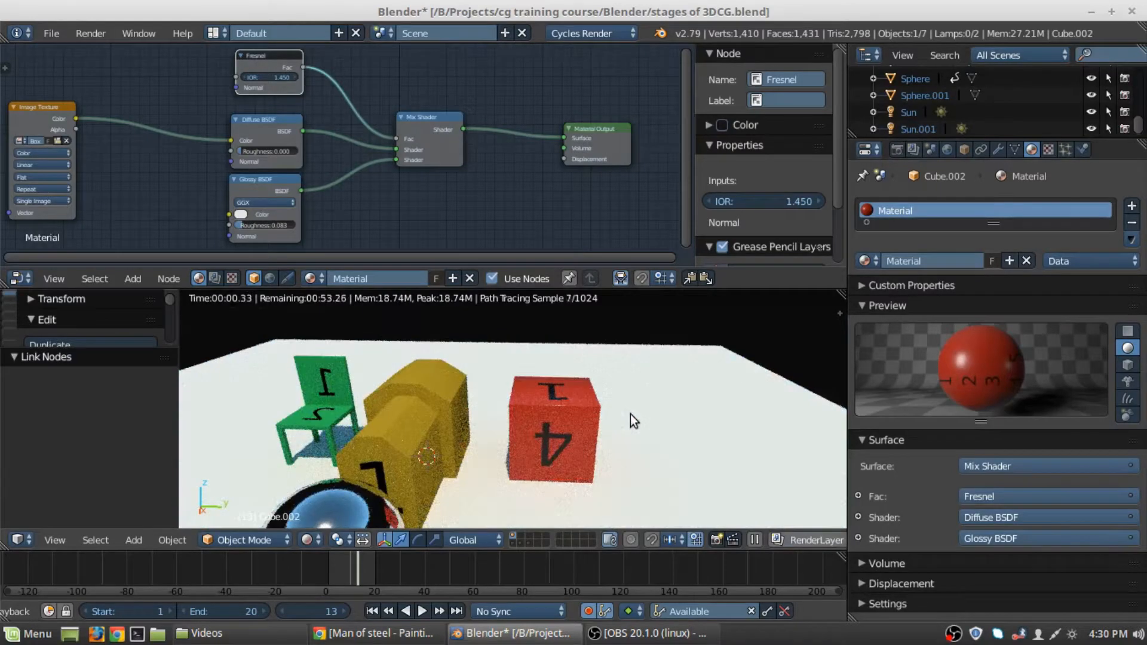
middle_click_drag(600, 438, 586, 386)
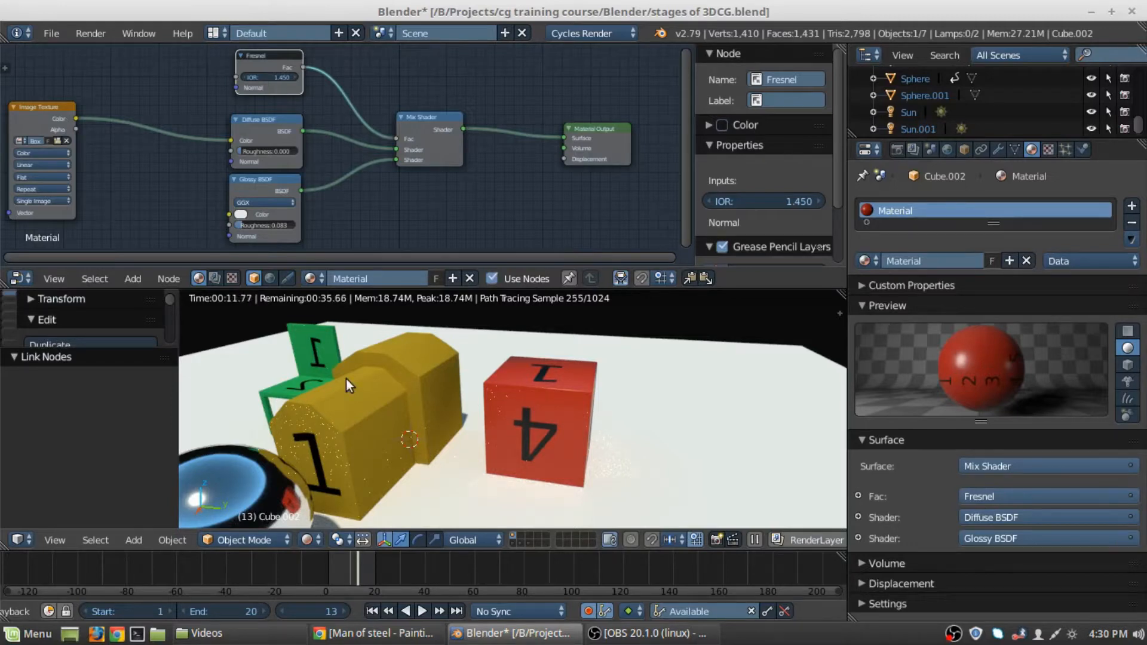
key("shift+z")
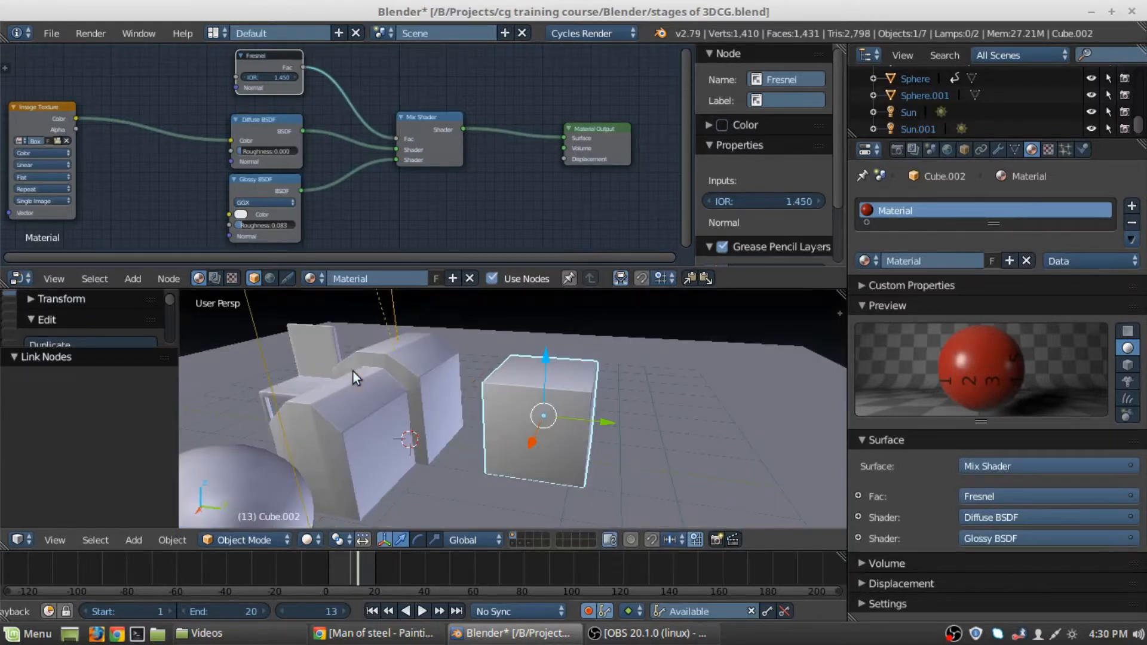
- Set the Cycles sampling to 10 preview samples and 20 render samples
left_click(898, 147)
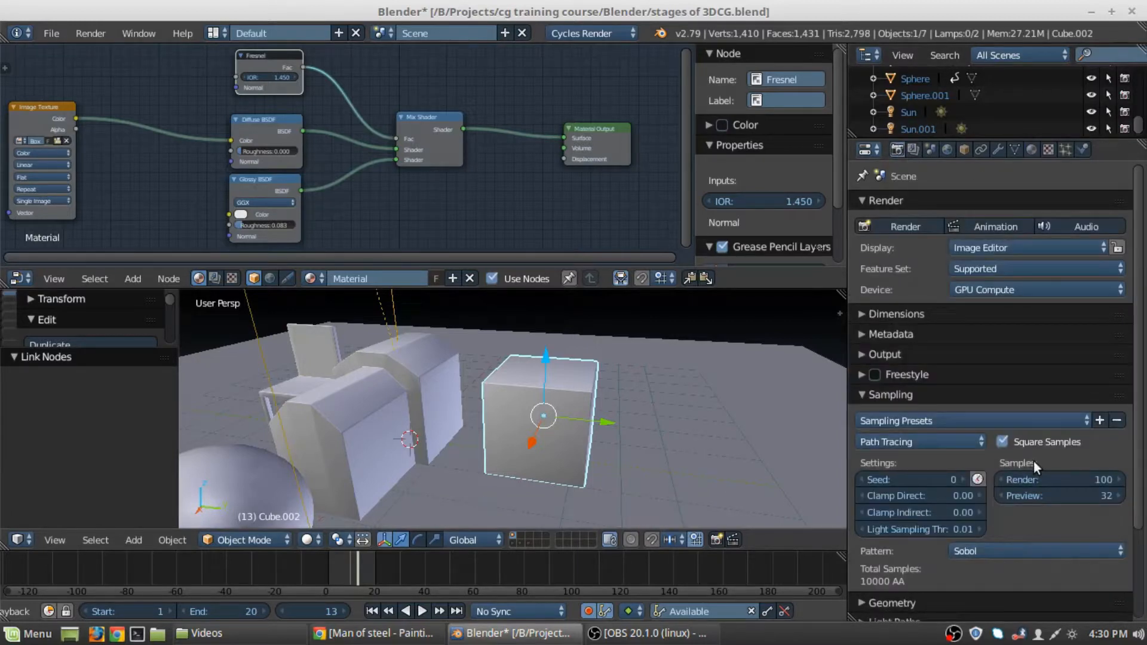
left_click(1073, 496)
type("10")
key("Return")
left_click(1075, 483)
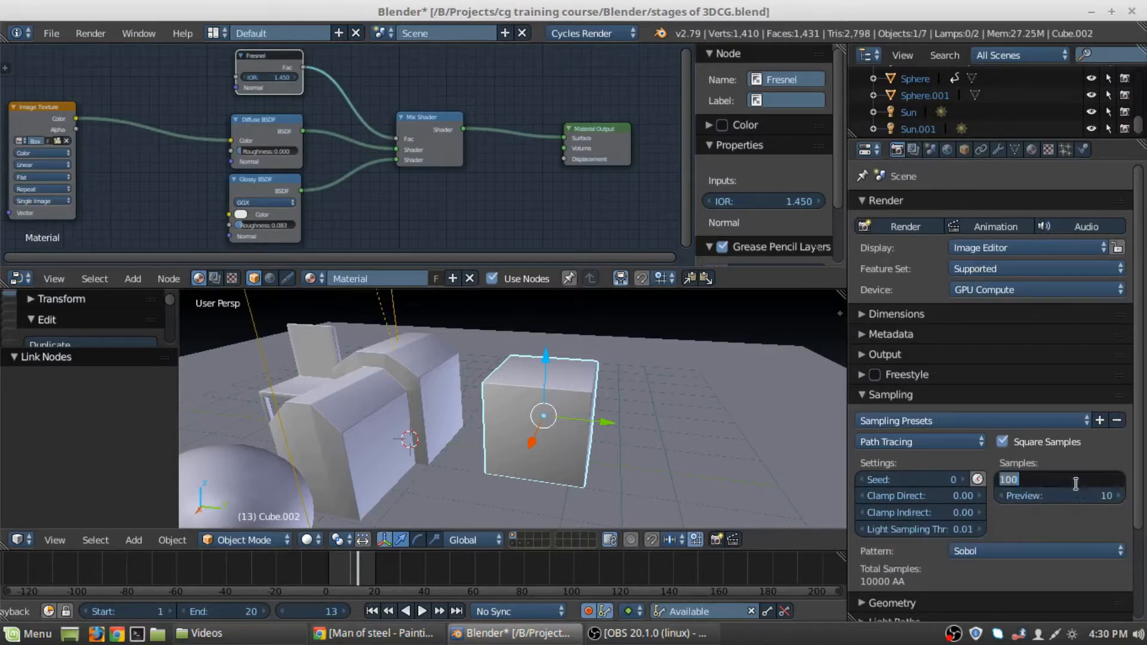
type("20")
key("Return")
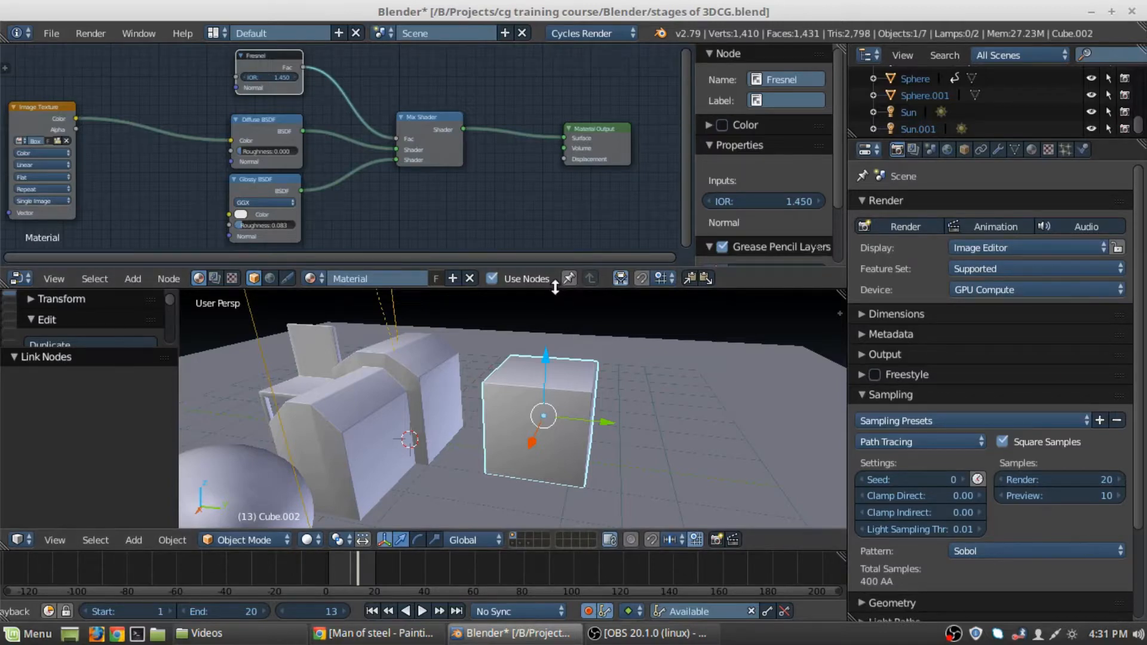
- Enlarge the 3D viewport and move the chair's Image Texture and Diffuse BSDF nodes apart, leaving room before the Material Output
left_click_drag(556, 287, 555, 249)
middle_click_drag(196, 321, 425, 338)
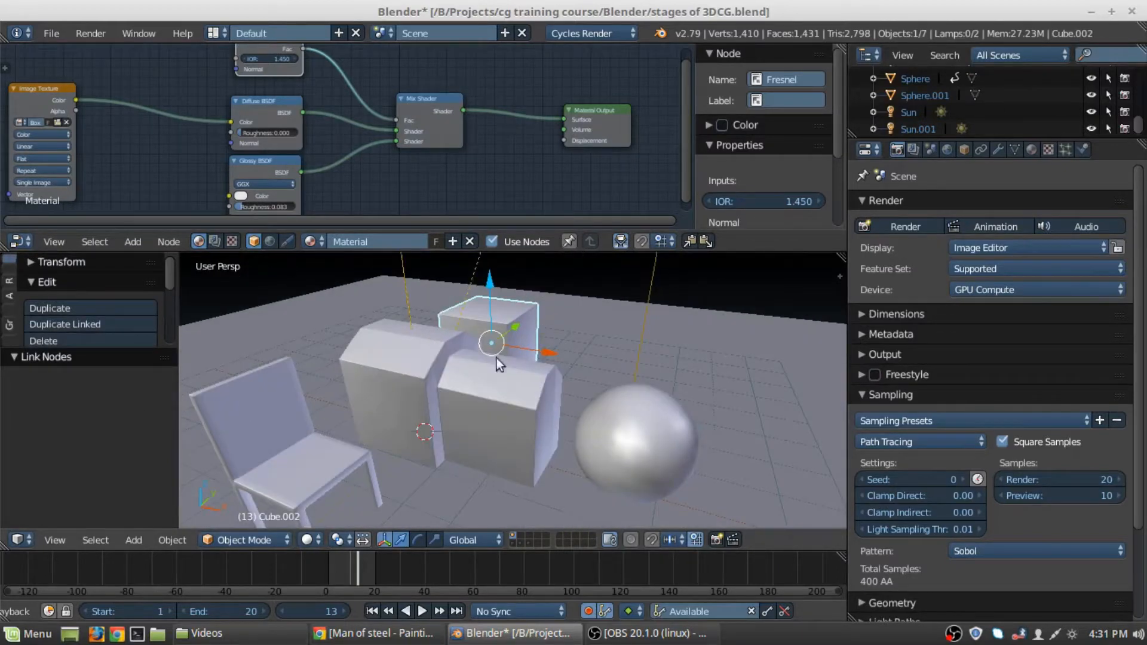
middle_click_drag(496, 357, 539, 361)
right_click(468, 342)
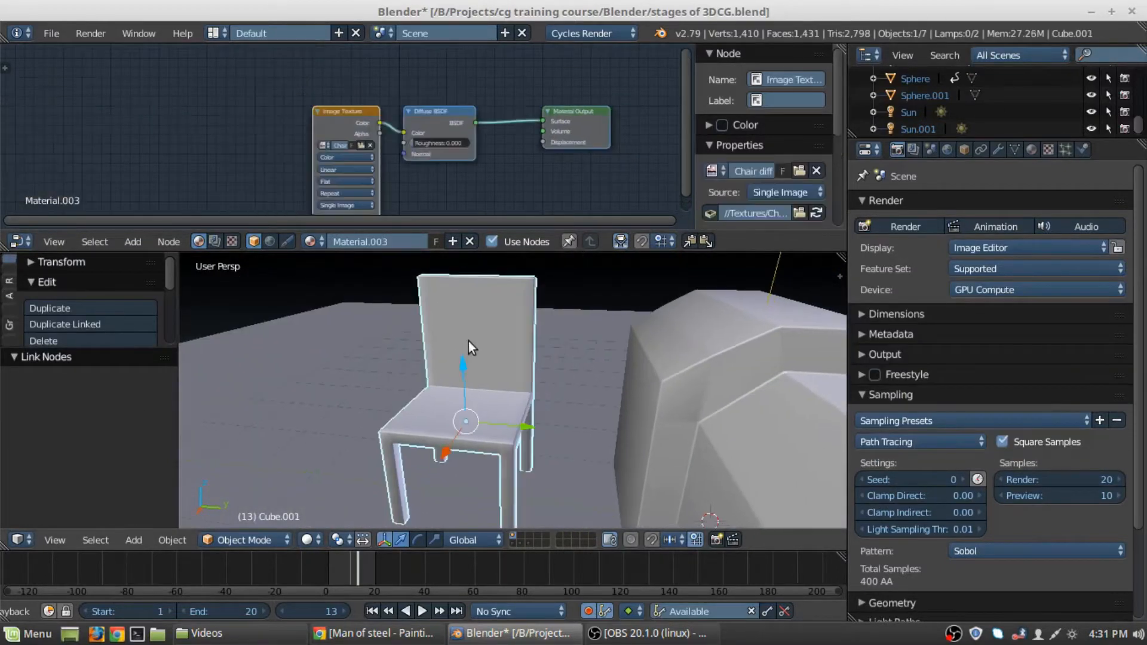
scroll(469, 342, "down", 4)
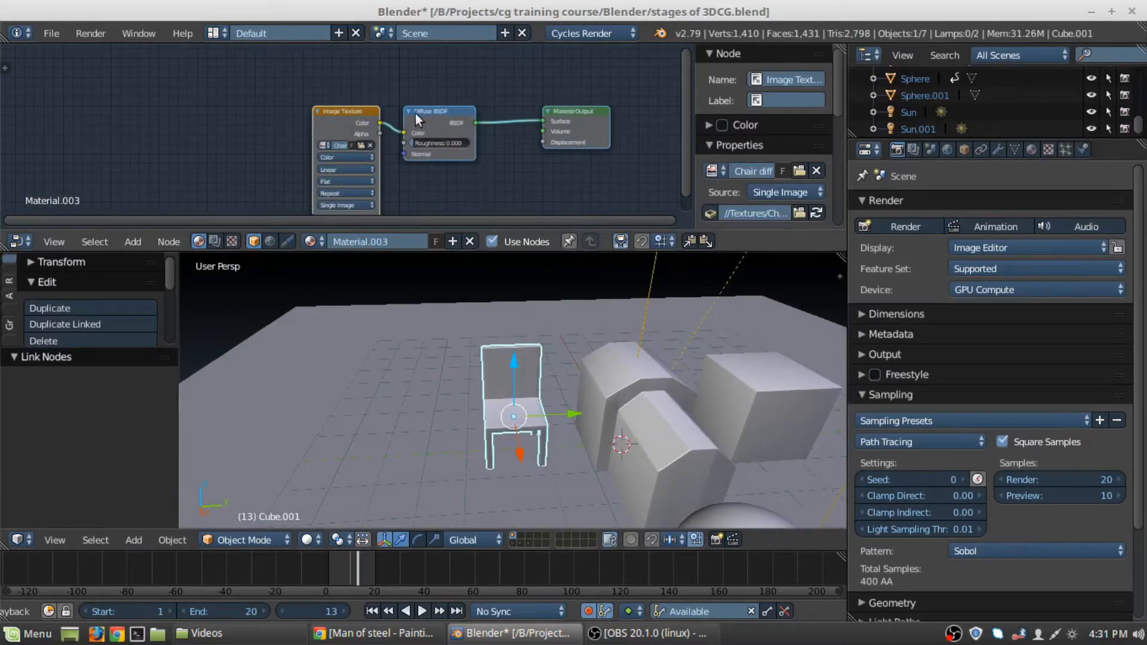
left_click_drag(347, 117, 118, 116)
left_click_drag(434, 121, 250, 113)
left_click_drag(122, 114, 31, 114)
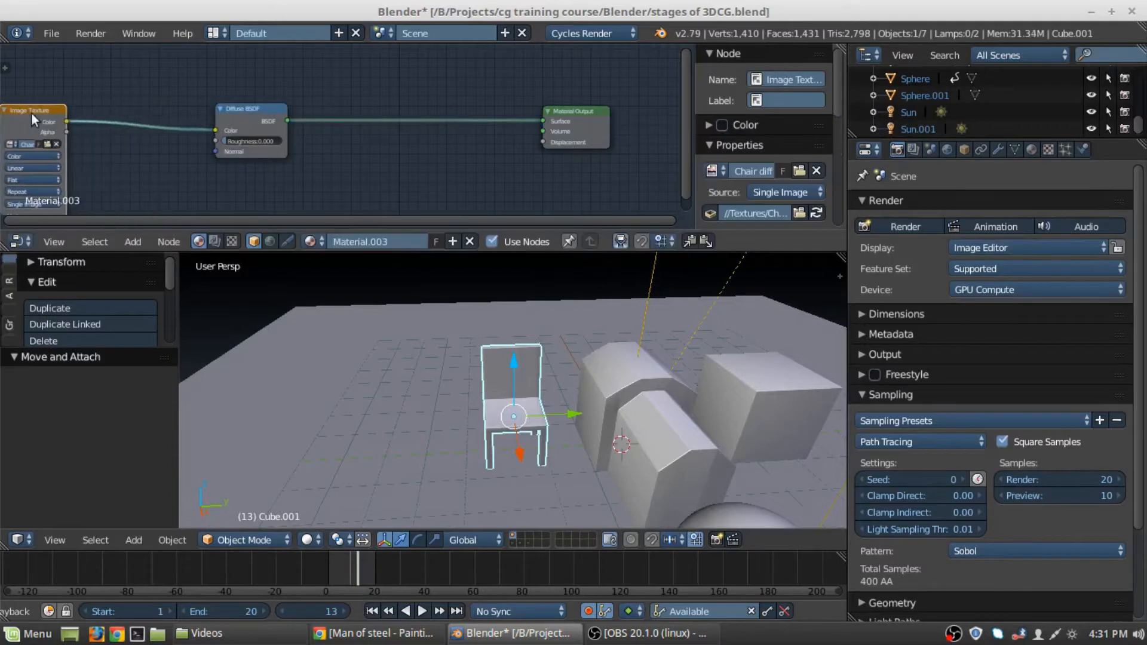
- Insert a Mix Shader between the chair's Diffuse BSDF and Material Output, with the Diffuse BSDF linked to its second shader input
left_click_drag(252, 121, 282, 145)
key("shift+a")
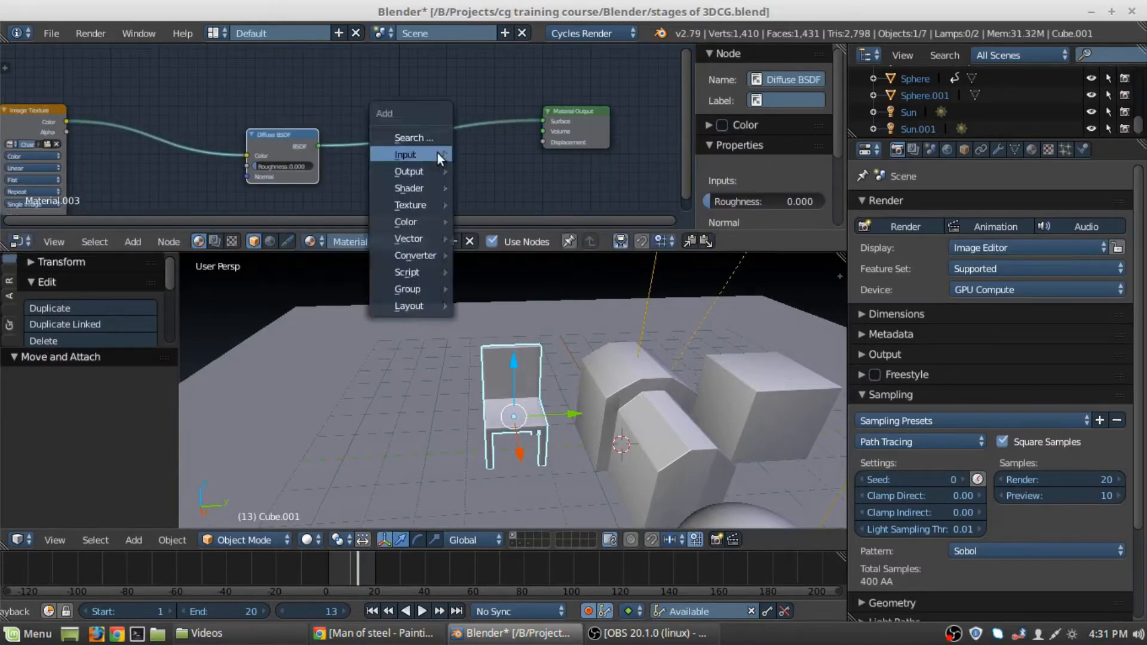
mouse_move(437, 153)
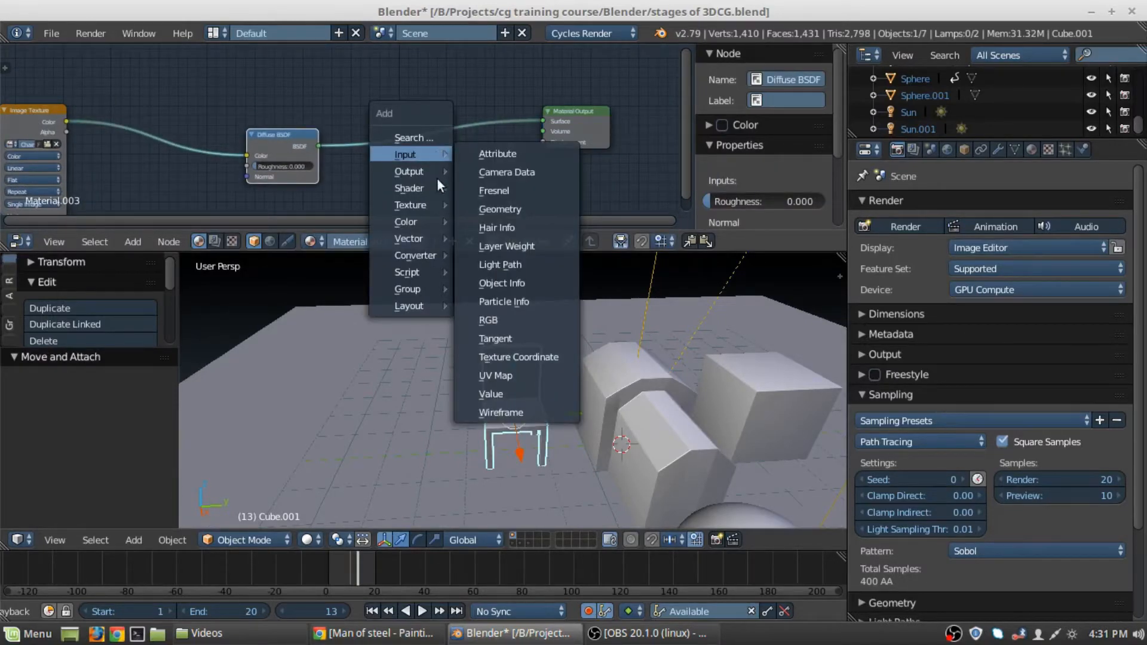
mouse_move(427, 190)
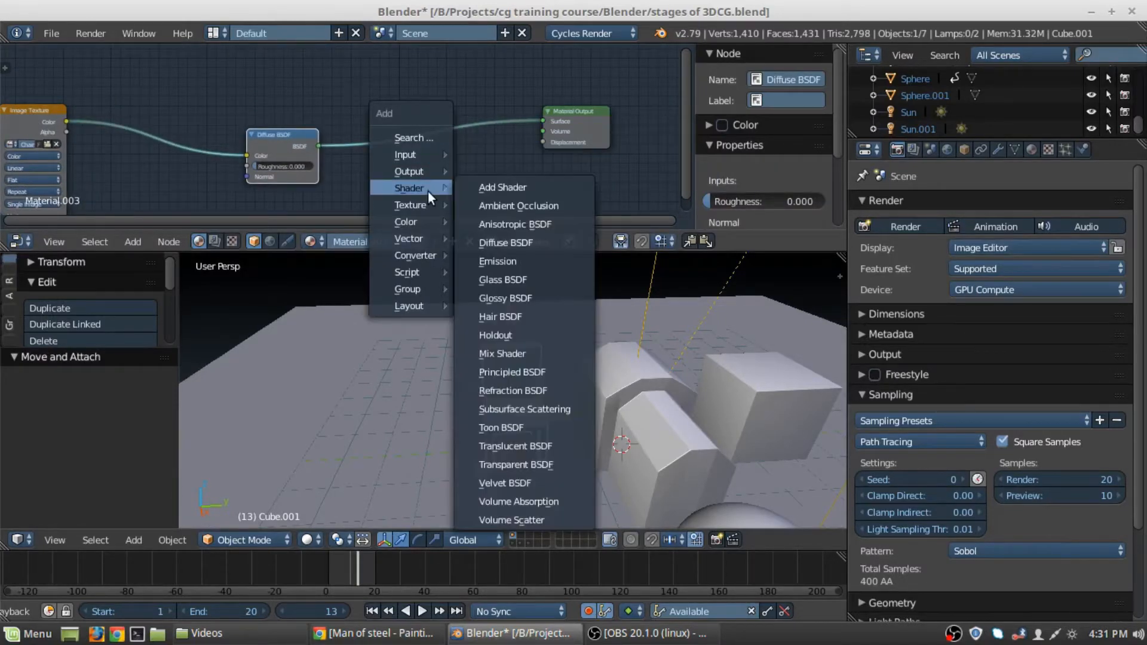
left_click(538, 353)
left_click(404, 104)
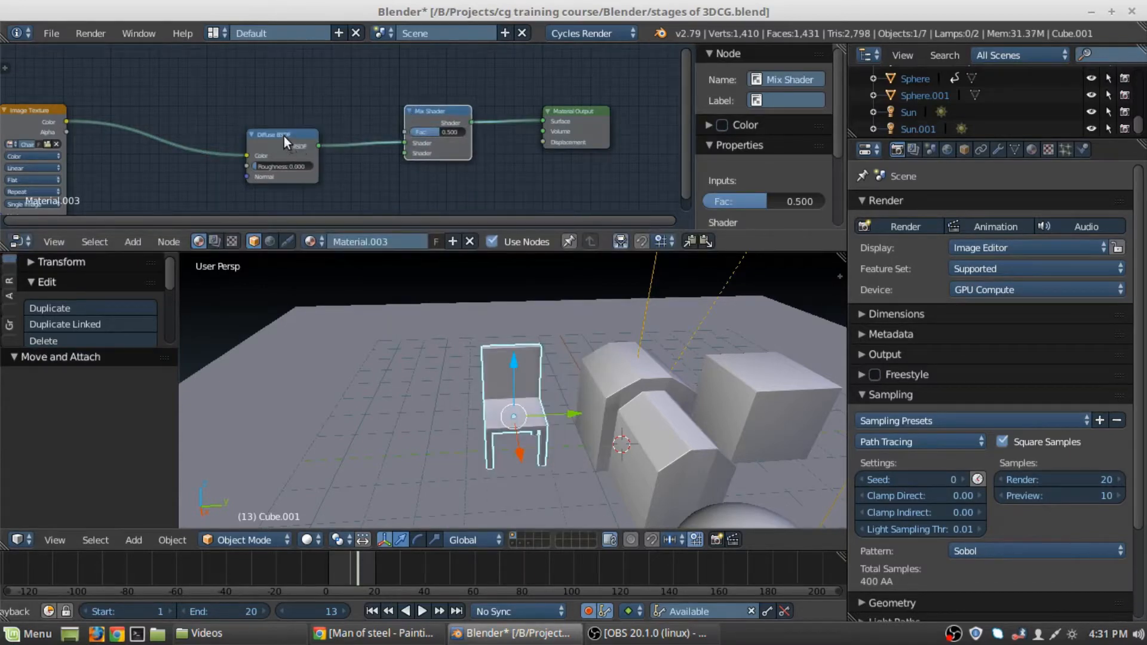
left_click_drag(284, 136, 251, 158)
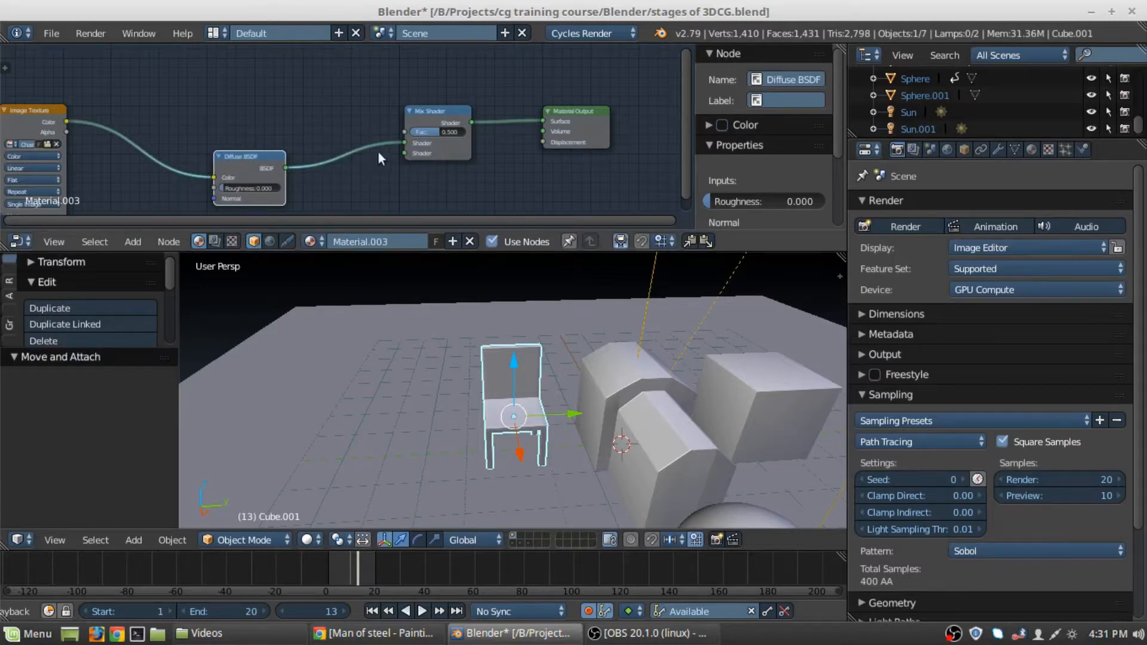
left_click_drag(402, 141, 404, 155)
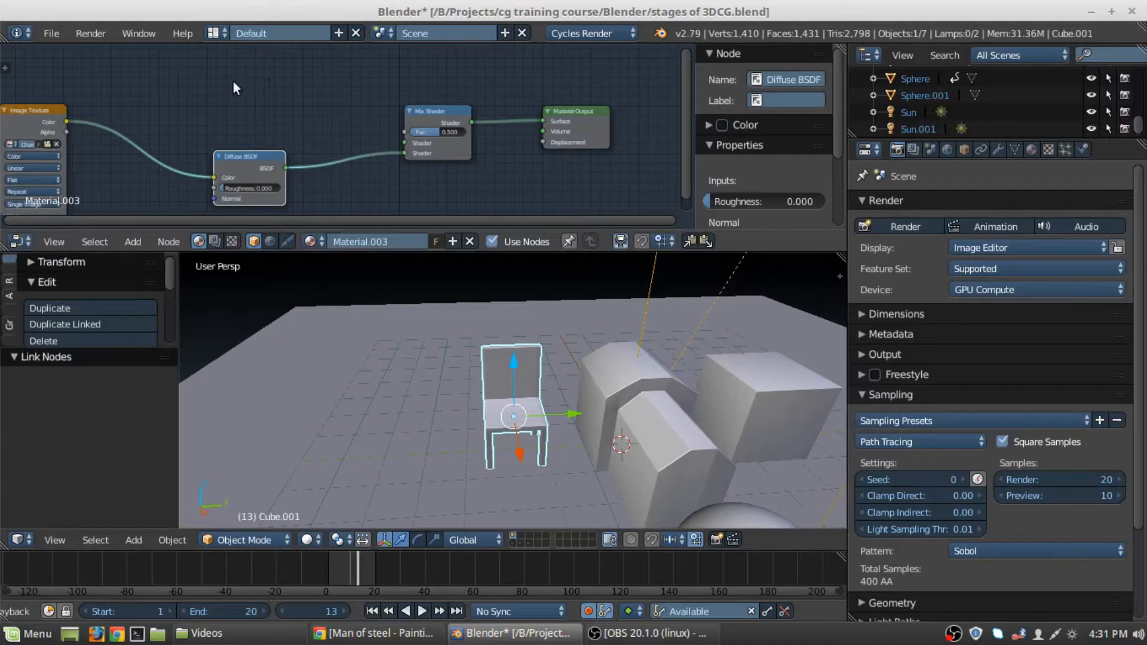
- Add a Subsurface Scattering node above the Diffuse BSDF, coloured by the Image Texture and linked to the Mix Shader's first shader input
key("shift+a")
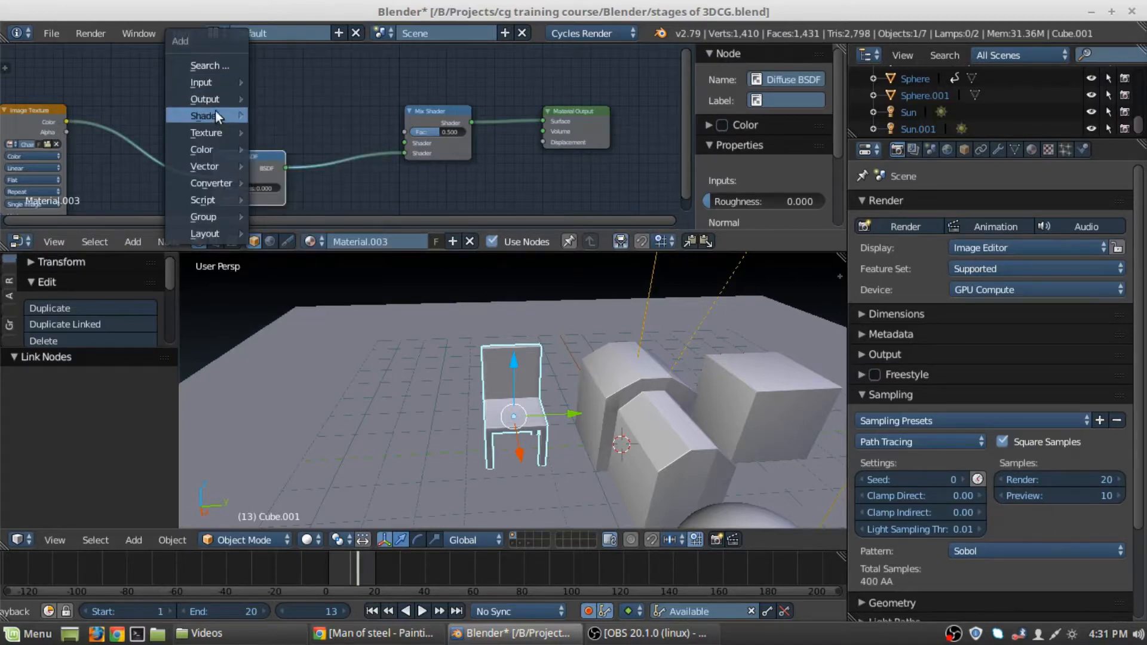
mouse_move(215, 109)
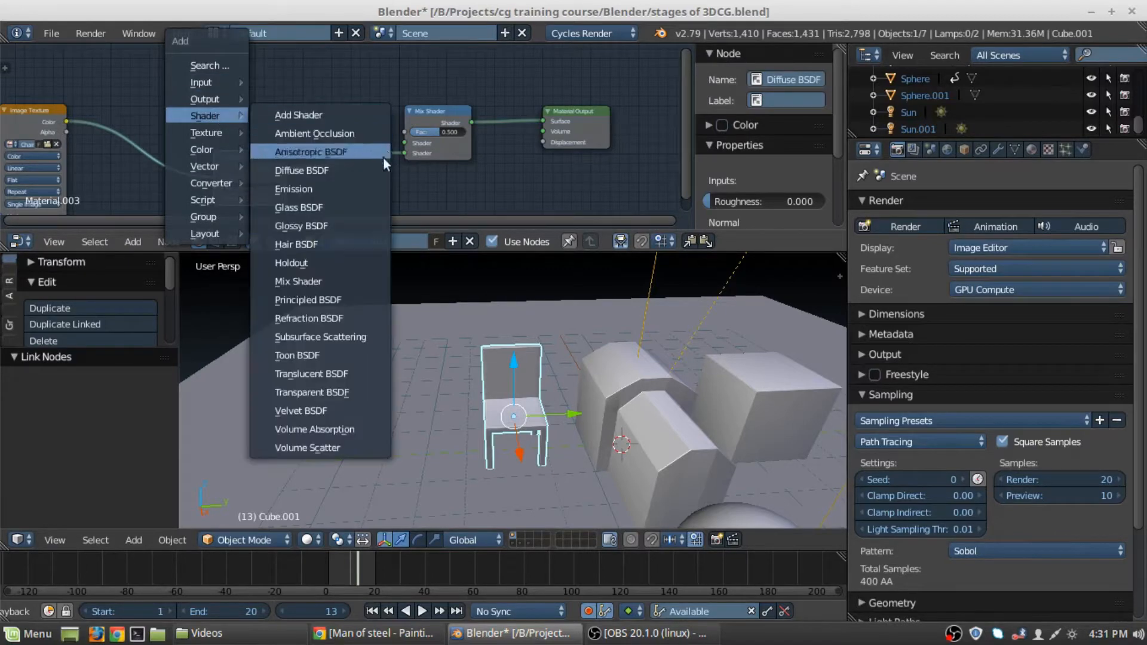
left_click(329, 336)
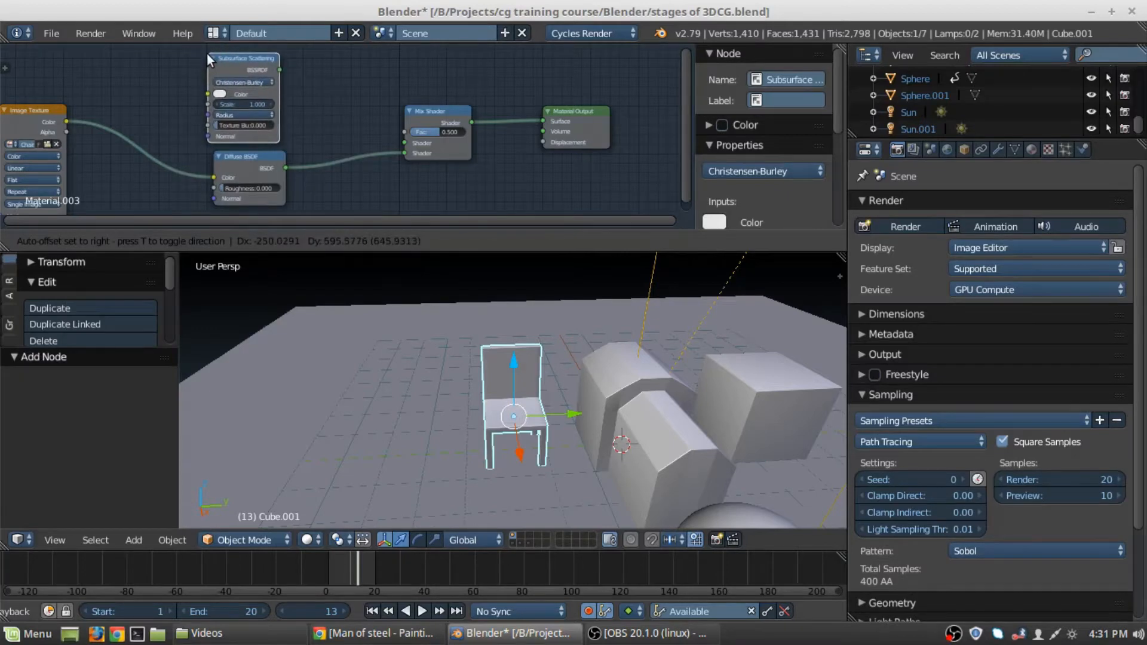
left_click(214, 56)
left_click_drag(286, 71, 406, 143)
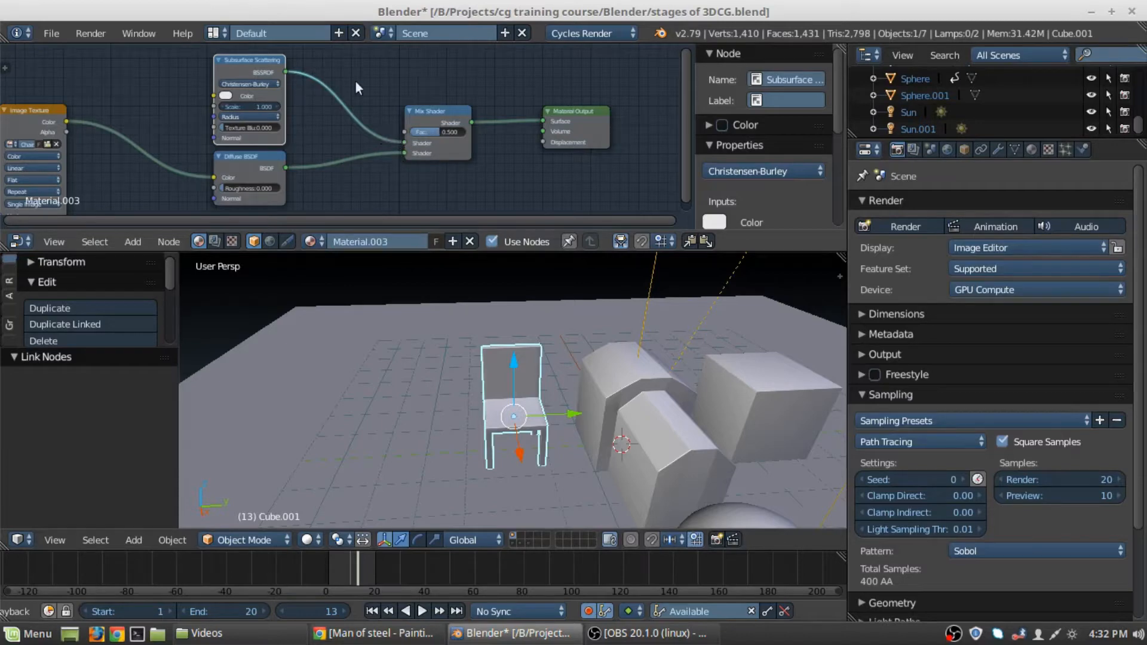
mouse_move(66, 121)
left_mouse_down()
mouse_move(135, 91)
mouse_move(210, 84)
mouse_move(47, 110)
left_mouse_up()
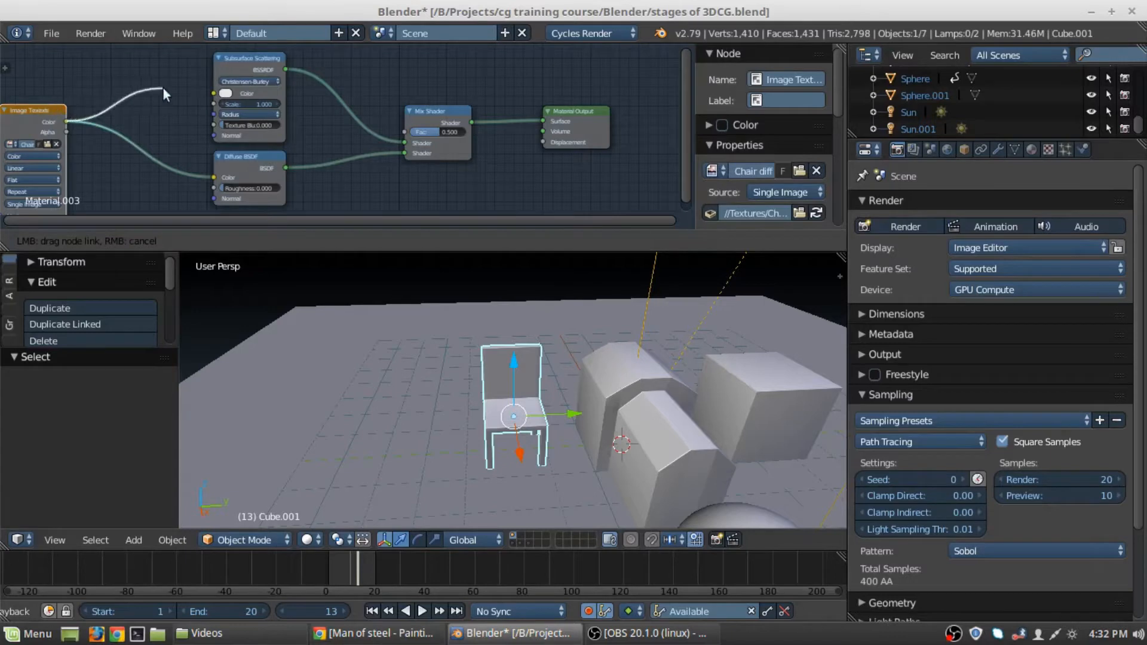
left_click_drag(163, 87, 214, 94)
- Display the chair's material properties with the preview and move the Image Texture node closer to the shader nodes
scroll(569, 118, "right", 5, "ctrl")
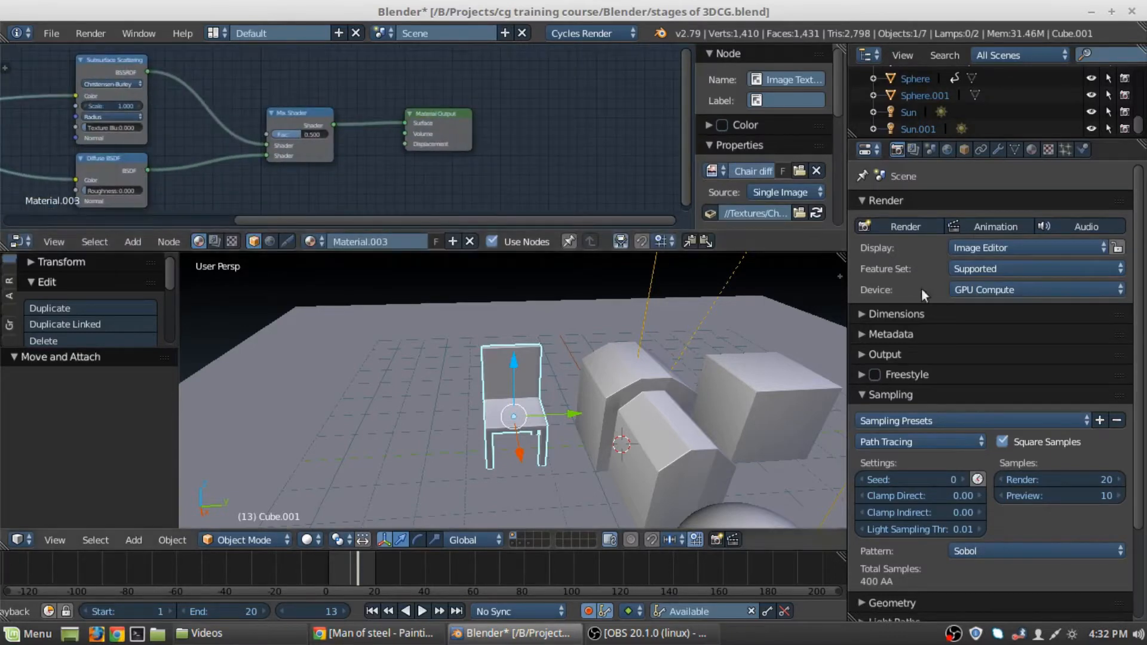
left_click(1034, 147)
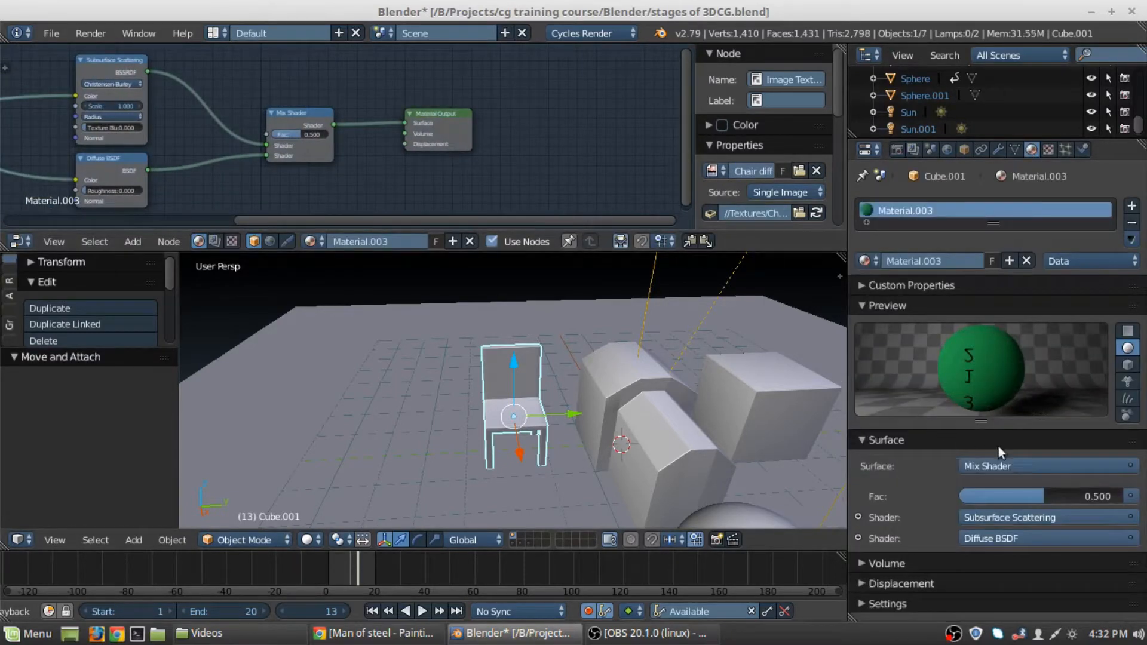
scroll(409, 187, "left", 3, "ctrl")
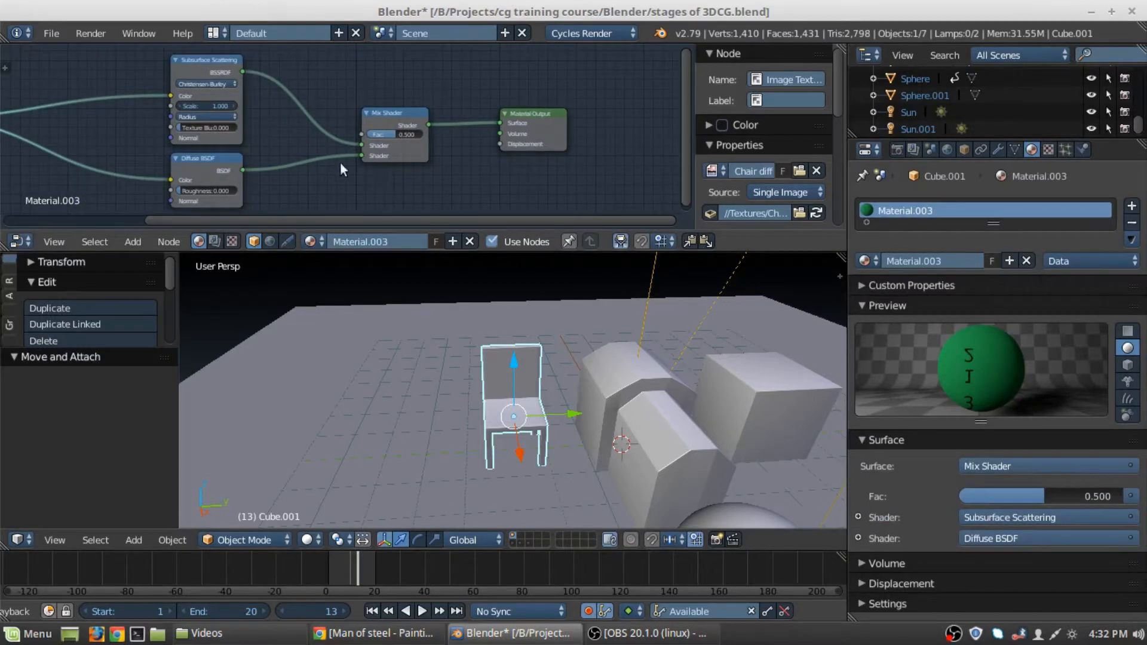
key("g")
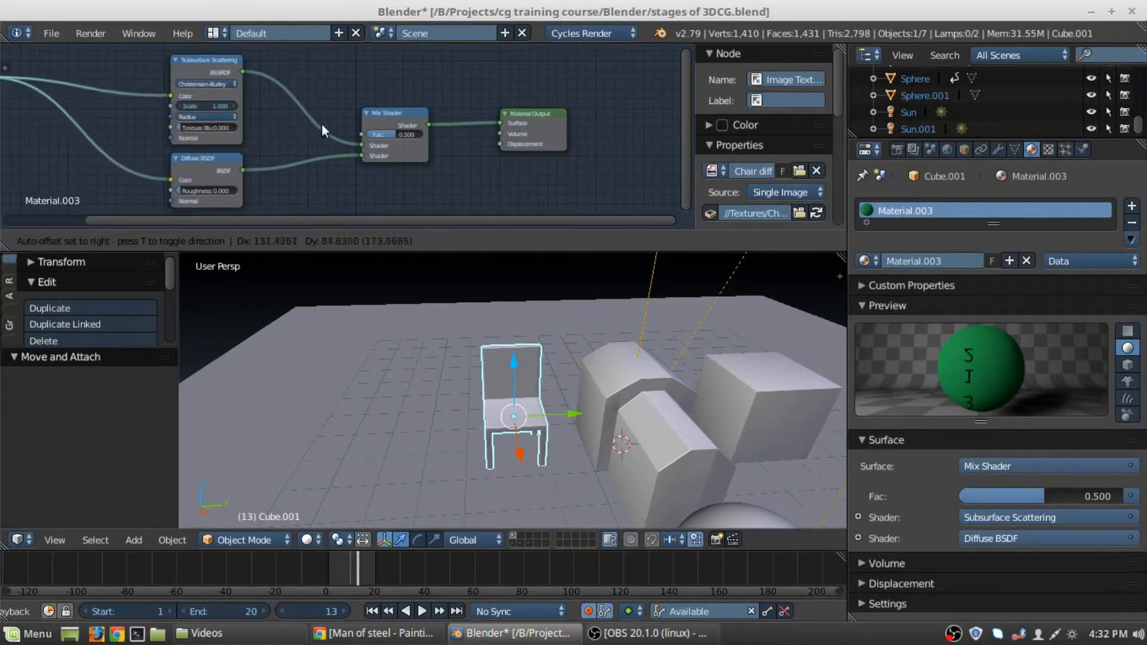
left_click(378, 138)
- Compare the material preview with the Diffuse BSDF linked straight to the Material Output's surface and with the Mix Shader linked back
left_click_drag(243, 169, 500, 123)
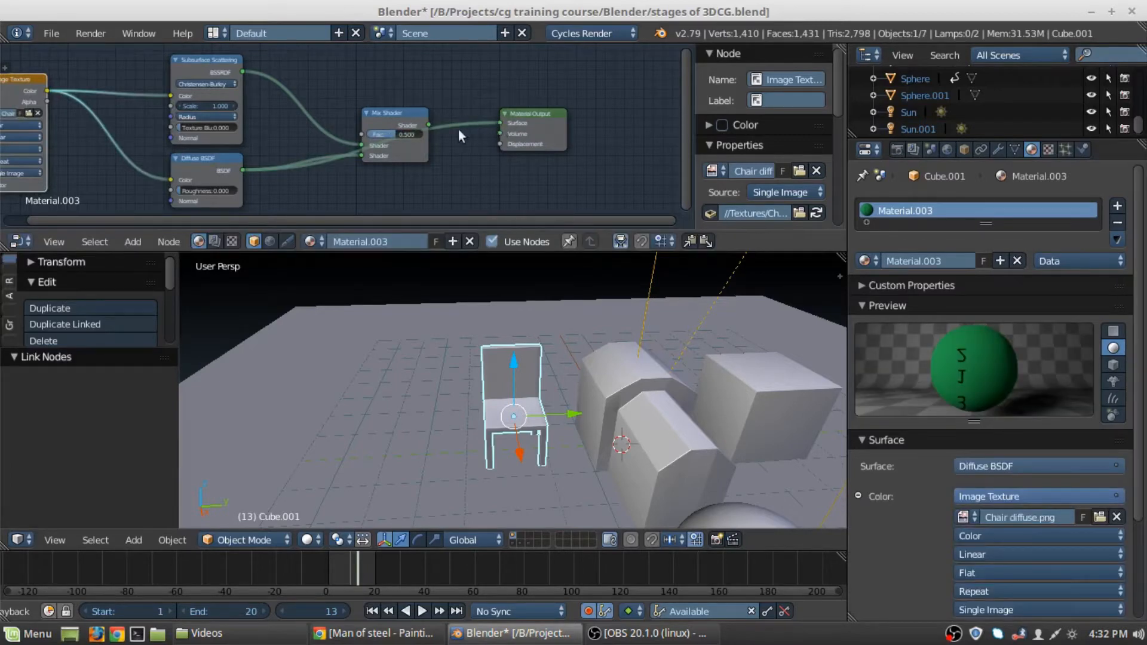
left_click_drag(429, 123, 500, 123)
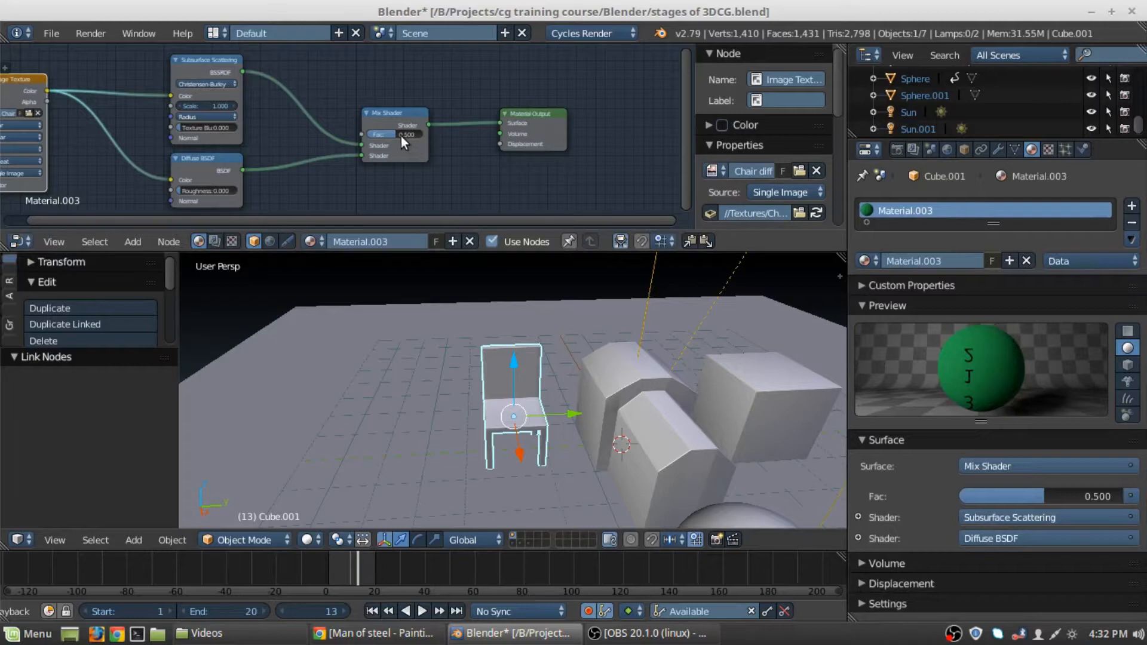
mouse_move(400, 136)
left_mouse_down()
mouse_move(413, 136)
mouse_move(401, 136)
left_mouse_up()
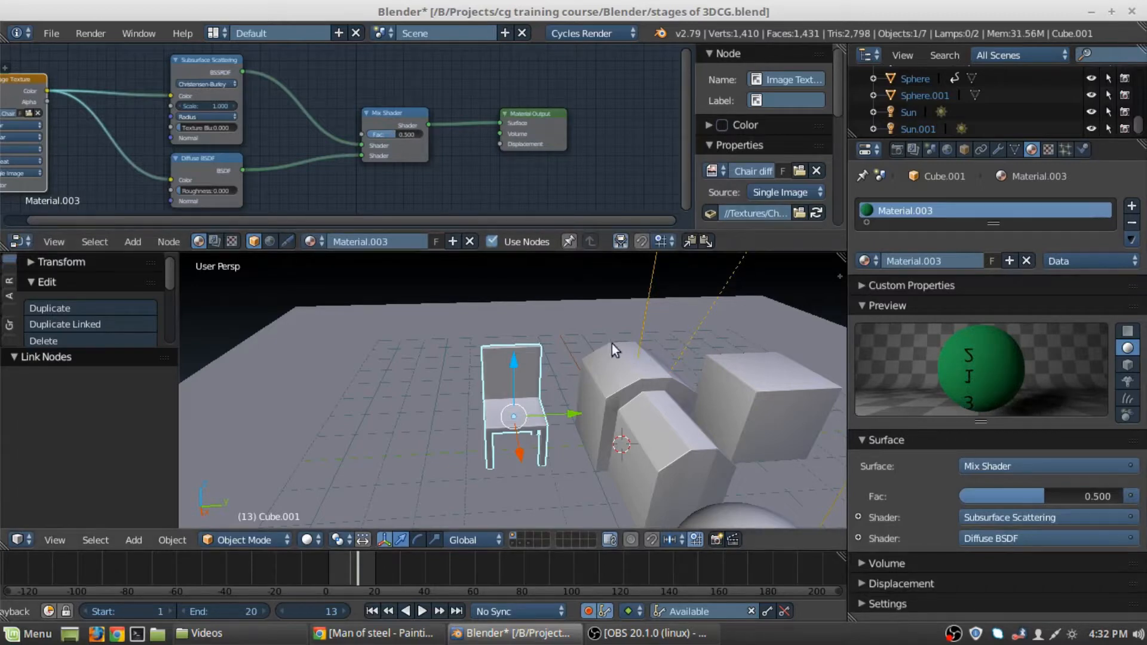
- Set the Subsurface Scattering scale to 3.9, check the chair up close in the rendered viewport and return to solid shading
middle_click_drag(246, 143, 294, 140)
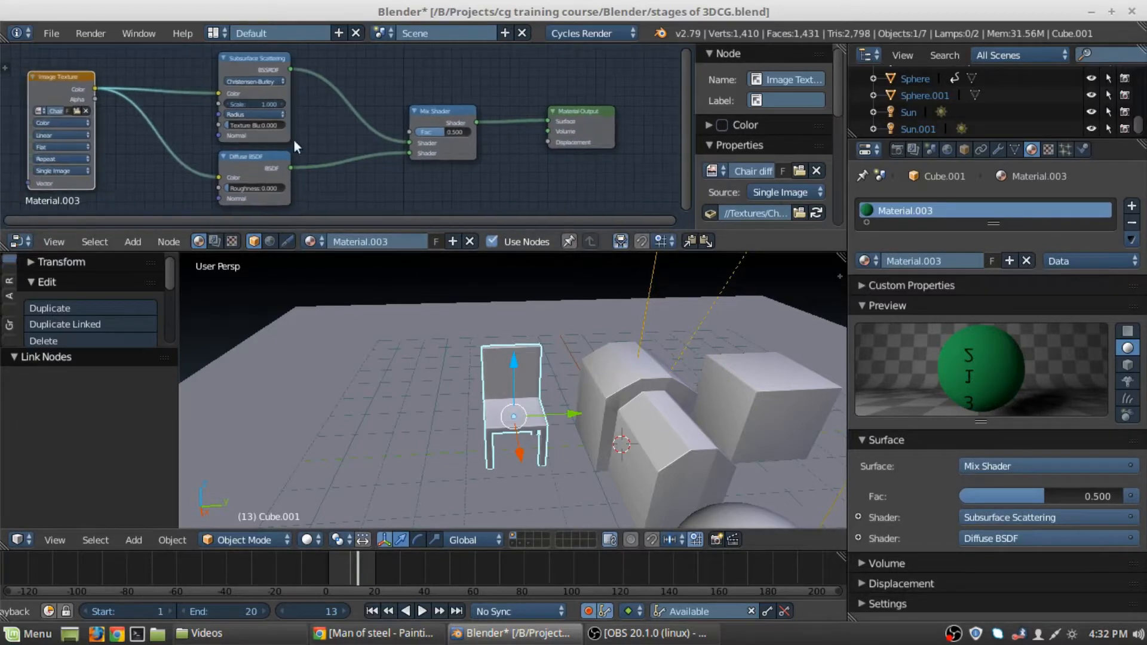
left_click(283, 104)
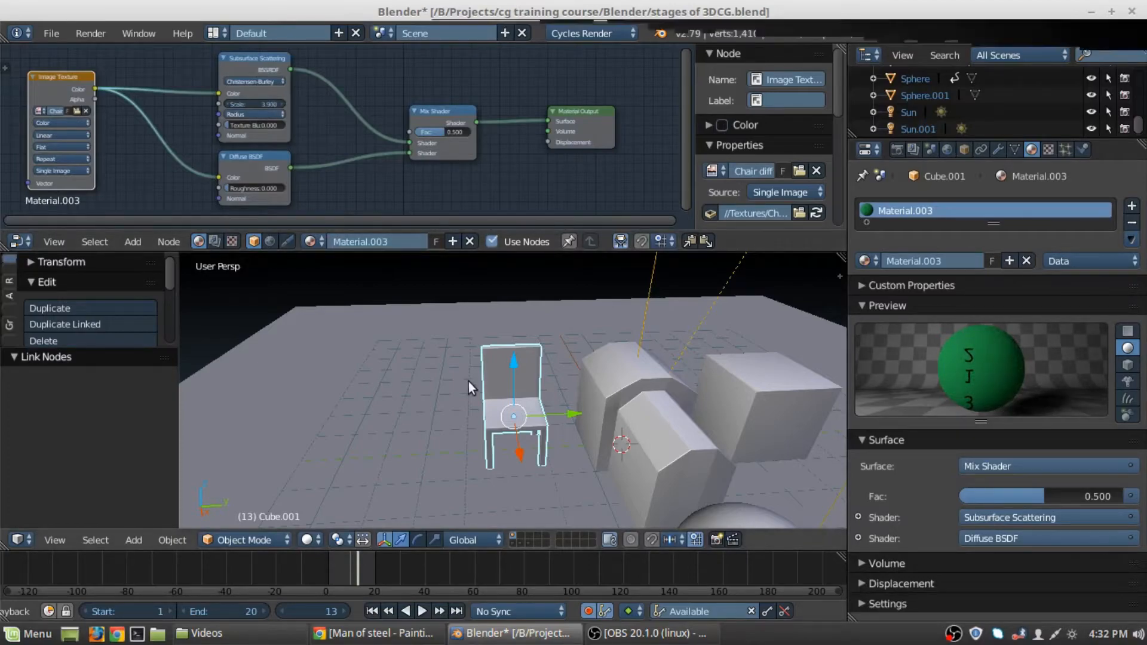
key("shift+z")
scroll(482, 420, "up", 4)
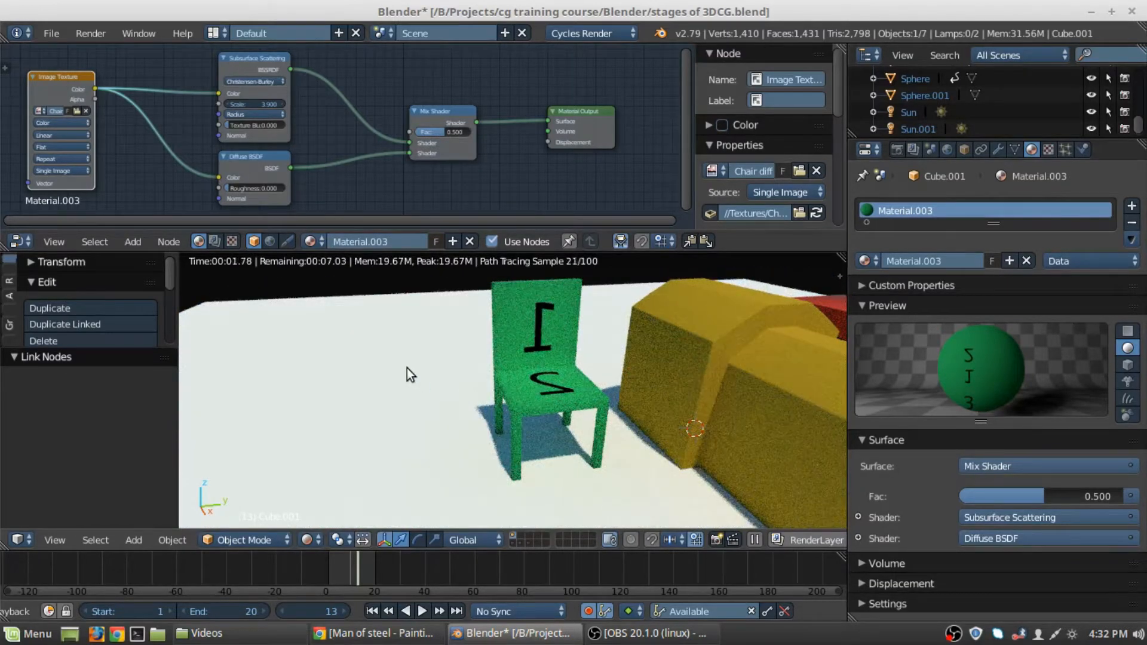
key("shift+z")
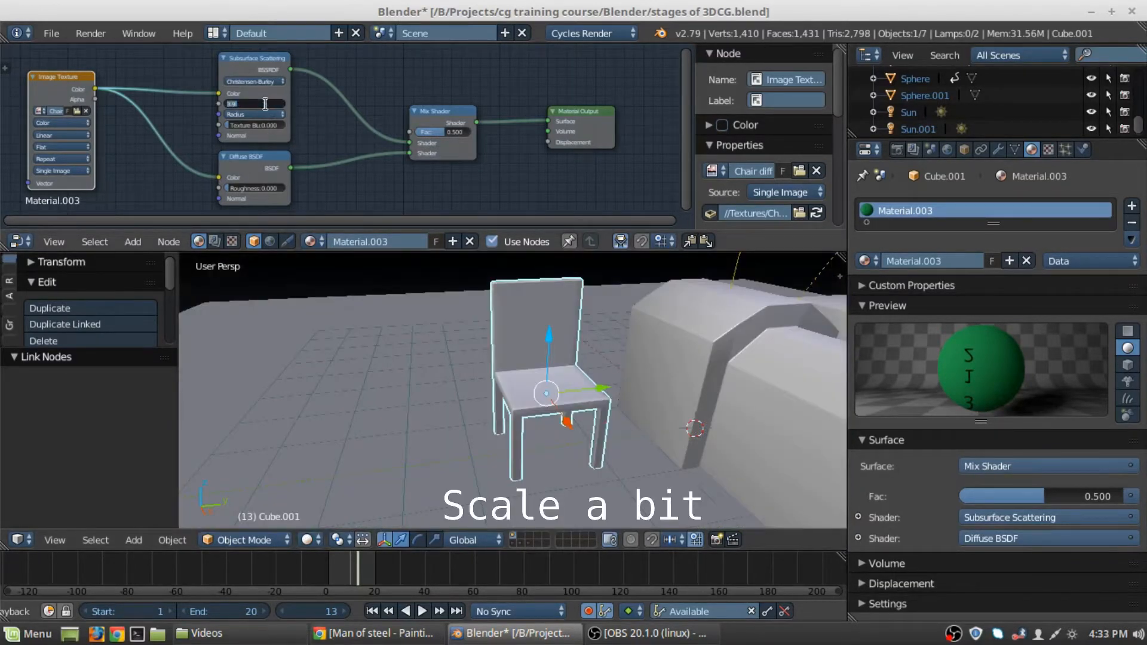
- Set the Subsurface Scattering node's scale to 1
left_click(265, 104)
type("1")
key("Return")
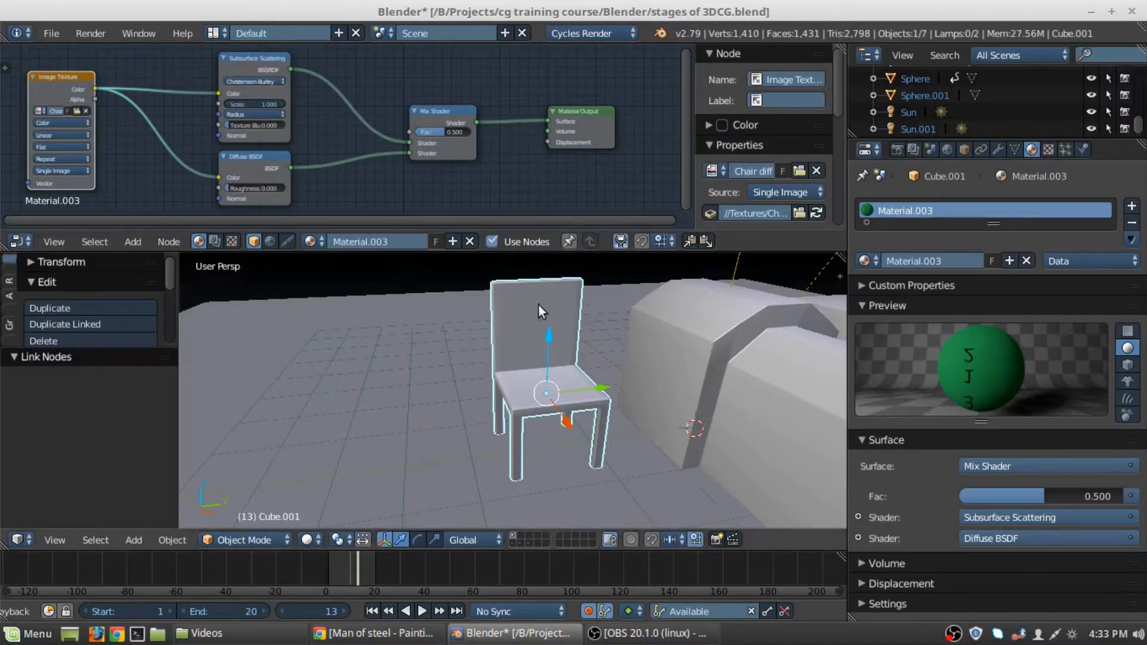
middle_click_drag(547, 306, 544, 314)
- Move the Material Output away from the Mix Shader and insert a duplicate of the Mix Shader between them
scroll(499, 121, "down", 3)
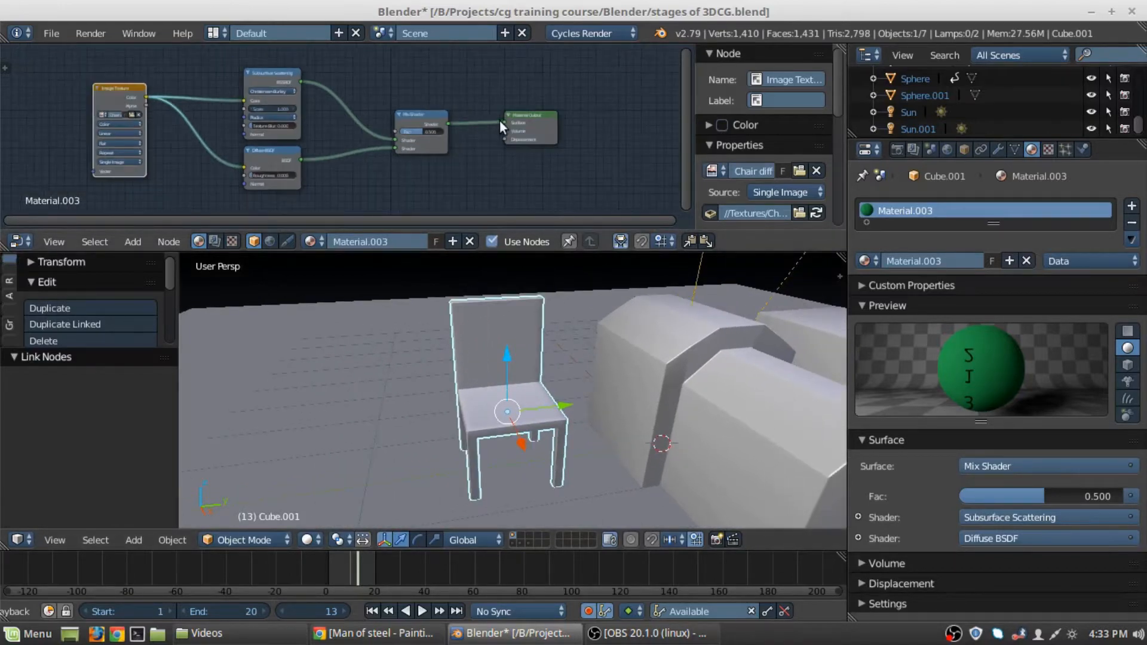
left_click_drag(479, 123, 559, 124)
key("shift+a")
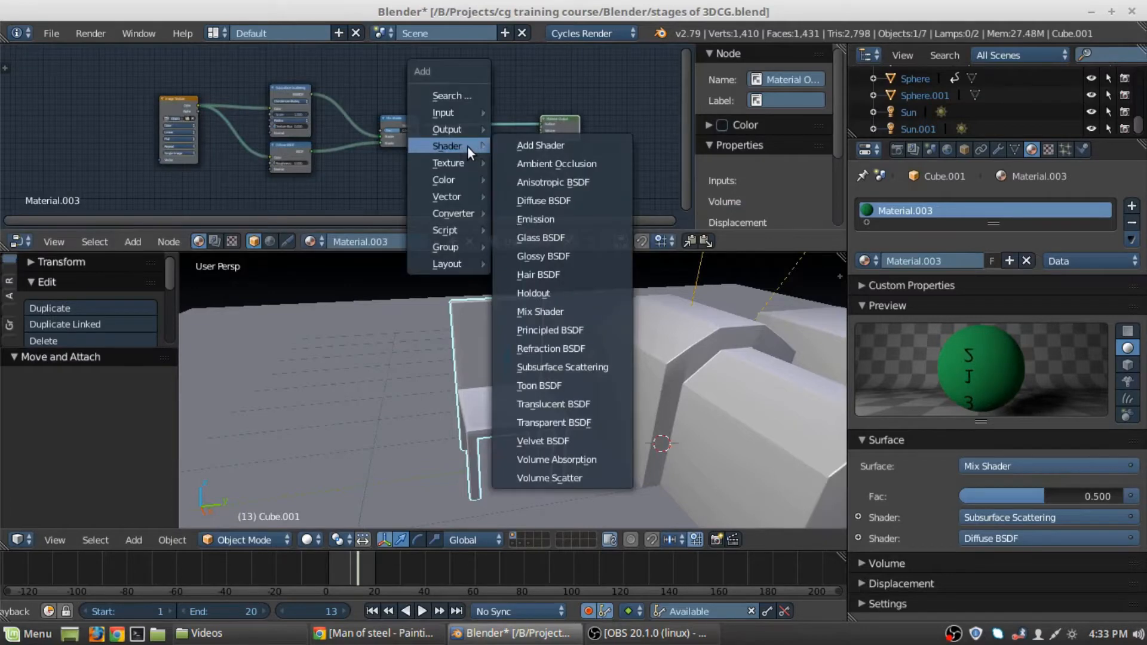
key("Escape")
left_click(401, 118)
key("shift+d")
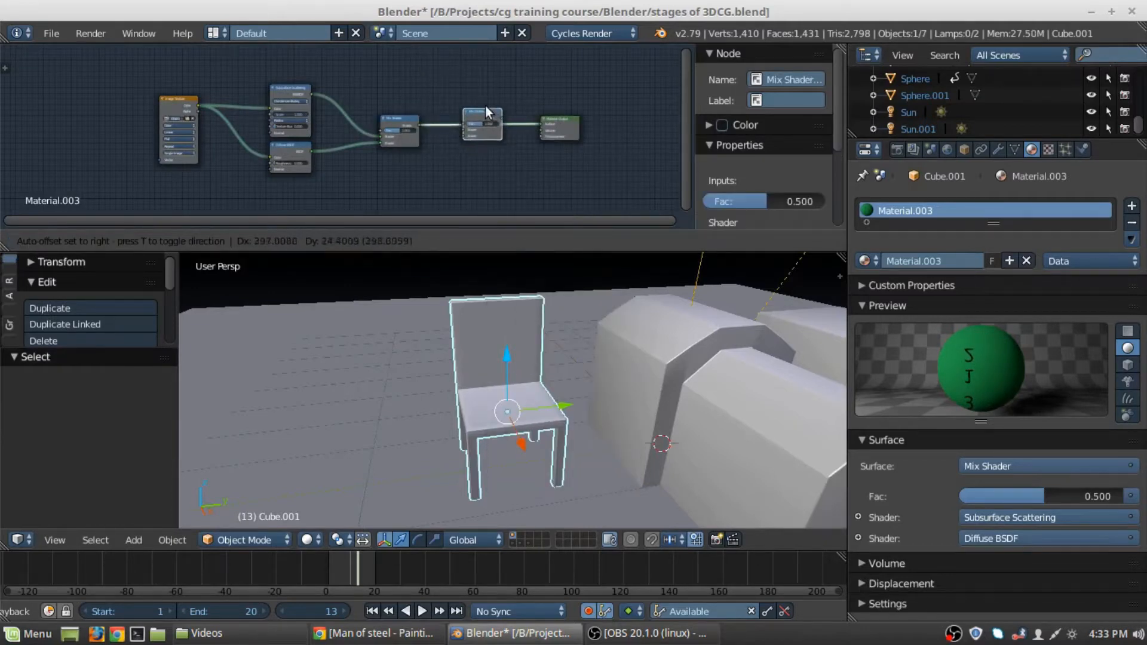
left_click(501, 110)
scroll(478, 145, "up", 5)
middle_click_drag(529, 112, 439, 109)
scroll(542, 98, "up", 3)
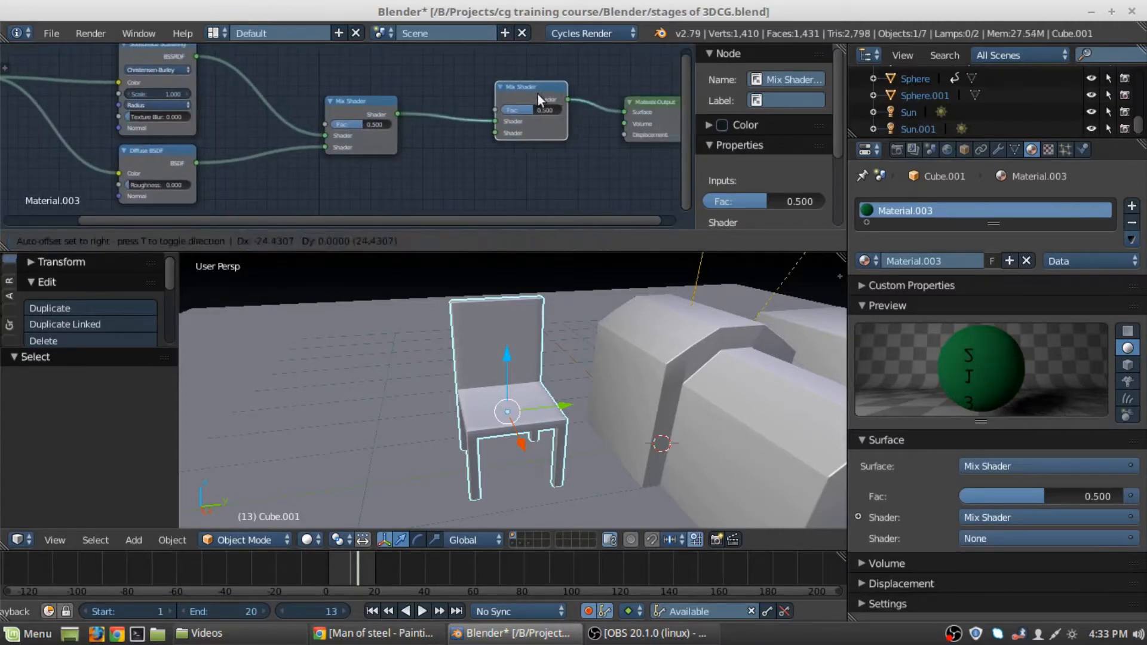
left_click_drag(537, 94, 515, 101)
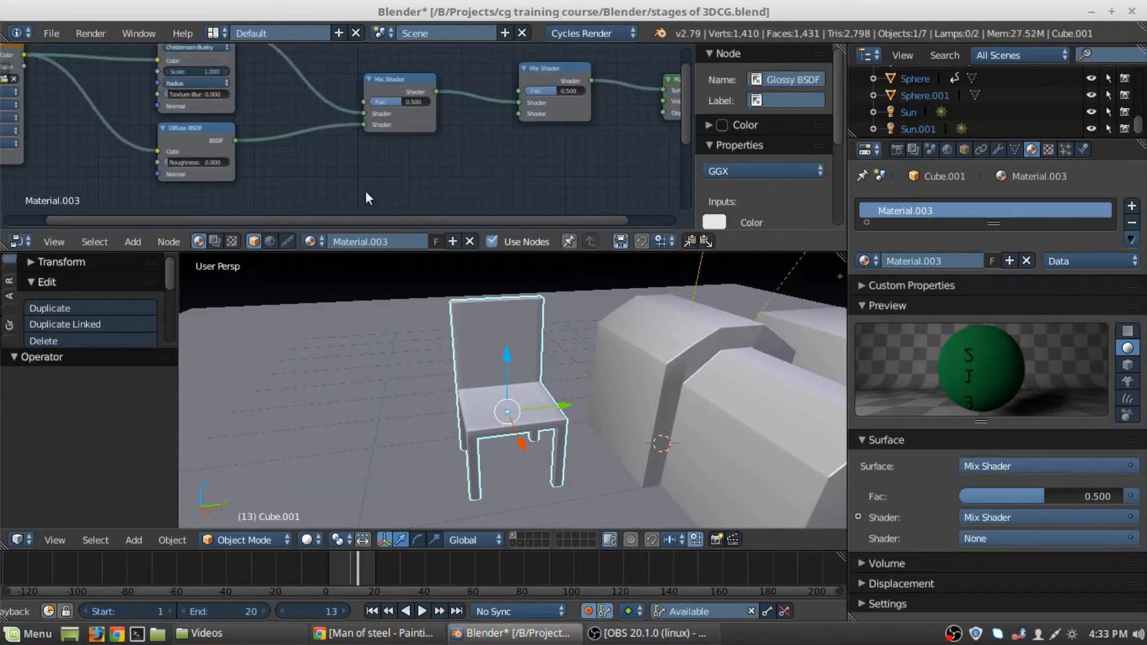
- Add a Glossy BSDF below the first Mix Shader and link it to the second Mix Shader's free shader input
middle_click_drag(364, 190, 372, 163)
key("shift+a")
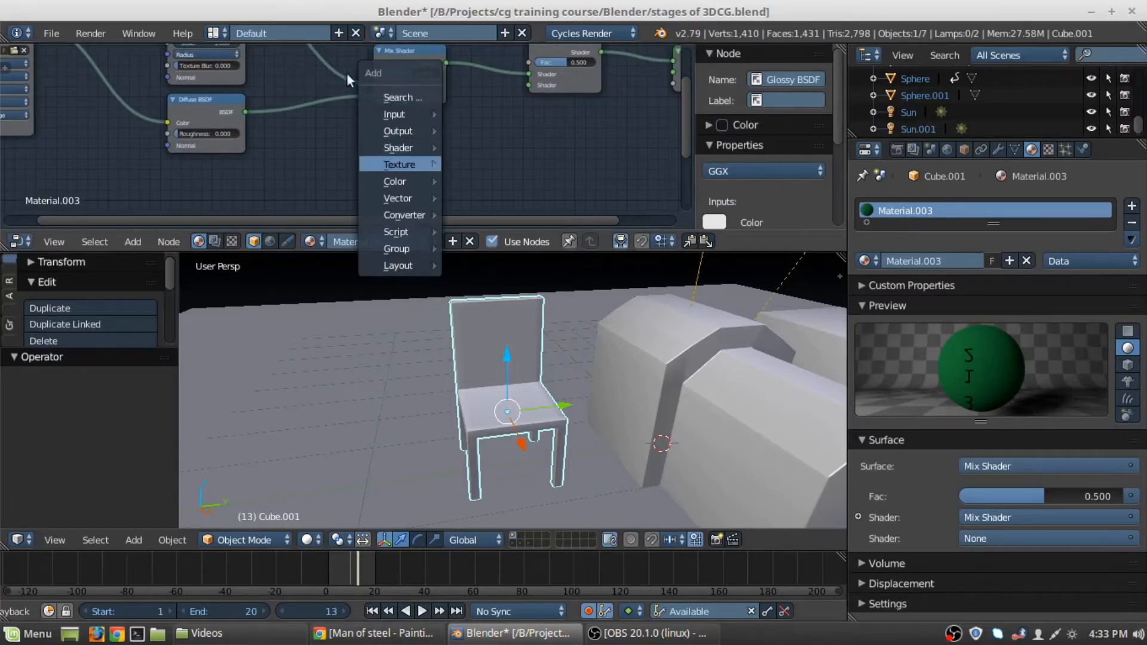
mouse_move(400, 148)
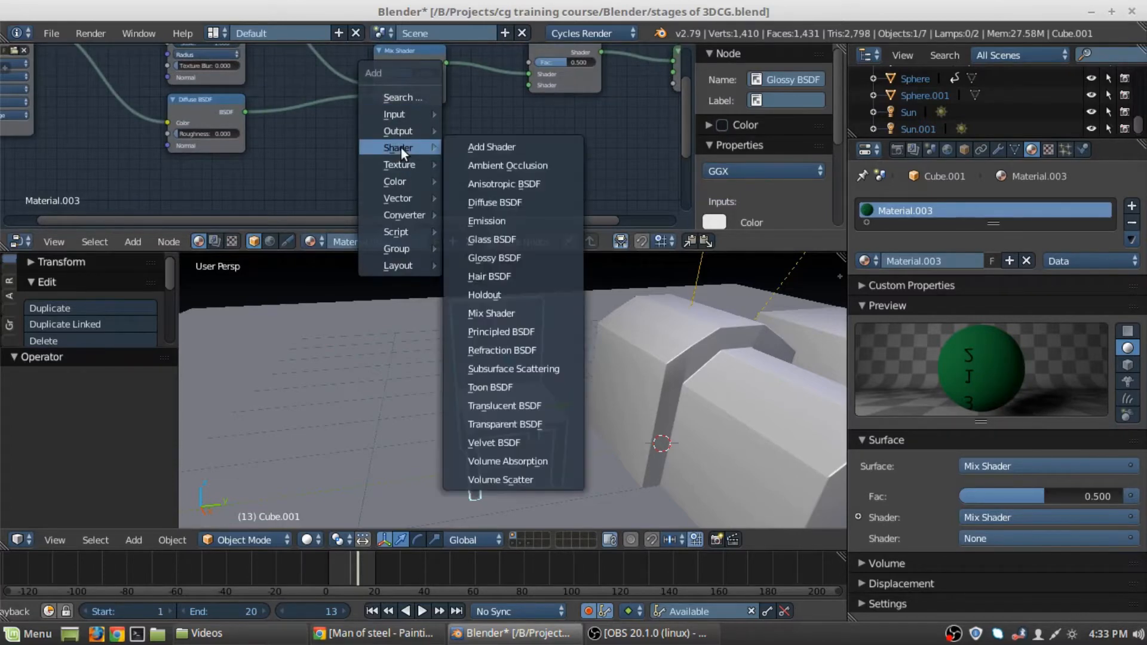
left_click(528, 263)
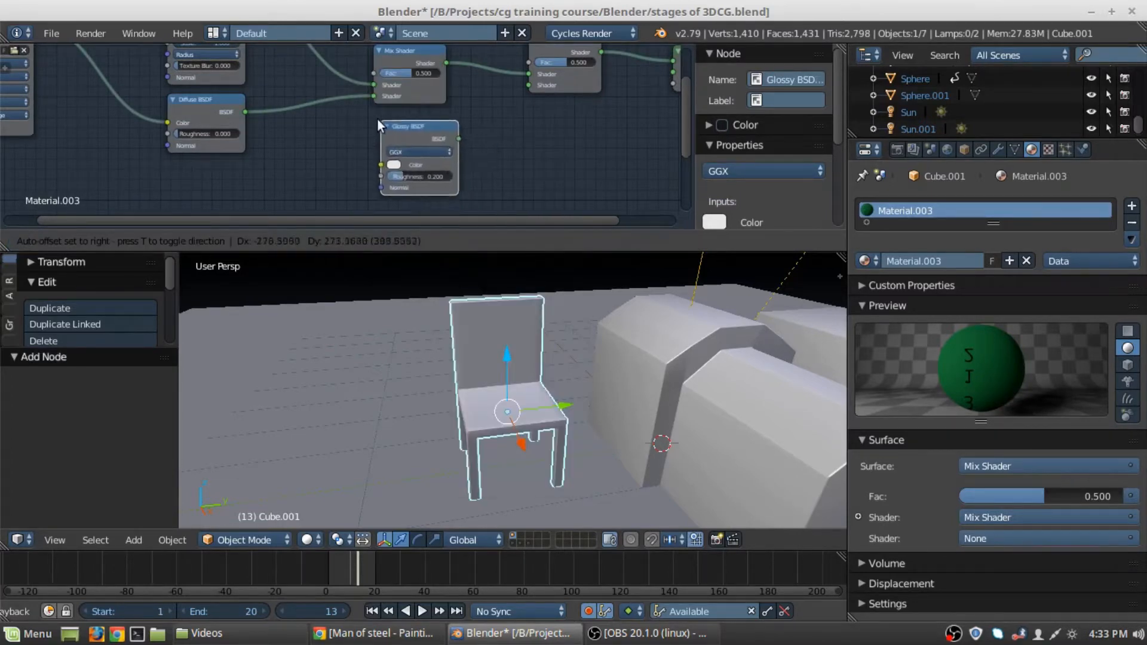
left_click(383, 117)
left_click_drag(400, 126, 401, 126)
middle_click_drag(455, 141, 448, 167)
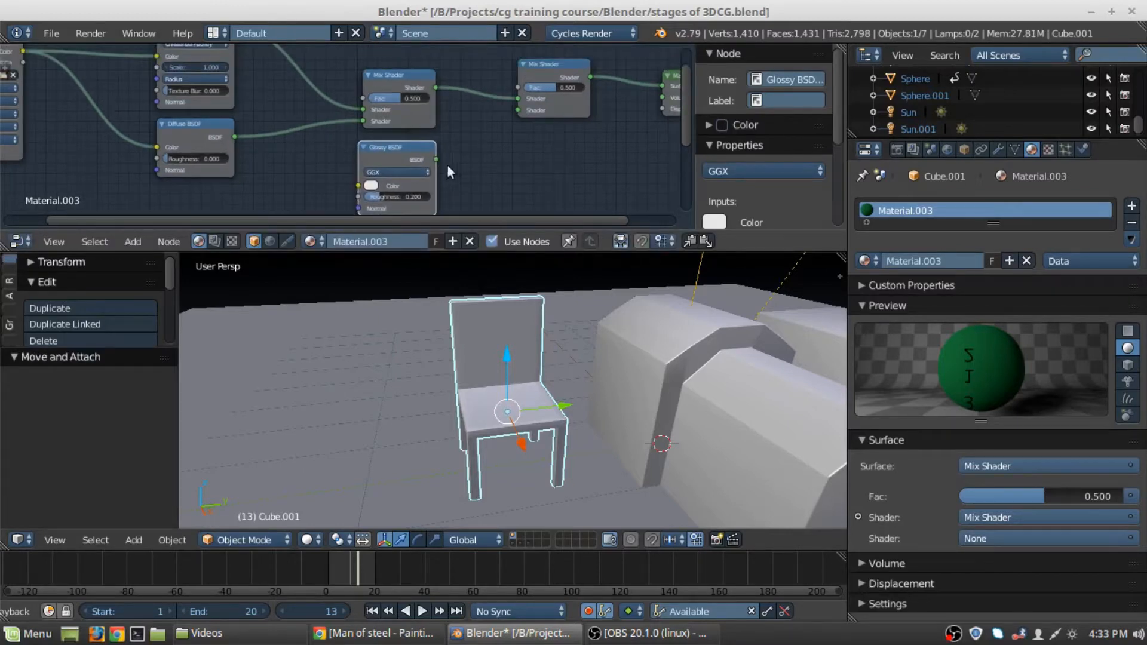
left_click_drag(440, 159, 519, 110)
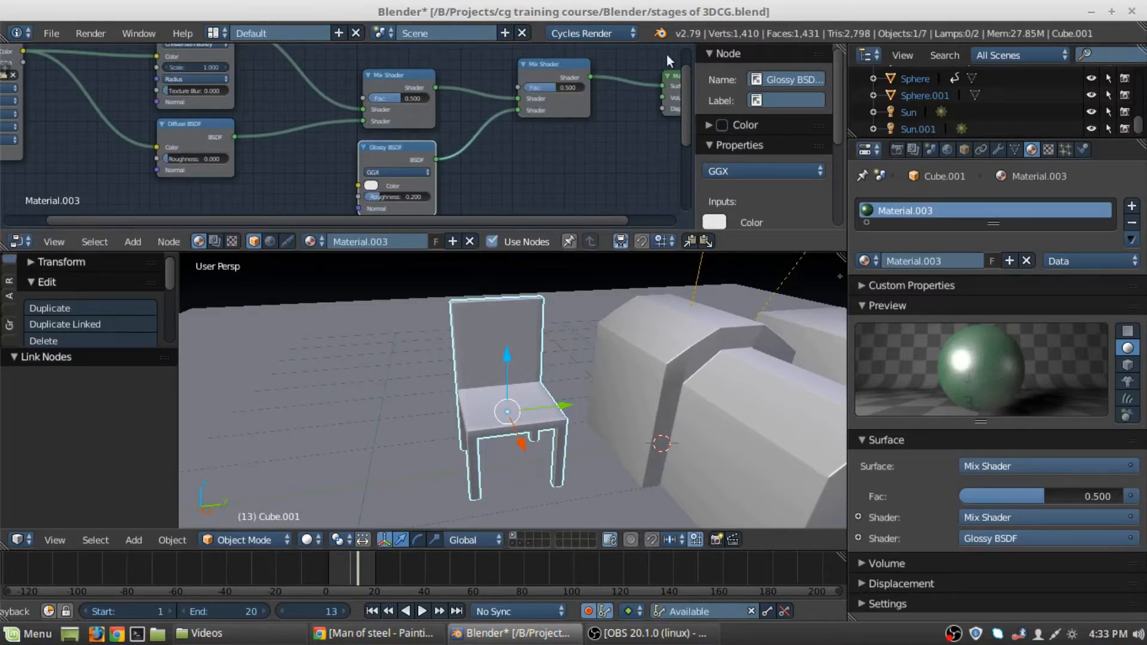
- Lower the Glossy BSDF's roughness to about 0.067
middle_click_drag(452, 174, 478, 176)
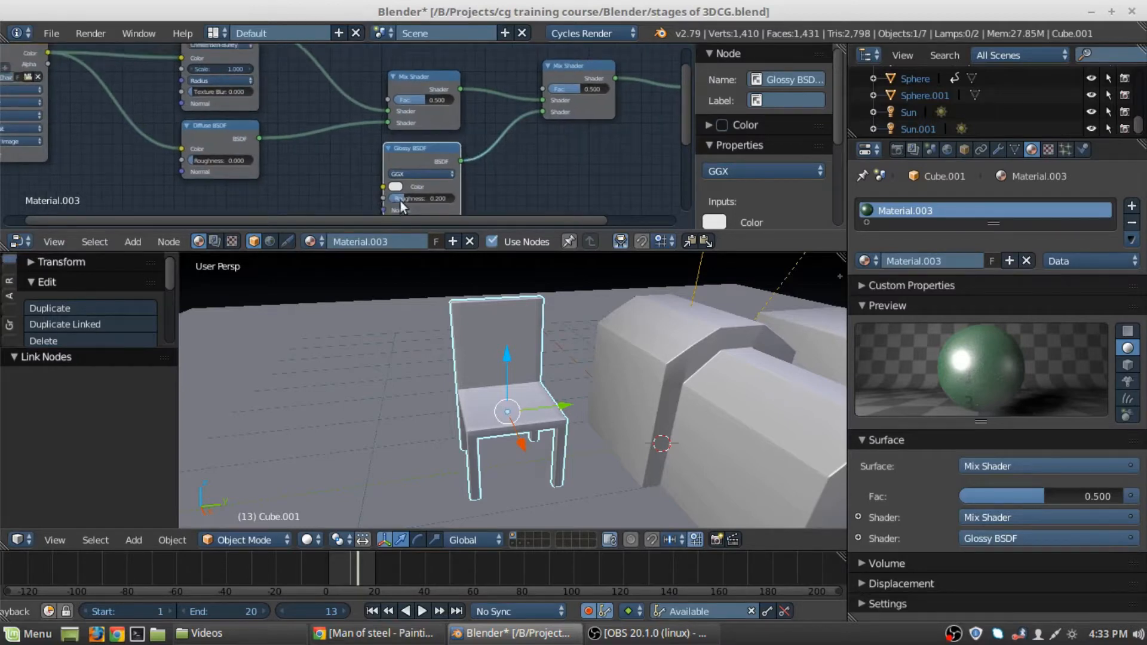
left_click_drag(423, 199, 414, 199)
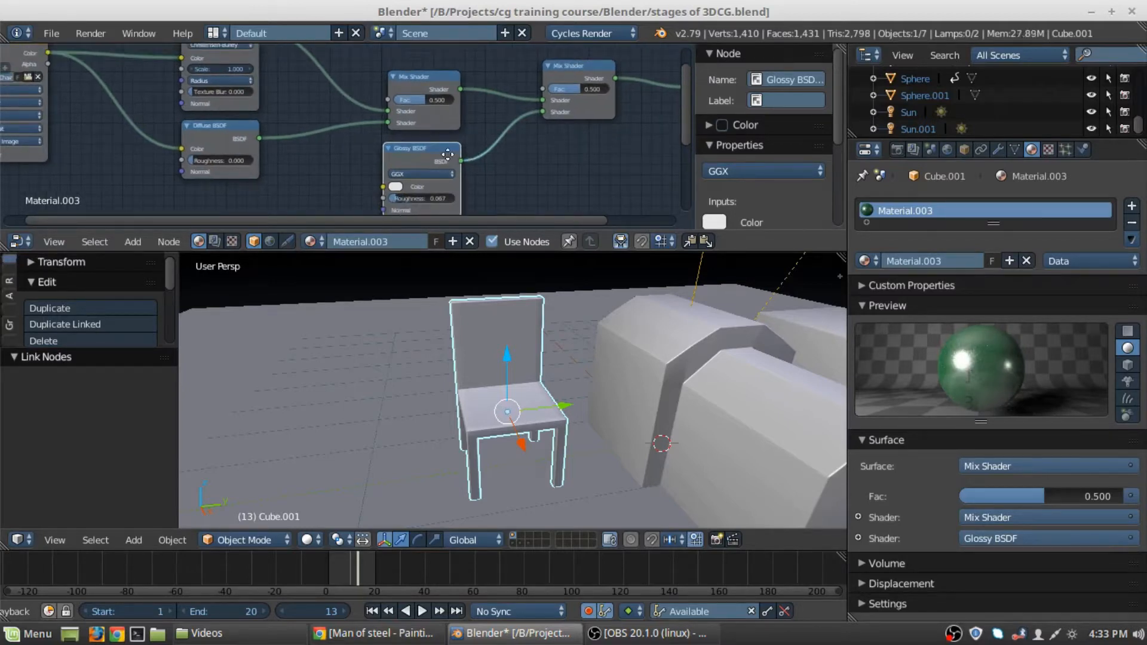
- Add a Fresnel node above the first Mix Shader and link it to the second Mix Shader's factor
middle_click_drag(443, 117, 465, 172)
key("shift+a")
mouse_move(453, 82)
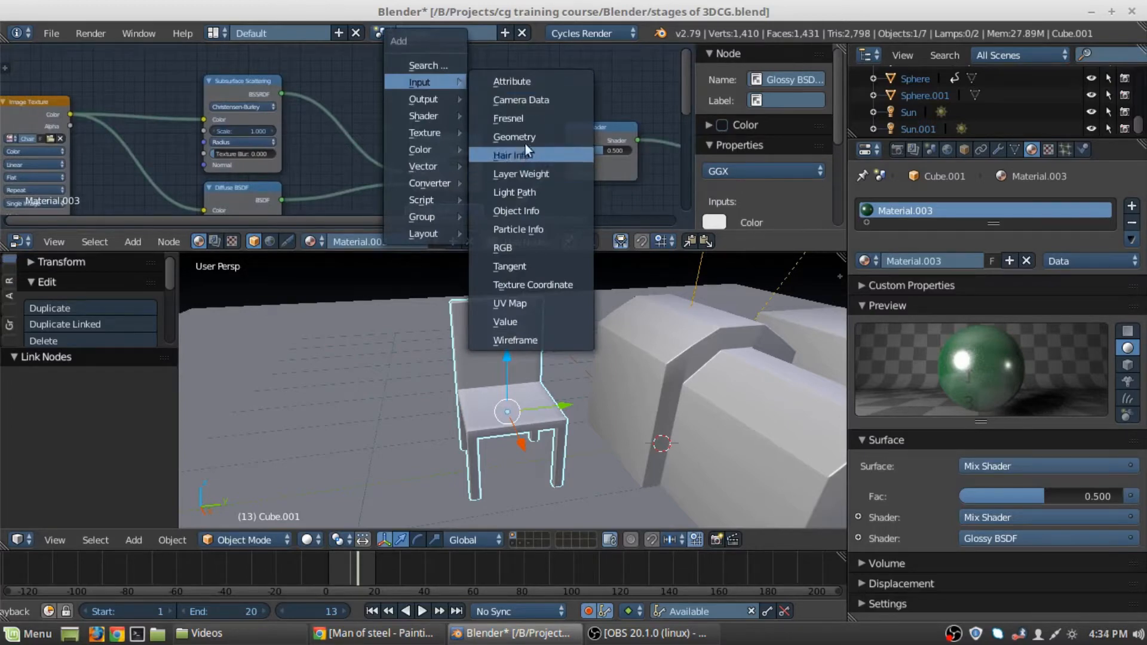
left_click(529, 119)
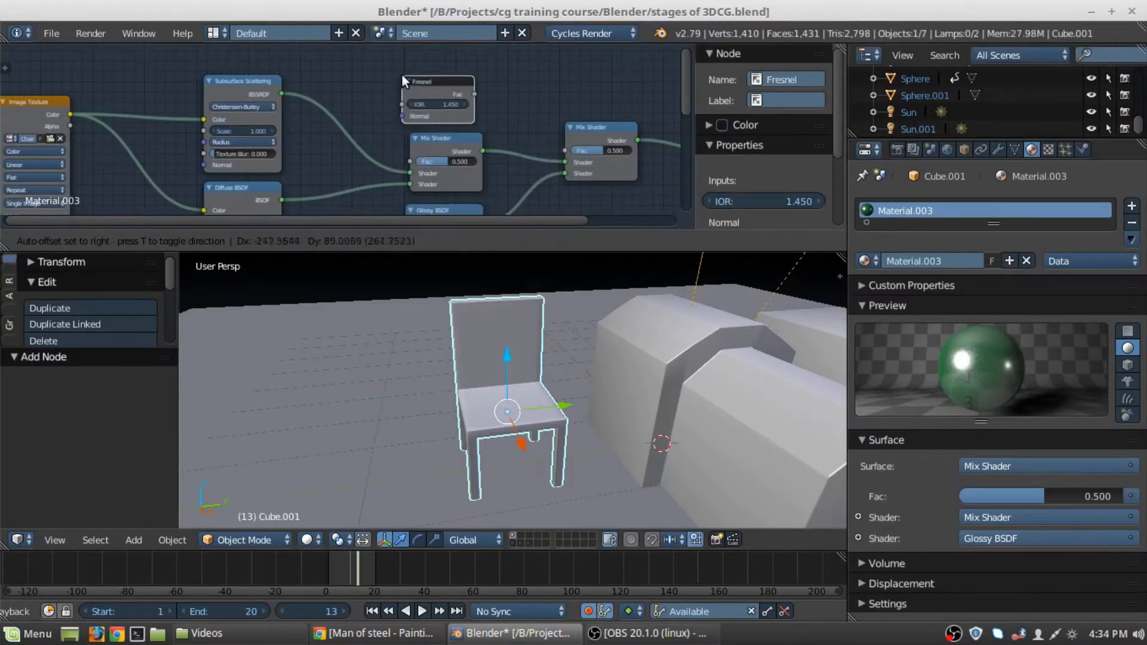
left_click(411, 73)
left_click_drag(486, 93, 572, 154)
scroll(571, 165, "down", 4, "shift")
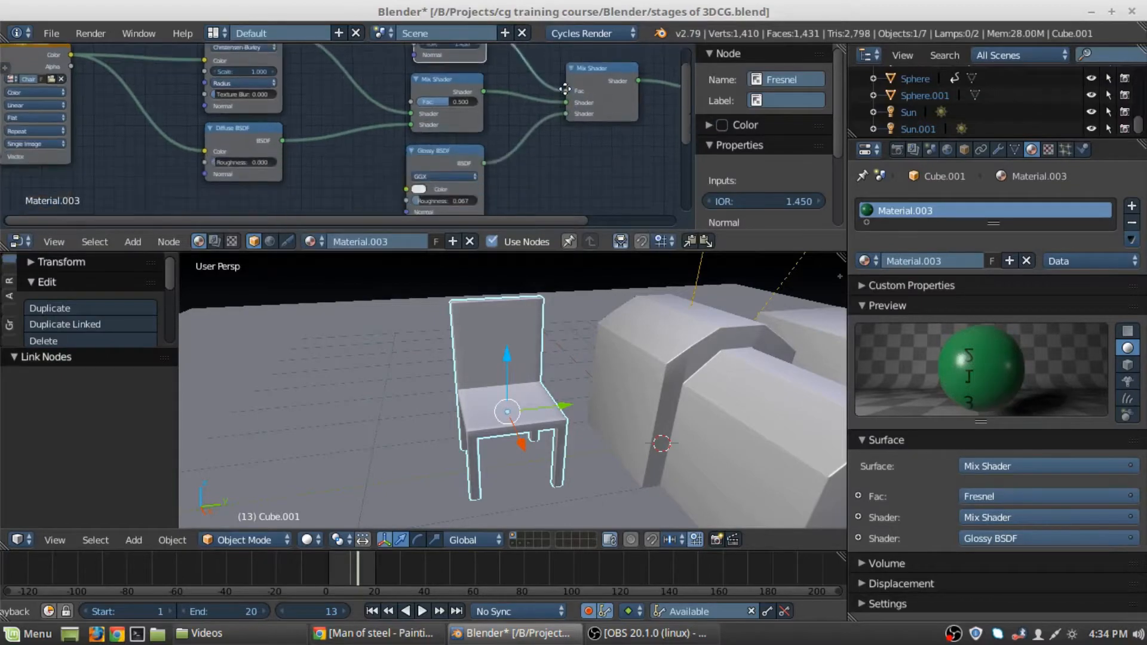
- Examine the chair's Fresnel-mixed material in the rendered view from several angles
key("shift+z")
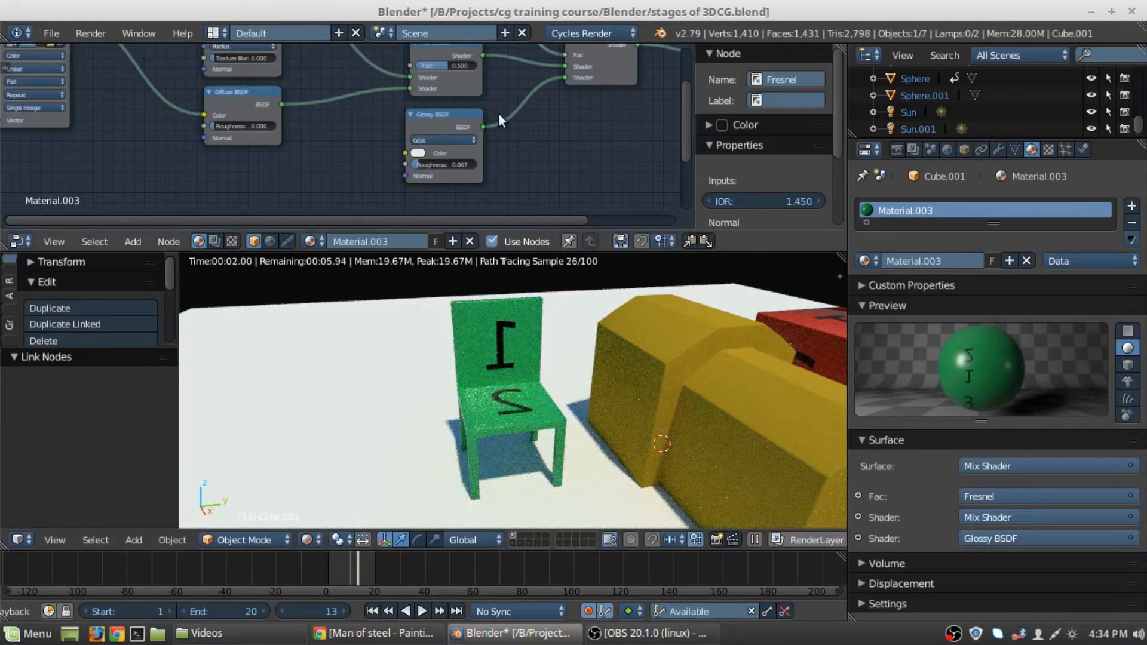
middle_click_drag(353, 142, 259, 181)
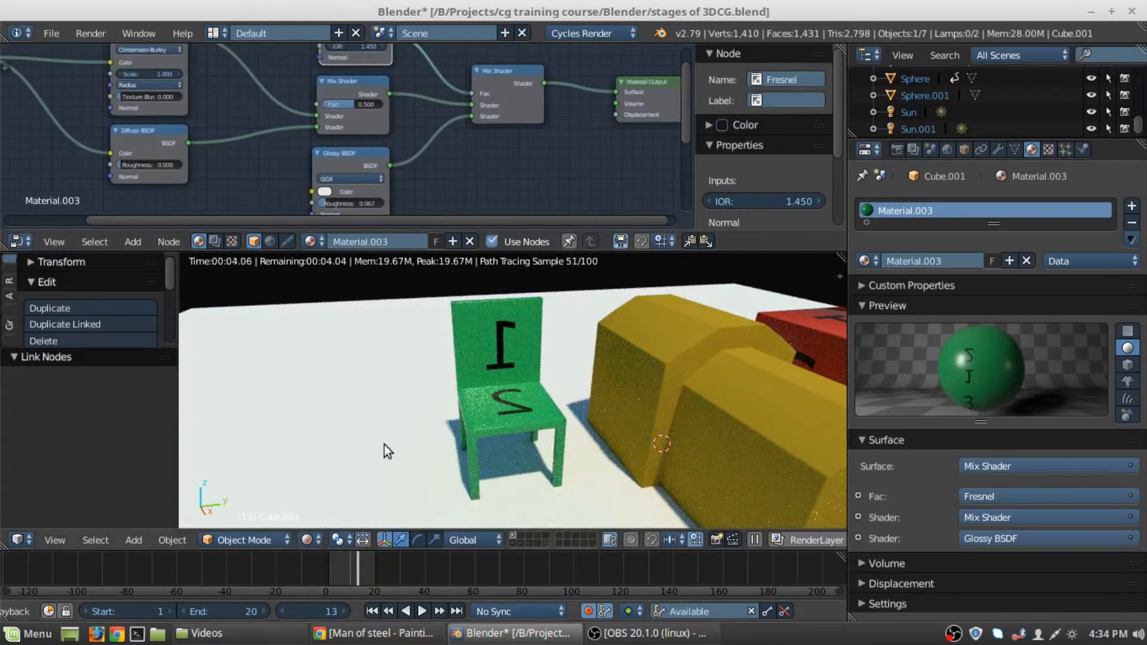
middle_click_drag(385, 444, 633, 417)
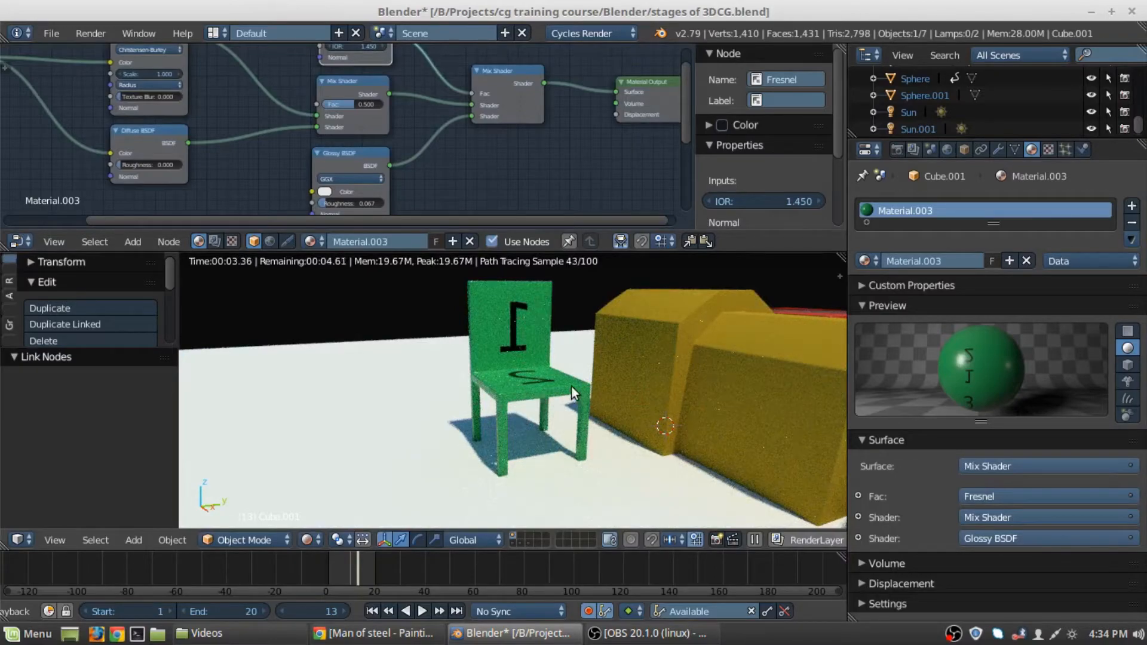
mouse_move(632, 382)
middle_mouse_down()
mouse_move(593, 403)
mouse_move(558, 396)
mouse_move(550, 432)
middle_mouse_up()
middle_click_drag(354, 377, 384, 360)
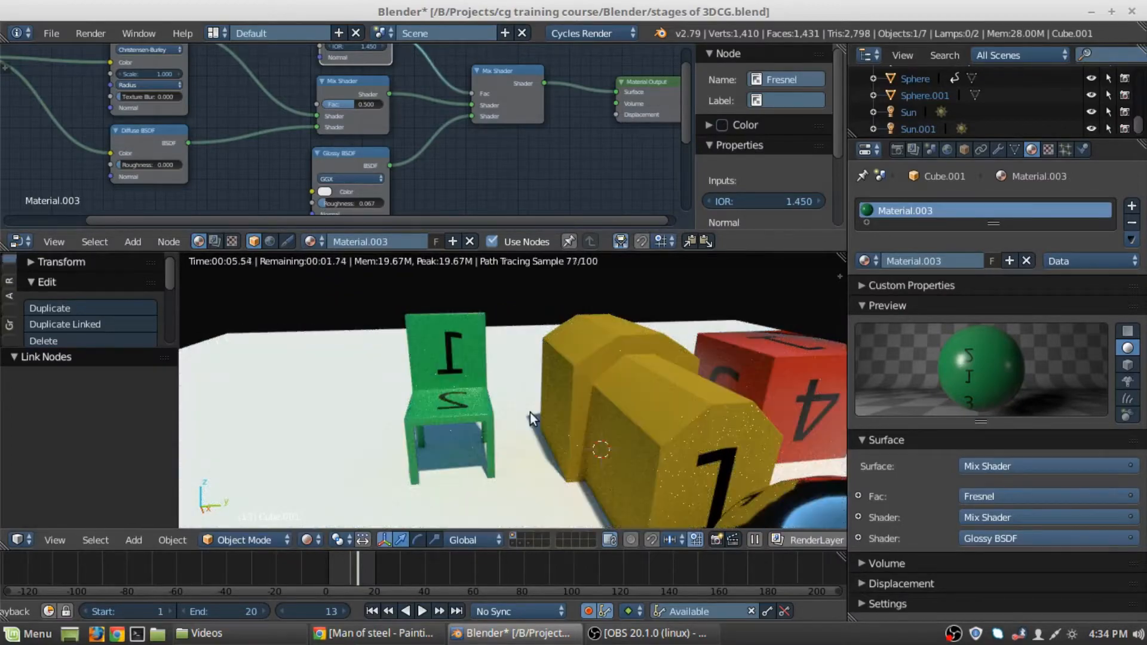
key("shift+z")
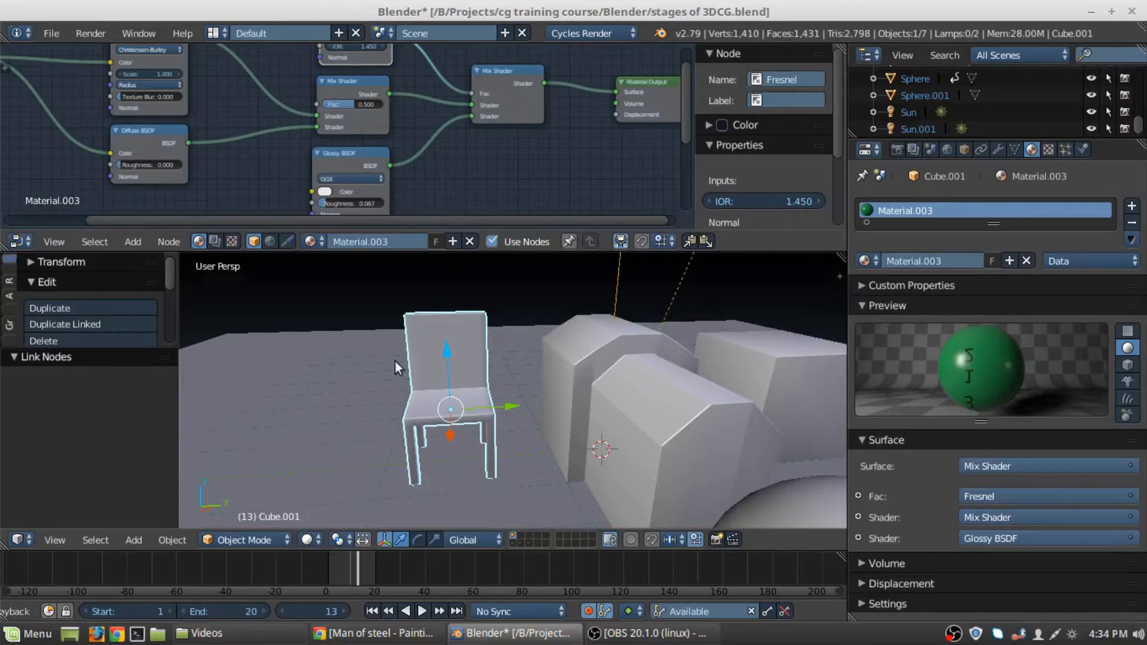
mouse_move(356, 362)
middle_mouse_down()
mouse_move(362, 325)
mouse_move(389, 348)
middle_mouse_up()
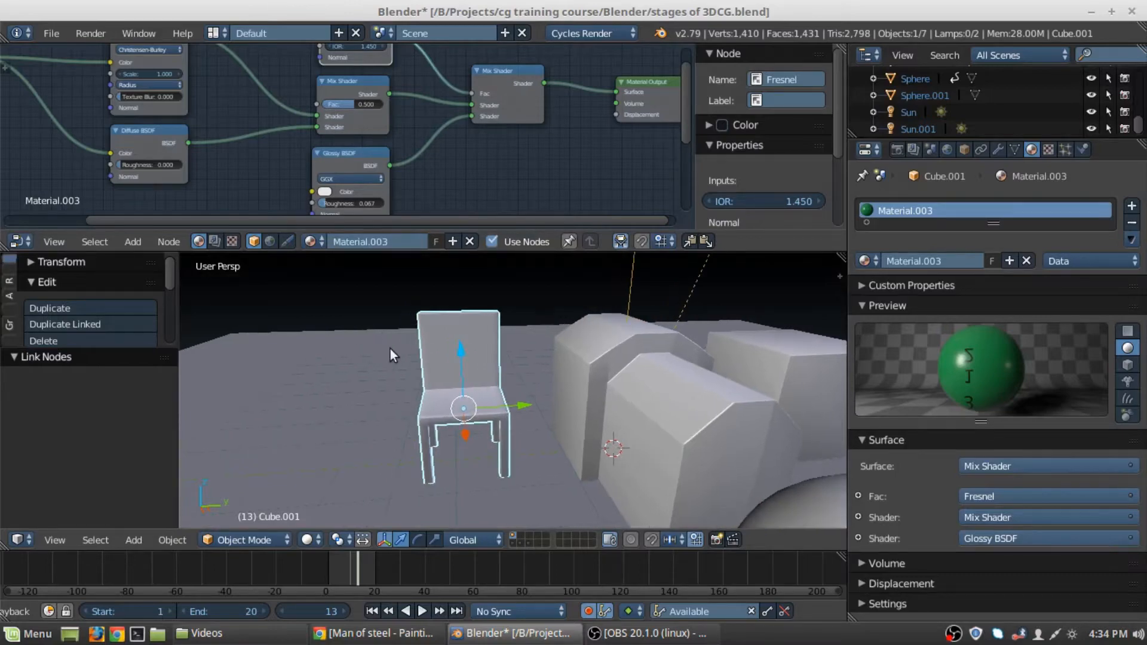
- Try the Diffuse BSDF in place of the first Mix Shader's output in the rendered view, and relink the first Mix Shader
key("shift+z")
left_click_drag(188, 143, 479, 105)
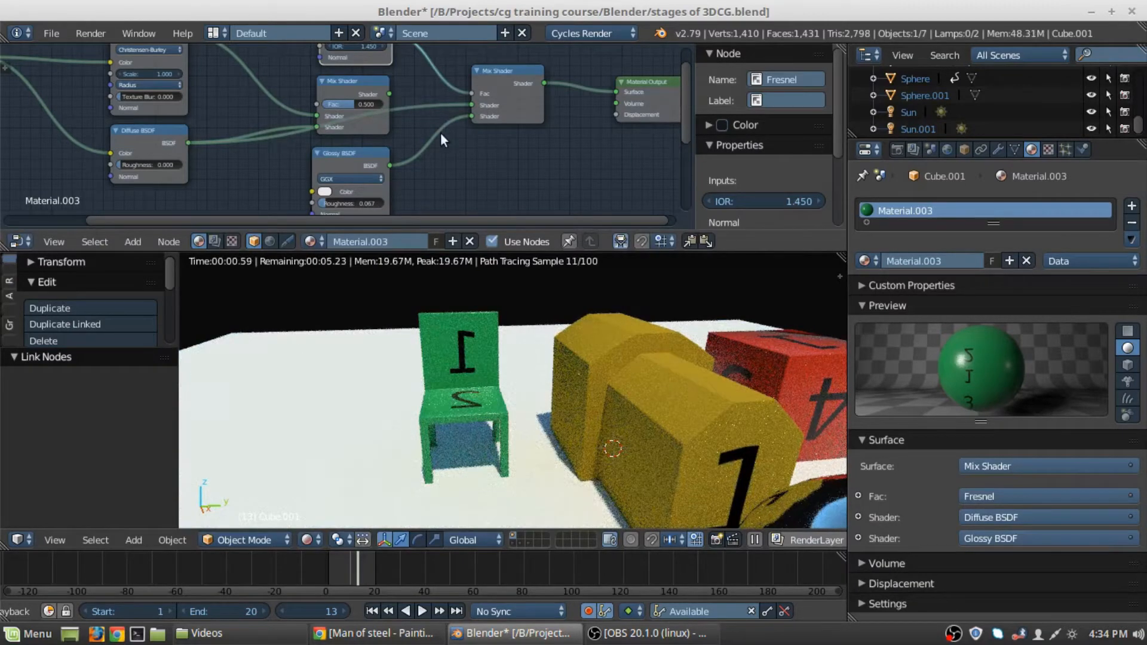
left_click_drag(389, 94, 471, 105)
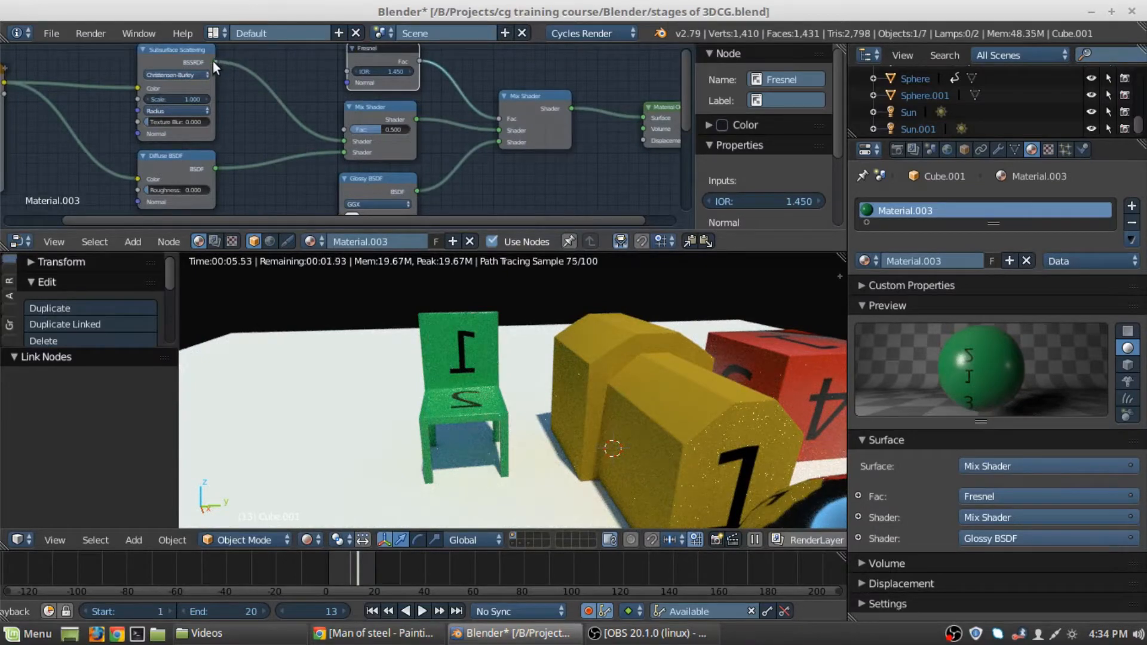
- Link the Subsurface Scattering node straight to the second Mix Shader's first shader input and preview the chair rendered
key("shift+z")
left_click_drag(214, 62, 500, 130)
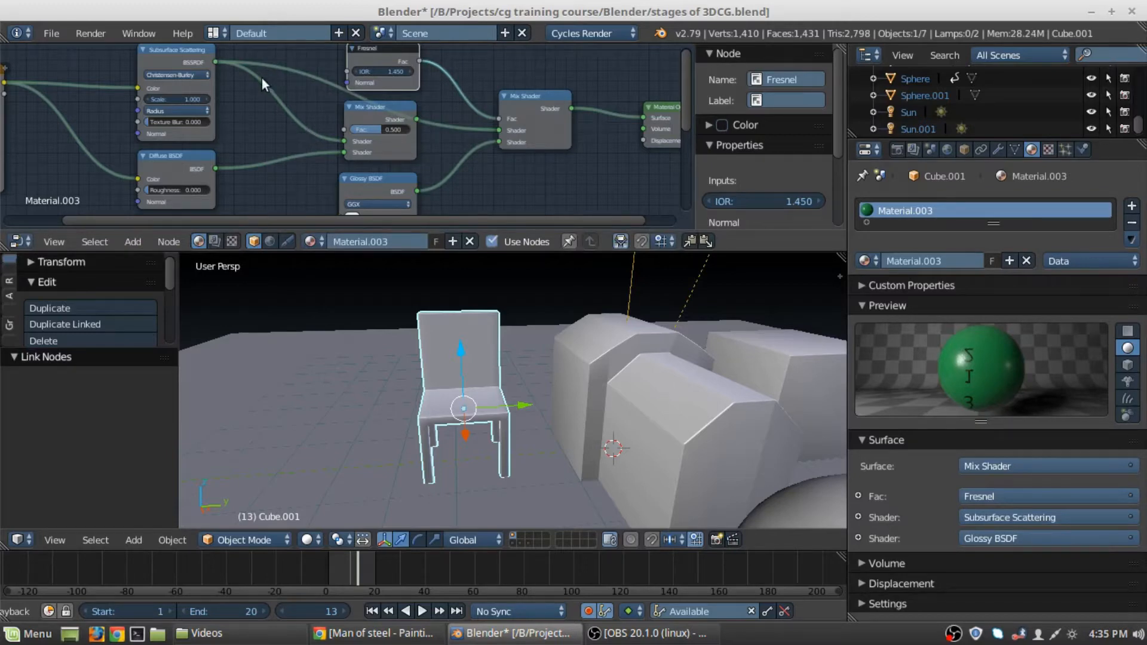
left_click_drag(221, 59, 511, 130)
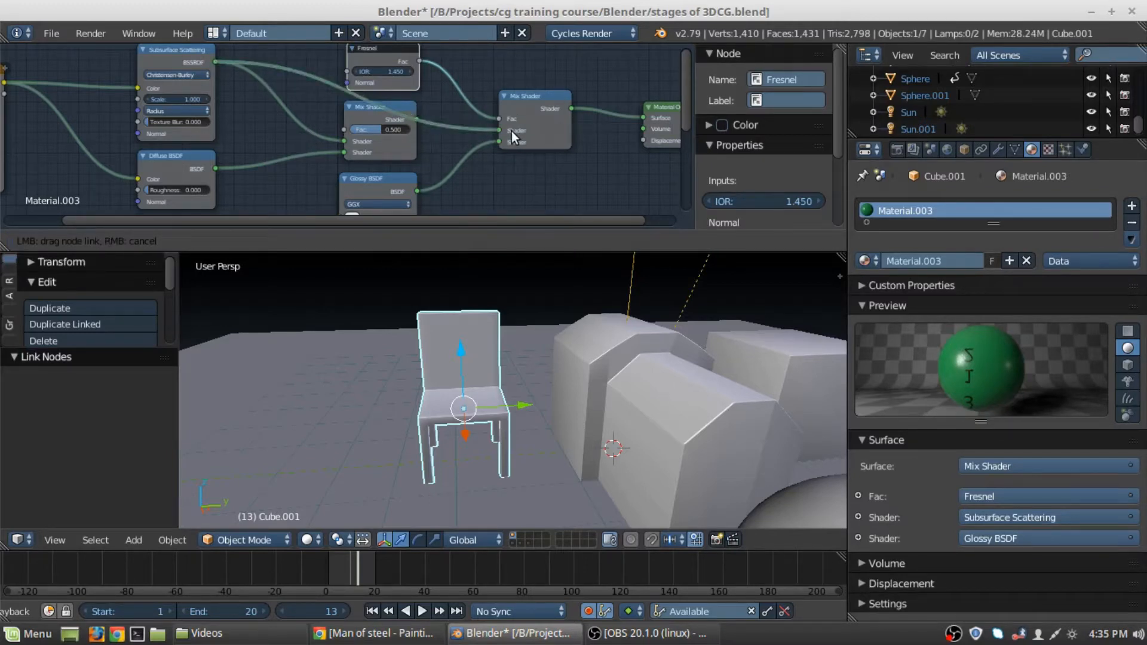
left_click_drag(511, 131, 511, 131)
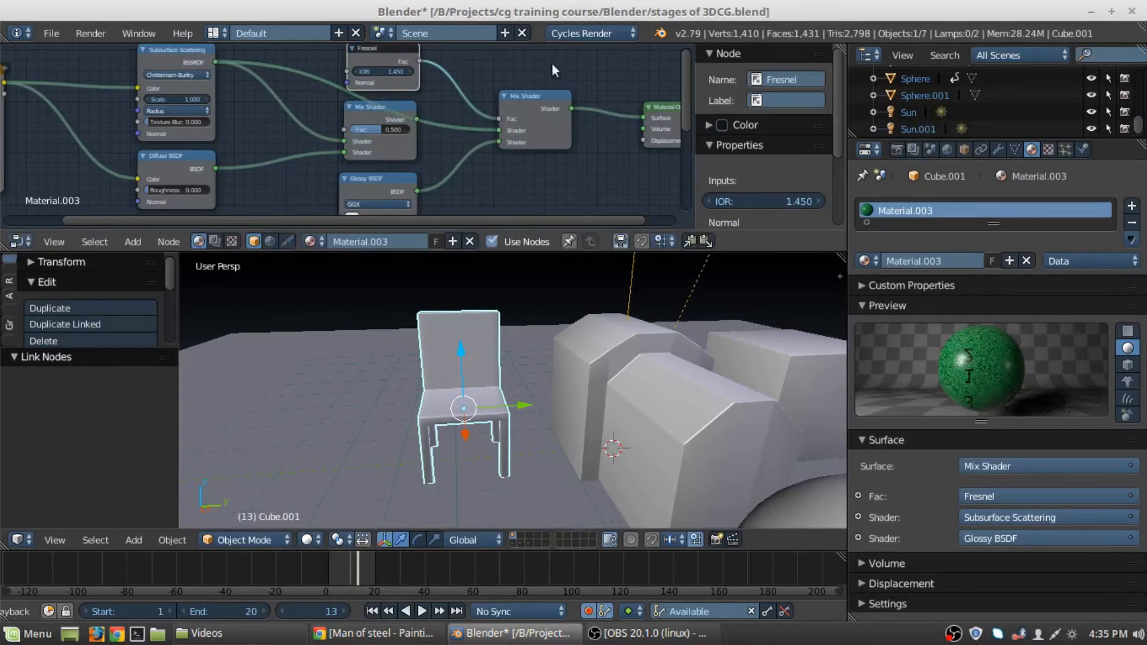
key("shift+z")
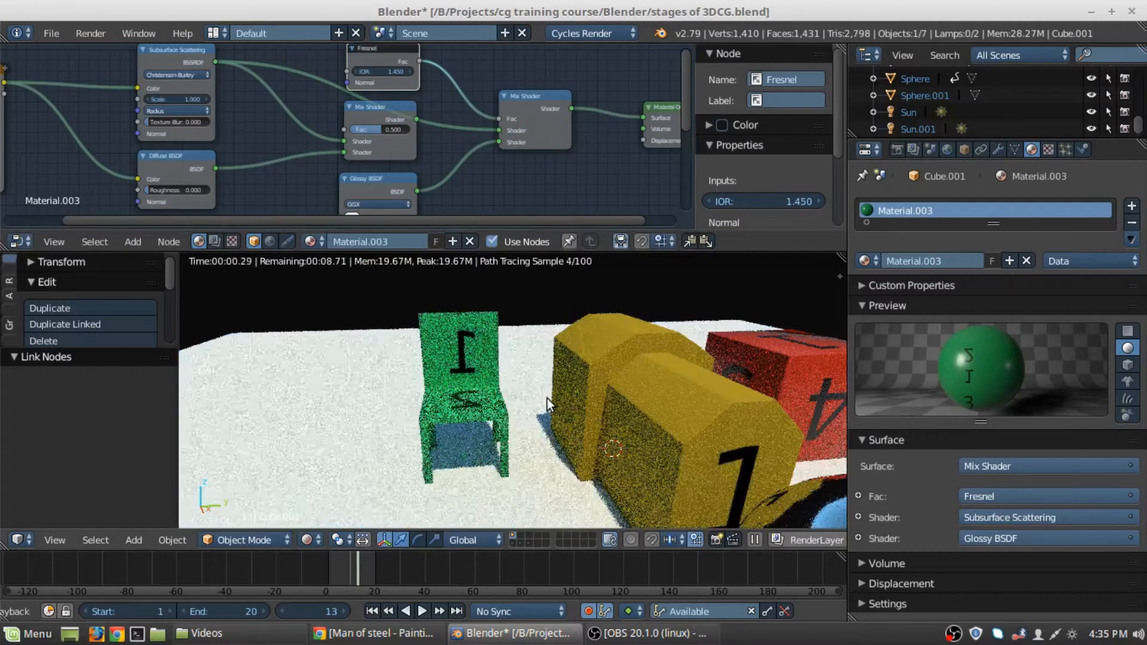
scroll(539, 416, "up", 1)
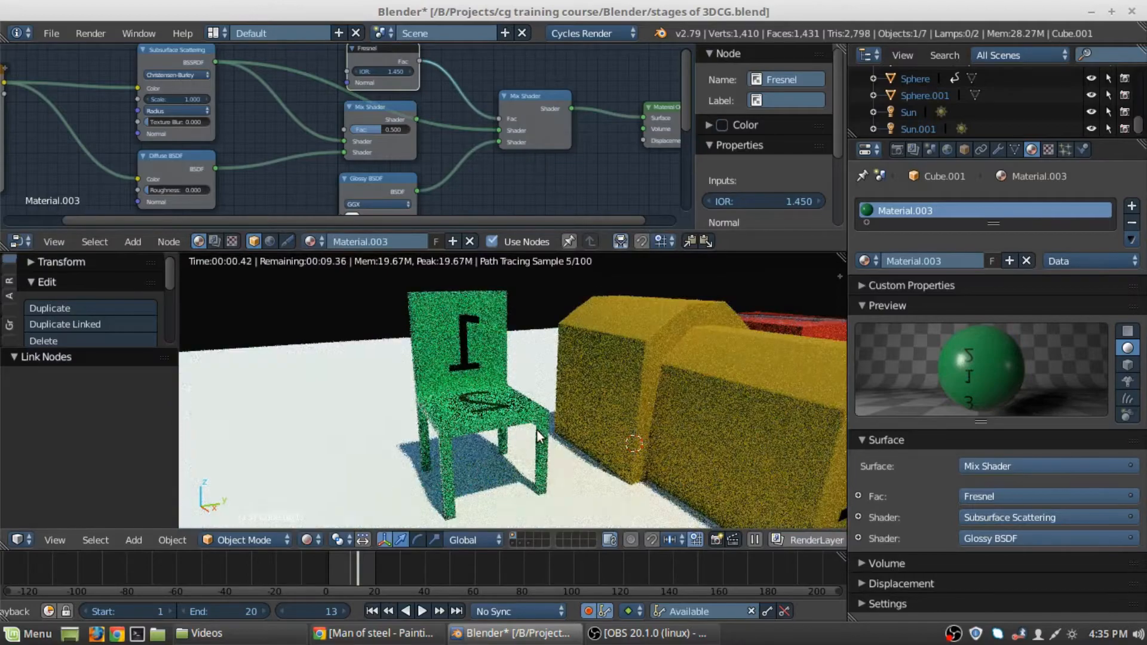
middle_click_drag(536, 429, 556, 427, "shift")
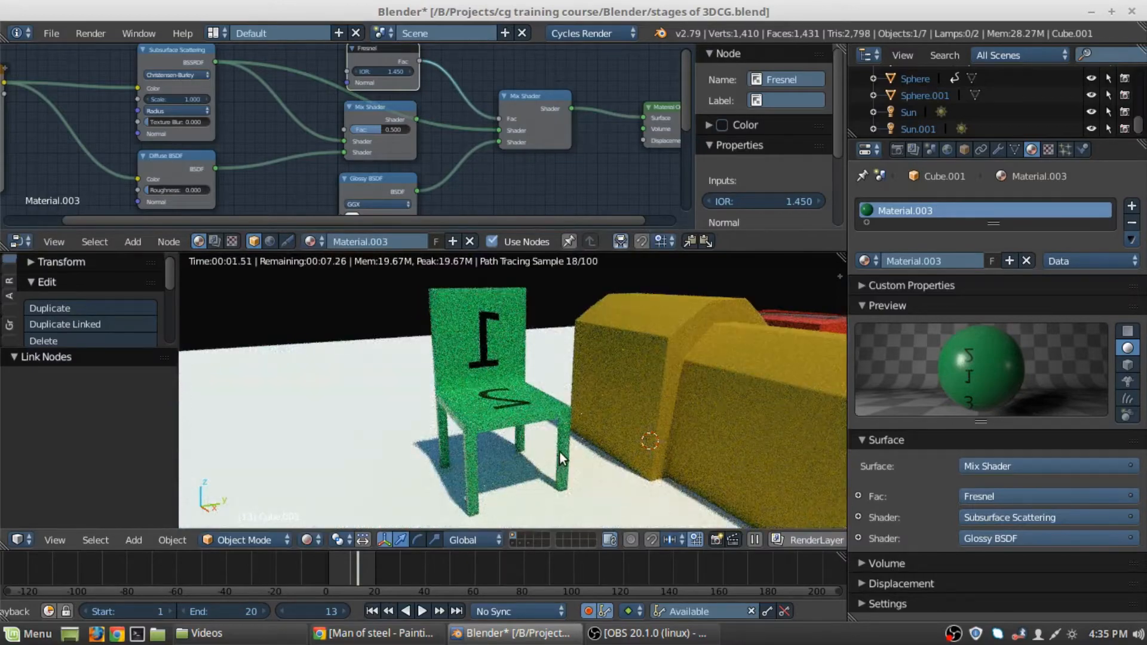
key("shift+z")
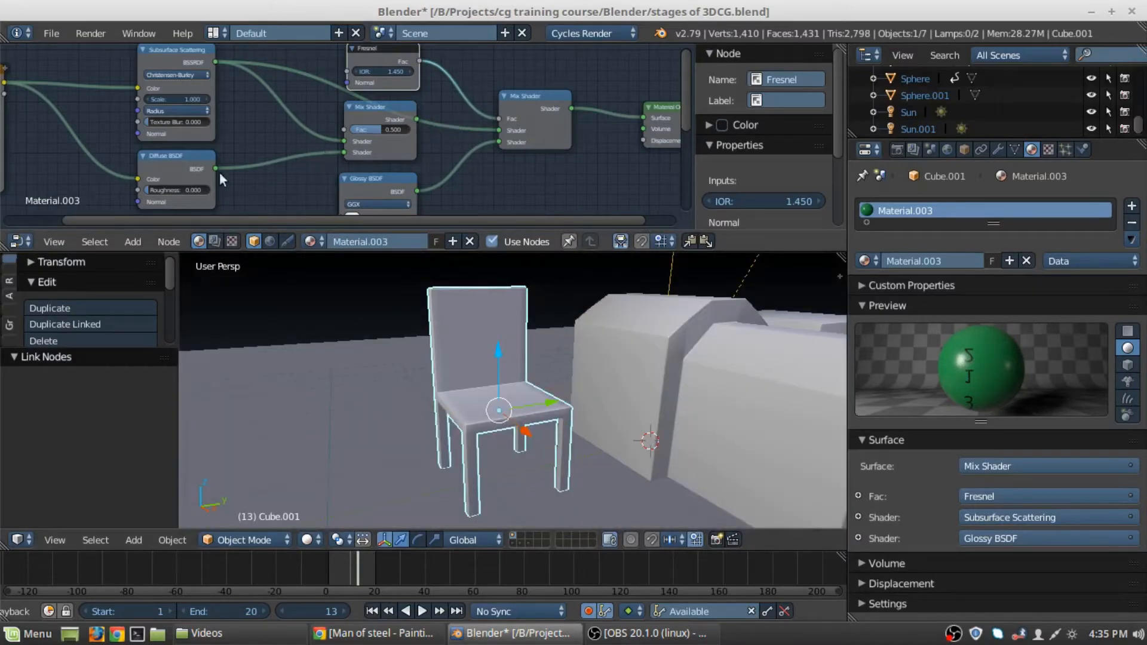
- Compare the Diffuse BSDF alone with the first Mix Shader in the second Mix Shader's first shader input, leaving the first Mix Shader linked
left_click_drag(215, 168, 499, 131)
key("shift+z")
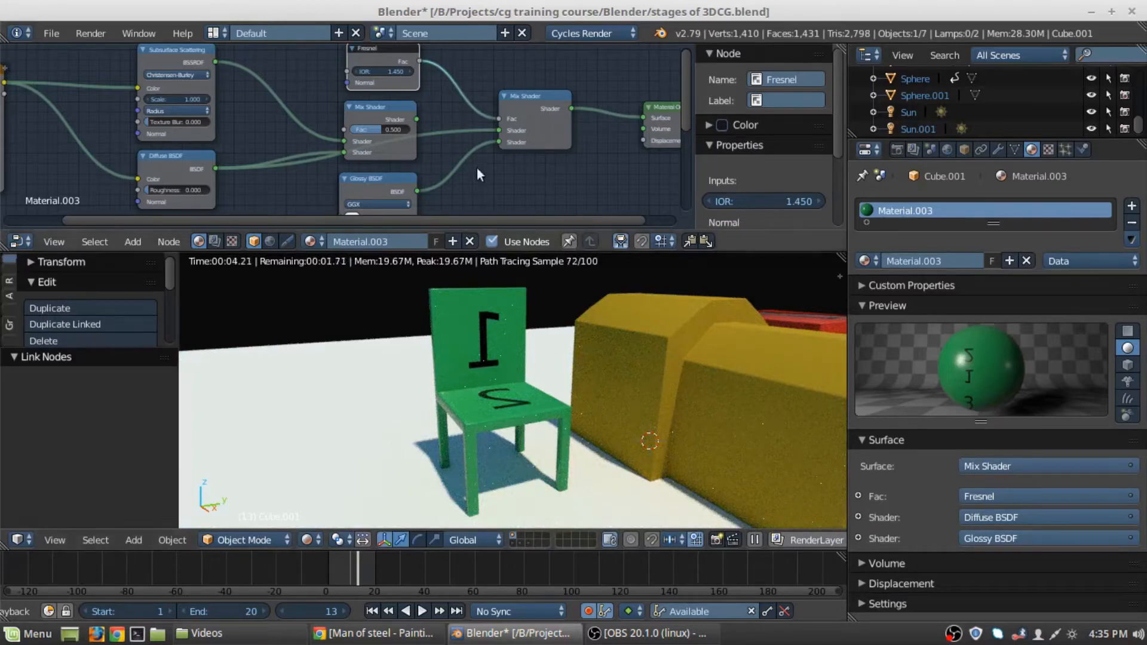
left_click_drag(418, 118, 507, 128)
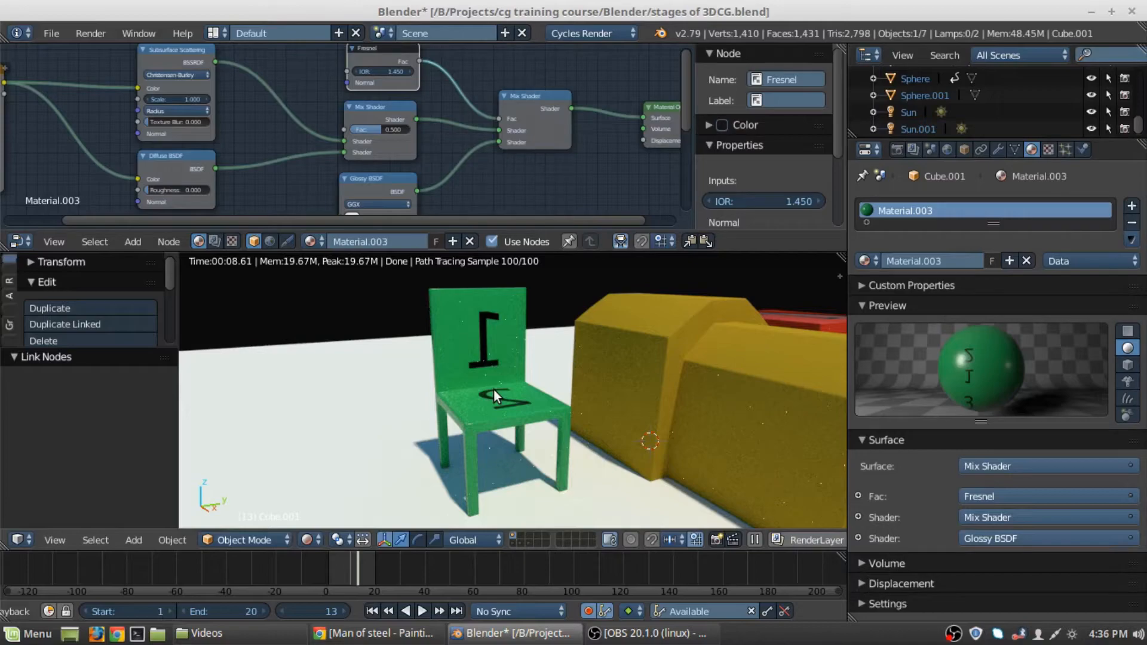
scroll(546, 389, "down", 3)
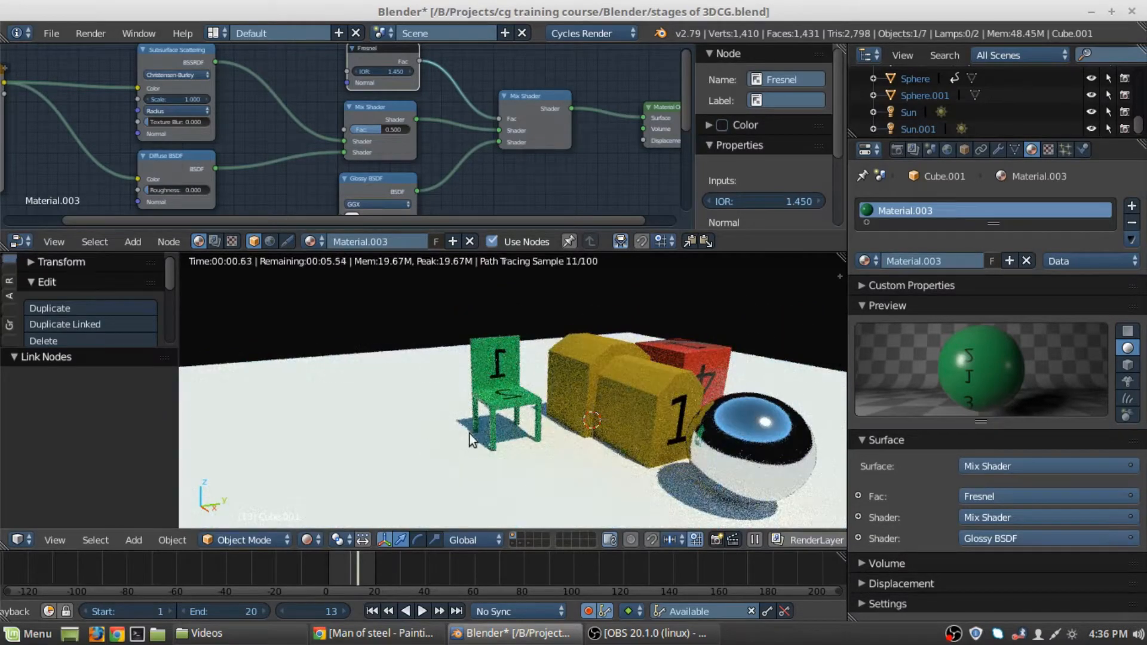
scroll(478, 432, "up", 2)
scroll(478, 432, "up", 1)
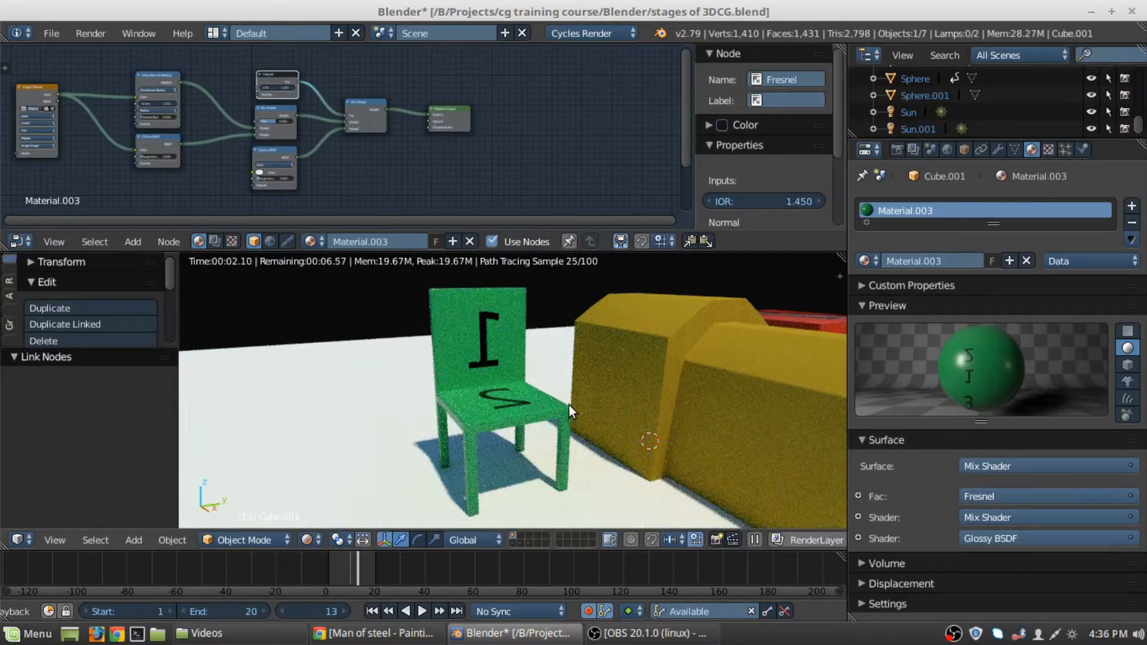
key("shift+z")
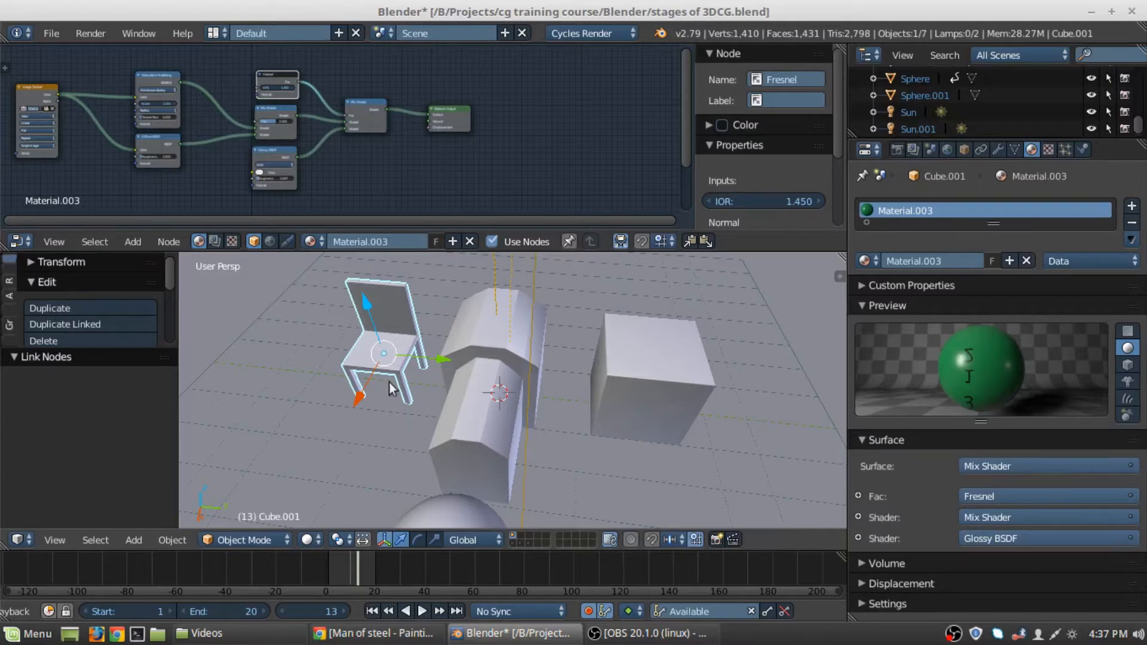
- Select the house and spread its Image Texture and Diffuse BSDF nodes away from the Material Output
middle_click_drag(388, 381, 391, 345)
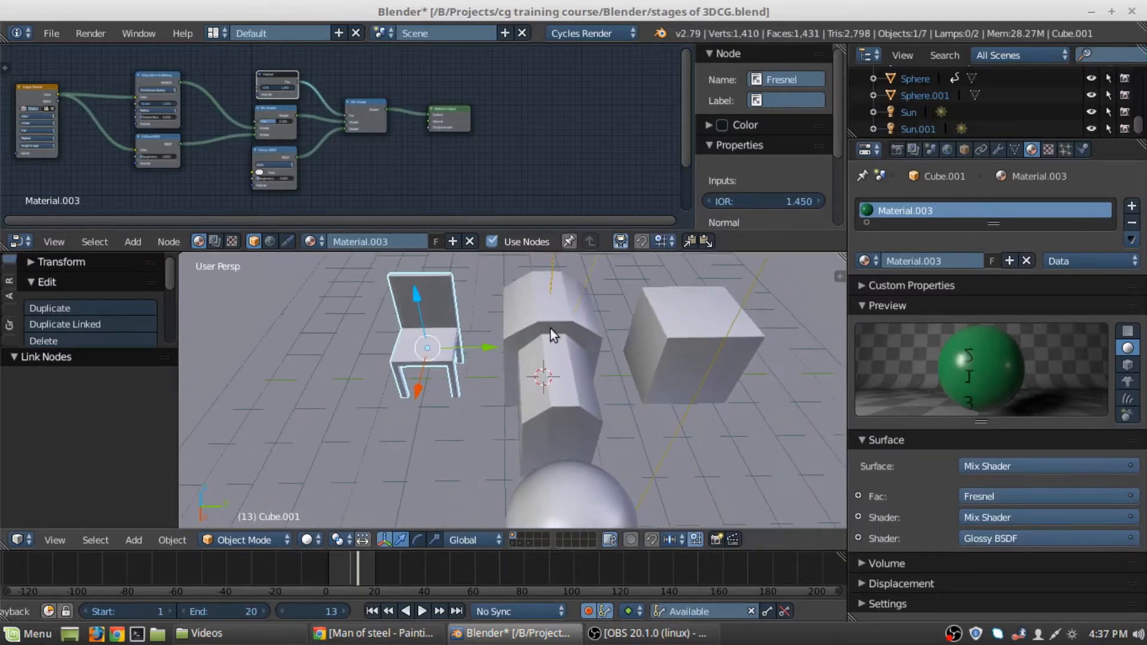
right_click(552, 330)
middle_click_drag(578, 370, 505, 393, "shift")
scroll(314, 151, "up", 3)
middle_click_drag(242, 143, 310, 159)
scroll(310, 159, "up", 3)
middle_click_drag(224, 143, 263, 152)
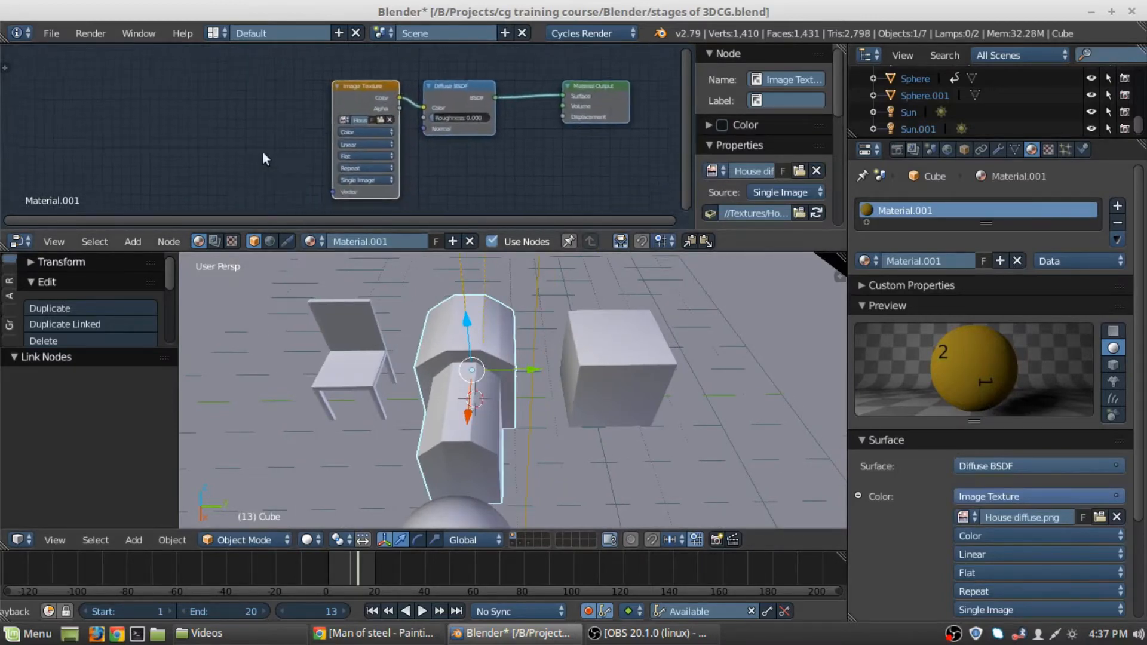
left_click_drag(373, 87, 181, 90)
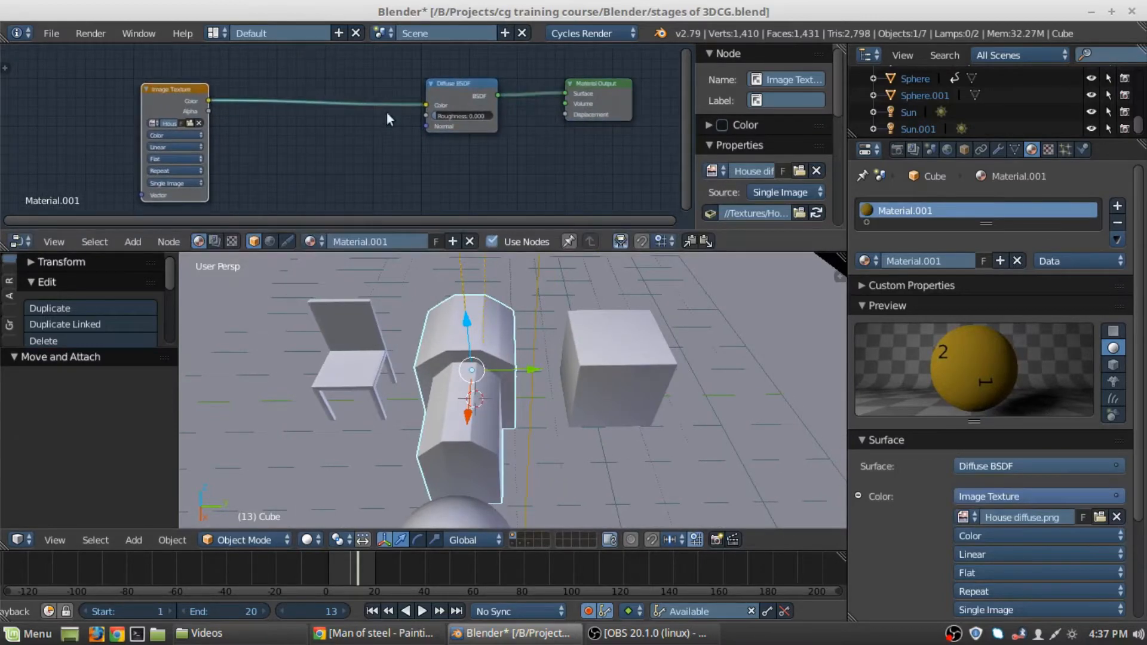
left_click_drag(464, 88, 415, 92)
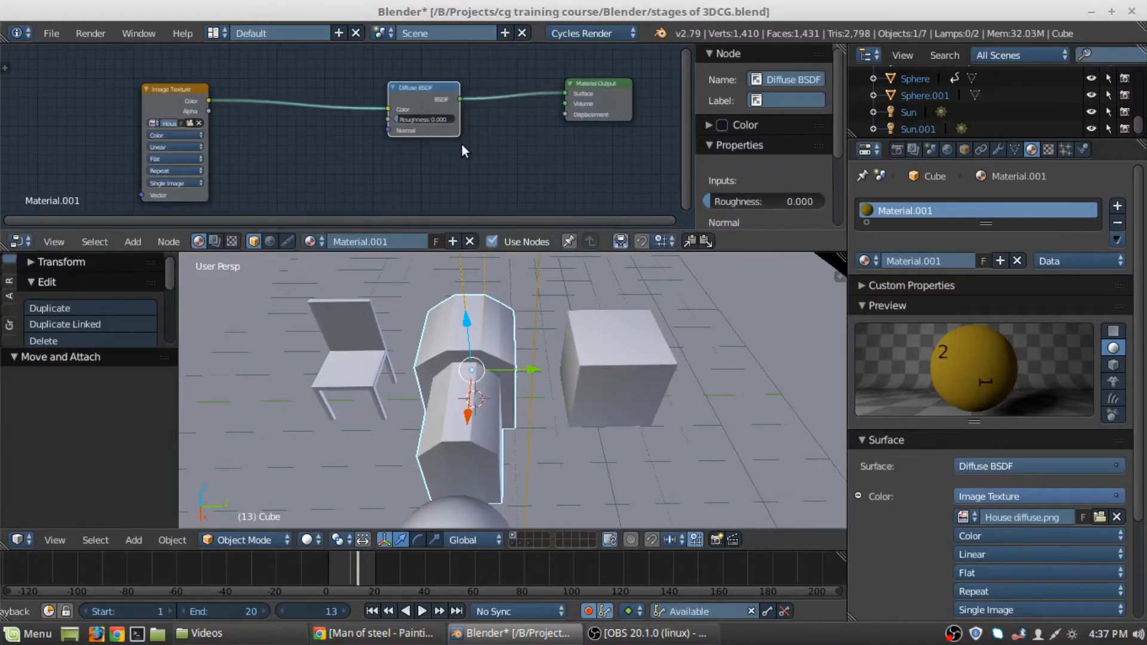
- Add a Refraction BSDF below the Diffuse BSDF, feed it the Image Texture's color, and link it to the Material Output's surface
key("shift+a")
mouse_move(483, 119)
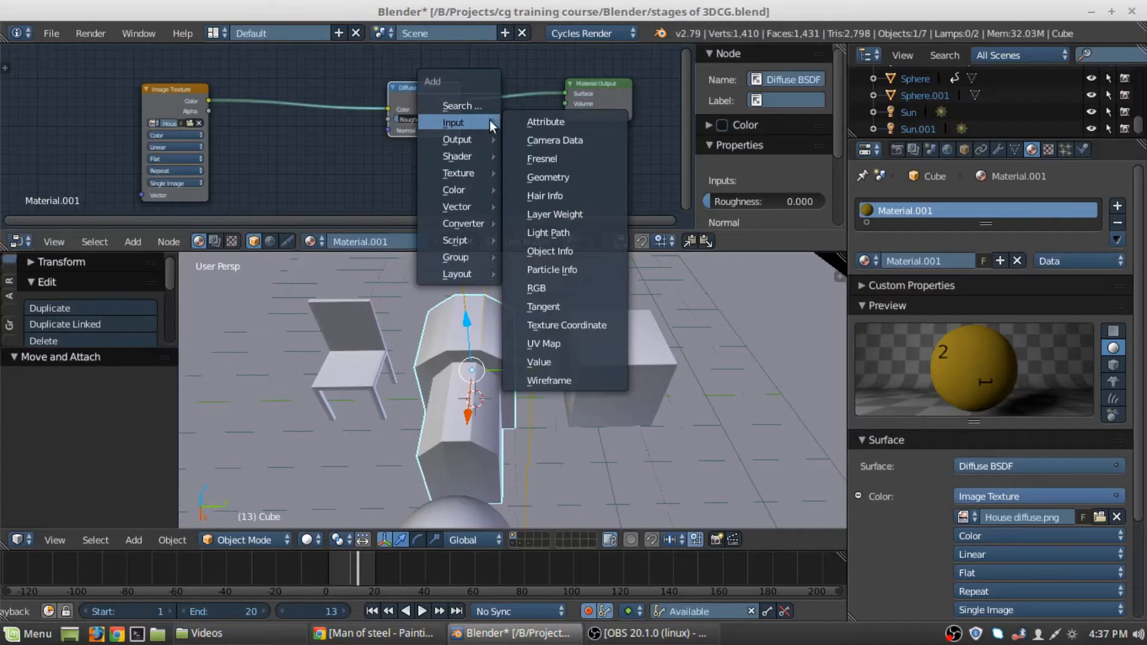
mouse_move(469, 154)
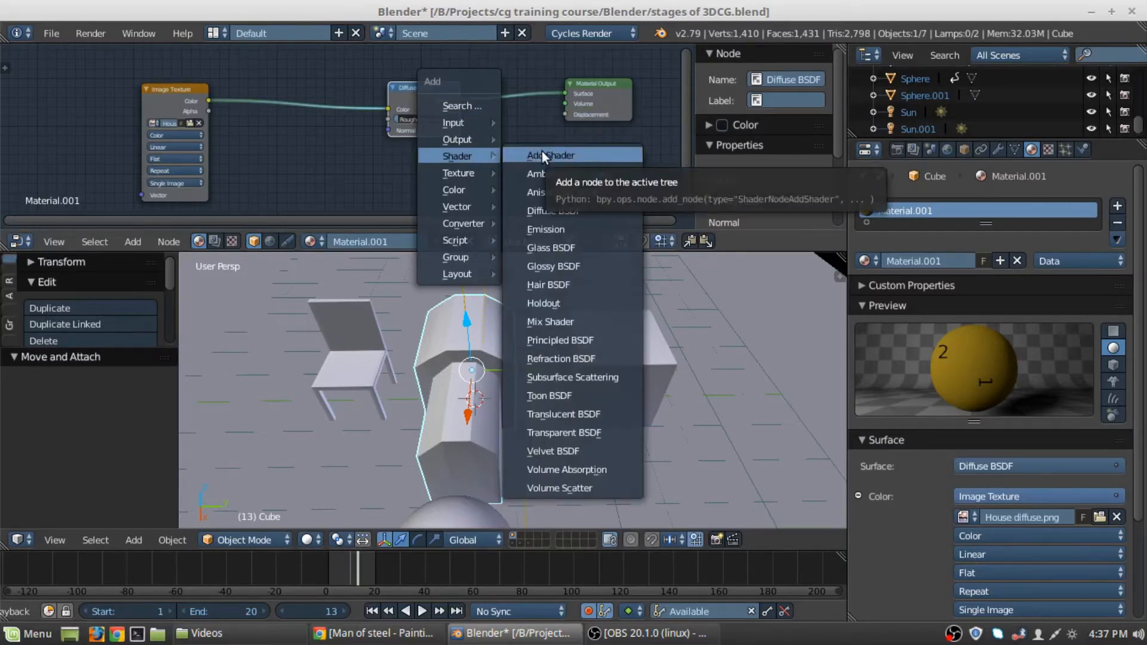
left_click(553, 362)
left_click(380, 156)
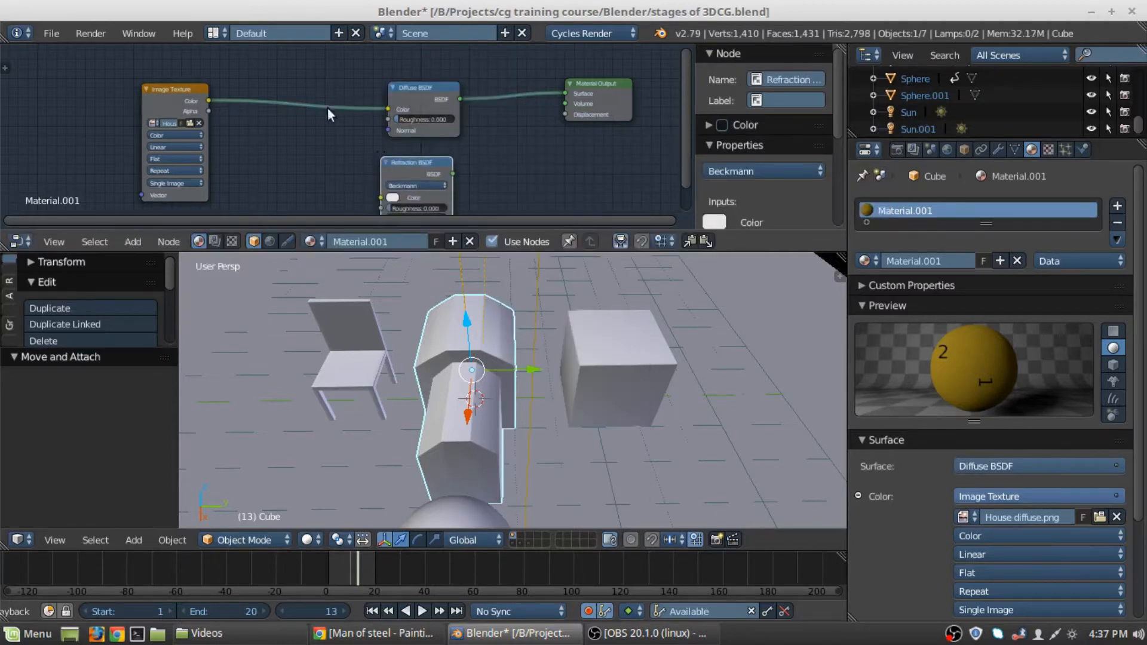
left_click_drag(387, 109, 381, 197)
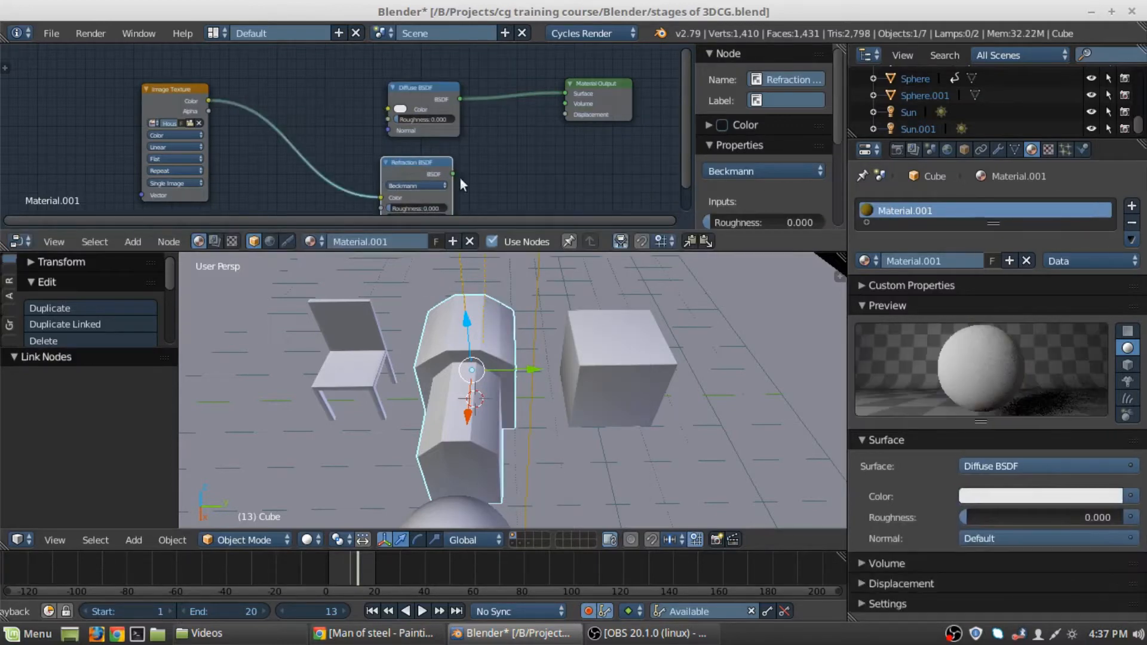
left_click_drag(452, 174, 565, 94)
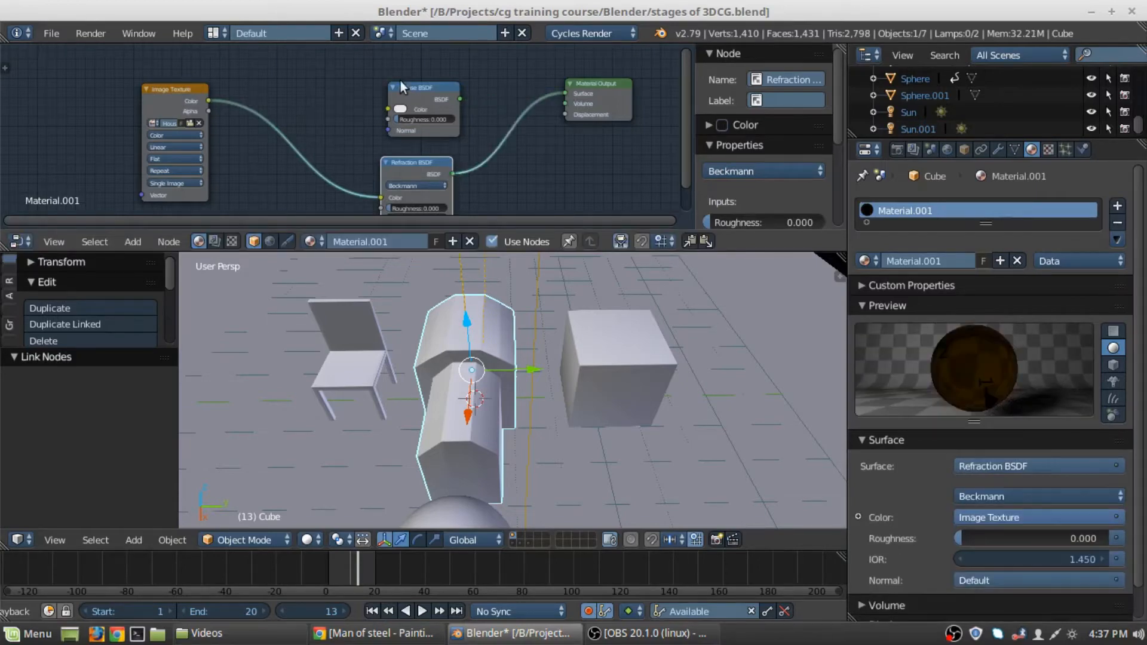
- Delete the disconnected Diffuse BSDF, move the Refraction BSDF into its place, and preview the house rendered
left_click(403, 84)
key("x")
left_click_drag(410, 171, 420, 94)
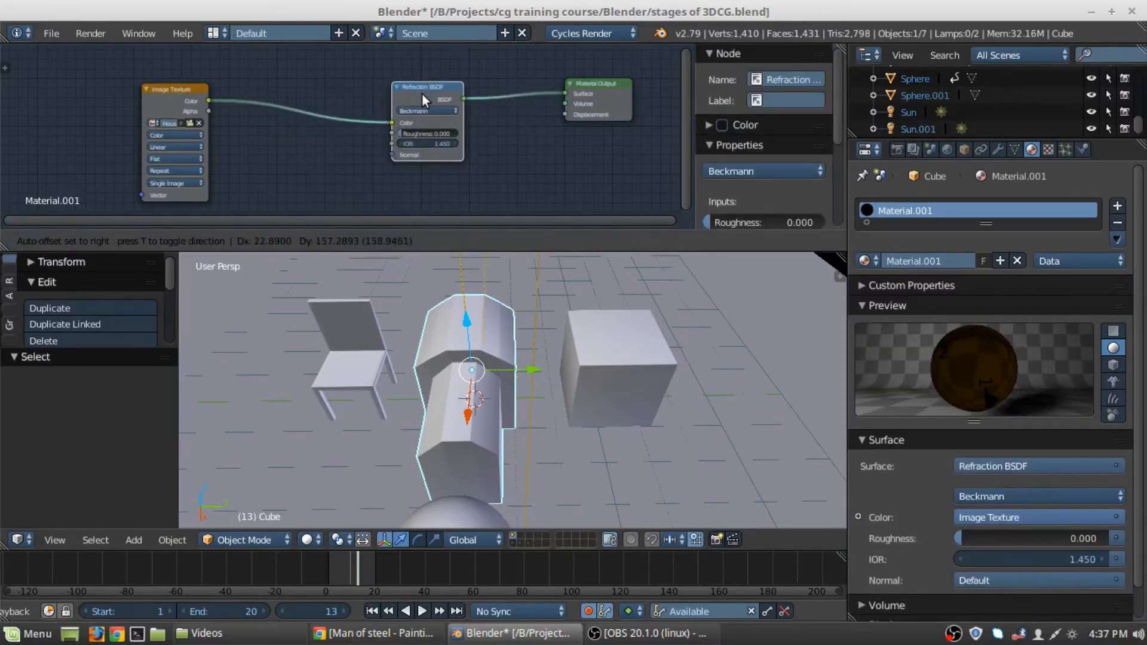
key("shift+z")
middle_click_drag(278, 411, 345, 393)
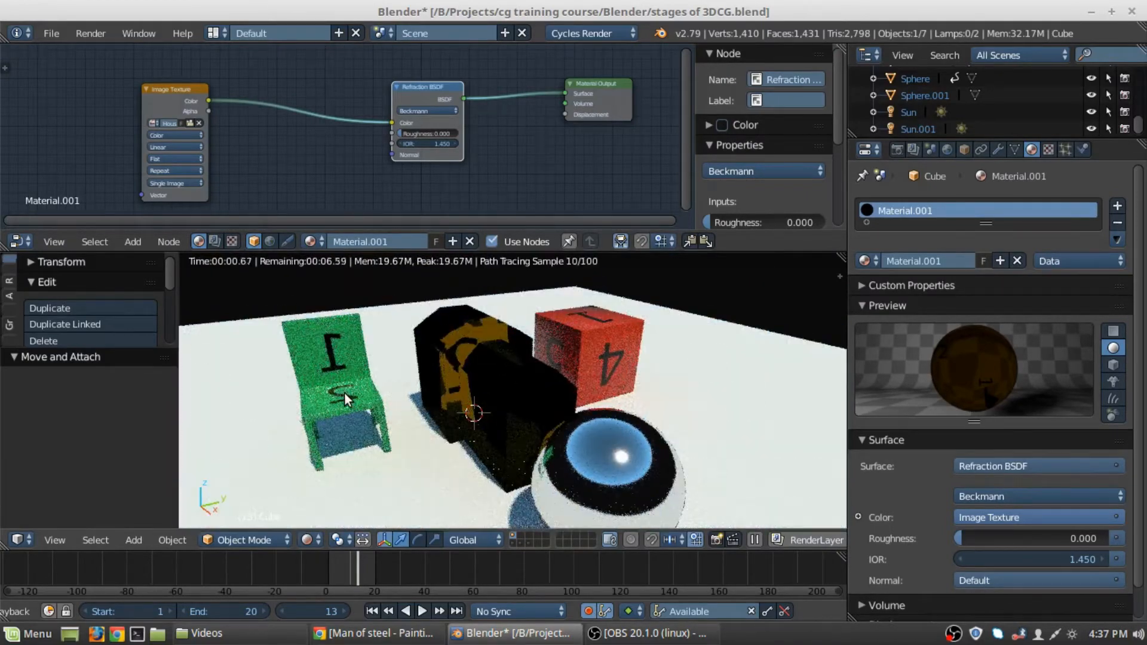
key("shift+z")
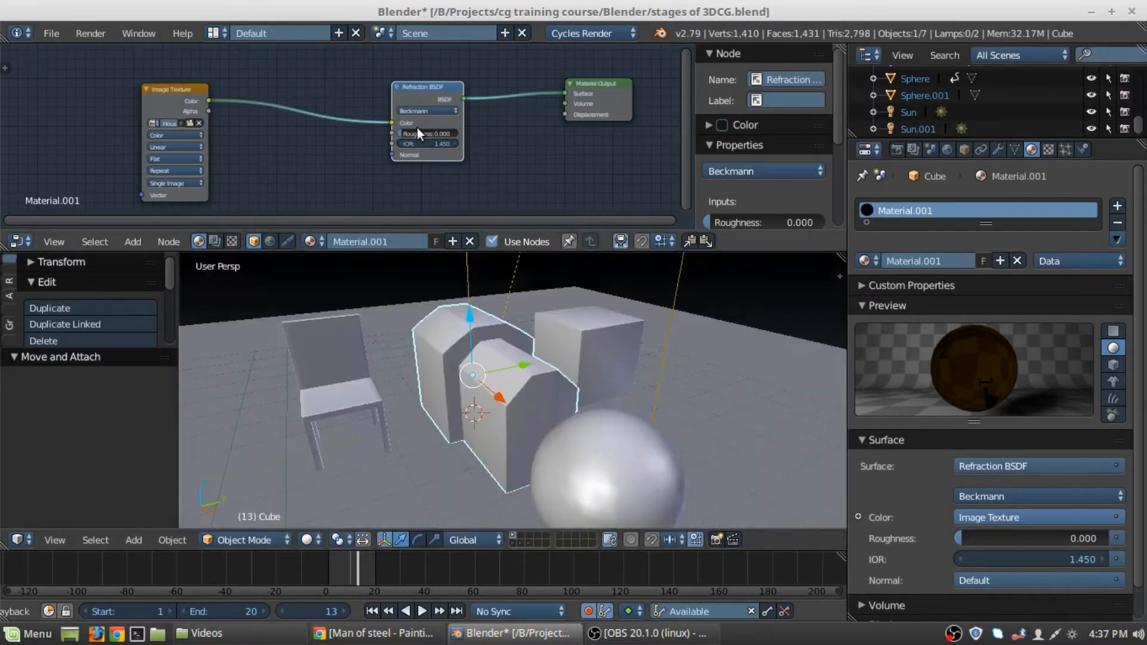
- Set the house's Refraction BSDF roughness to 0.100 and preview the house rendered from another angle
scroll(417, 128, "up", 4)
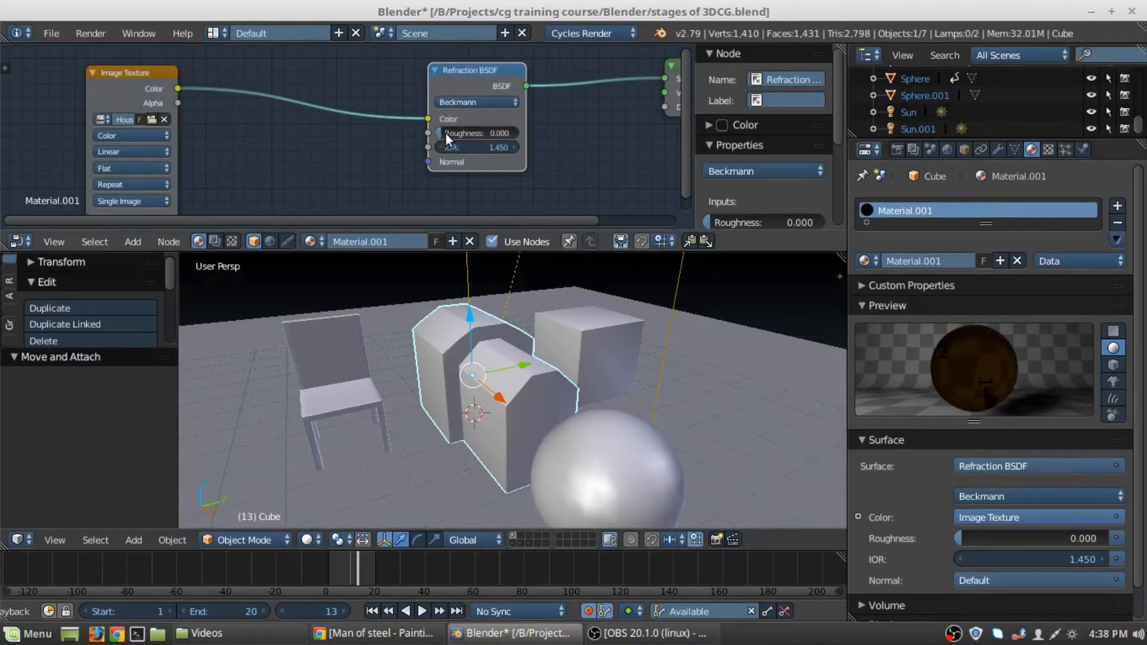
left_click_drag(439, 133, 472, 134)
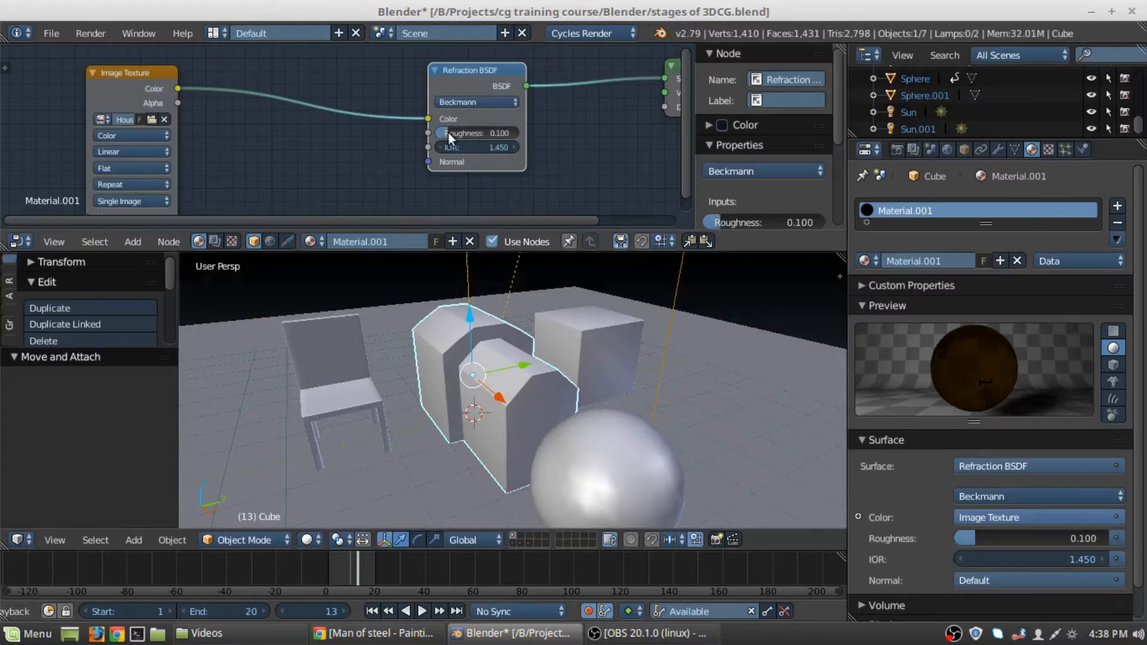
middle_click_drag(359, 383, 478, 387)
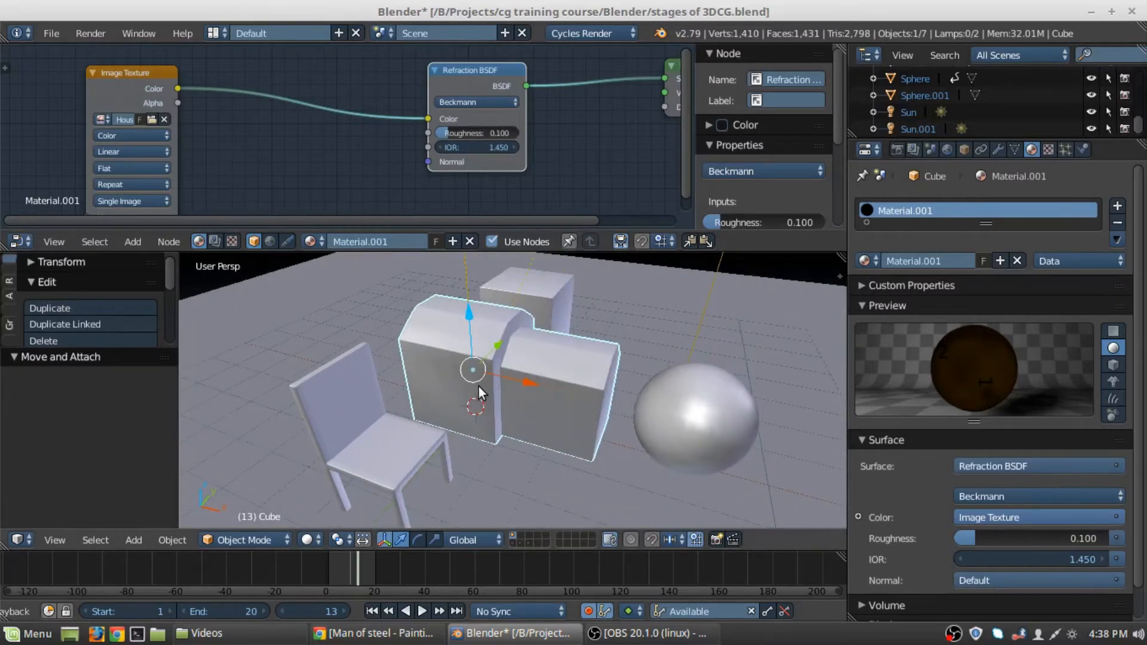
key("shift+z")
scroll(479, 386, "up", 2)
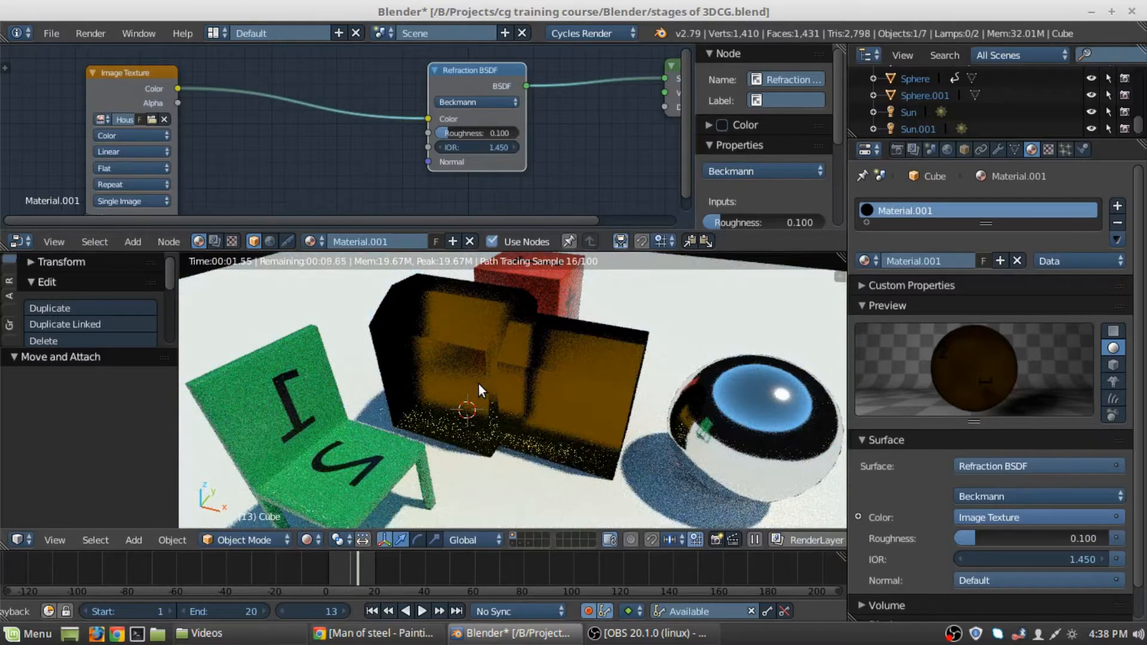
key("shift+z")
key("shift+z")
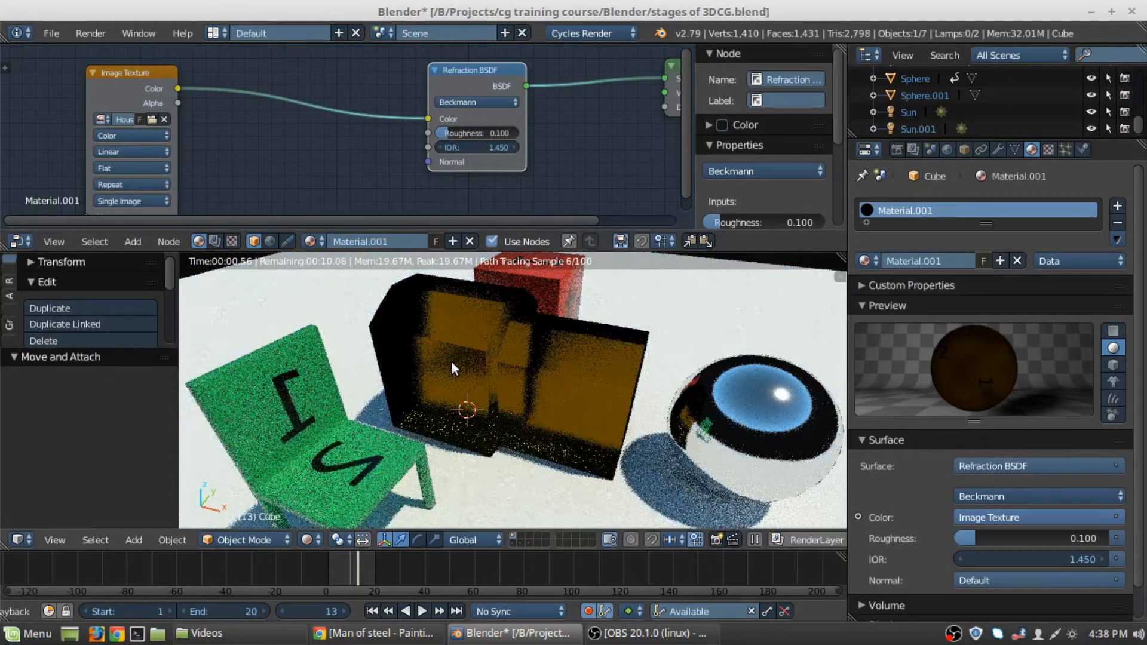
key("shift+z")
middle_click_drag(354, 112, 381, 133)
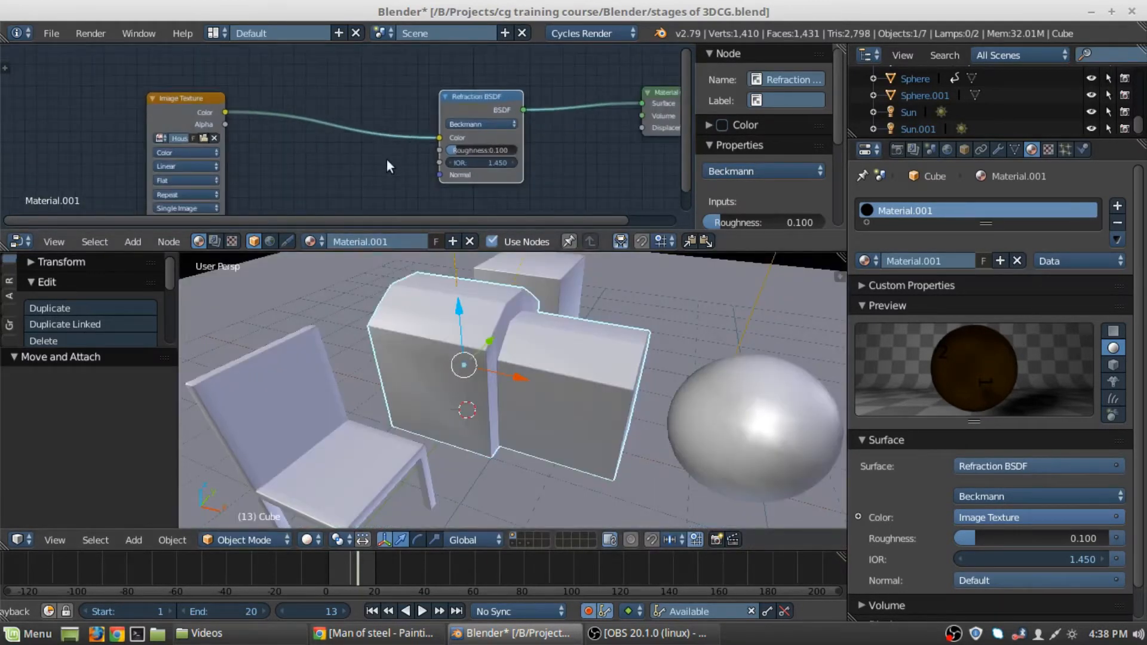
- Set the chair's Fresnel IOR to 1.250, check it rendered, and make the Glossy BSDF color white
right_click(284, 405)
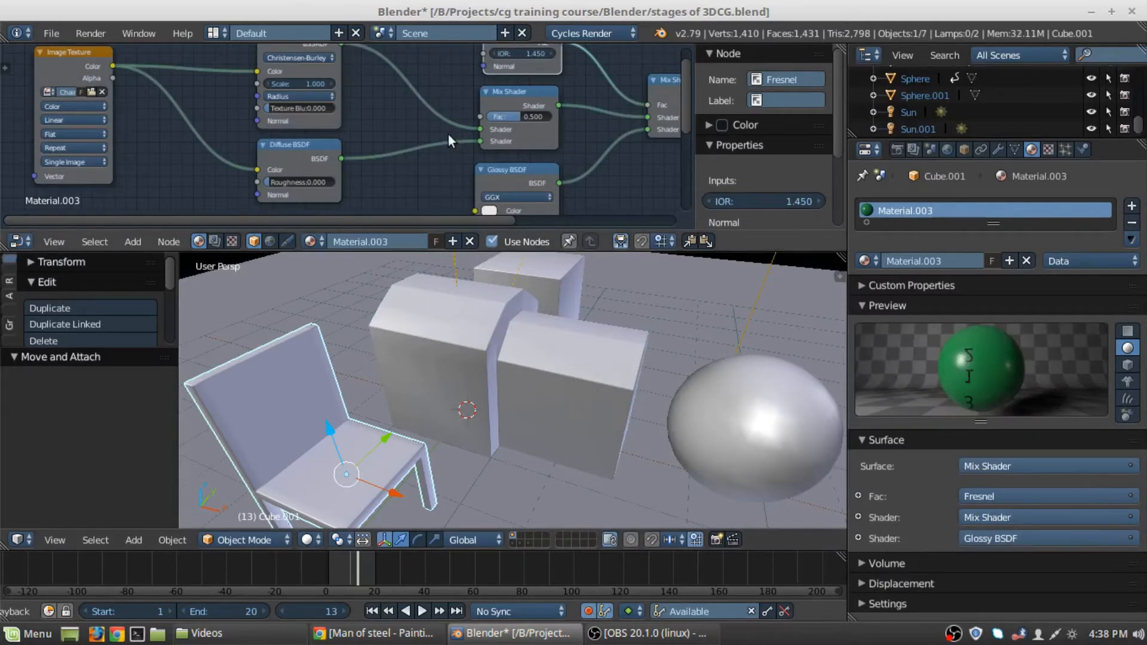
scroll(448, 135, "down", 2)
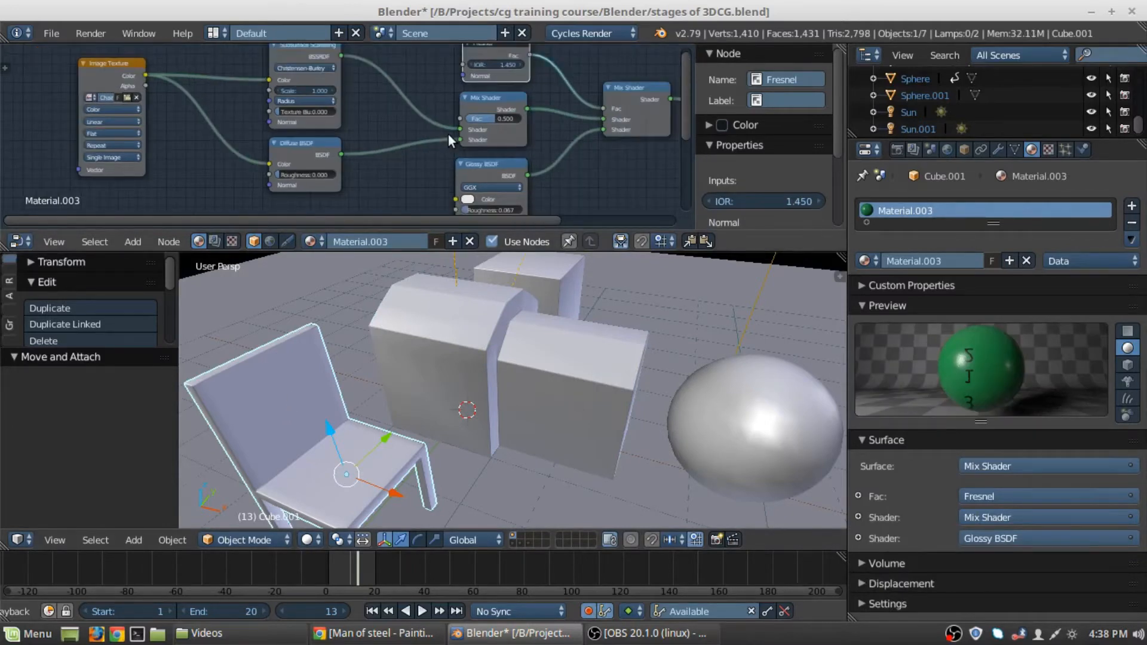
left_click(471, 66)
left_click(471, 65)
left_click(471, 66)
left_click(522, 64)
key("KP_0")
key("shift+z")
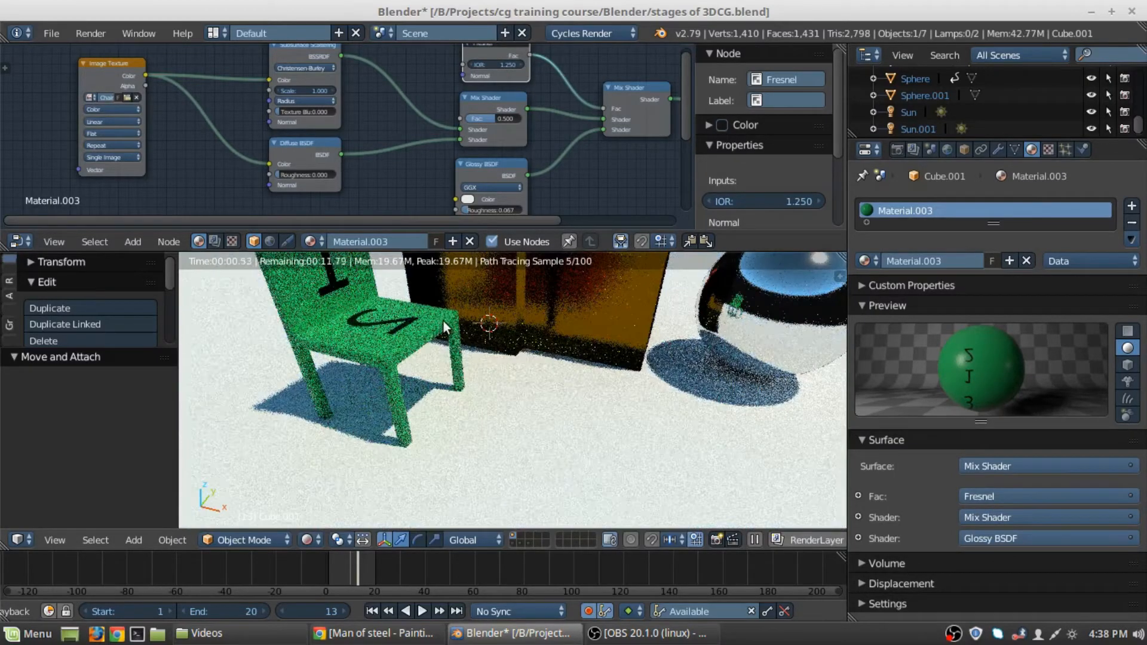
middle_click_drag(442, 320, 493, 327)
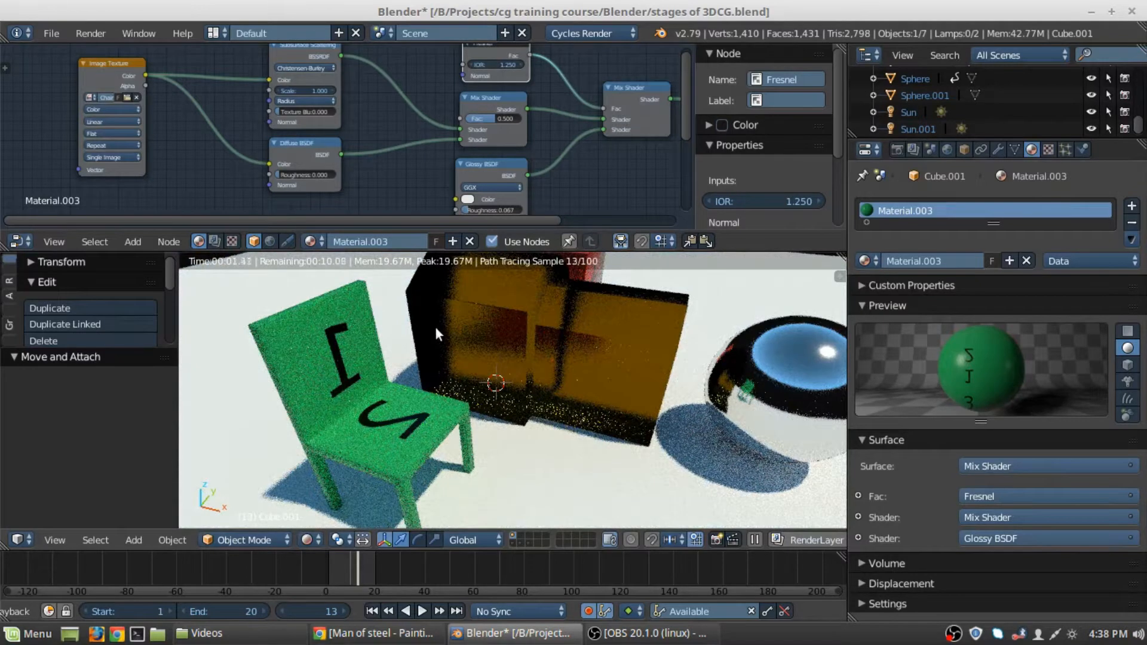
key("shift+z")
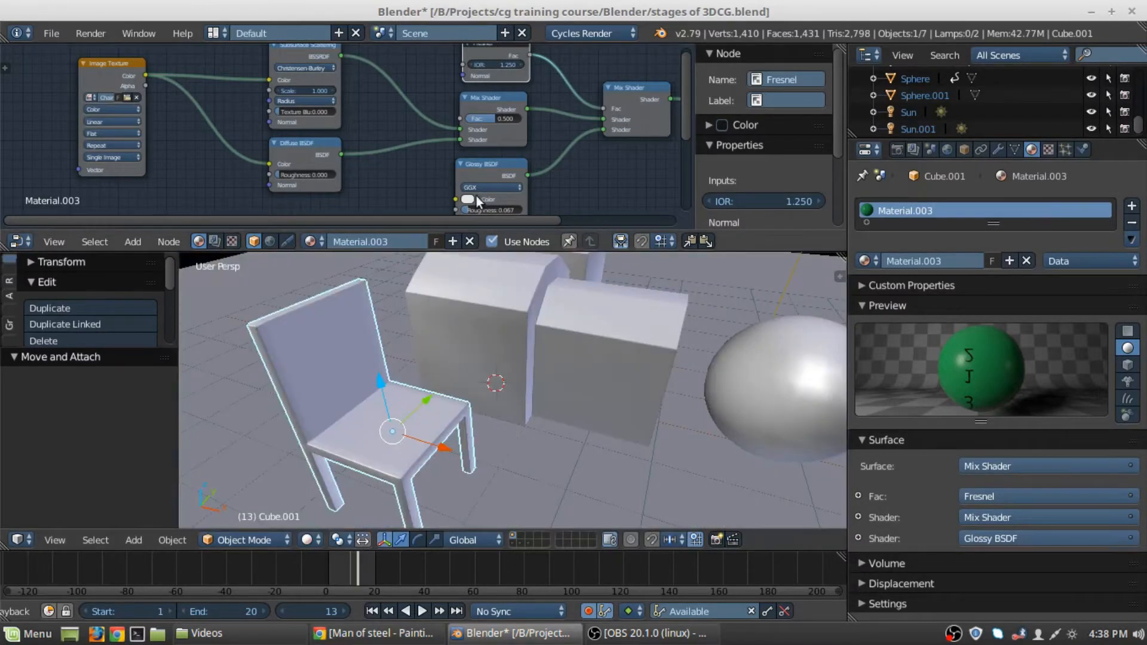
left_click(469, 199)
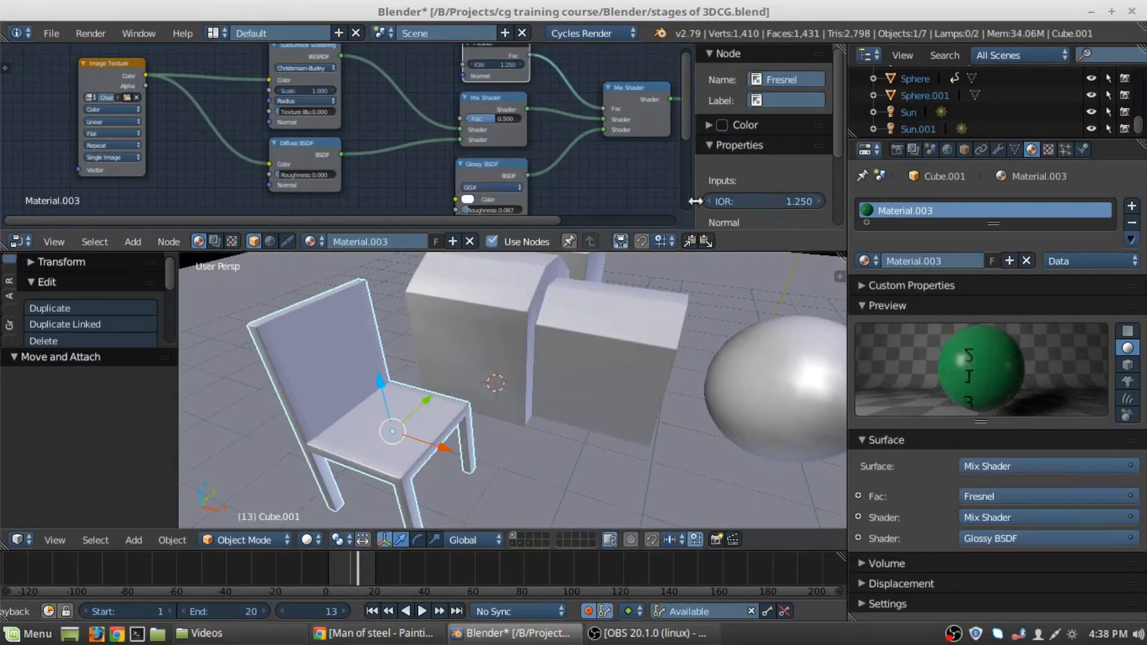
- Try a Fresnel IOR of 1.850 on the chair and inspect the rendered result
middle_click_drag(581, 134, 590, 181)
left_click_drag(521, 109, 528, 110)
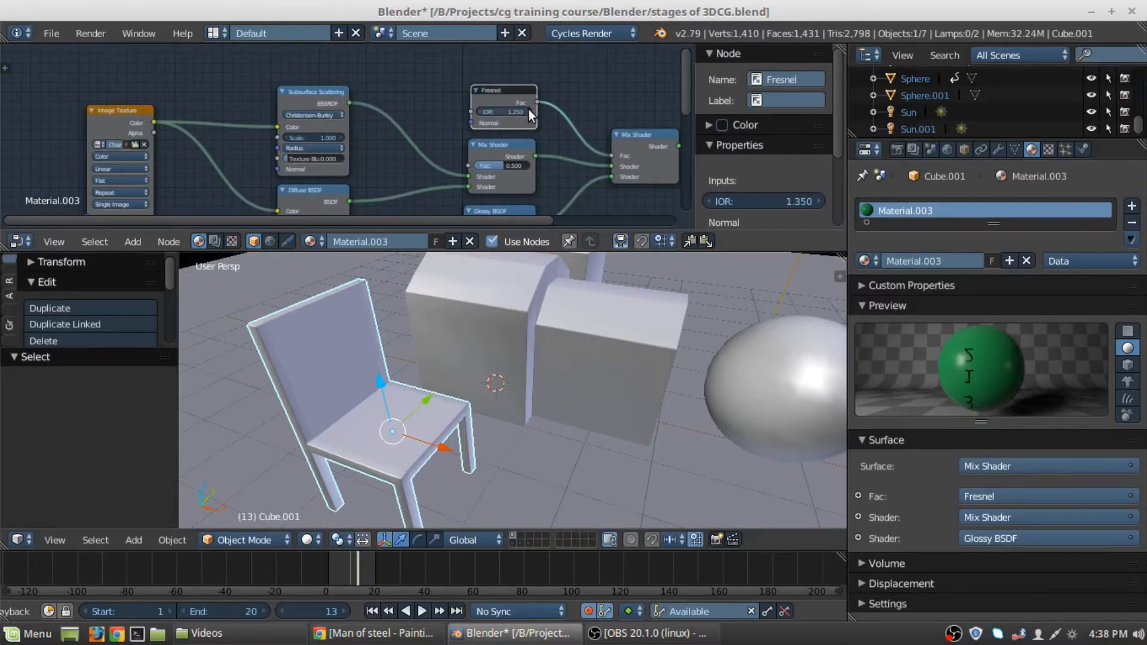
key("shift+z")
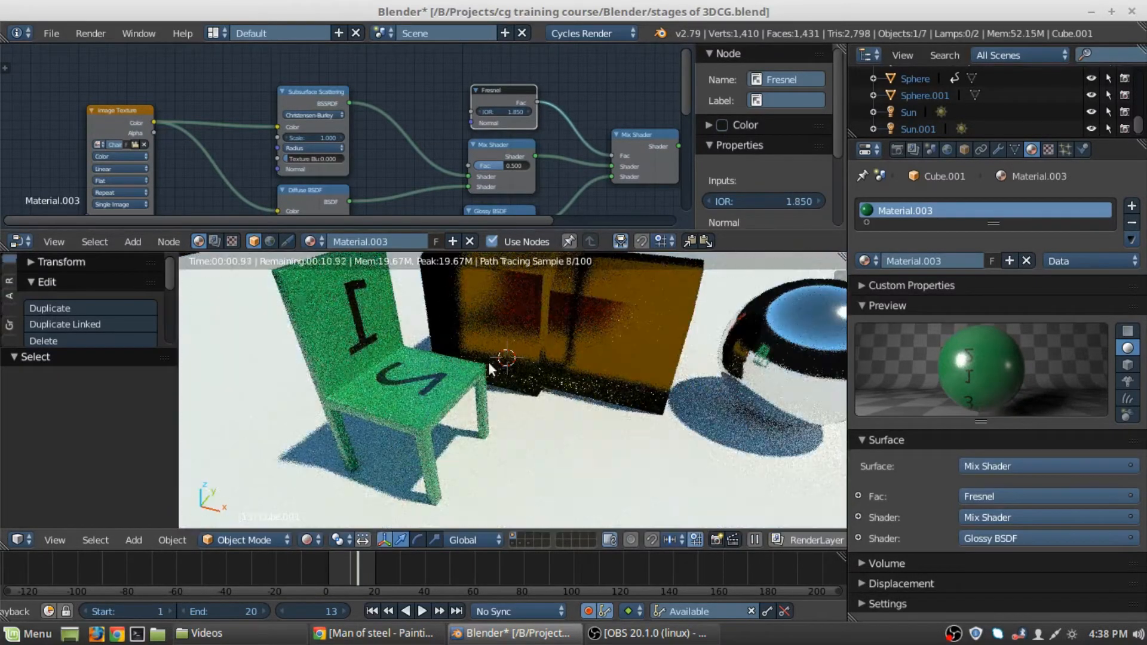
middle_click_drag(516, 307, 513, 318)
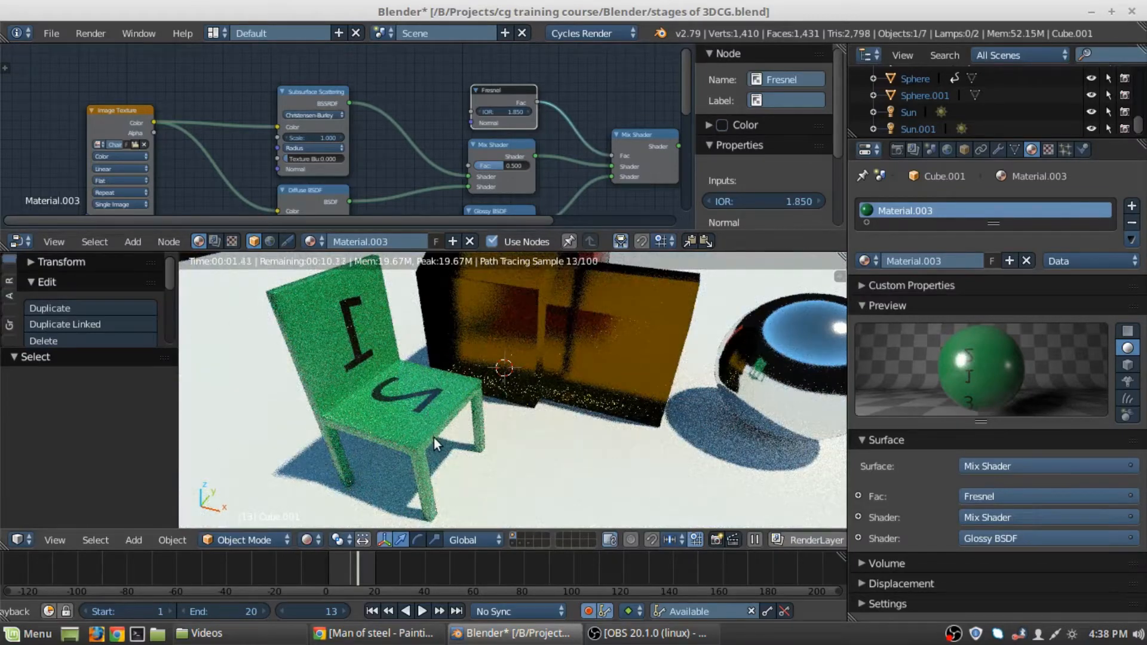
key("shift+z")
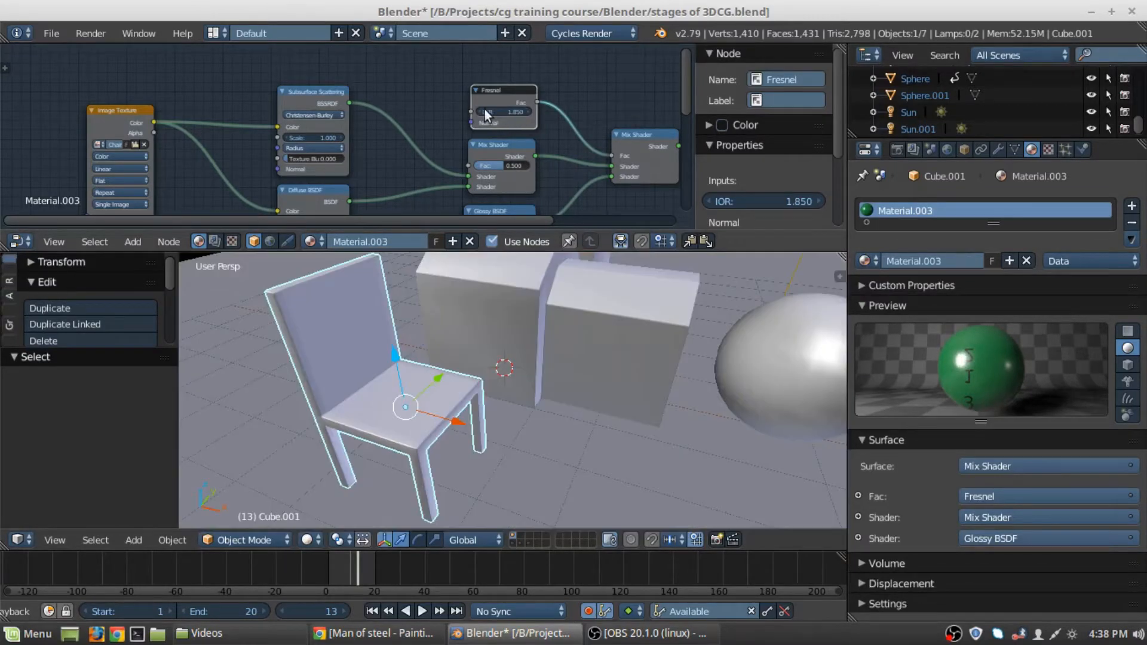
- Lower the chair's Fresnel IOR to 1.550 and then 1.350, previewing each value rendered
left_click_drag(485, 109, 479, 109)
key("shift+z")
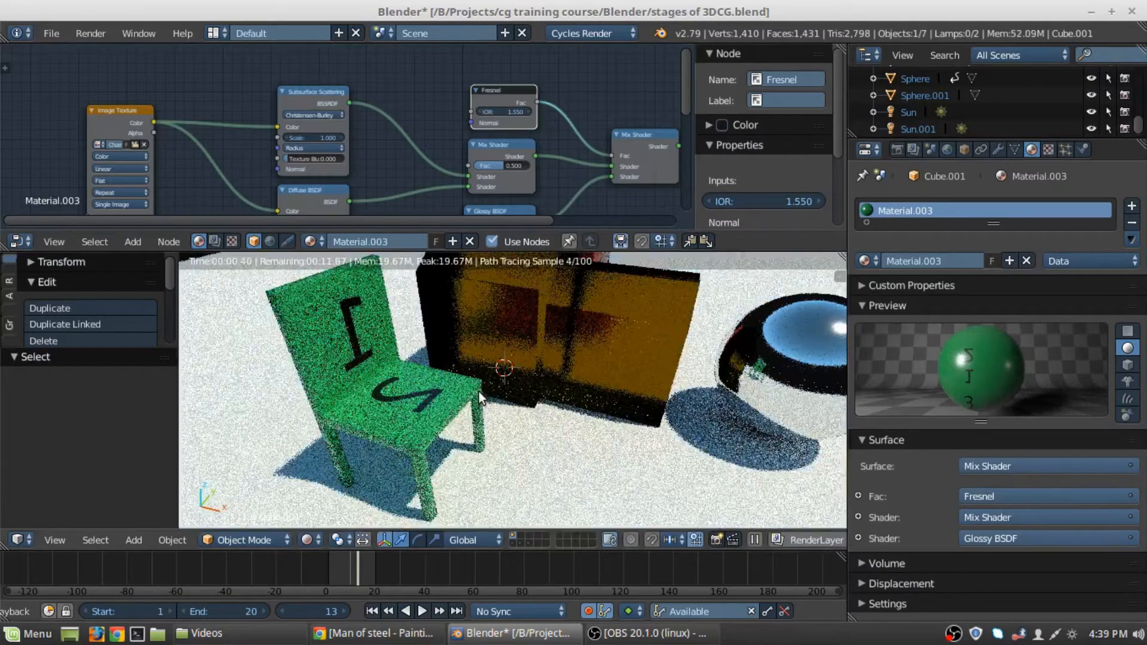
key("shift+z")
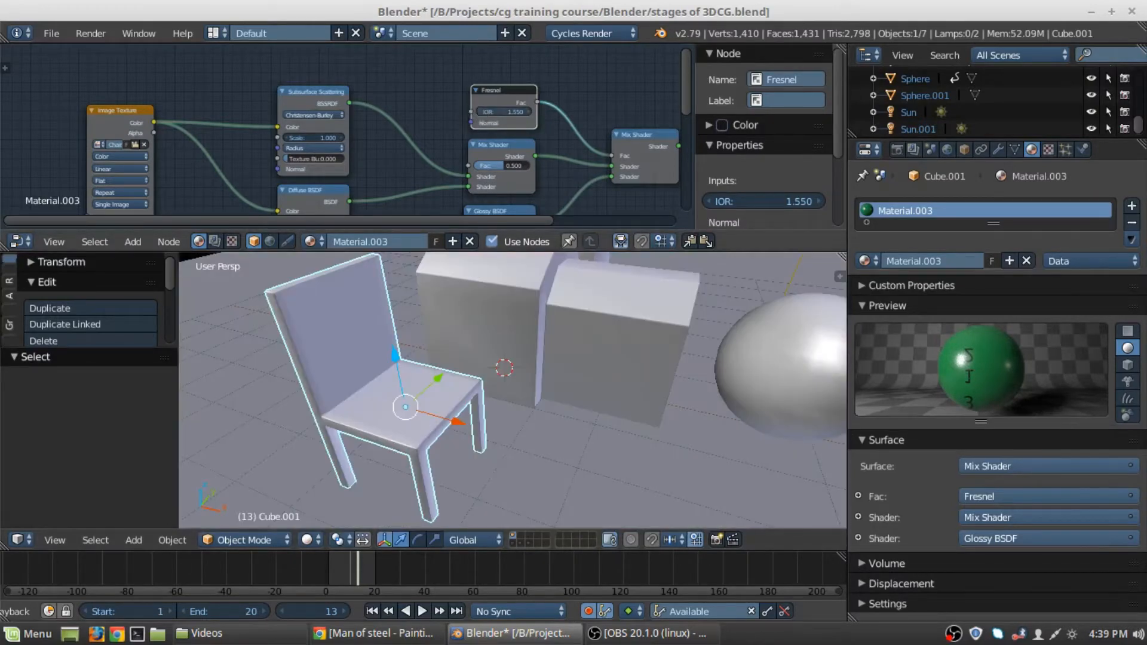
left_click(481, 110)
left_click(481, 110)
left_click(481, 110)
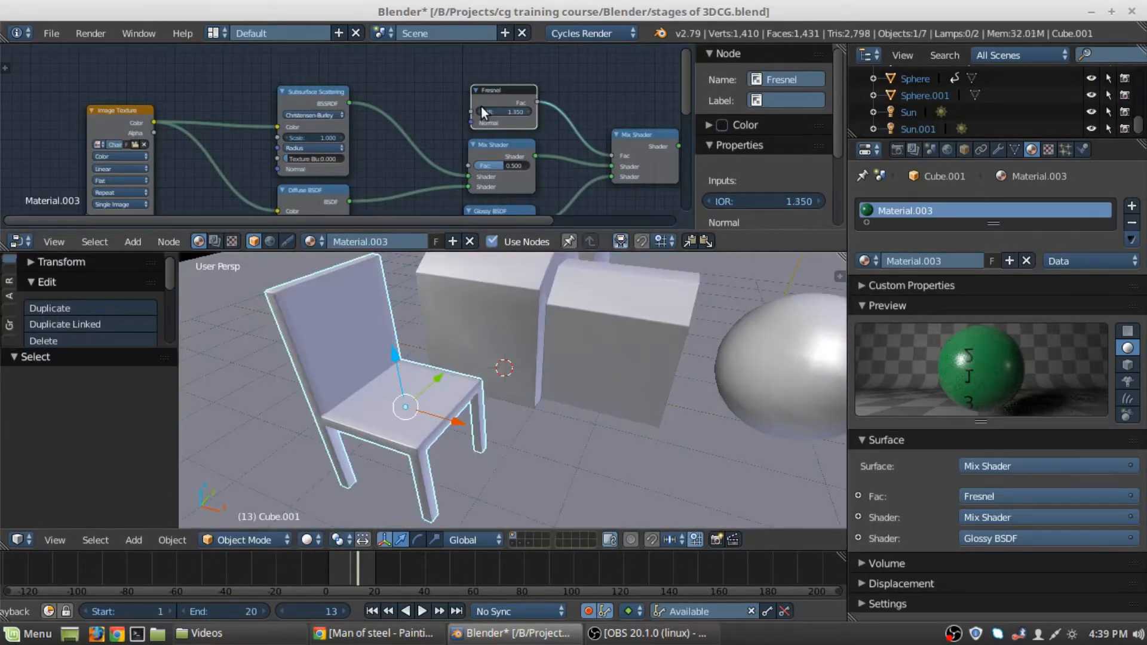
left_click(528, 112)
key("shift+z")
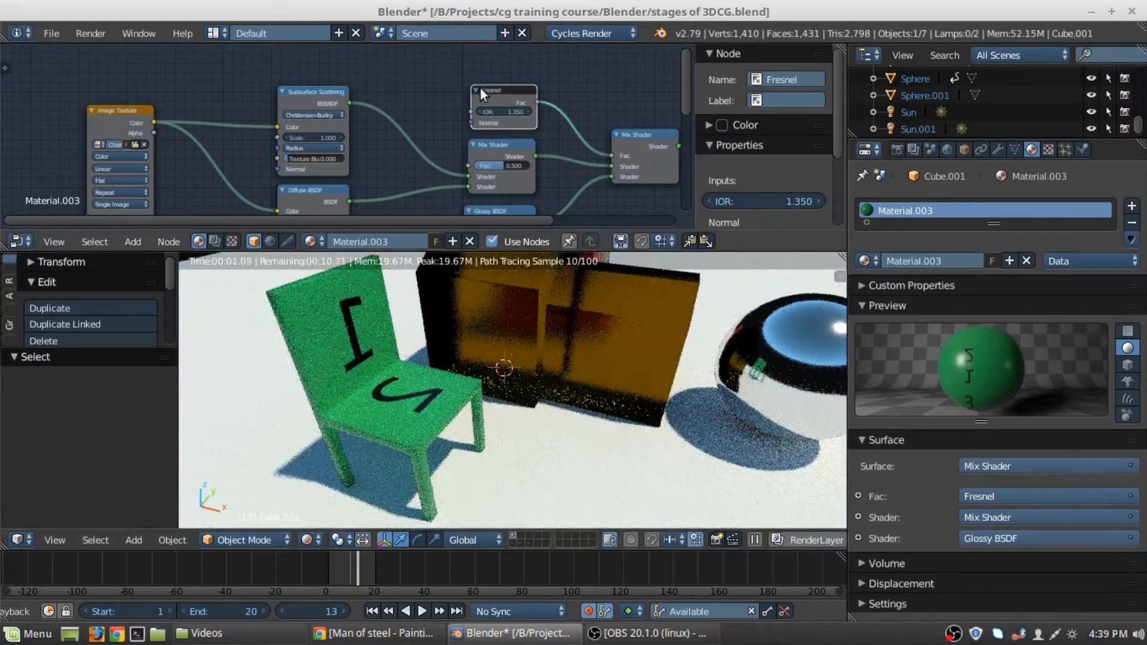
key("shift+z")
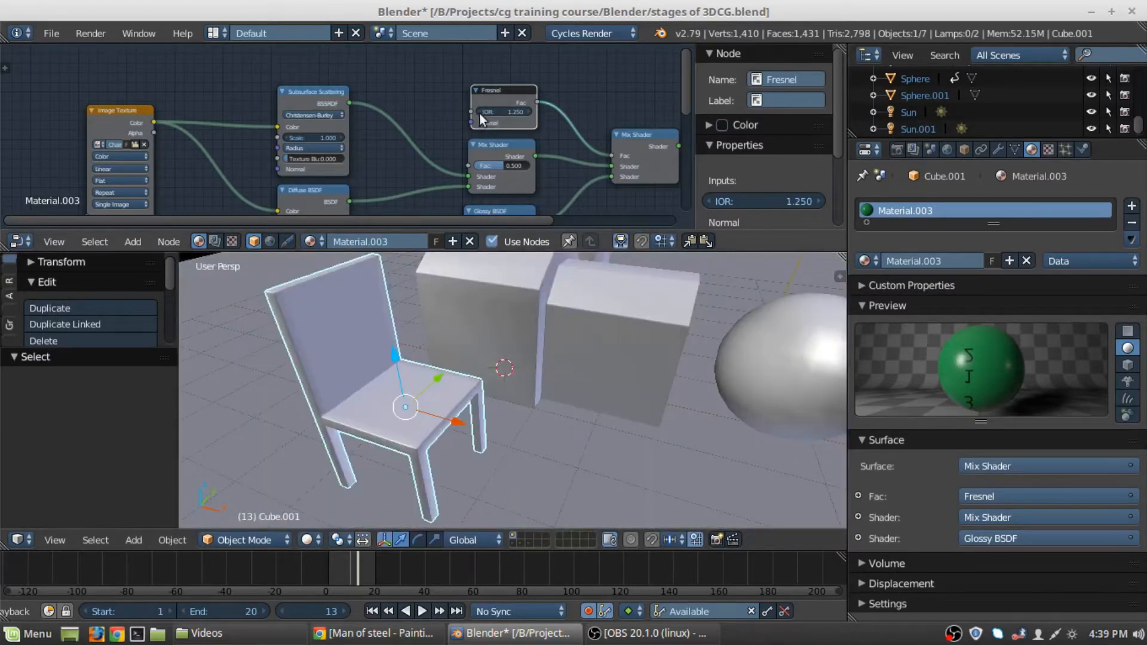
- Set the chair's Fresnel IOR to 1.250 and its Glossy BSDF roughness to 0.025, then preview it rendered
left_click(479, 113)
middle_click_drag(479, 113, 482, 208)
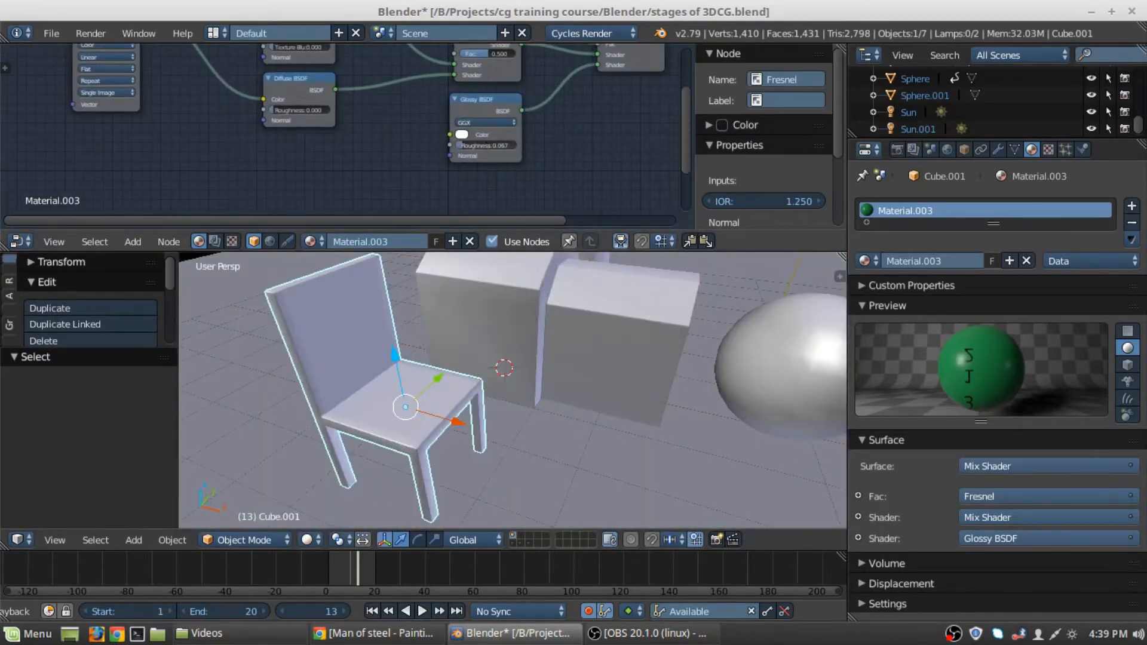
left_click_drag(461, 146, 460, 145)
middle_click_drag(491, 347, 496, 357, "shift")
scroll(507, 156, "up", 7)
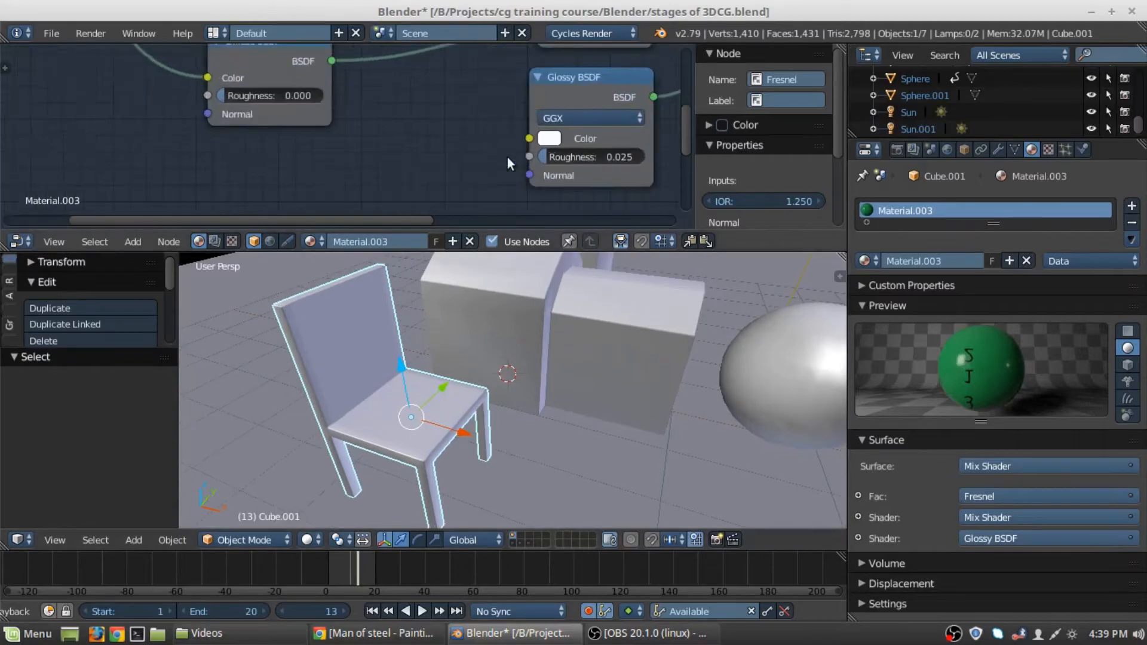
scroll(508, 157, "up", 2)
key("shift+z")
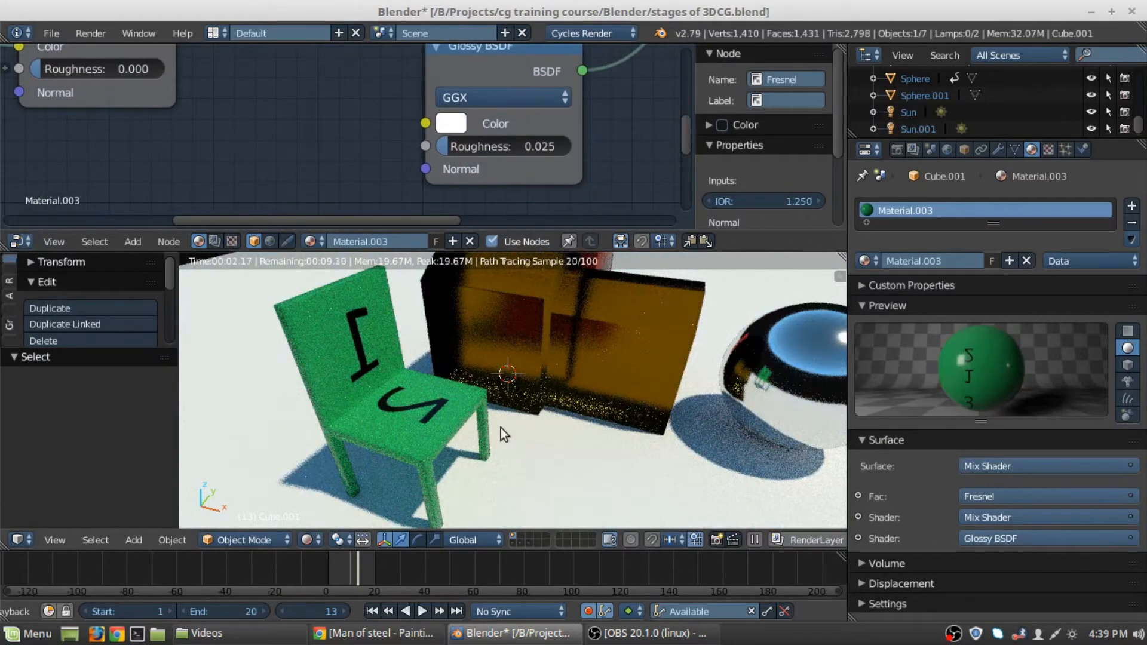
middle_click_drag(501, 428, 479, 412)
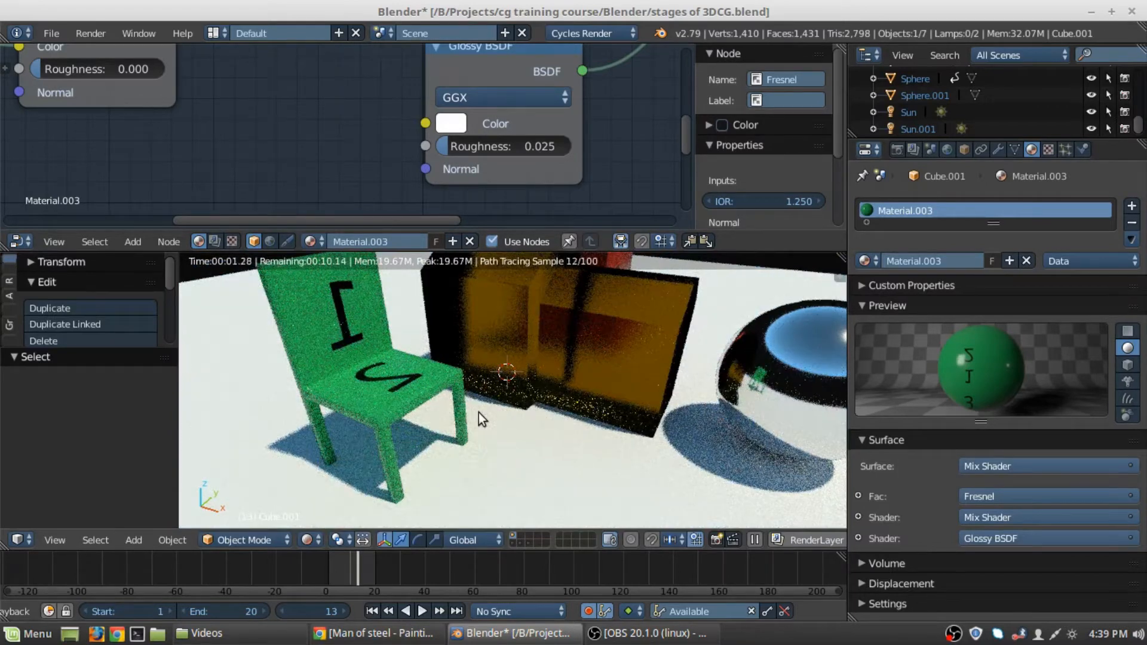
key("shift+z")
- Raise the chair's Glossy BSDF roughness to 0.032, compare it with the box's glossy roughness, and reselect the chair
left_click_drag(502, 145, 530, 146)
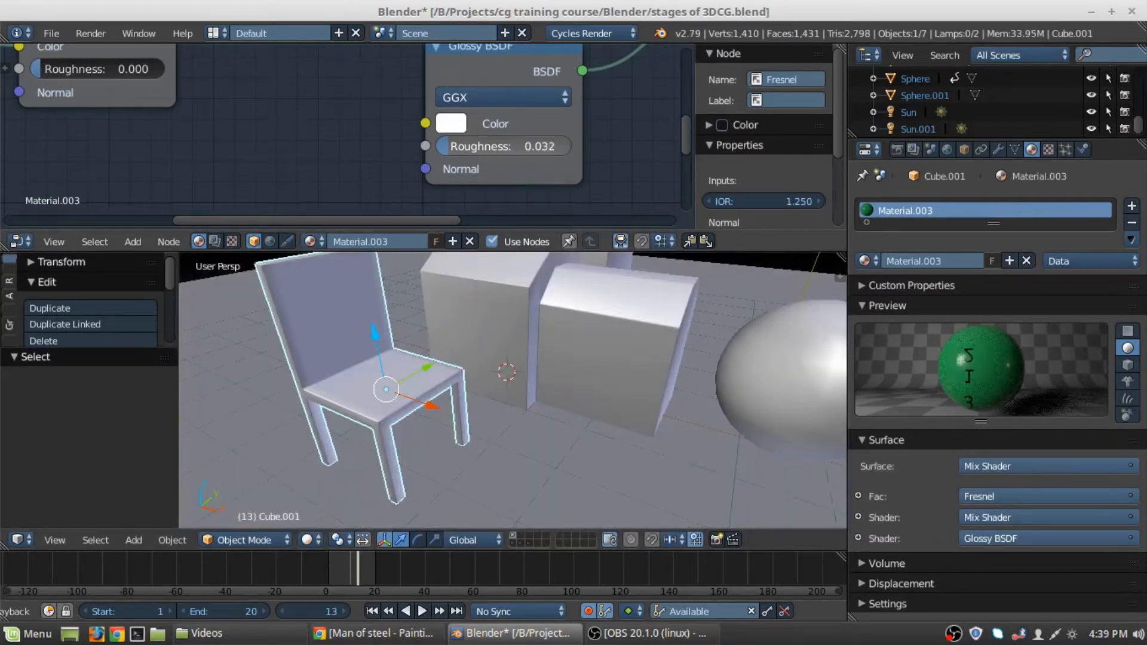
scroll(555, 404, "down", 3)
right_click(565, 302)
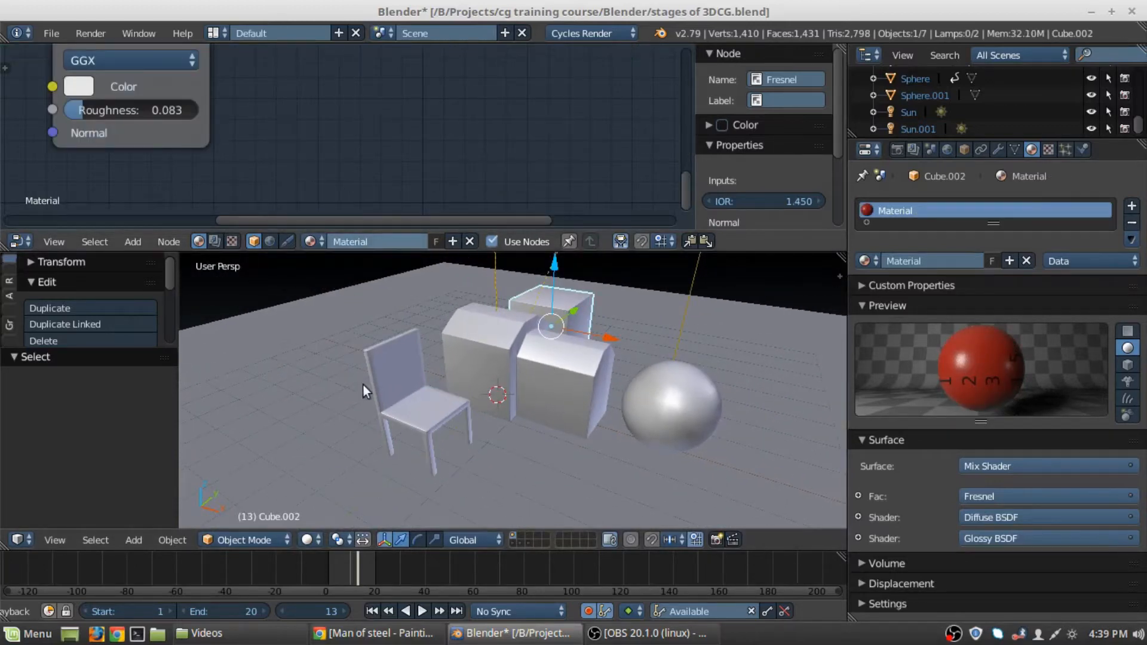
right_click(401, 383)
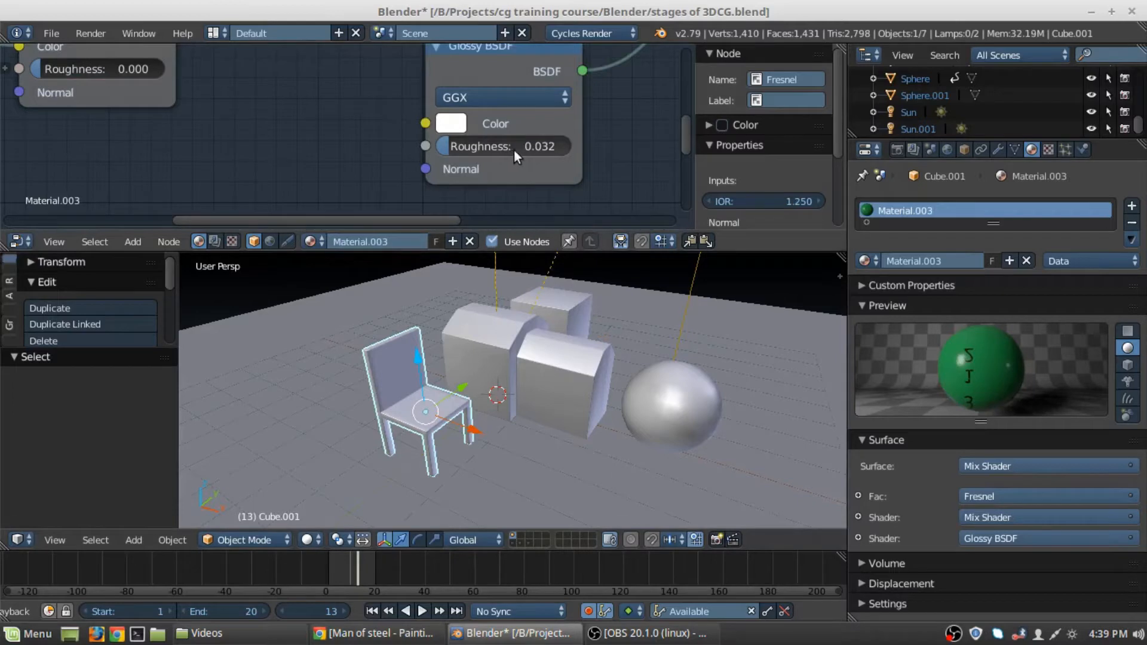
- Trim the extra trailing decimals from the chair's Glossy BSDF roughness value
left_click(514, 149)
left_click_drag(500, 151, 474, 153)
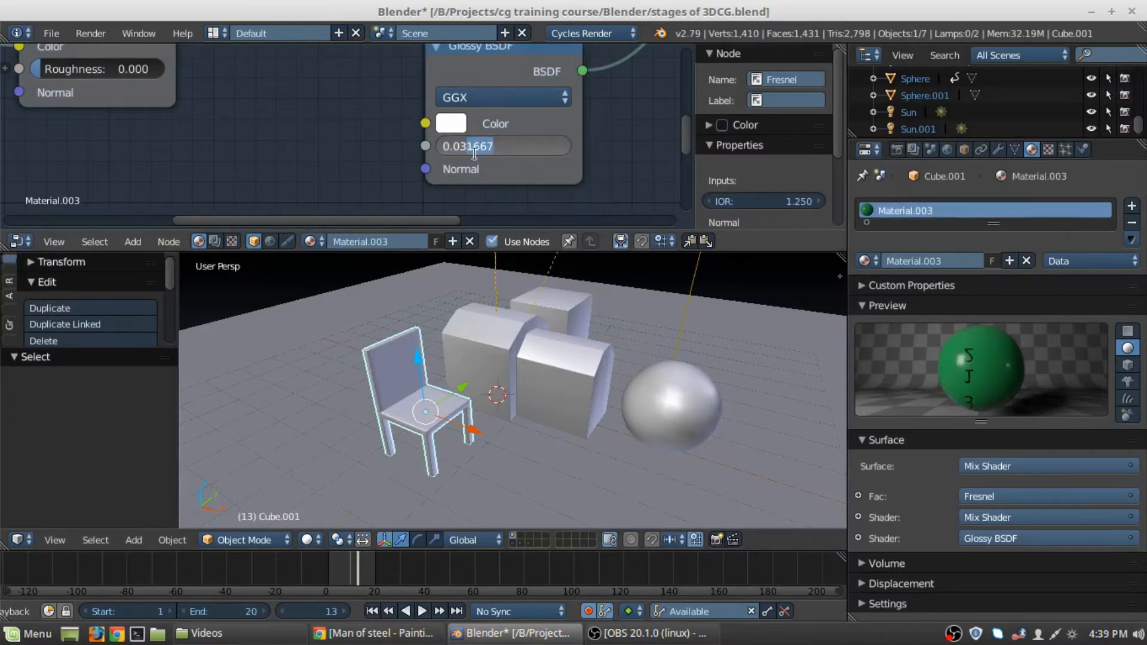
key("BackSpace")
key("Return")
- Select the house, enlarge the node editor, and spread its Image Texture and Refraction BSDF nodes apart
right_click(546, 366)
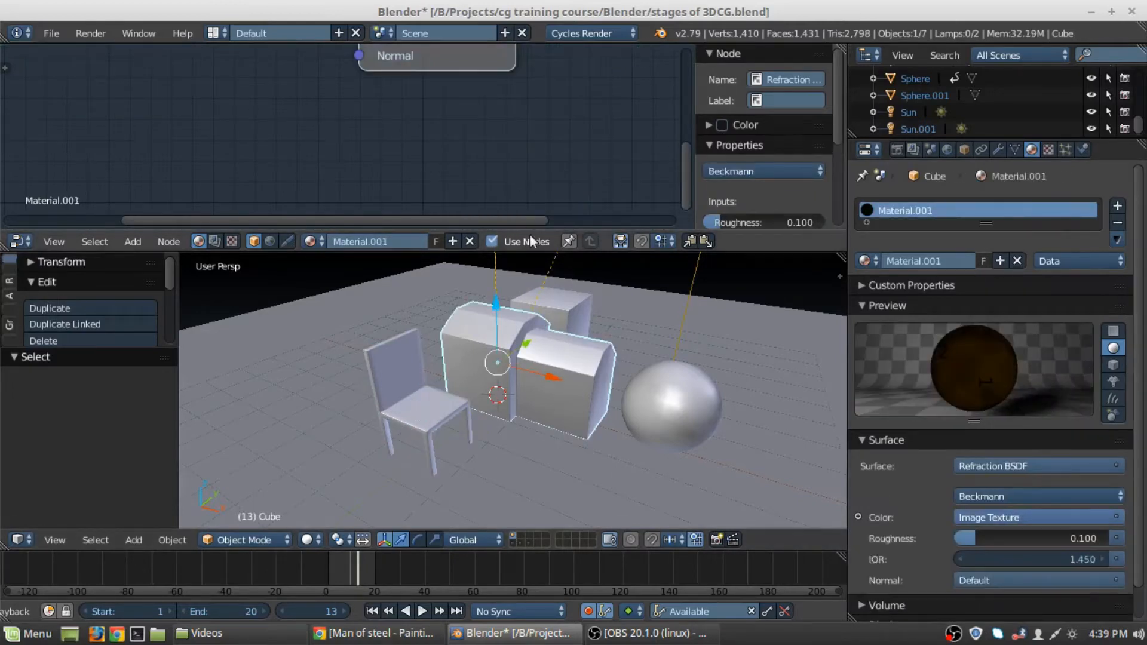
left_click_drag(554, 252, 555, 332)
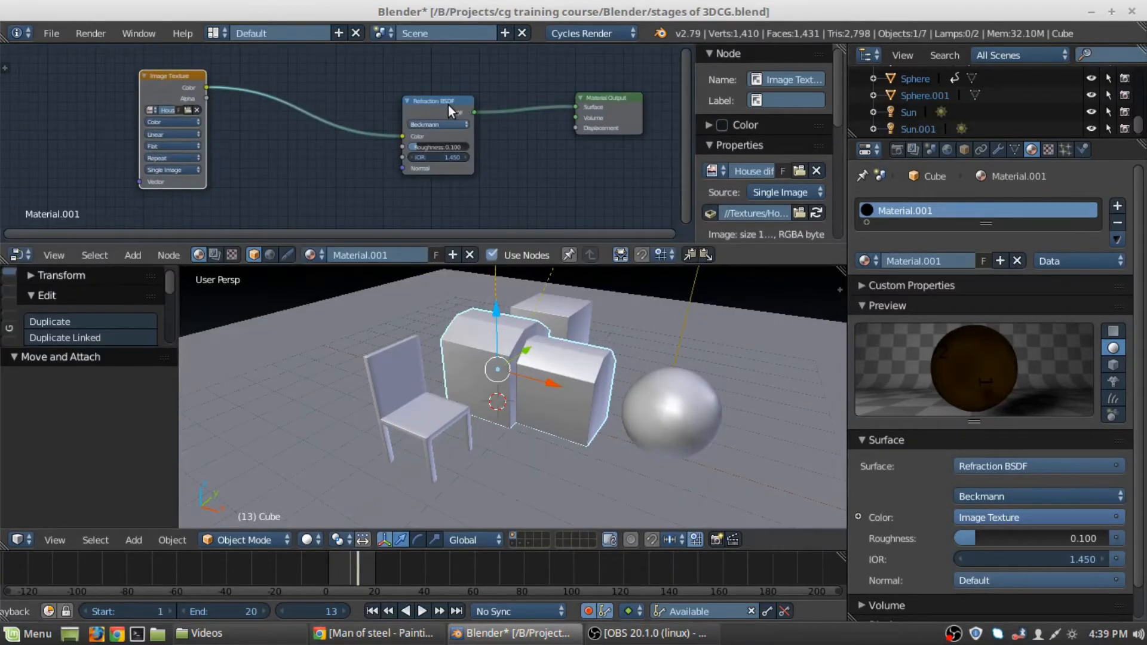
left_click_drag(446, 106, 376, 83)
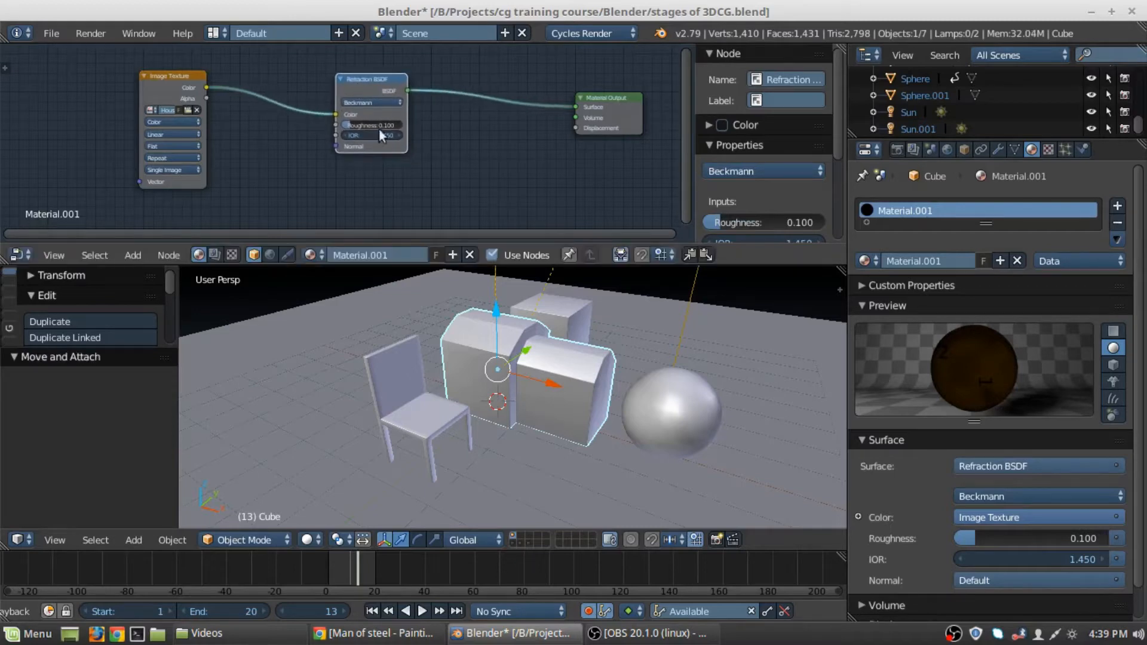
right_click(590, 386)
right_click(472, 339)
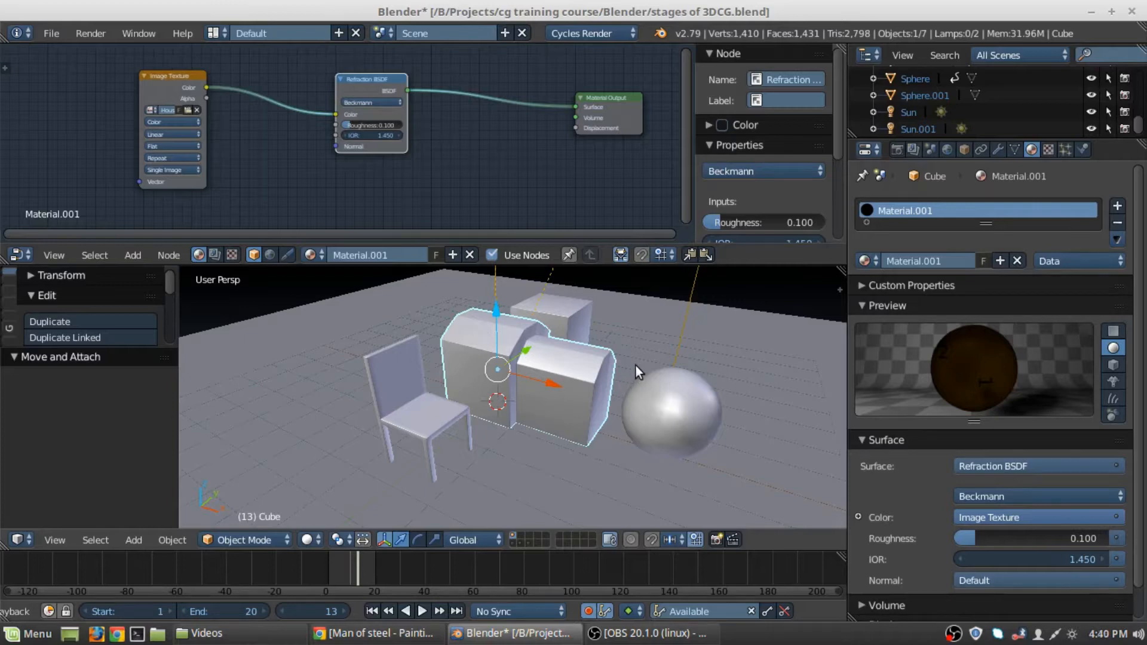
left_click(381, 77)
left_click_drag(381, 76, 373, 71)
middle_click_drag(187, 76, 245, 75)
left_click_drag(238, 79, 133, 83)
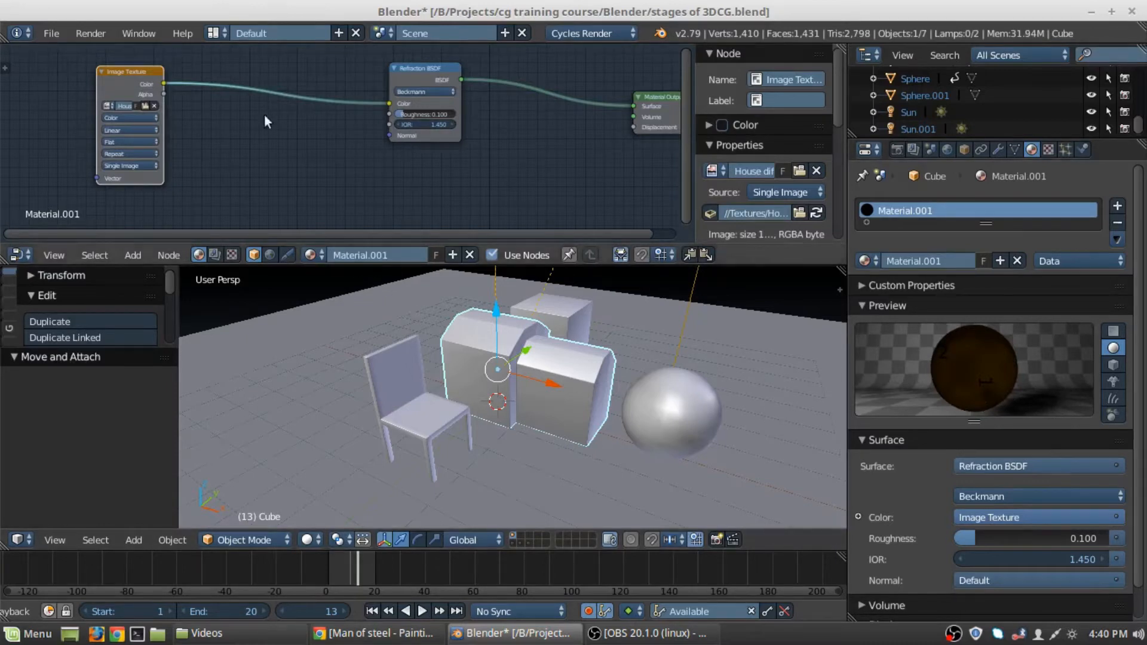
- Insert a Bright/Contrast node on the link between the house's Image Texture and Refraction BSDF nodes
middle_click_drag(238, 121, 278, 138)
key("shift+a")
mouse_move(270, 142)
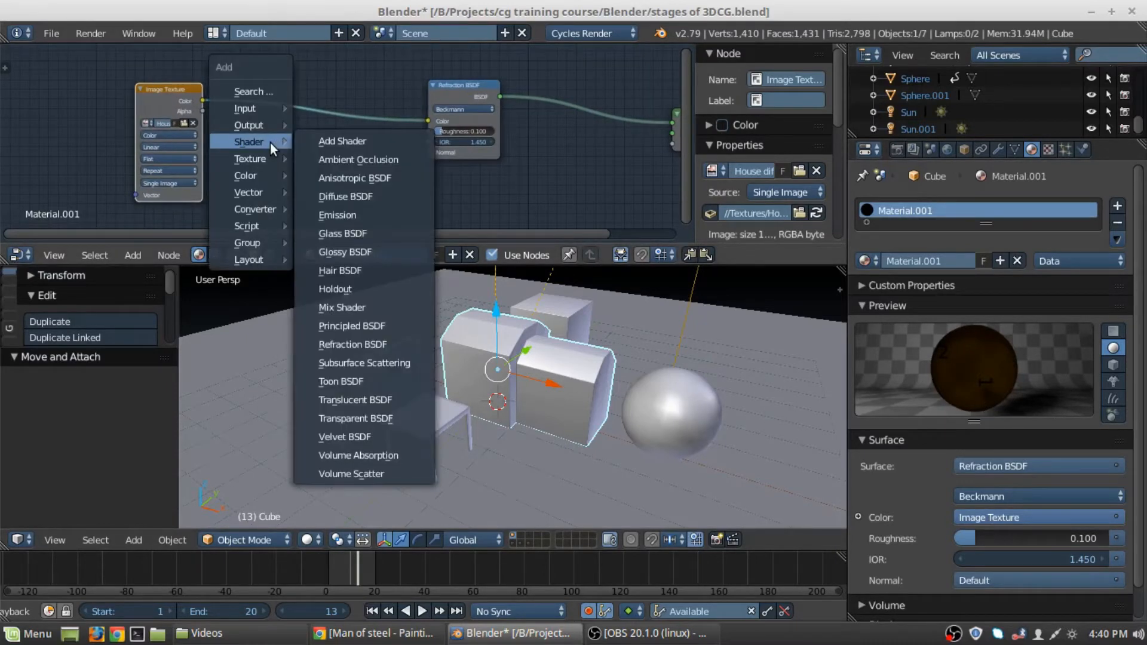
mouse_move(227, 184)
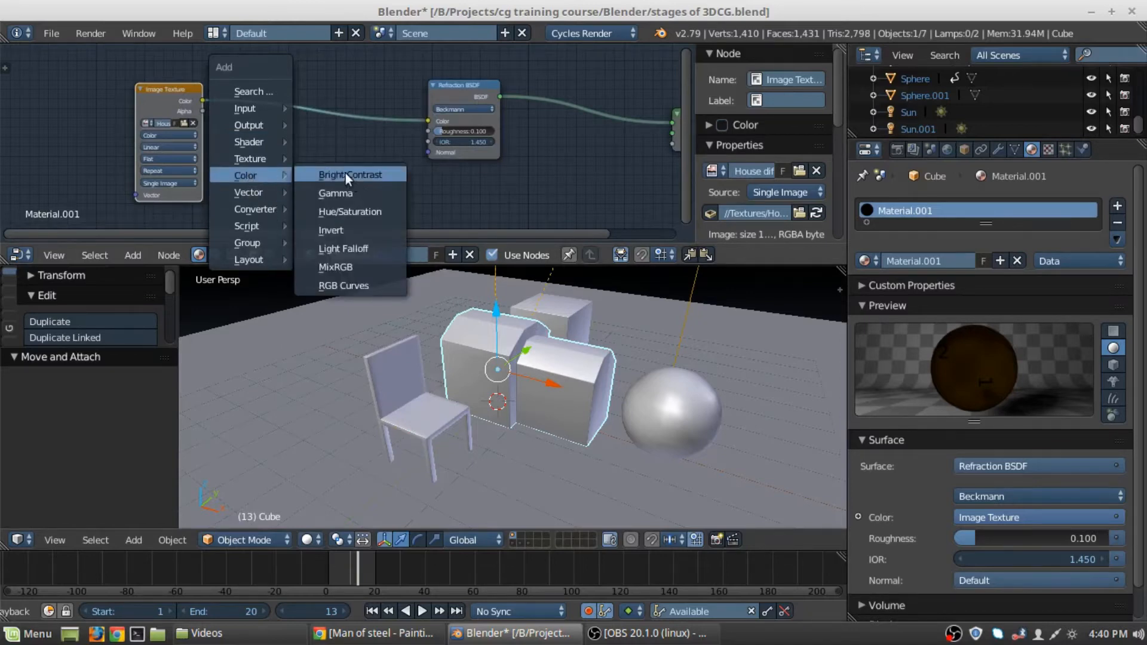
left_click(345, 173)
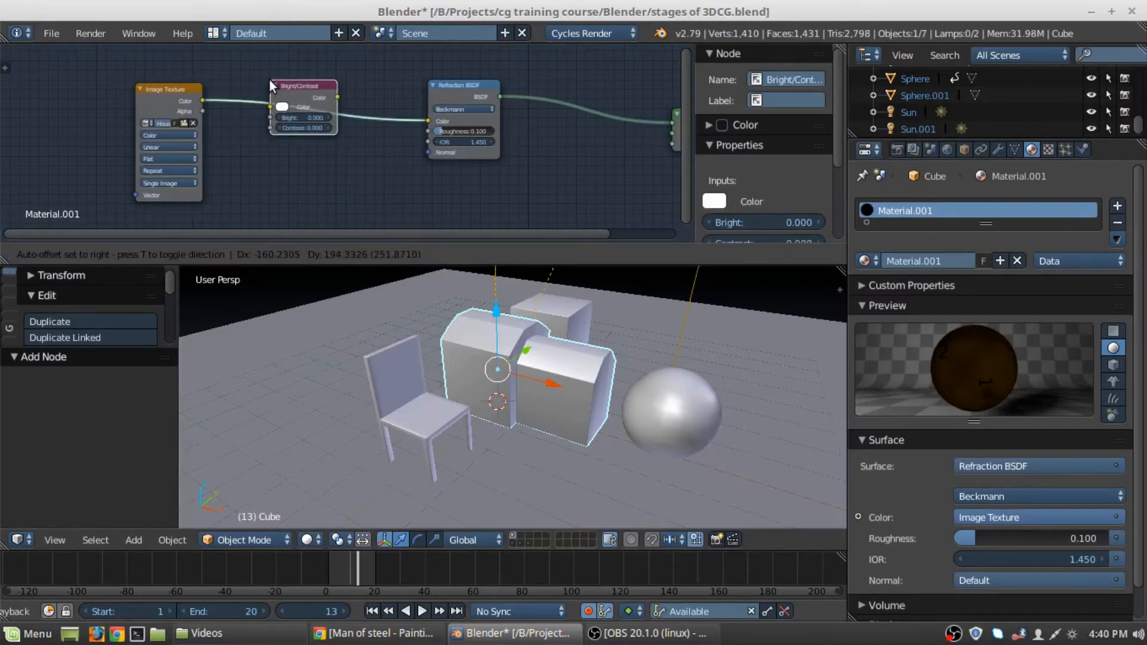
left_click(268, 77)
- Set the Bright/Contrast node's Bright value to 0.200
scroll(266, 152, "up", 2)
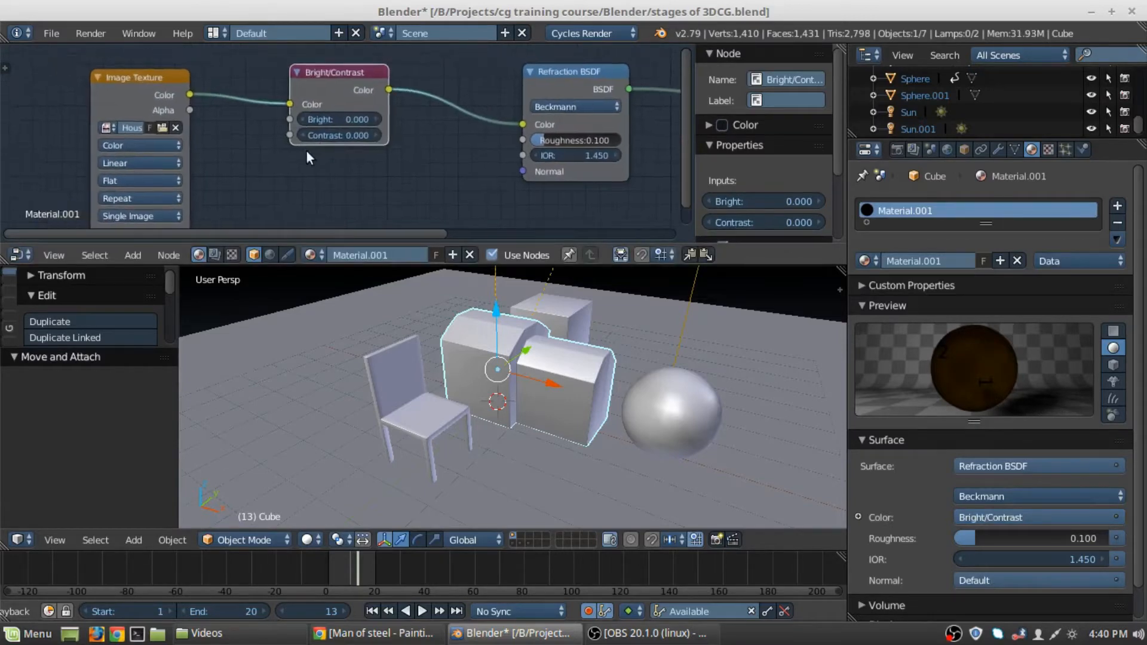
scroll(307, 153, "up", 1)
left_click(388, 114)
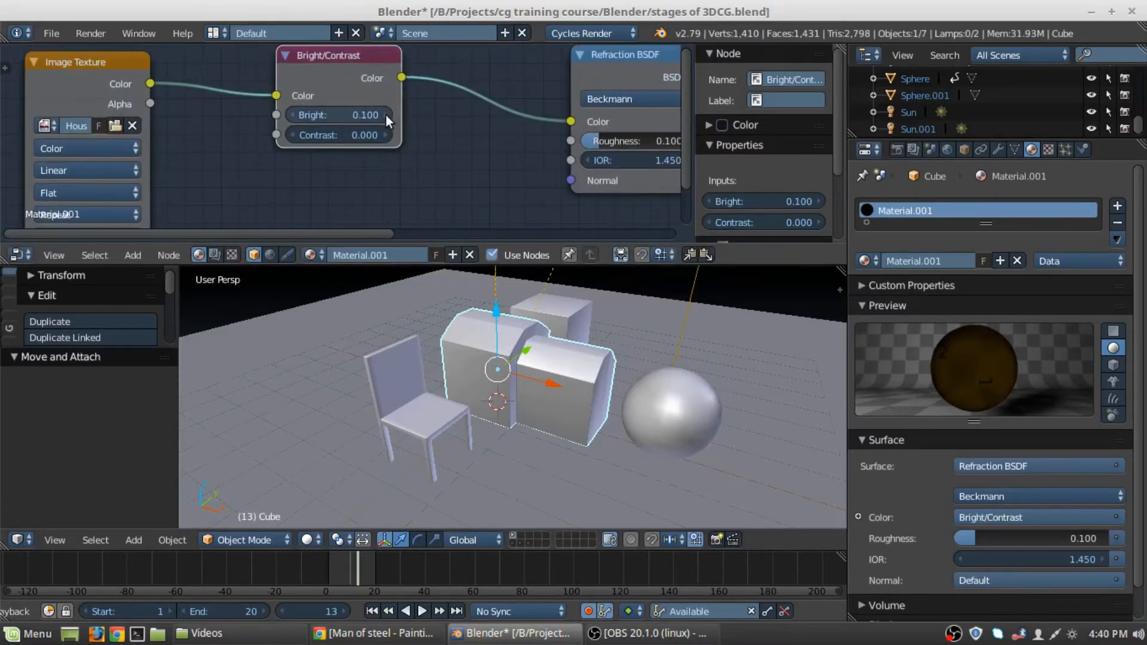
left_click(385, 114)
left_click(386, 114)
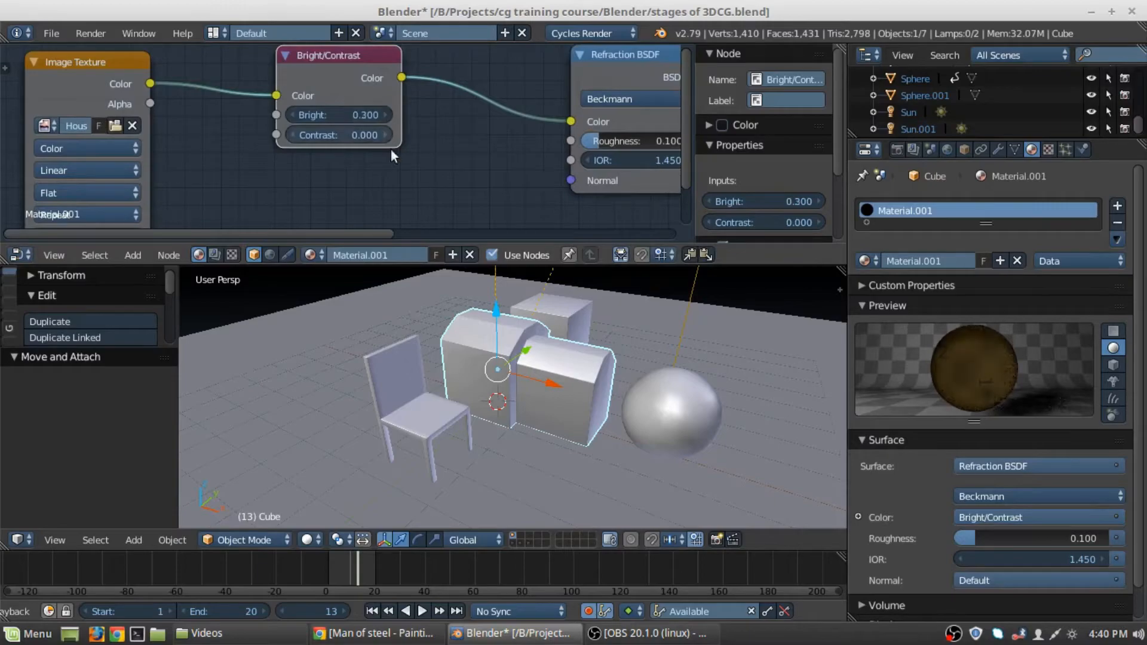
key("ctrl+z")
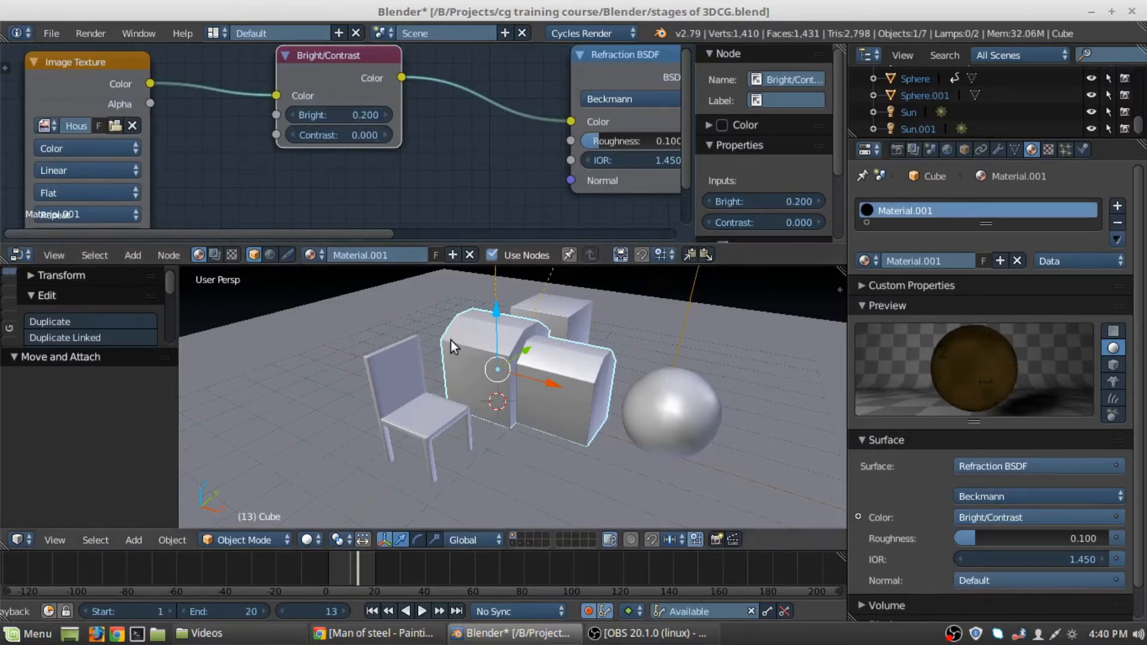
- Set the Refraction BSDF roughness to 0.000 and check the house in the rendered viewport
key("shift+z")
middle_click_drag(487, 391, 515, 353)
left_click_drag(609, 145, 582, 144)
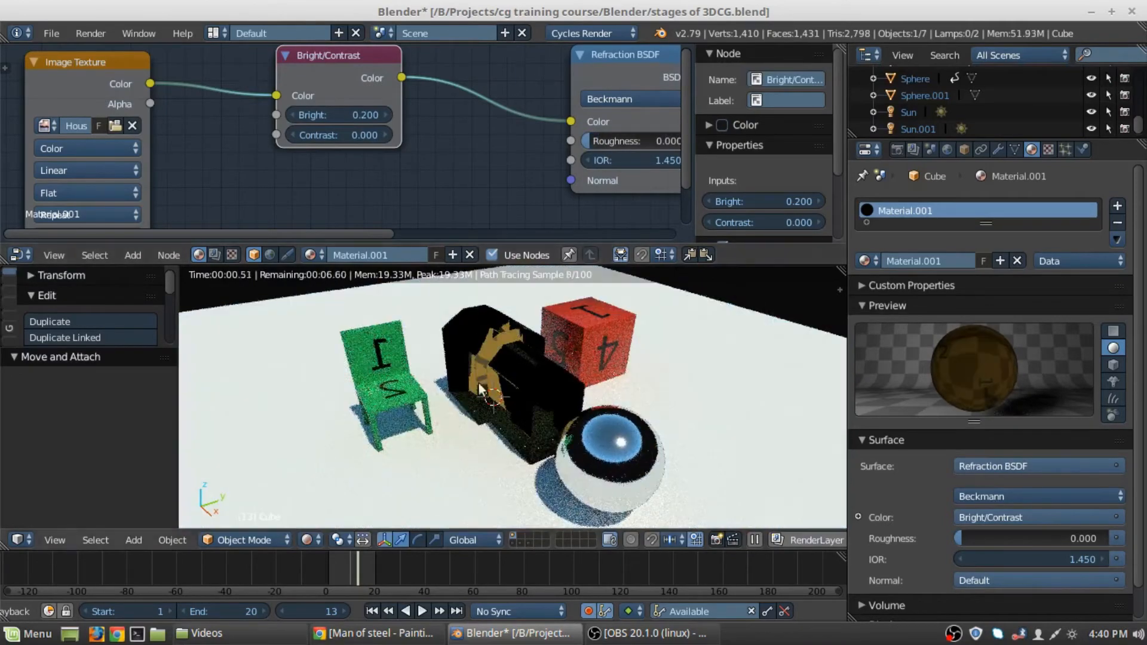
mouse_move(478, 382)
middle_mouse_down()
mouse_move(504, 356)
mouse_move(471, 364)
mouse_move(476, 342)
middle_mouse_up()
key("shift+z")
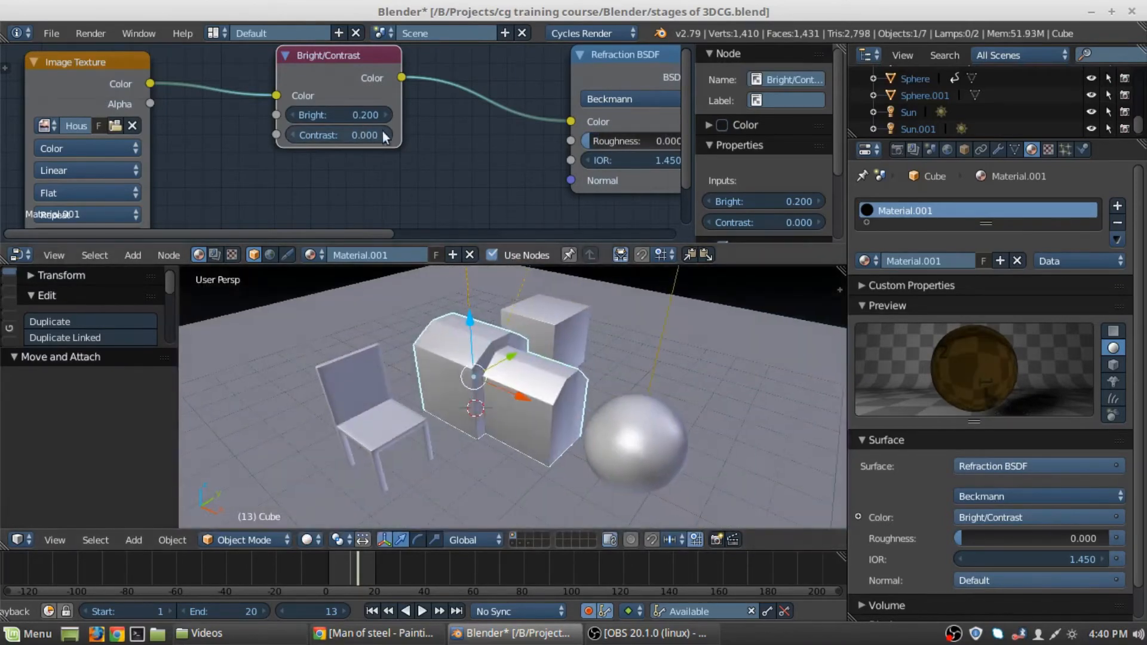
- Set the Bright/Contrast node's Bright and Contrast values to 0.100 and briefly preview the house rendered
left_click(385, 133)
left_click(385, 133)
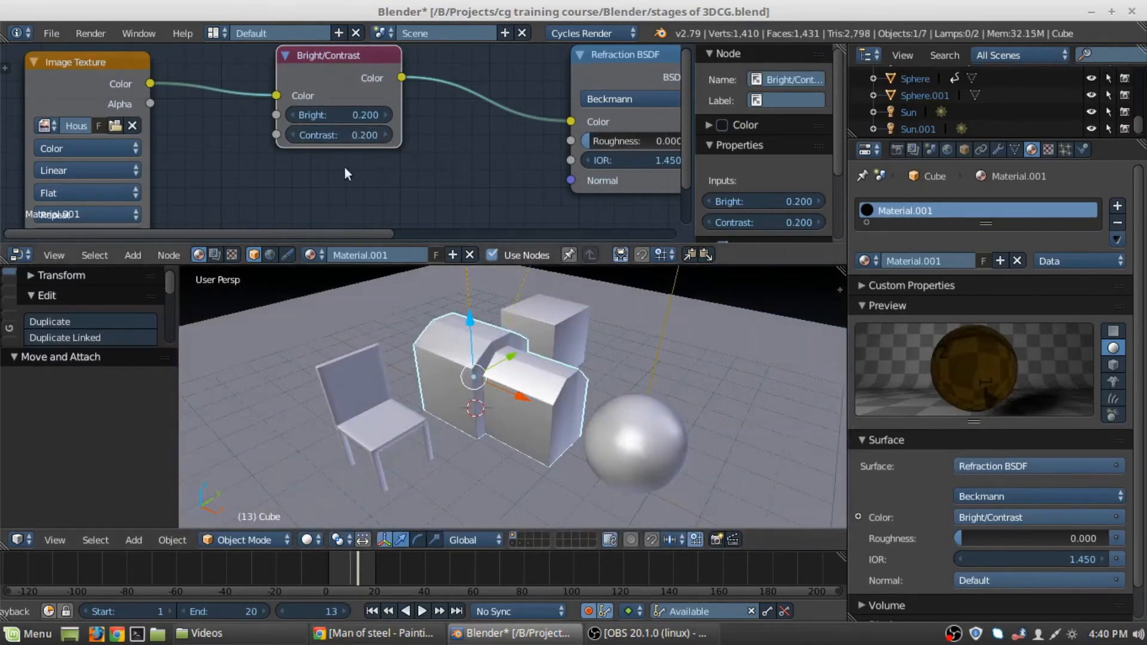
left_click(290, 116)
key("shift+z")
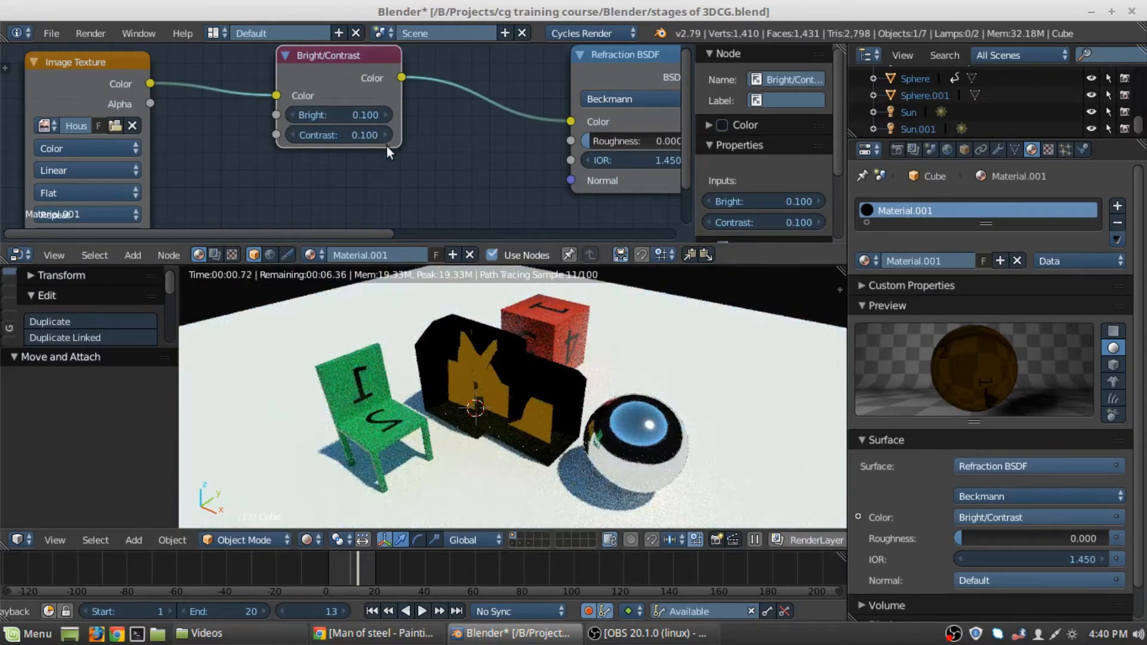
key("shift+z")
- Delete the Bright/Contrast node and place a MixRGB node between the Image Texture and Refraction BSDF nodes
key("x")
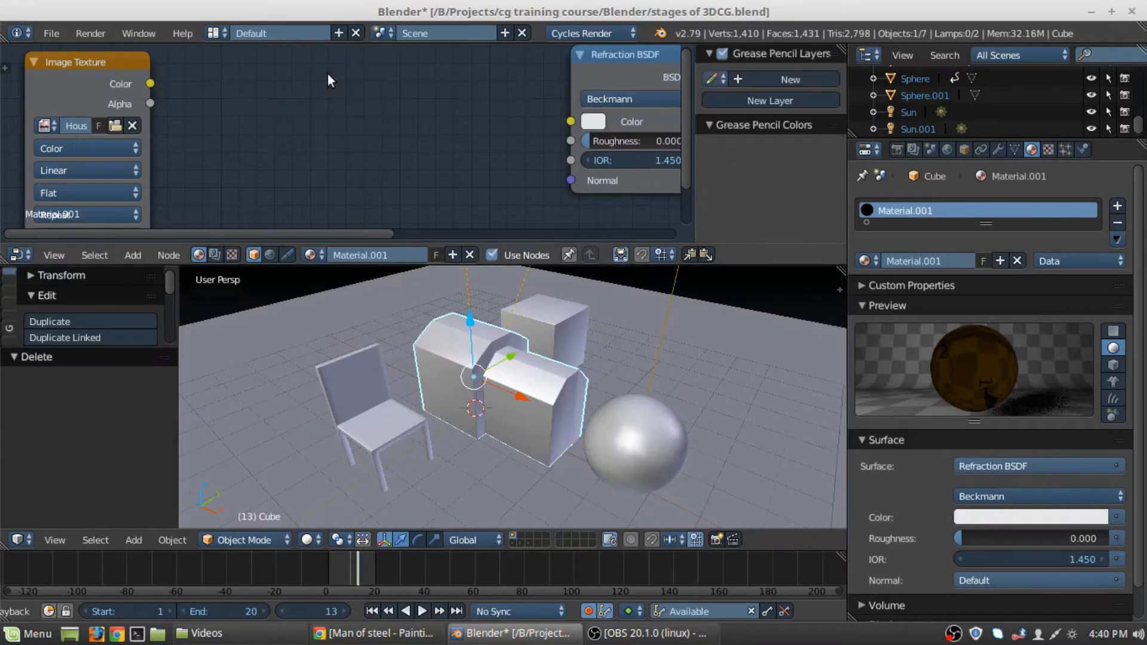
scroll(338, 70, "down", 2)
key("shift+a")
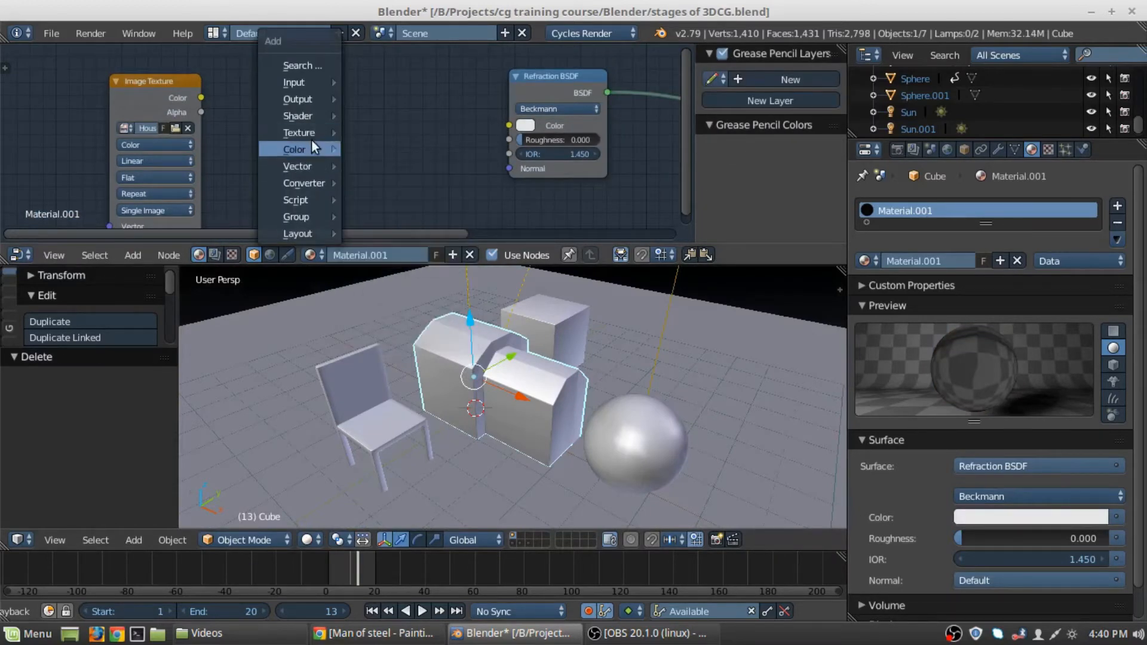
mouse_move(300, 146)
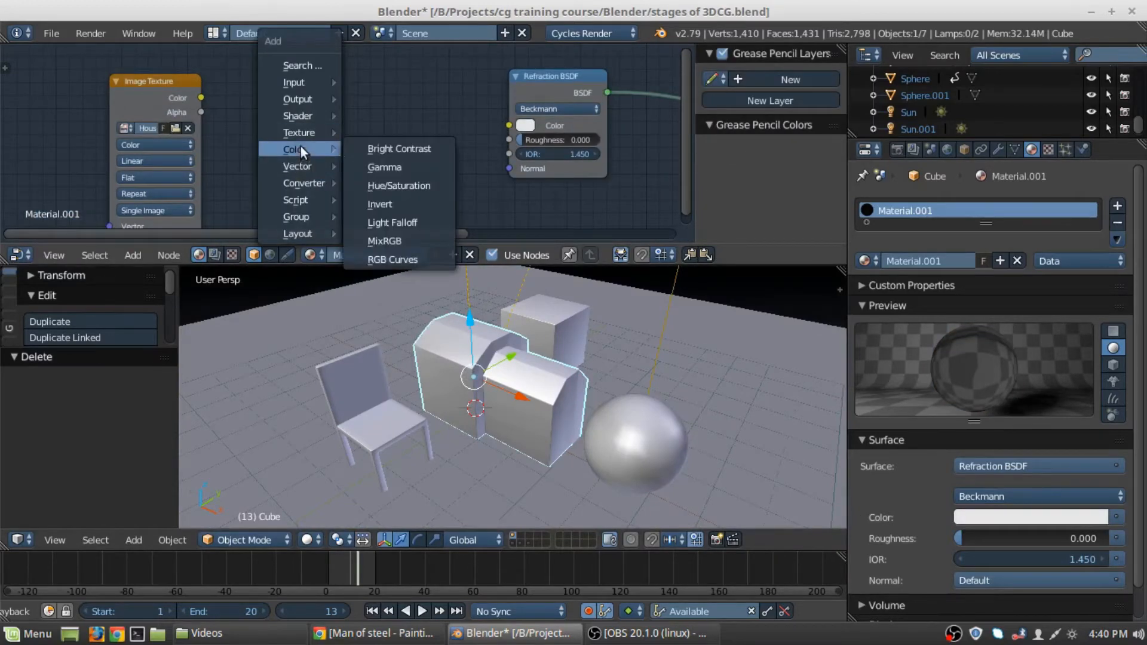
left_click(391, 234)
left_click(336, 90)
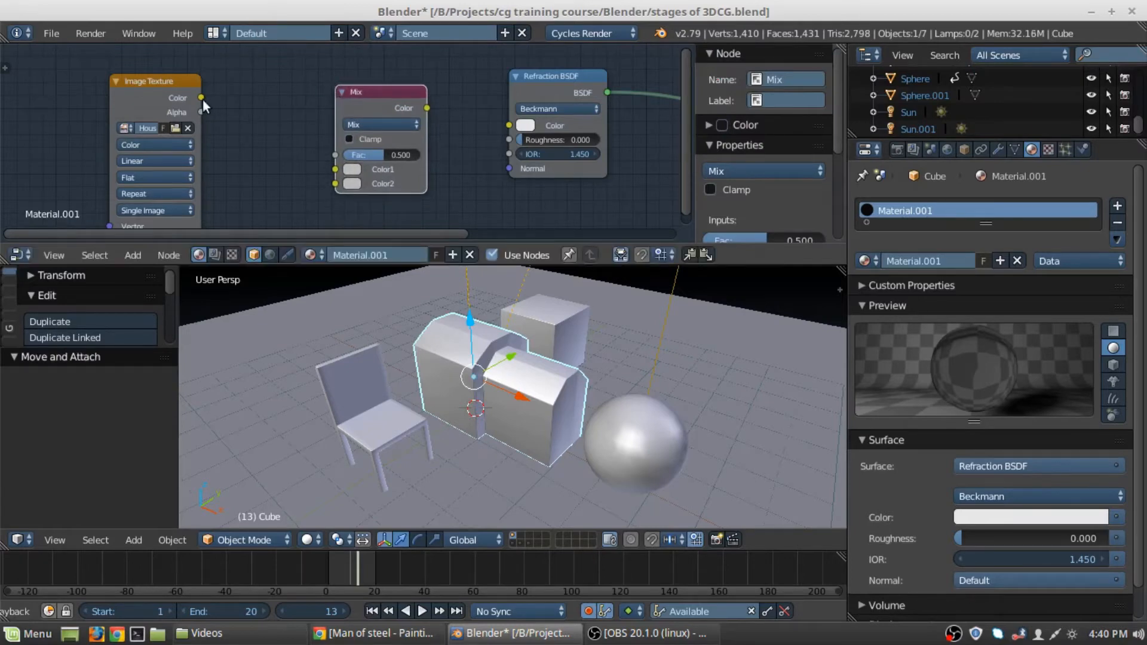
- Connect the Image Texture color to the Mix node's Color1, make Color2 white, and link its output to the Refraction BSDF color
left_click_drag(201, 98, 335, 170)
left_click(353, 184)
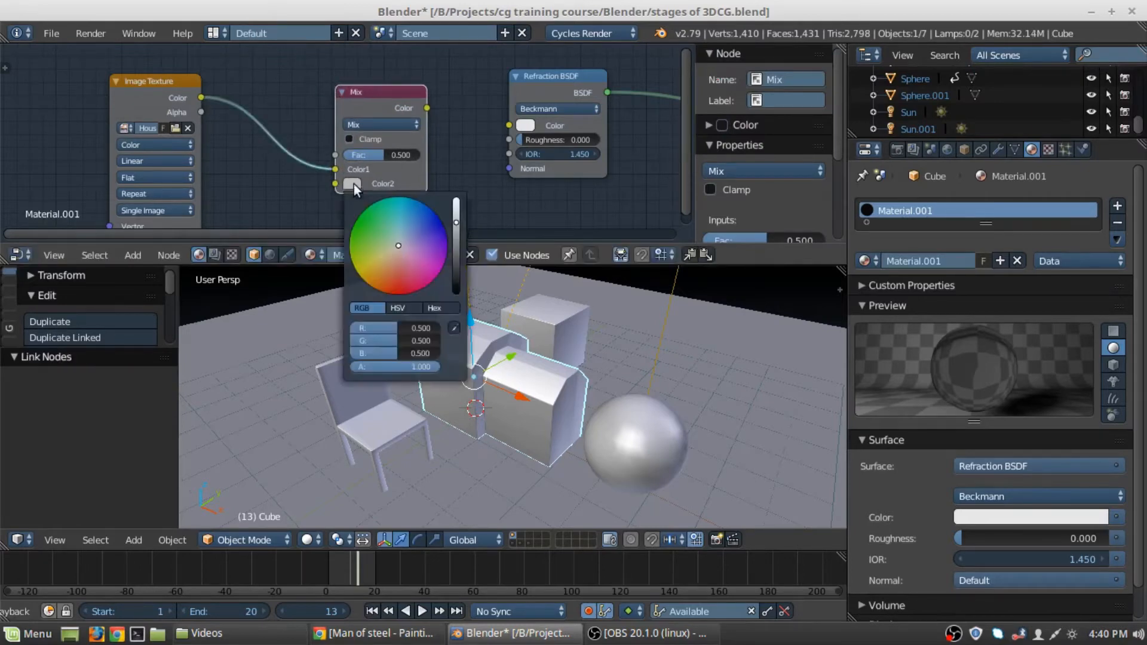
left_click_drag(457, 205, 456, 199)
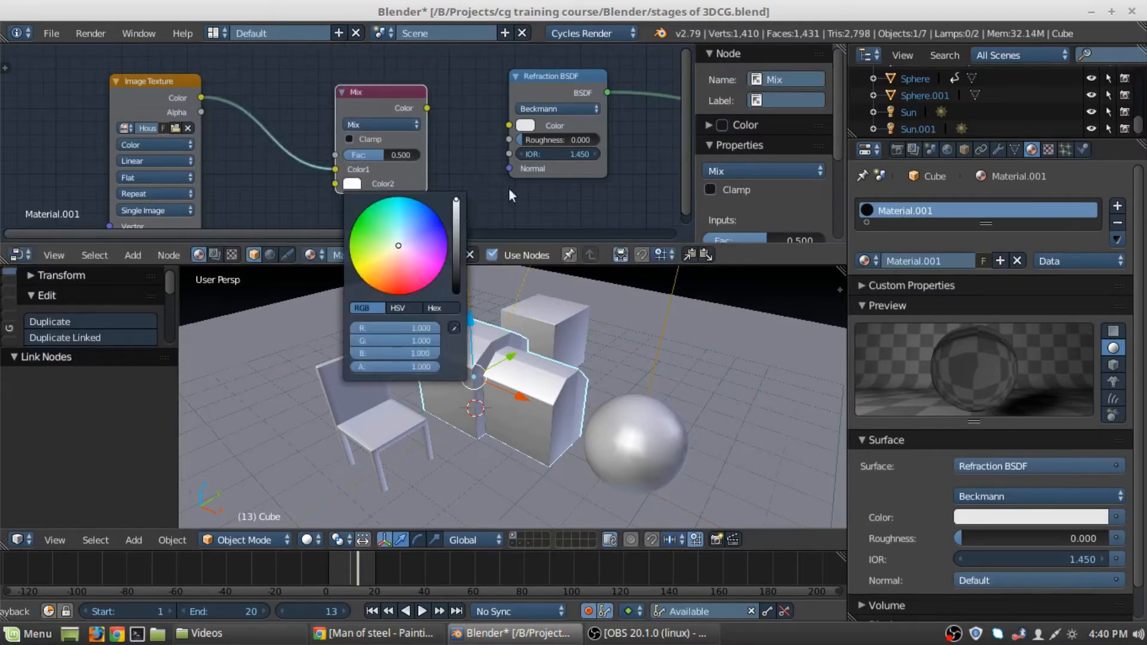
left_click_drag(427, 108, 509, 126)
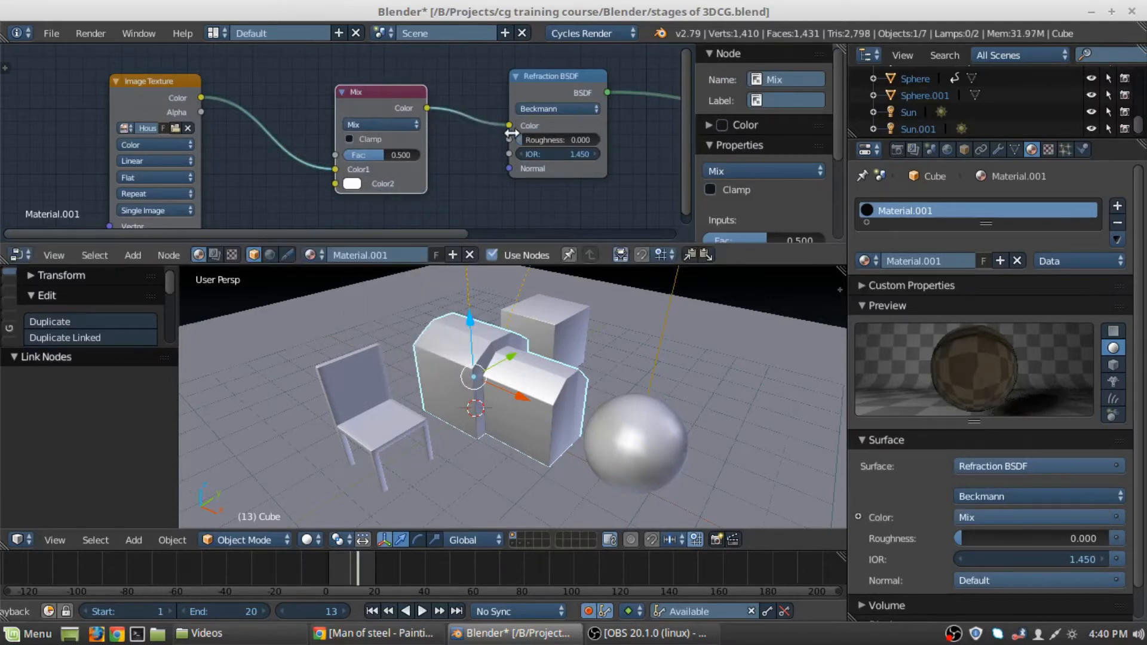
- Try a Mix factor of 0.300 in the rendered viewport, and adjust it to 0.318
left_click_drag(385, 155, 368, 155)
key("shift+z")
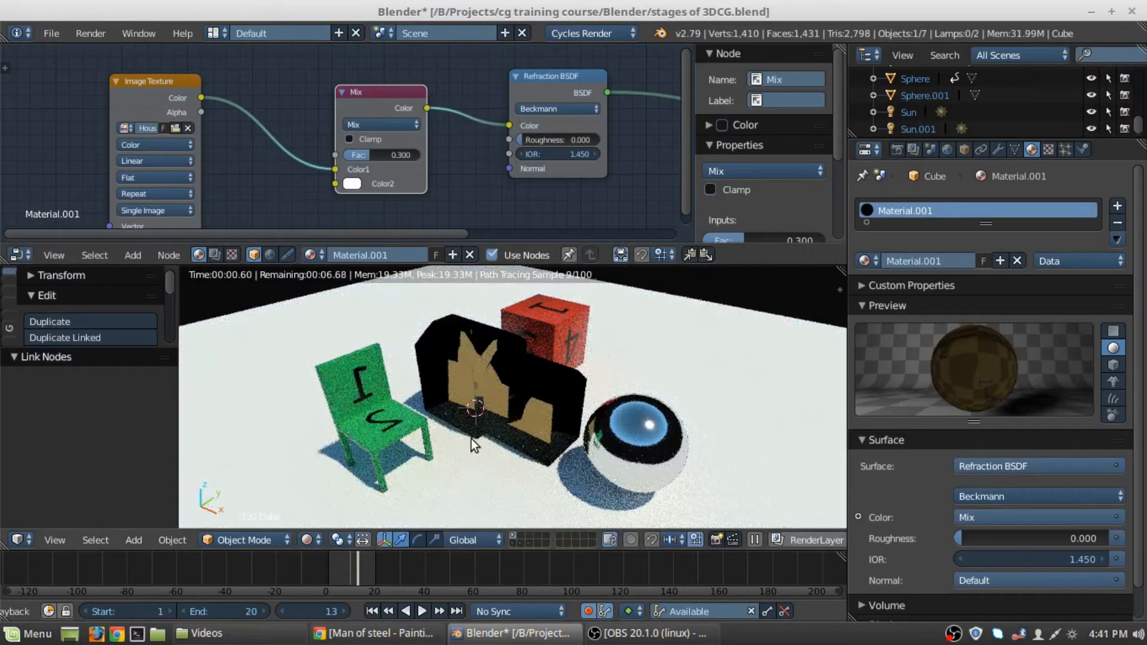
scroll(469, 438, "up", 2)
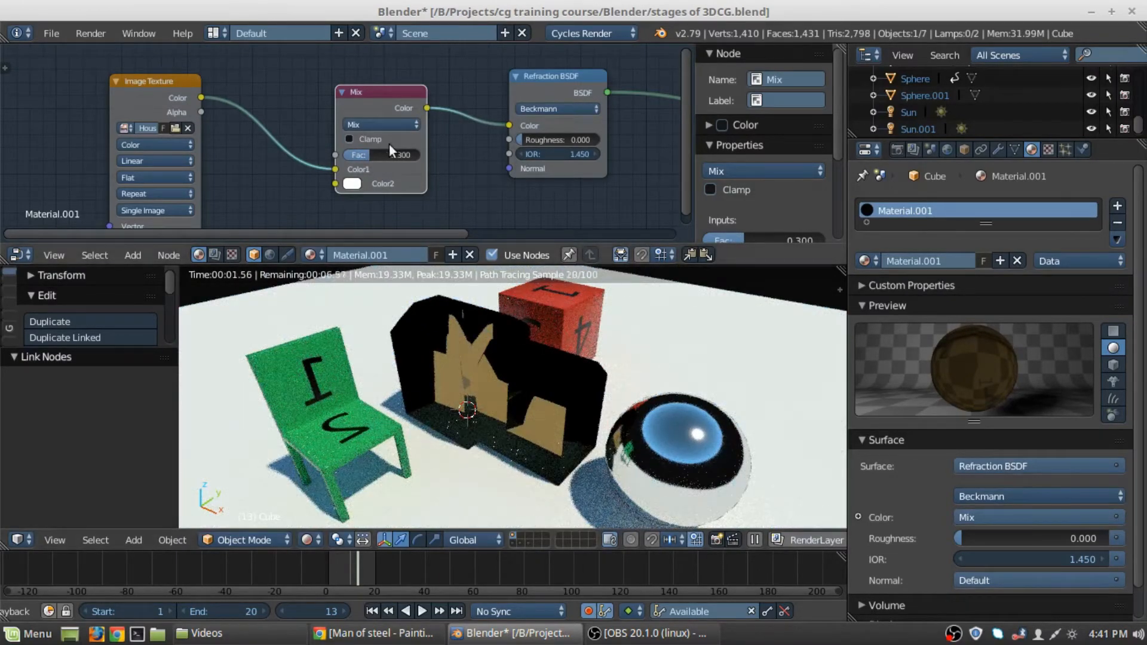
left_click_drag(390, 155, 389, 155)
- Change the Mix node's blend type to Add with a factor of 0.227, and return the viewport to solid shading
left_click(379, 124)
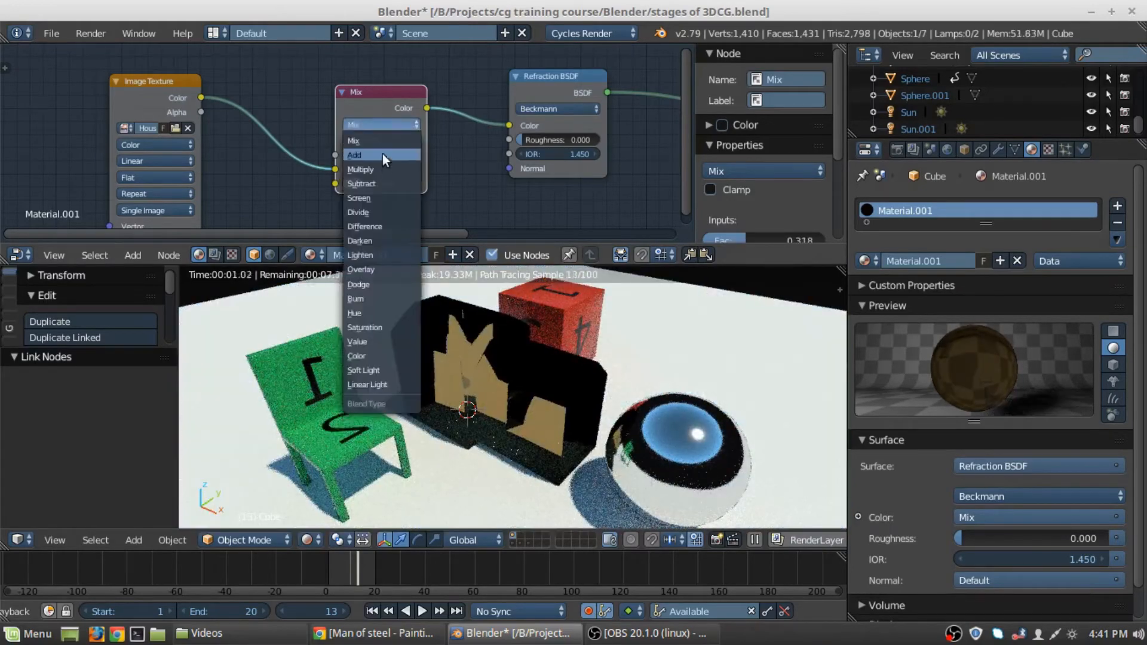
left_click(383, 155)
left_click_drag(381, 155, 361, 154)
left_click(377, 124)
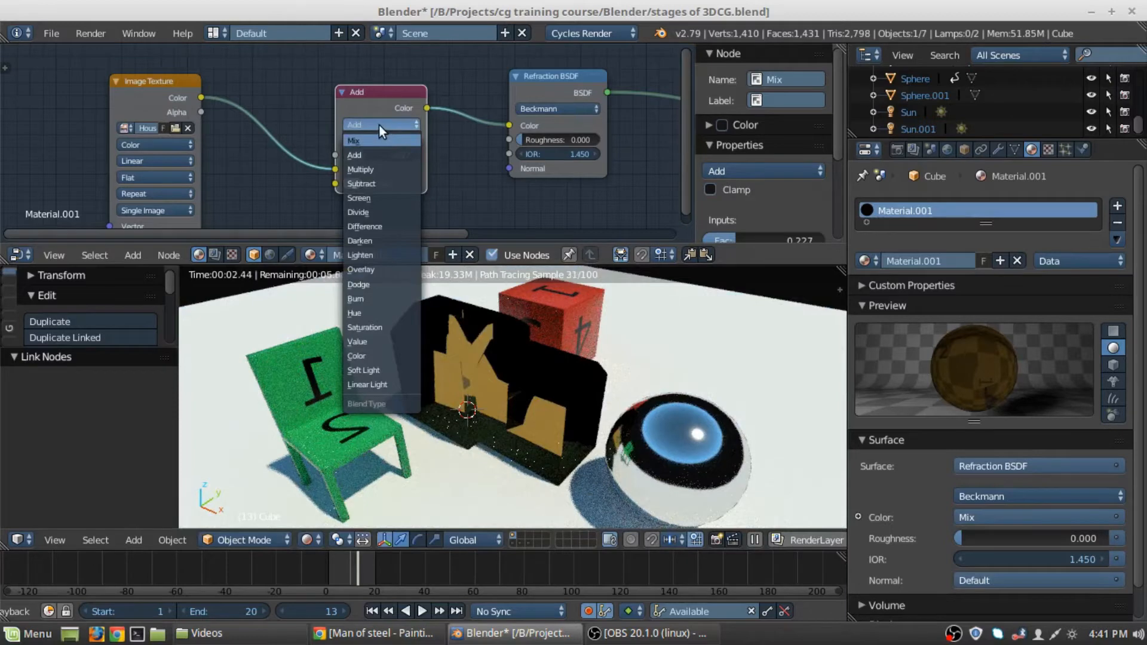
left_click(378, 124)
key("shift+z")
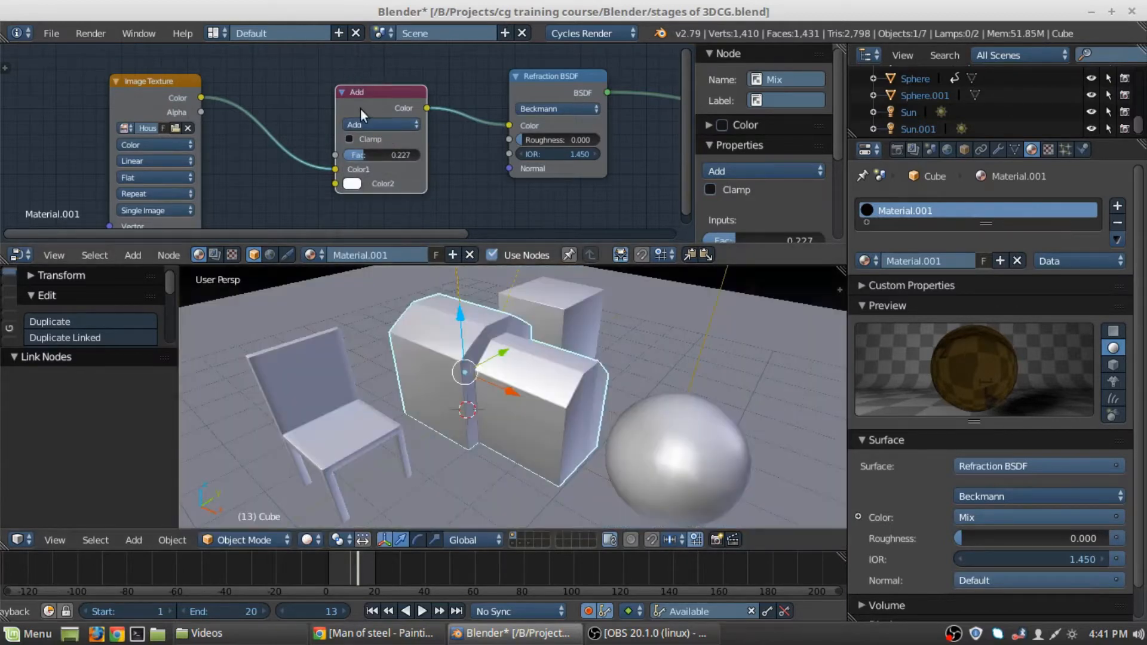
left_click(375, 124)
key("shift+z")
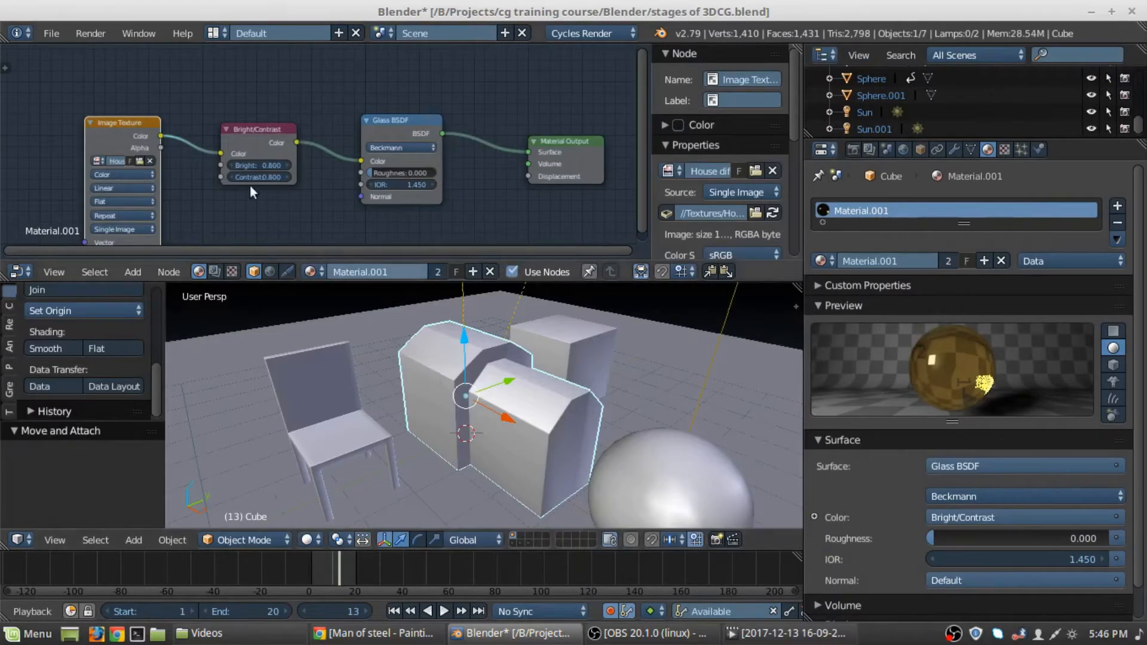
- Examine the house's node chain from Image Texture through Bright/Contrast and Glass BSDF, including the MixRGB option among the color nodes
middle_click_drag(436, 229, 510, 182)
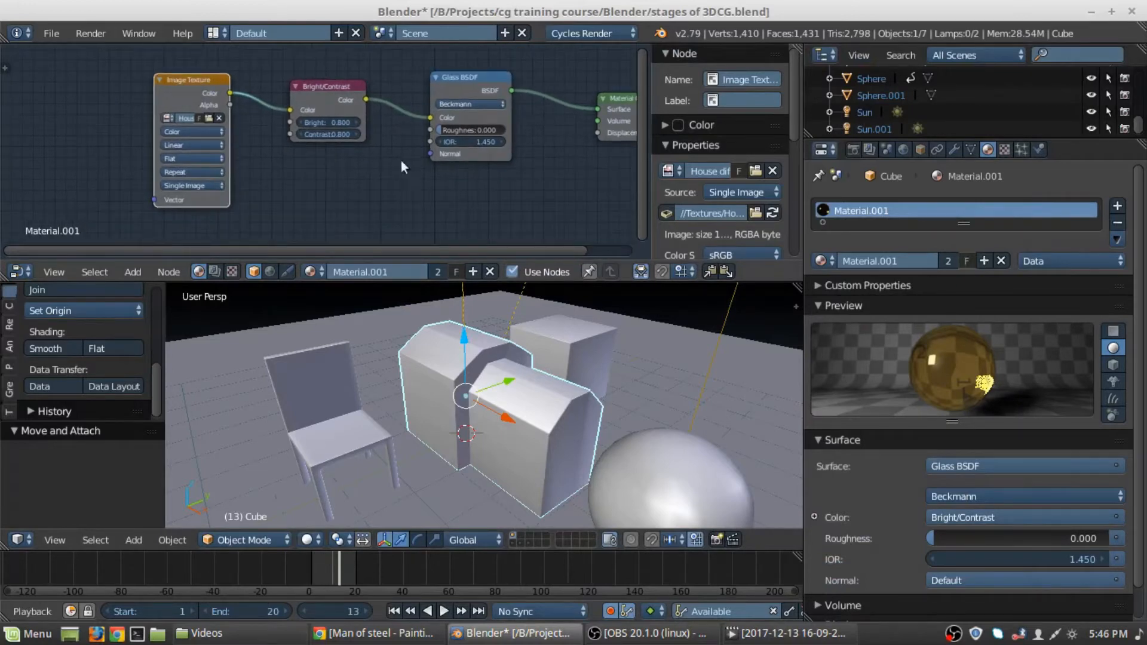
middle_click_drag(463, 135, 378, 163)
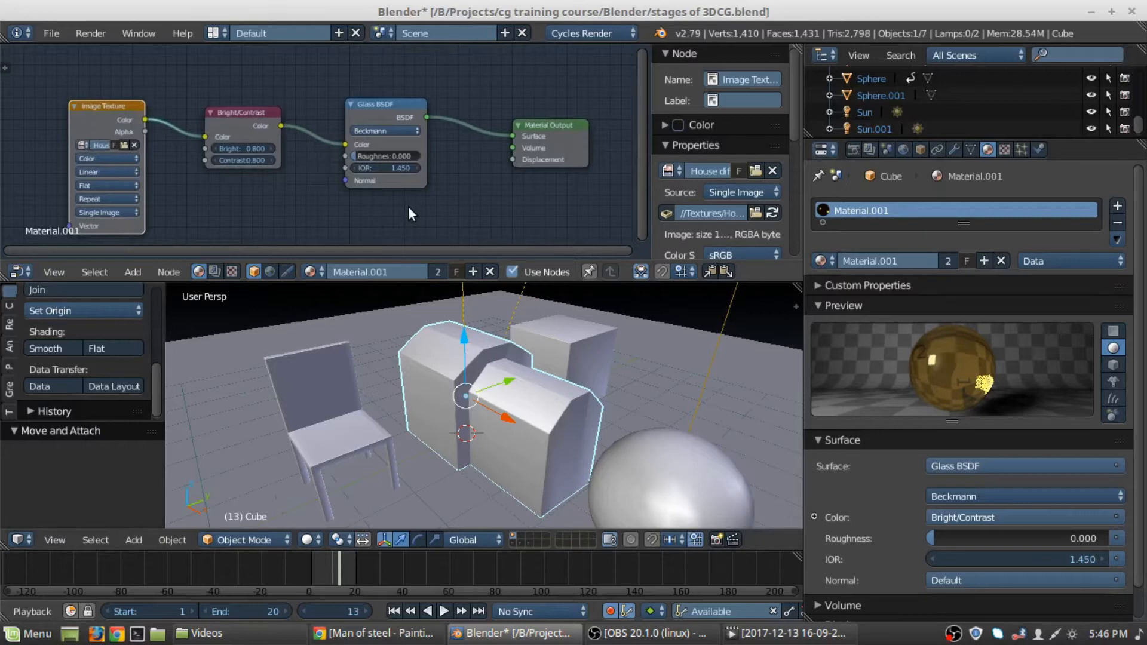
scroll(311, 171, "up", 1)
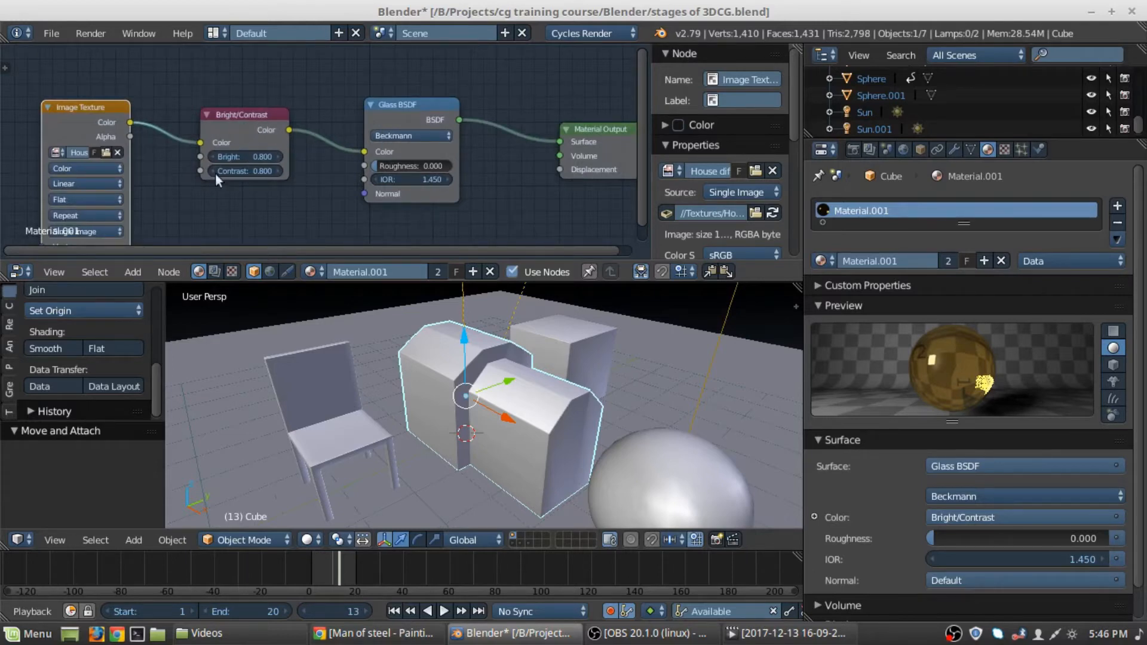
key("shift+a")
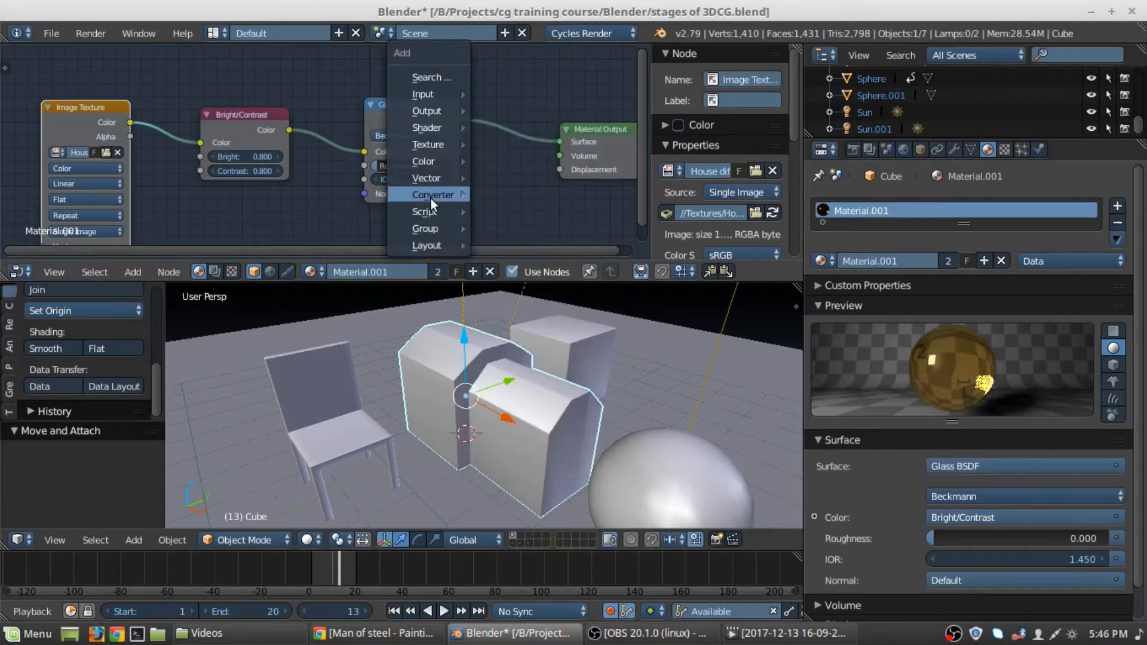
mouse_move(435, 160)
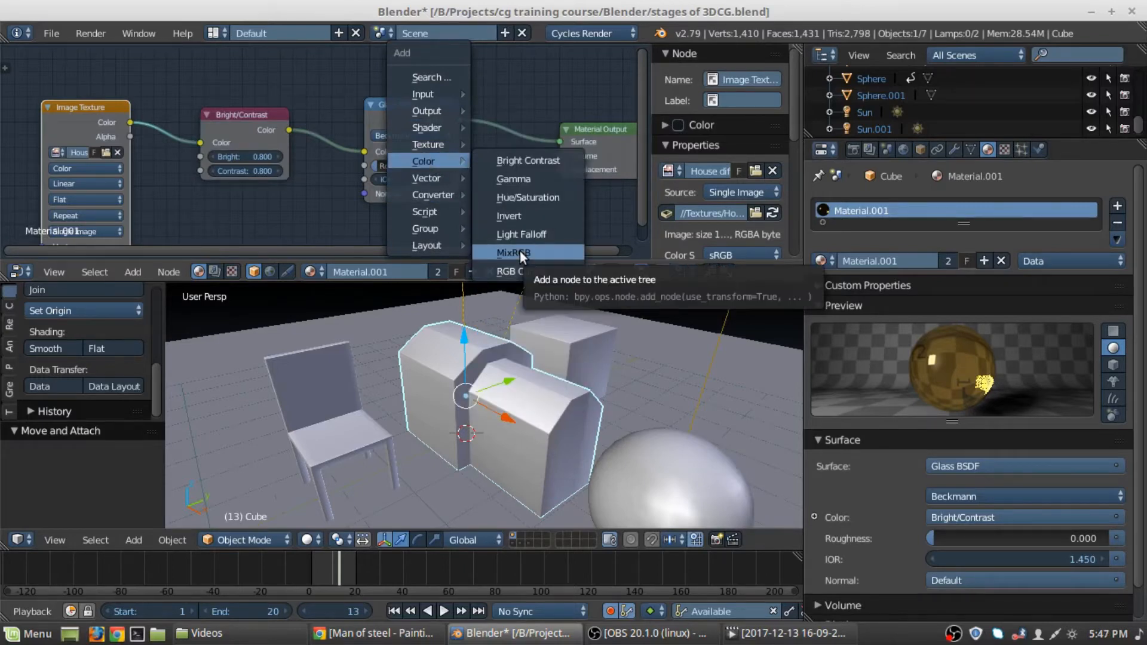
scroll(271, 189, "up", 2)
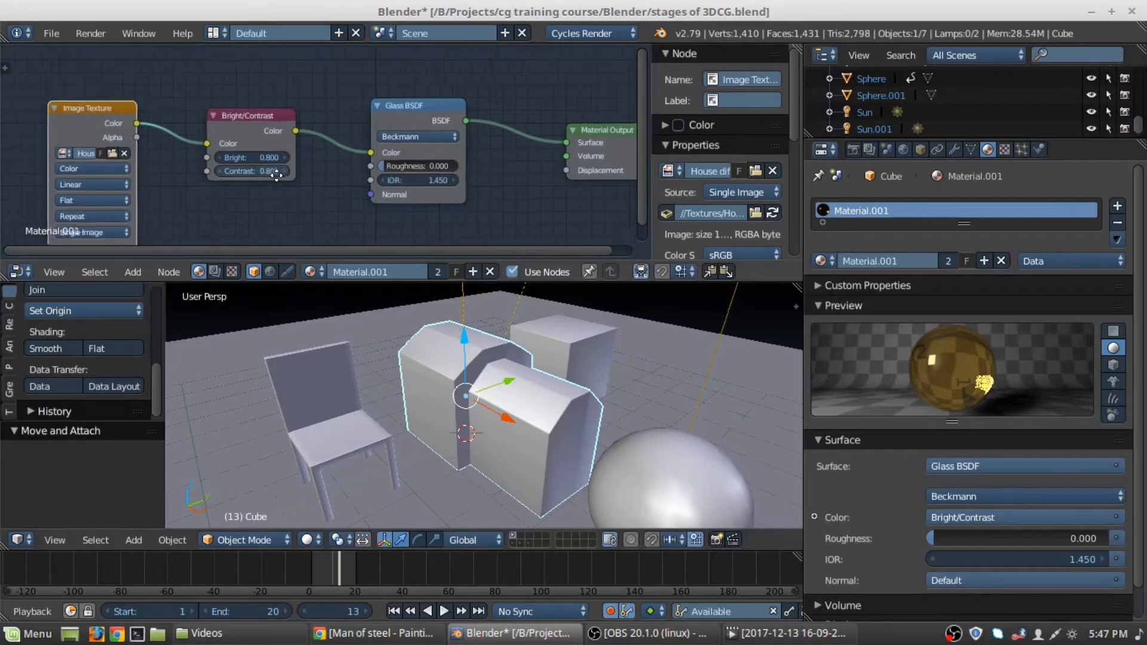
scroll(323, 178, "up", 1)
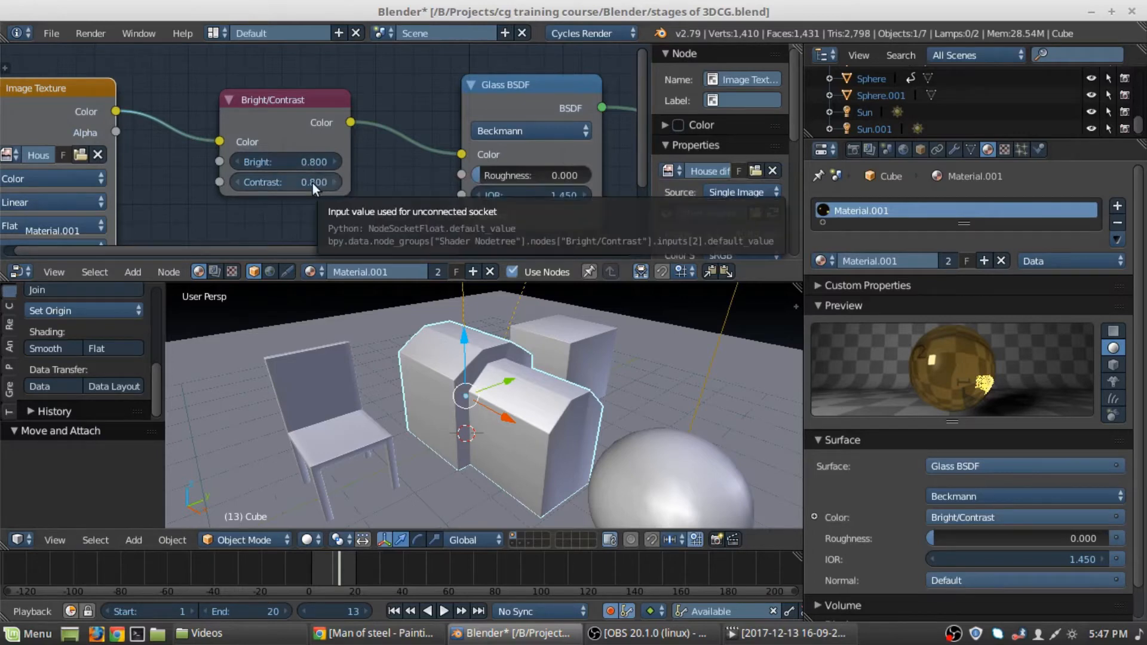
middle_click_drag(446, 174, 267, 167)
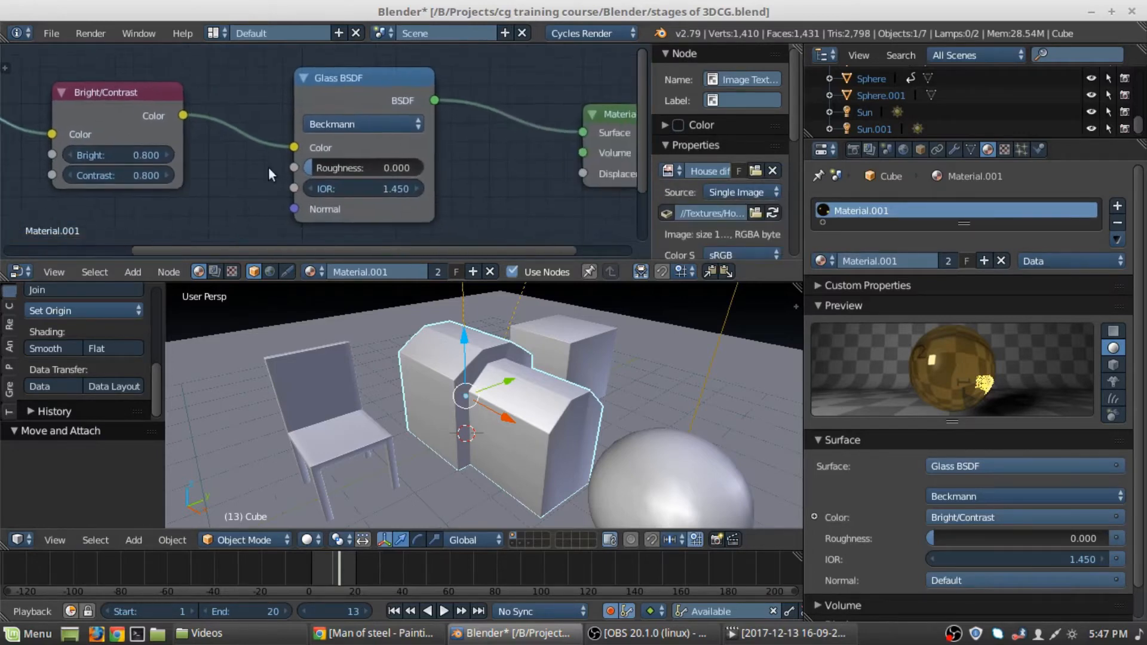
scroll(275, 163, "down", 2)
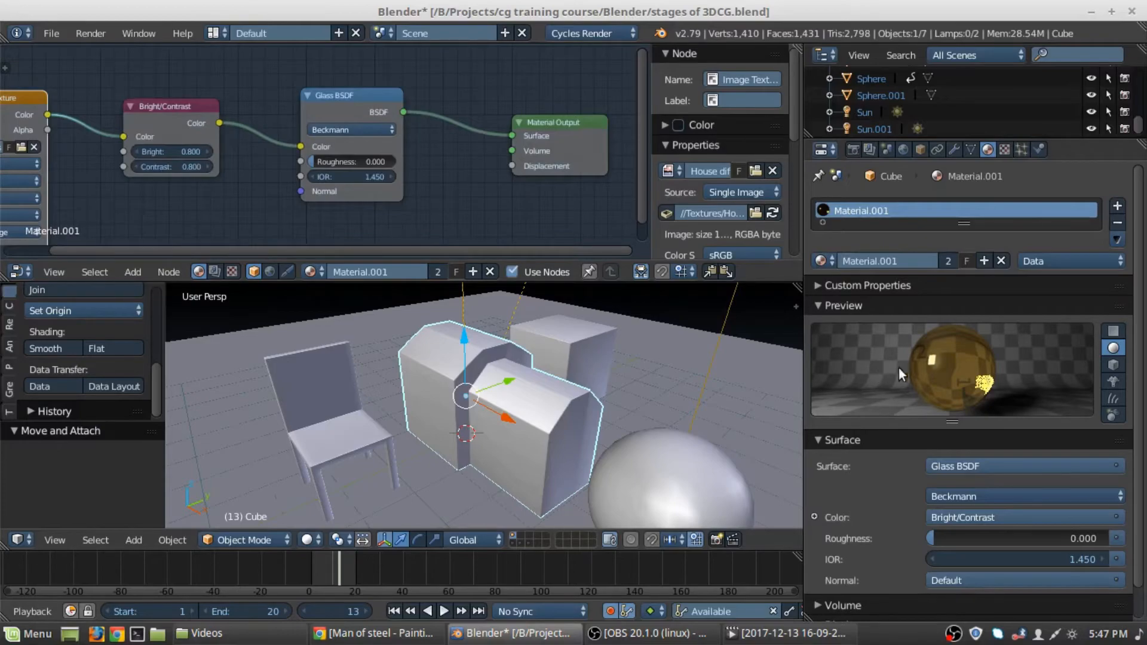
- Collapse the material preview and inspect the glass house in the rendered viewport from another angle
left_click(822, 307)
key("shift+z")
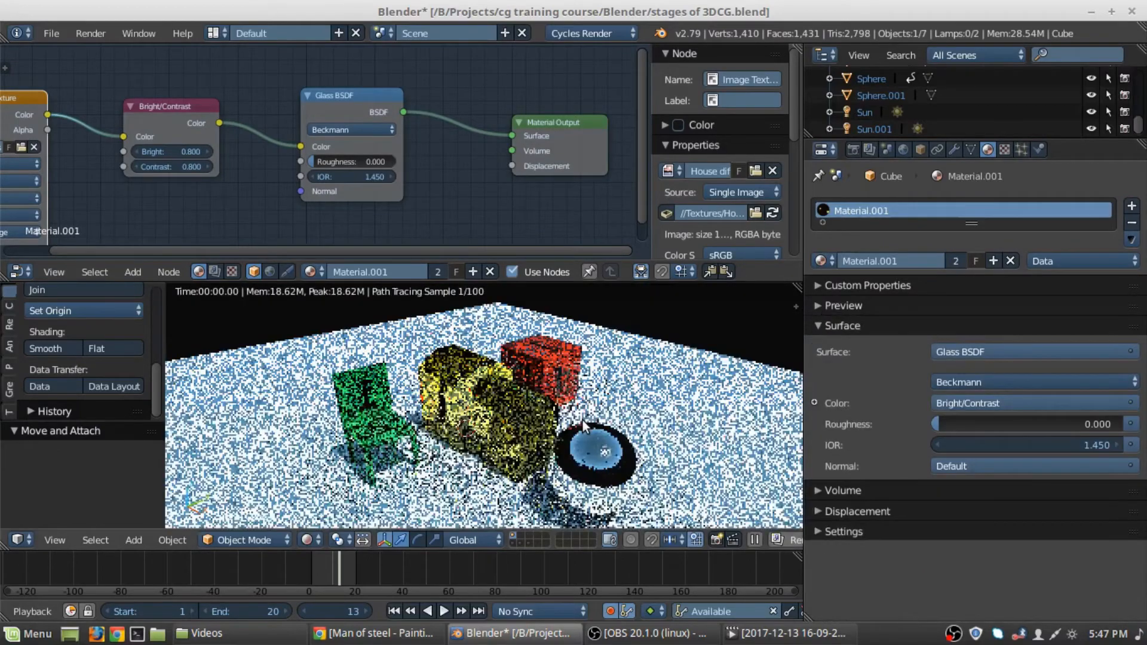
middle_click_drag(478, 377, 395, 407)
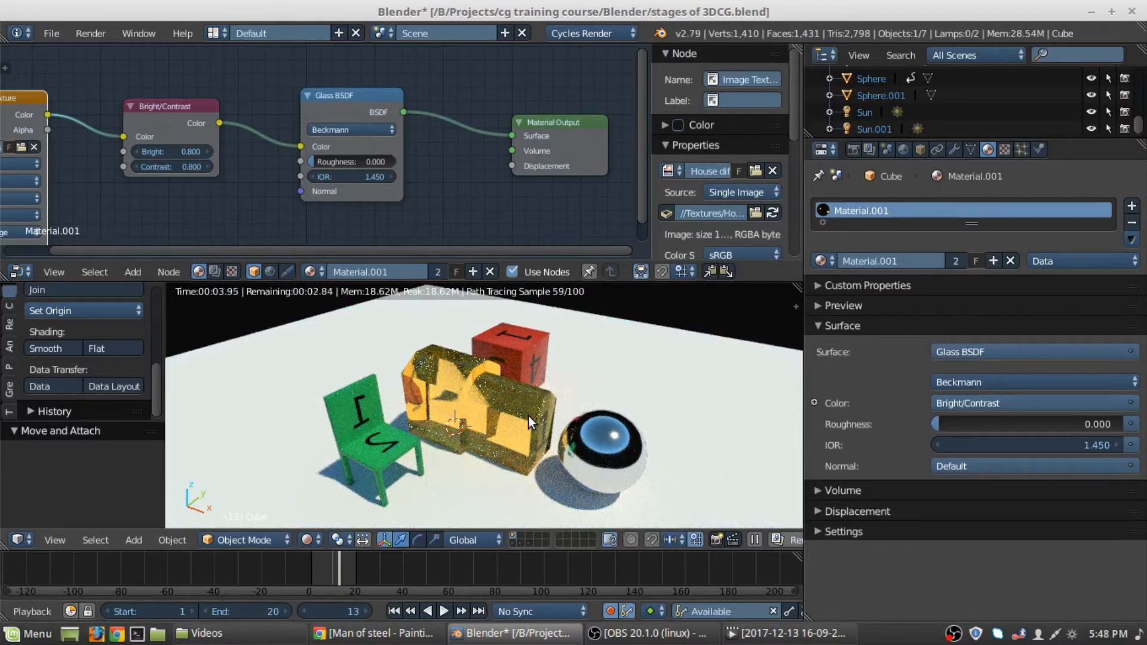
- Return the viewport to solid shading, view the scene from another angle, and collapse the material's Surface settings
key("shift+z")
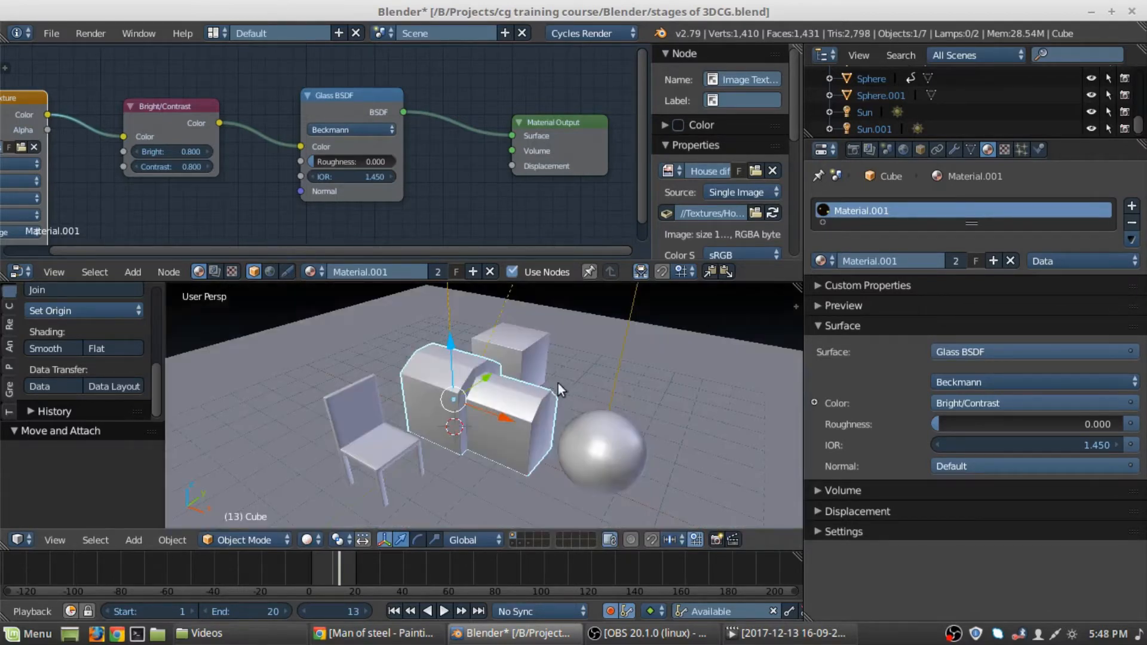
mouse_move(558, 382)
middle_mouse_down()
mouse_move(475, 364)
mouse_move(493, 391)
mouse_move(429, 393)
mouse_move(439, 382)
middle_mouse_up()
scroll(477, 363, "down", 3)
left_click(854, 327)
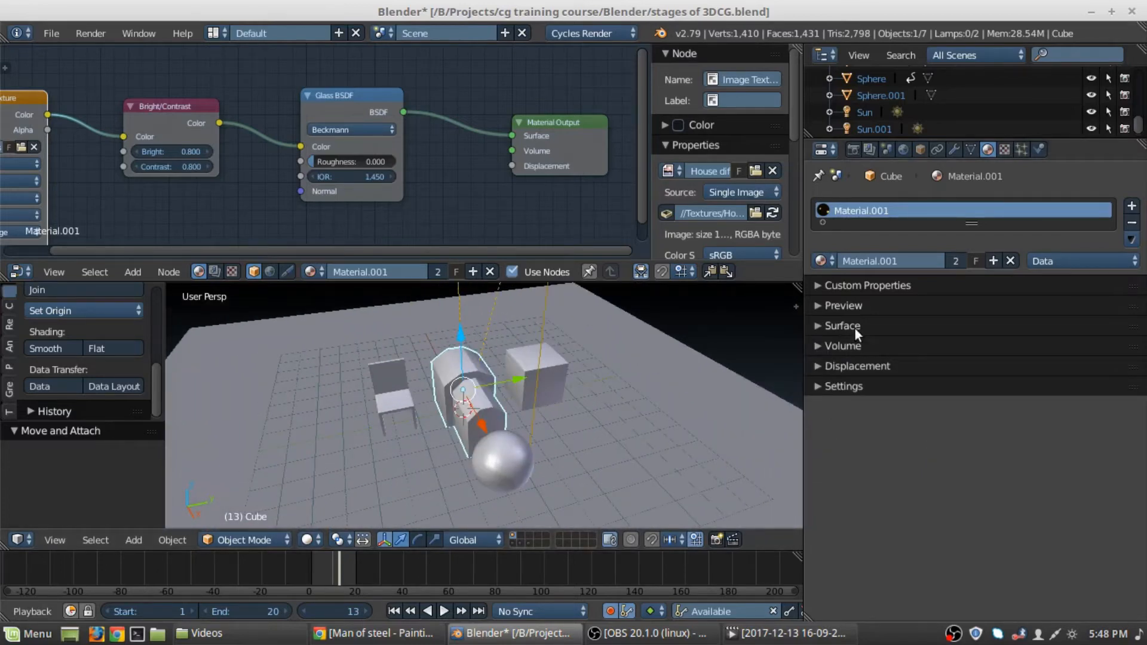
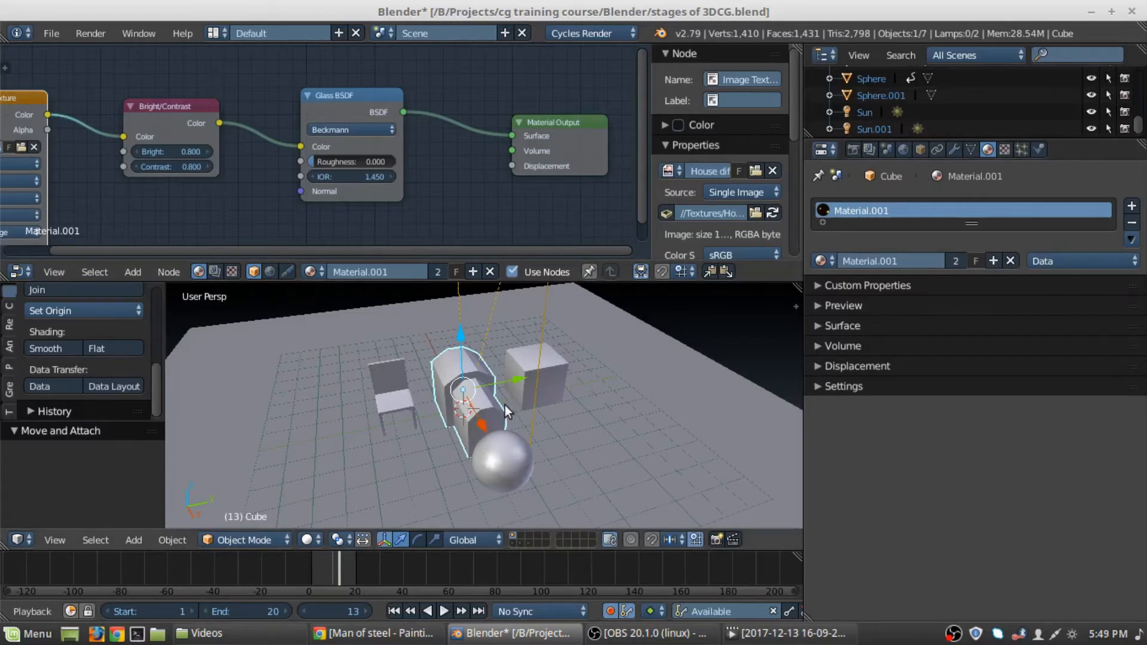
- Add a camera to the scene at the origin
middle_click_drag(504, 405, 514, 407, "shift")
middle_click_drag(410, 377, 419, 374, "shift")
middle_click_drag(490, 345, 506, 353)
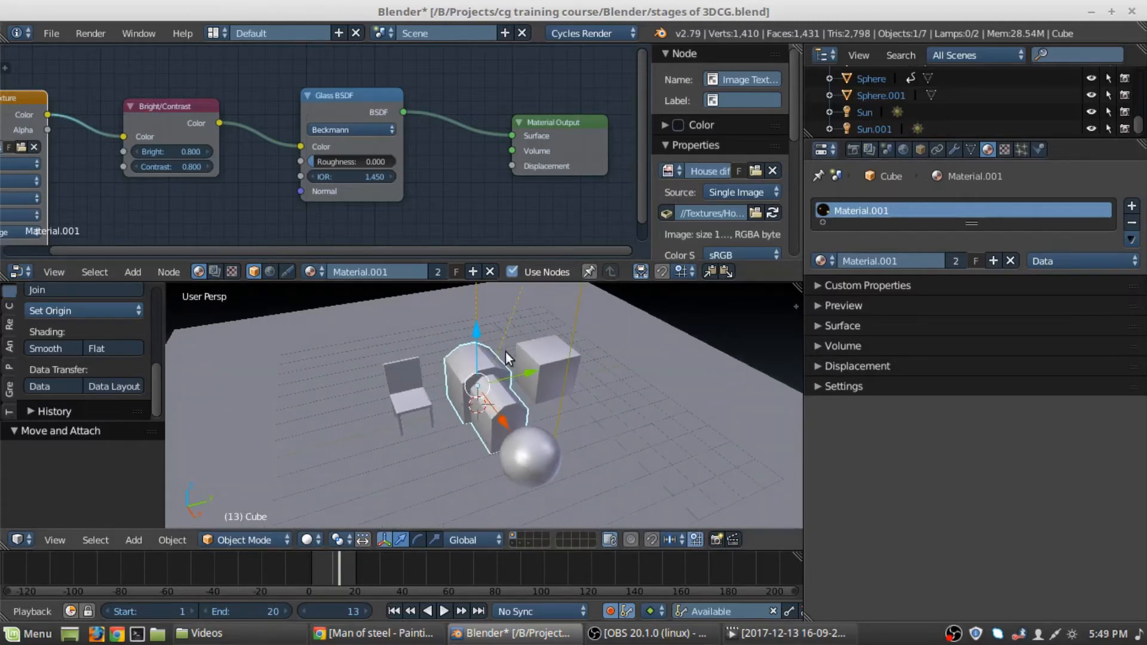
middle_click_drag(579, 372, 580, 368)
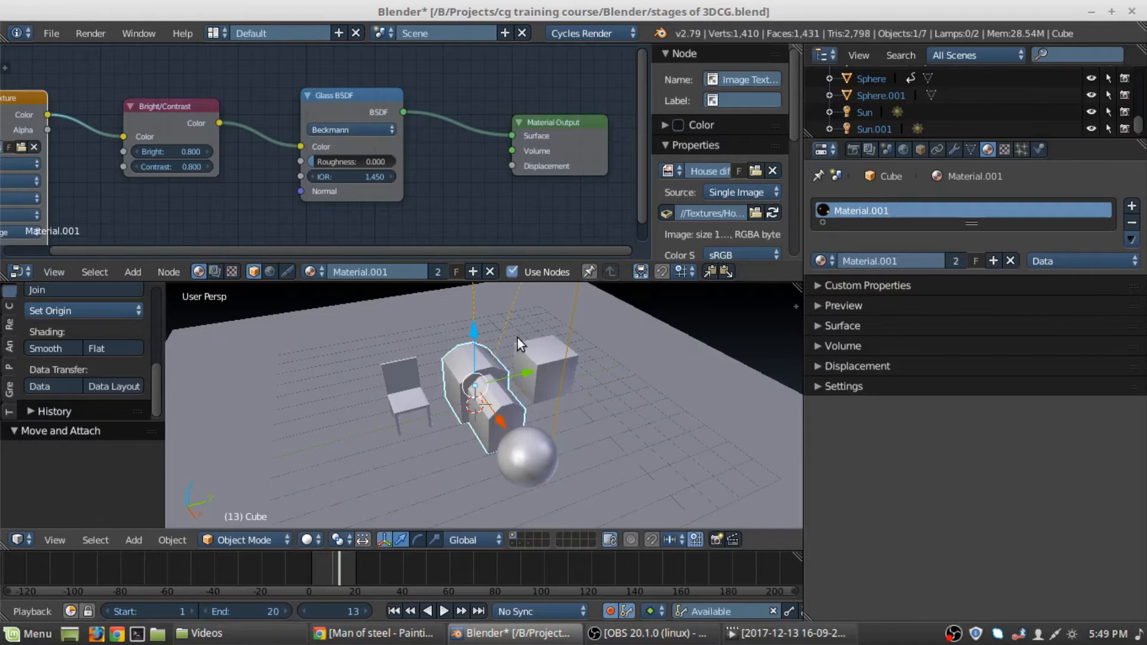
key("shift+a")
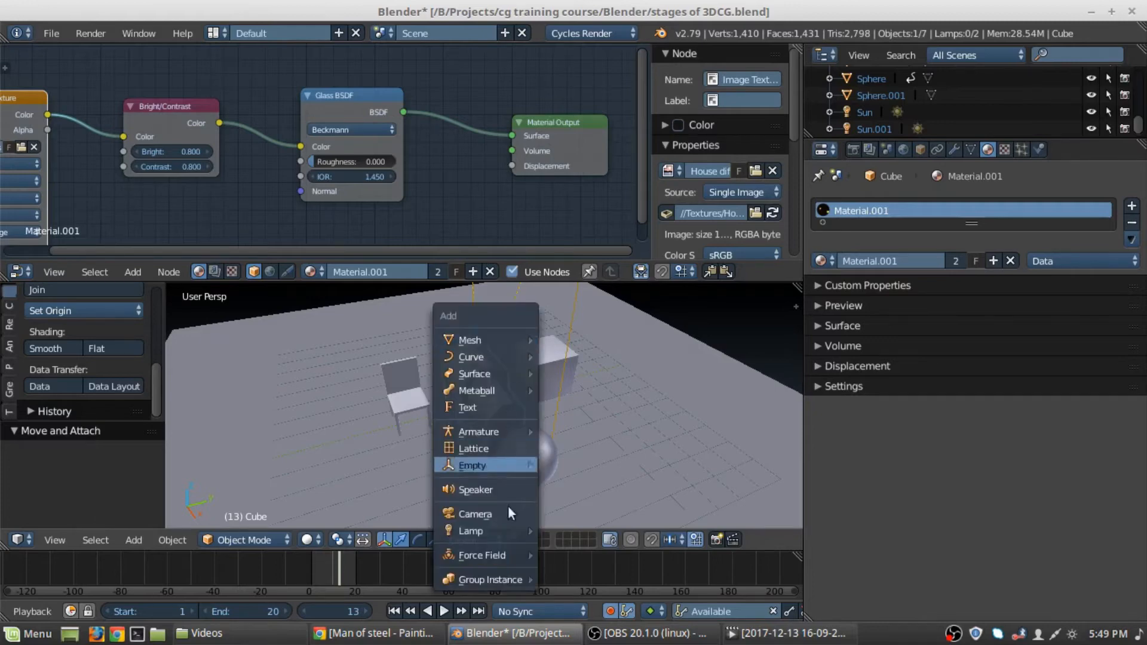
mouse_move(495, 529)
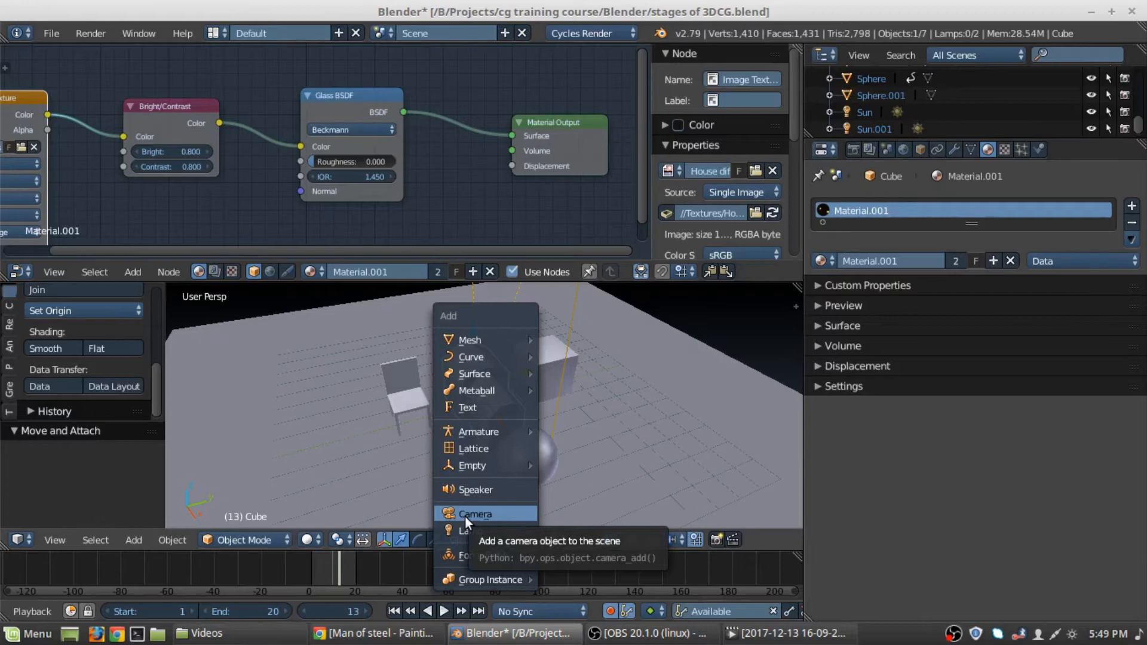
left_click(465, 515)
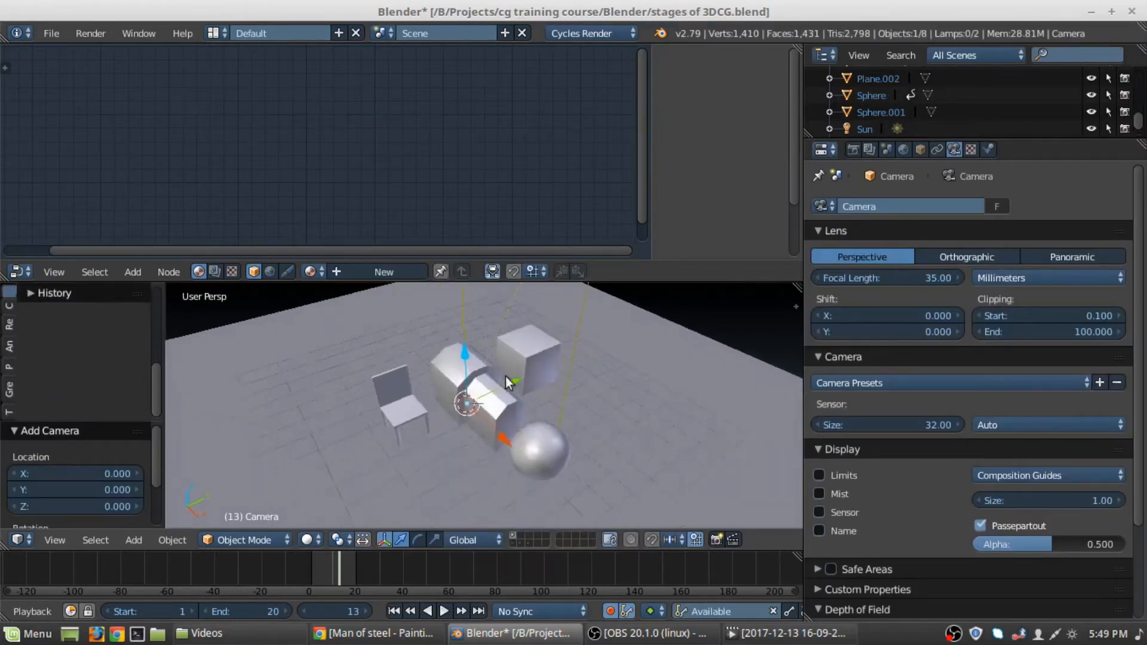
- Move the camera up and away from the objects by about X 7.575, Y 0.388 and Z 5.283
middle_click_drag(392, 413, 446, 436)
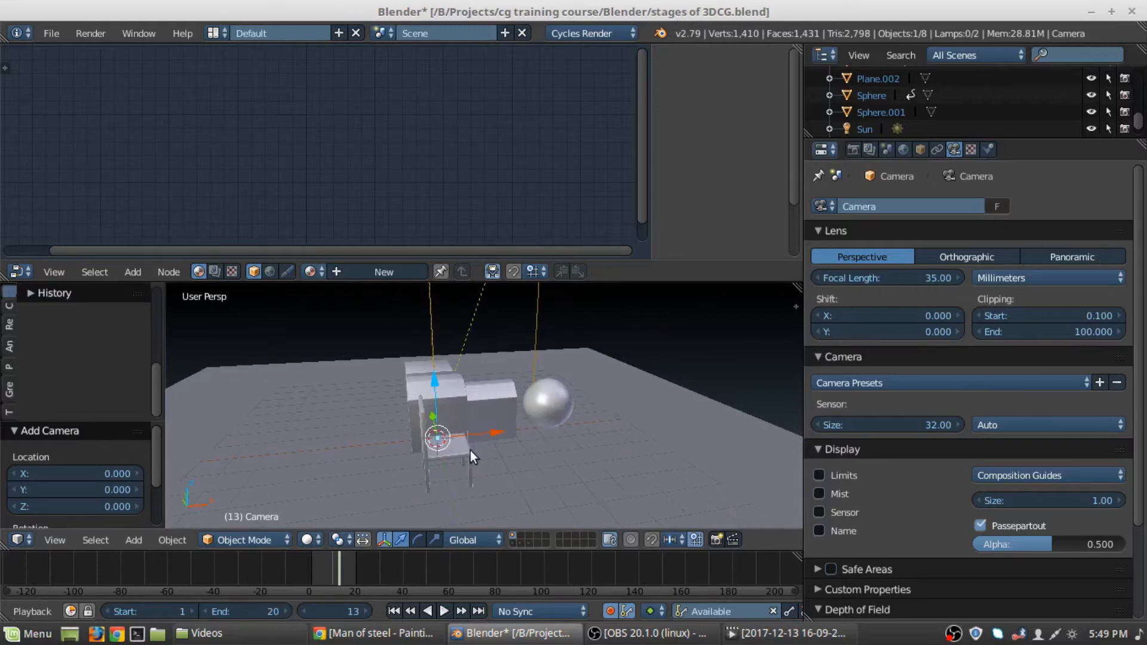
key("g")
left_click(659, 302)
key("KP_Decimal")
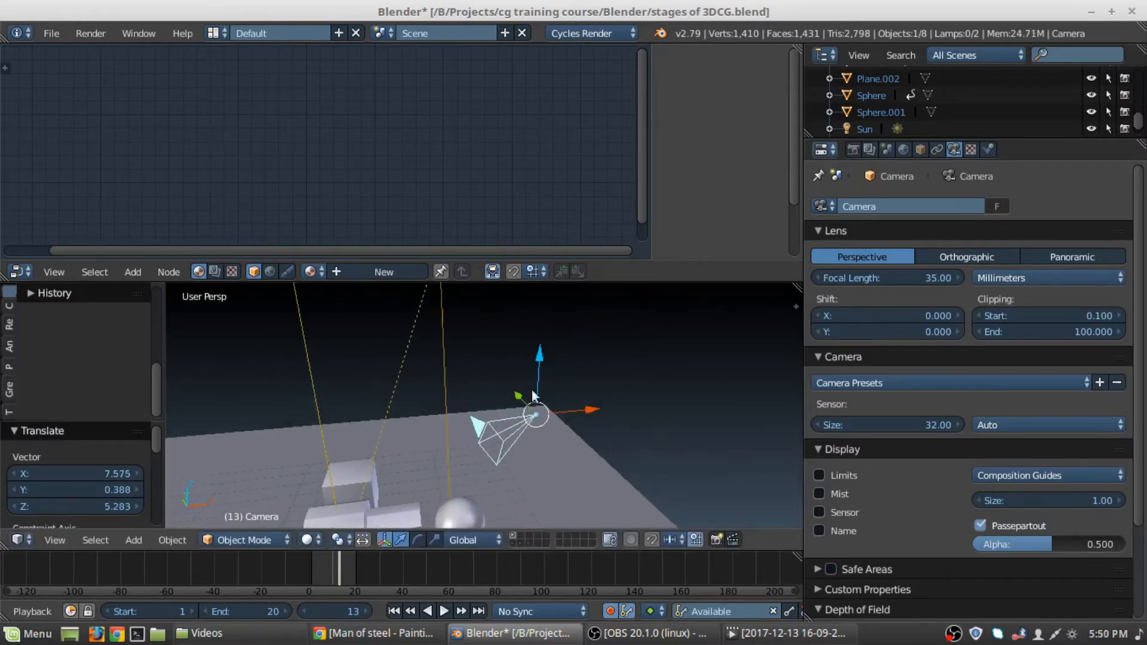
- Enlarge the 3D viewport and shift the camera by about -0.537 along Y and 0.331 along X
left_click_drag(597, 280, 597, 230)
middle_click_drag(545, 358, 492, 400)
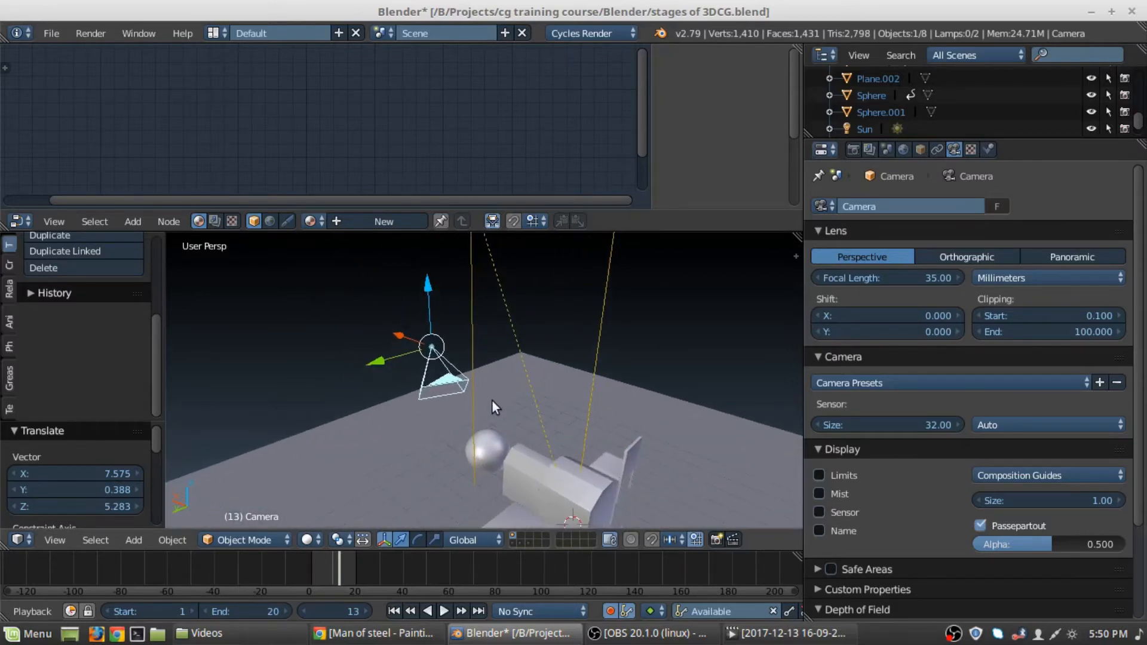
key("g")
key("y")
left_click(393, 350)
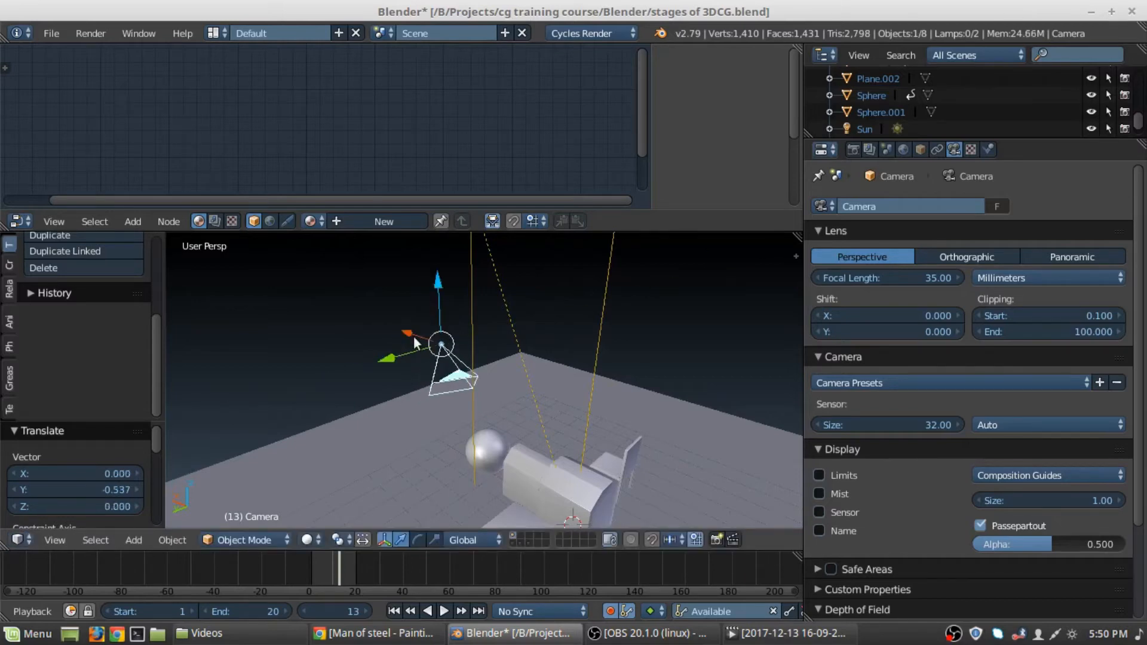
key("g")
key("x")
left_click(408, 330)
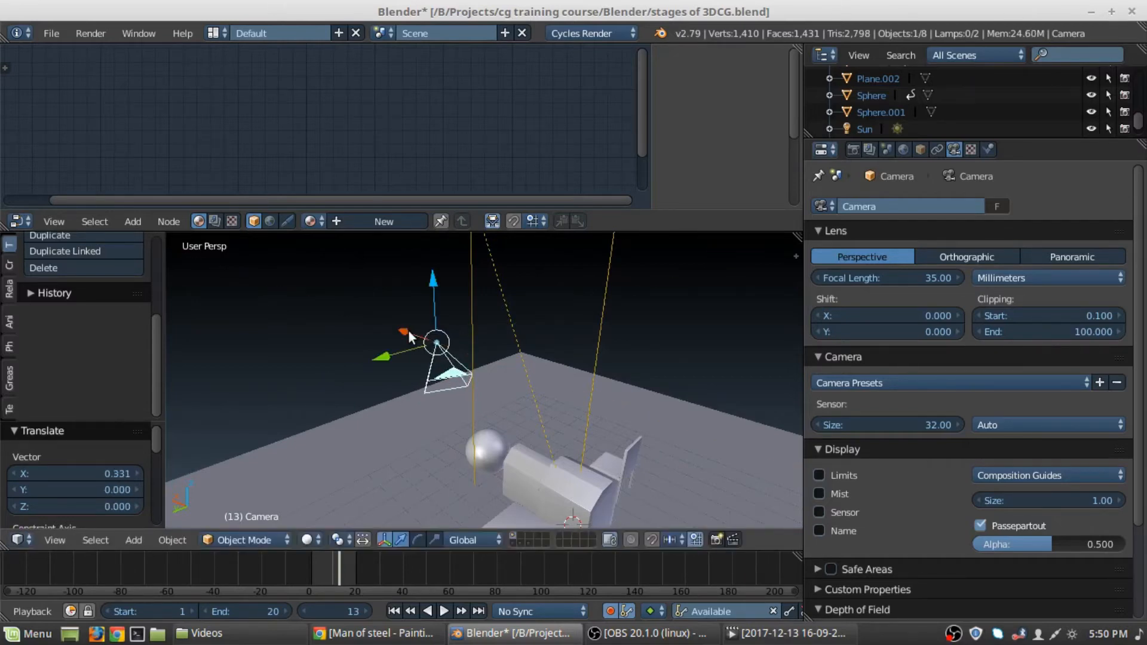
- Switch to the rotation manipulator and snap the 3D cursor to the scene center
left_click(417, 539)
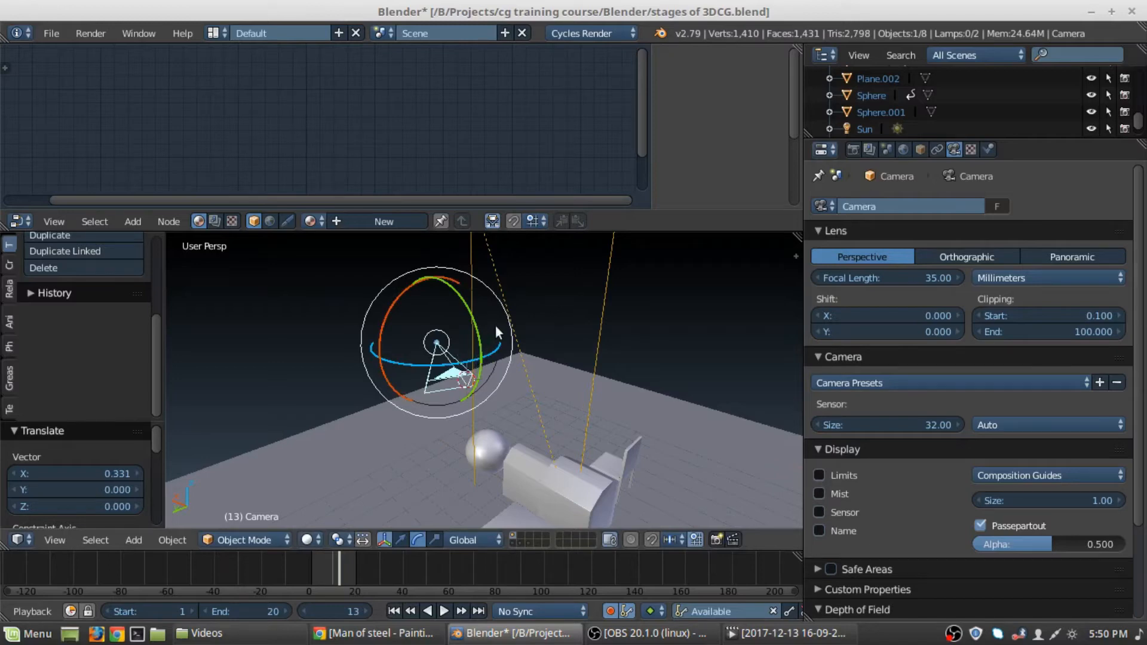
key("shift+s")
left_click(447, 416)
key("shift+s")
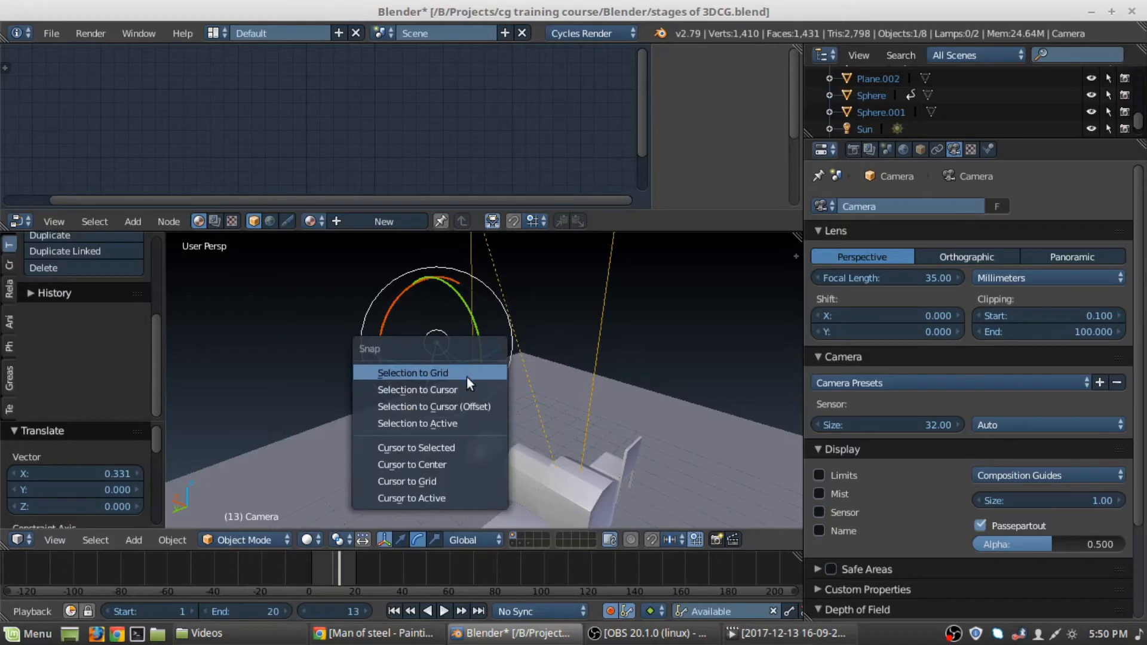
left_click(435, 468)
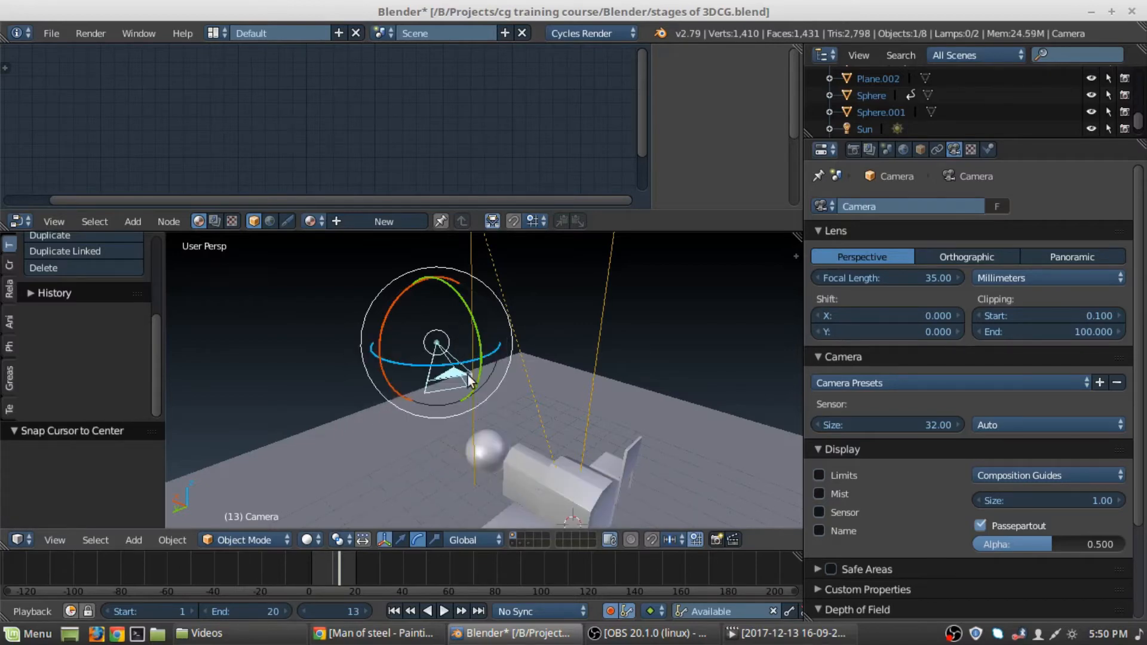
- Rotate the camera toward the objects, first about 27.2° around Y and finishing with a turn of about -7.42°
left_click_drag(476, 384, 479, 356)
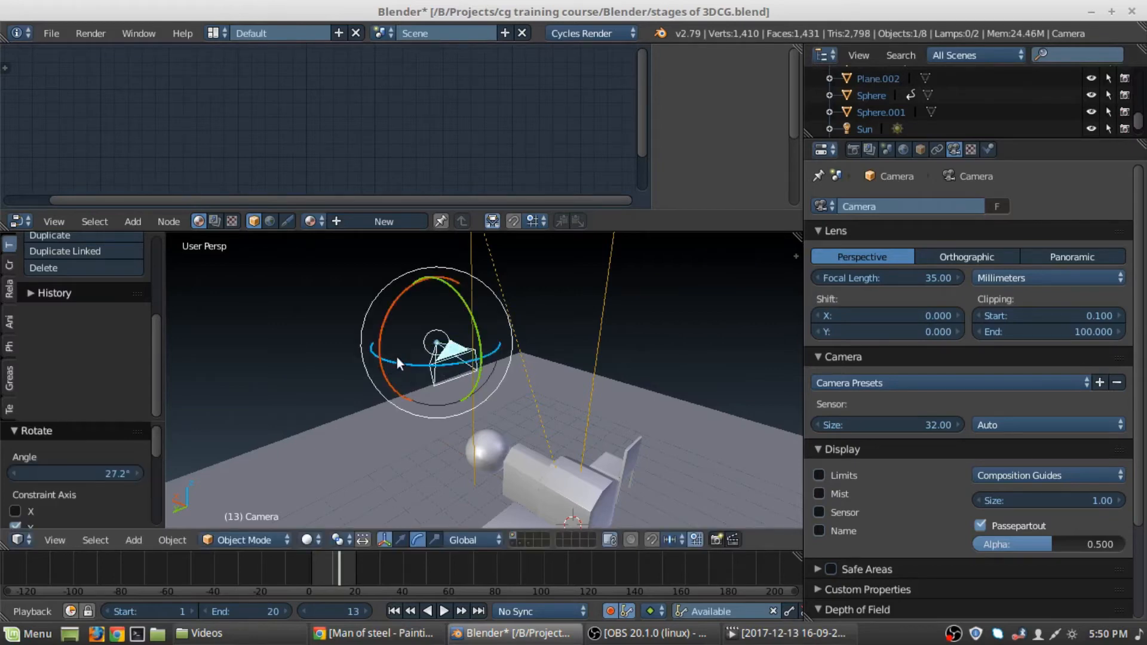
left_click_drag(378, 343, 399, 360)
middle_click_drag(403, 357, 501, 382)
left_click_drag(509, 378, 502, 363)
middle_click_drag(502, 363, 522, 411)
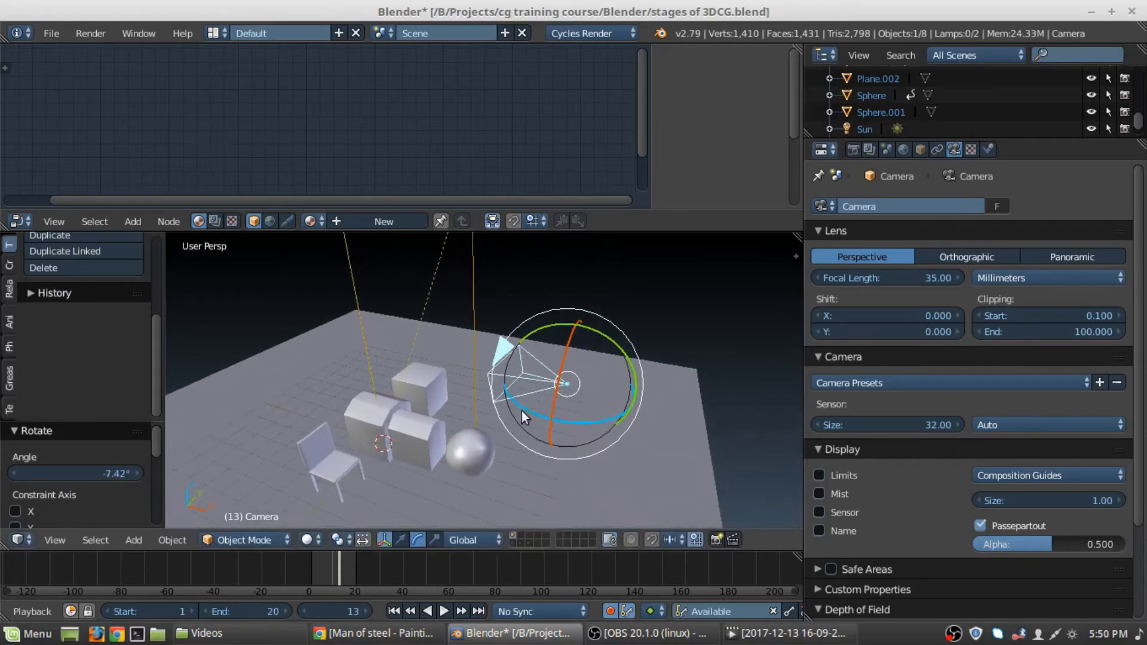
- Try scaling the camera along Z with the scale manipulator
key("g")
key("Escape")
left_click(435, 539)
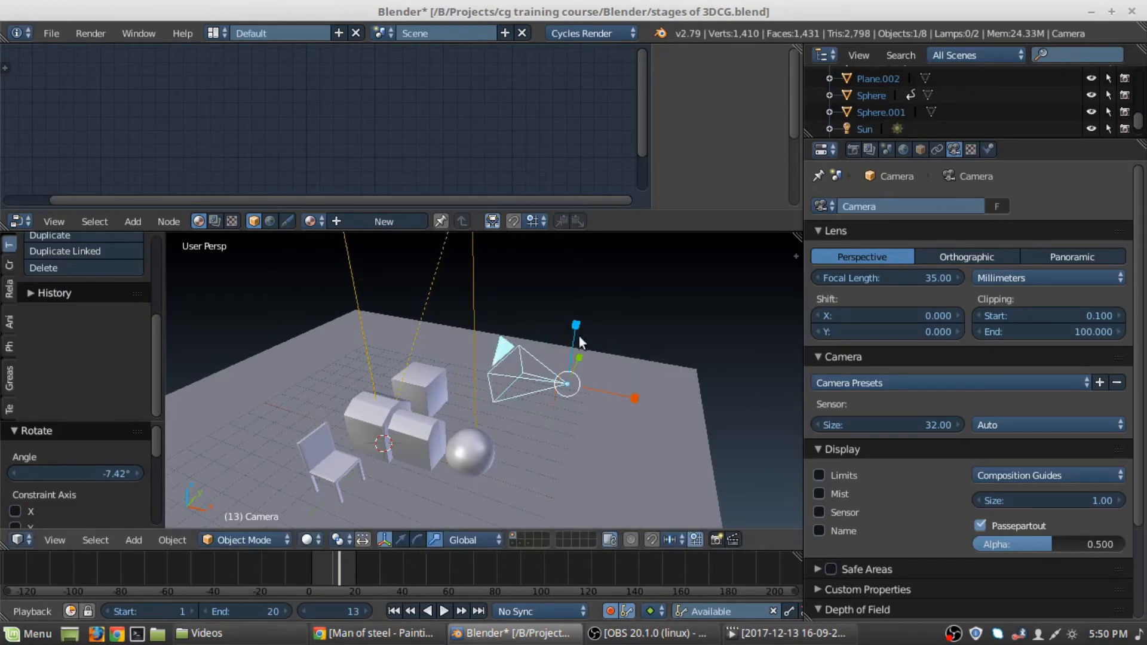
left_click_drag(579, 336, 572, 310)
middle_click_drag(561, 402, 550, 293)
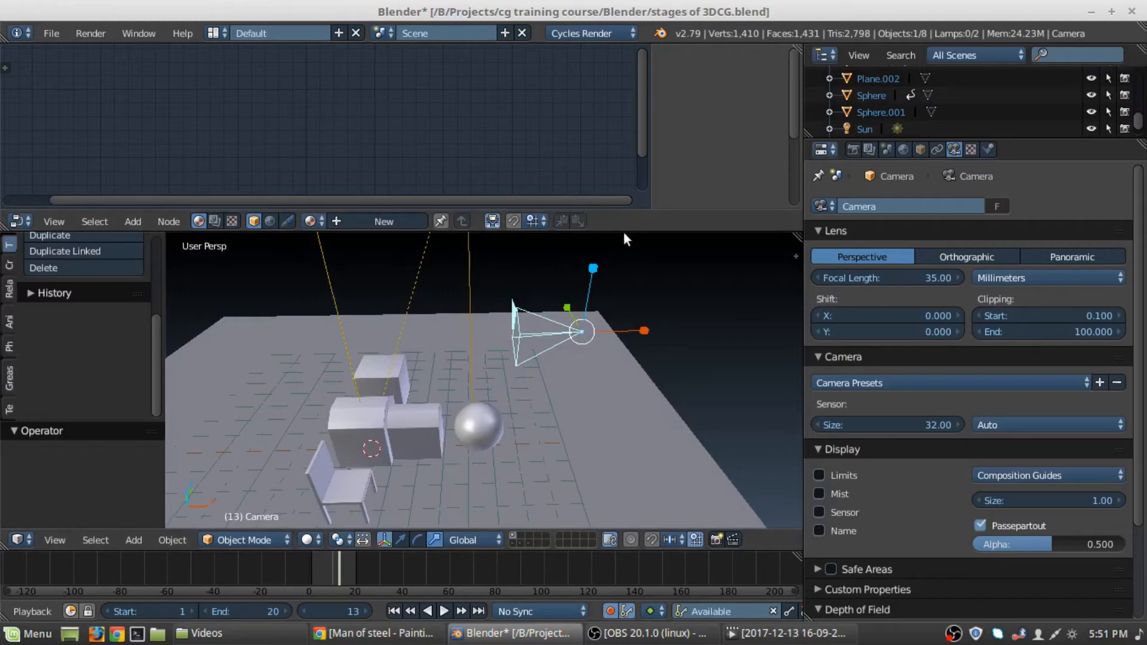
- Enlarge the 3D viewport further, look through the camera, and adjust its aim toward the objects
left_click_drag(625, 232, 623, 201)
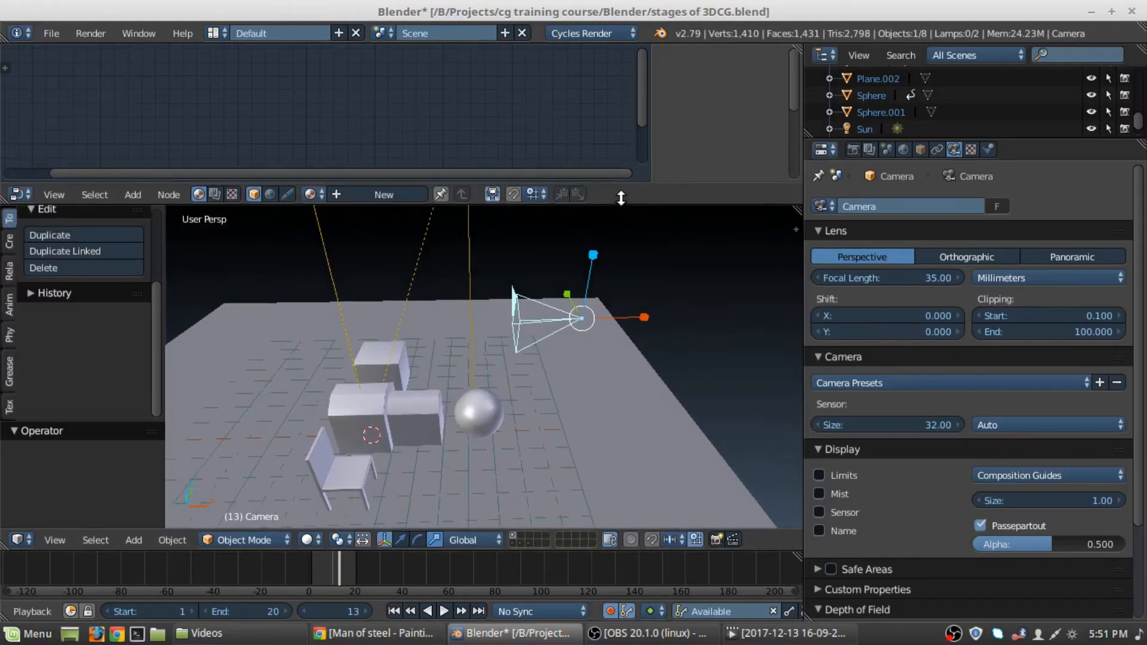
middle_click_drag(504, 324, 514, 345, "shift")
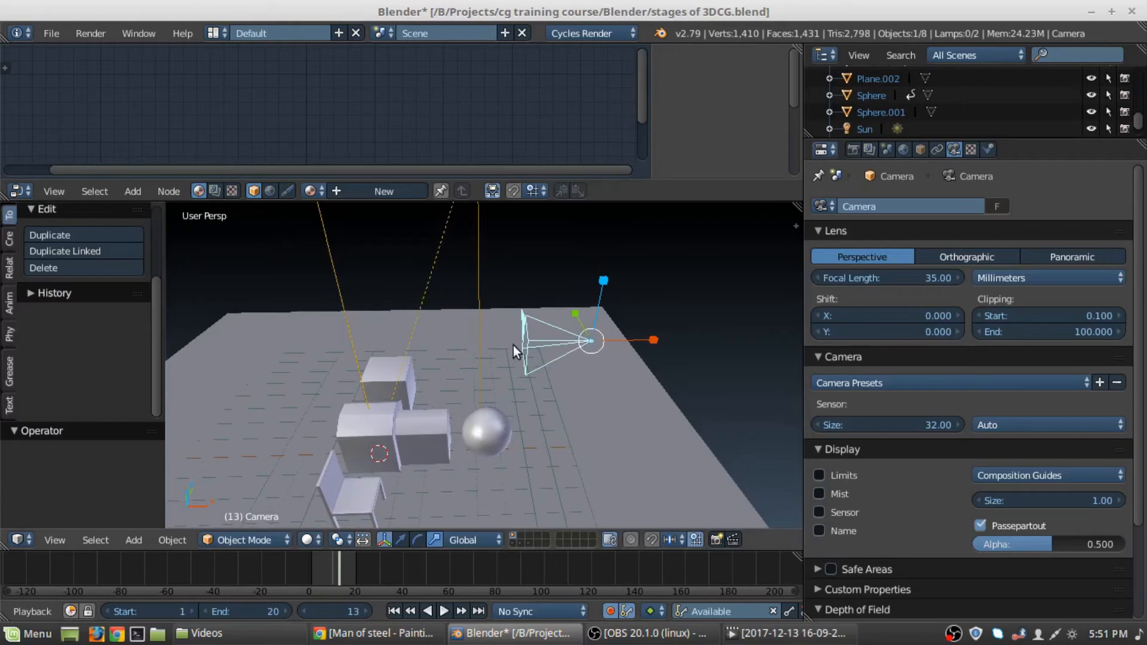
key("KP_0")
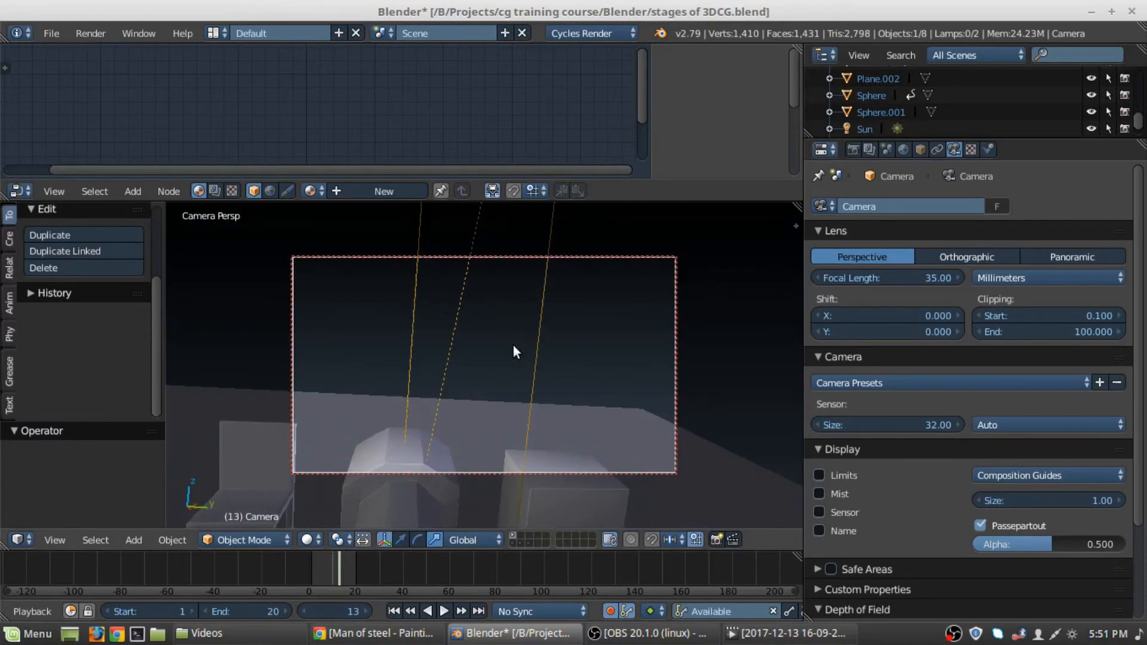
scroll(514, 345, "up", 1)
scroll(514, 345, "up", 1)
mouse_move(514, 345)
middle_mouse_down()
mouse_move(493, 339)
mouse_move(504, 339)
mouse_move(500, 357)
middle_mouse_up()
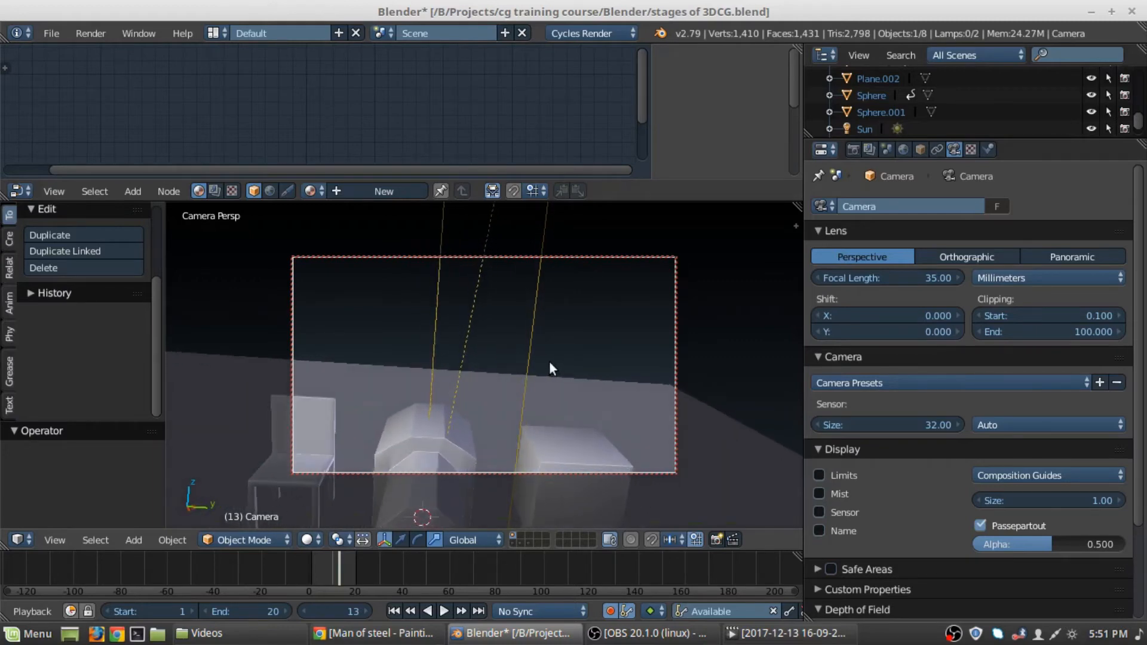
- Show the view properties, keep Lock Camera to View enabled, and reframe the camera on the chair, house, cube and sphere
key("n")
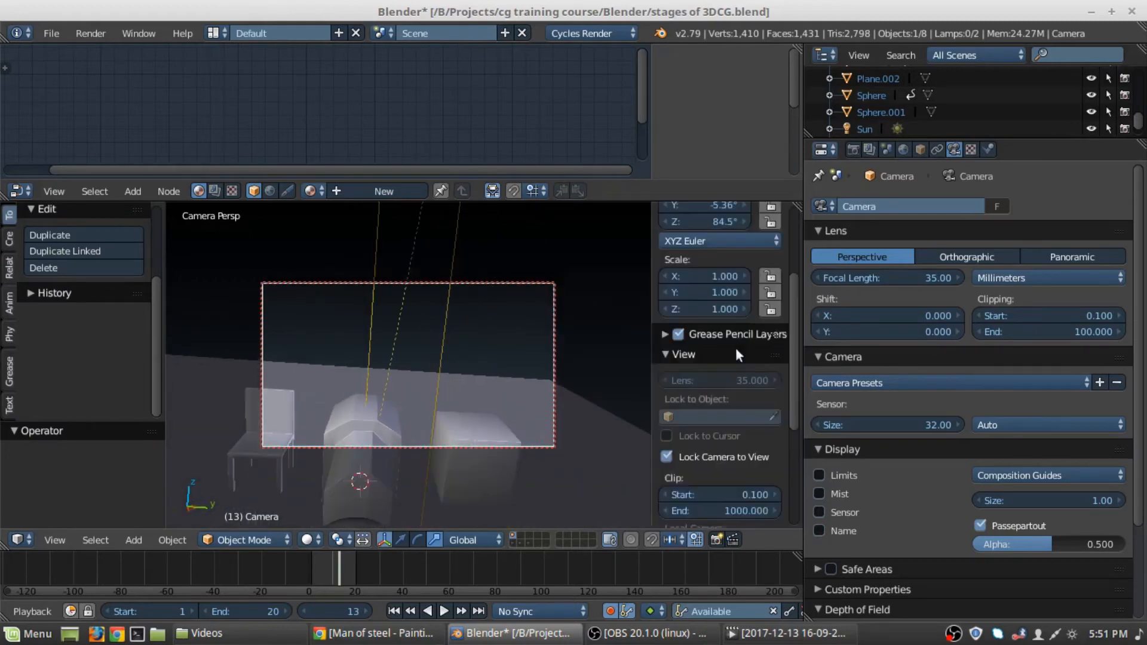
left_click(687, 459)
left_click(667, 456)
middle_click_drag(344, 388, 491, 400)
scroll(389, 377, "down", 2)
scroll(391, 377, "up", 3)
scroll(391, 378, "down", 4)
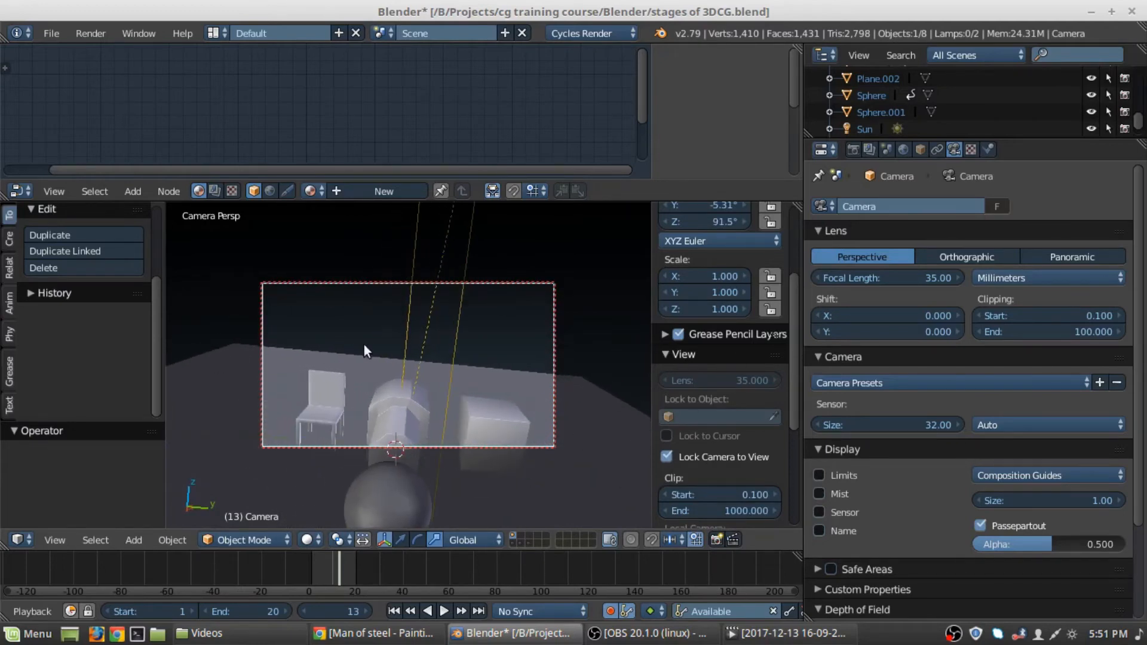
middle_click_drag(364, 345, 409, 353)
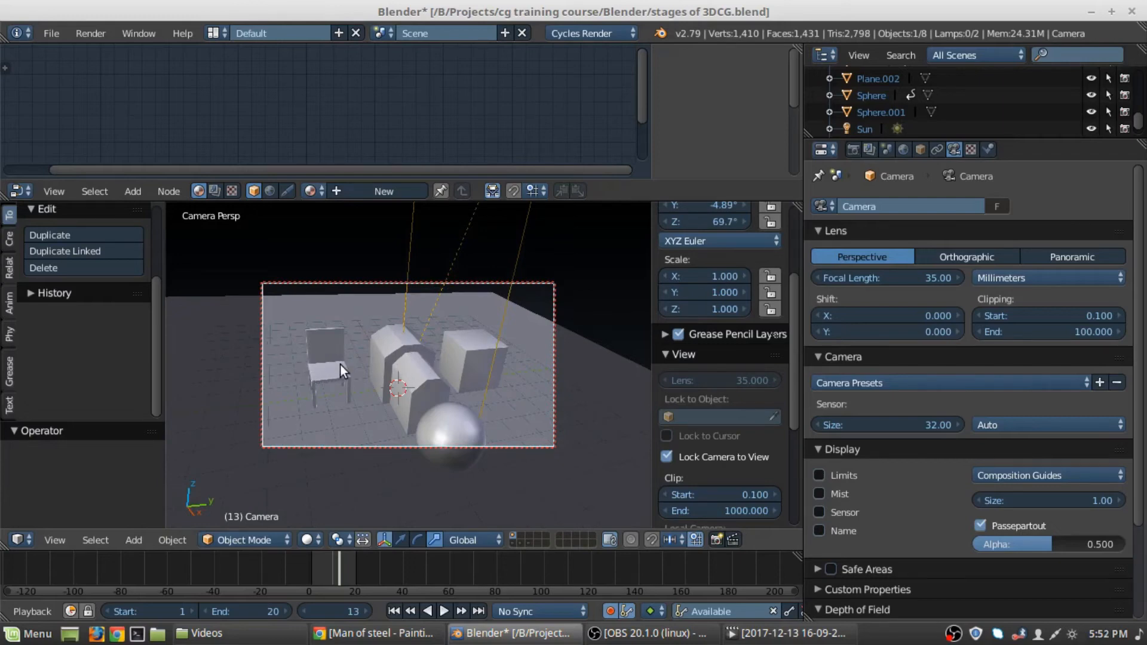
middle_click_drag(394, 358, 407, 360)
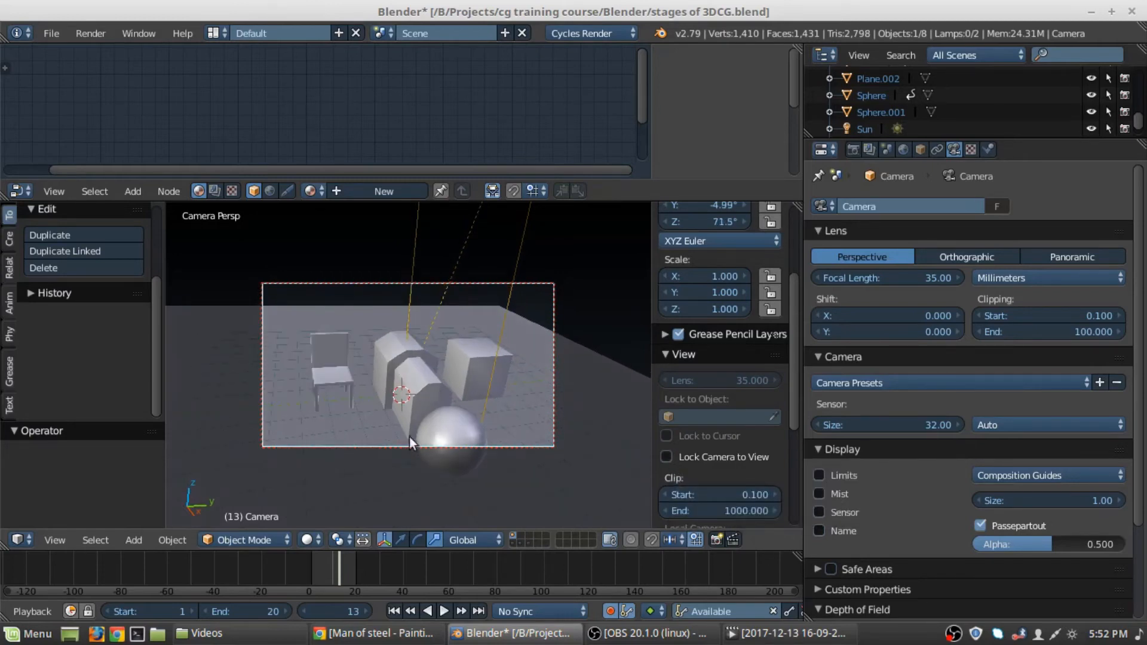
- Test orbiting with Lock Camera to View off, return to the camera view, and re-enable the lock
mouse_move(411, 362)
middle_mouse_down()
mouse_move(397, 371)
mouse_move(423, 349)
mouse_move(423, 360)
mouse_move(443, 361)
mouse_move(412, 377)
middle_mouse_up()
key("KP_0")
left_click(670, 462)
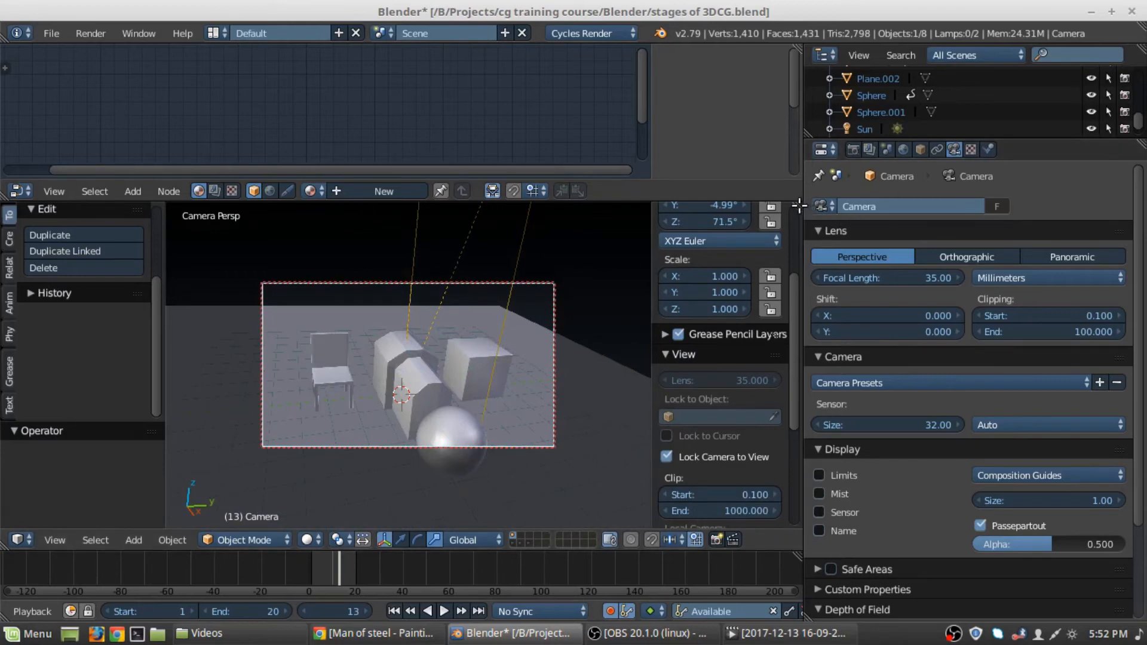
- Expand the 3D viewport over the node editor, hide its side panels, and reframe the camera to include the whole sphere
left_click_drag(799, 206, 775, 133)
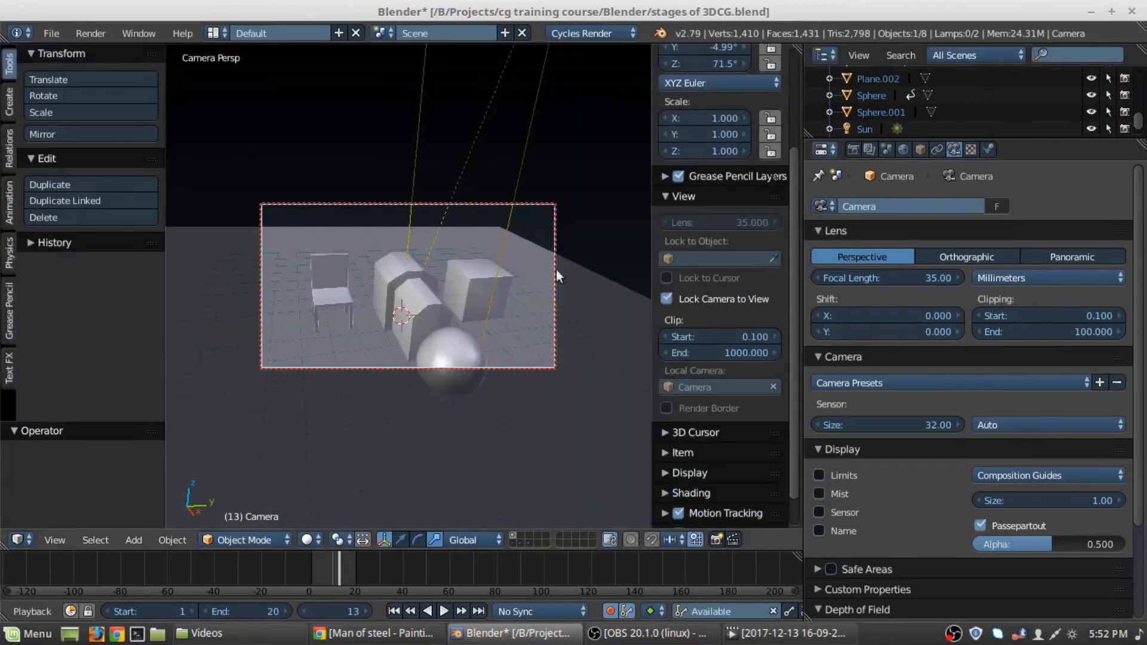
key("n")
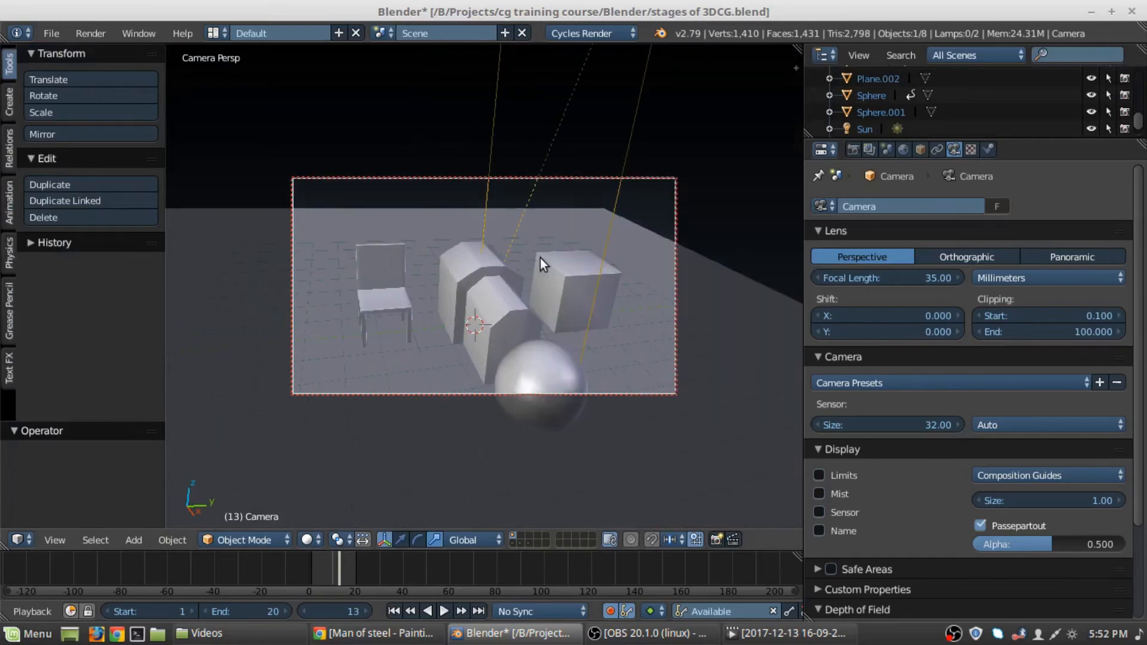
key("t")
middle_click_drag(399, 271, 443, 274)
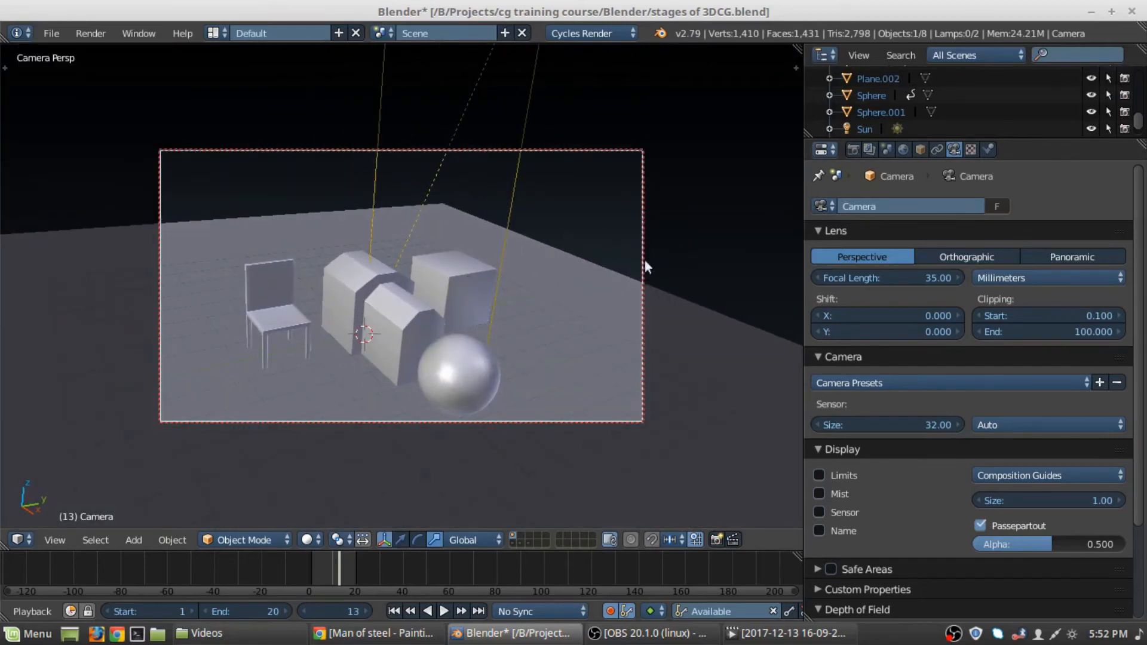
- Set the camera's Y rotation to 0° in its transform properties
key("n")
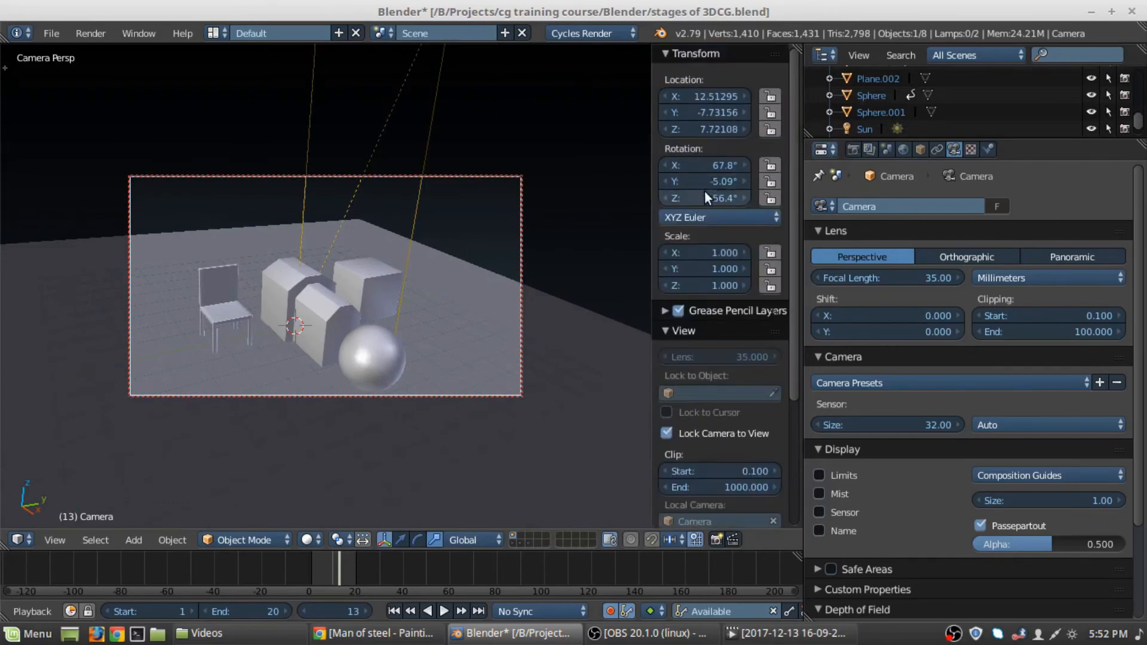
left_click(703, 181)
type("0")
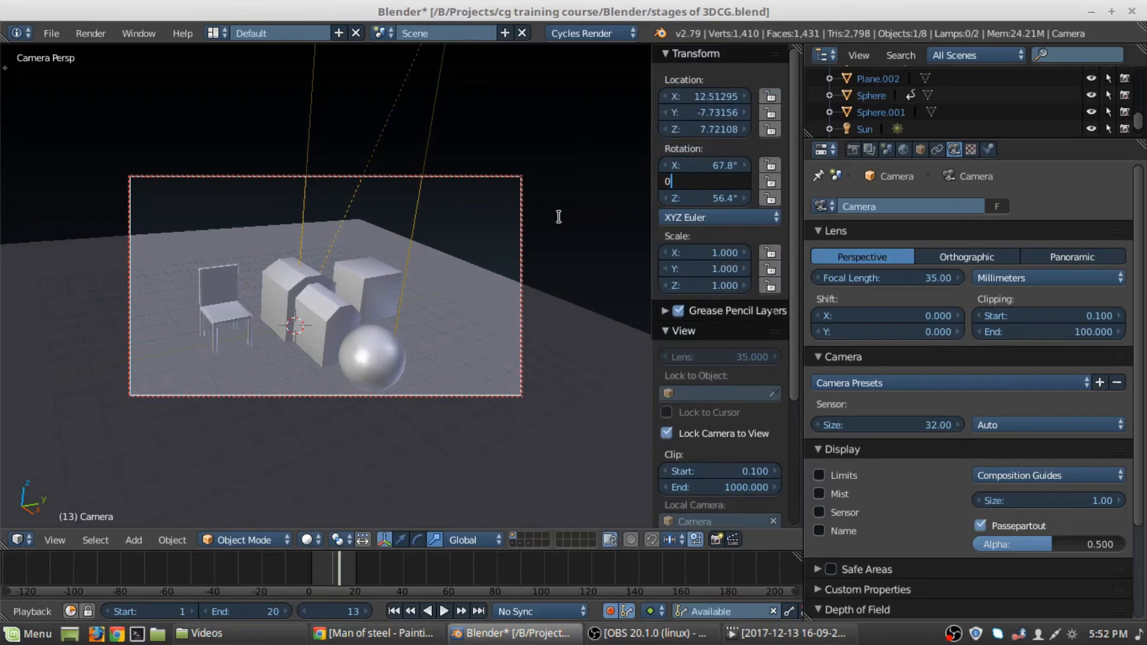
key("Return")
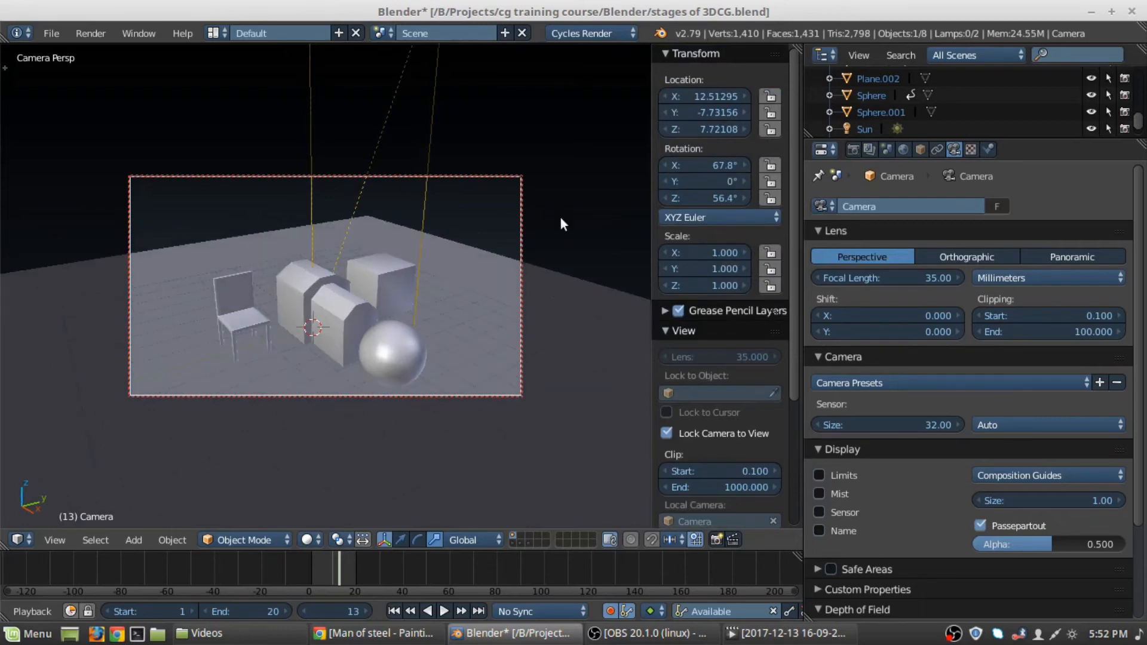
- Try setting the camera's X rotation and Z rotation to 90° in its transform properties
left_click(708, 167)
type("90")
key("Return")
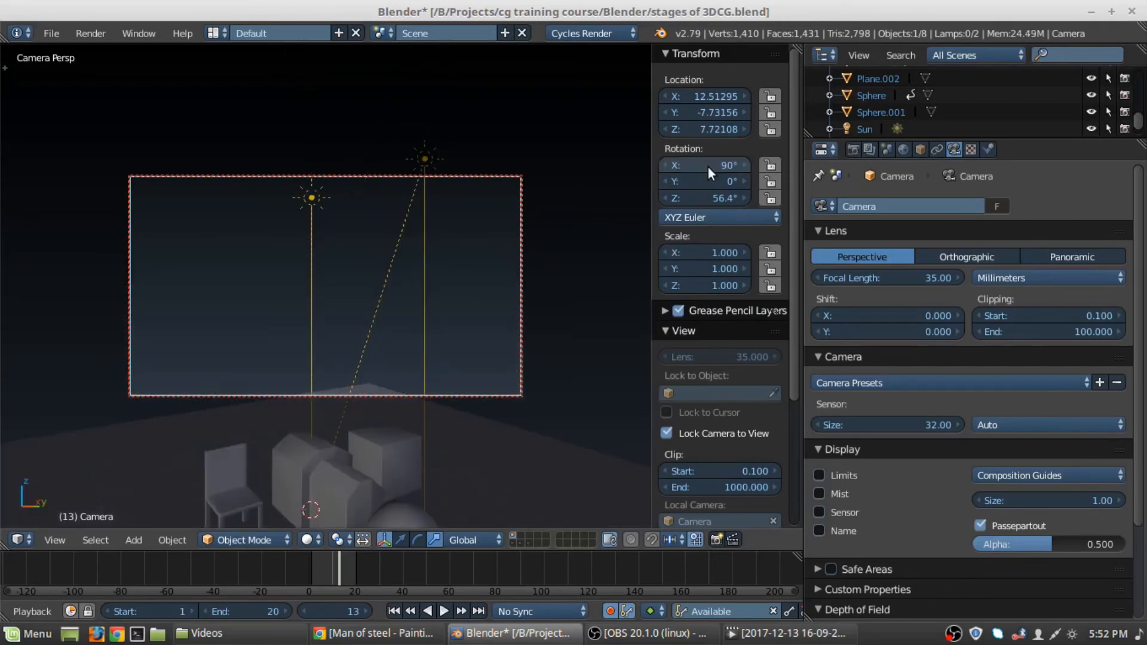
left_click(694, 199)
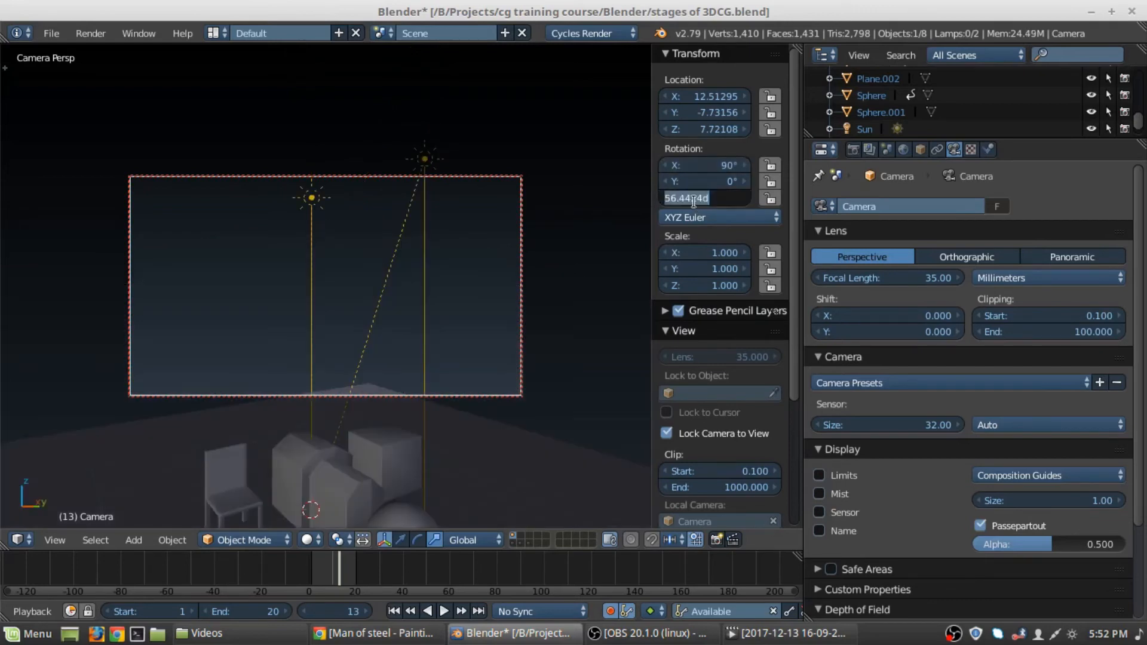
type("90")
key("Return")
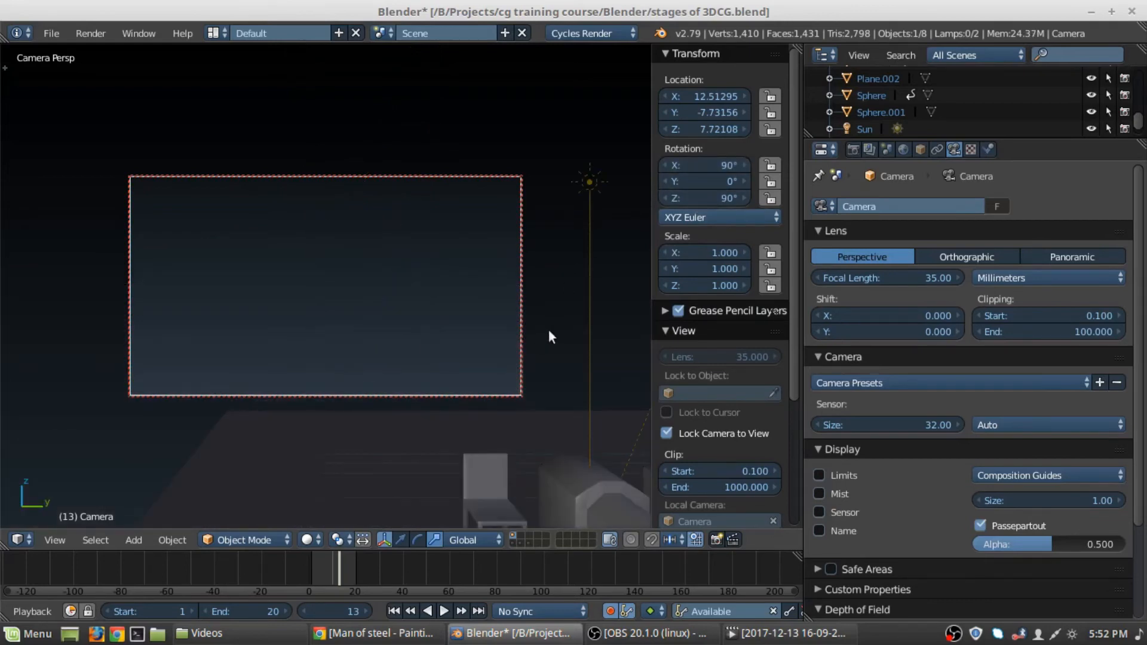
- Reframe the camera on the chair, house, cube and sphere from a higher angle, resetting its Y rotation to 0° along the way
middle_click_drag(549, 331, 379, 243)
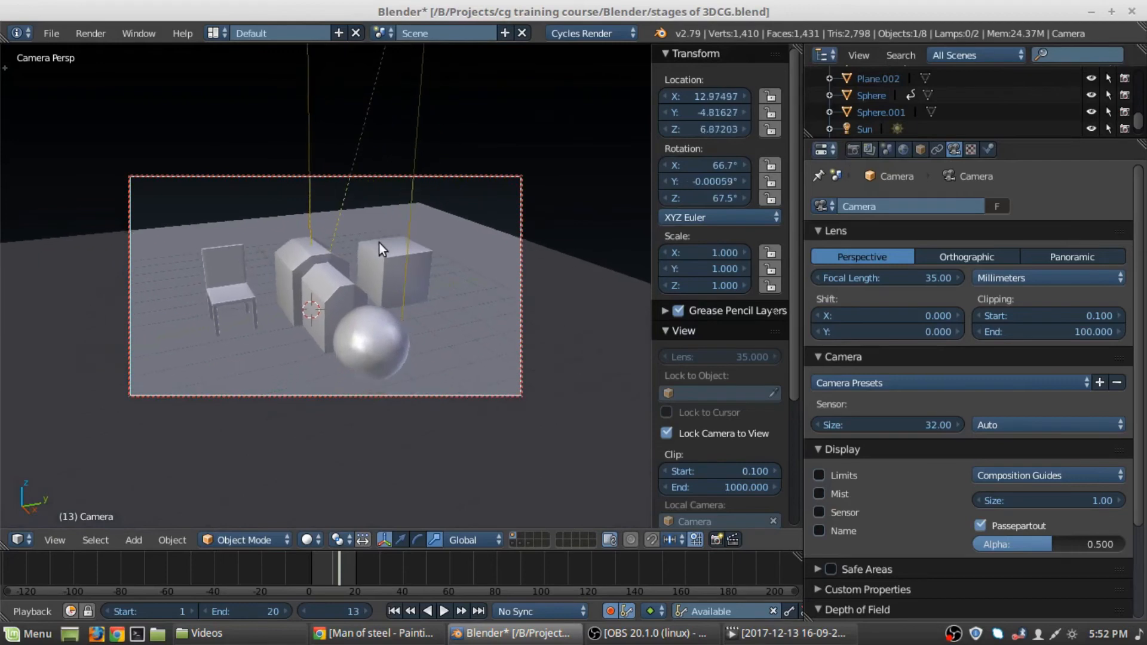
left_click(705, 181)
type("0")
key("Return")
middle_click_drag(346, 206, 370, 213)
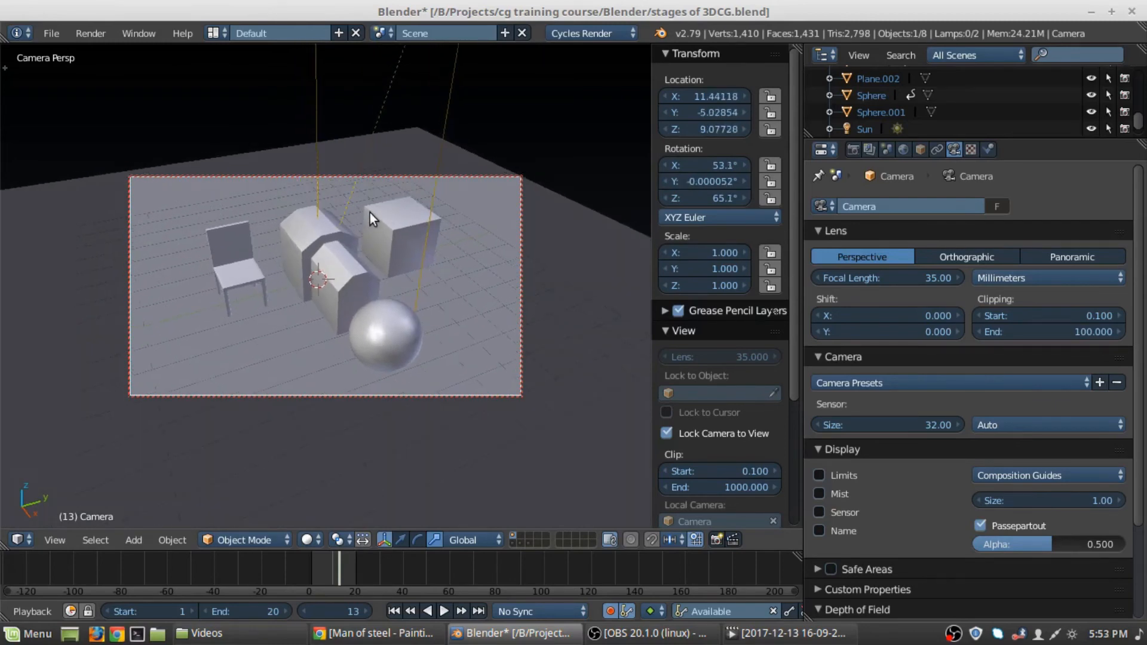
scroll(370, 213, "up", 1)
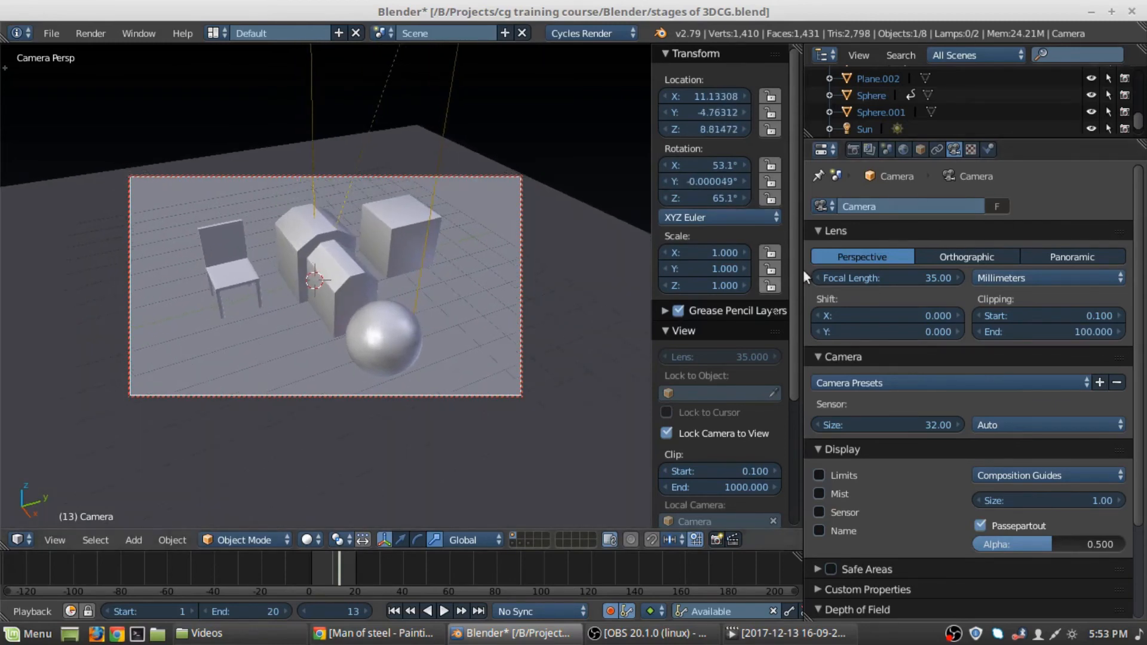
- Show the scene's render settings and test the Border option off and on, leaving it enabled
left_click(854, 150)
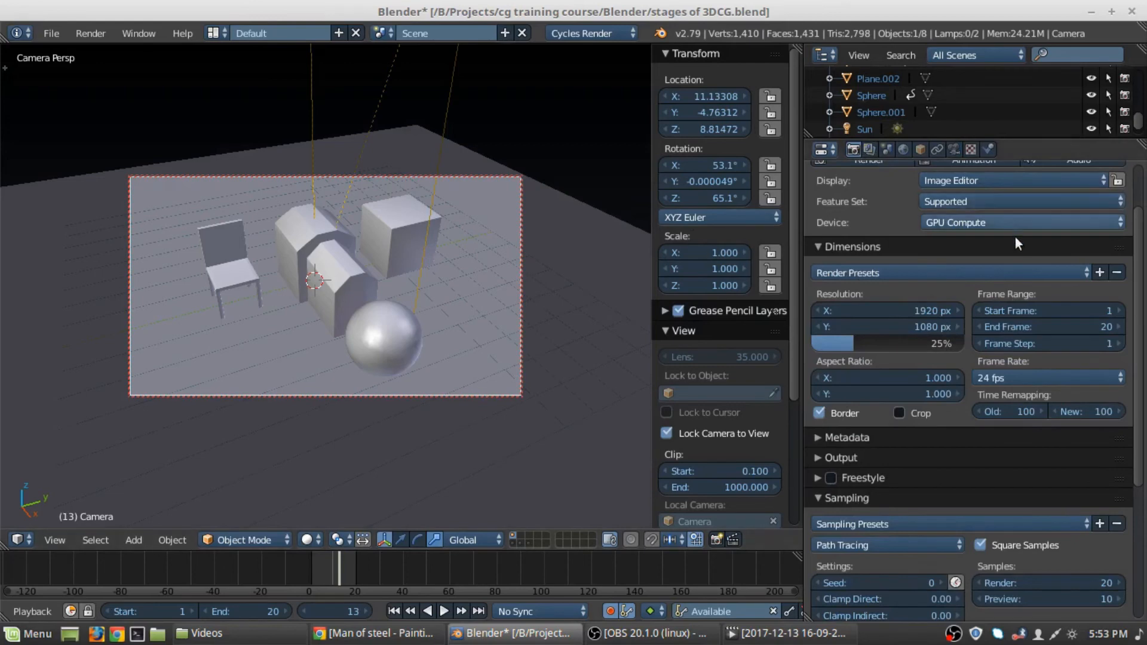
scroll(1016, 237, "up", 3)
left_click(819, 478)
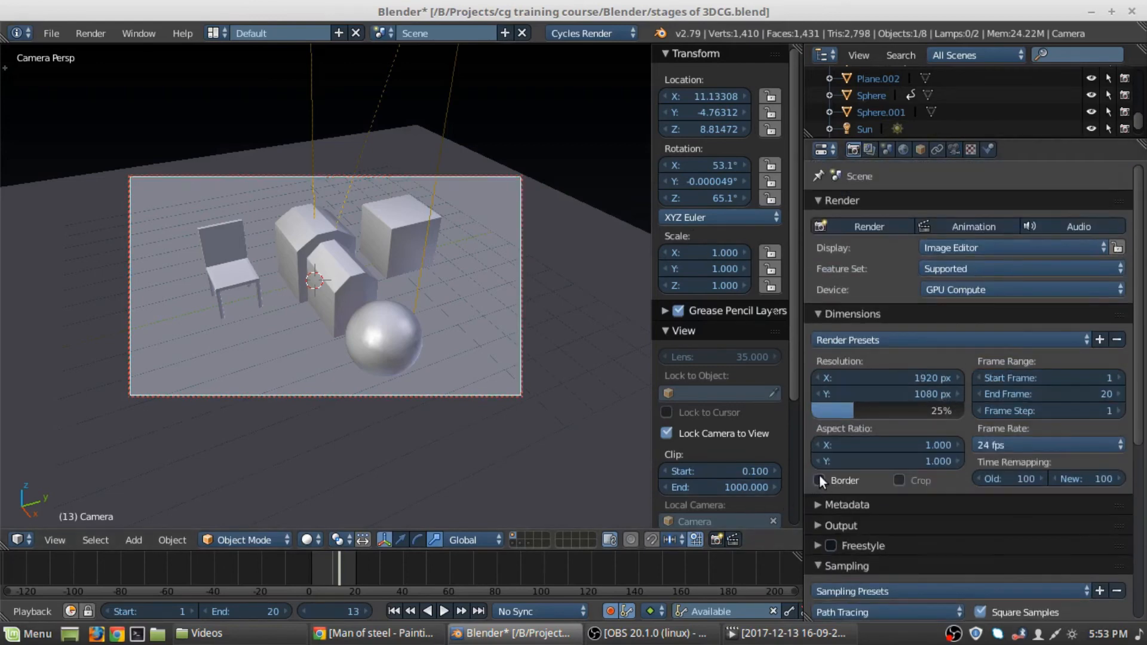
left_click(818, 480)
left_click(825, 481)
left_click(822, 481)
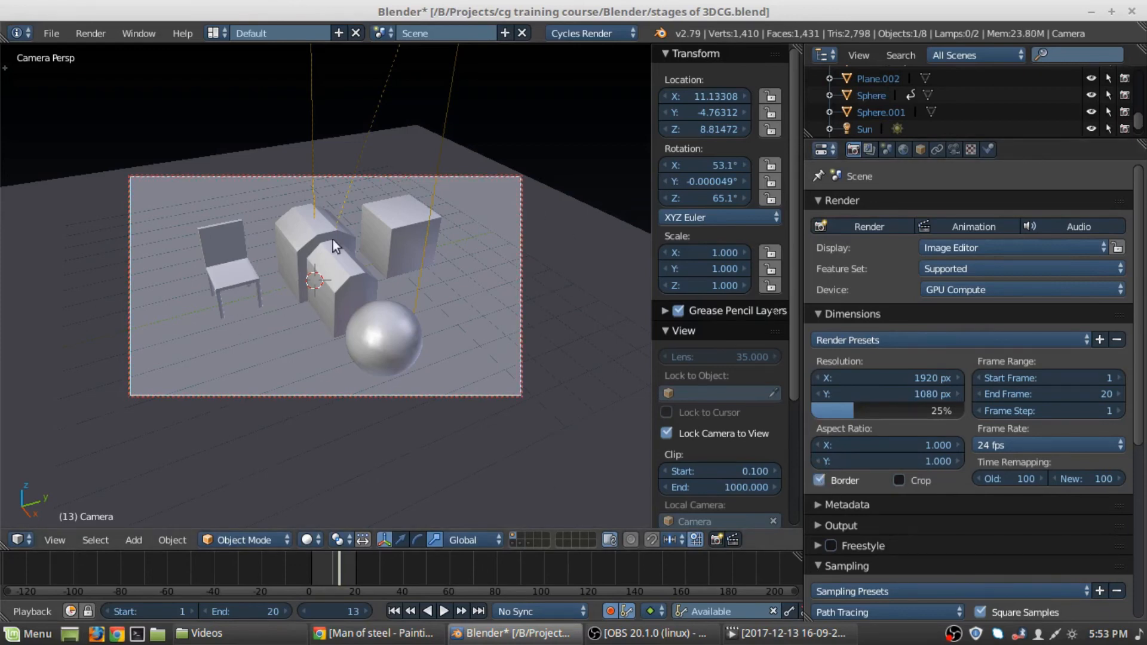
- Hide the viewport's properties sidebar and preview the camera view in rendered shading with GPU Compute kept as the device, returning to solid shading
key("n")
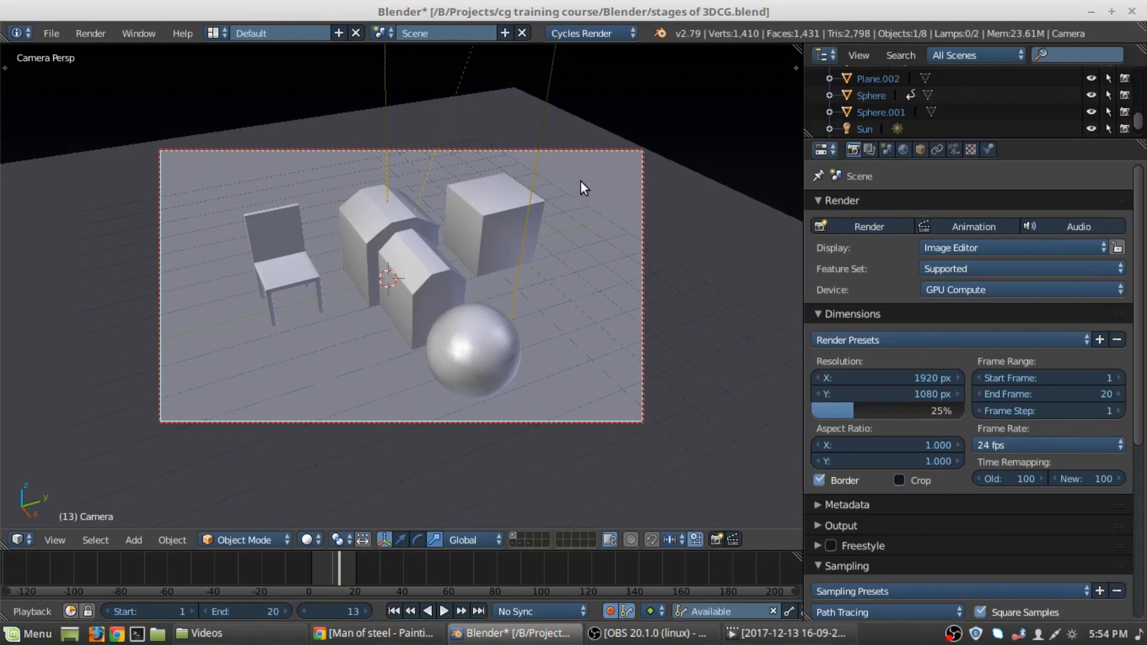
left_click(960, 285)
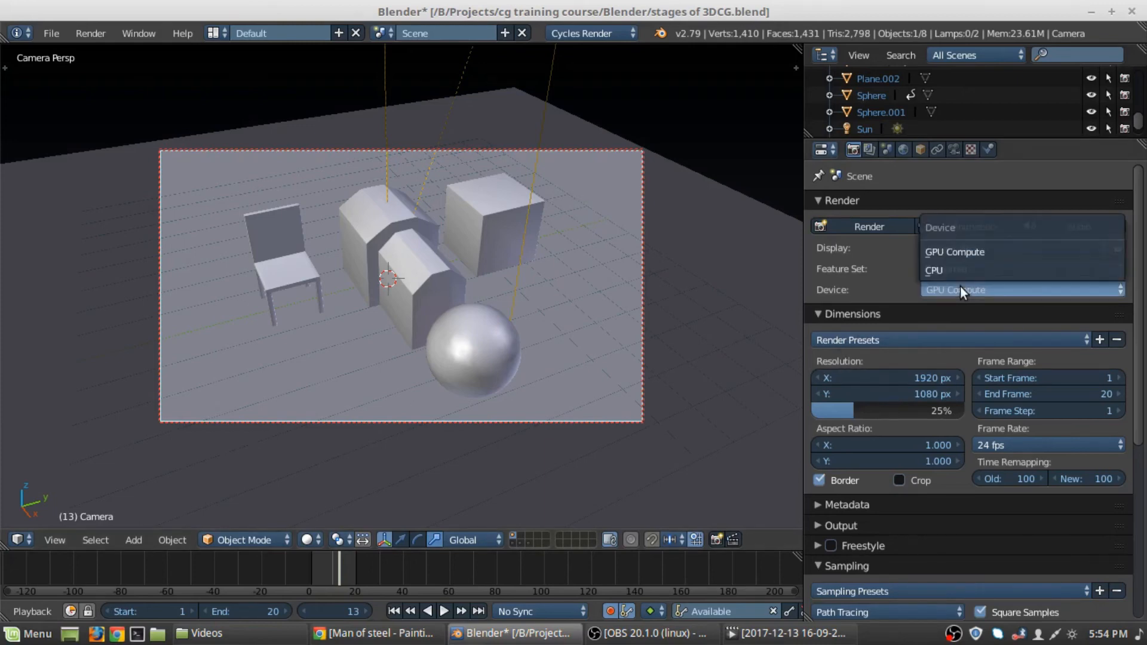
left_click(957, 291)
key("shift+z")
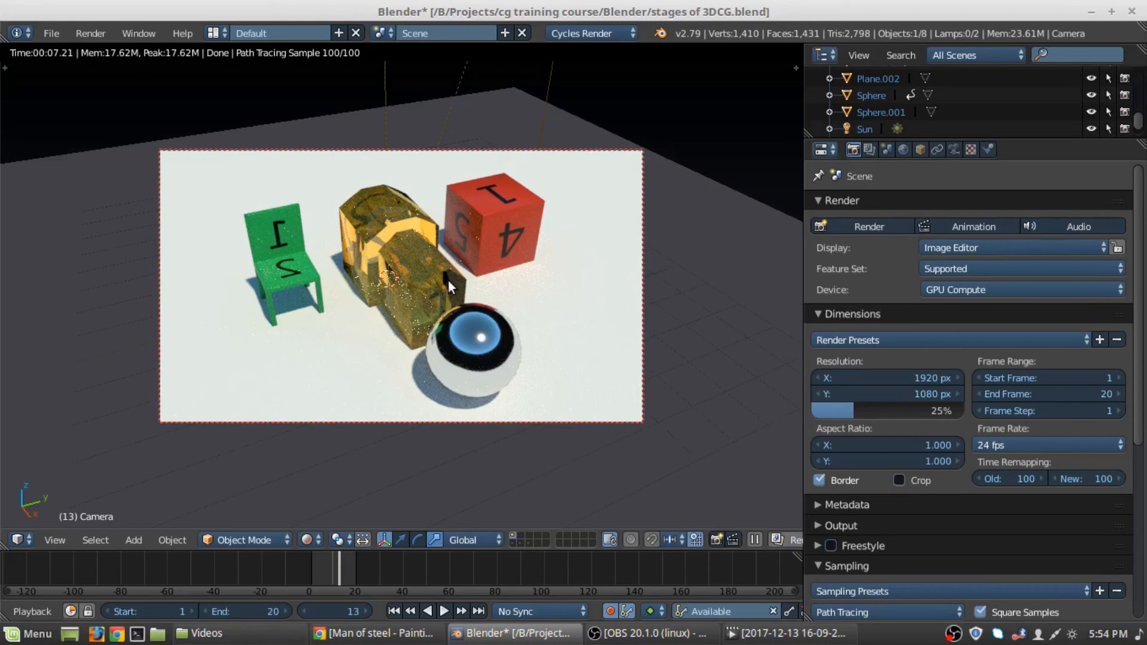
key("shift+z")
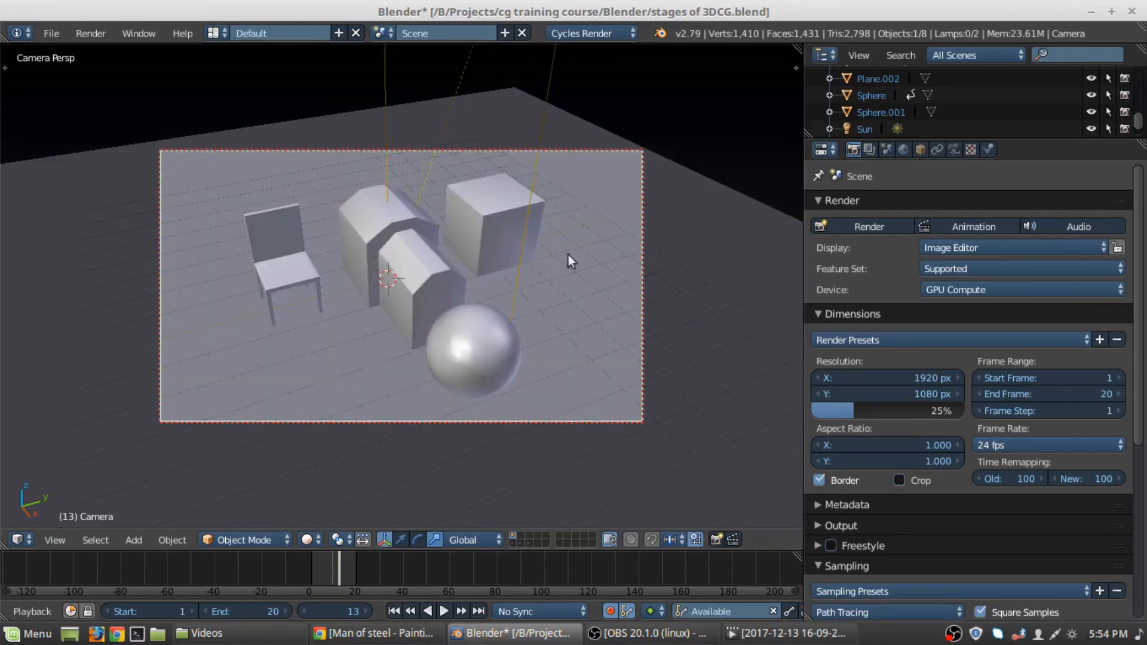
- Examine the render settings, covering display, device, dimensions, frame range and sampling values
scroll(884, 520, "down", 3)
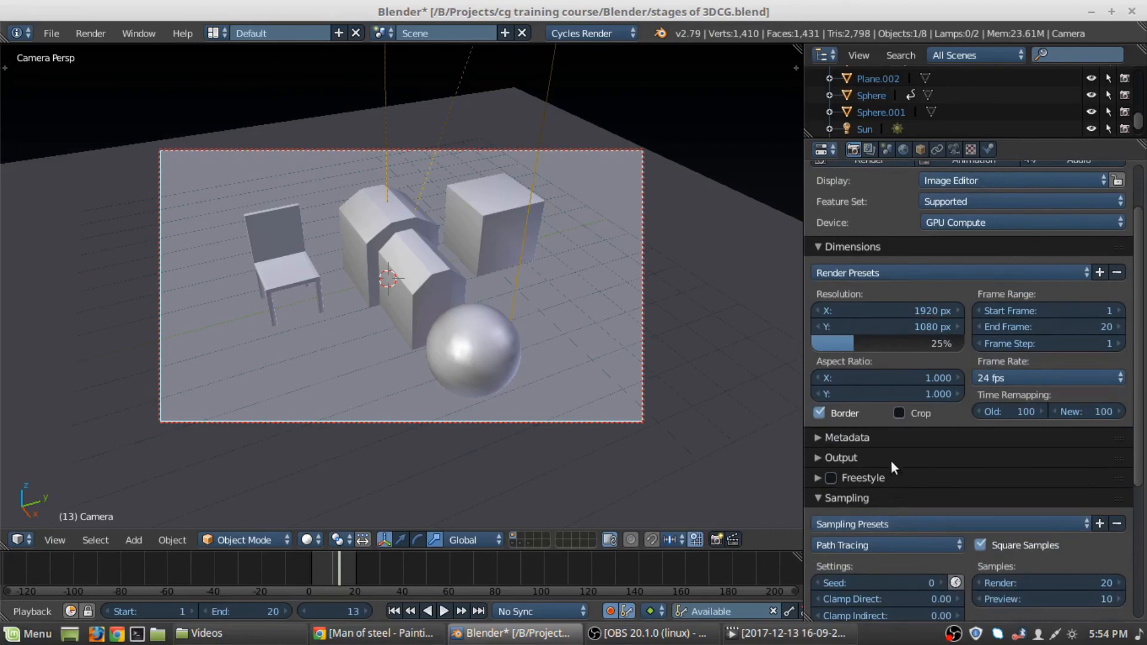
scroll(891, 460, "up", 3)
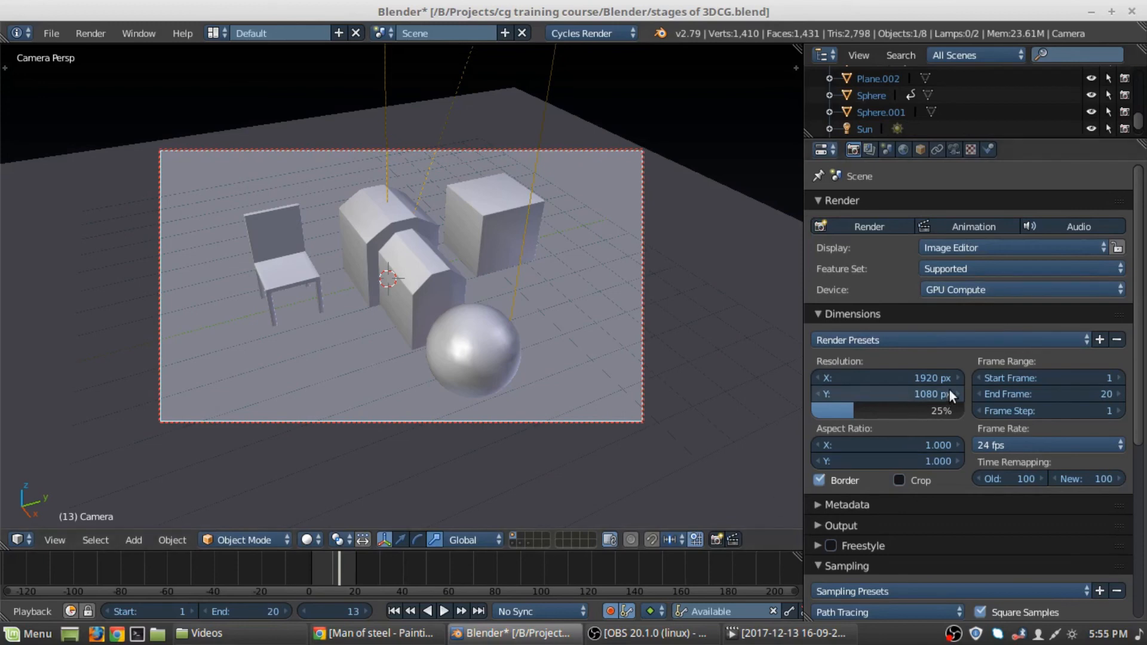
scroll(950, 388, "down", 3)
scroll(951, 387, "down", 7)
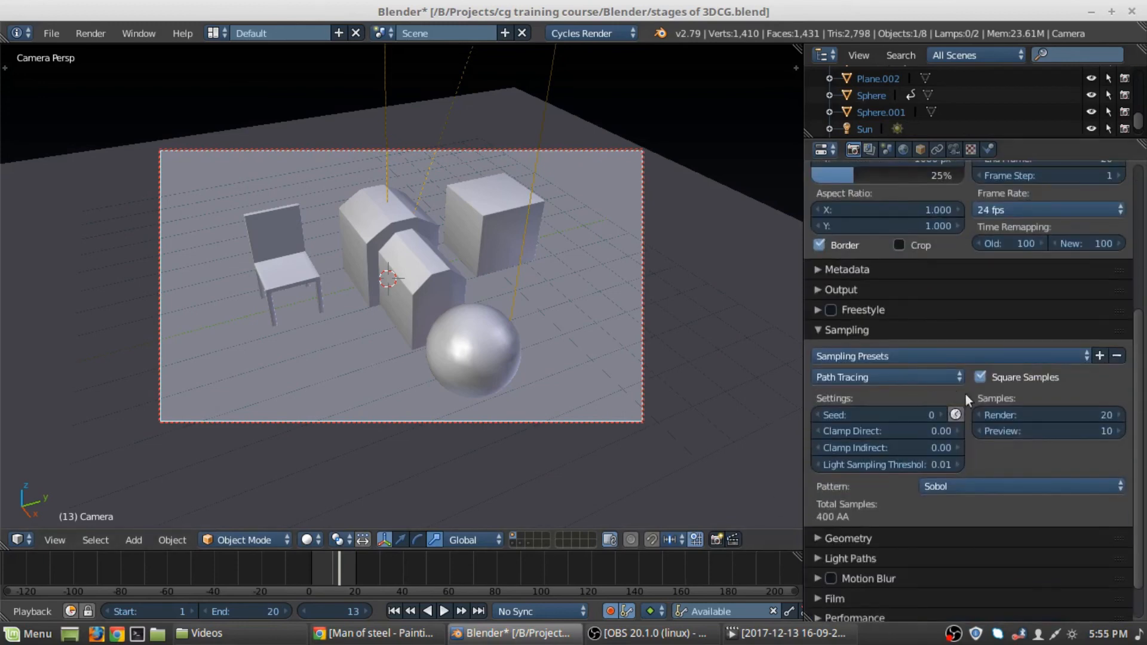
scroll(991, 400, "up", 12)
scroll(993, 399, "down", 8)
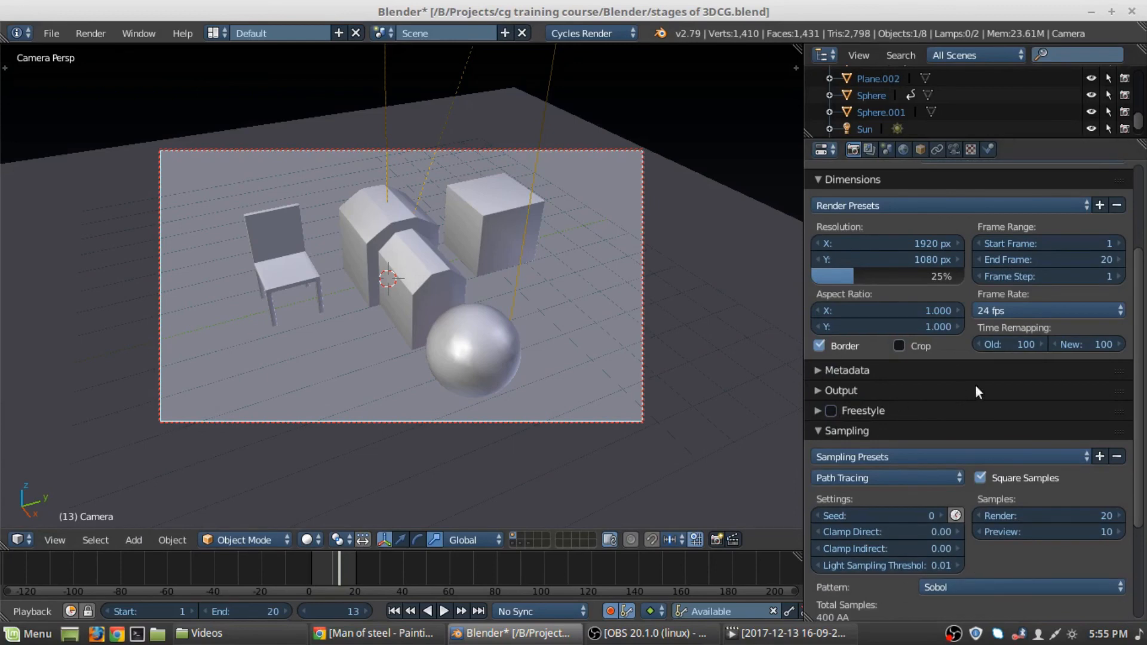
scroll(978, 392, "down", 4)
scroll(1014, 239, "up", 5)
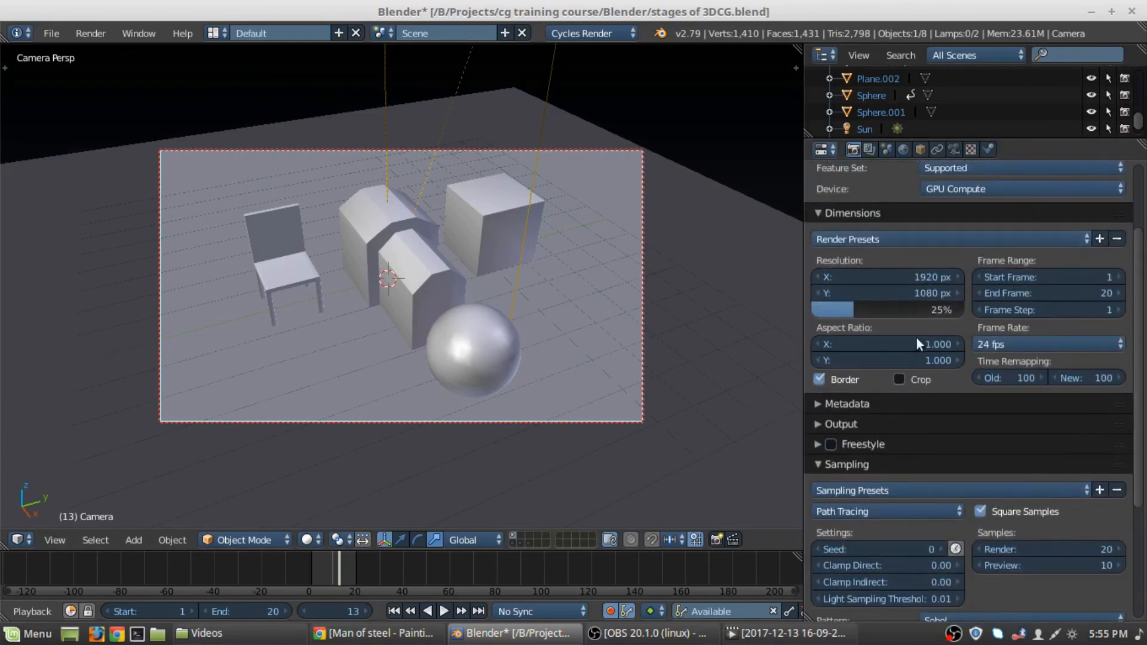
scroll(916, 338, "up", 4)
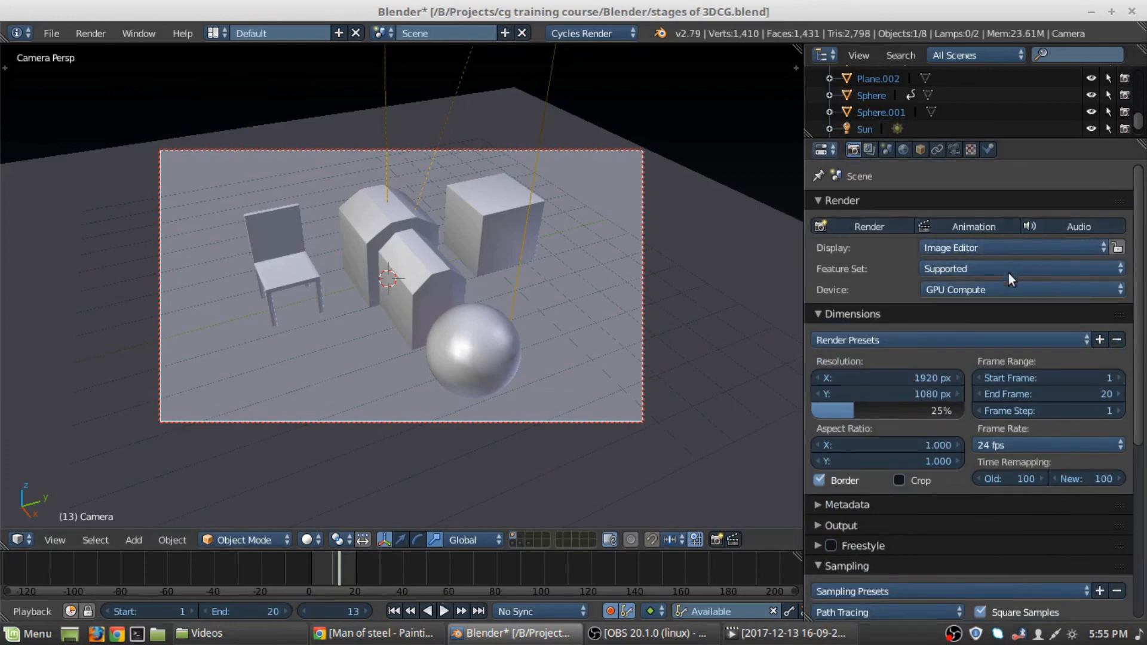
left_click(957, 251)
scroll(864, 317, "down", 3)
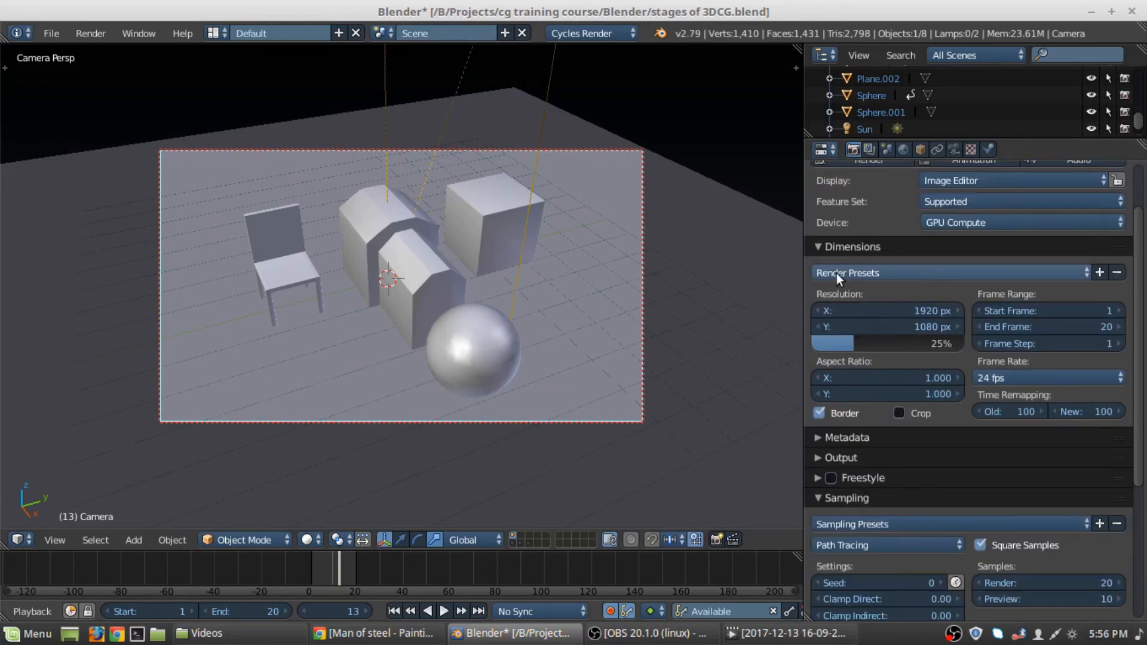